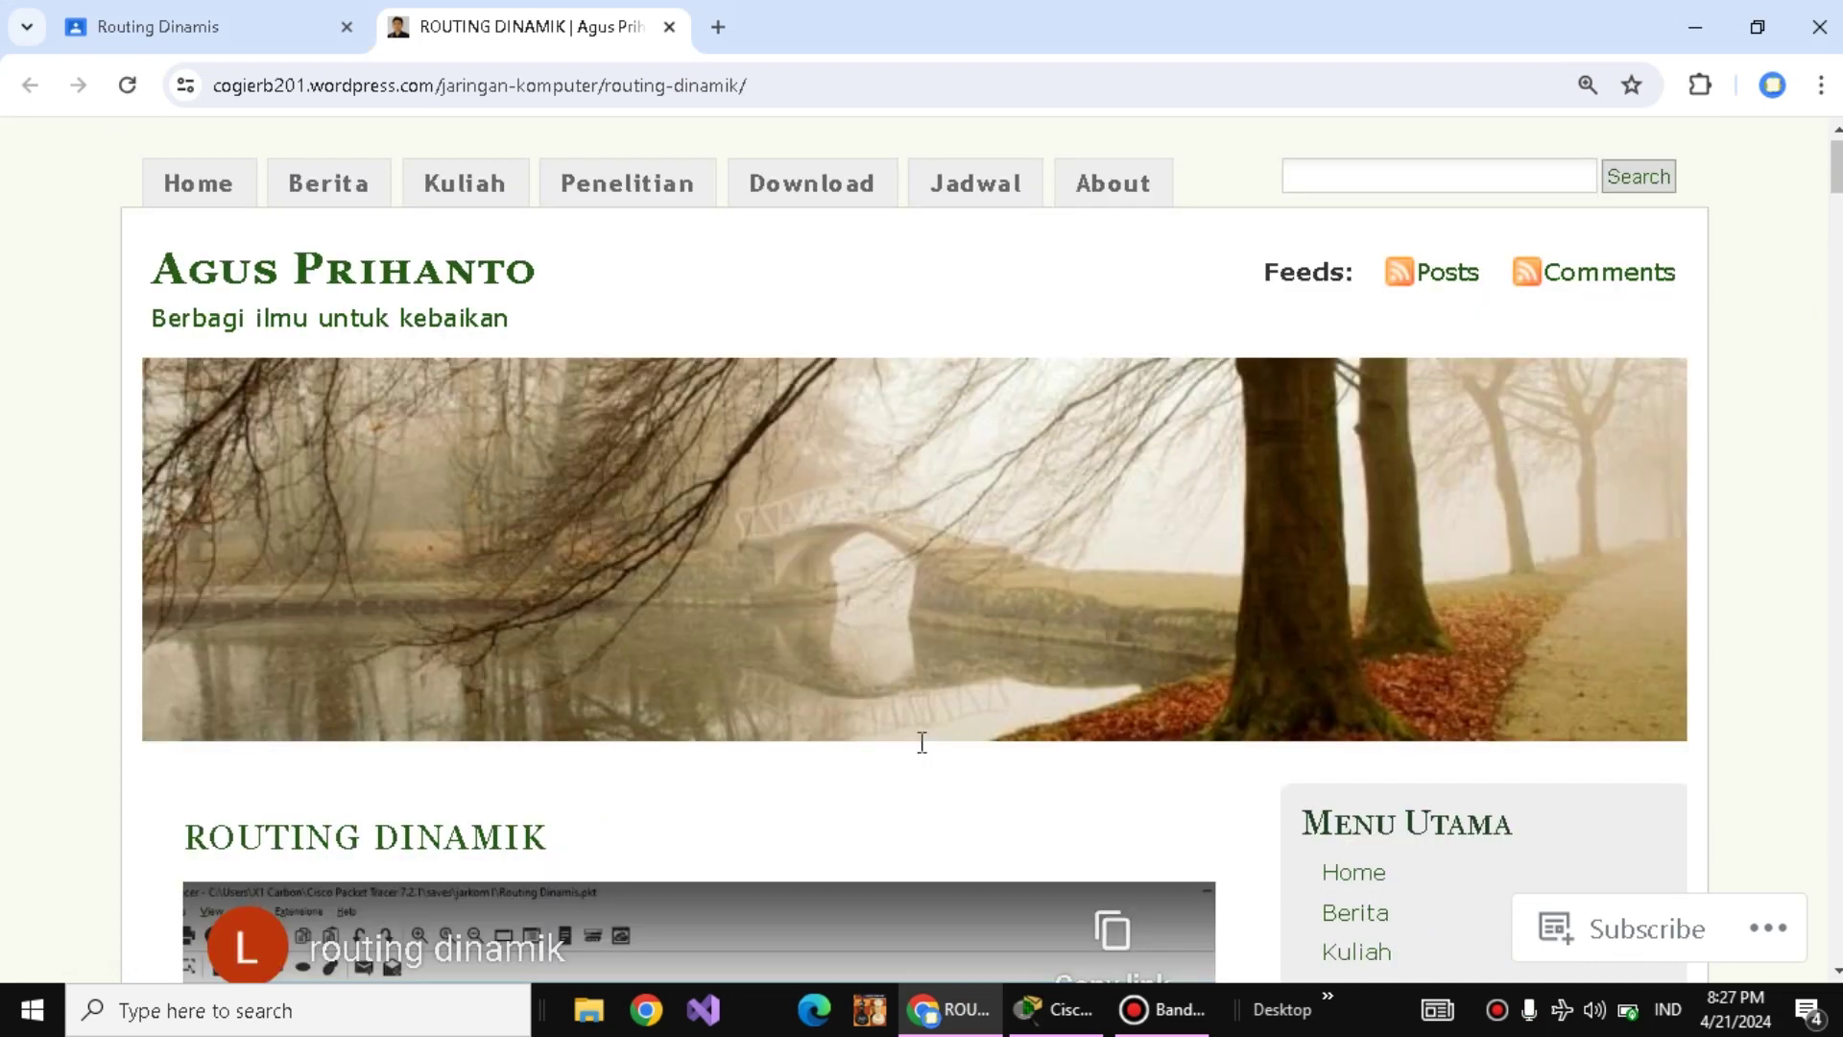
# - Read the dynamic routing tutorial down to the Router1 RIP figure and compare its network scheme with the Packet Tracer topology
pyautogui.scroll(-5, 921, 744)
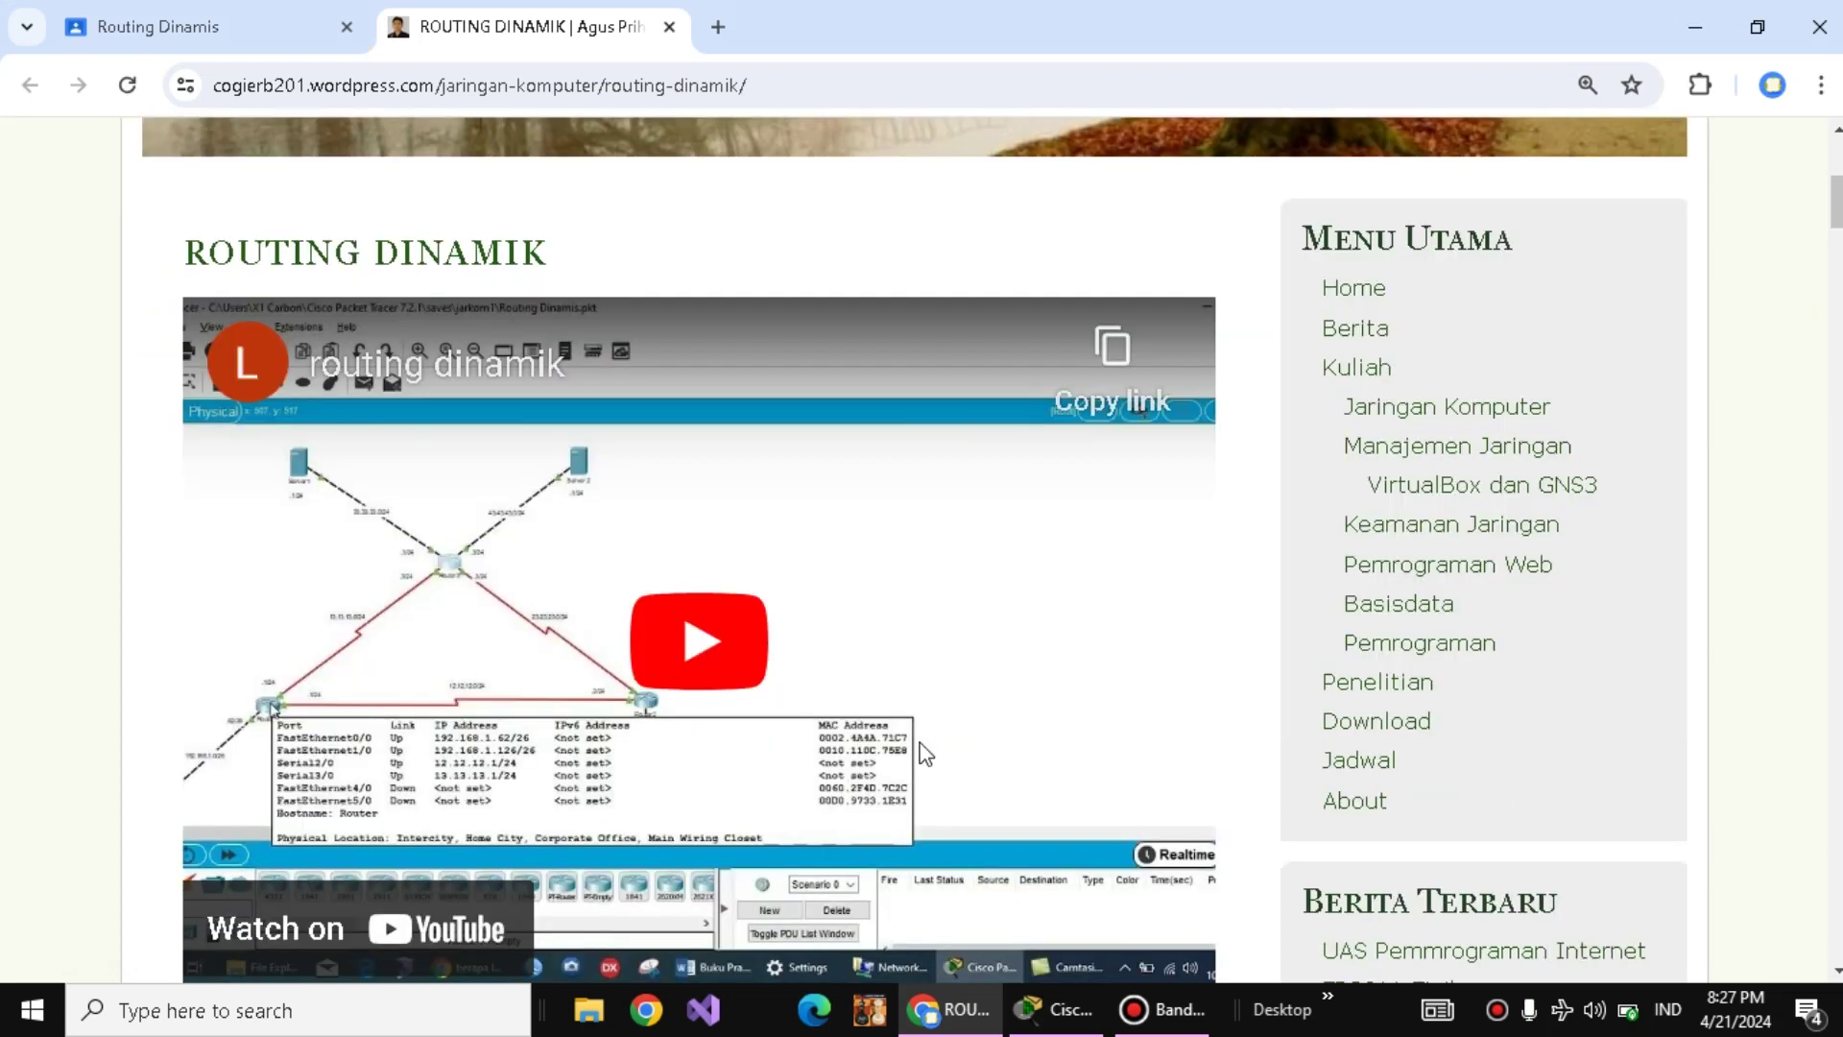
pyautogui.scroll(-20, 925, 754)
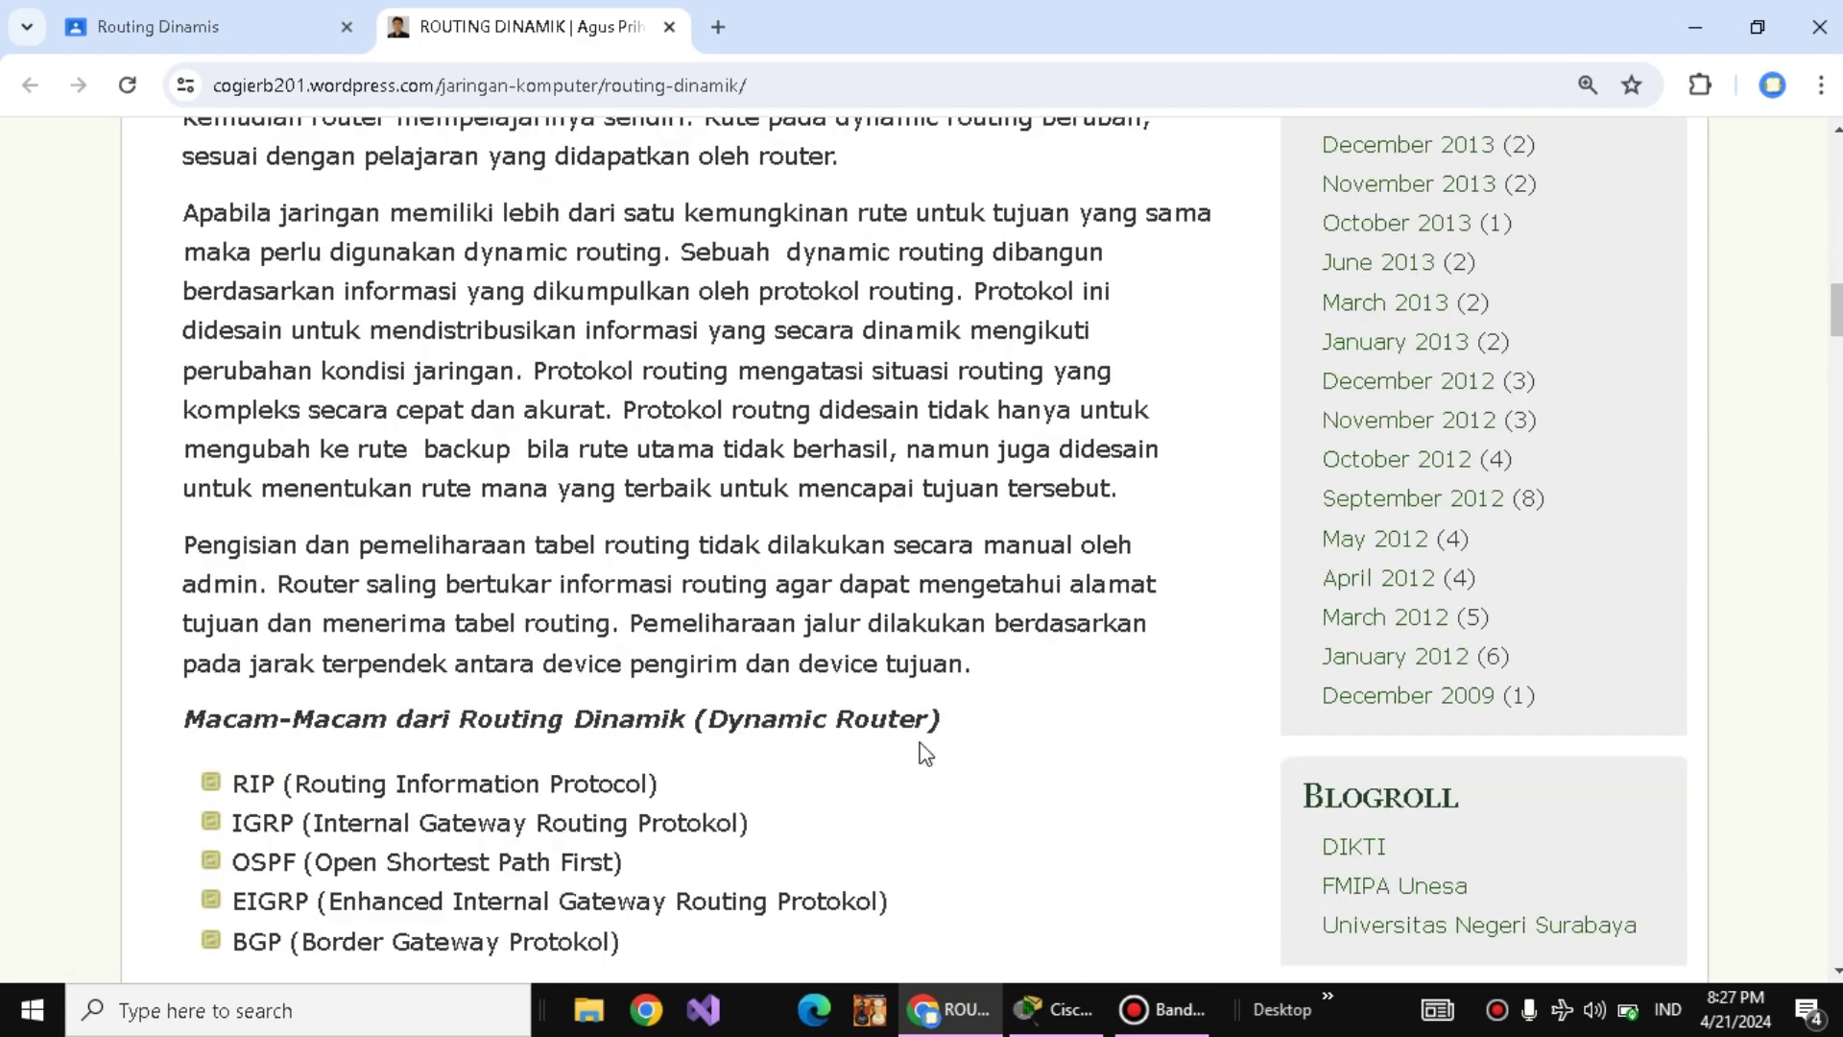
pyautogui.scroll(-20, 925, 752)
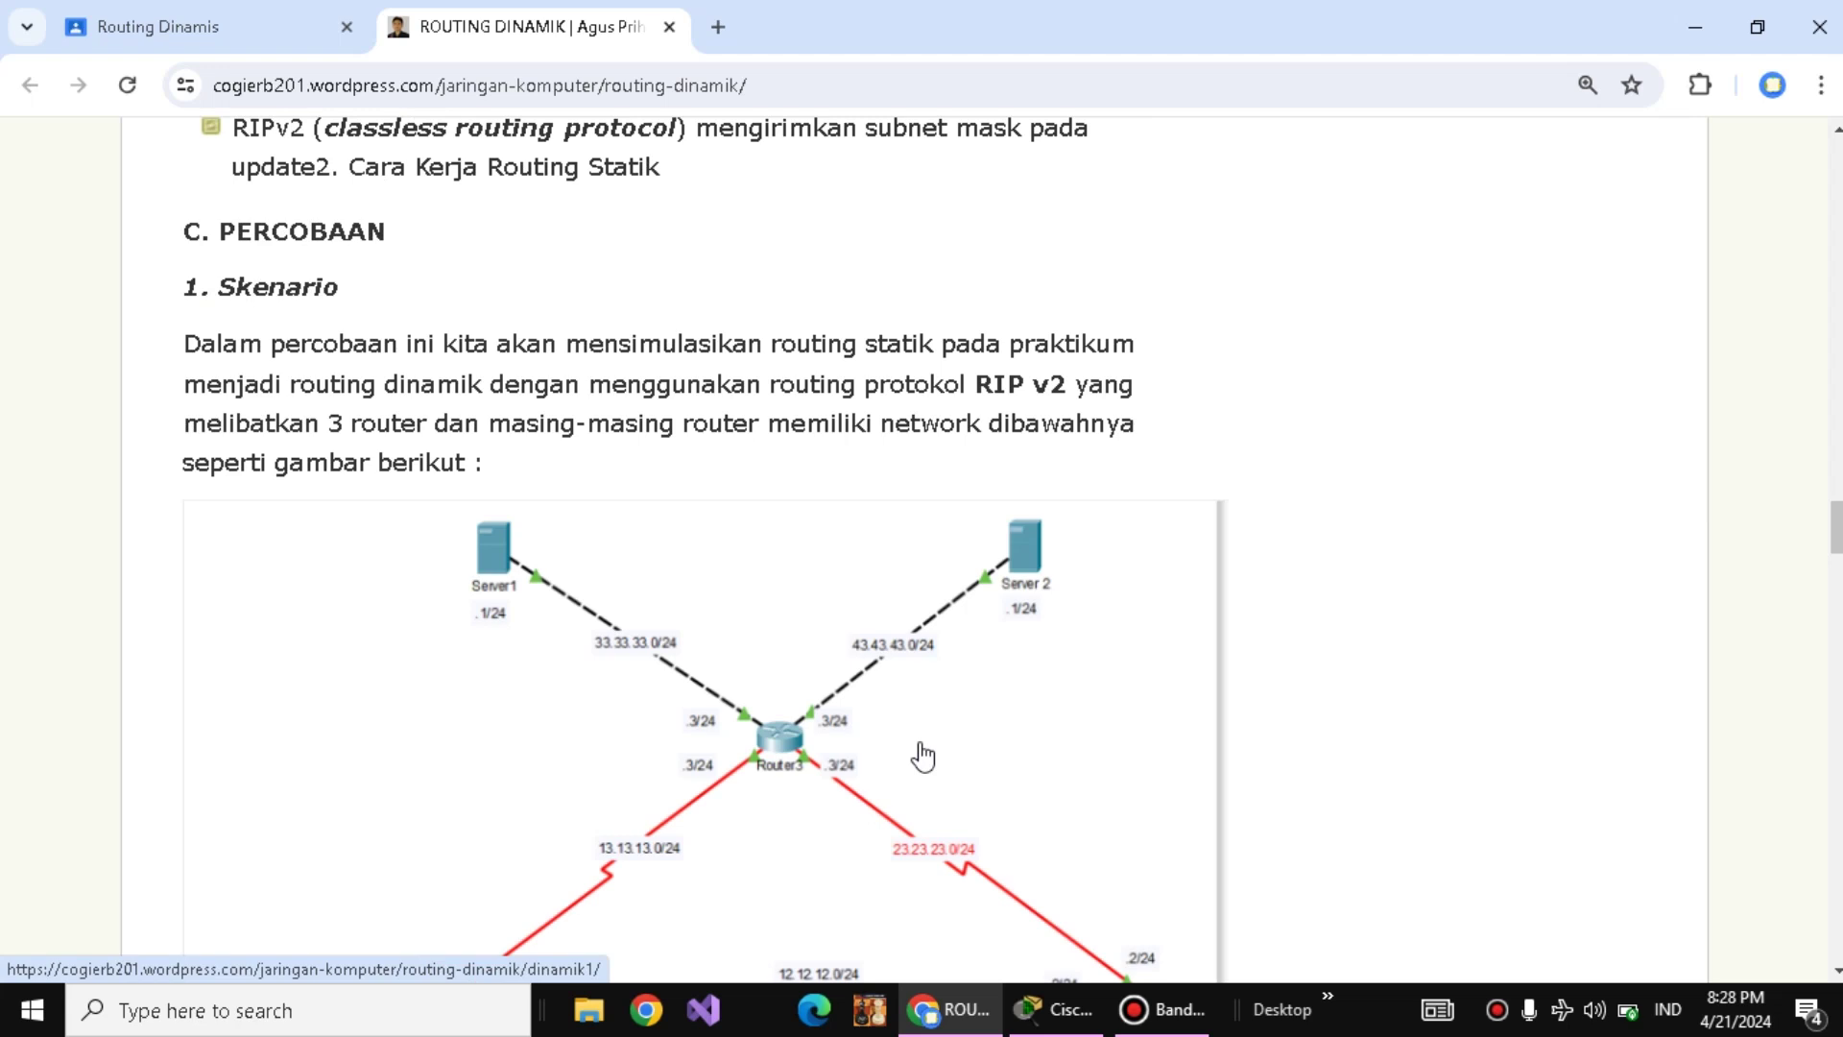
pyautogui.scroll(-8, 916, 758)
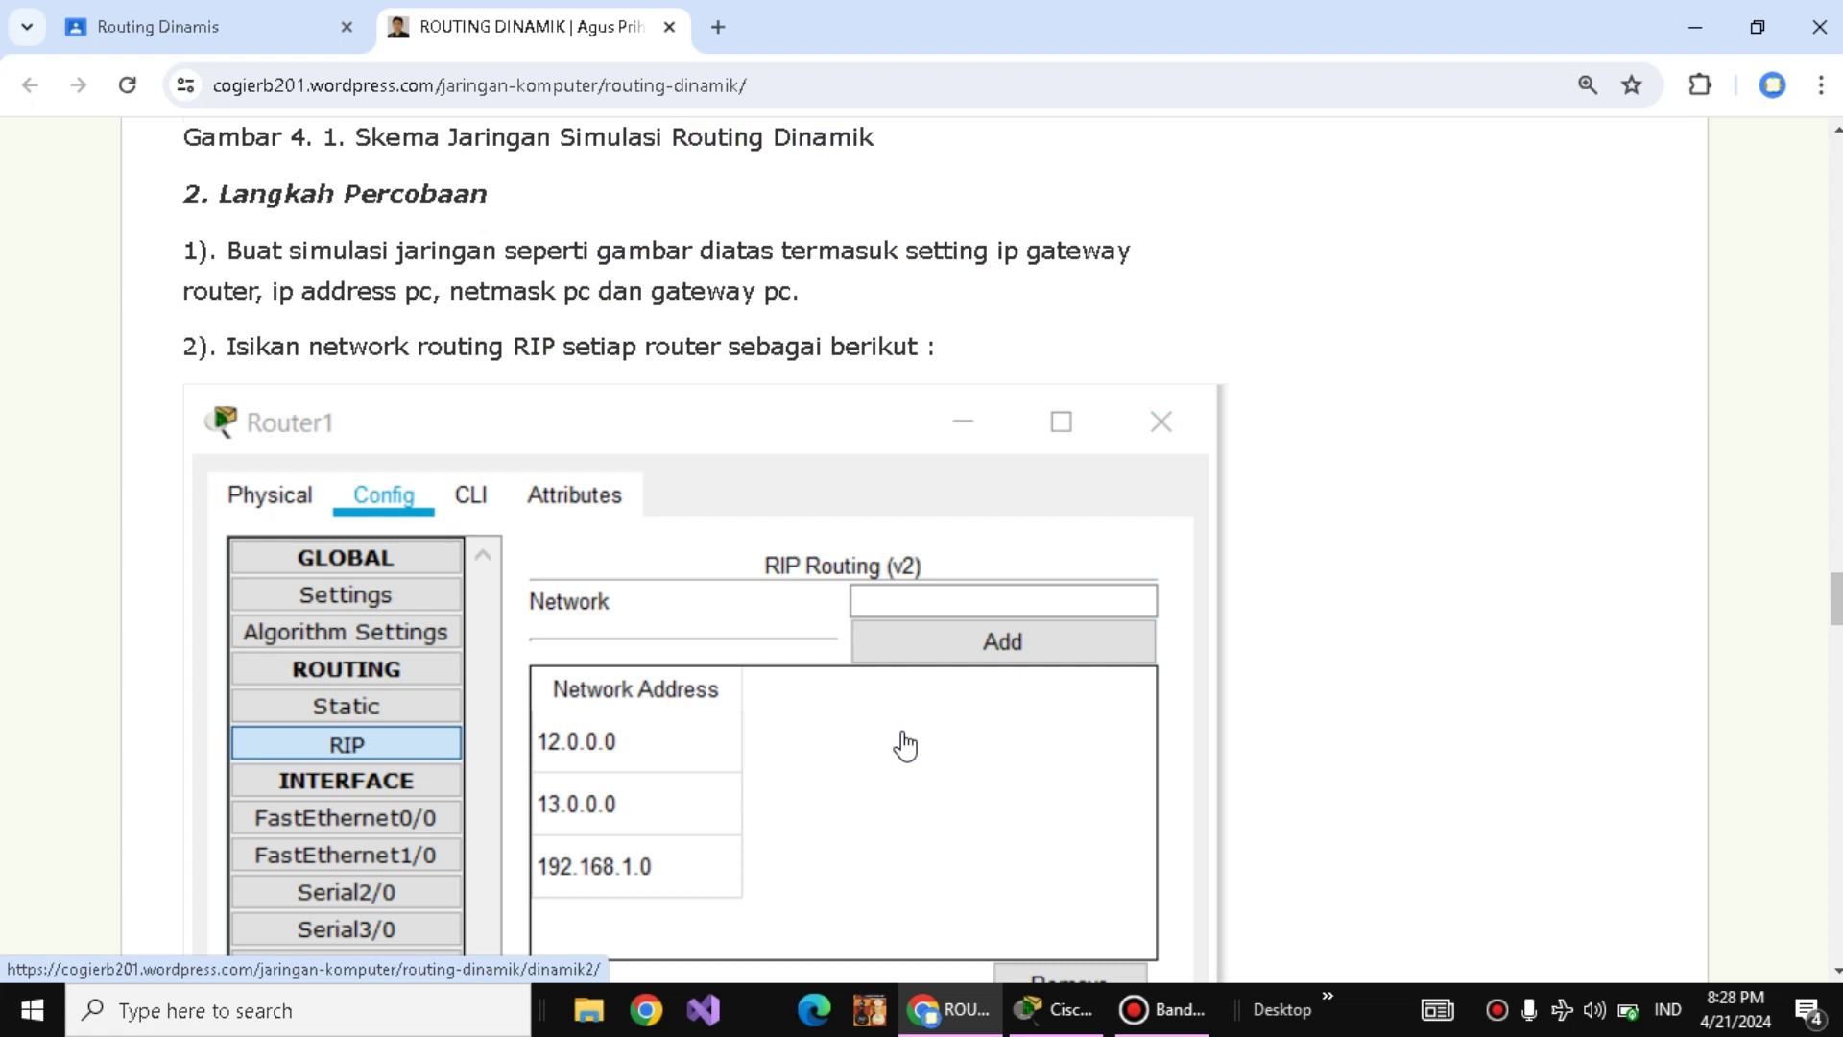
pyautogui.click(1054, 1009)
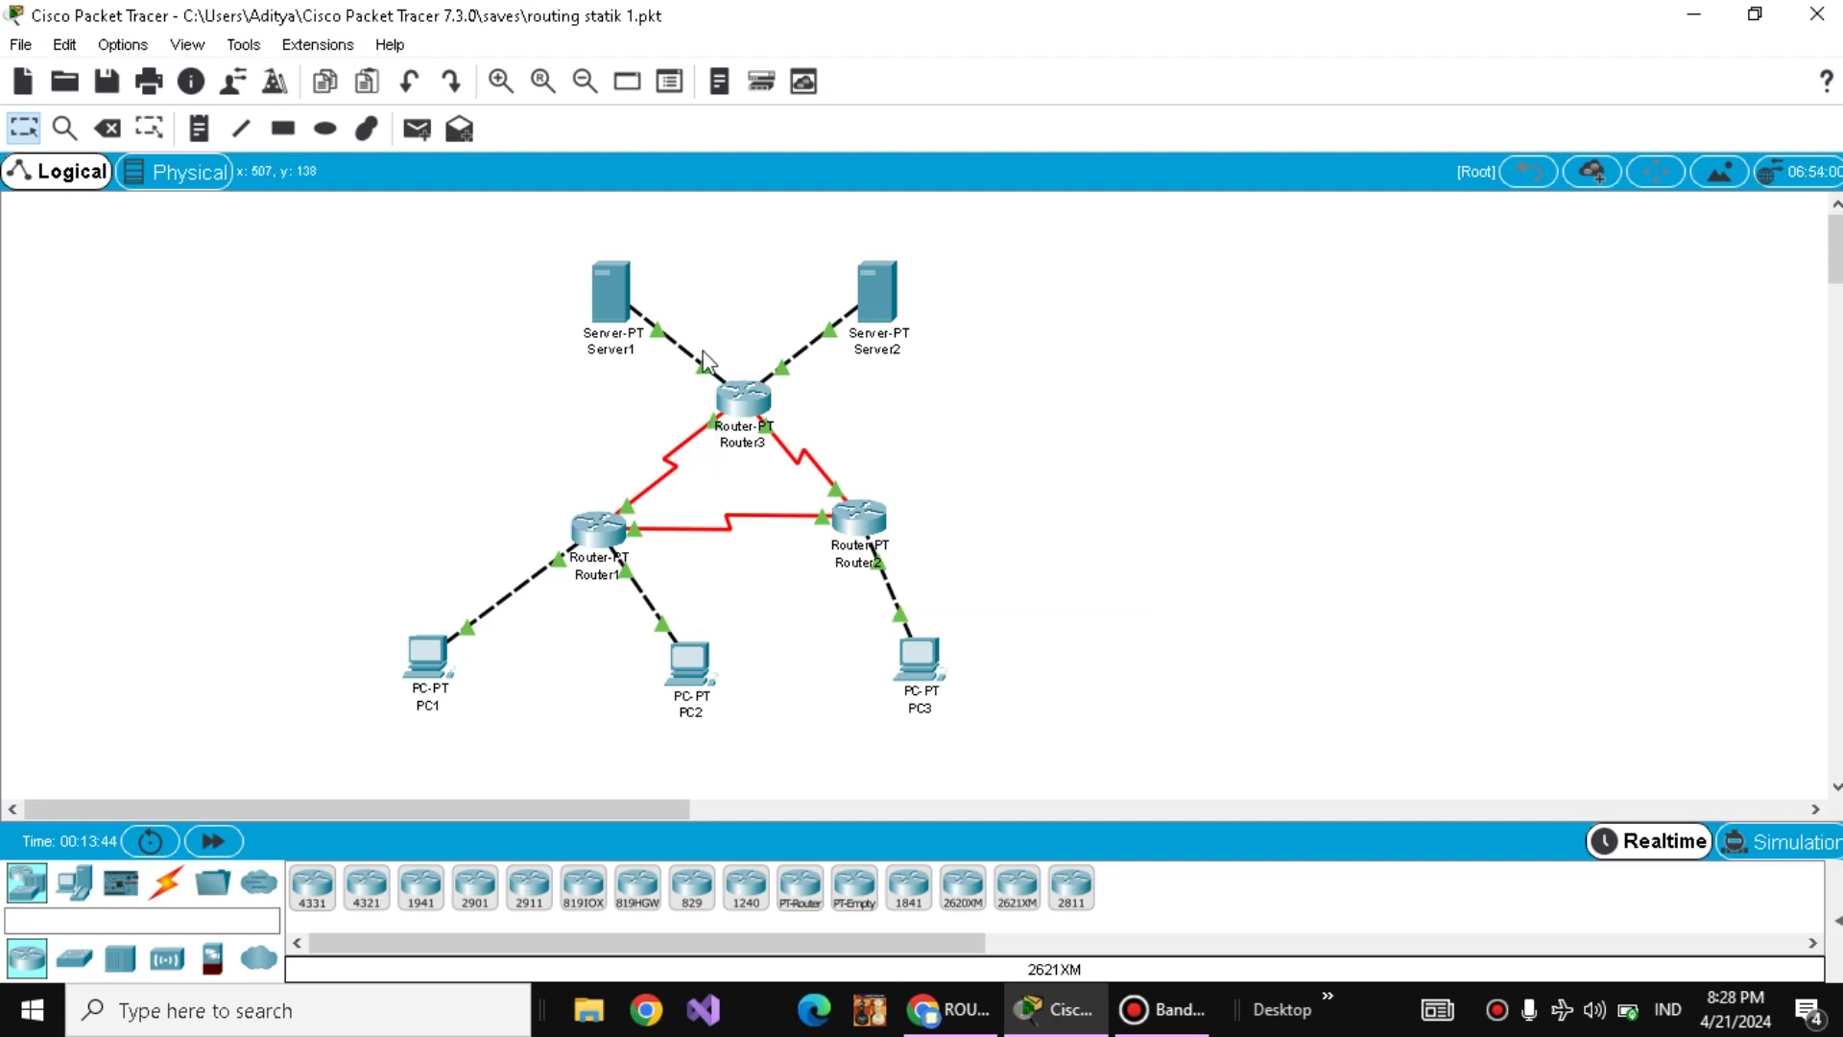
pyautogui.click(968, 1030)
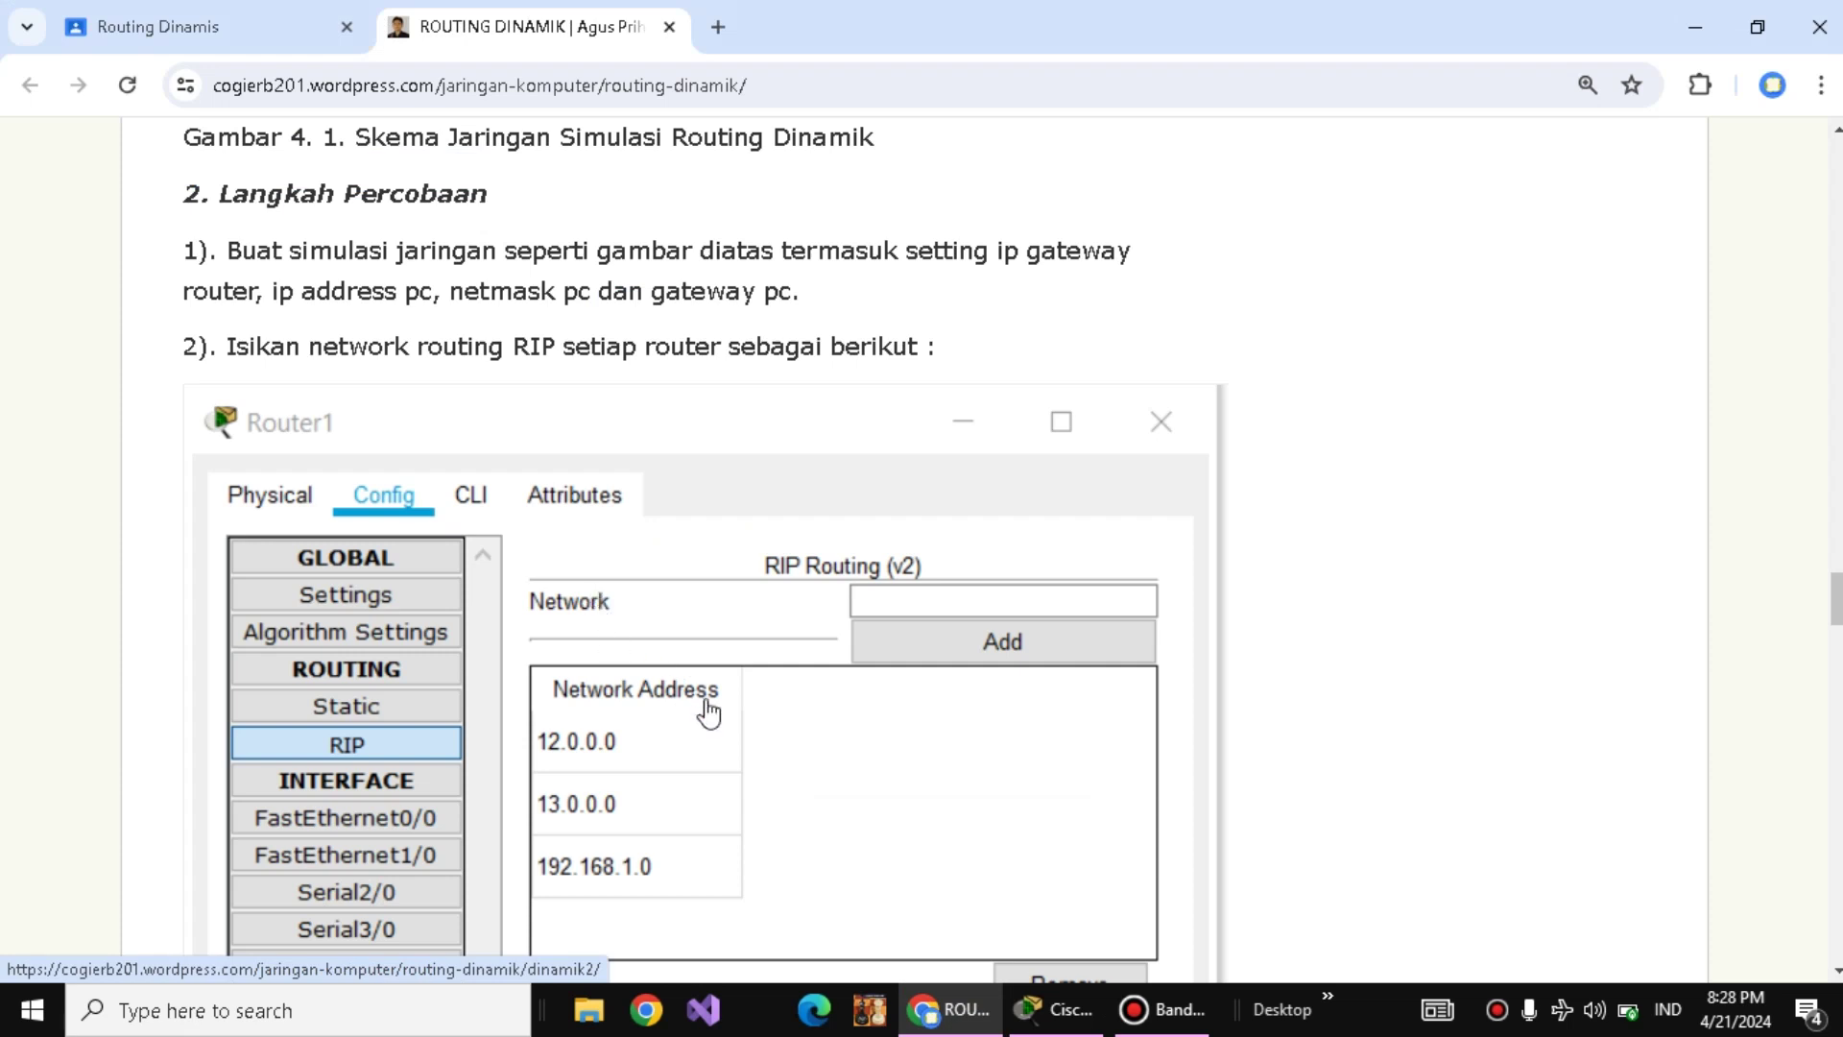
pyautogui.scroll(-5, 919, 659)
pyautogui.scroll(5, 920, 658)
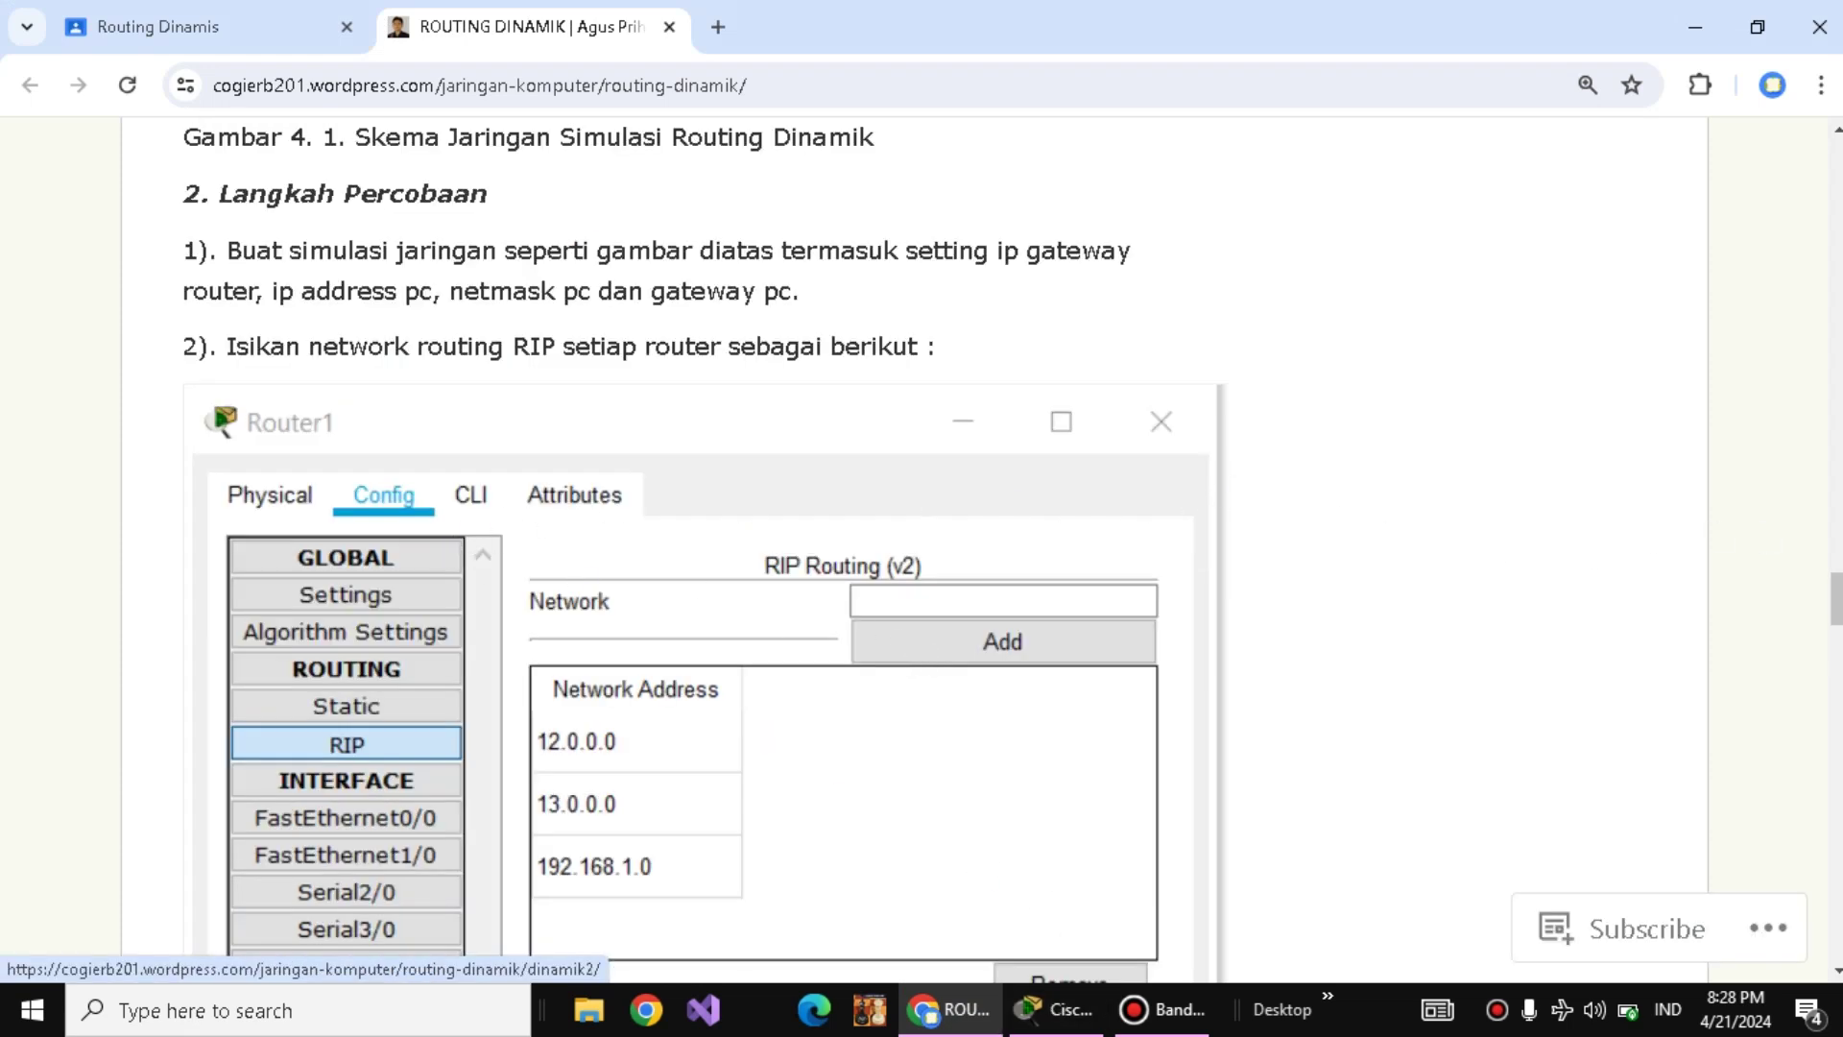
pyautogui.scroll(-2, 1170, 494)
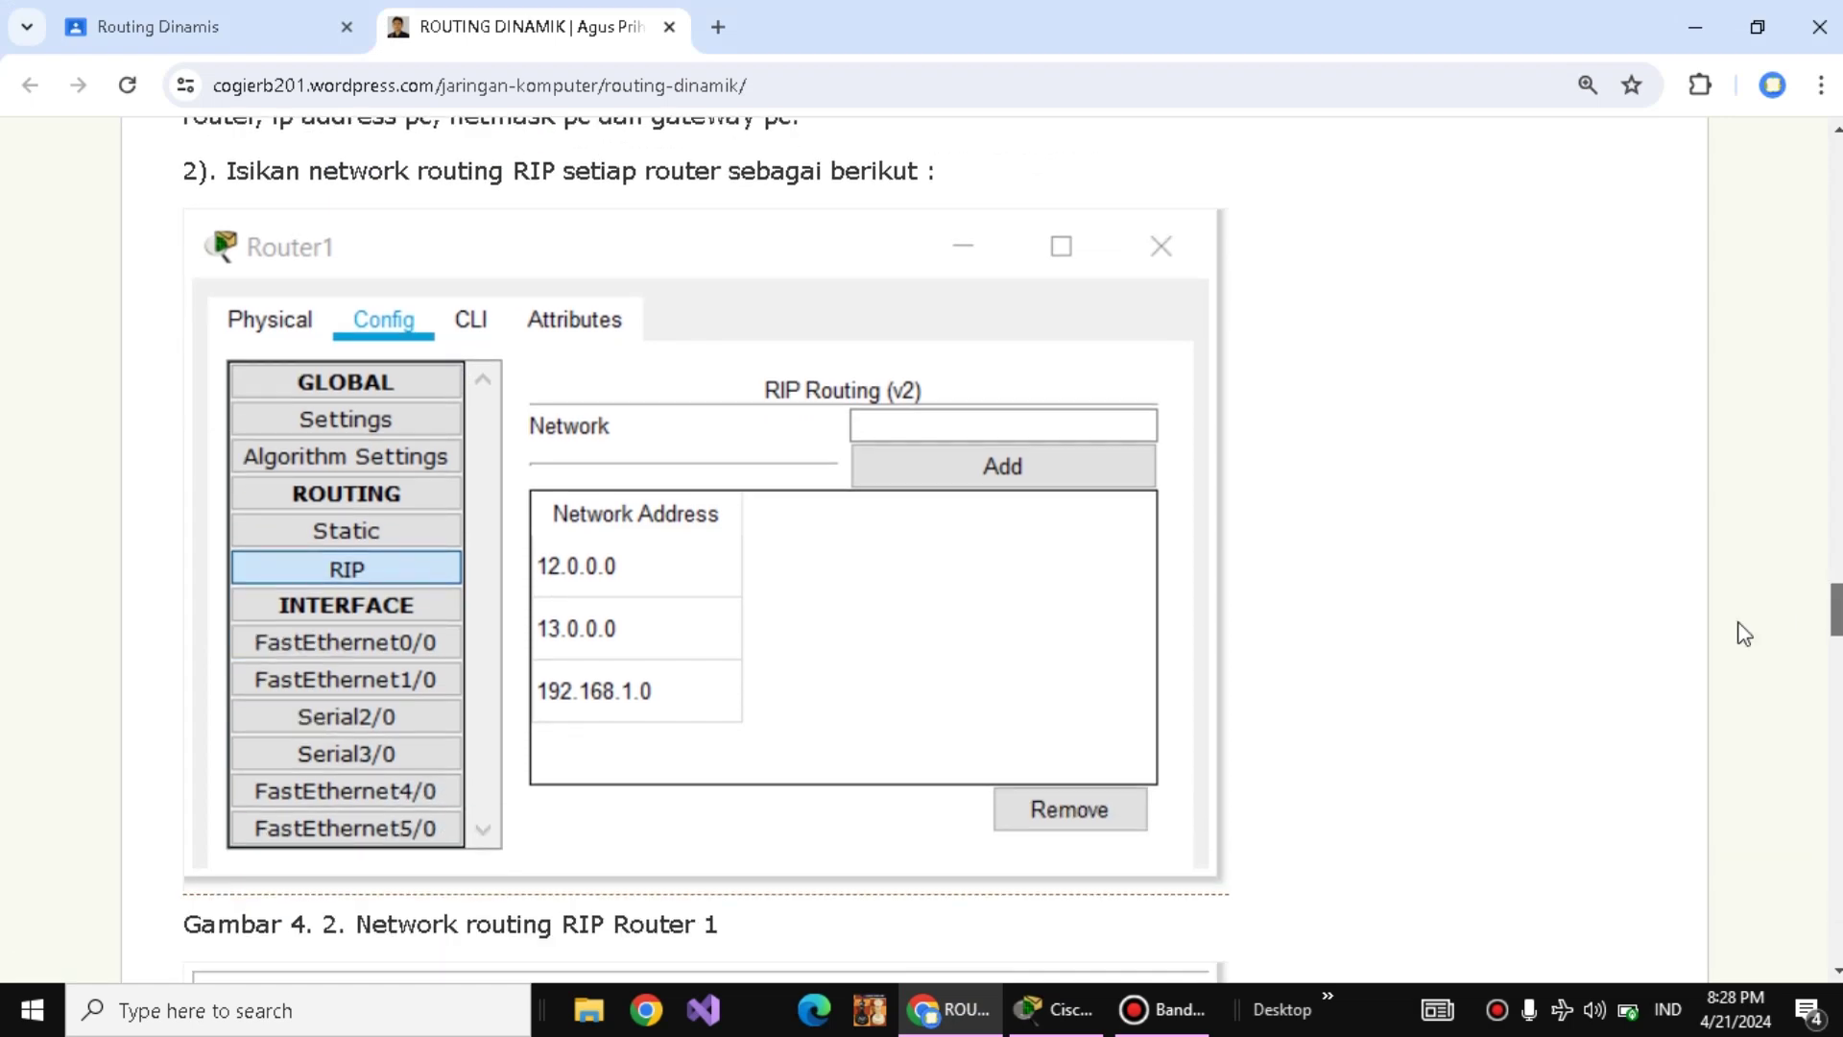
# - Switch to Packet Tracer, open Router1's RIP routing settings and place the router window beside the tutorial's Router1 figure
pyautogui.click(1071, 1008)
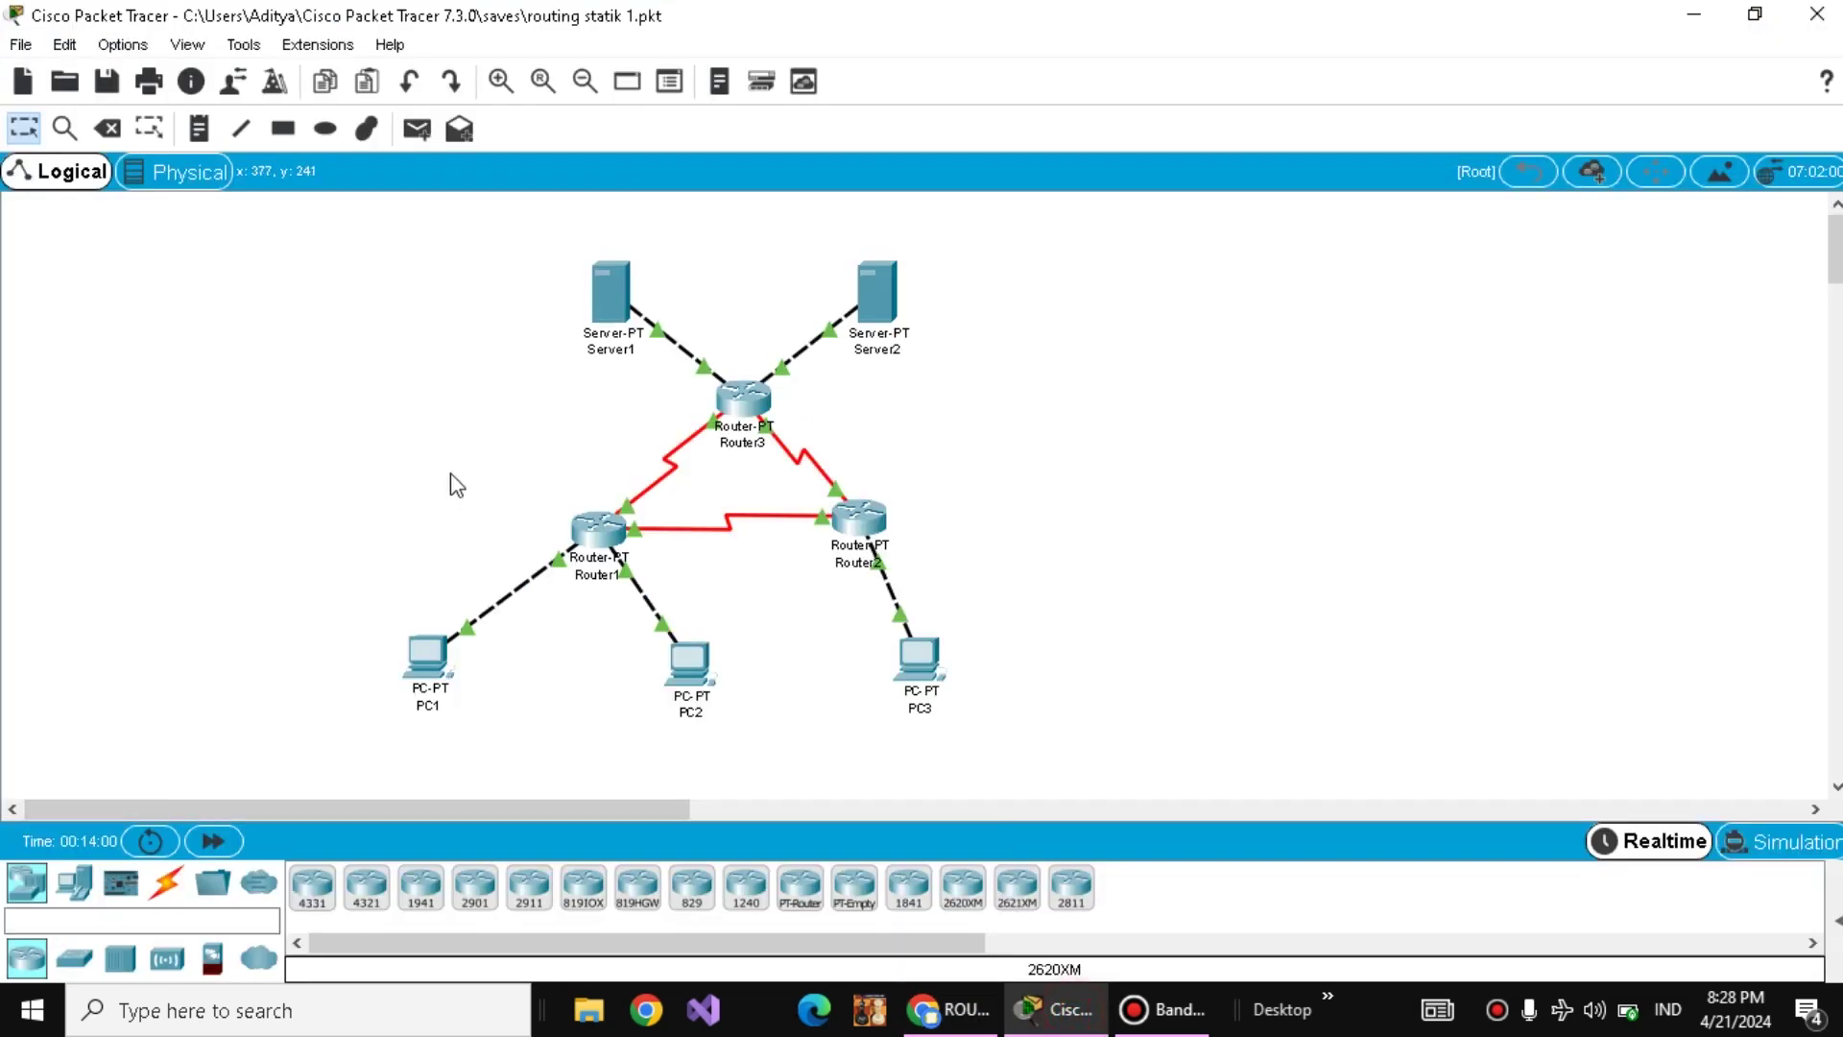
pyautogui.click(600, 543)
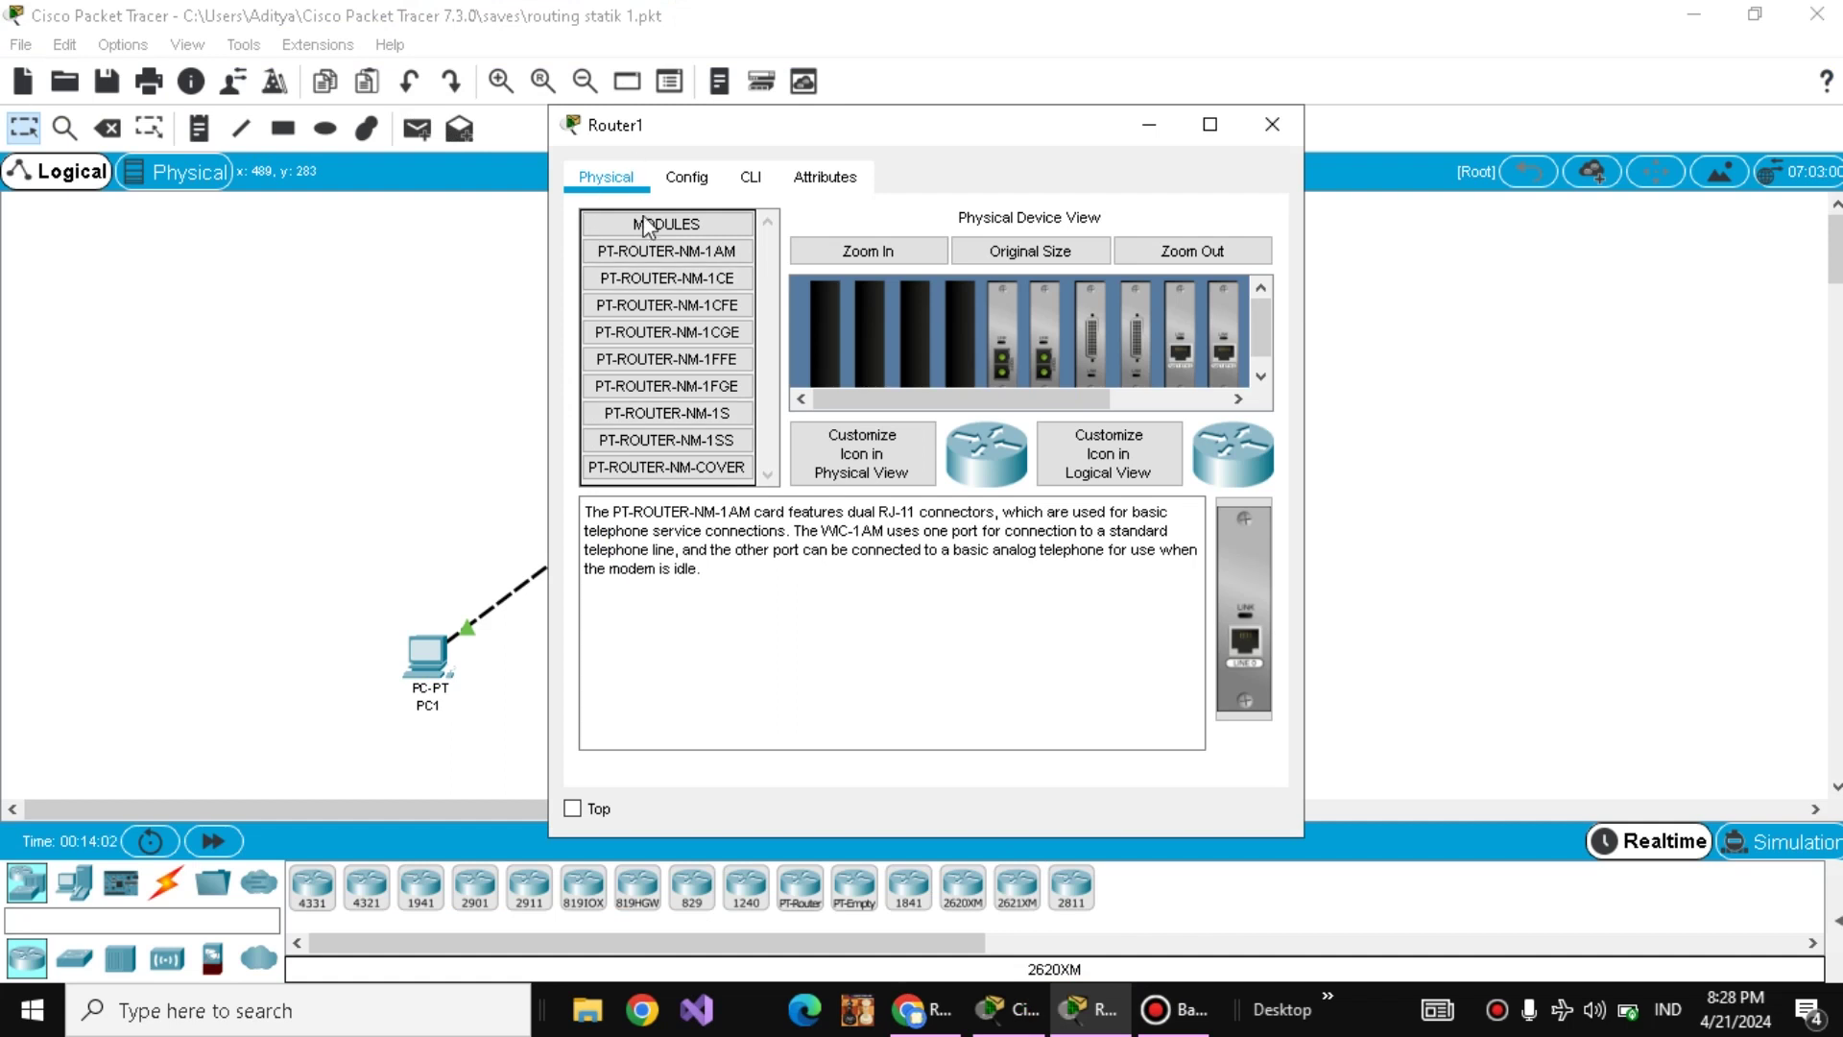
pyautogui.click(718, 185)
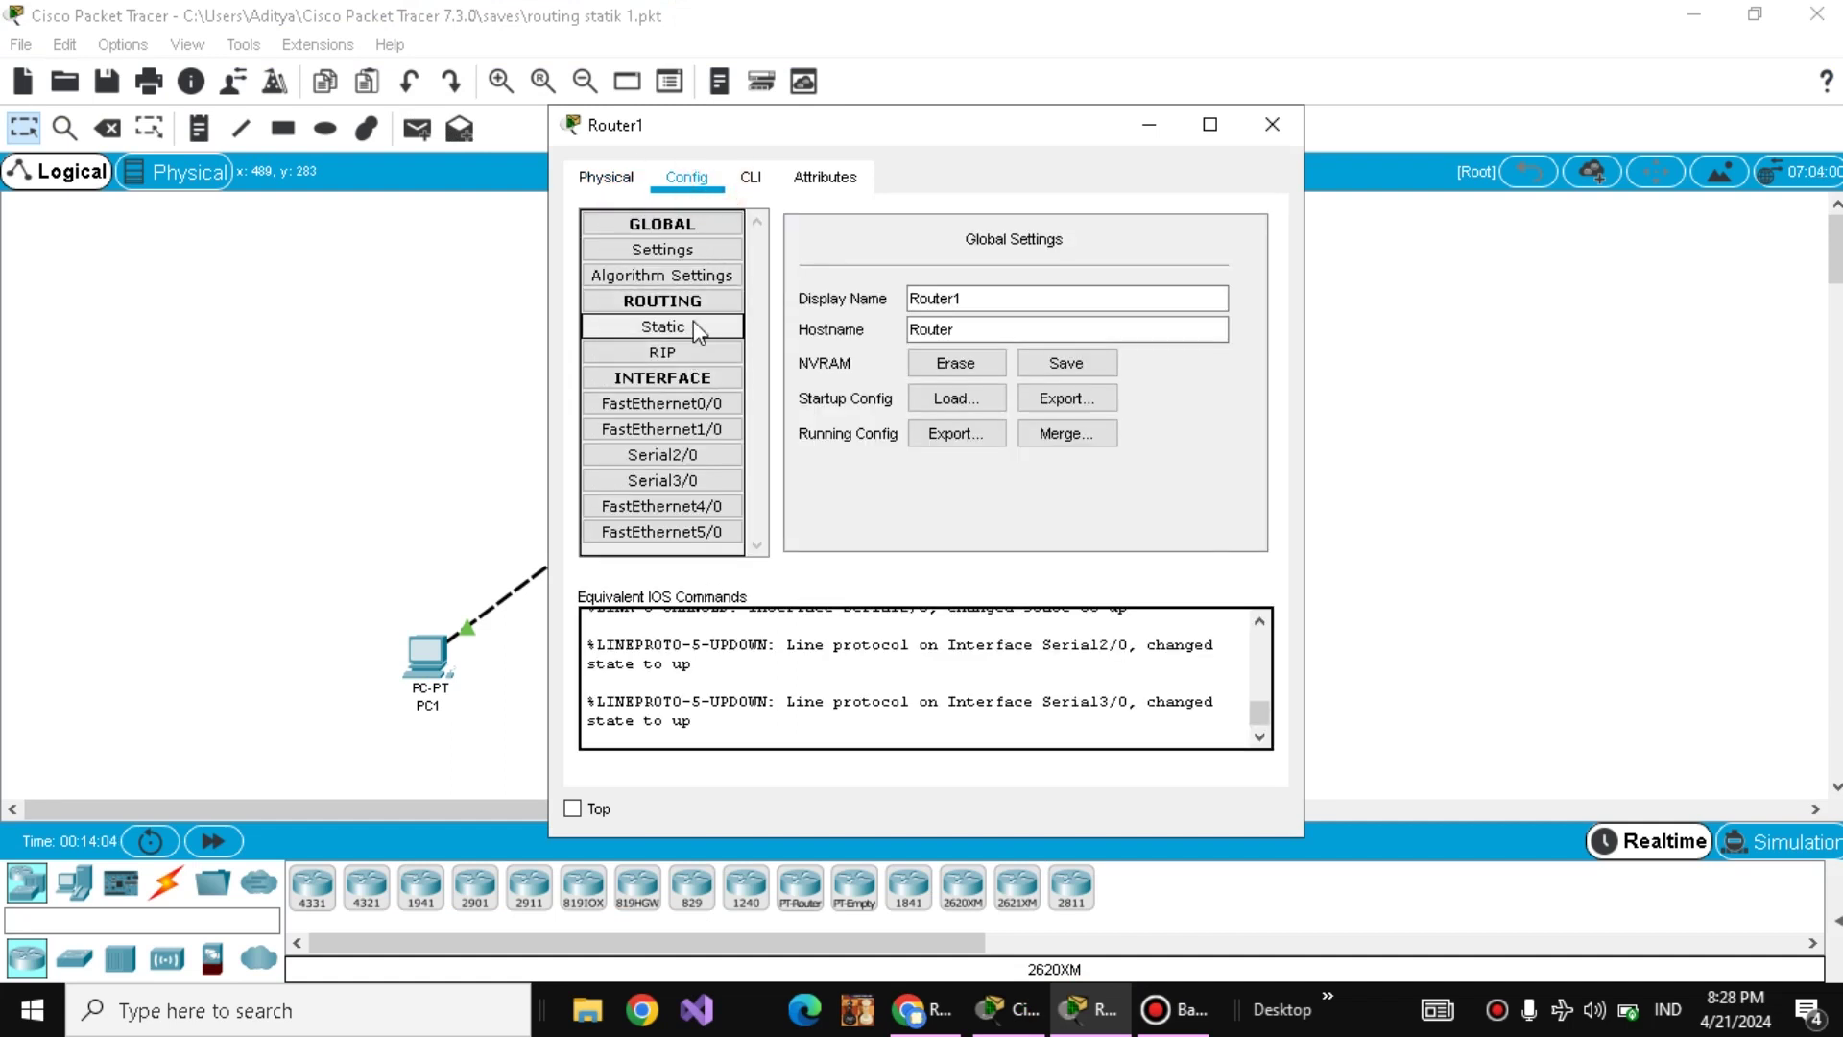
pyautogui.click(688, 349)
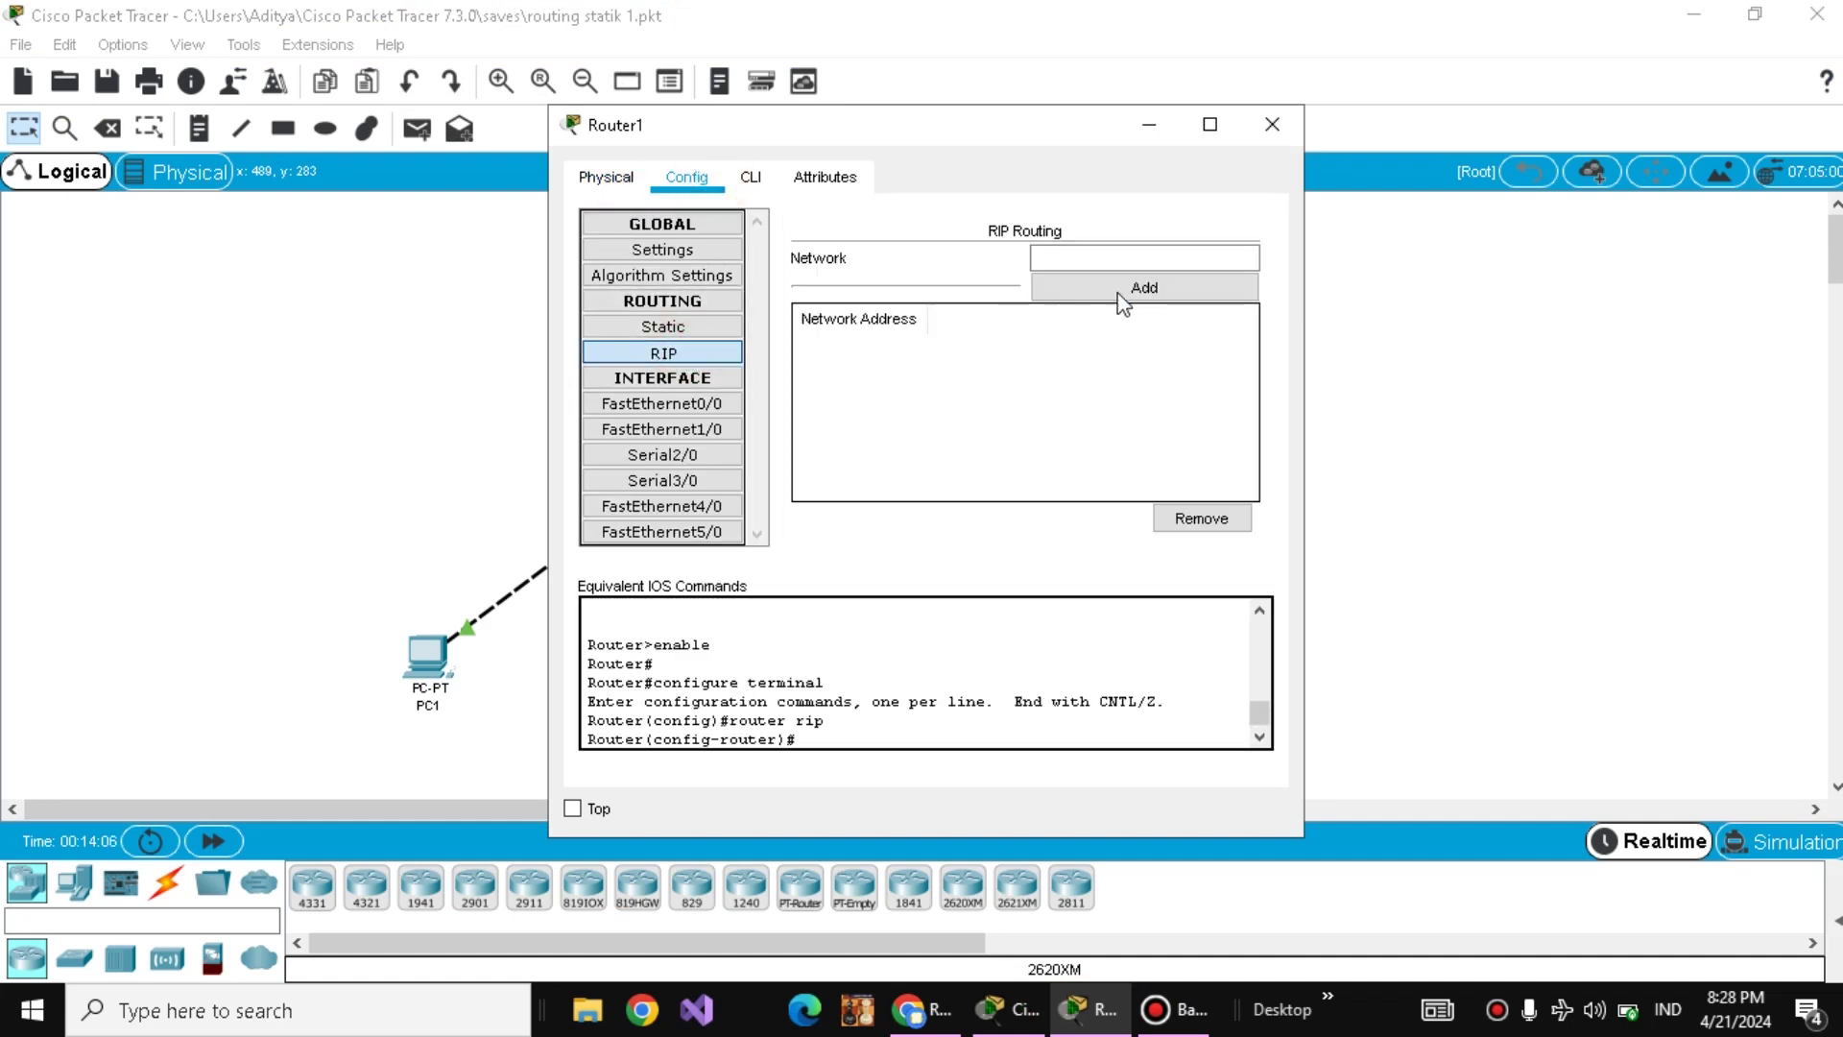
pyautogui.click(946, 1018)
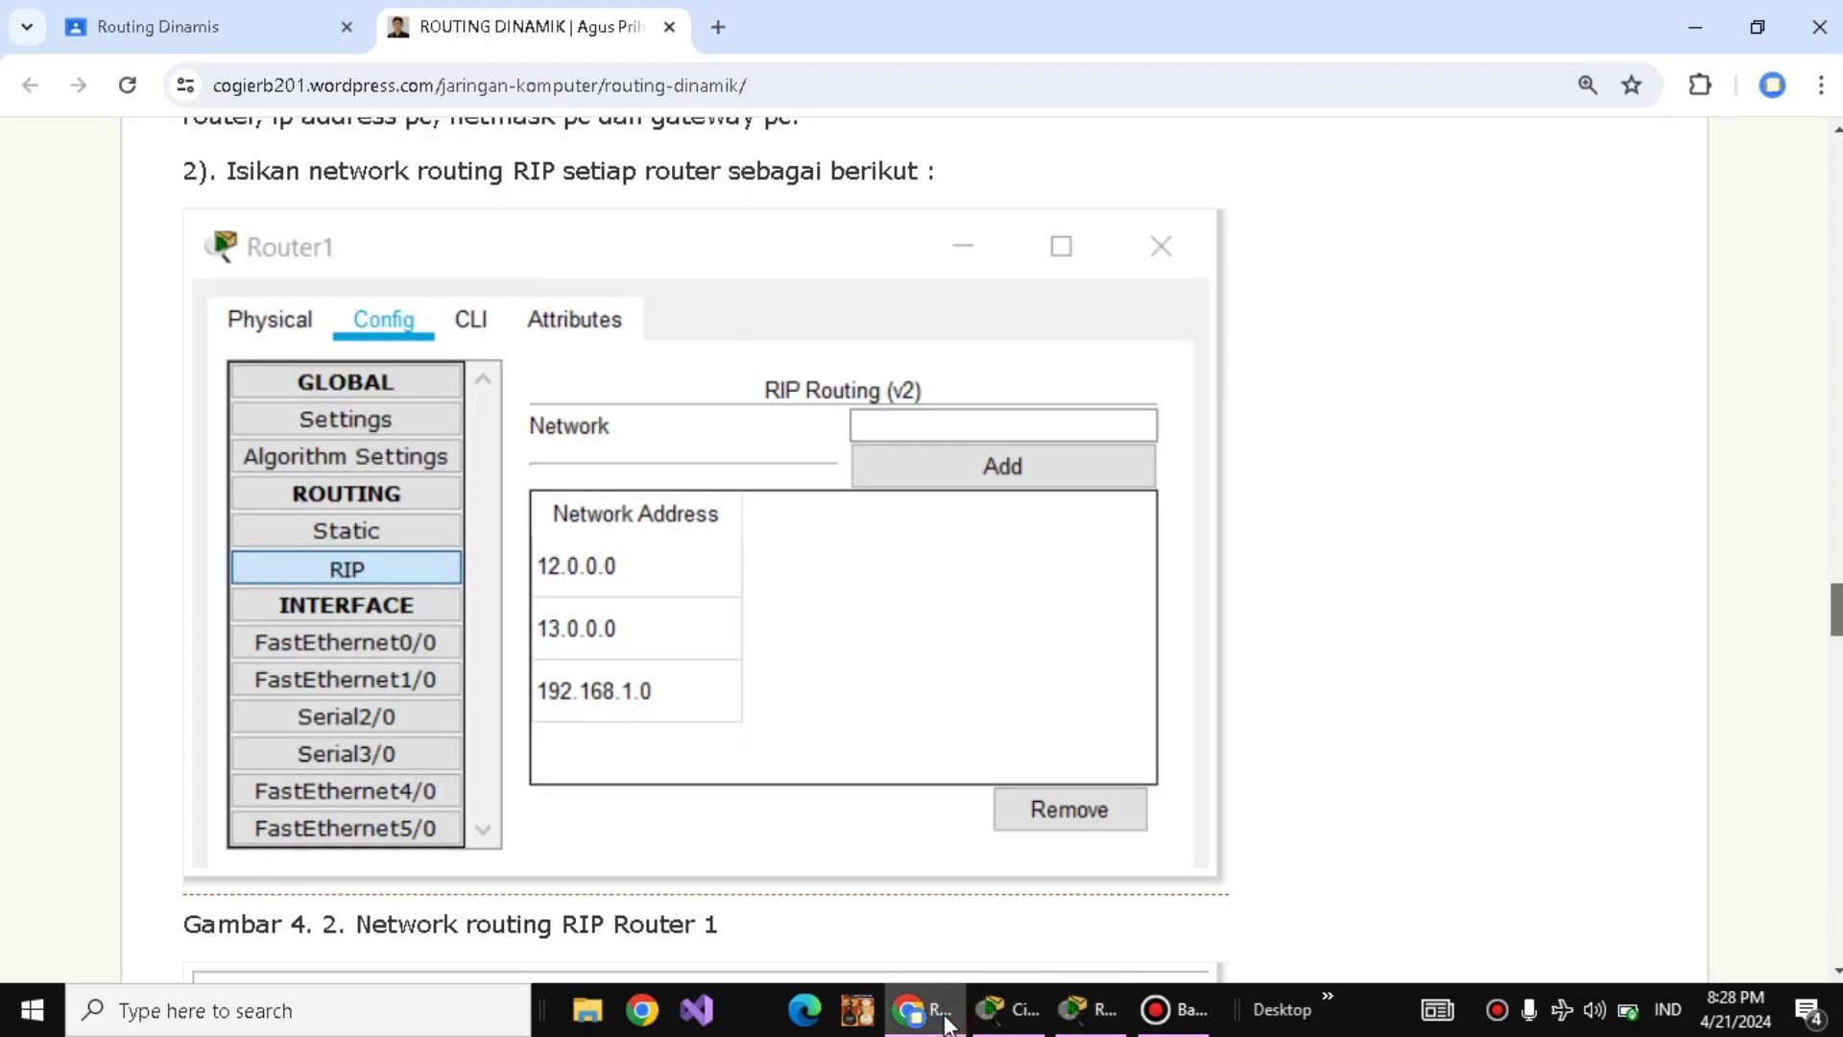
pyautogui.click(1098, 1010)
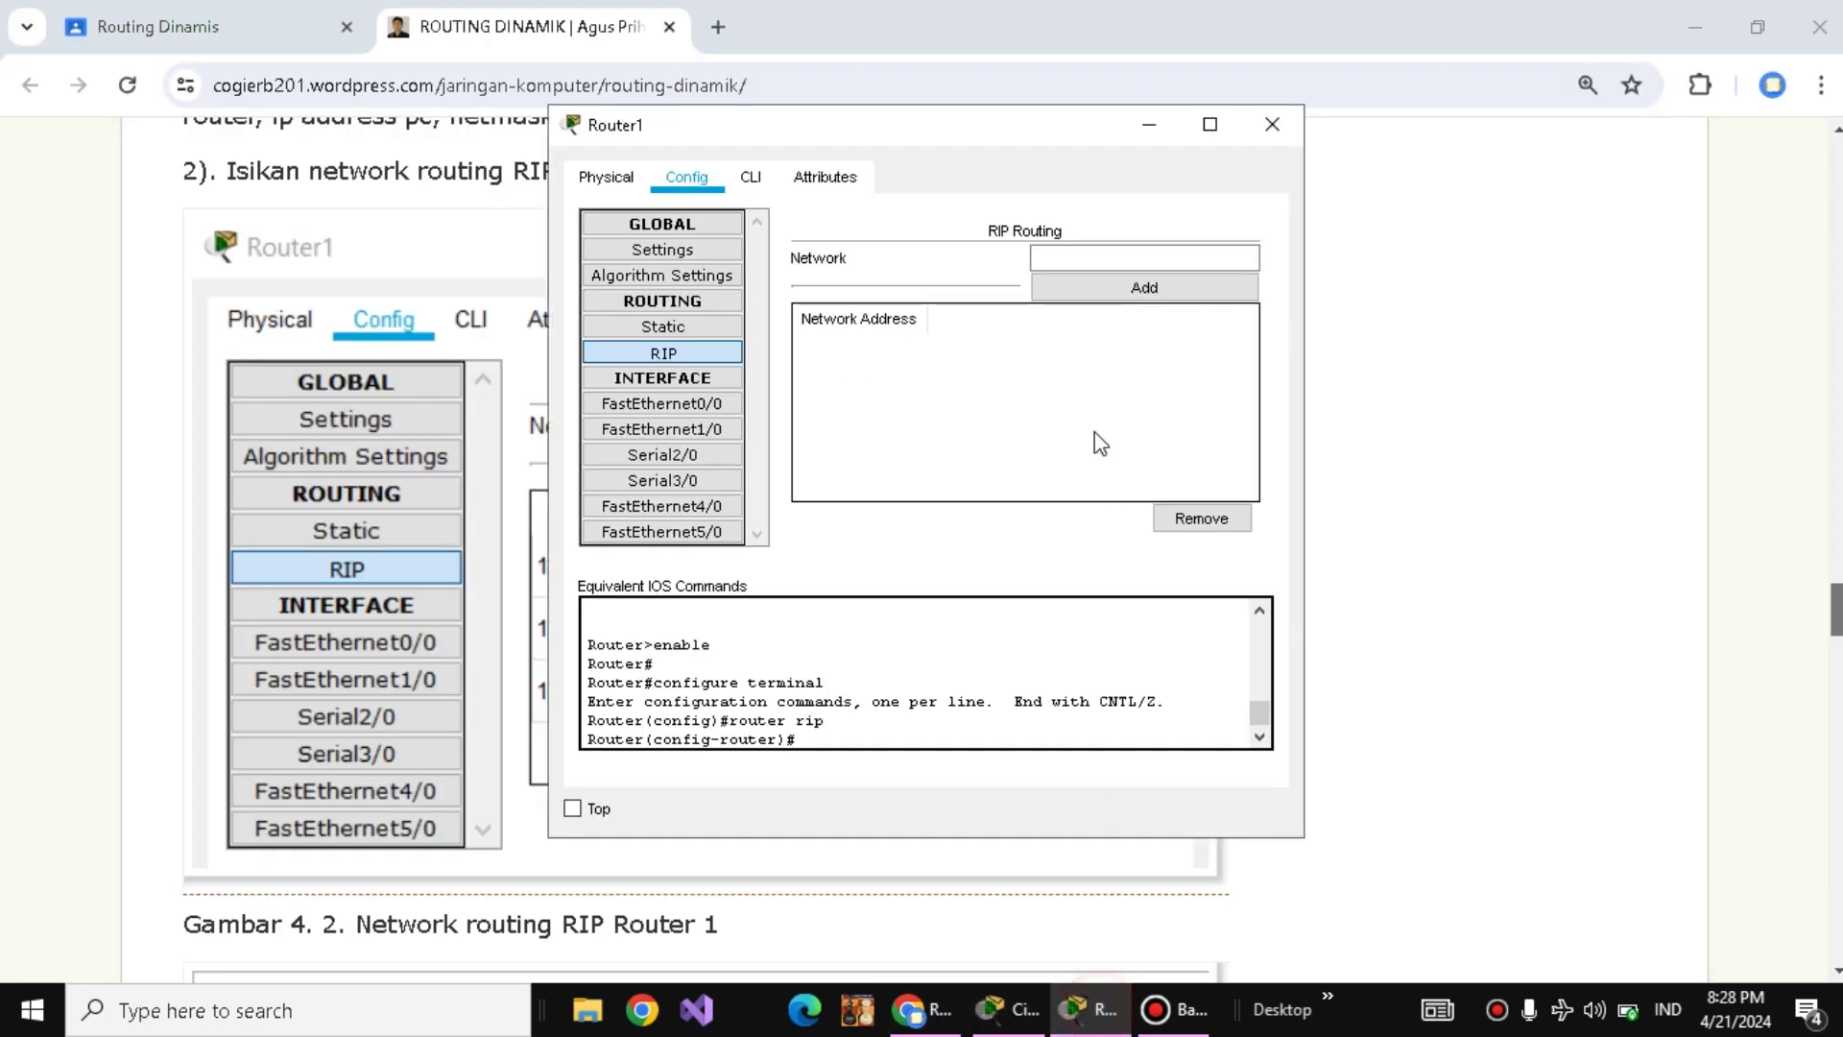
pyautogui.click(1152, 258)
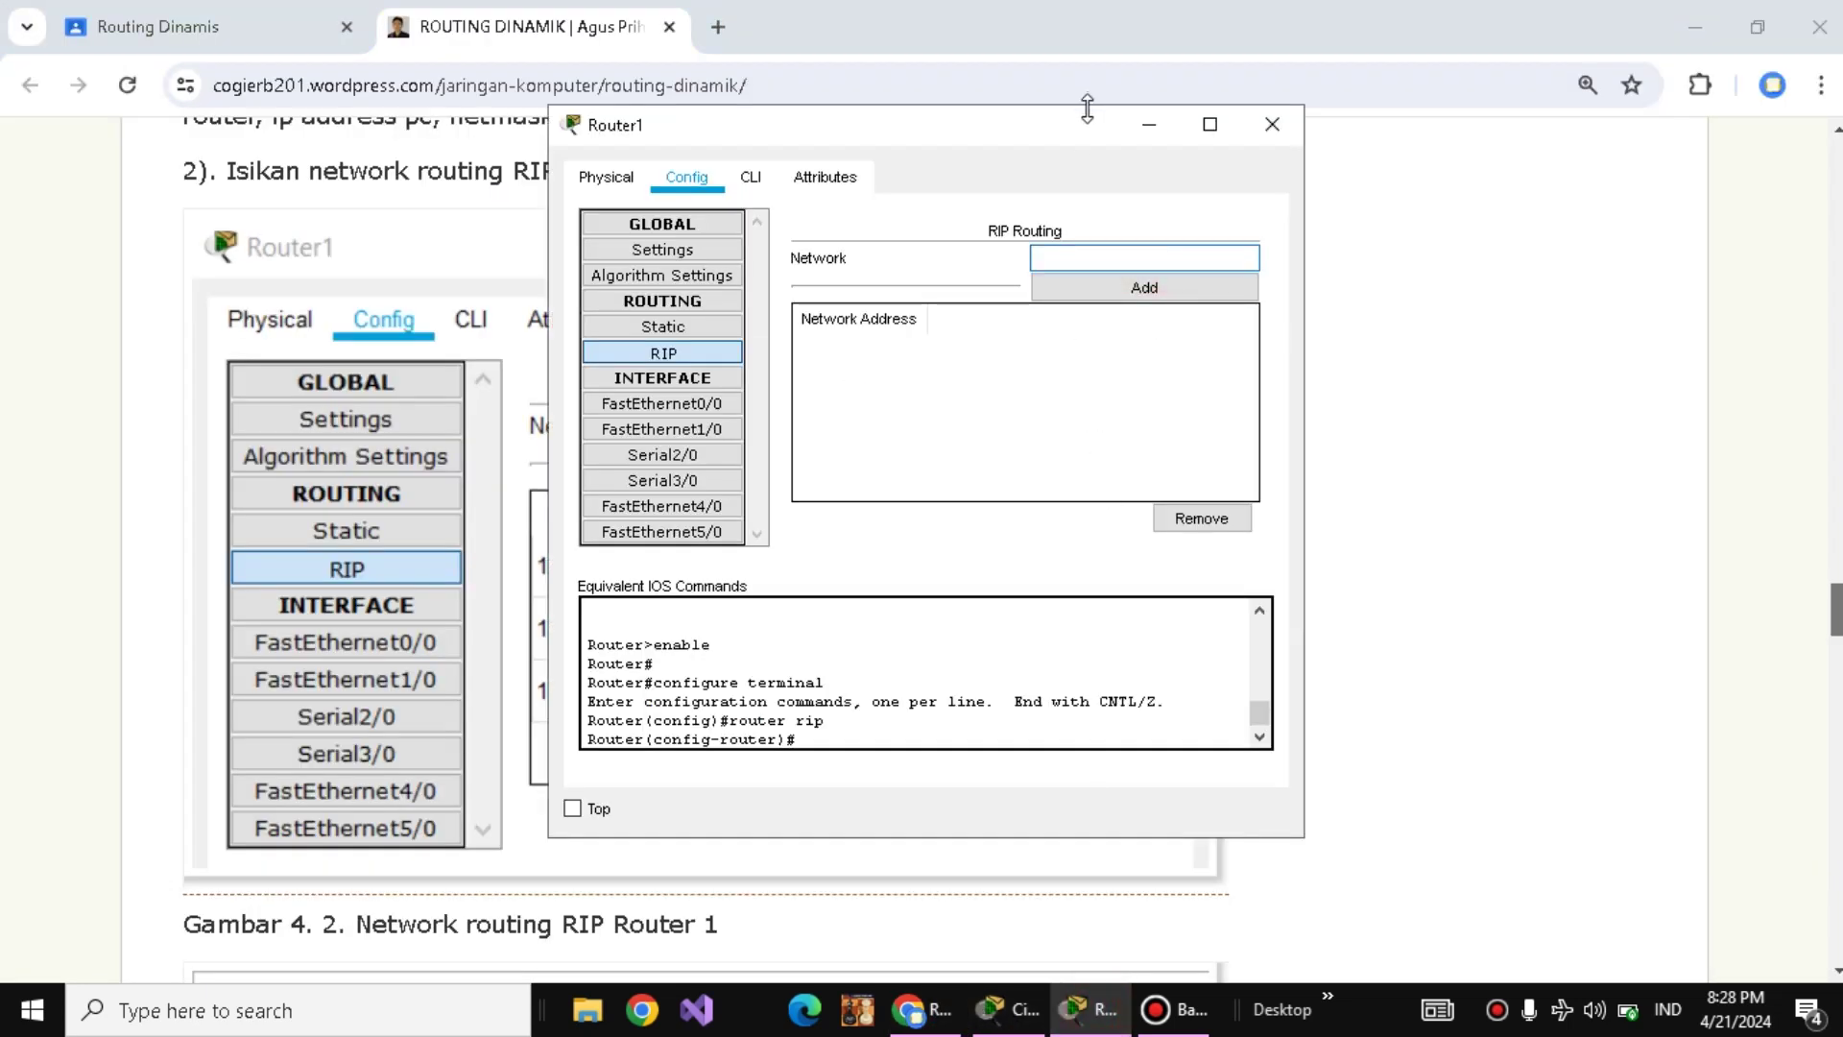
pyautogui.click(1069, 132)
pyautogui.moveTo(1069, 132); pyautogui.dragTo(1441, 171)
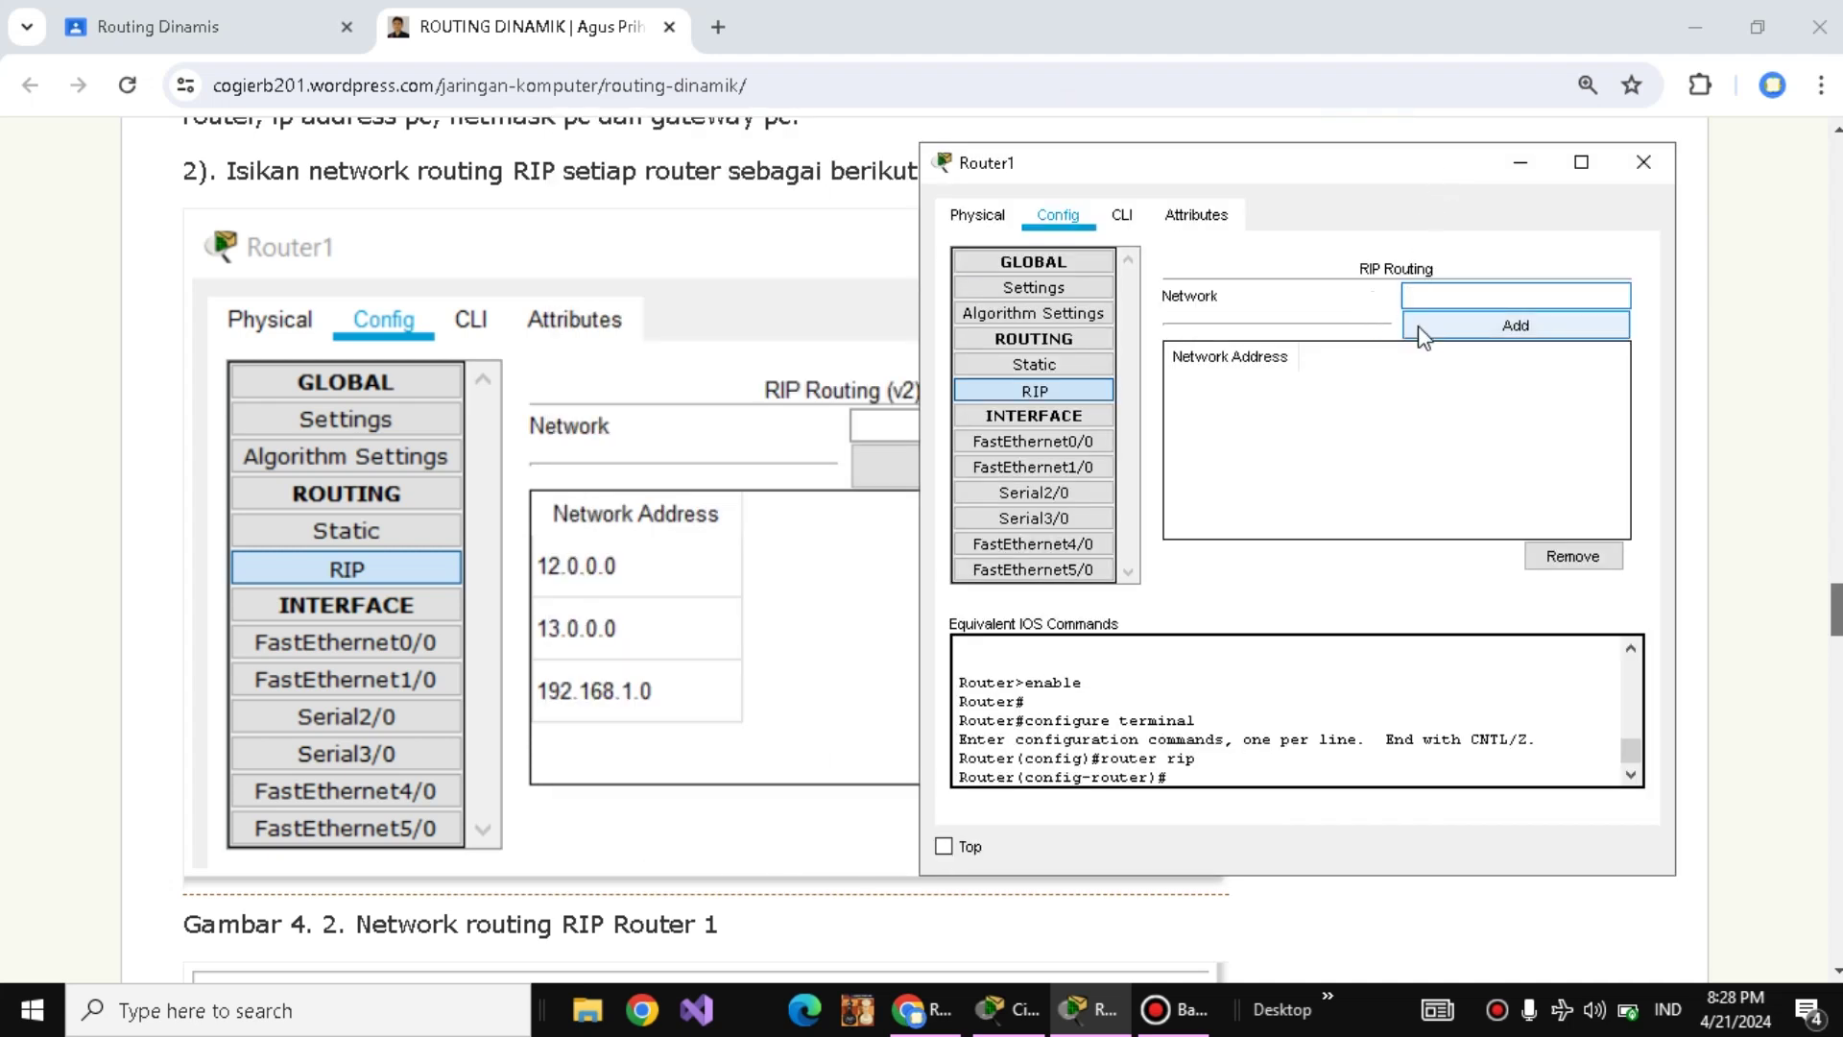
# - Add the networks 12.0.0.0, 13.0.0.0 and 192.168.1.0 to Router1's RIP routing
pyautogui.write('12.0.0.0')
pyautogui.click(1422, 331)
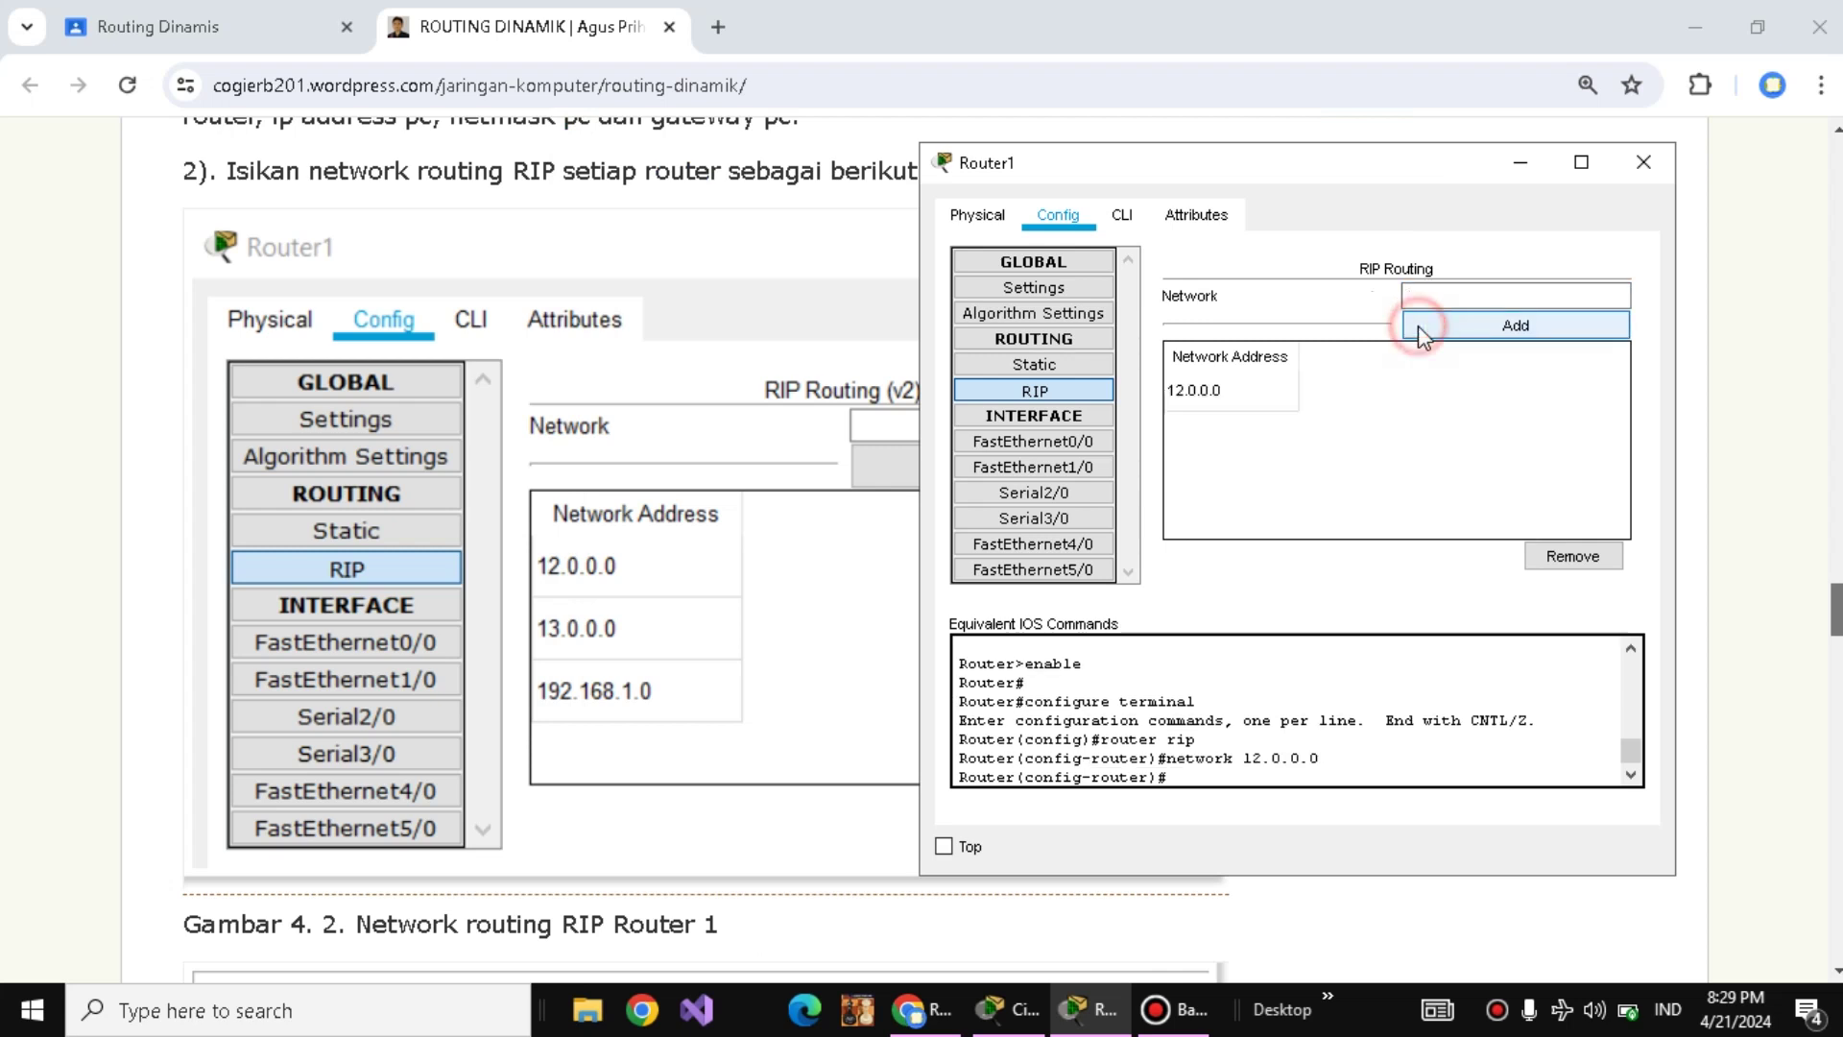
pyautogui.click(1465, 297)
pyautogui.write('13')
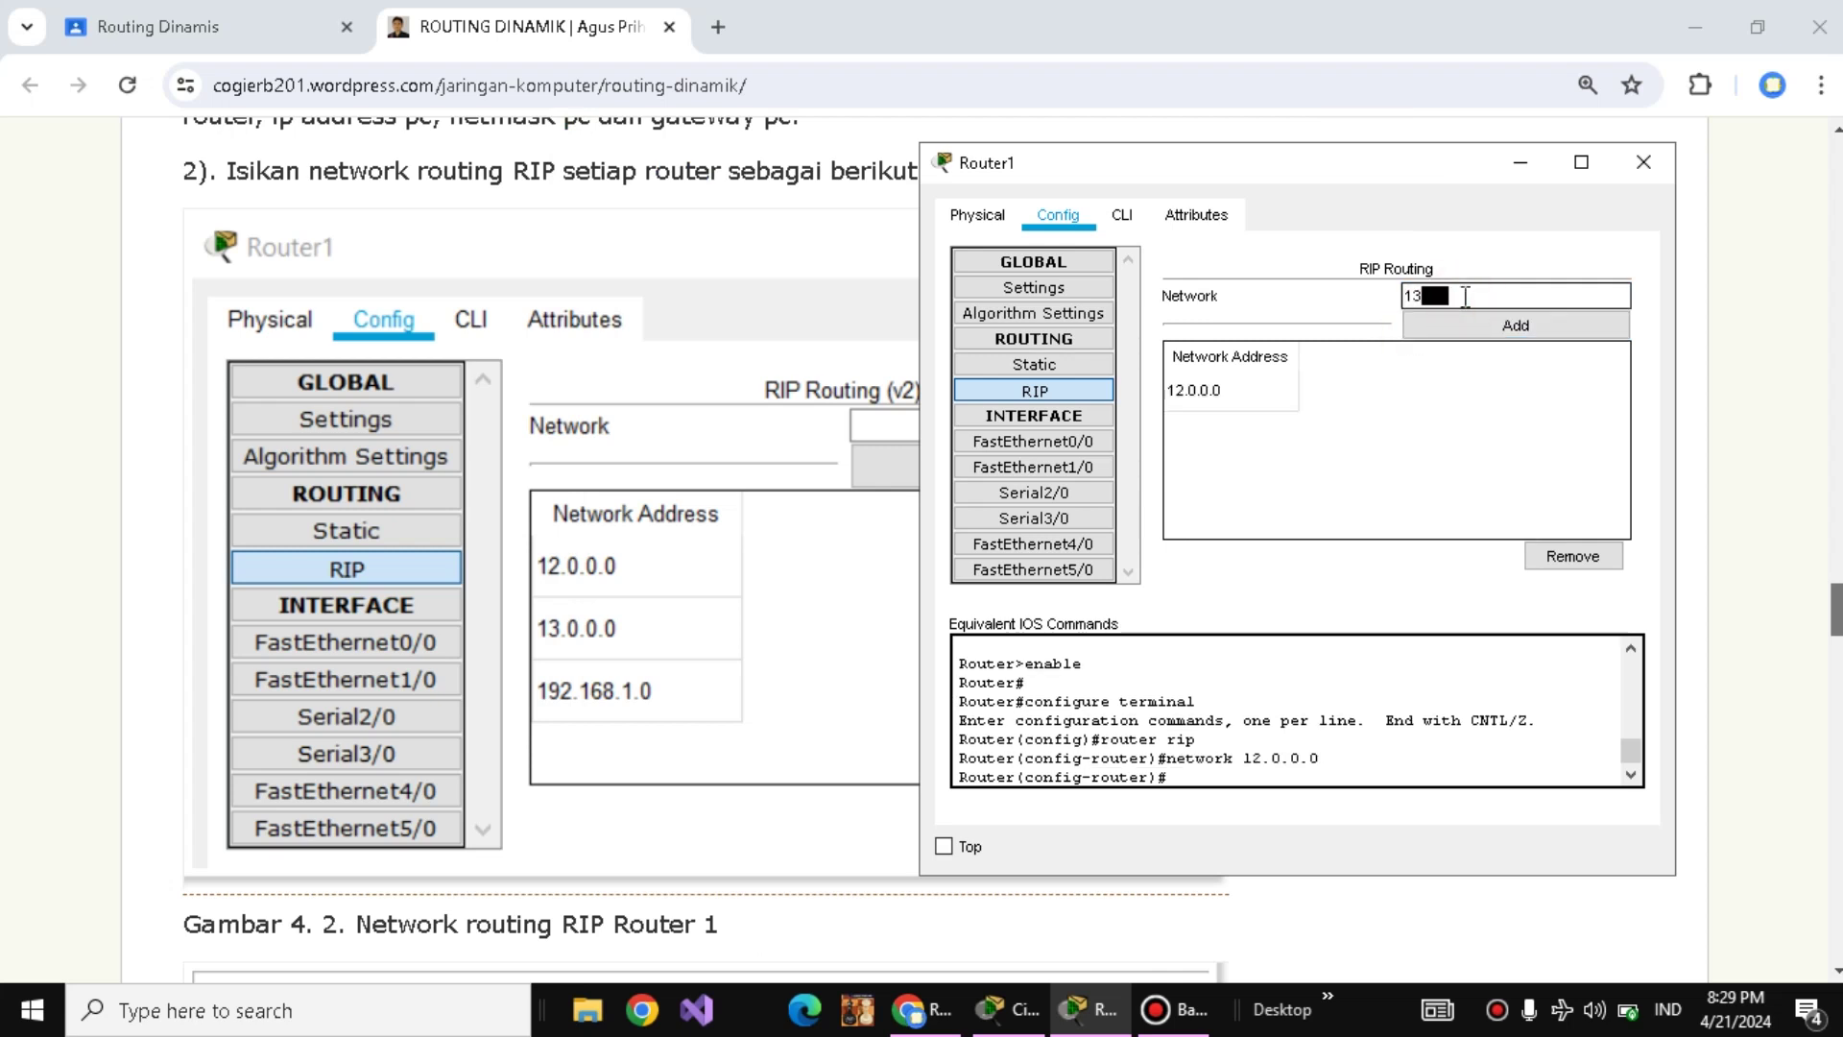
pyautogui.write('.0.0.0')
pyautogui.click(1482, 327)
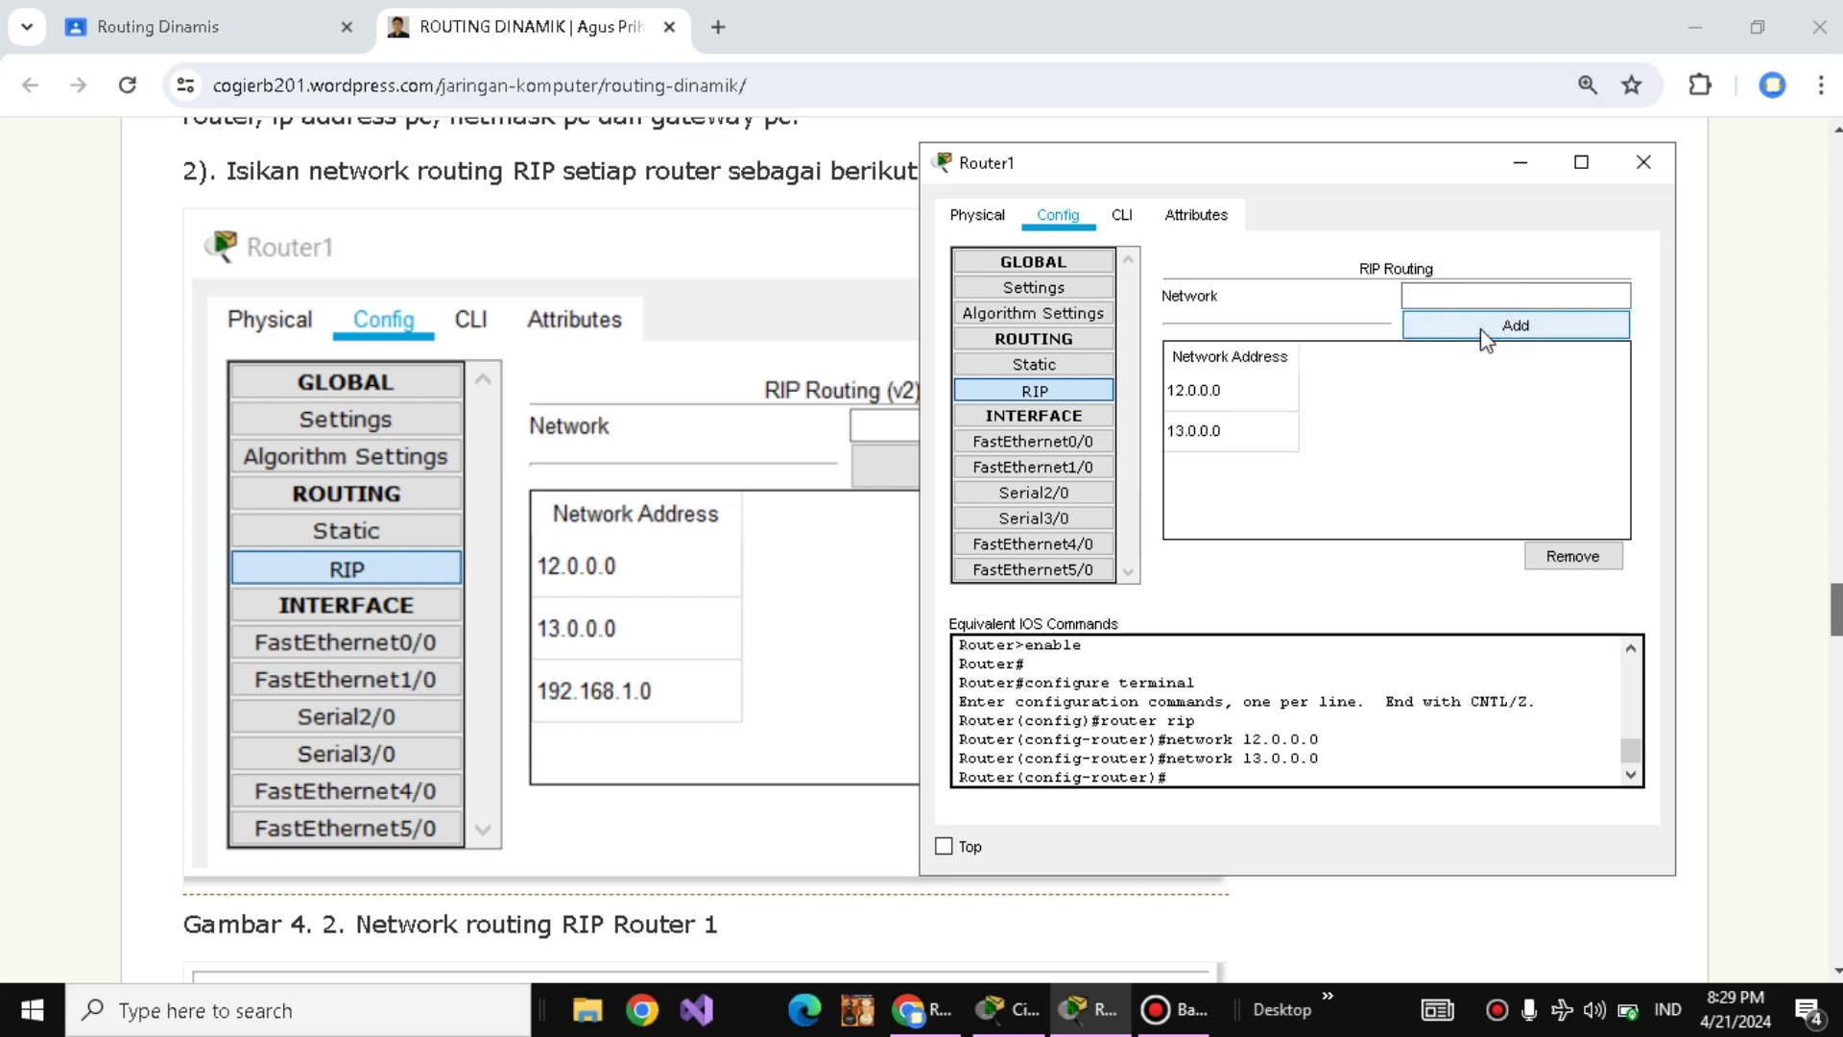
pyautogui.click(1485, 293)
pyautogui.write('19')
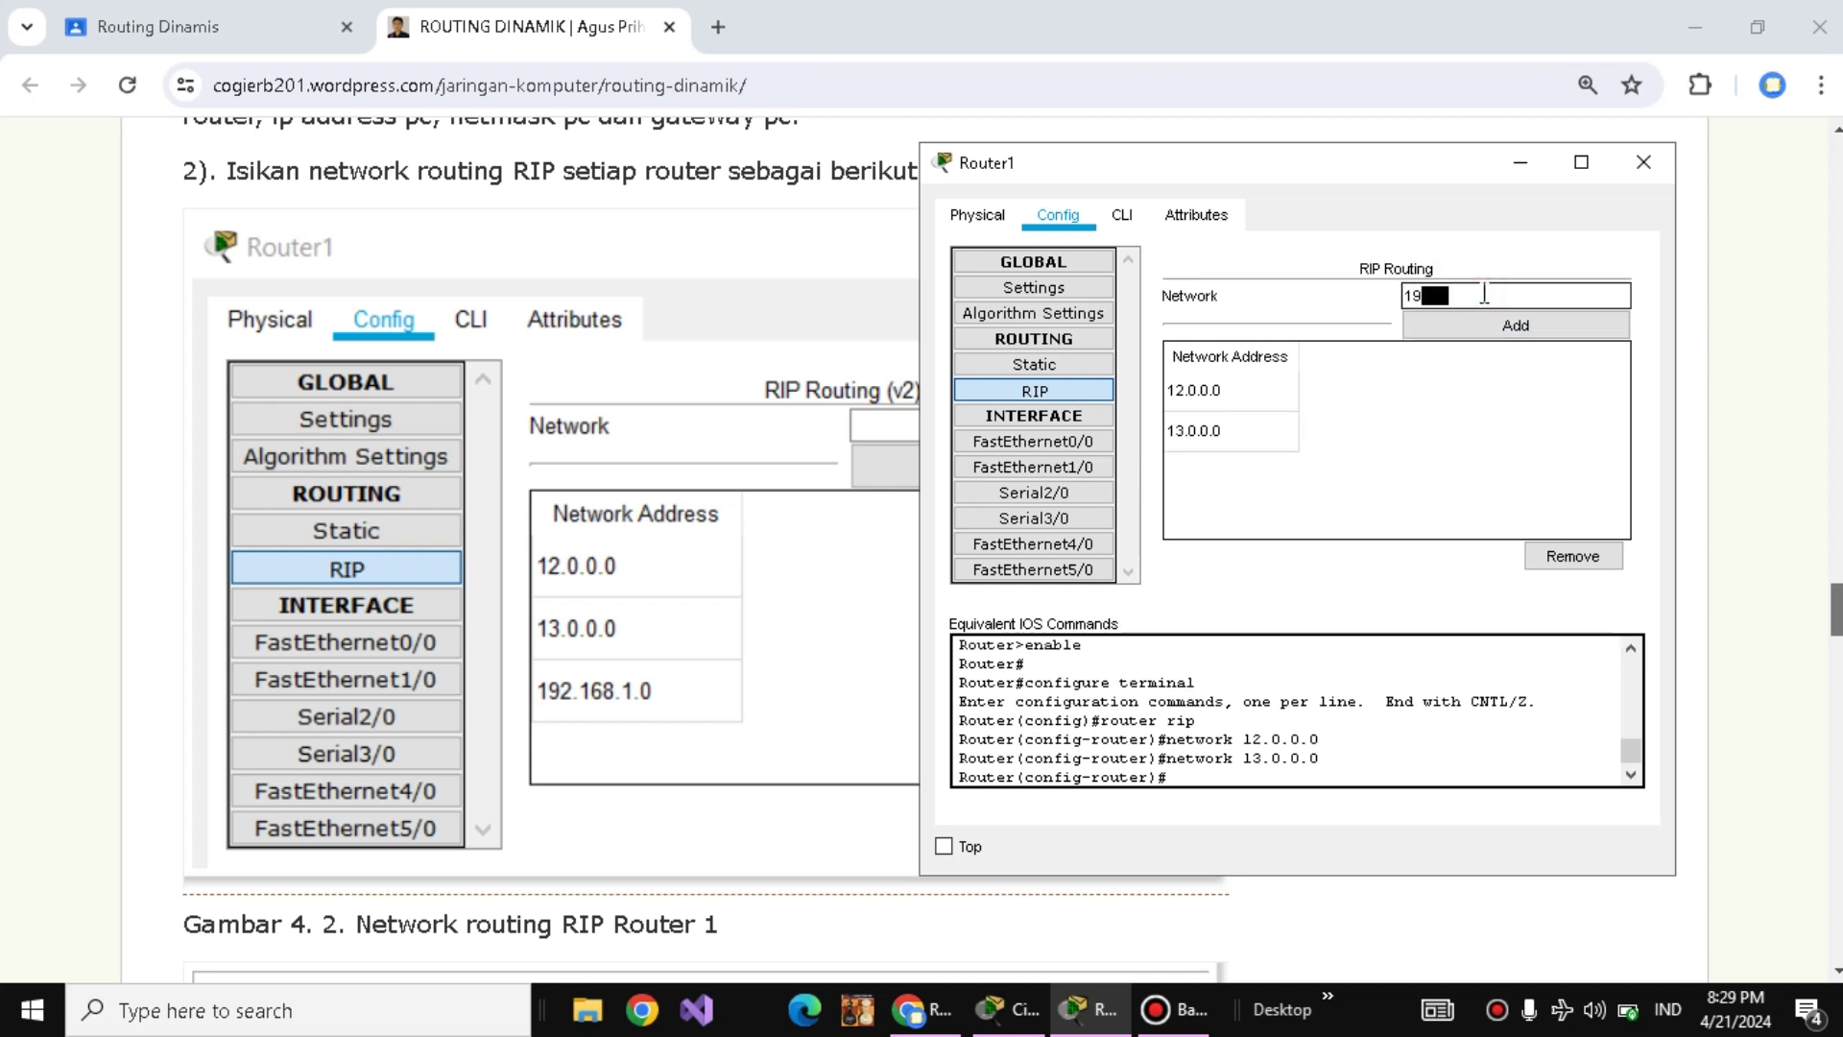
pyautogui.write('2.168.1.0')
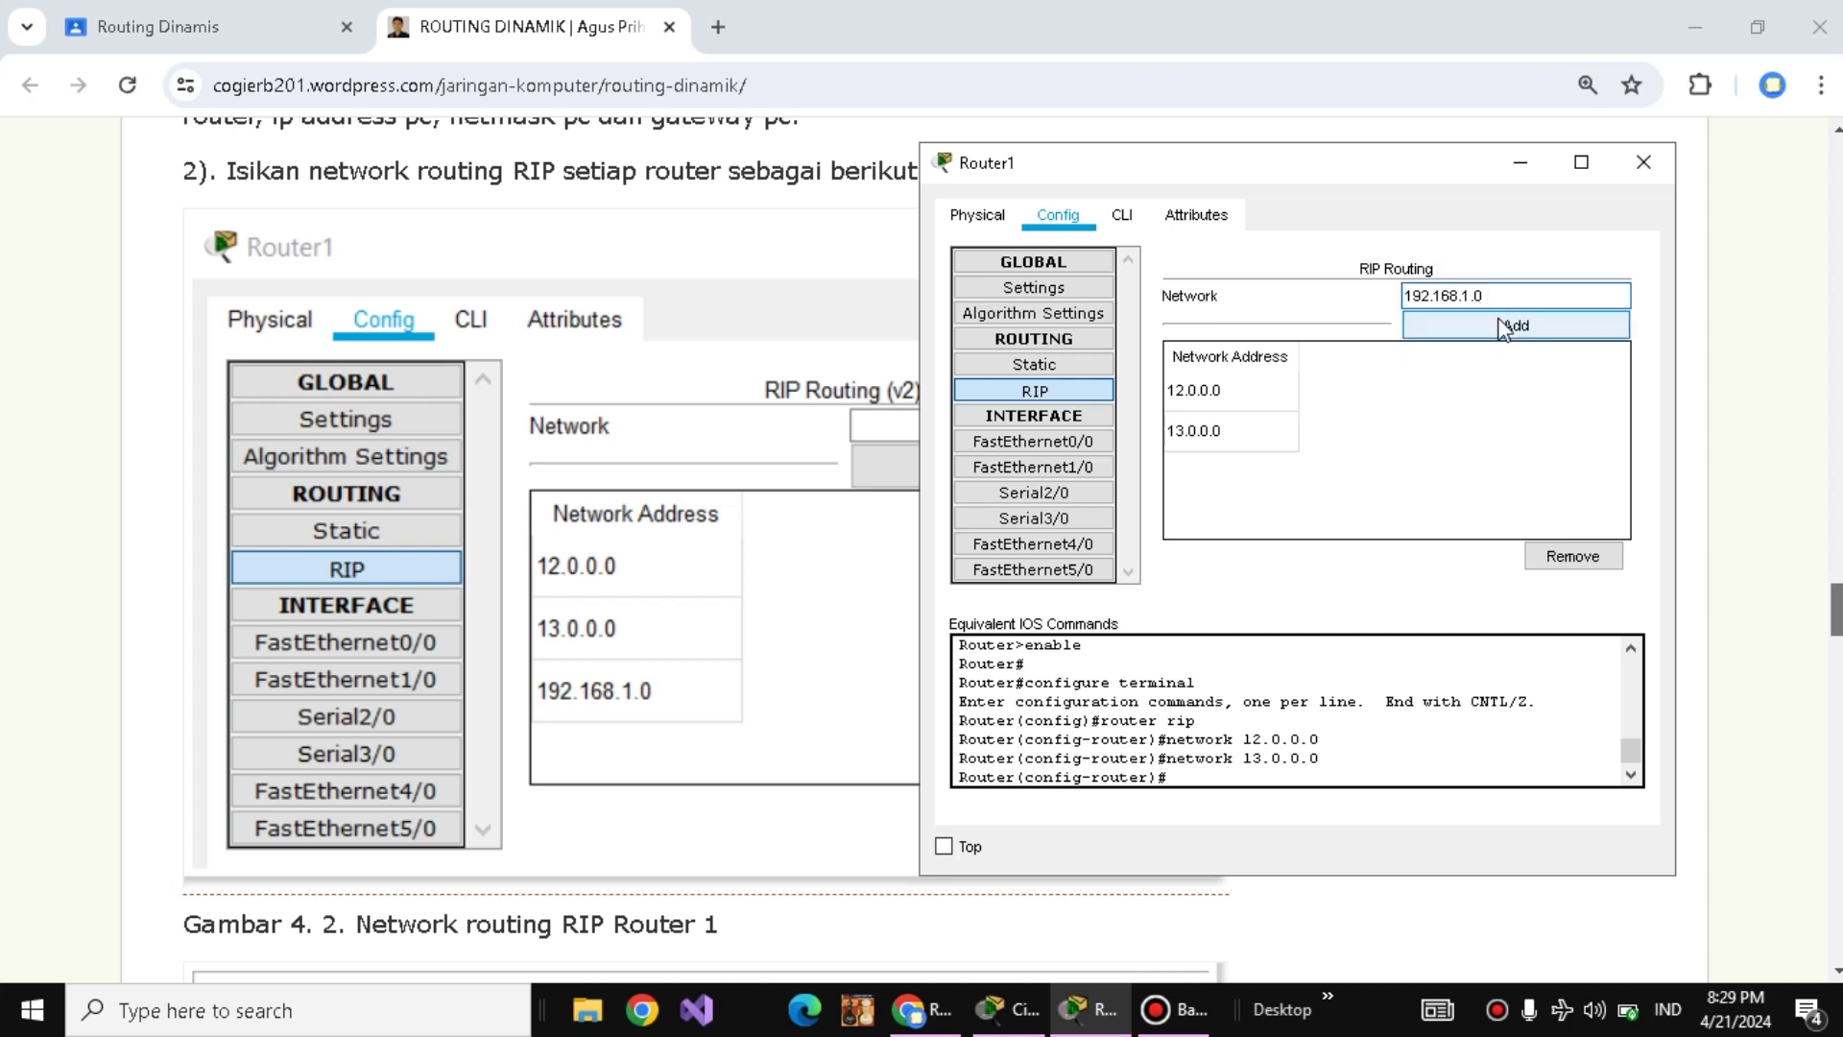
pyautogui.click(1503, 323)
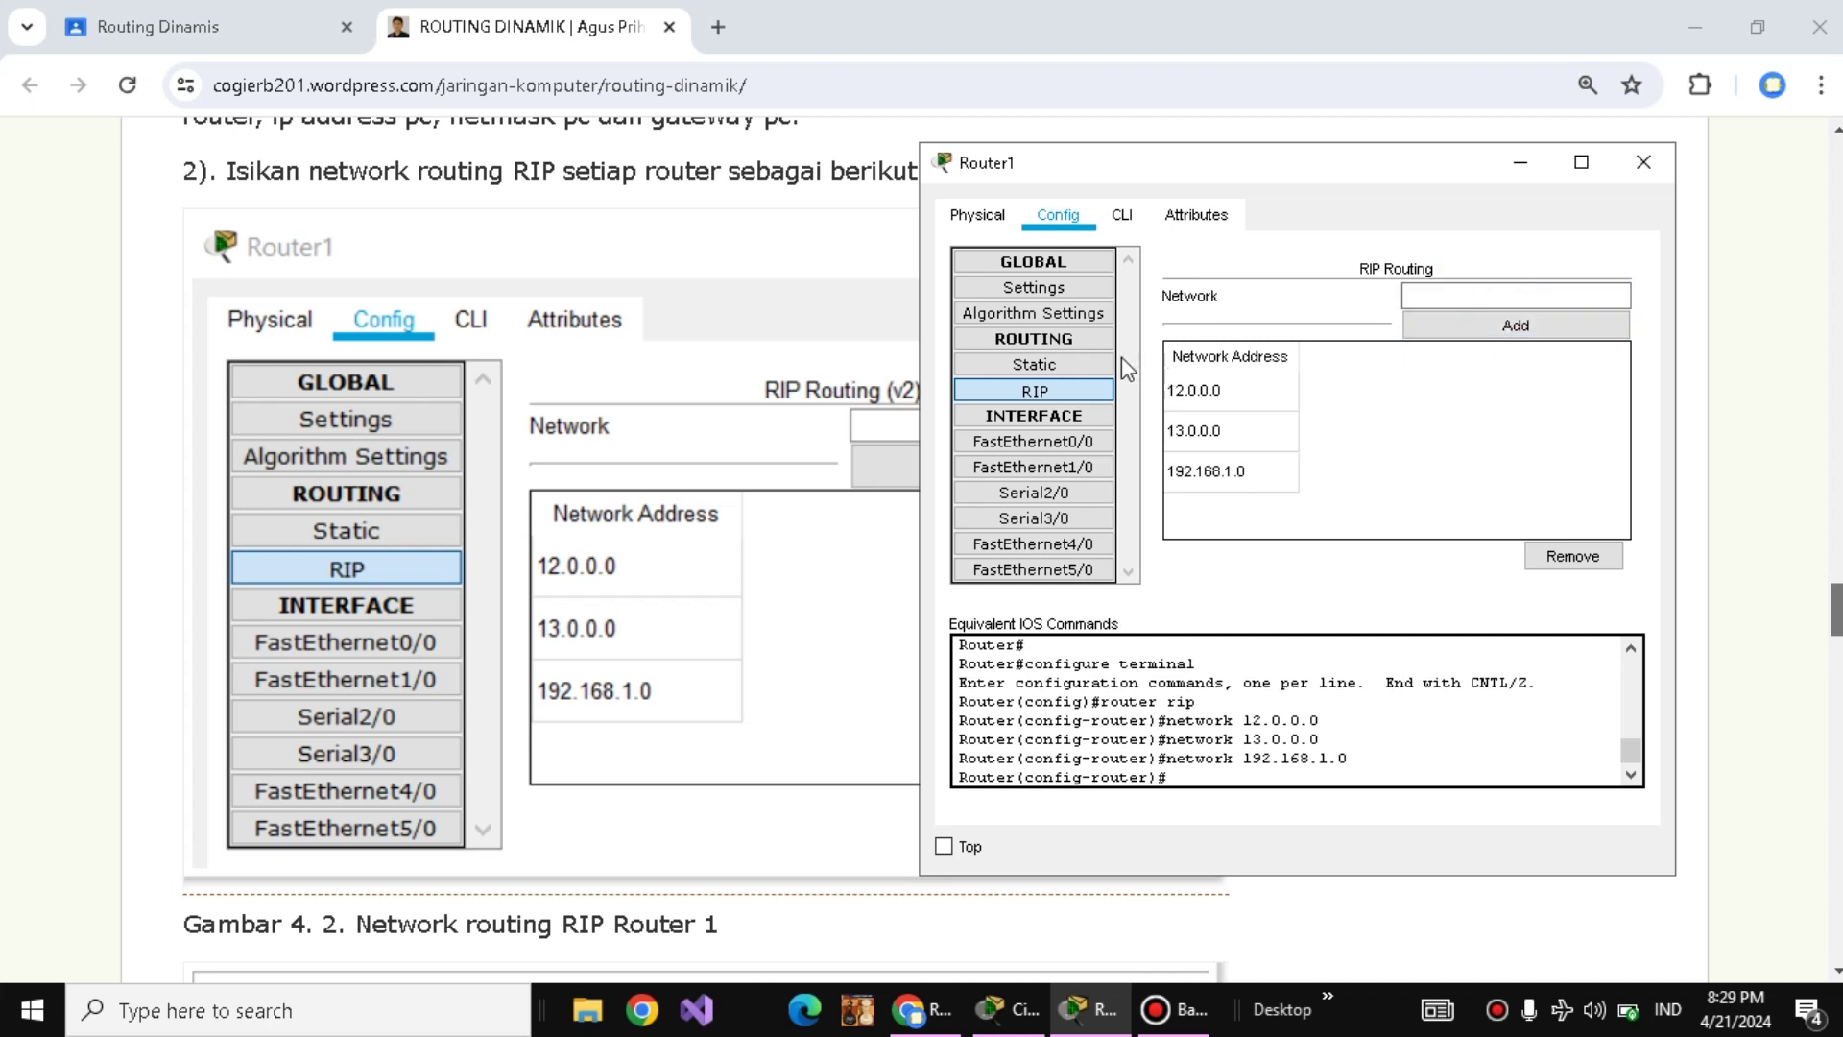
# - Remove Router1's static routes to 33.33.33.0/24, 43.43.43.0/24 and 192.168.1.128/25, and close the router window
pyautogui.click(1077, 367)
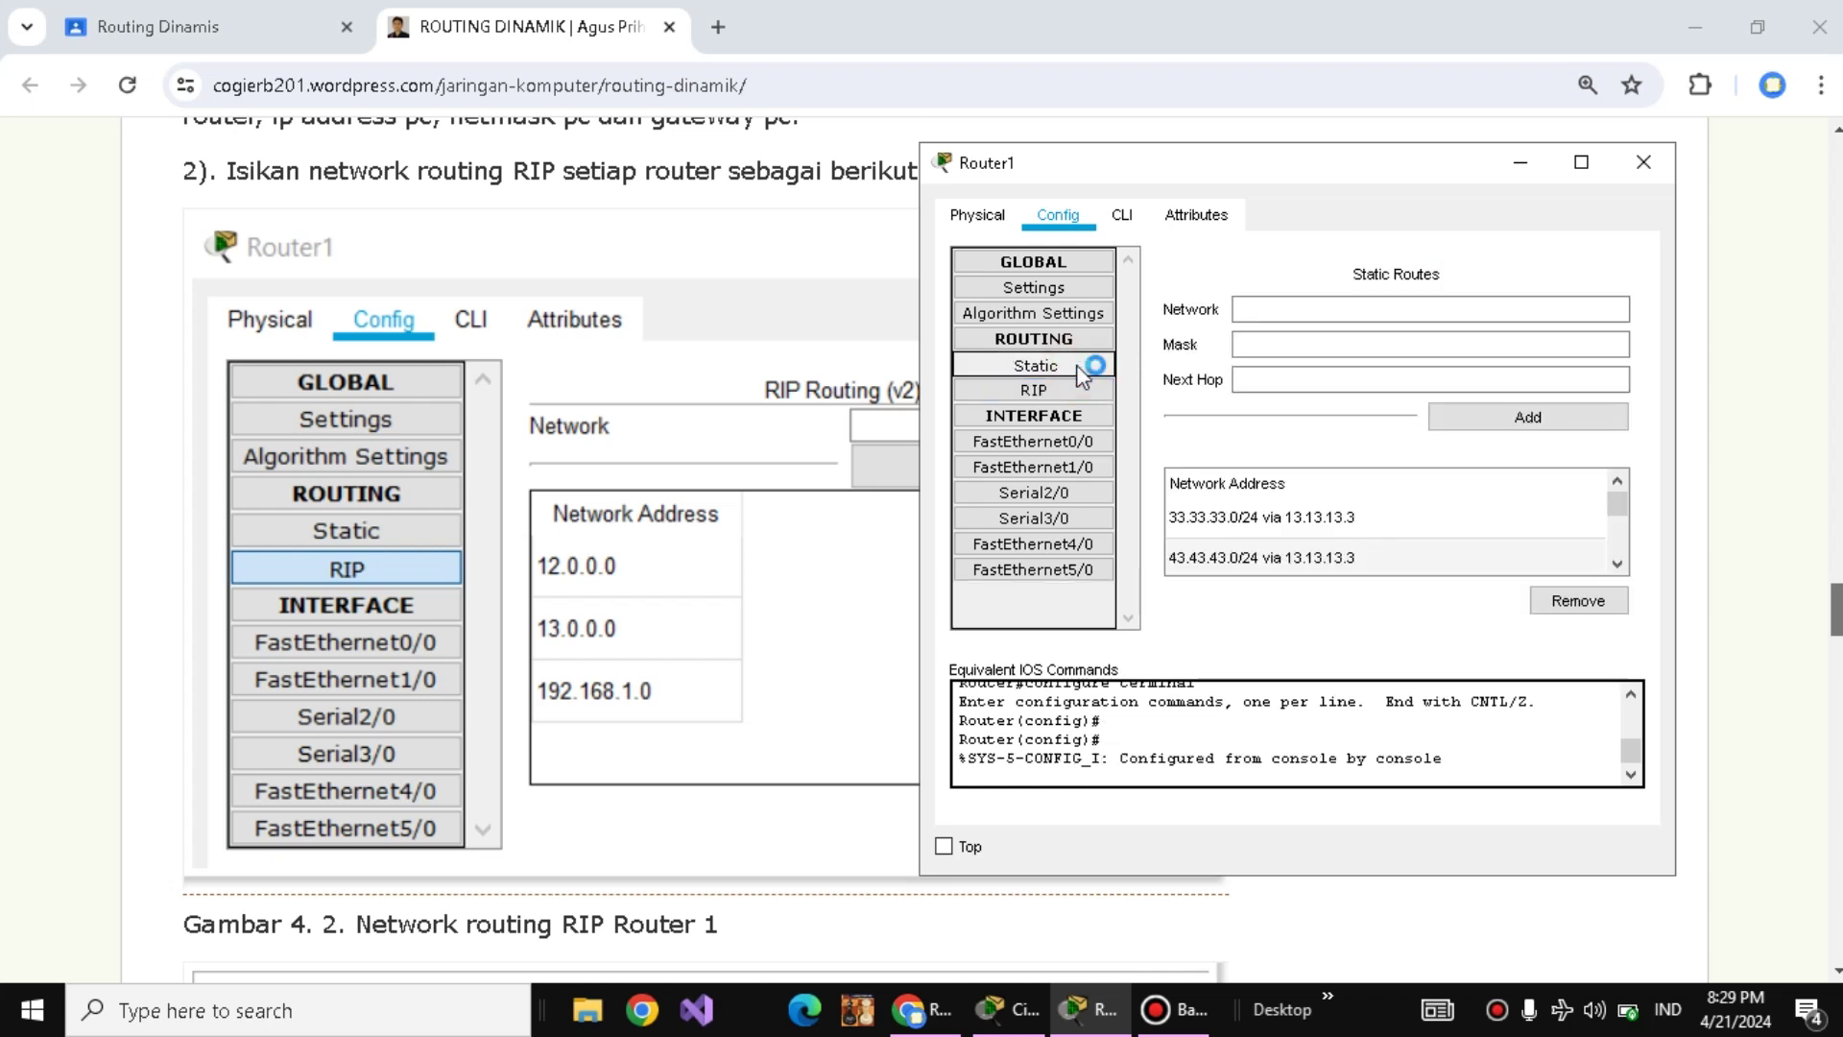
pyautogui.click(1451, 534)
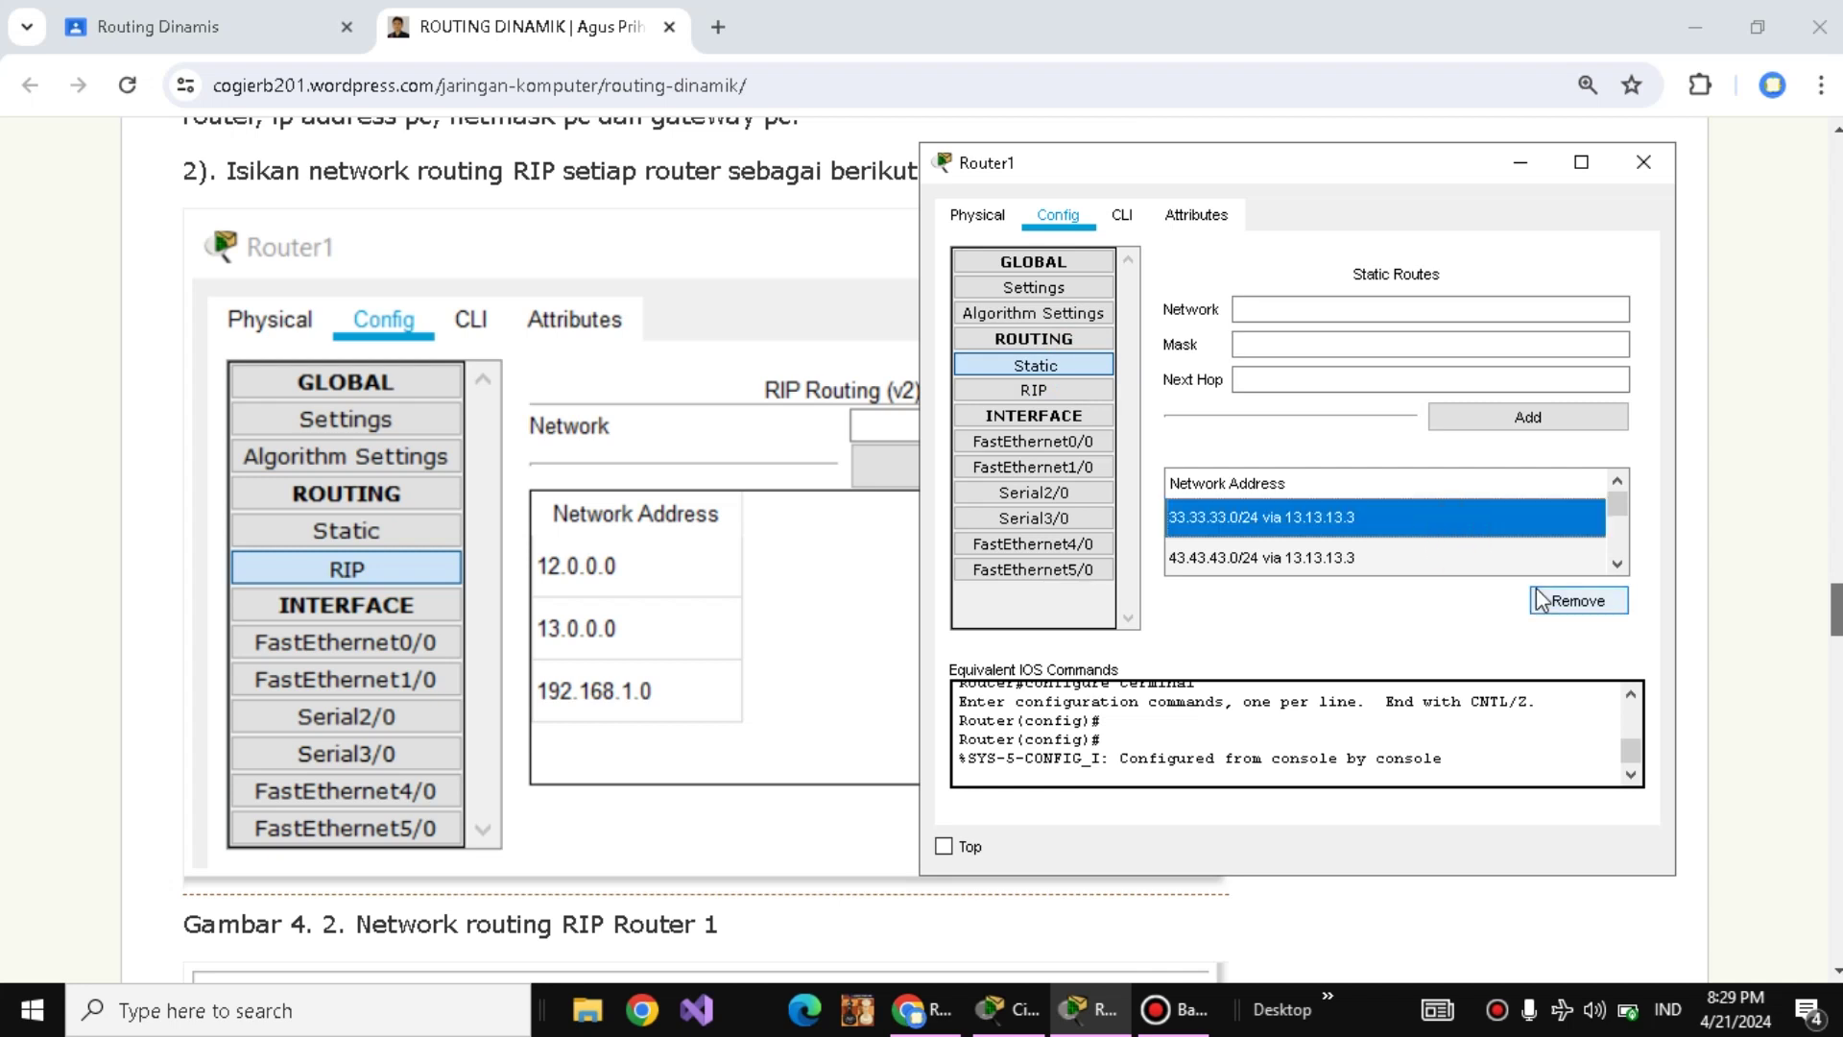
pyautogui.click(1574, 600)
pyautogui.click(1527, 521)
pyautogui.click(1577, 605)
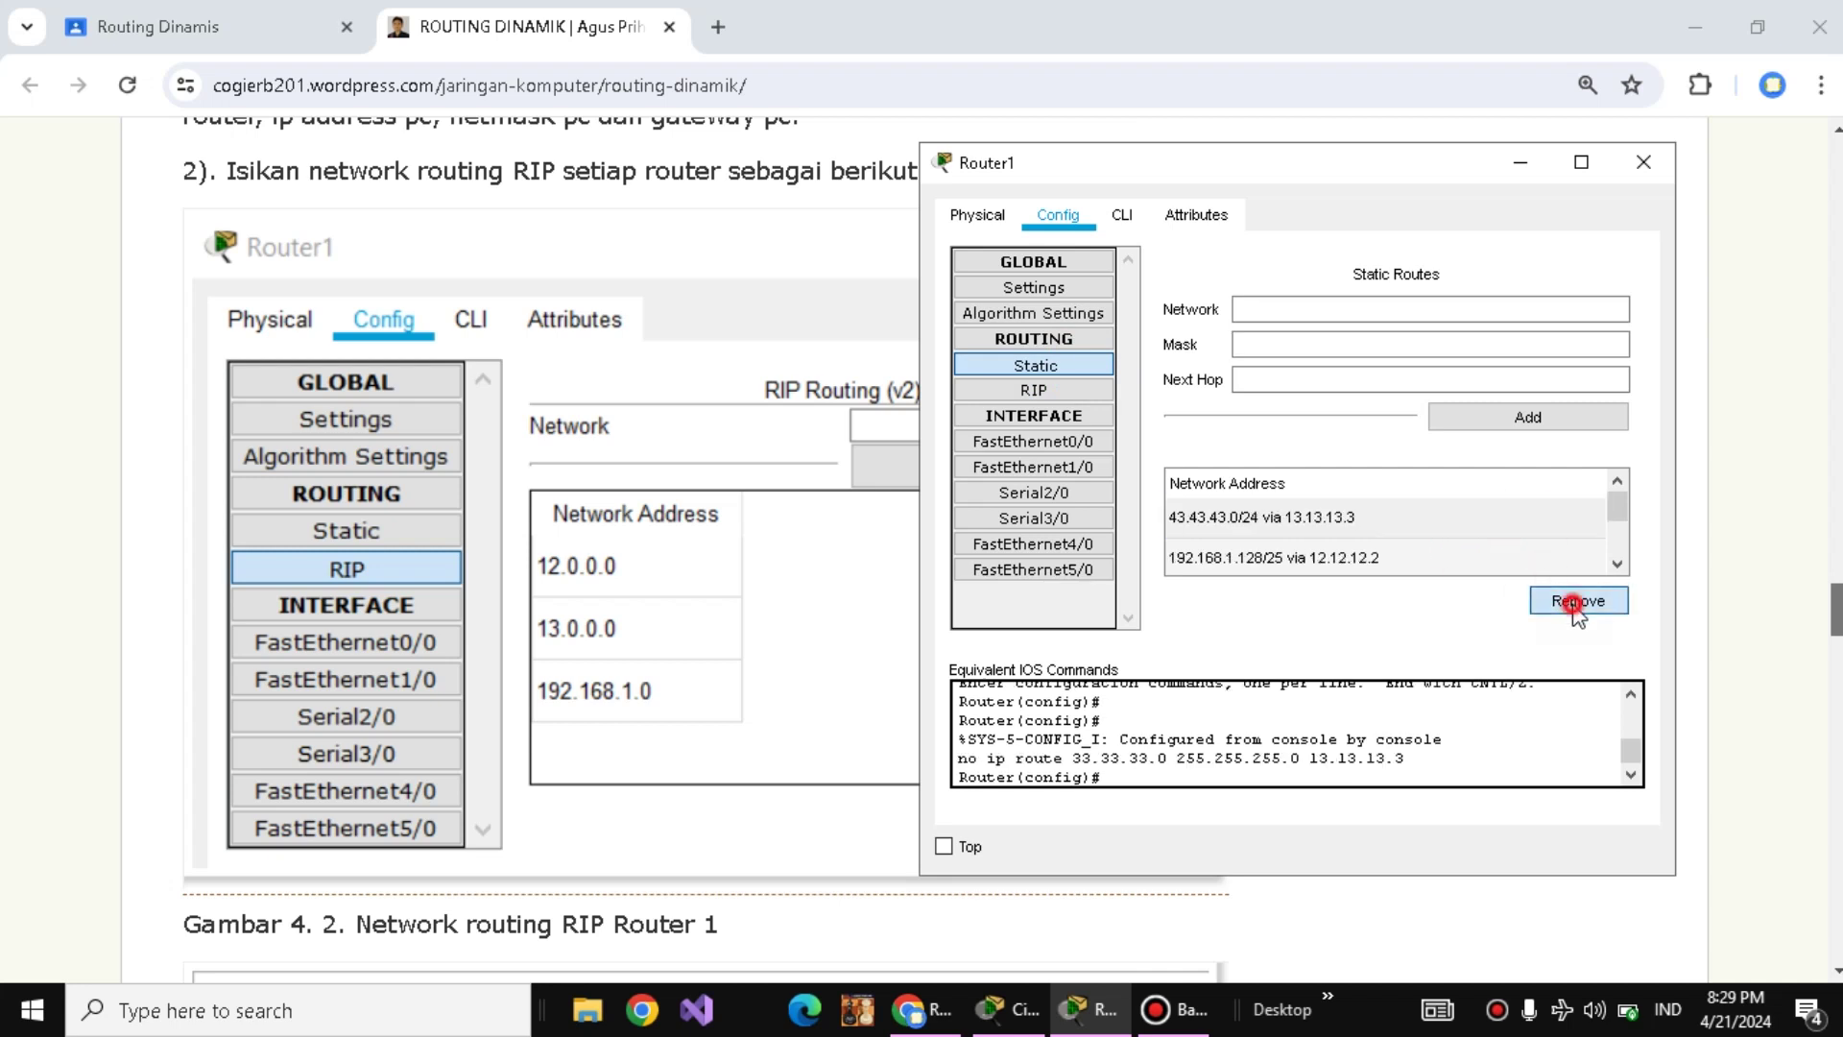
pyautogui.click(1555, 523)
pyautogui.click(1594, 603)
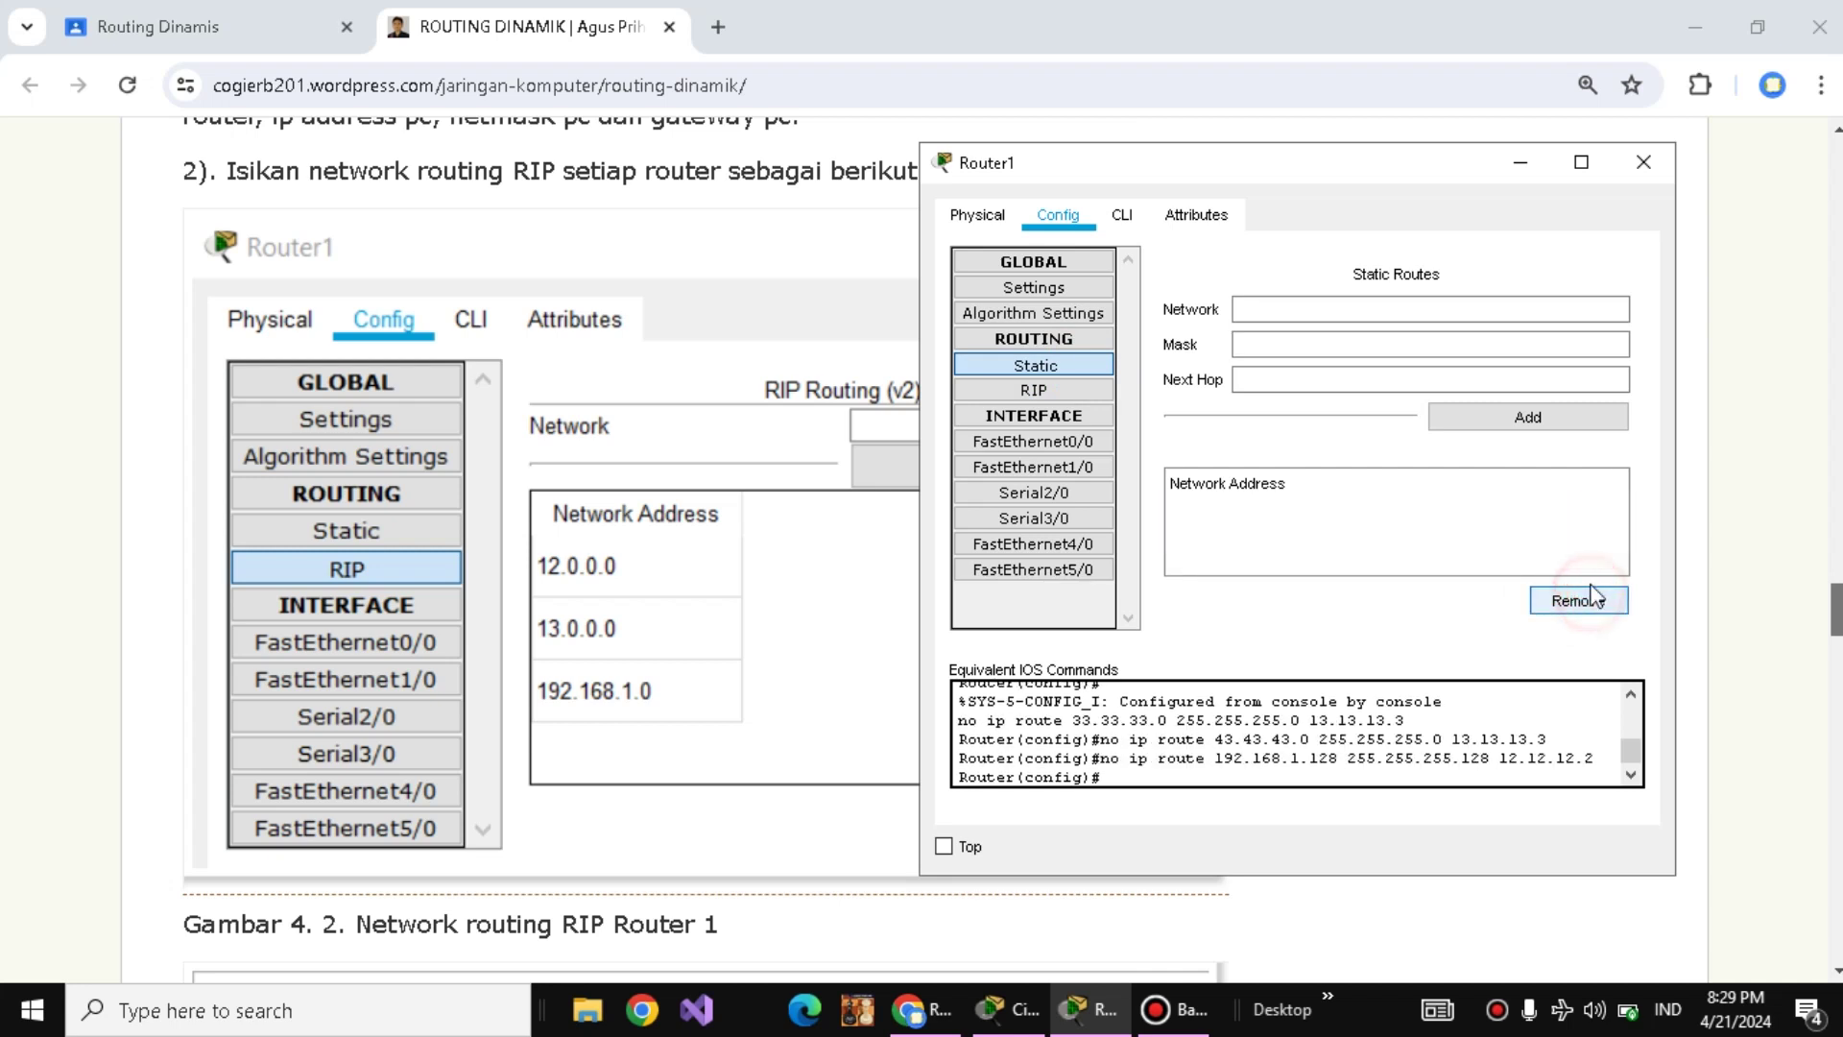
pyautogui.click(1642, 165)
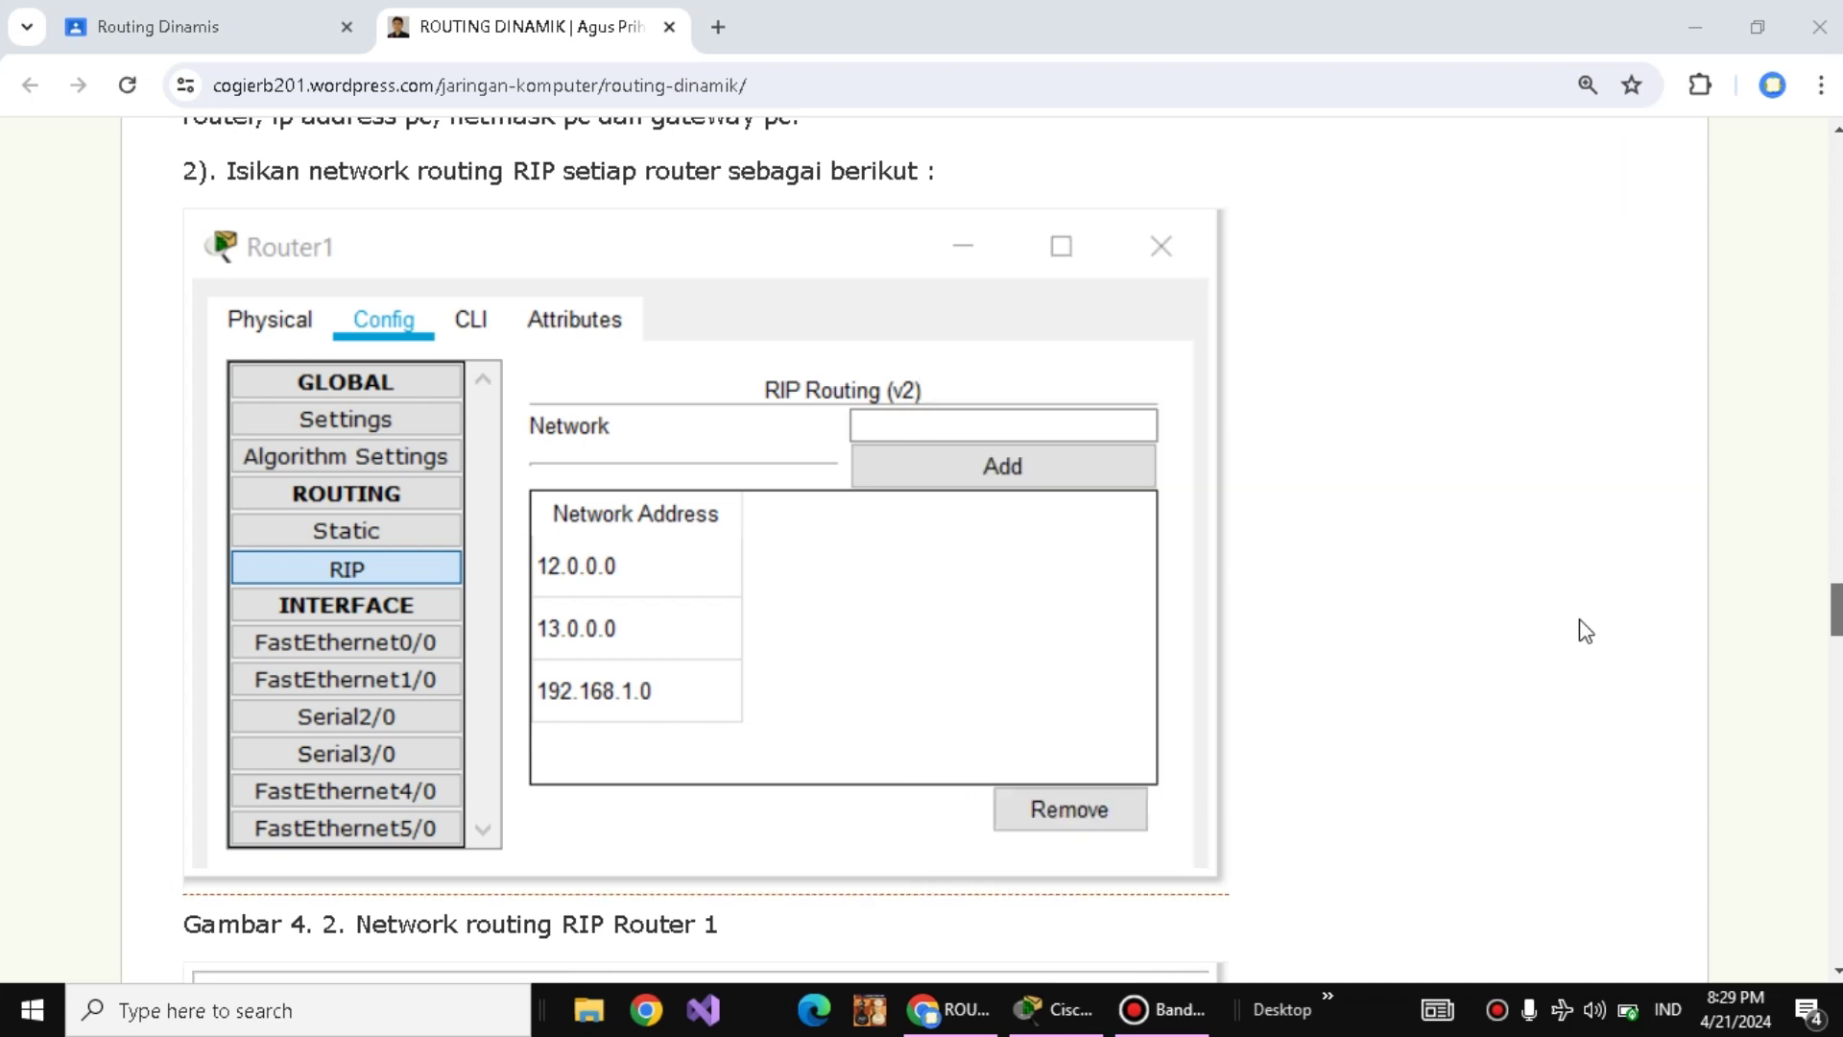
# - Find the tutorial's Router2 RIP figure and, in Packet Tracer, remove Router2's static routes to 33.33.33.0/24, 43.43.43.0/24 and 192.168.1.0/25
pyautogui.moveTo(1837, 603); pyautogui.dragTo(1836, 655)
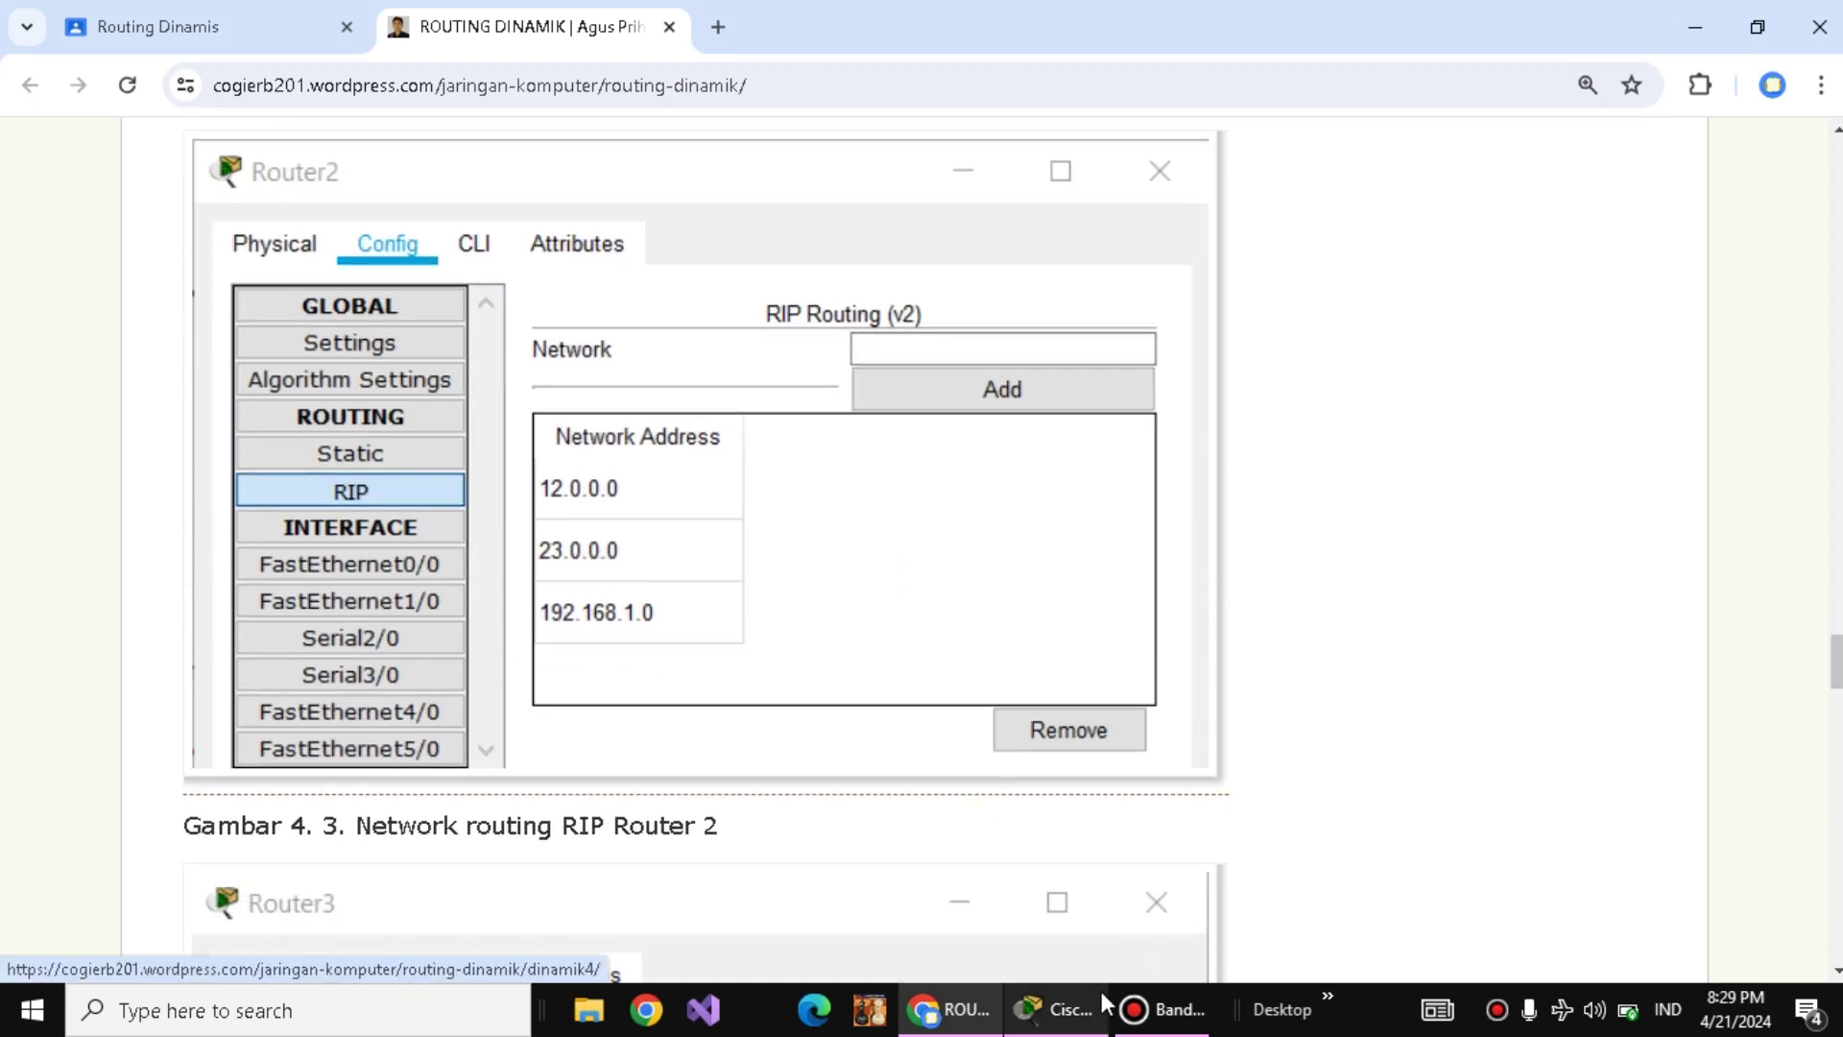
pyautogui.click(1061, 1006)
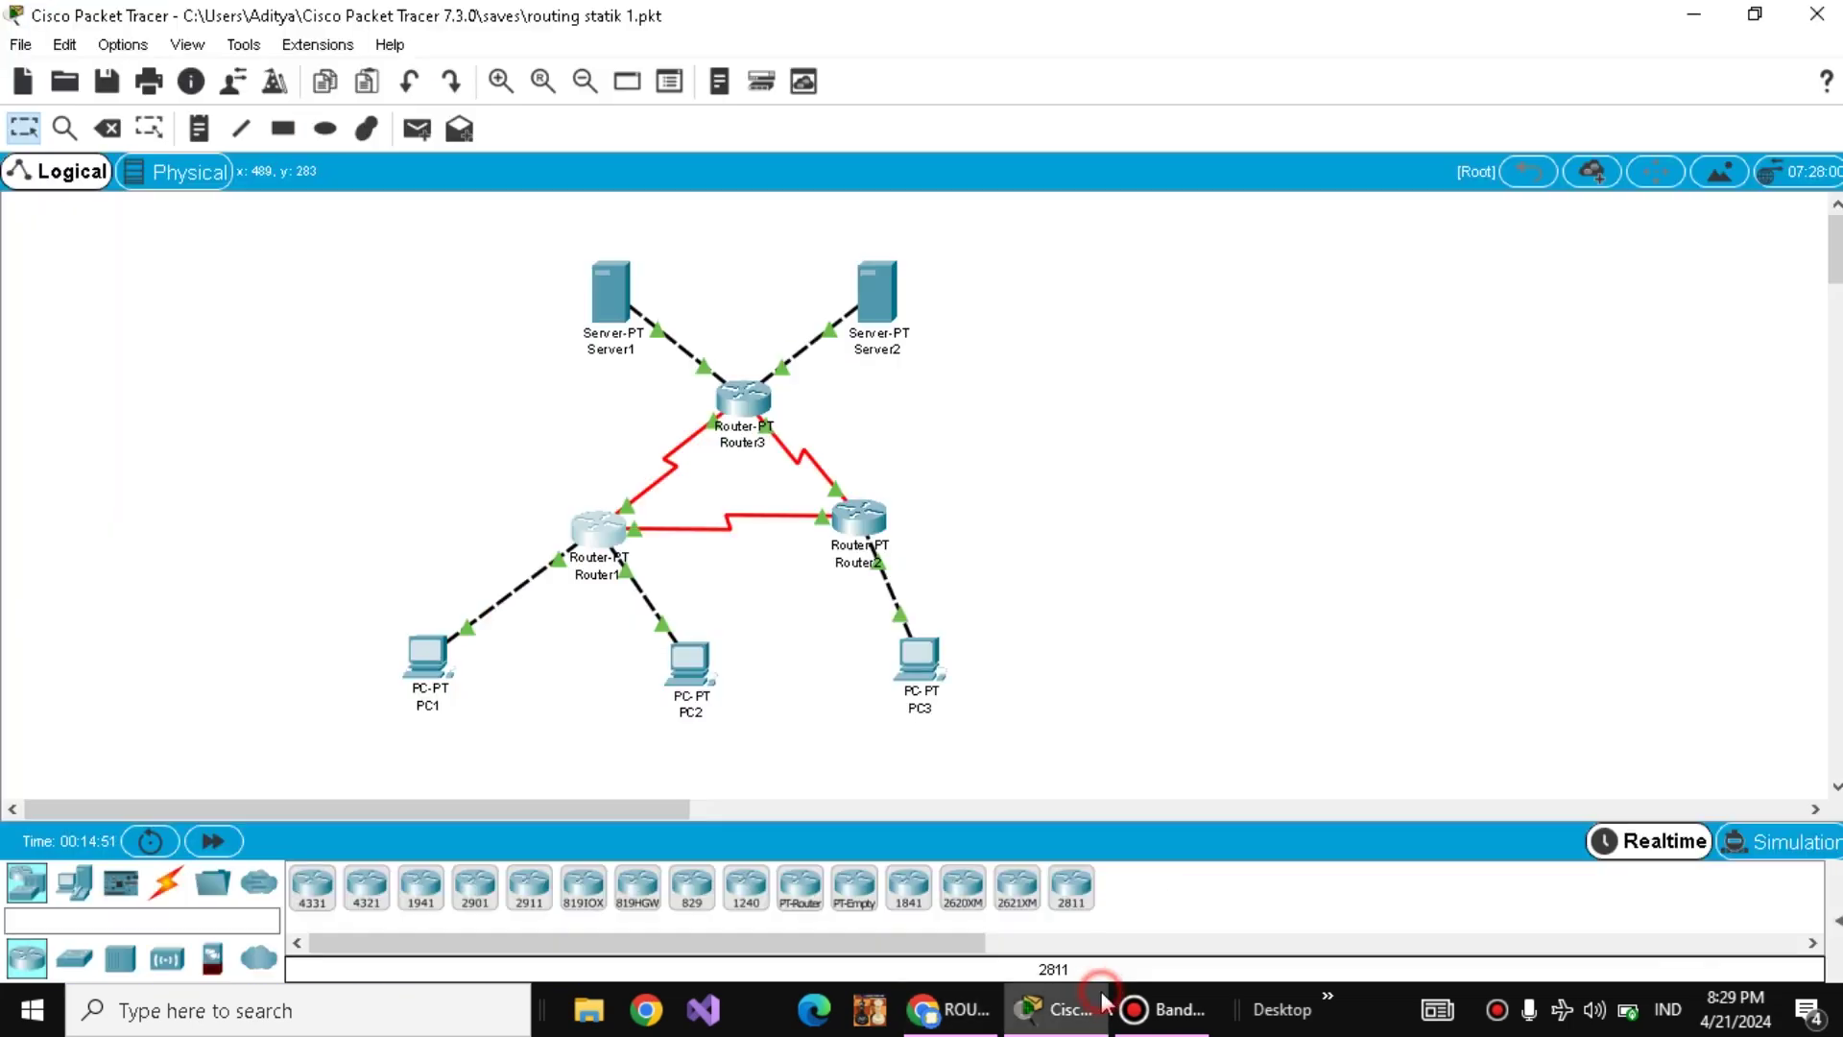
pyautogui.click(864, 516)
pyautogui.click(686, 177)
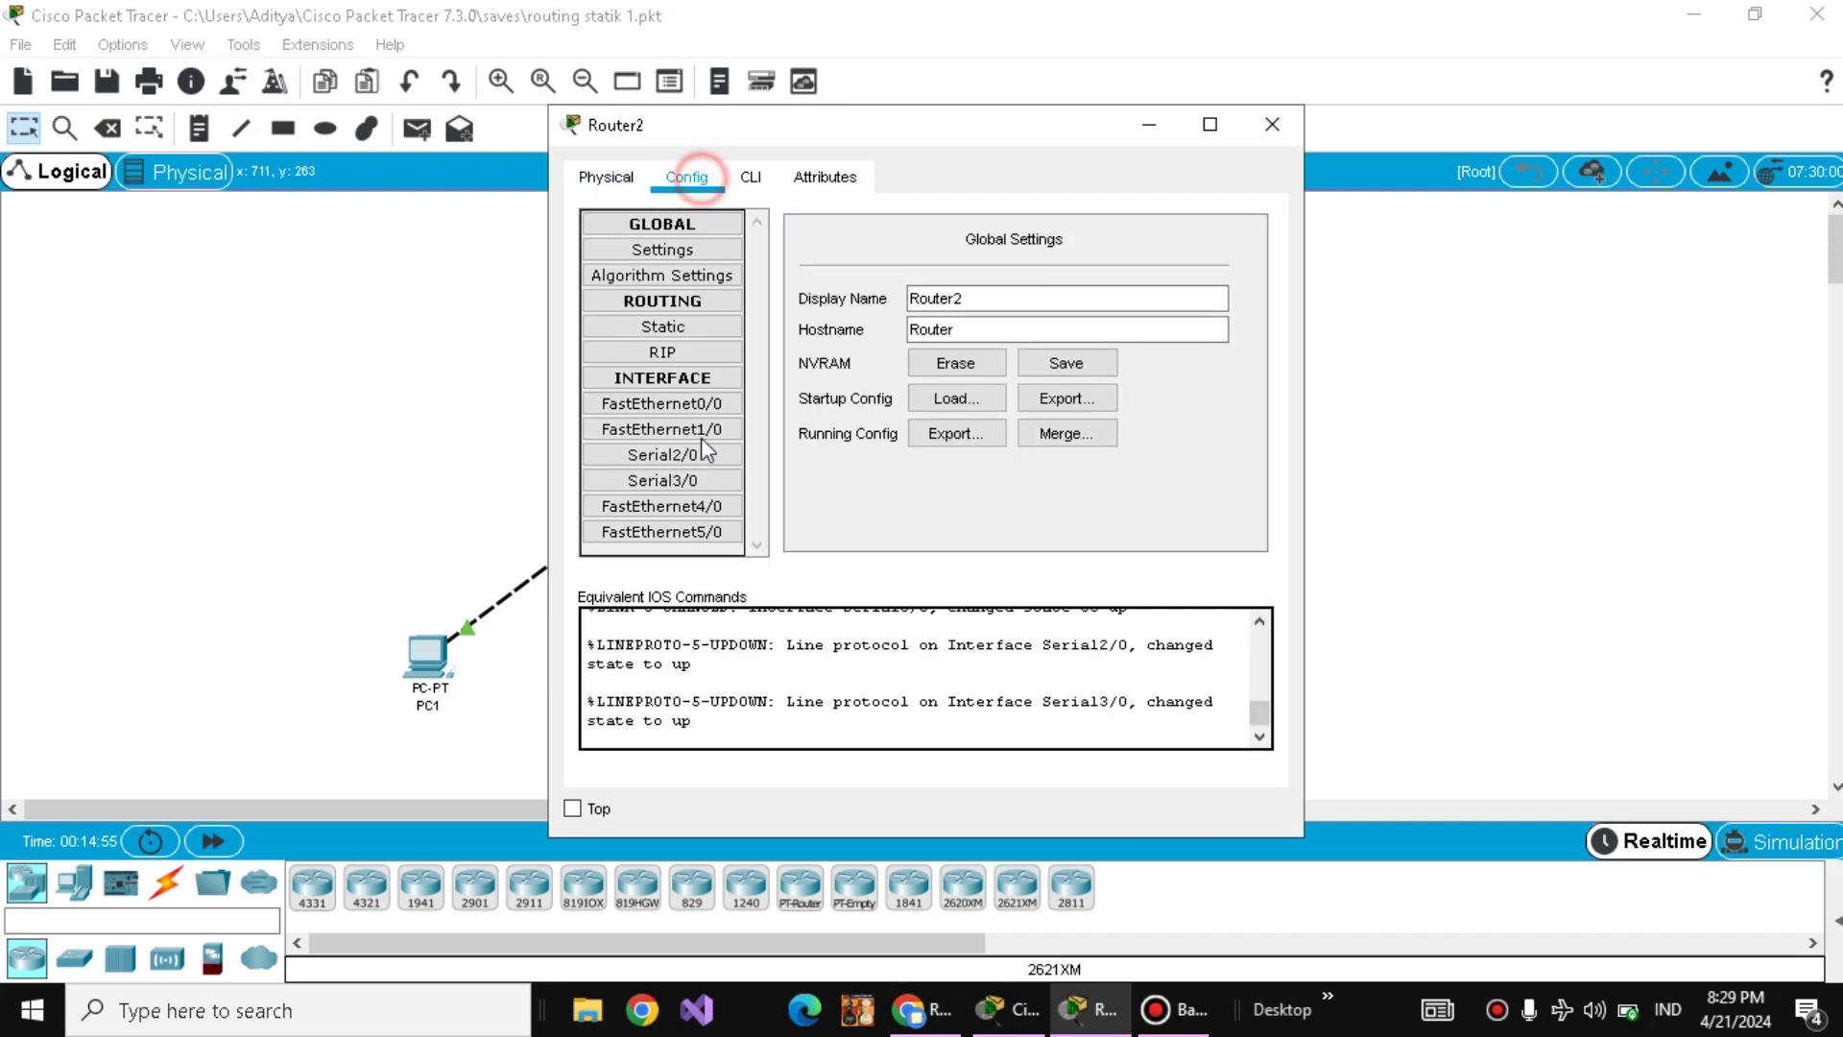
pyautogui.click(712, 328)
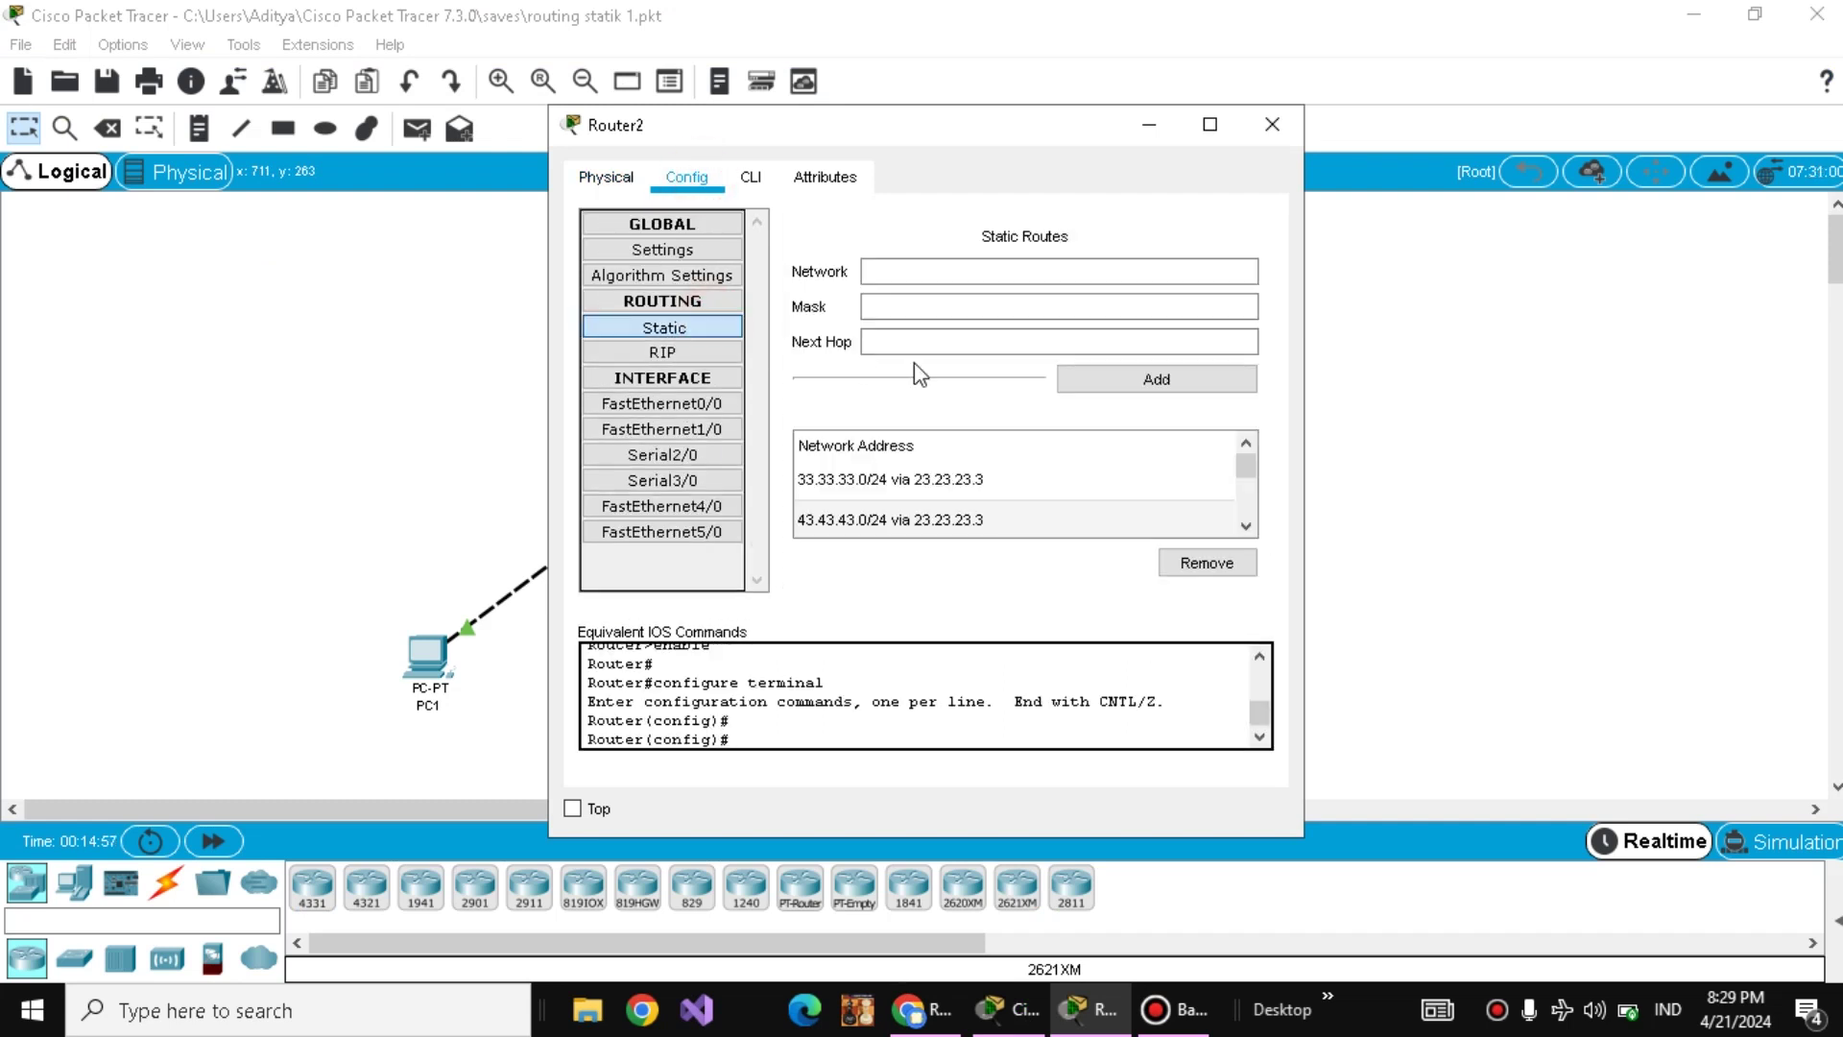
pyautogui.click(1036, 483)
pyautogui.click(1200, 562)
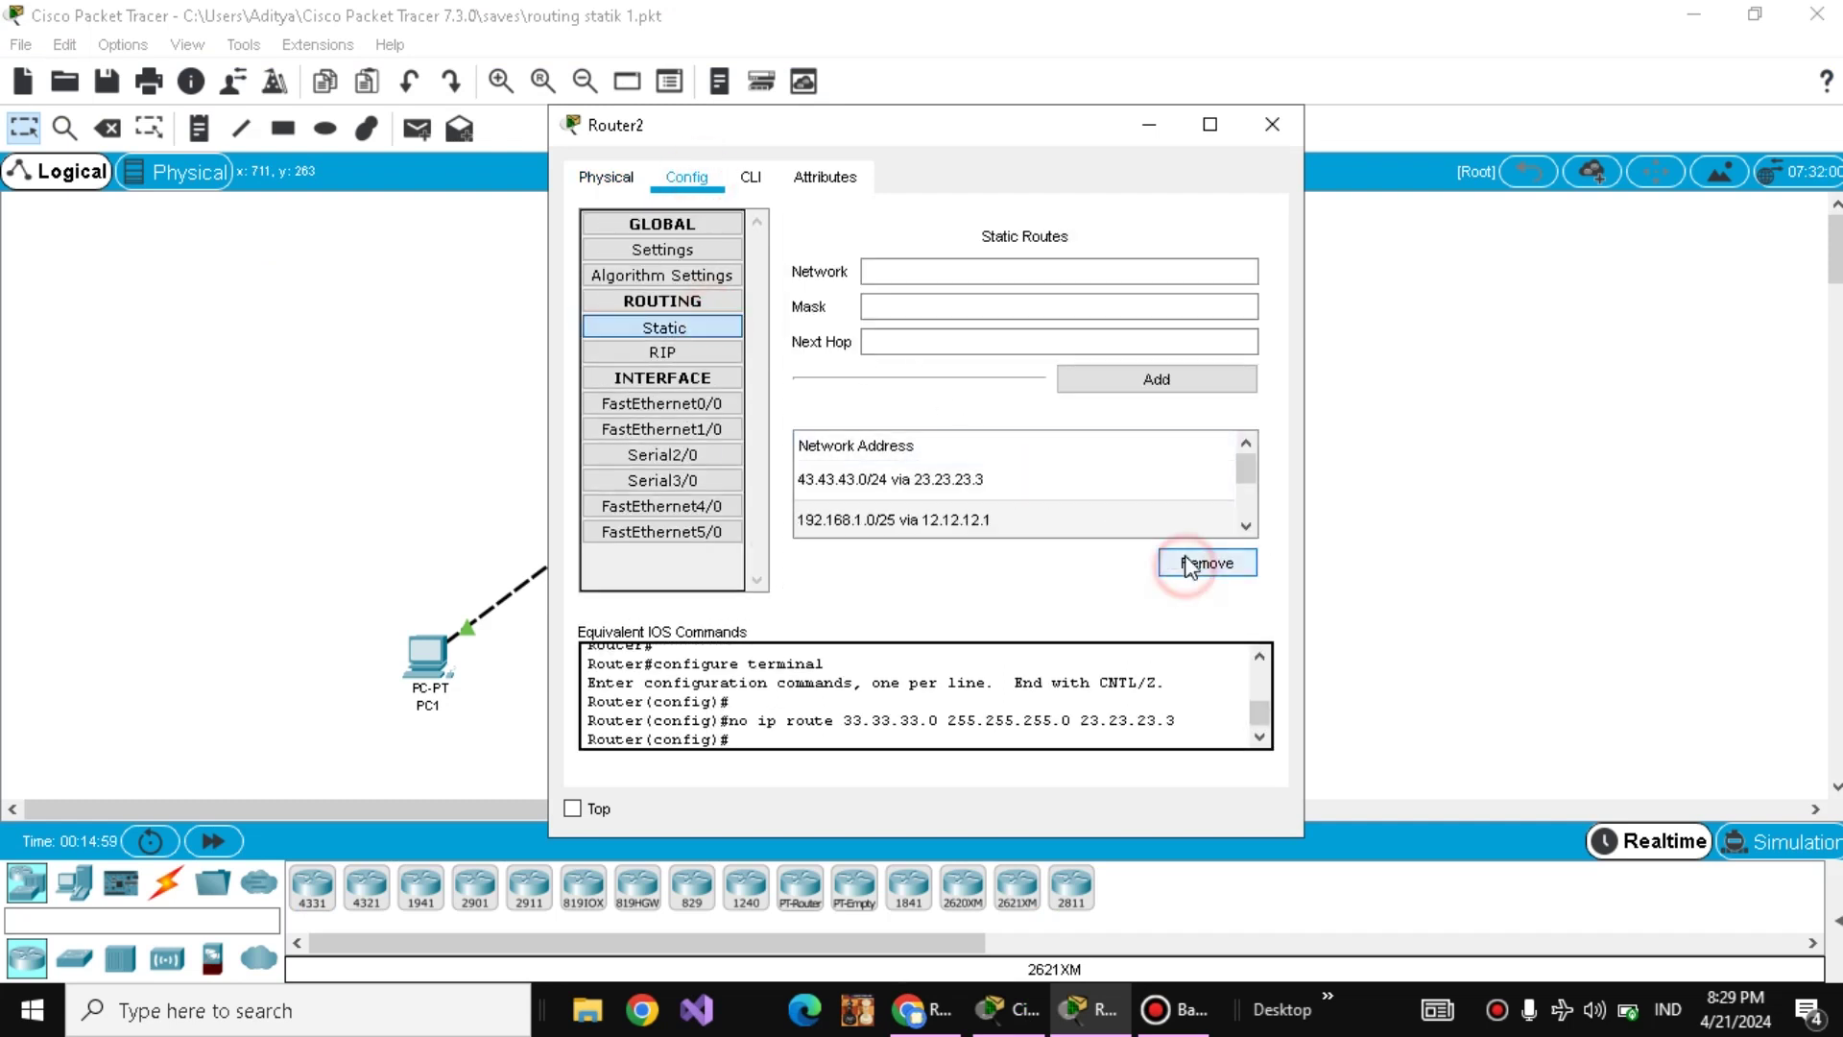
pyautogui.click(1180, 475)
pyautogui.click(1212, 561)
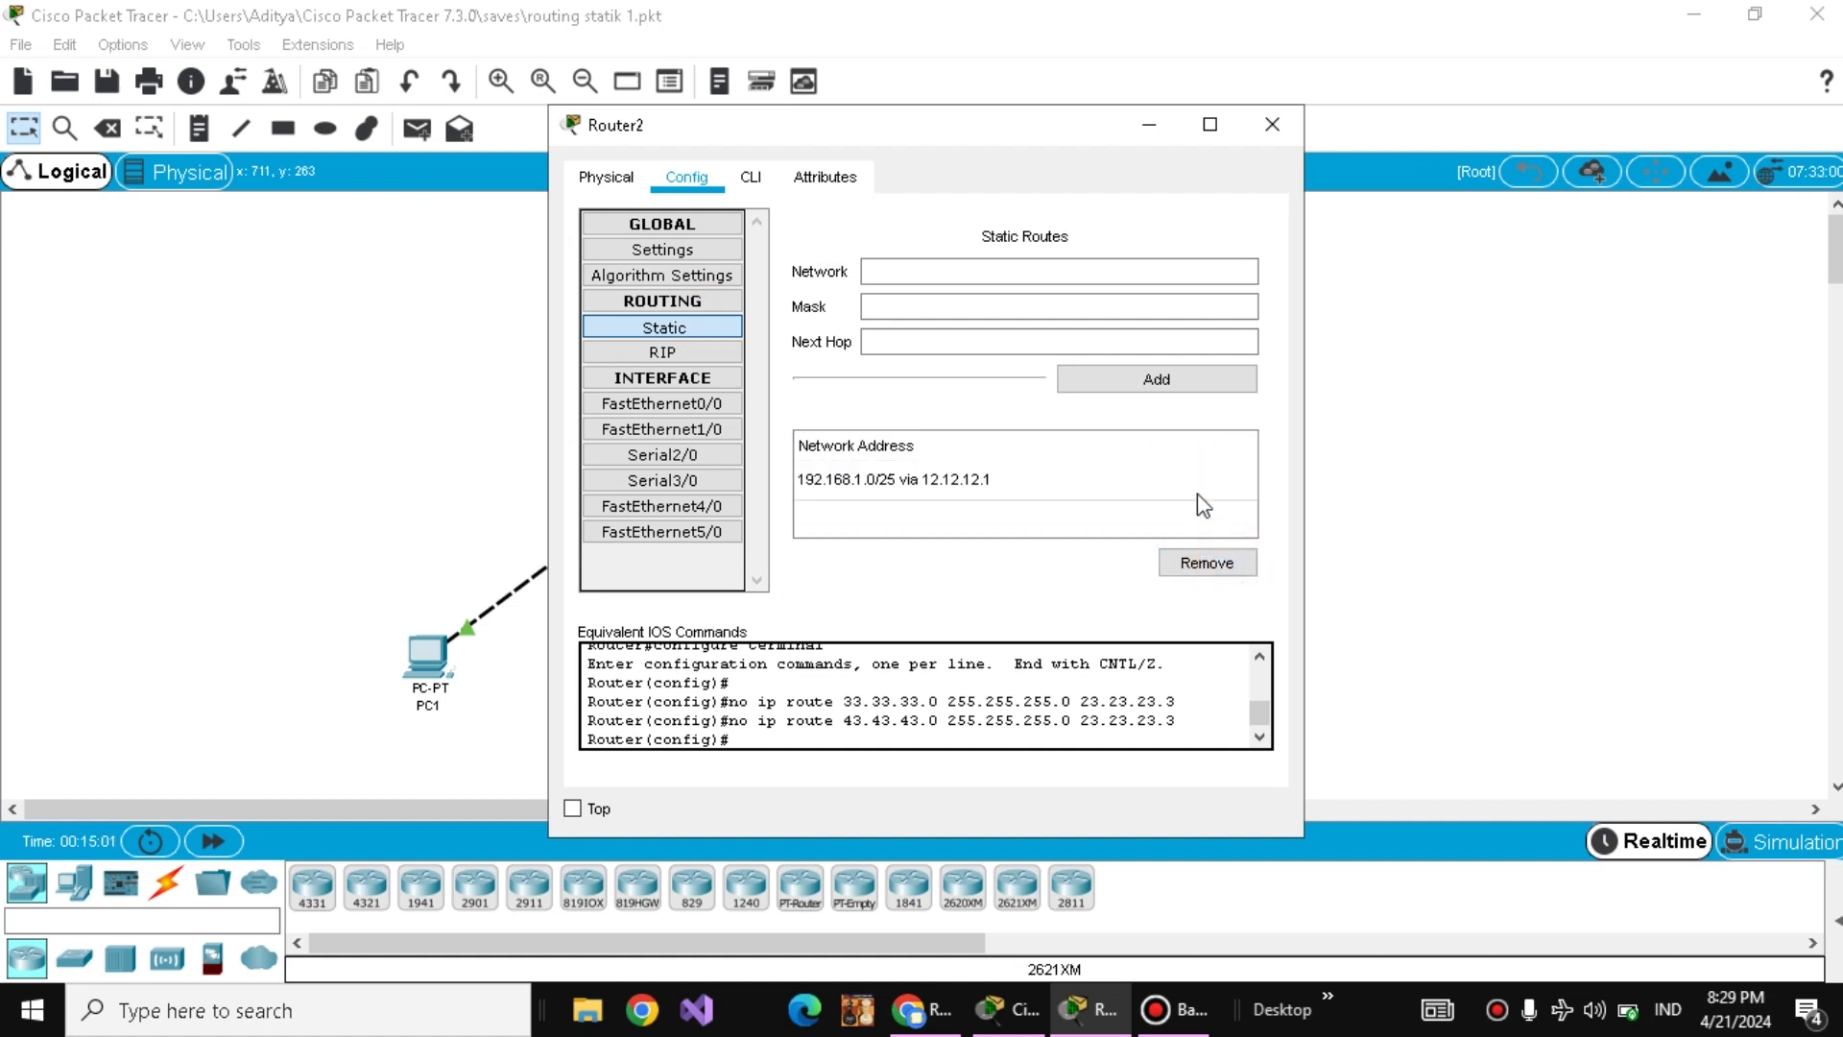
pyautogui.click(1200, 483)
pyautogui.click(1211, 564)
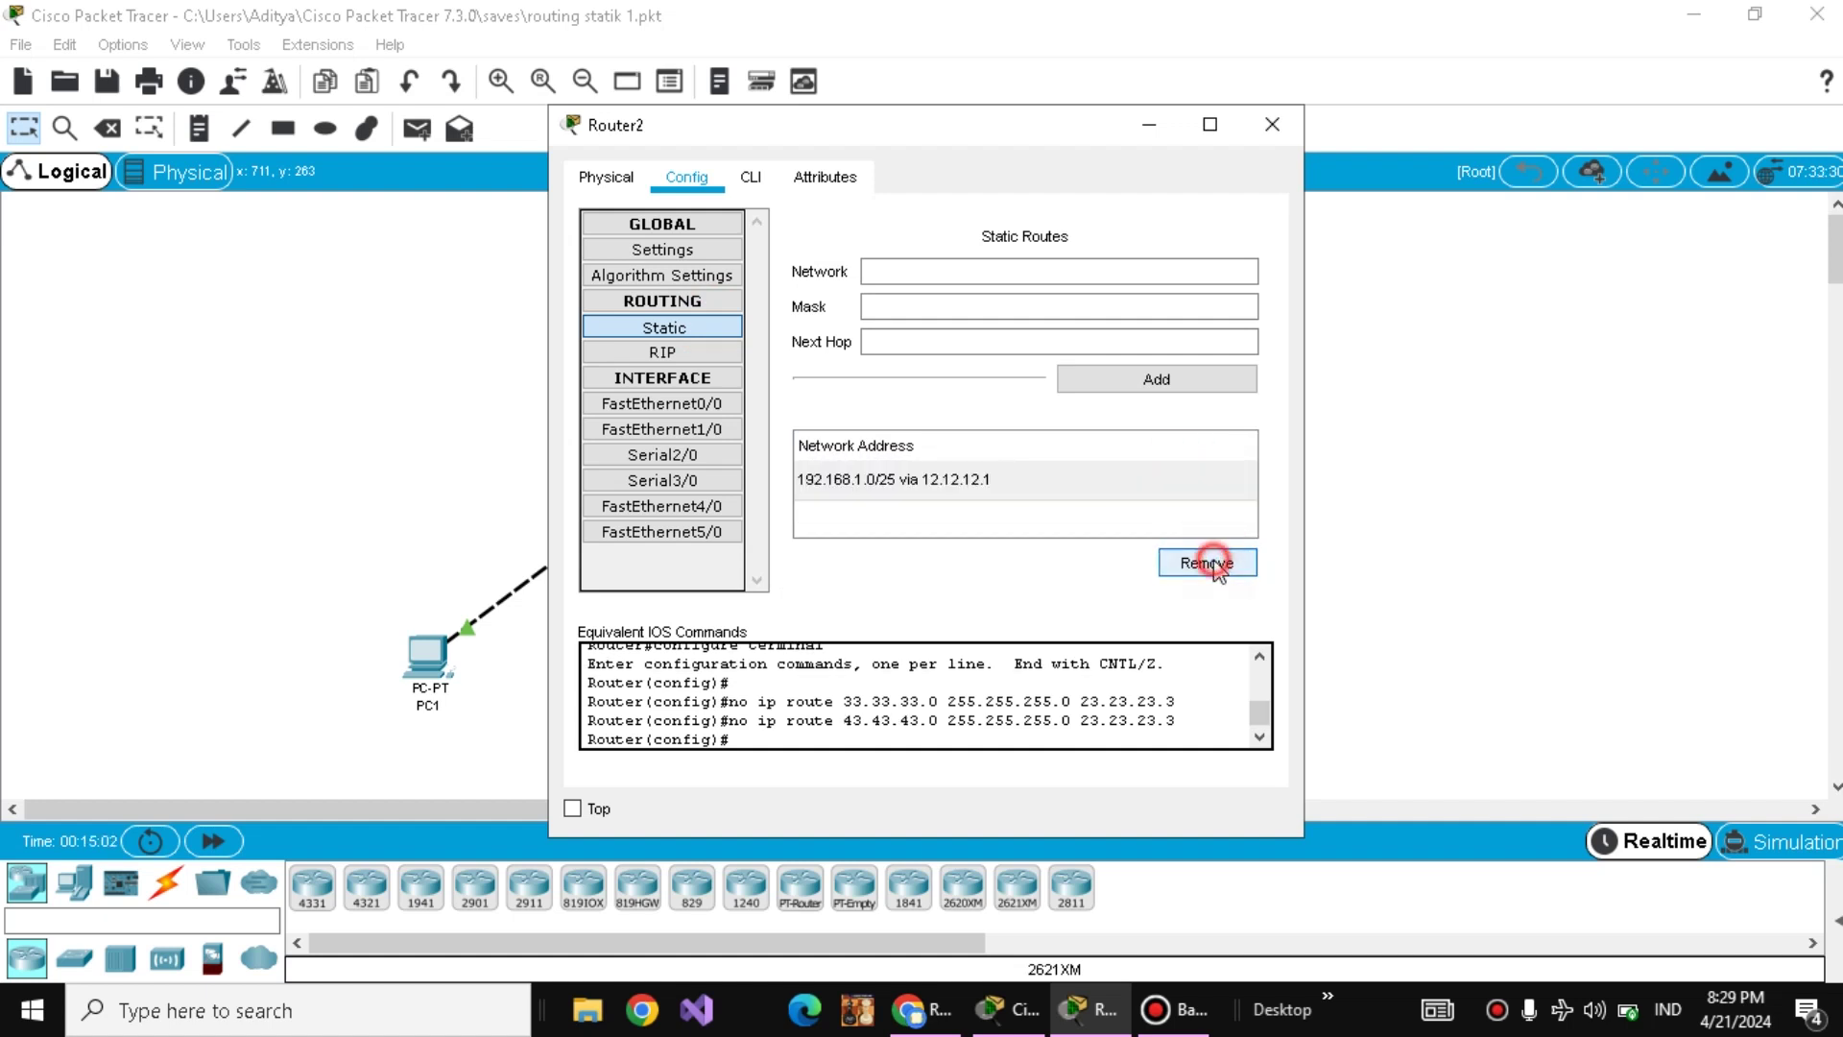
# - Open Router2's RIP routing settings, bring the router window over the tutorial's Router2 figure and add the network 12.0.0.0
pyautogui.click(700, 358)
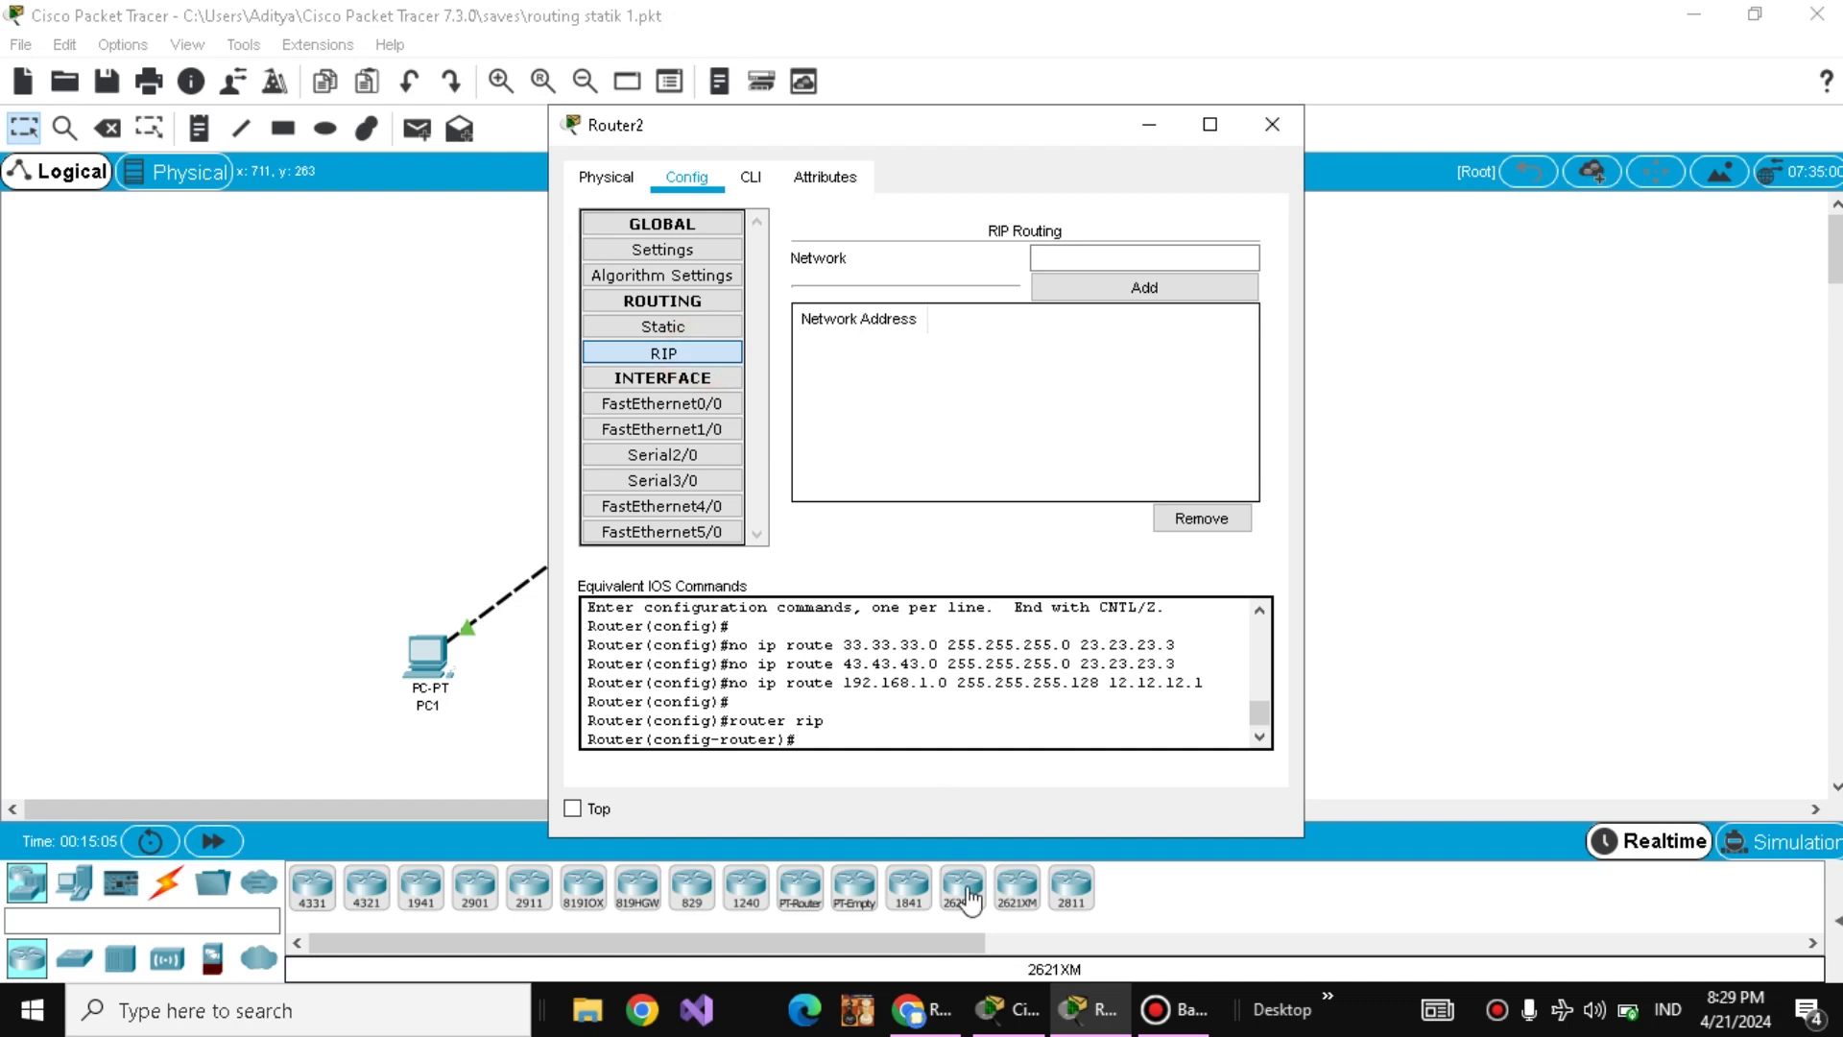
pyautogui.click(950, 1010)
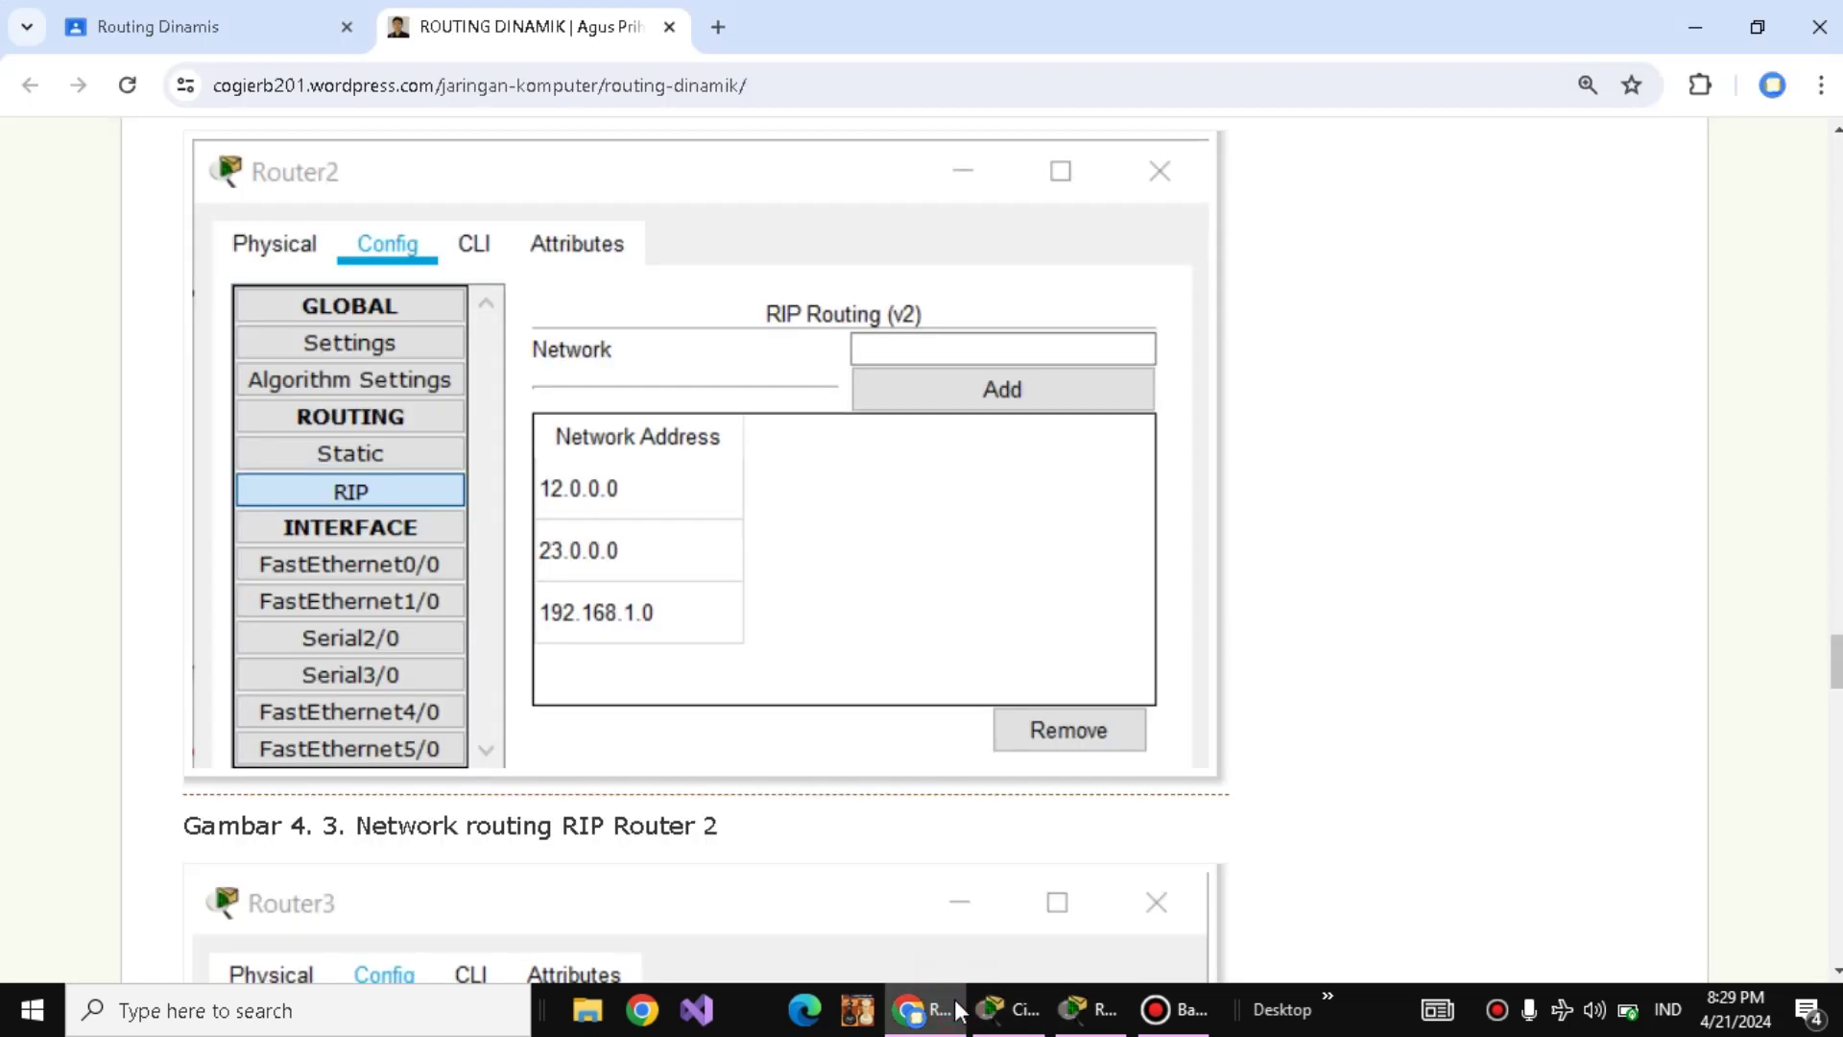
pyautogui.moveTo(1090, 1010)
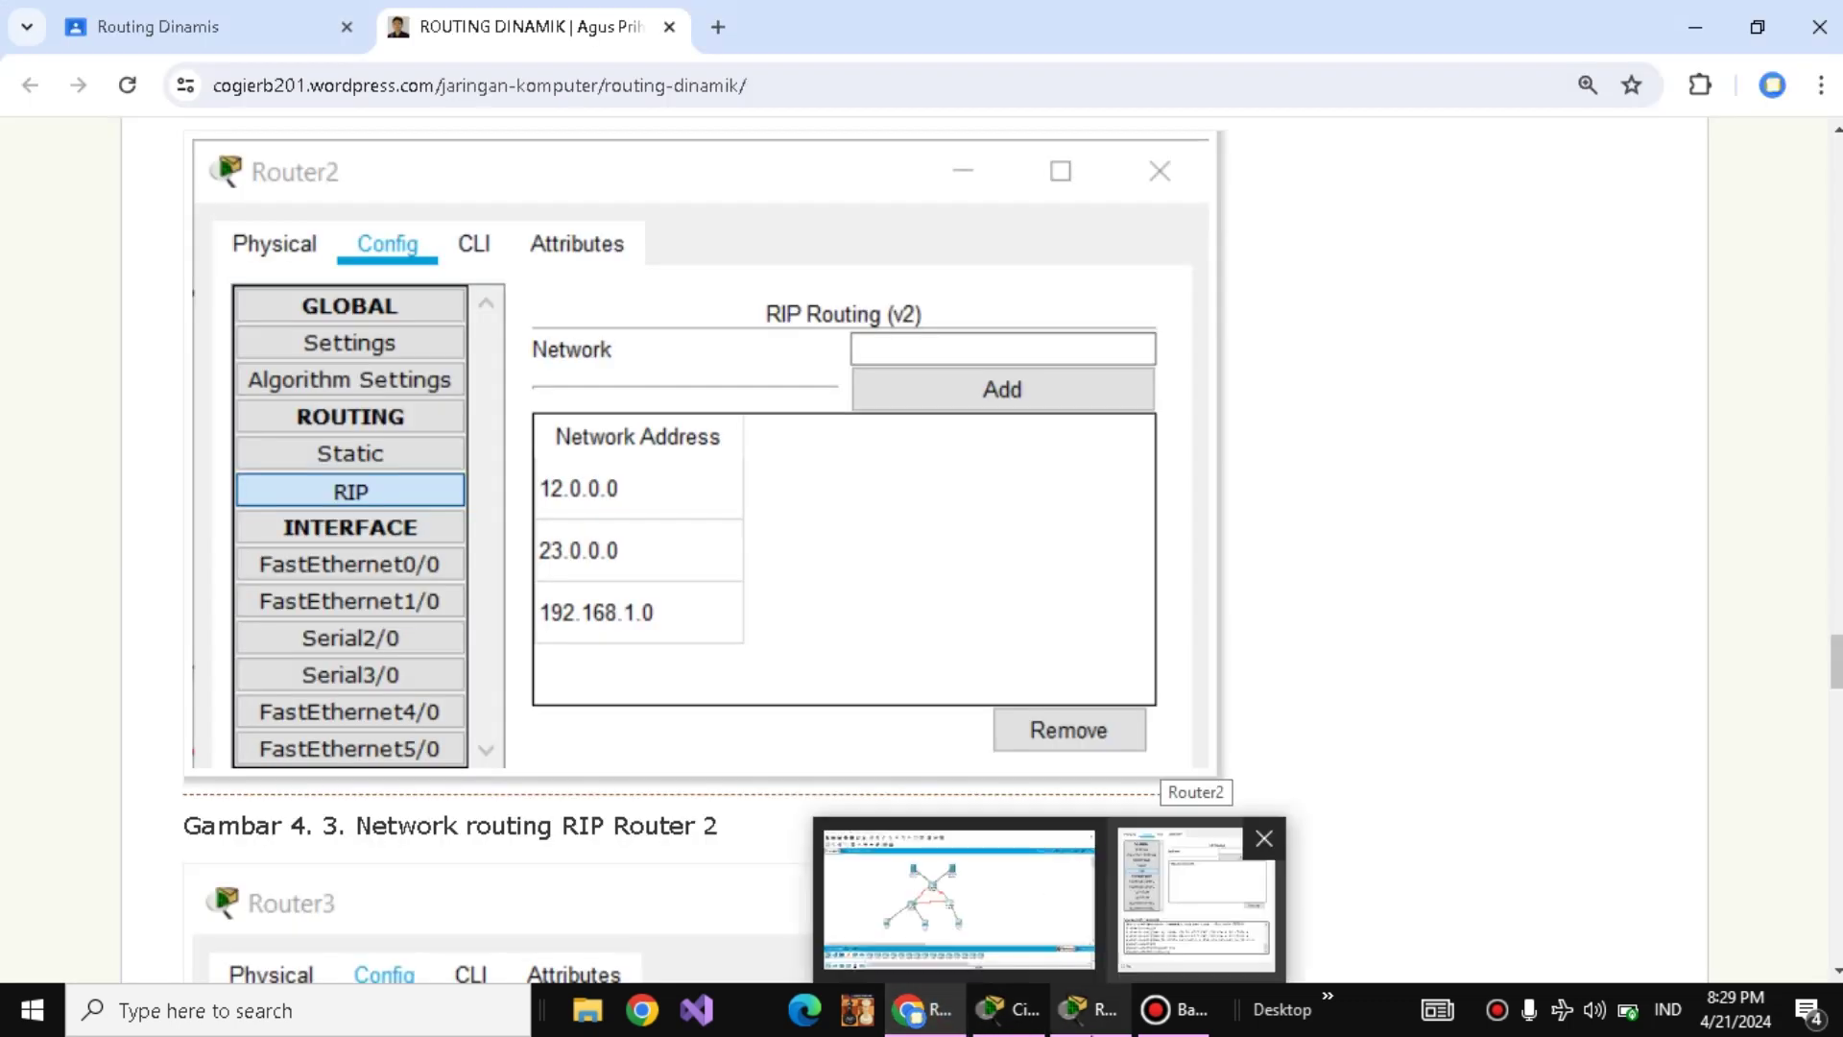
pyautogui.click(1197, 896)
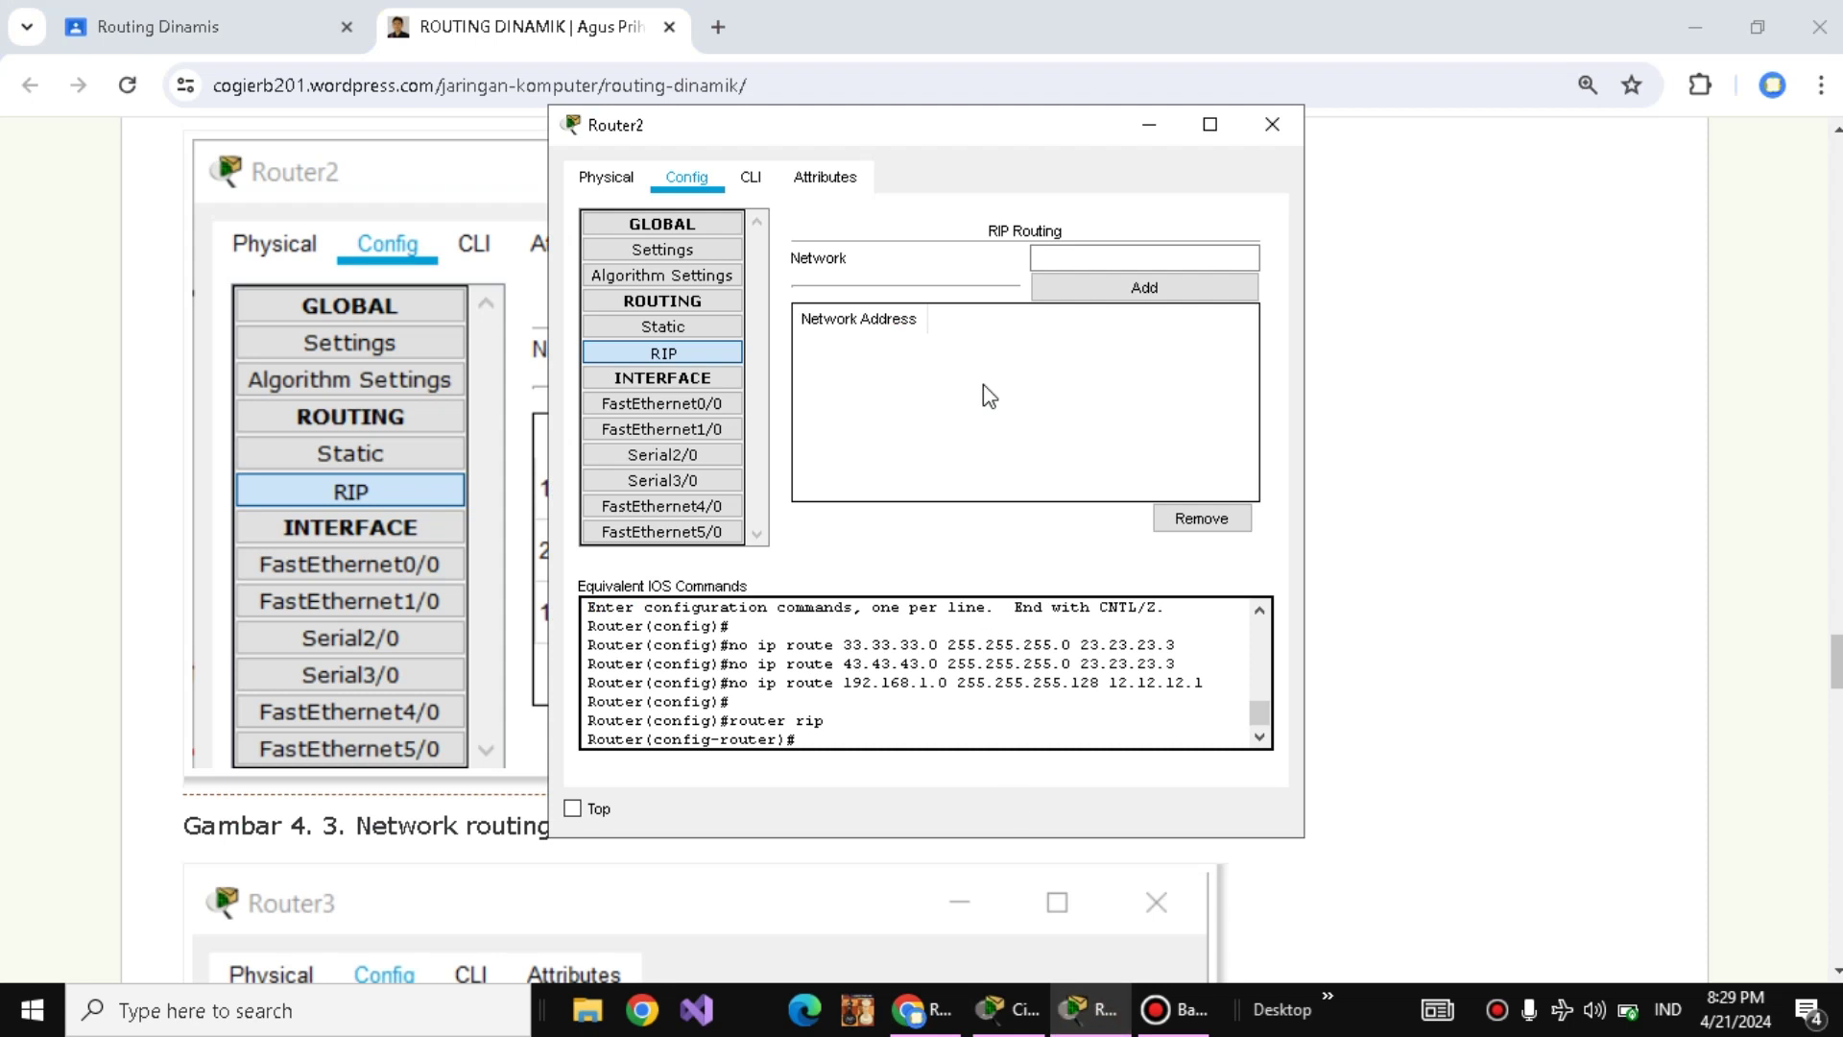
pyautogui.click(1111, 263)
pyautogui.write('12')
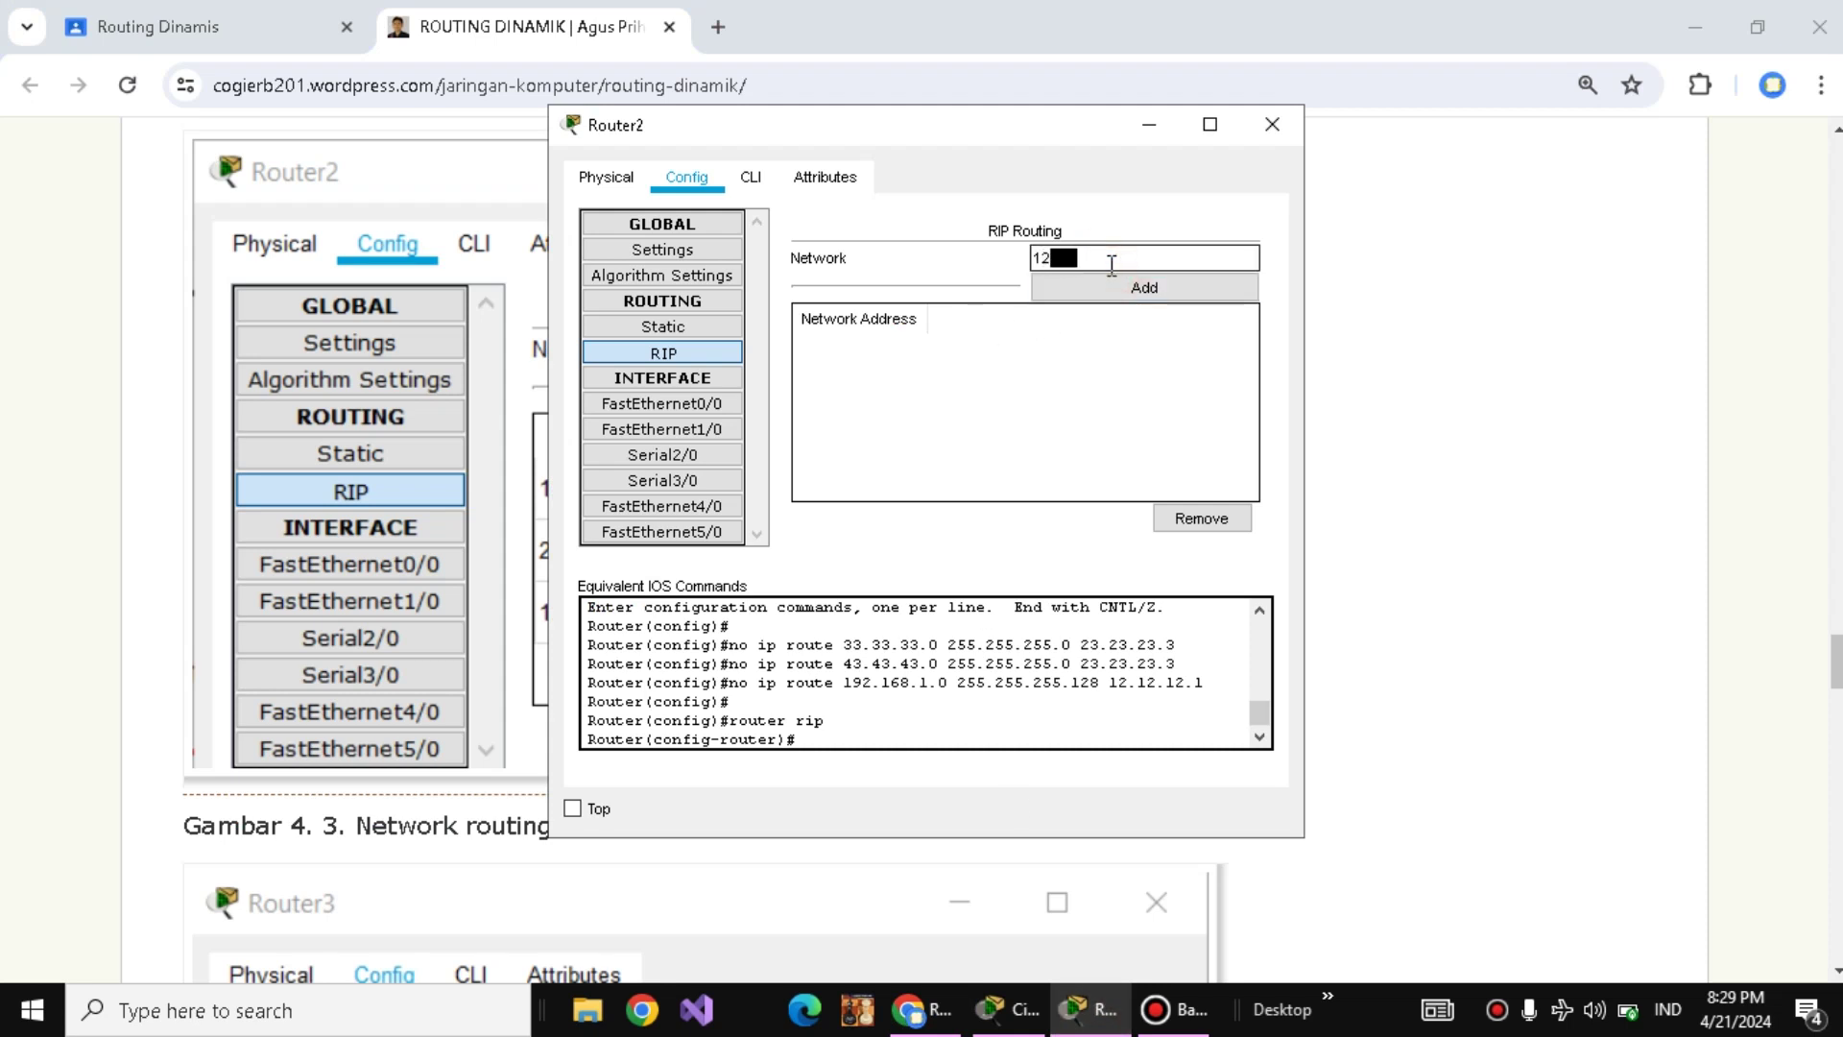
pyautogui.write('.0.0.0')
pyautogui.click(1145, 297)
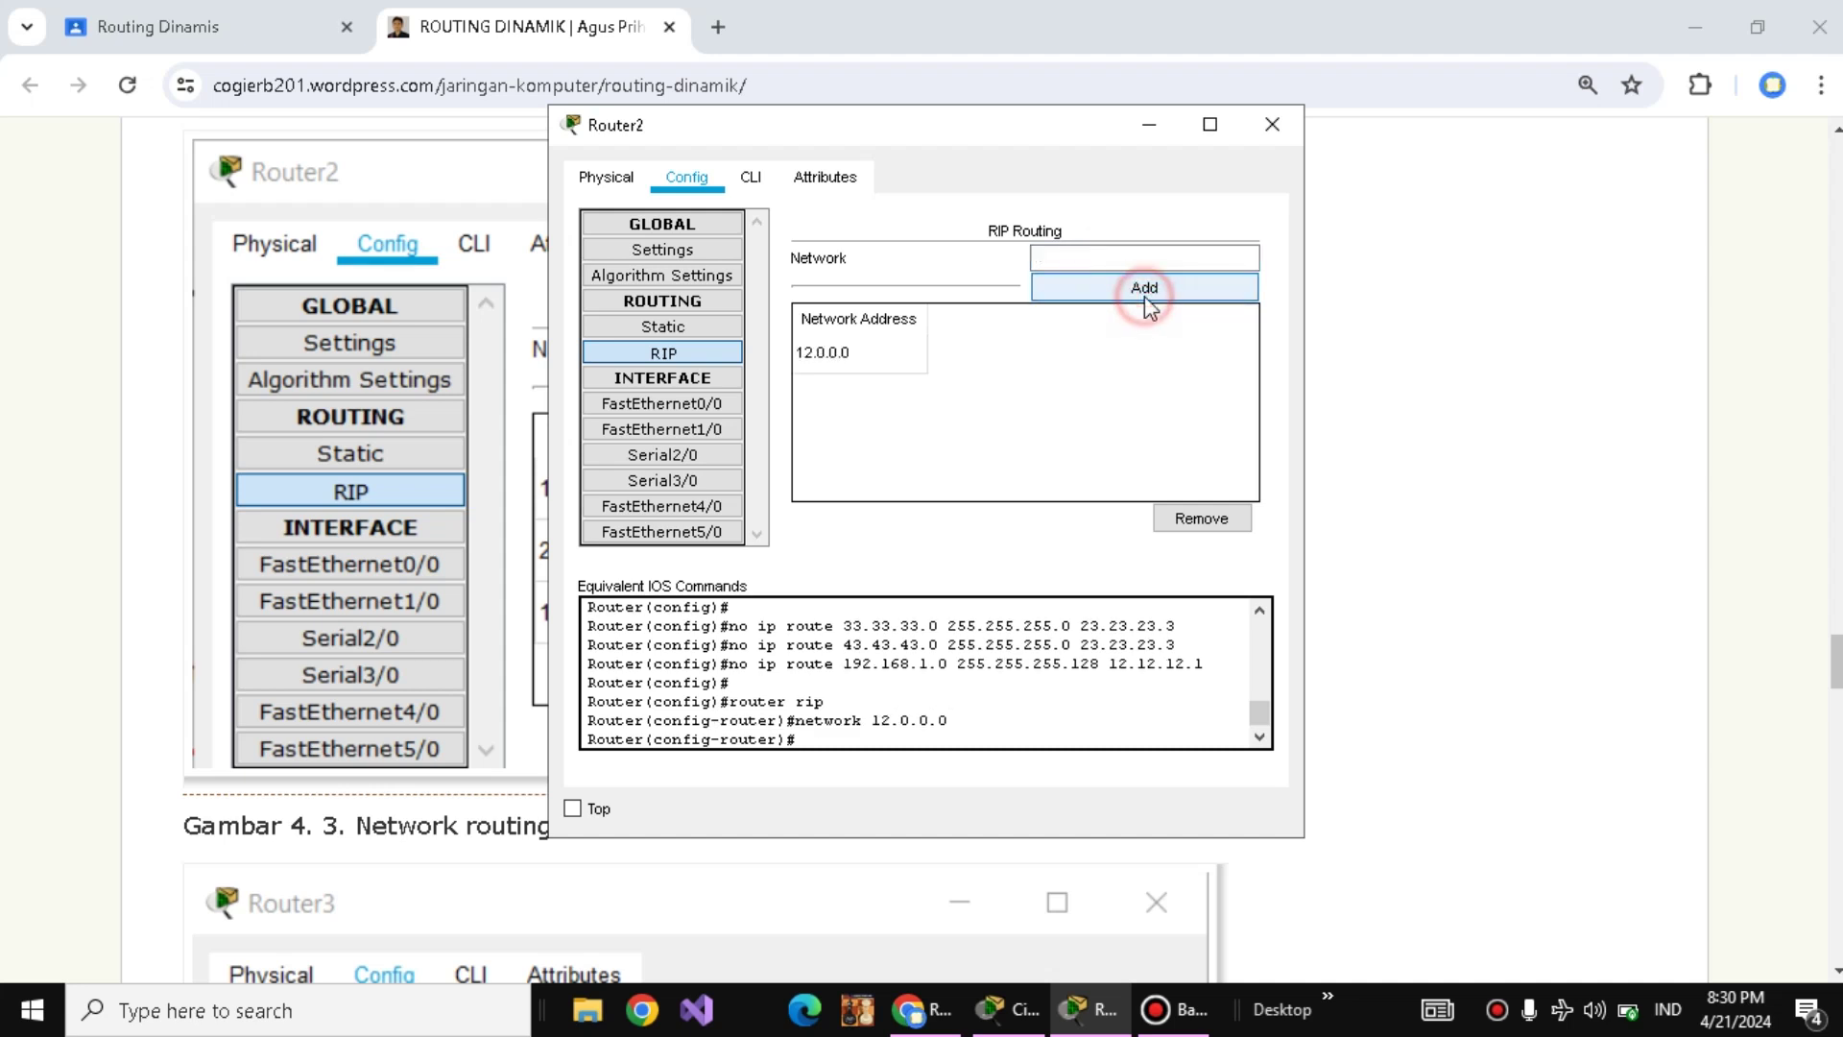
# - Add the networks 23.0.0.0 and 192.168.1.0 to Router2's RIP routing and close the router window
pyautogui.click(1145, 256)
pyautogui.write('23')
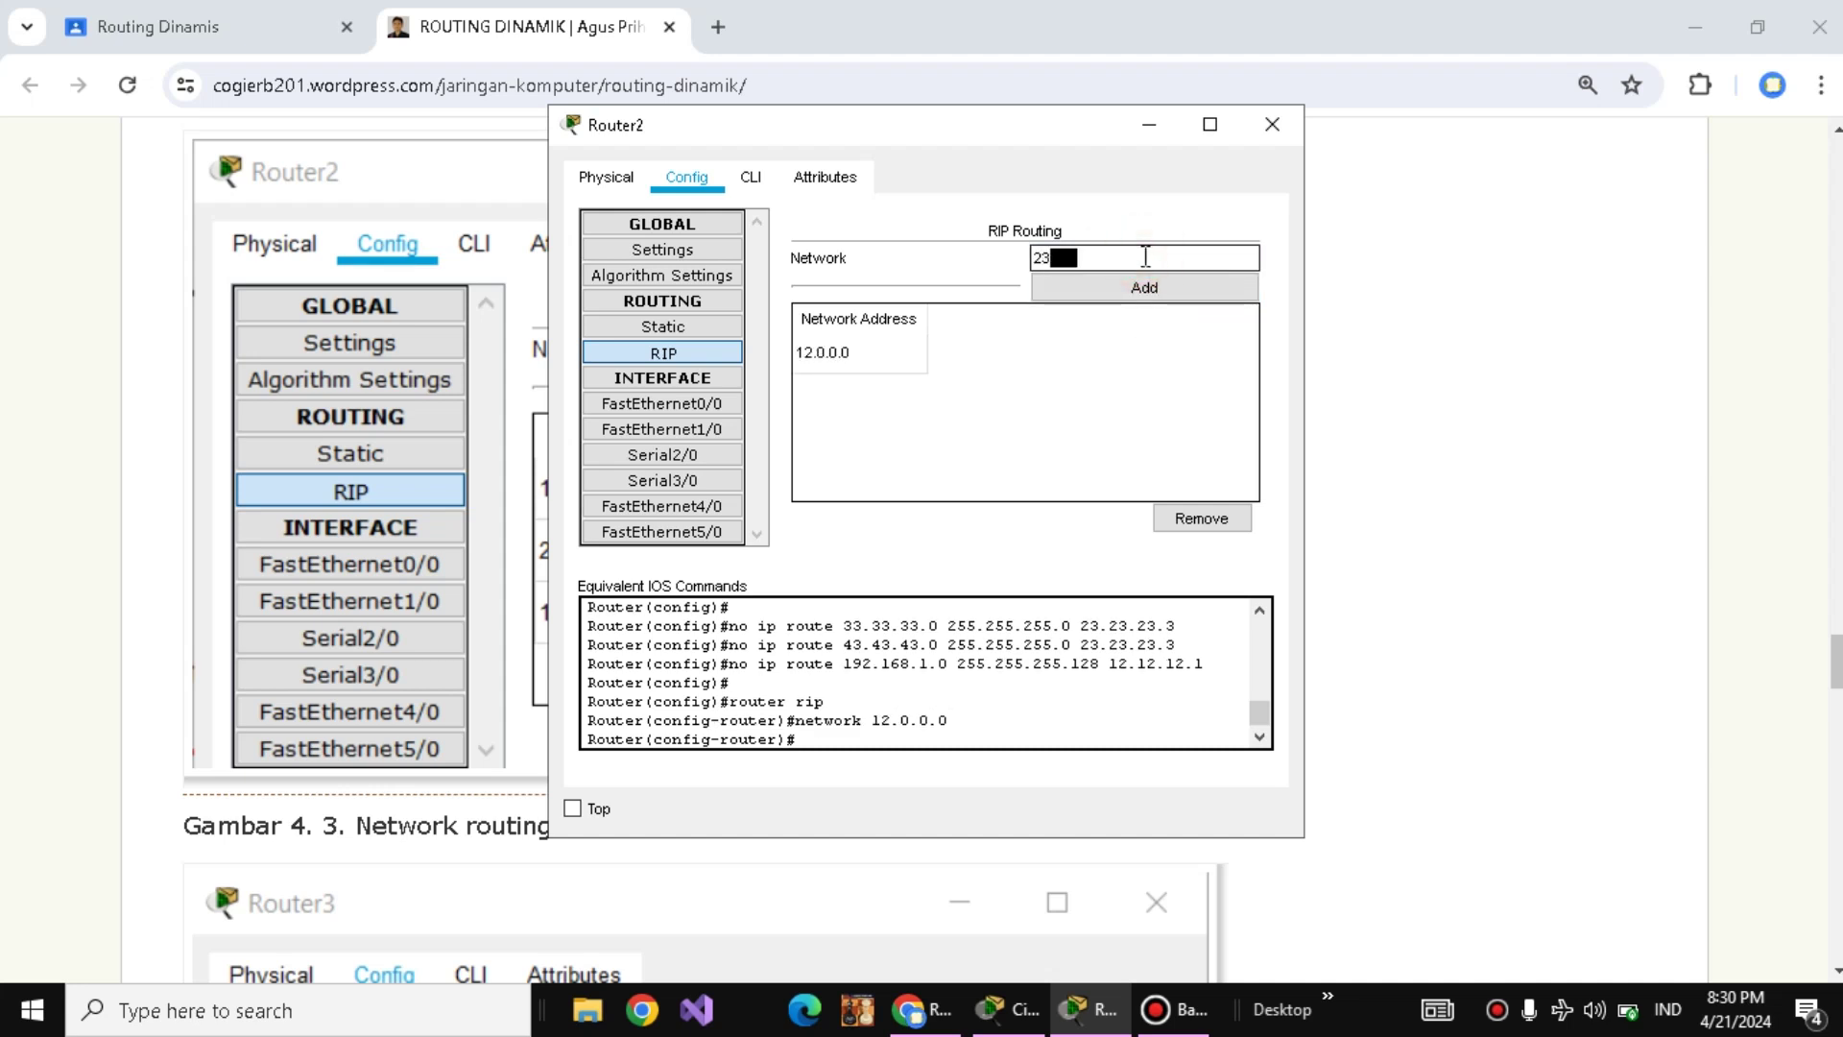
pyautogui.write('.0.0.0')
pyautogui.click(1154, 280)
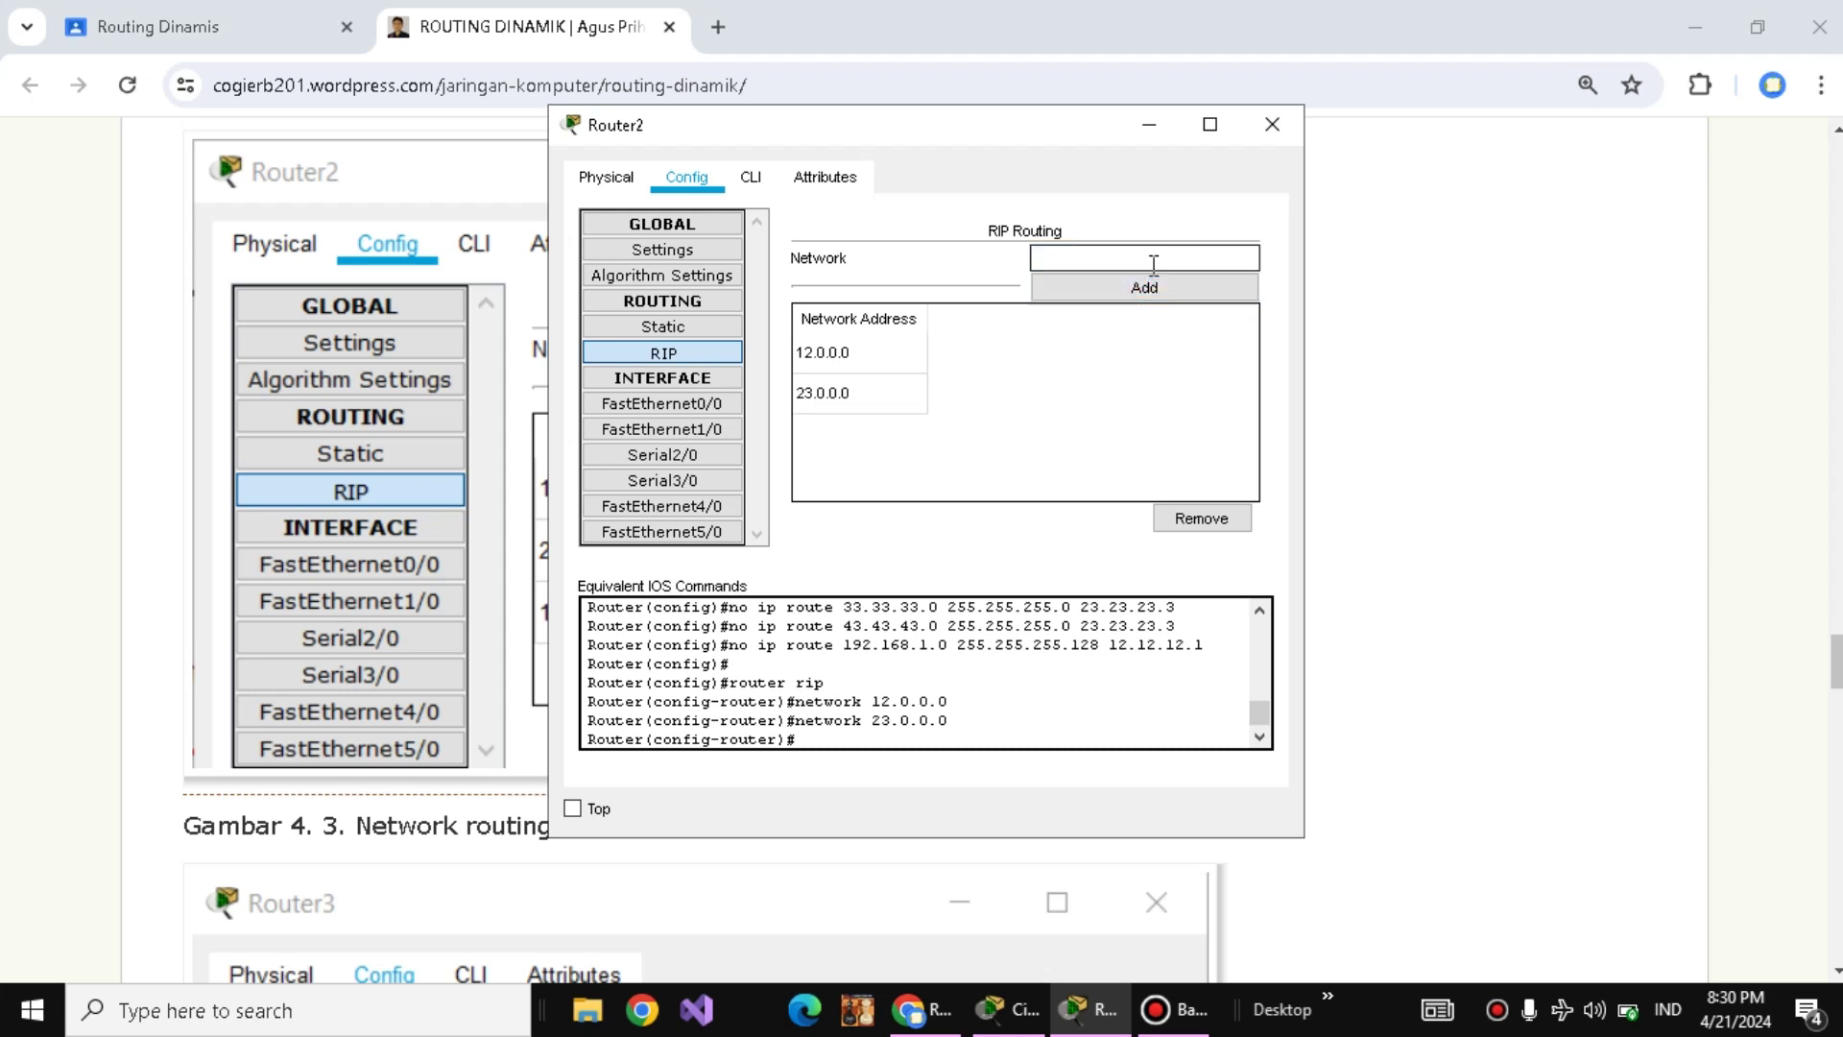
pyautogui.click(1154, 257)
pyautogui.write('192.1')
pyautogui.moveTo(1050, 128); pyautogui.dragTo(1253, 150)
pyautogui.write('6')
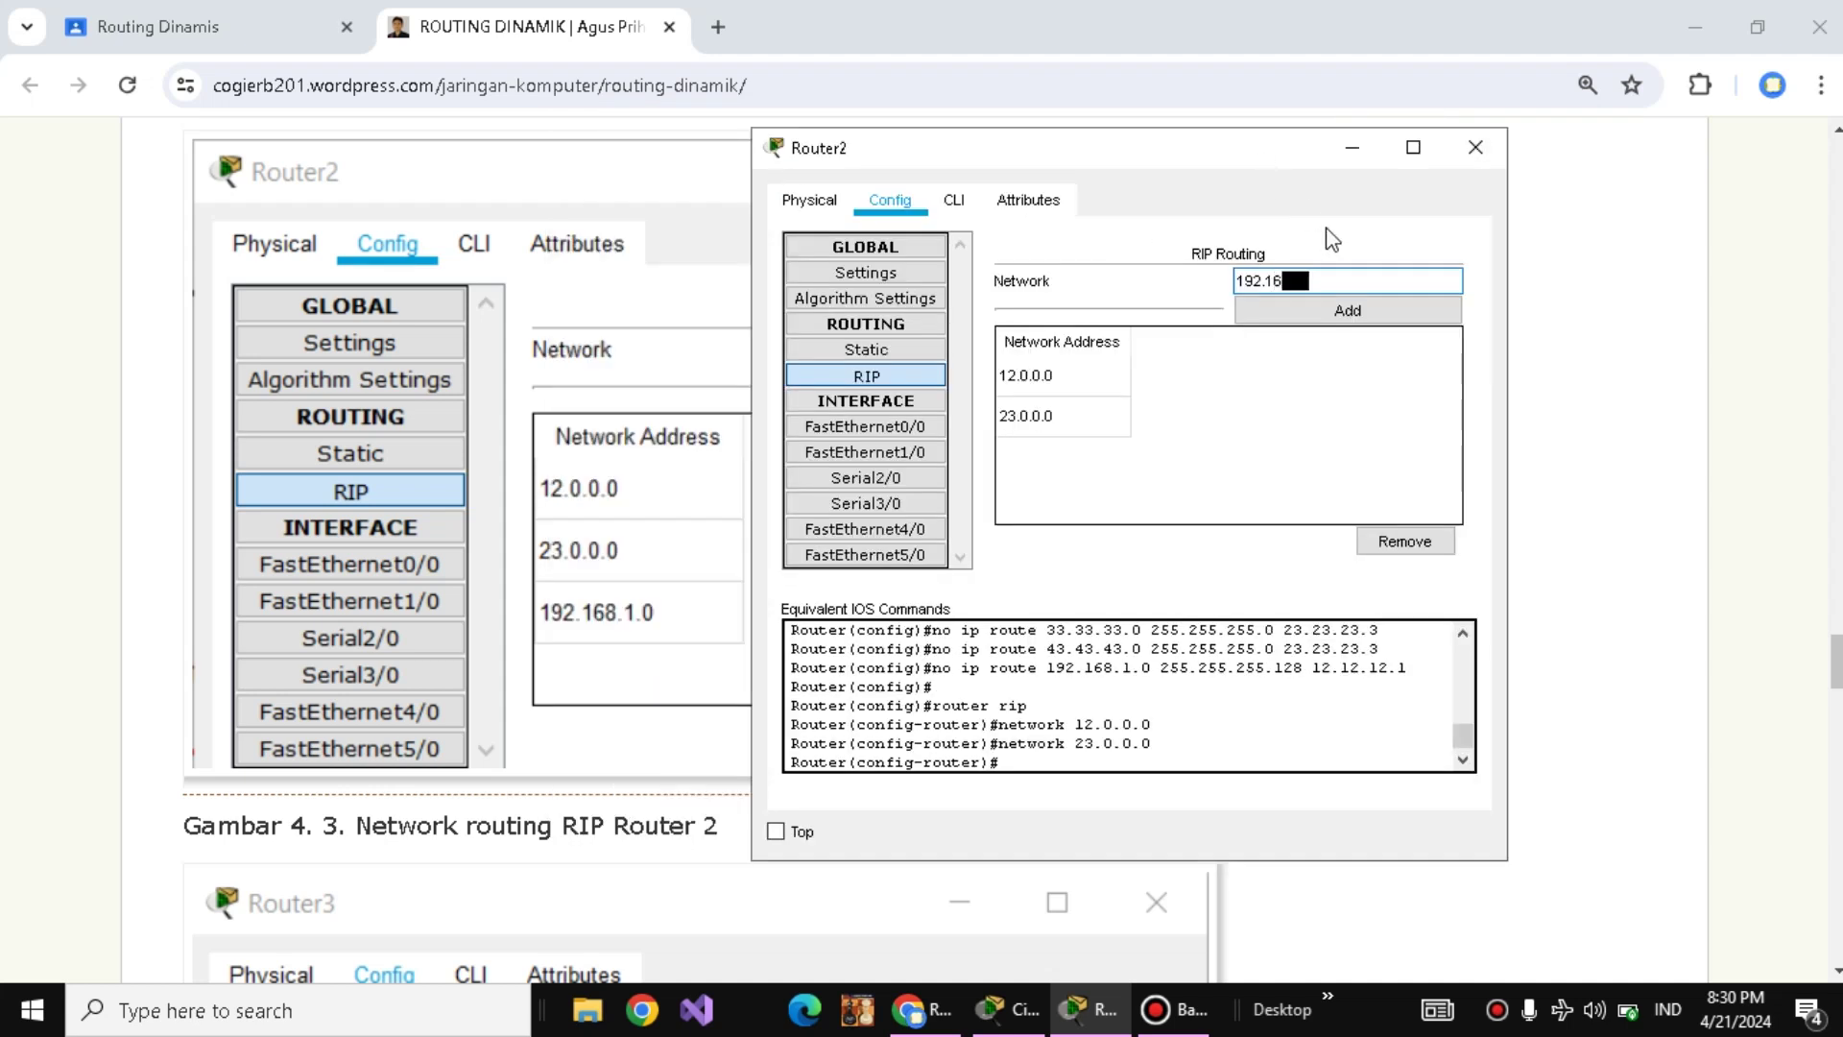
pyautogui.write('8.1.0')
pyautogui.click(1362, 305)
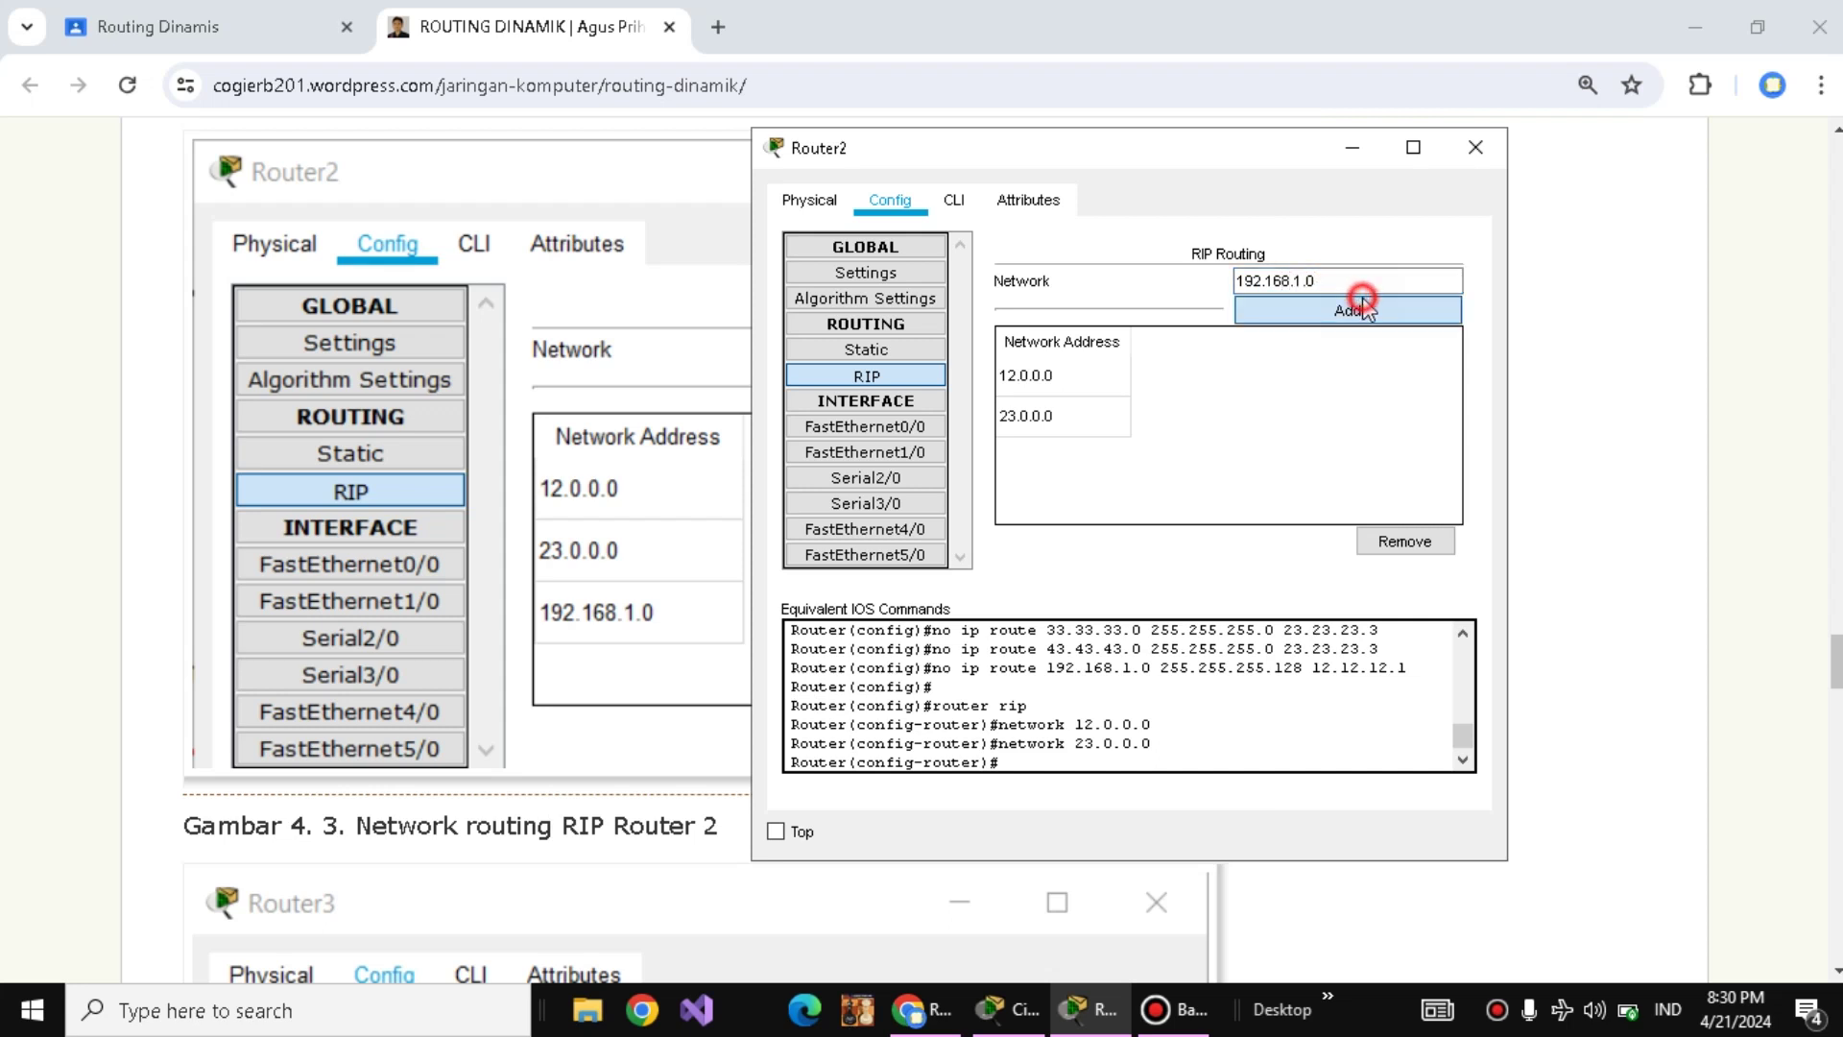
pyautogui.click(1475, 149)
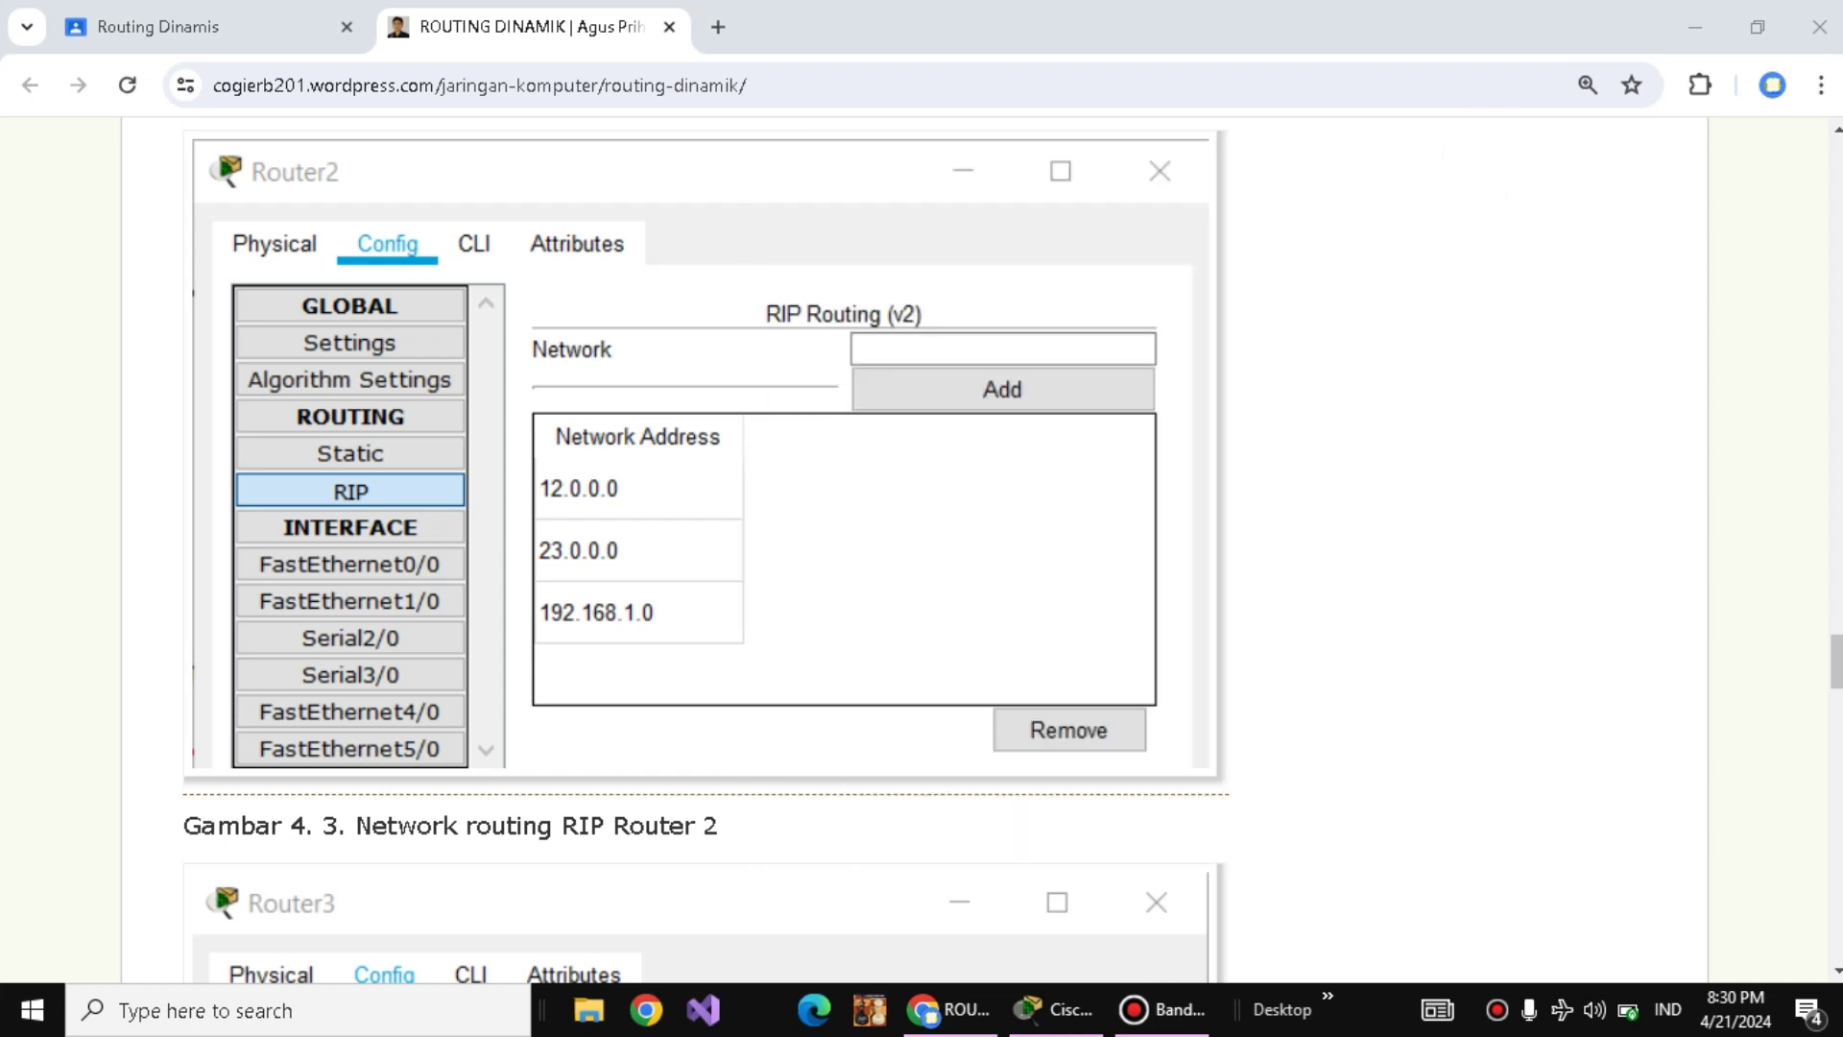
# - Find the tutorial's Router3 RIP figure and, in Packet Tracer, remove Router3's static routes to 192.168.1.0/25 and 192.168.1.128/25
pyautogui.scroll(-6, 705, 550)
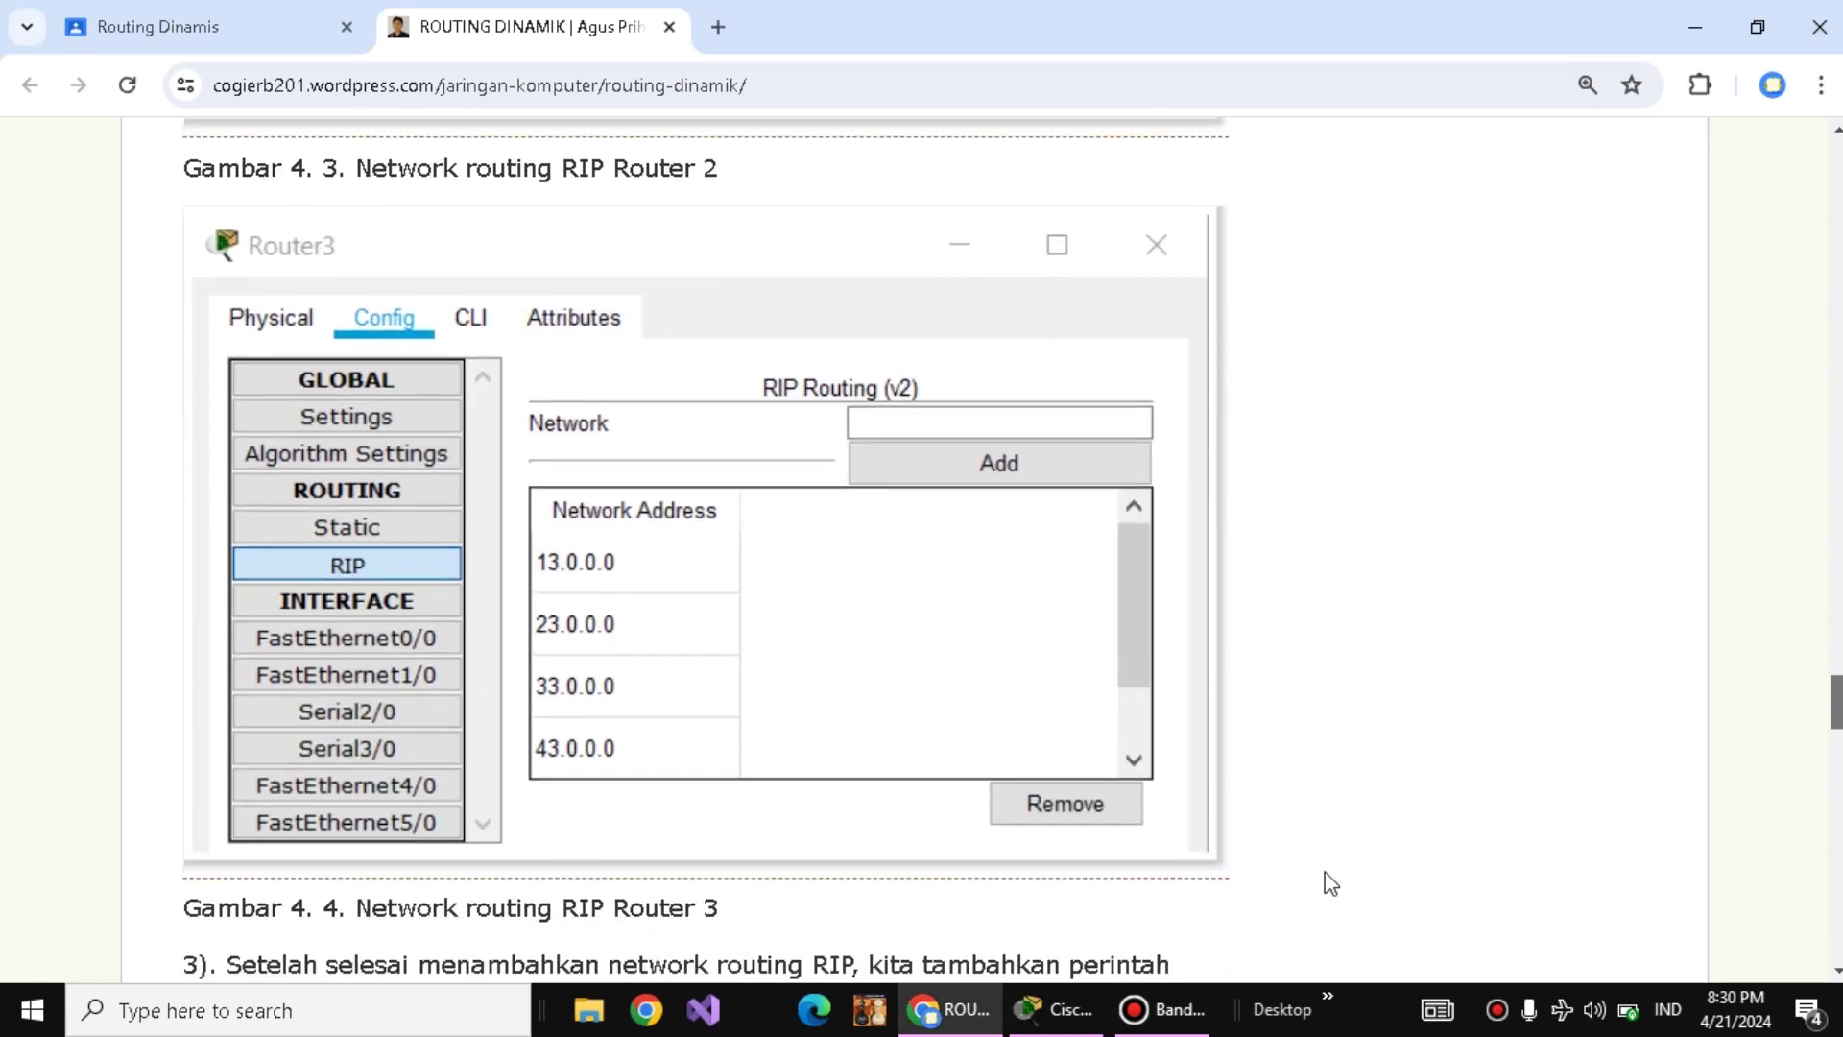
pyautogui.click(1056, 1009)
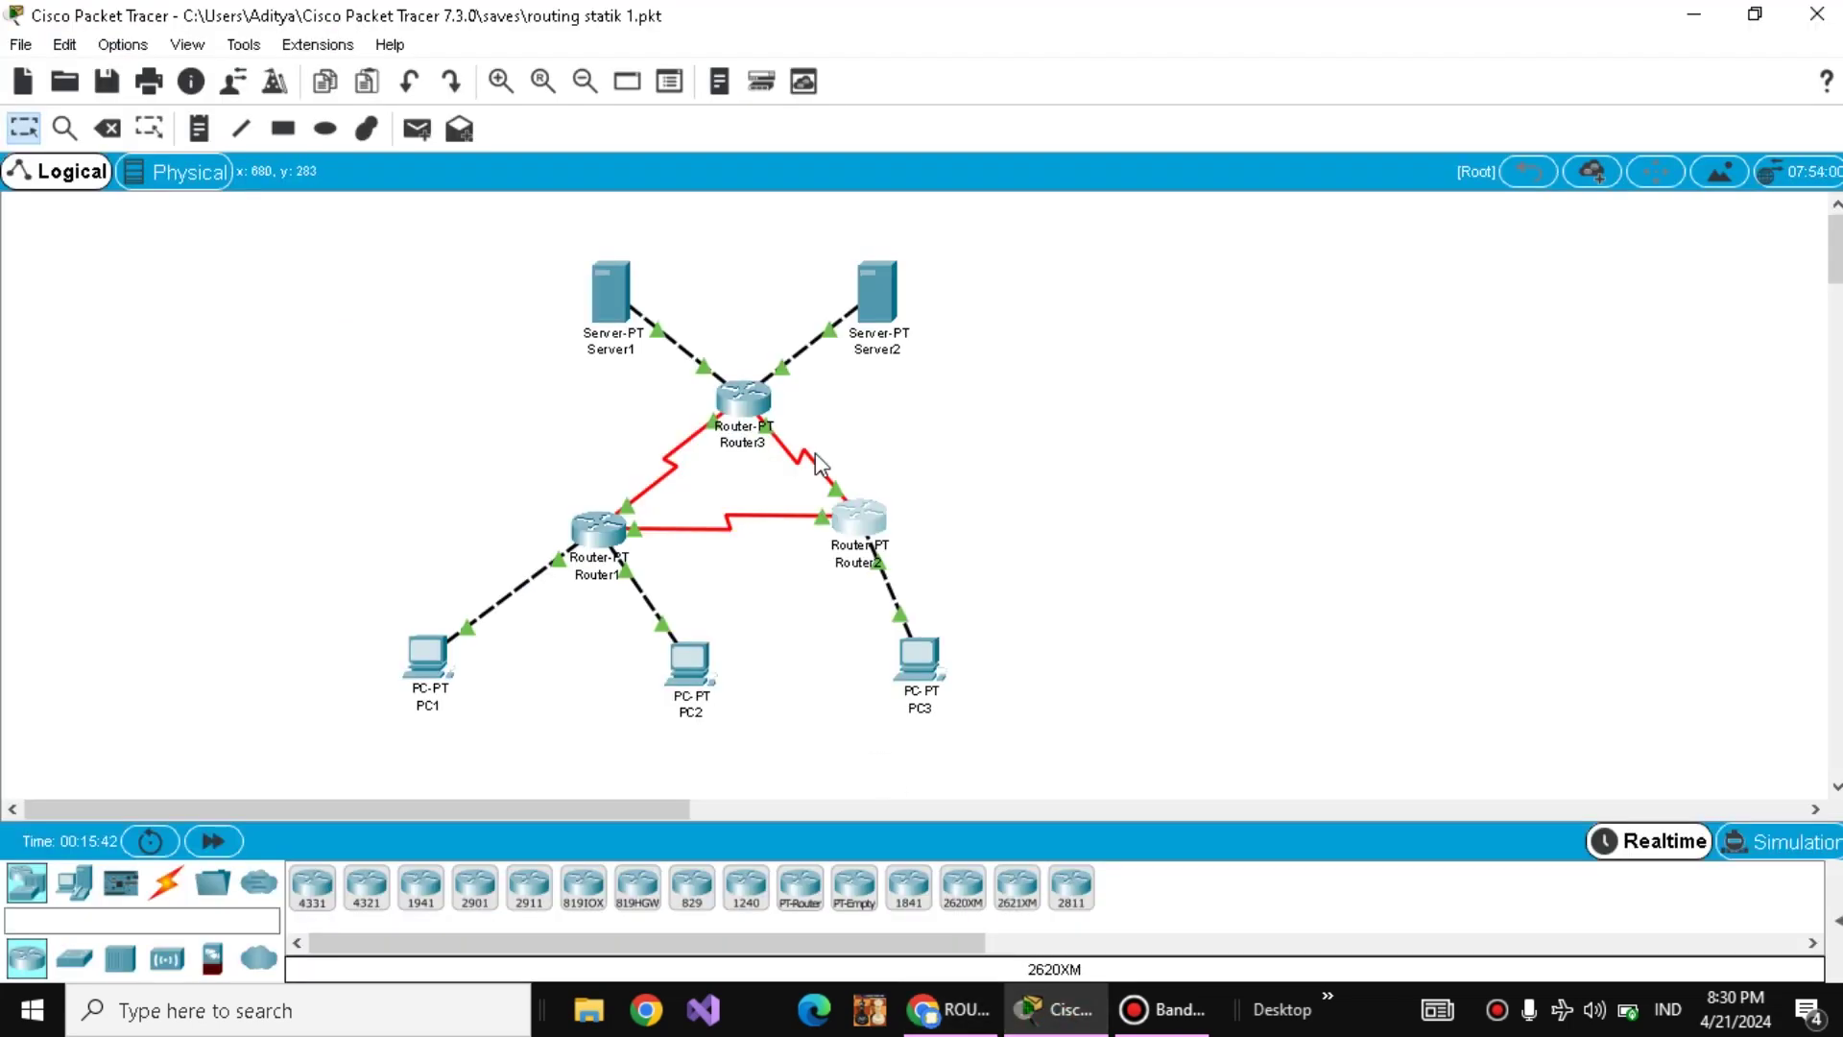
pyautogui.click(747, 398)
pyautogui.click(750, 403)
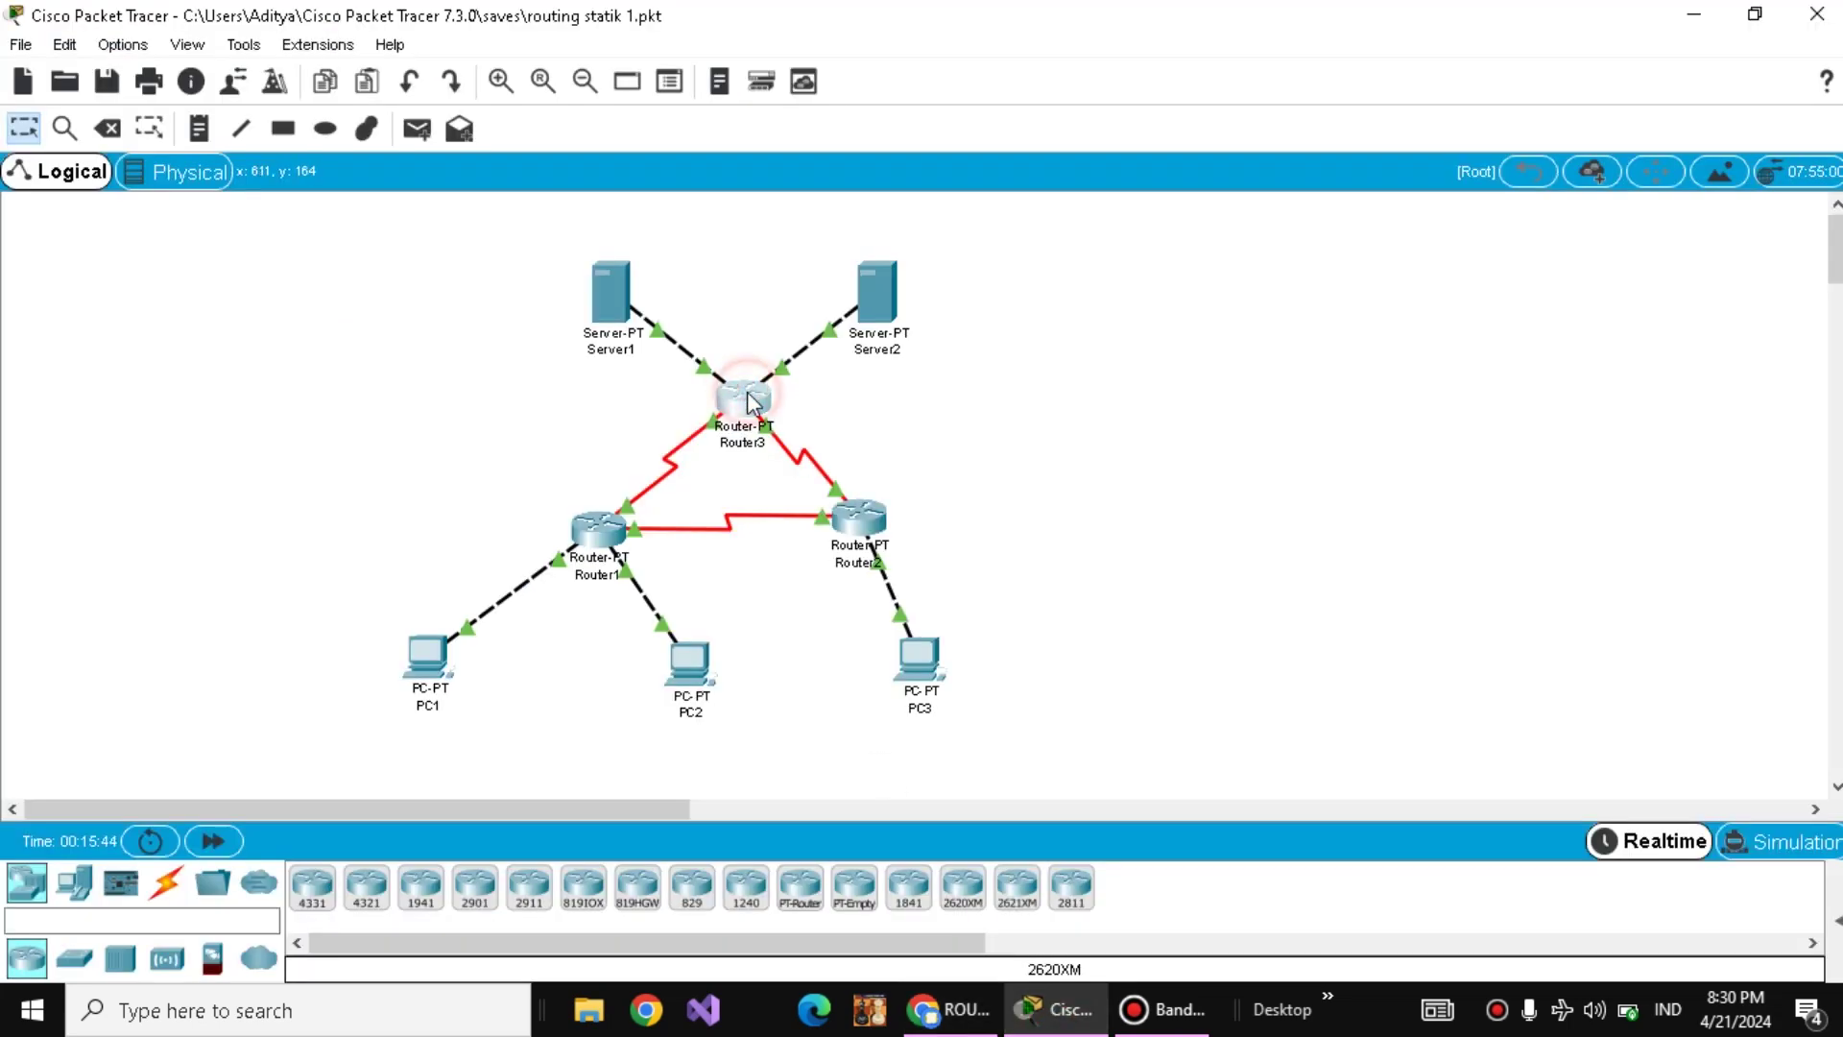
pyautogui.click(686, 177)
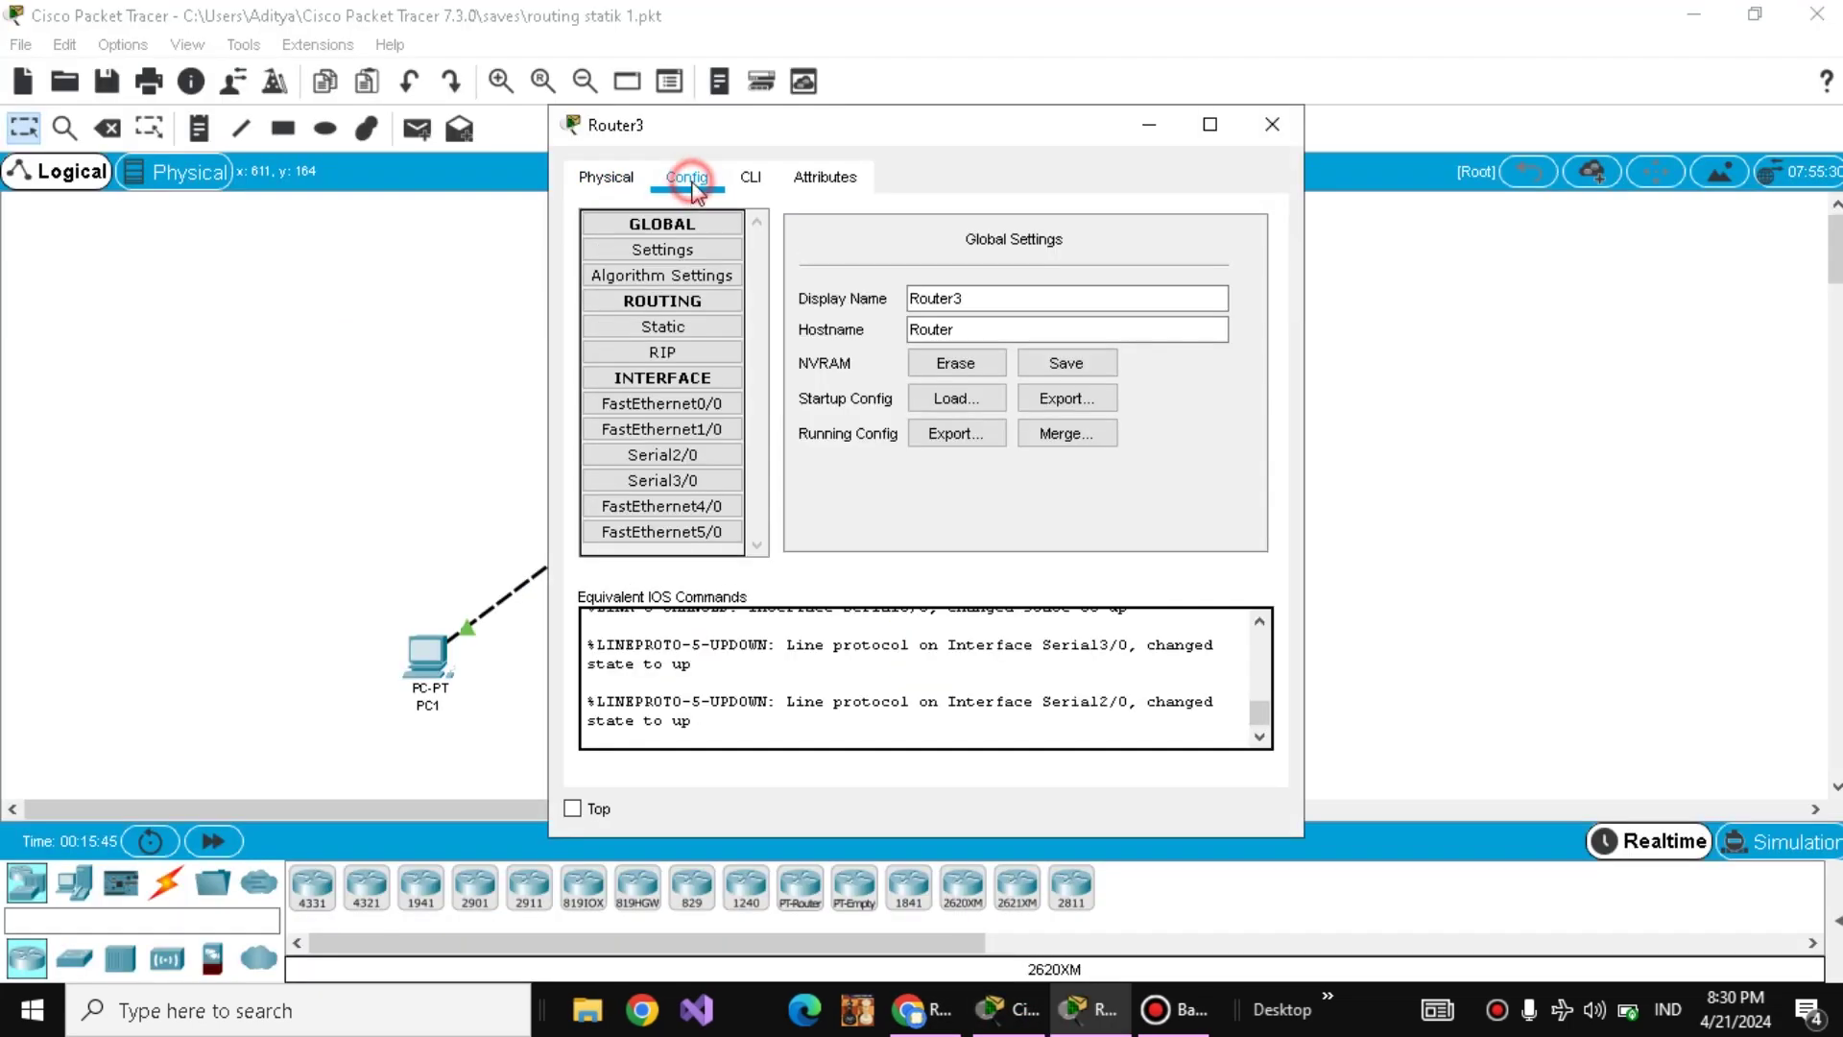
pyautogui.click(683, 321)
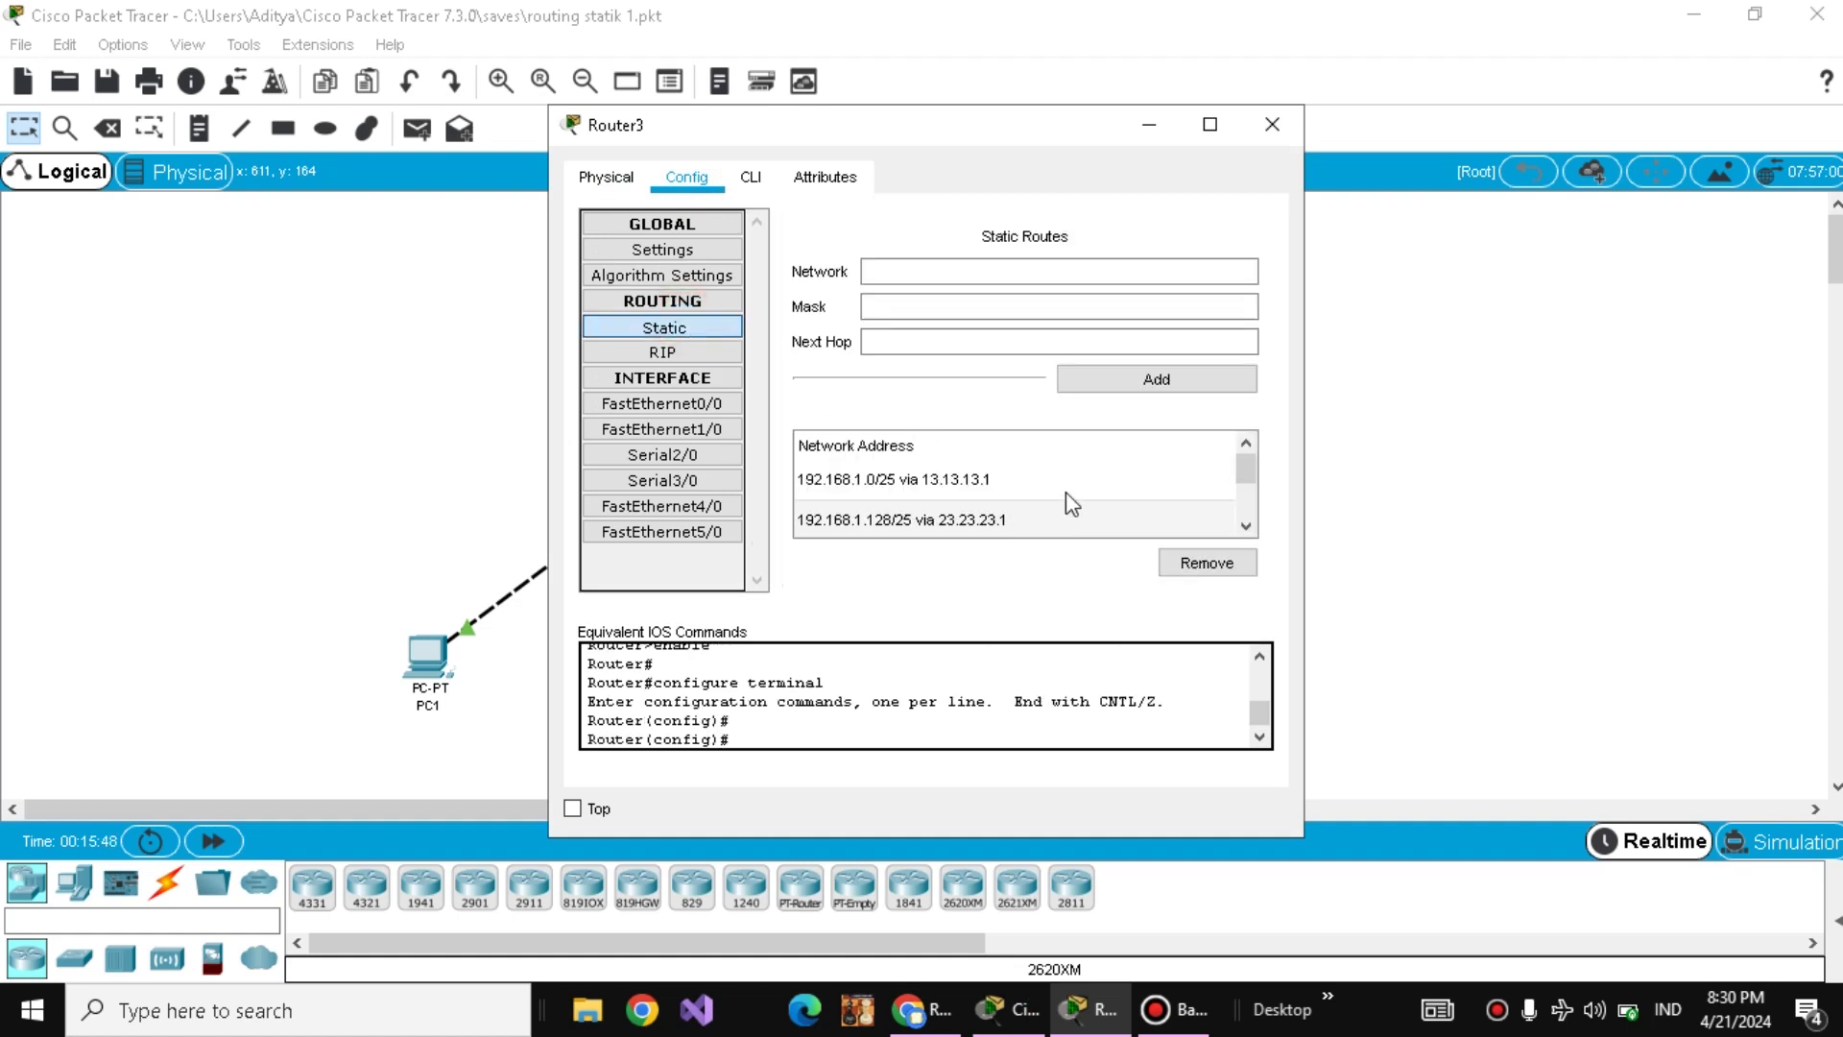
pyautogui.click(1066, 480)
pyautogui.click(1200, 563)
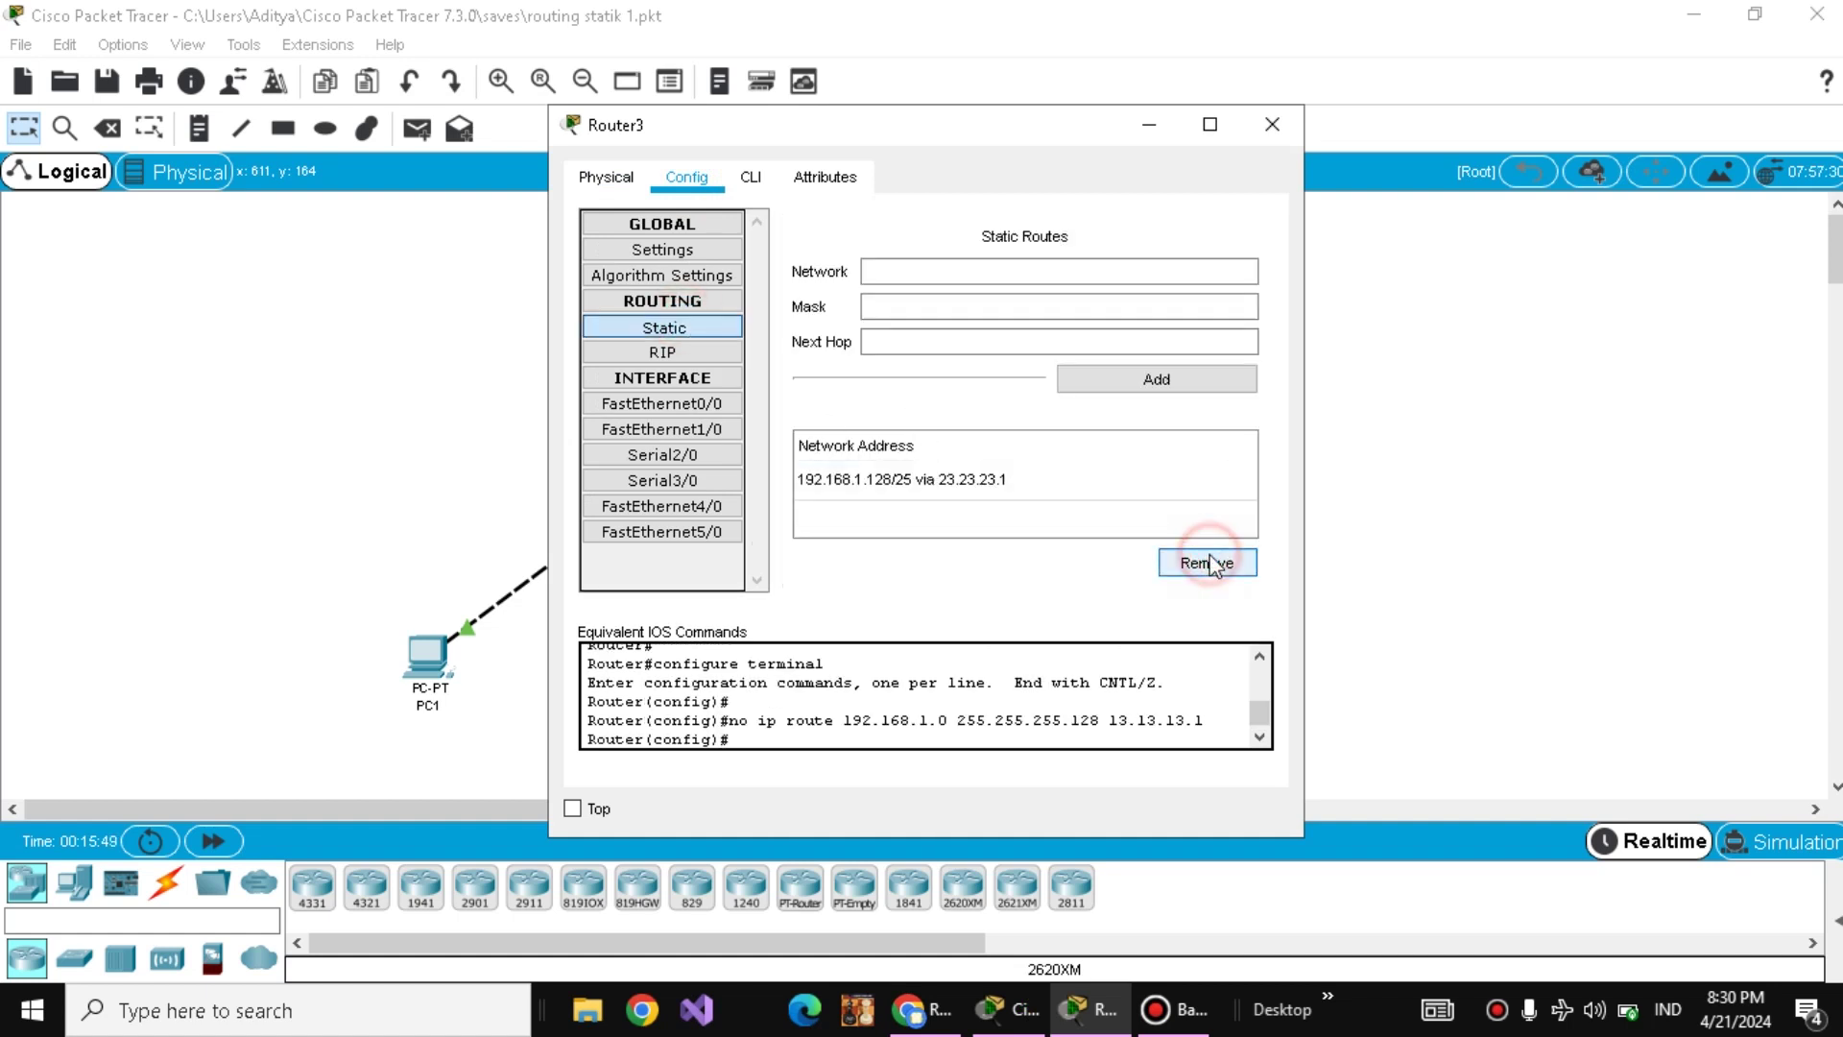
pyautogui.click(1190, 482)
pyautogui.click(1211, 563)
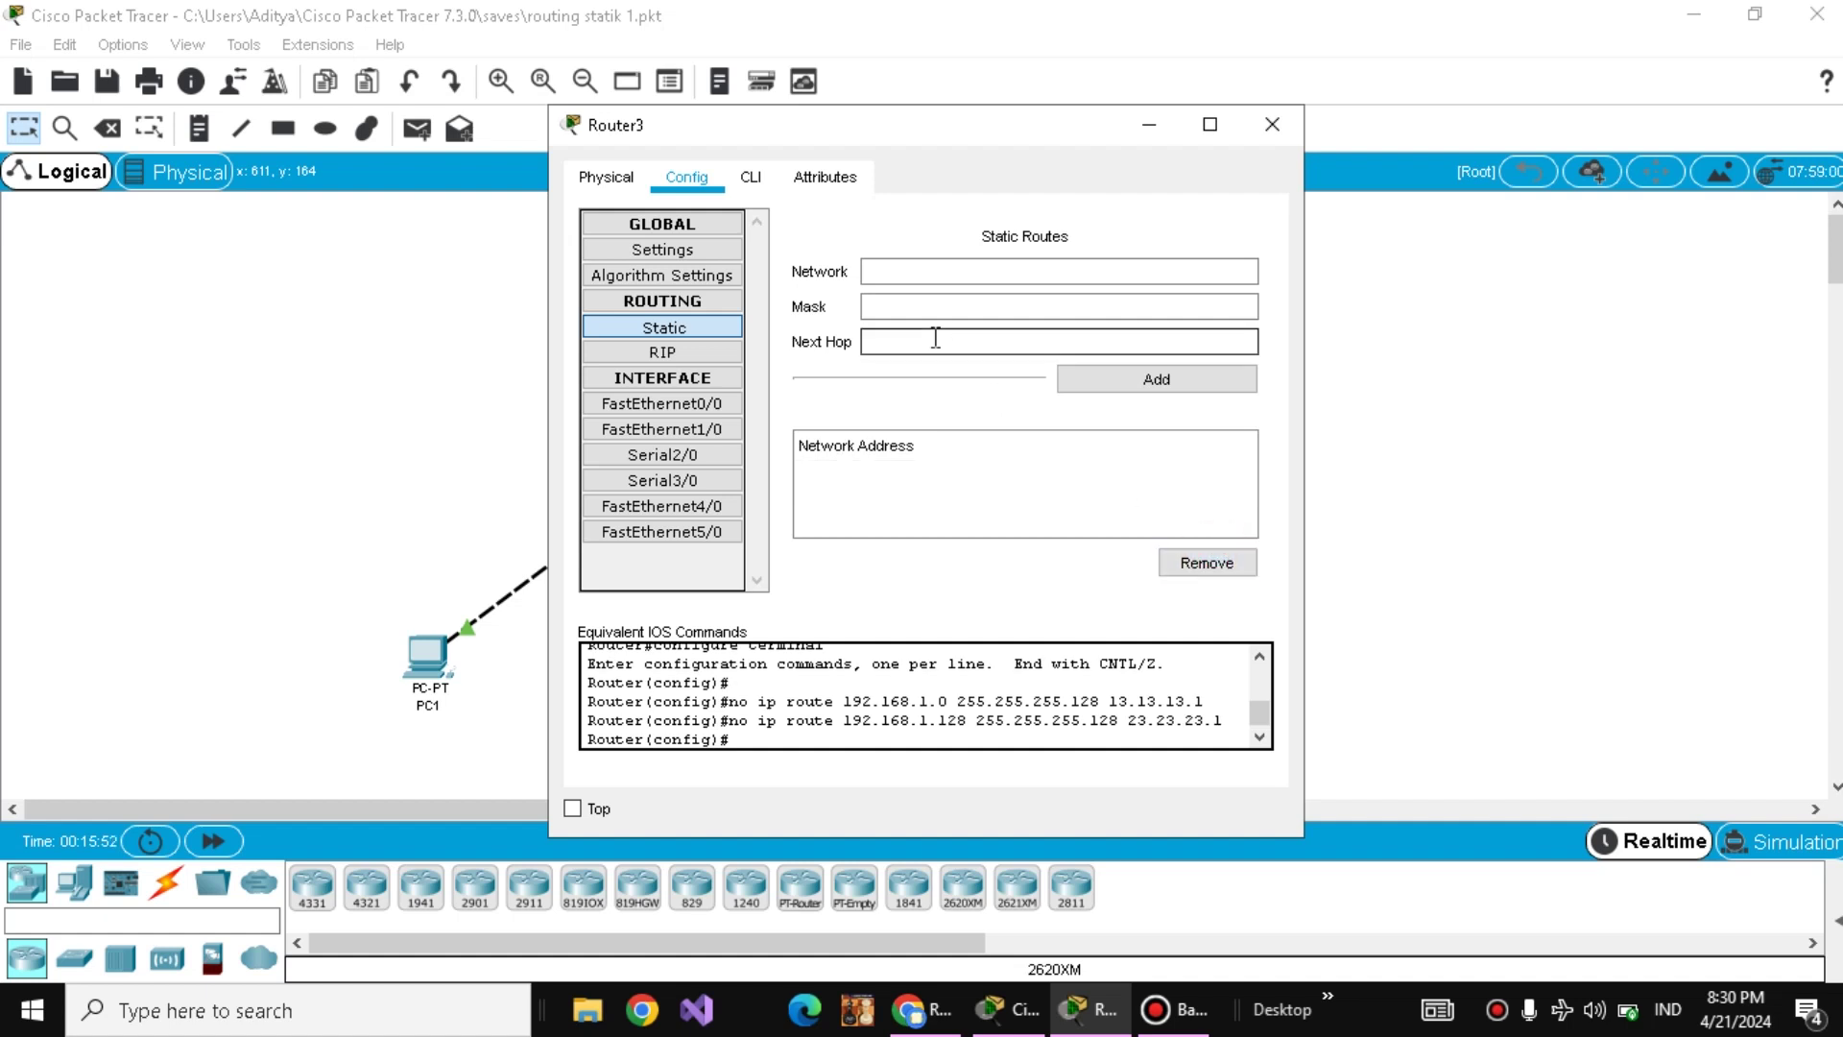
# - Add the networks 13.0.0.0 and 23.0.0.0 to Router3's RIP routing
pyautogui.click(730, 352)
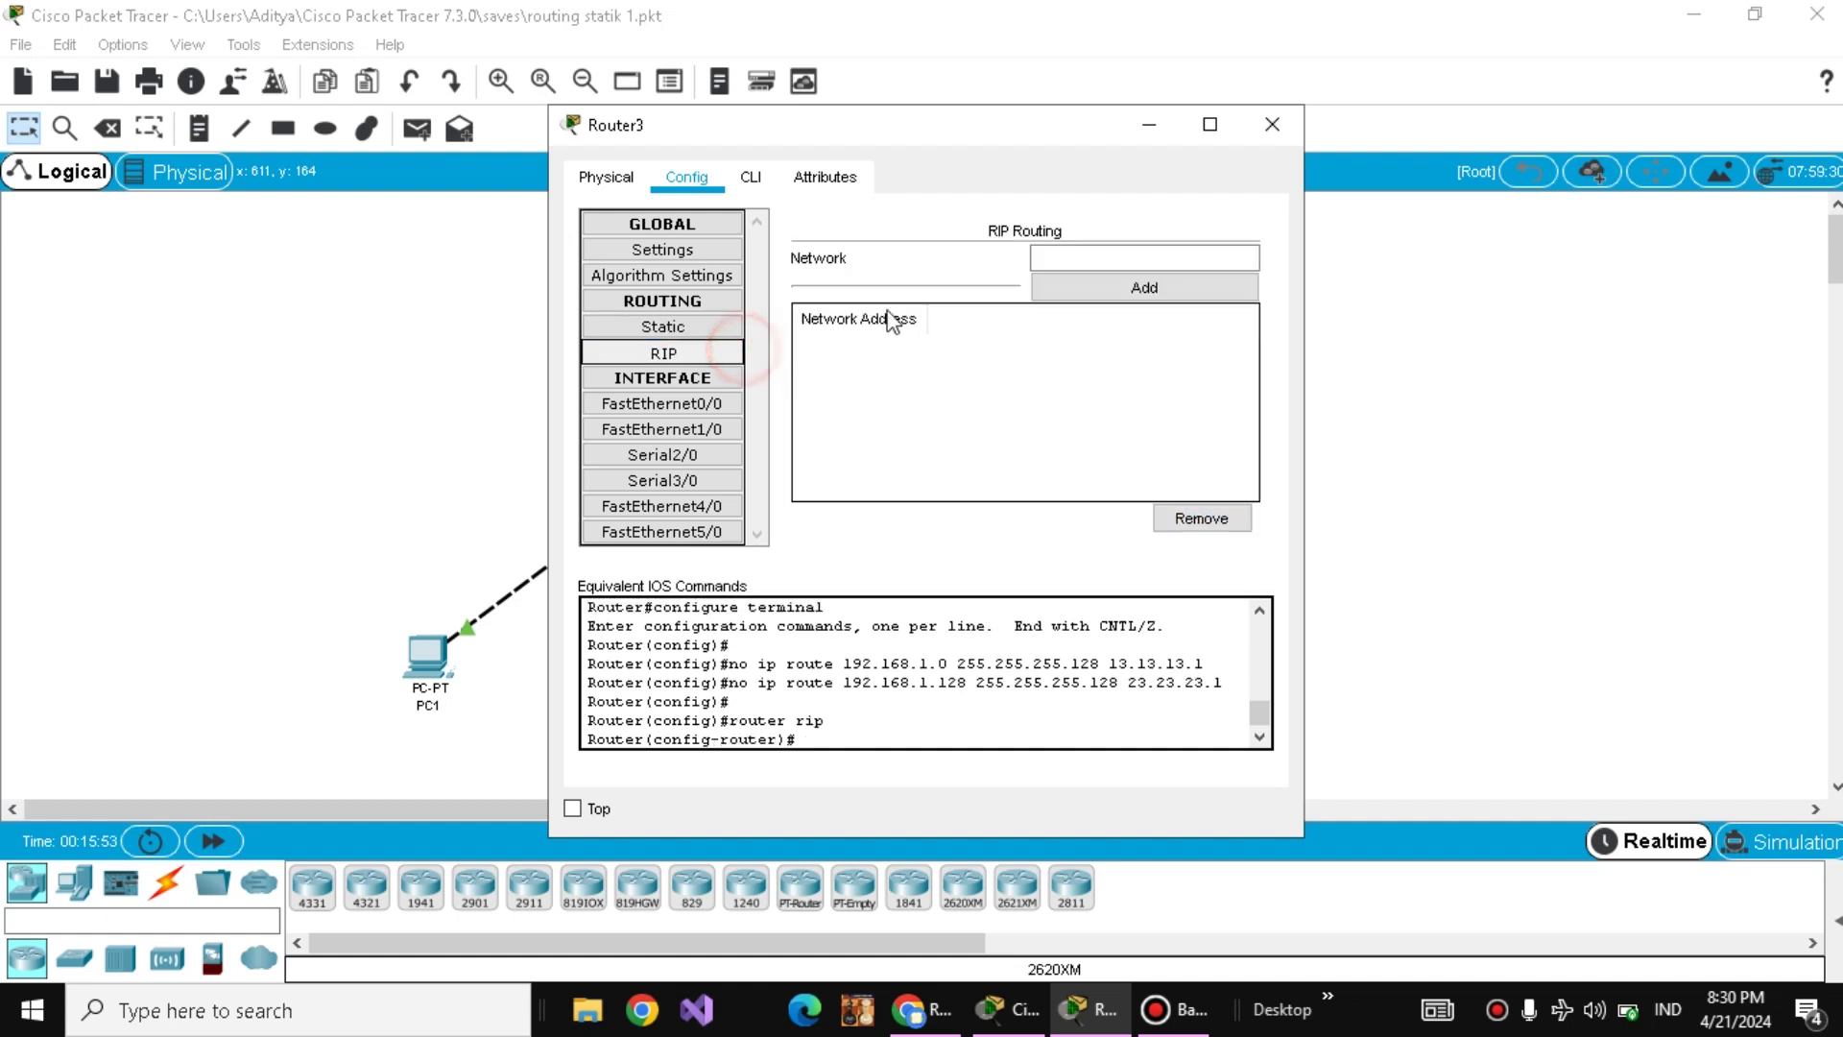
pyautogui.click(1108, 249)
pyautogui.write('13')
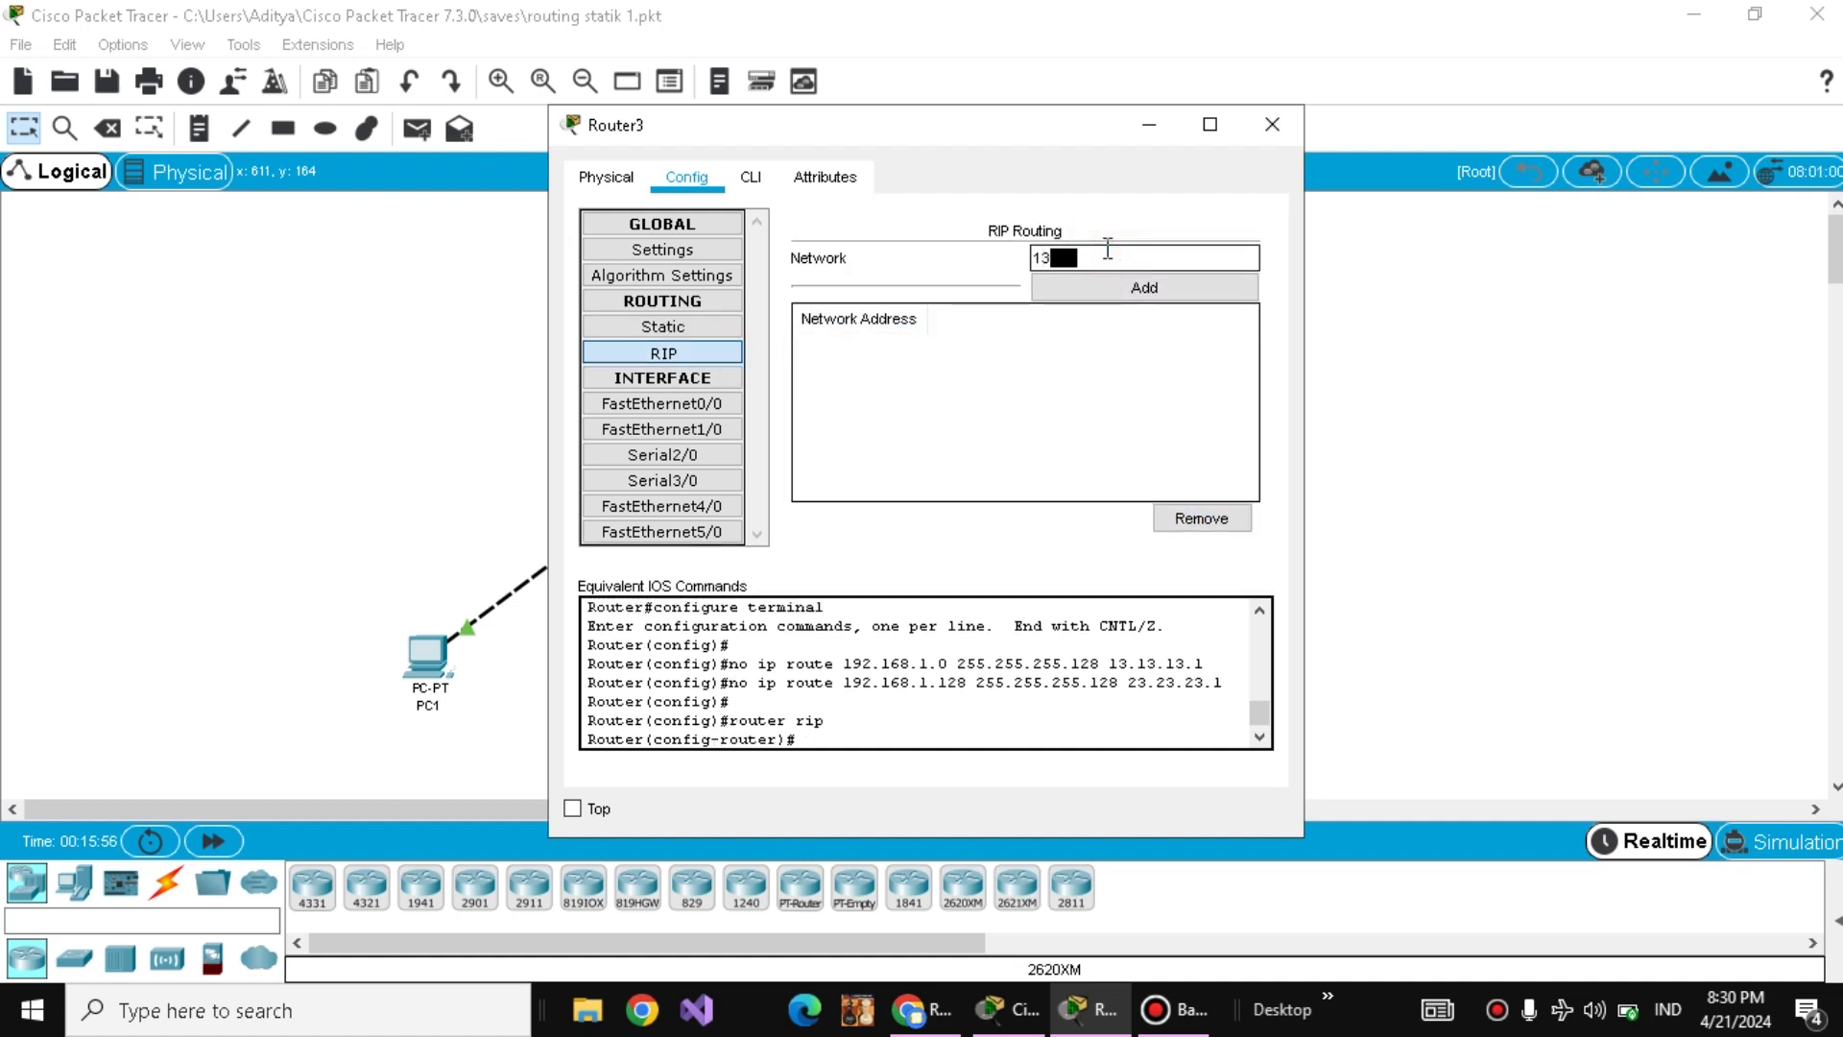
pyautogui.write('.0.0.0')
pyautogui.click(1131, 293)
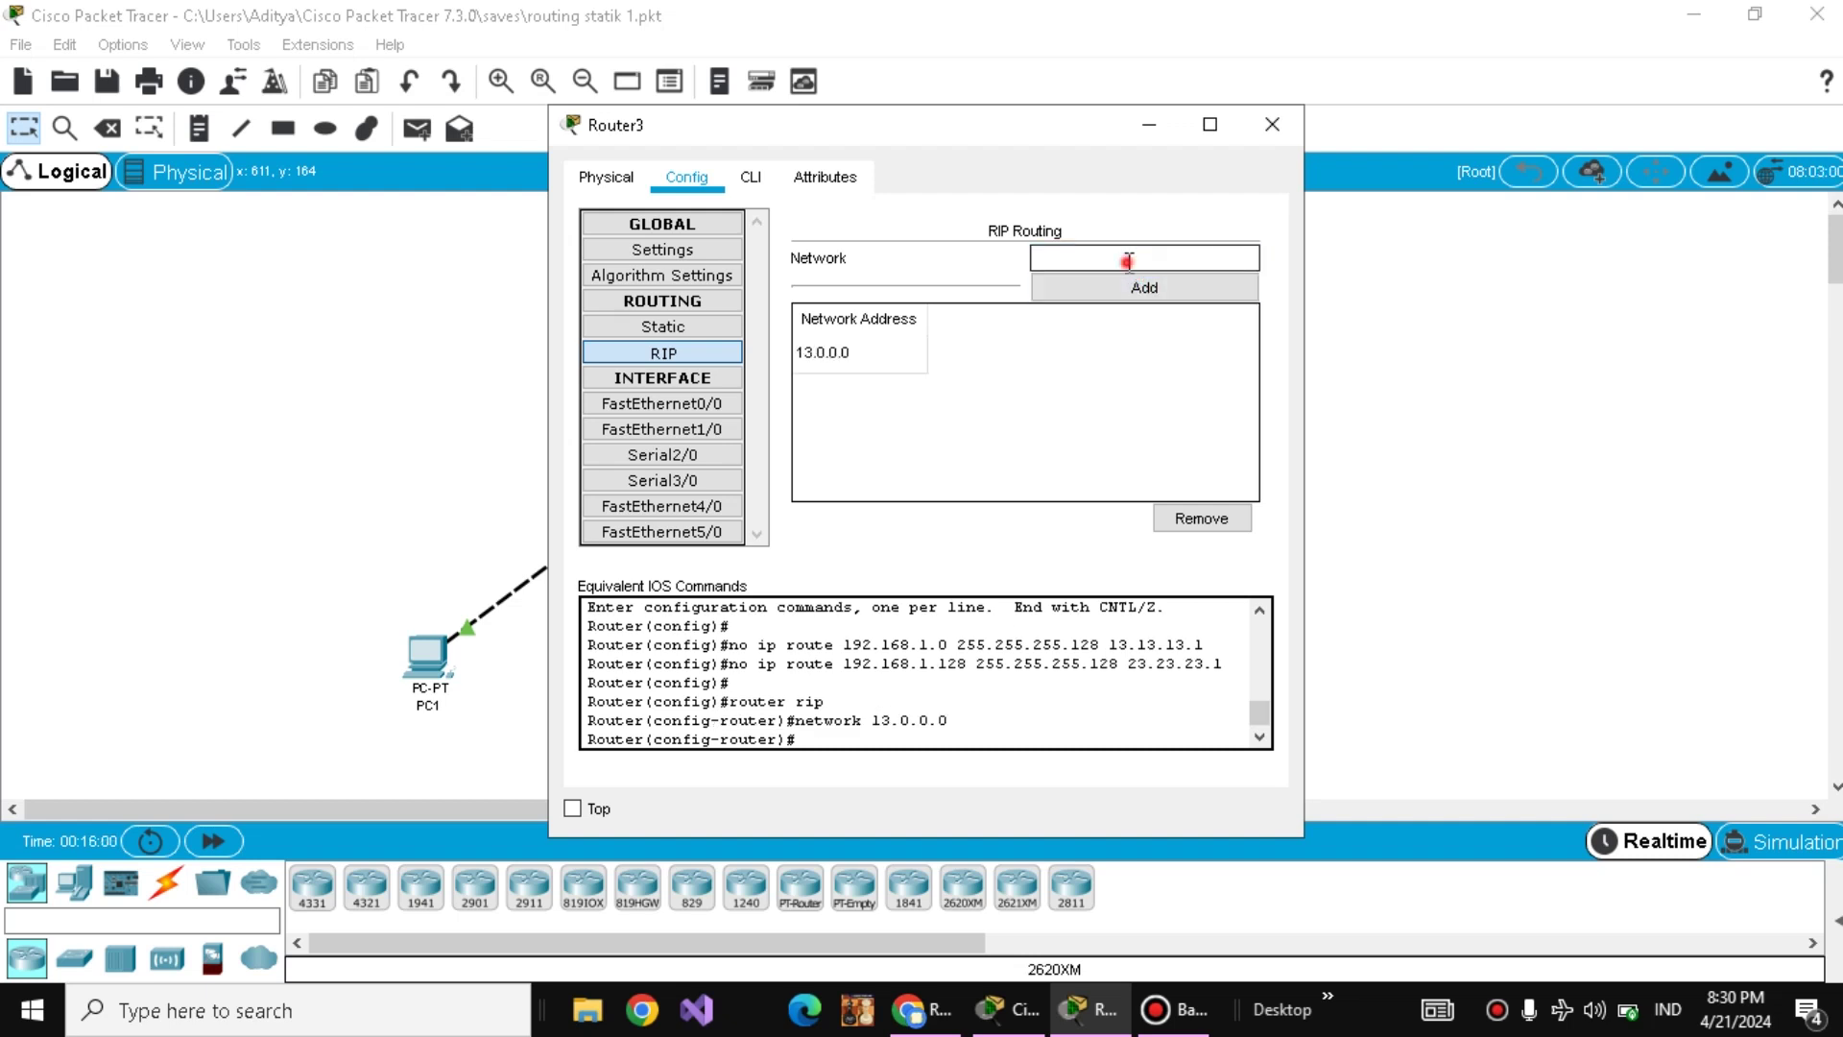
pyautogui.click(1129, 261)
pyautogui.write('23.0.0.0')
pyautogui.click(1143, 289)
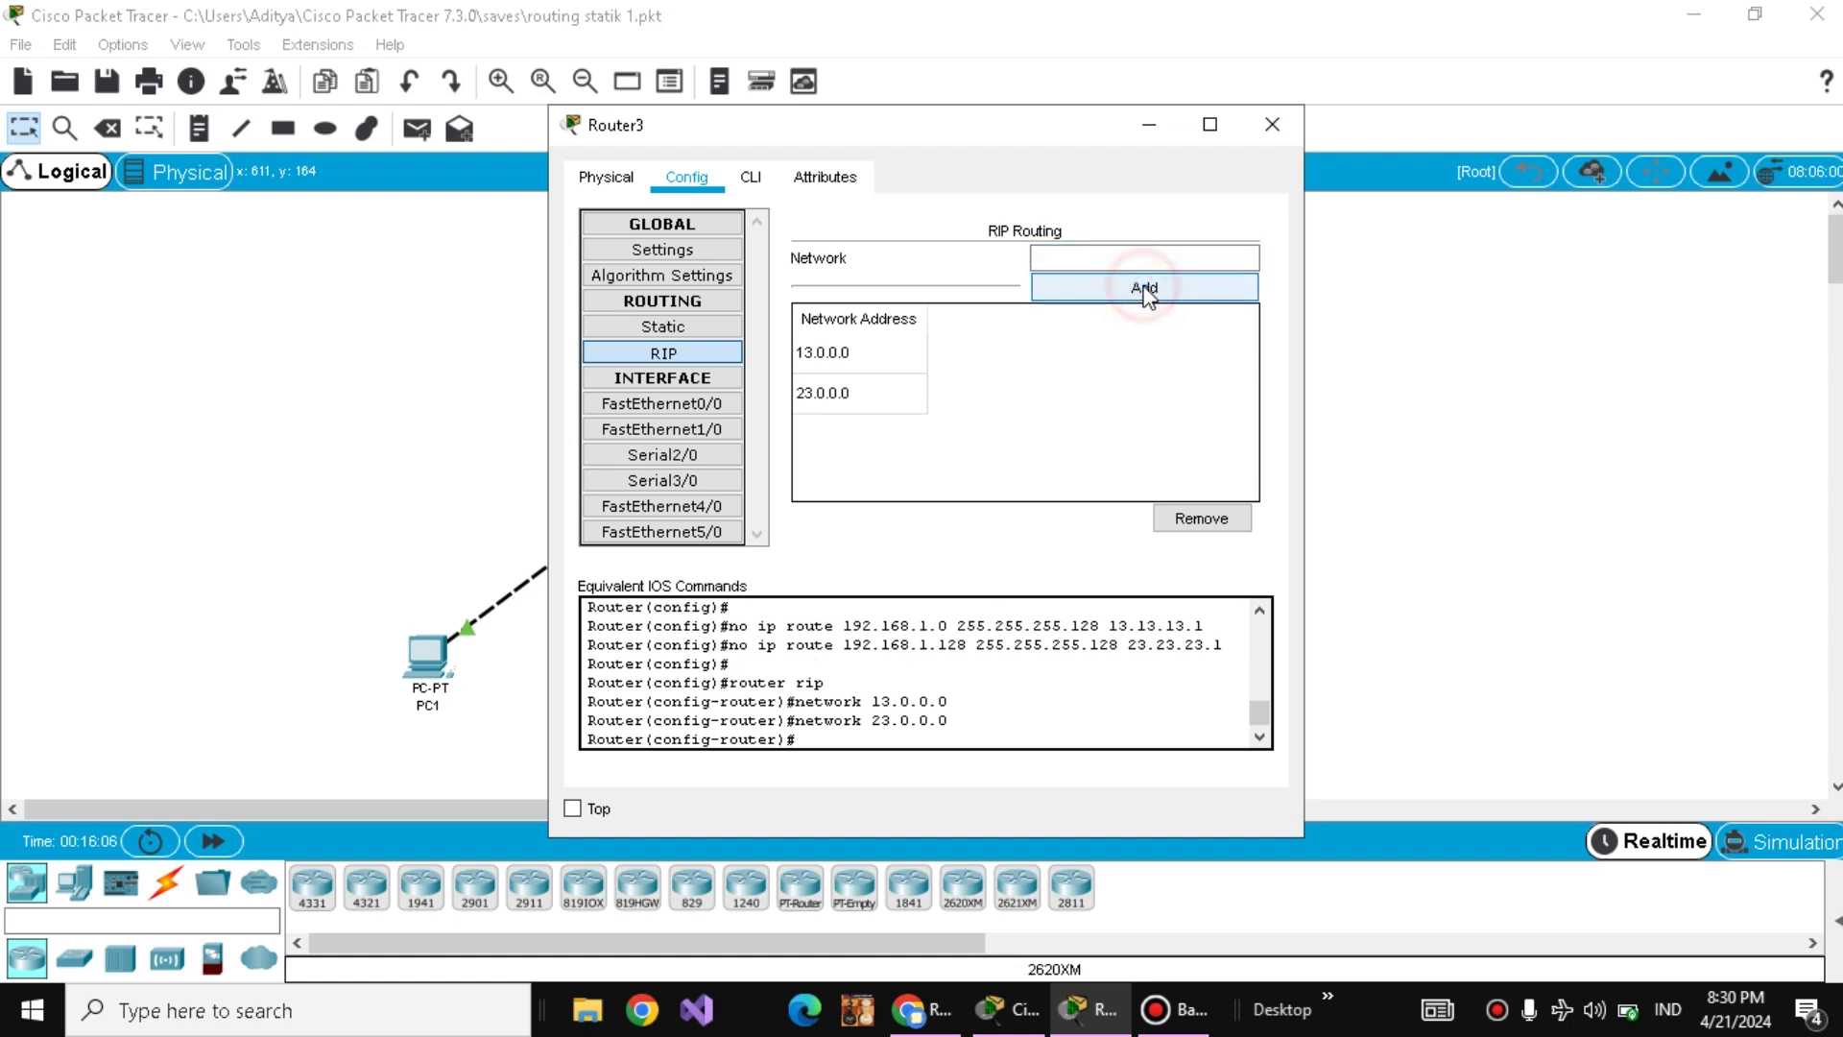
# - Add the networks 33.0.0.0 and 43.0.0.0 to Router3's RIP routing and close the router window
pyautogui.click(1142, 252)
pyautogui.write('3')
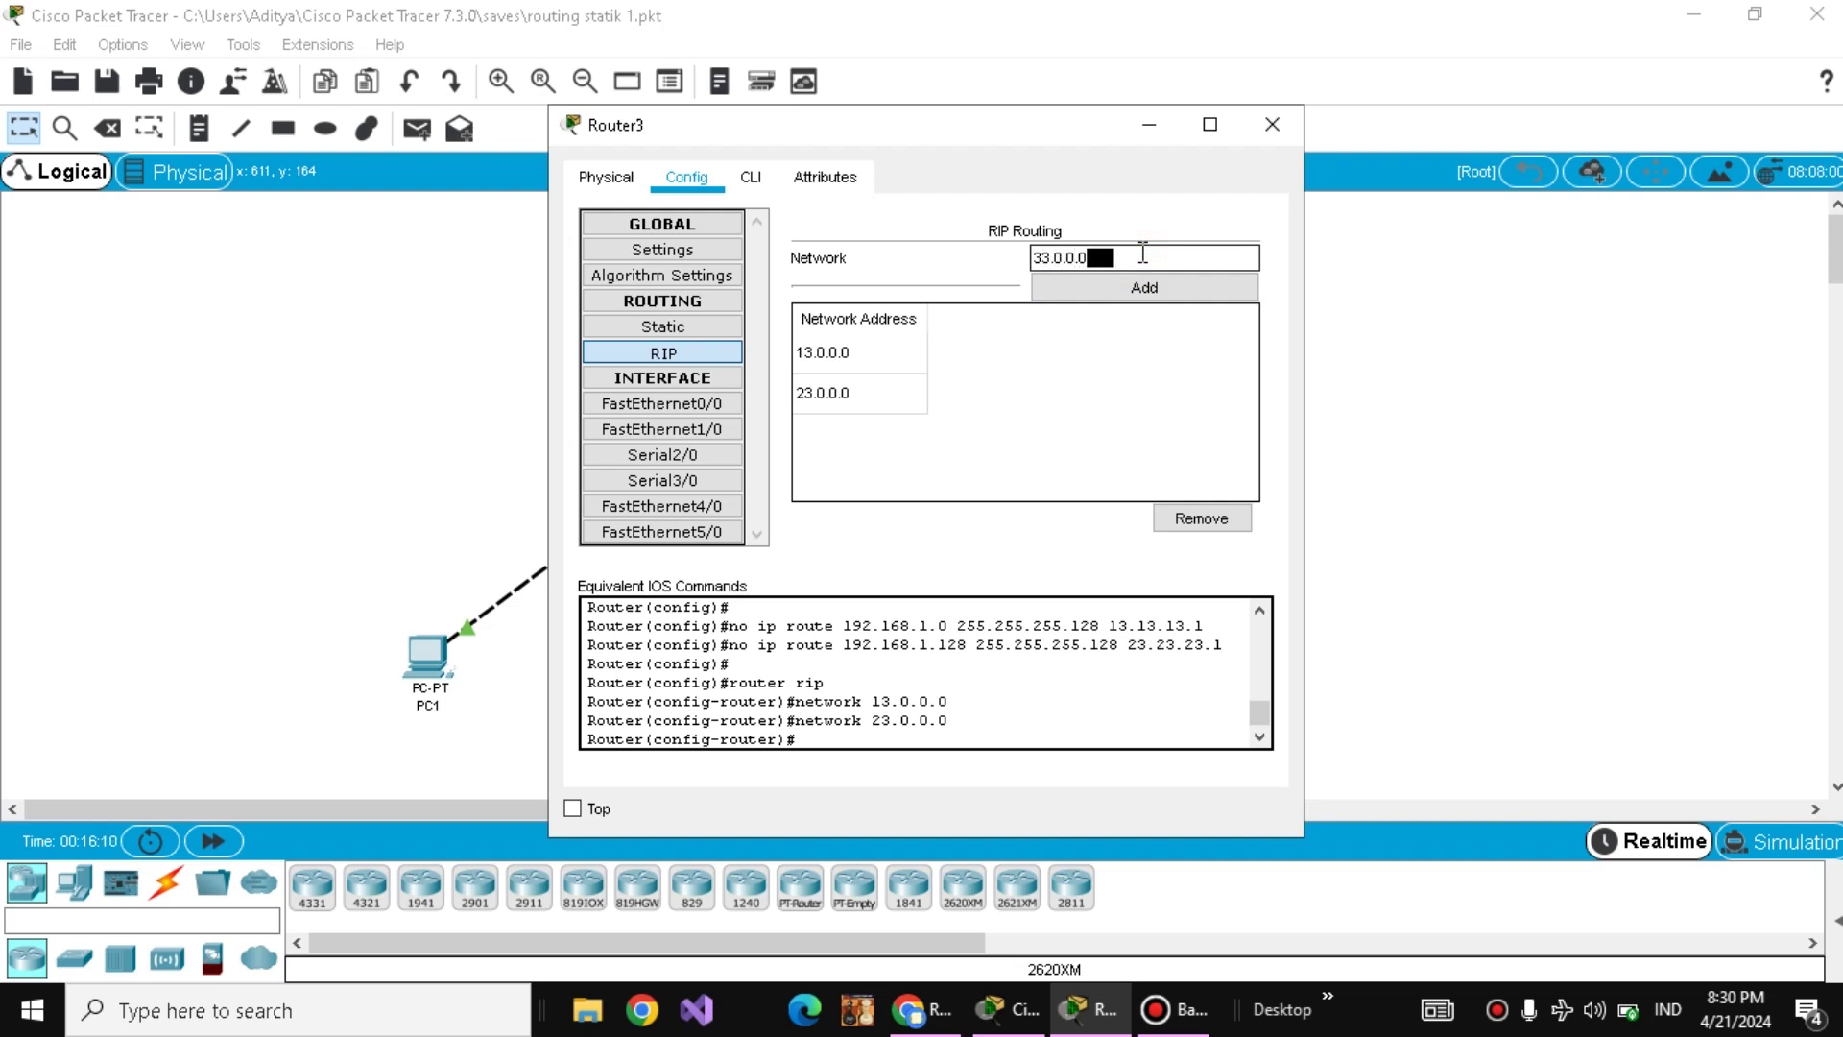
pyautogui.write('3.0.0.0')
pyautogui.click(1165, 291)
pyautogui.click(1145, 251)
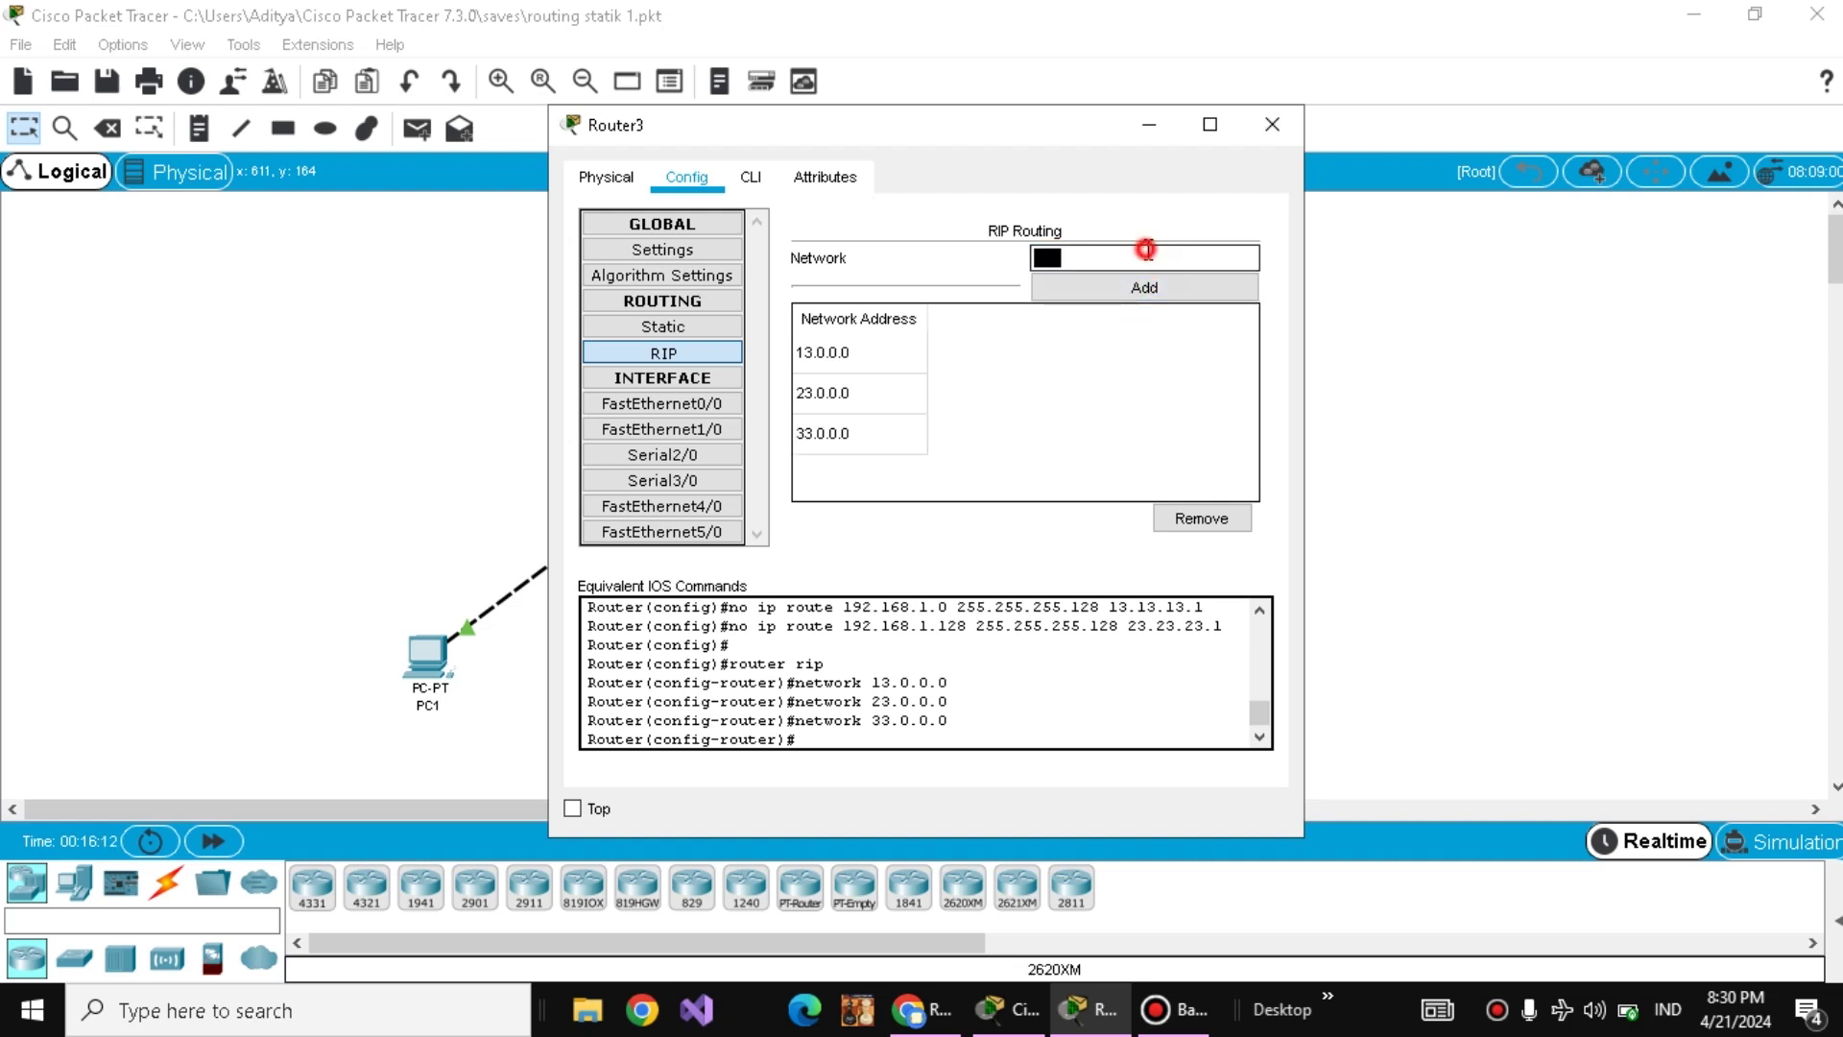
pyautogui.write('43.0.0.0')
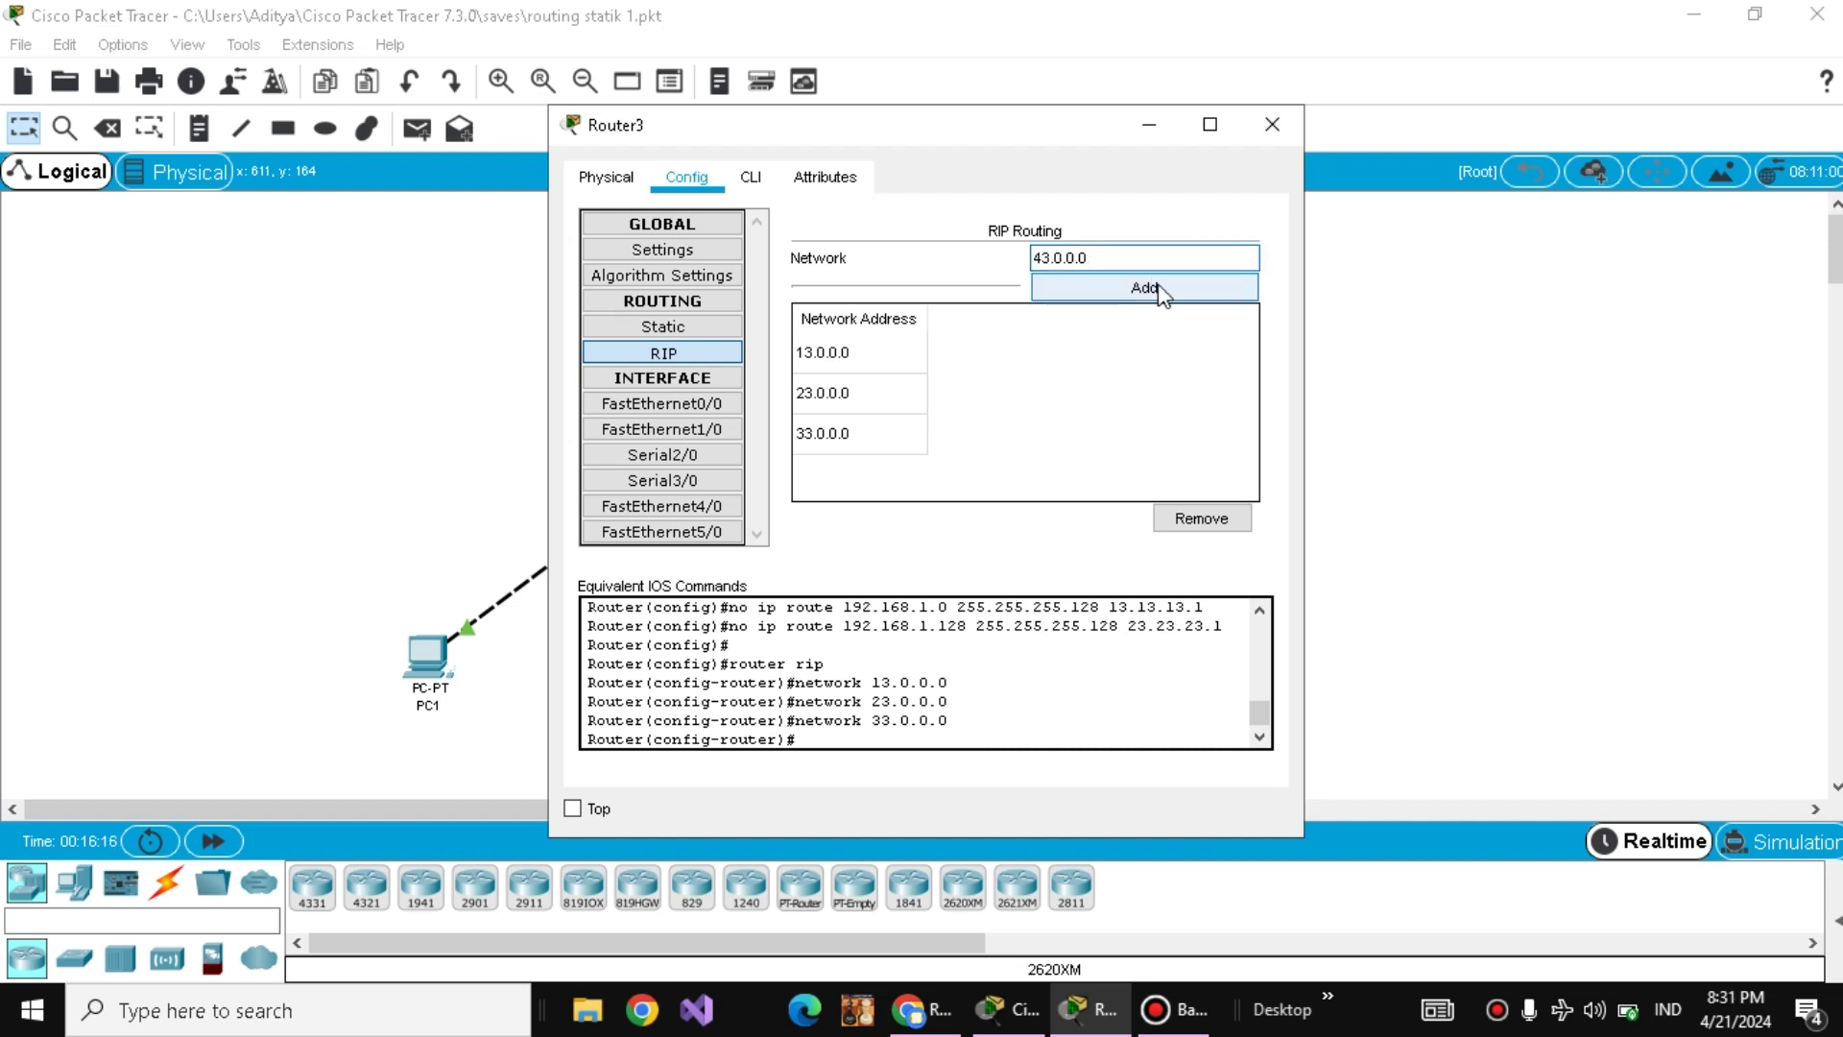
pyautogui.click(1164, 287)
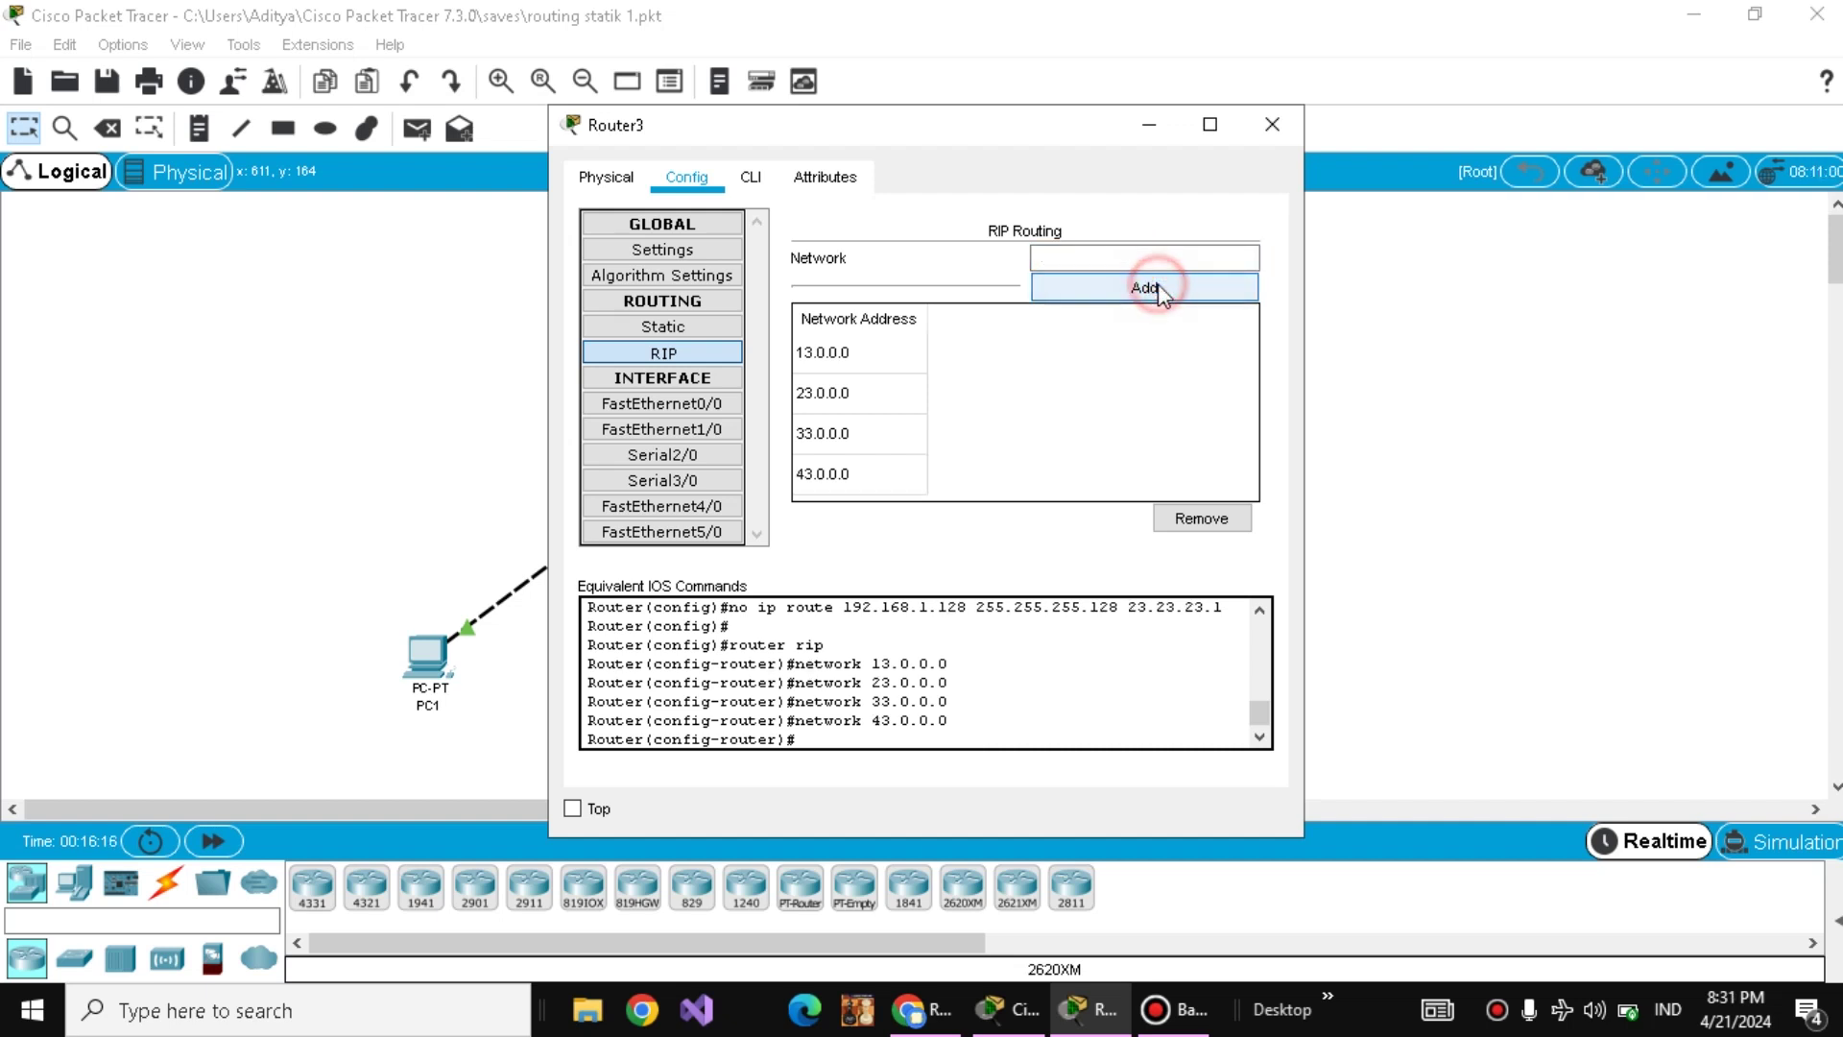
pyautogui.click(1272, 144)
# - Return to the browser tutorial and read the instructions after the Router3 figure on CLI commands, saving and restarting the routers
pyautogui.click(951, 1013)
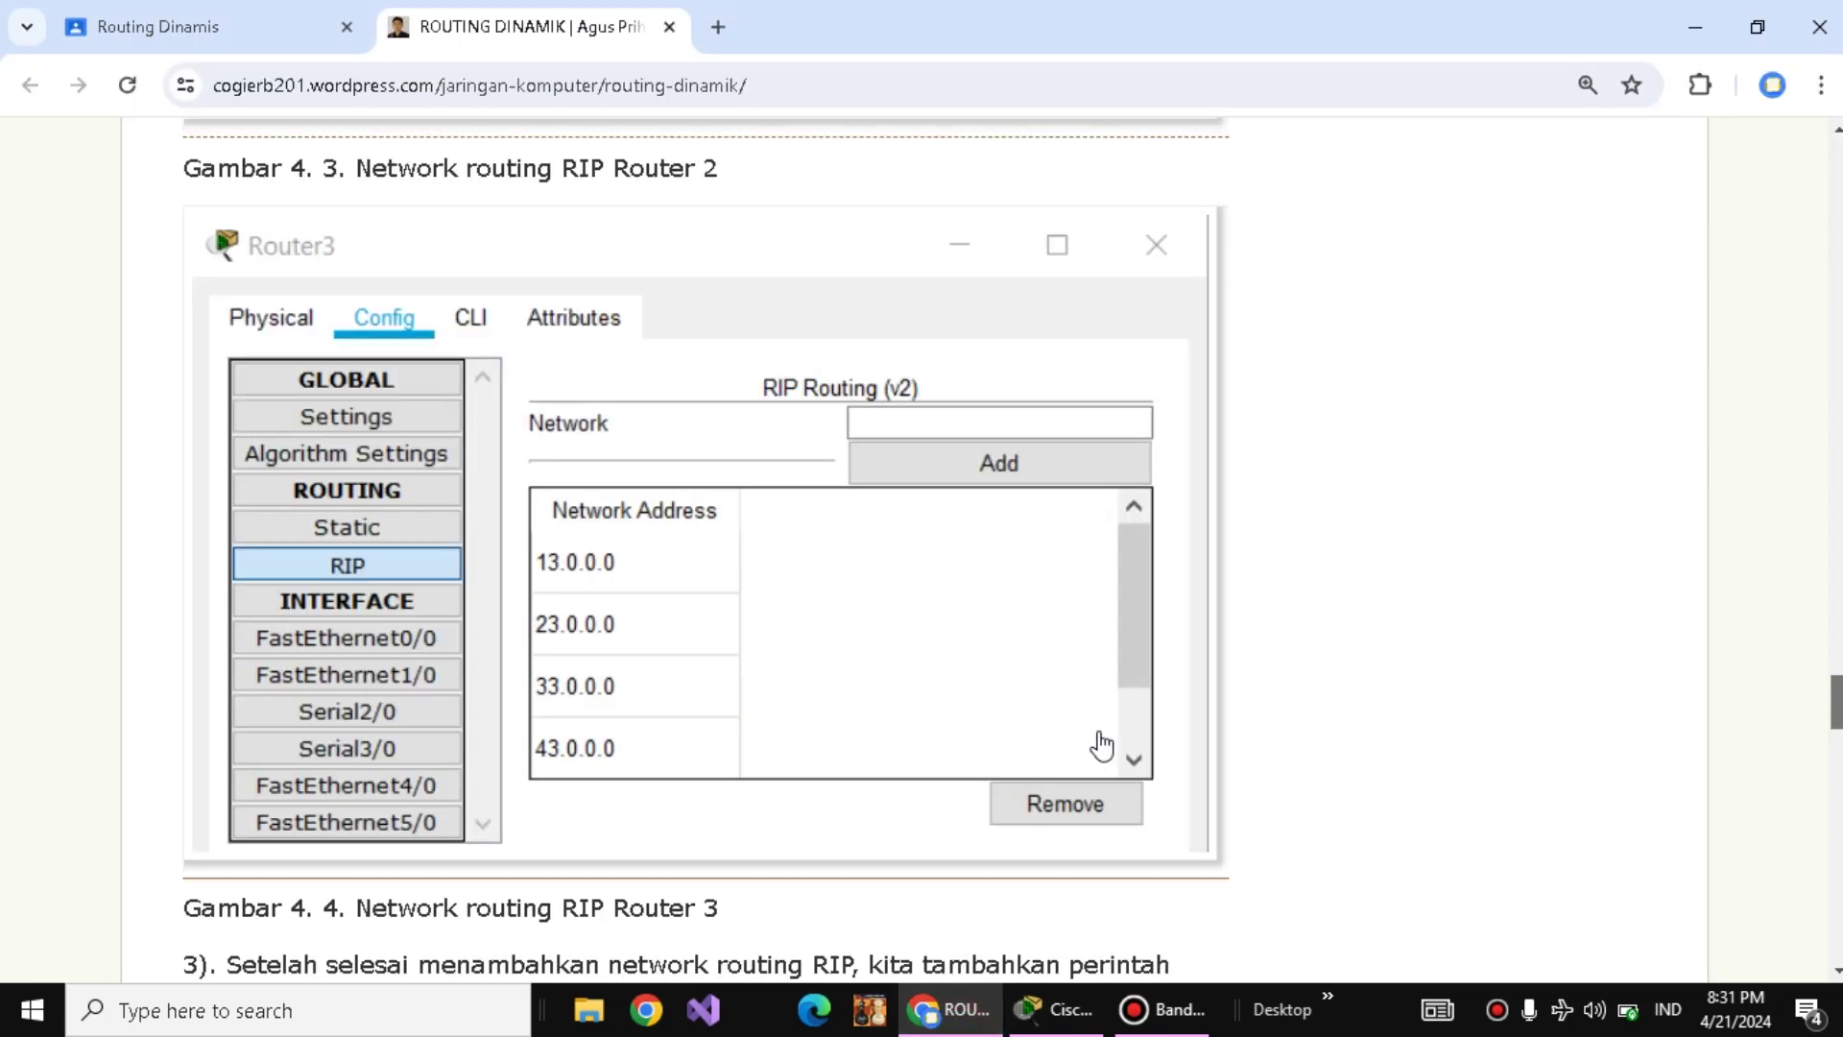
pyautogui.scroll(-1, 1227, 695)
pyautogui.click(1227, 697)
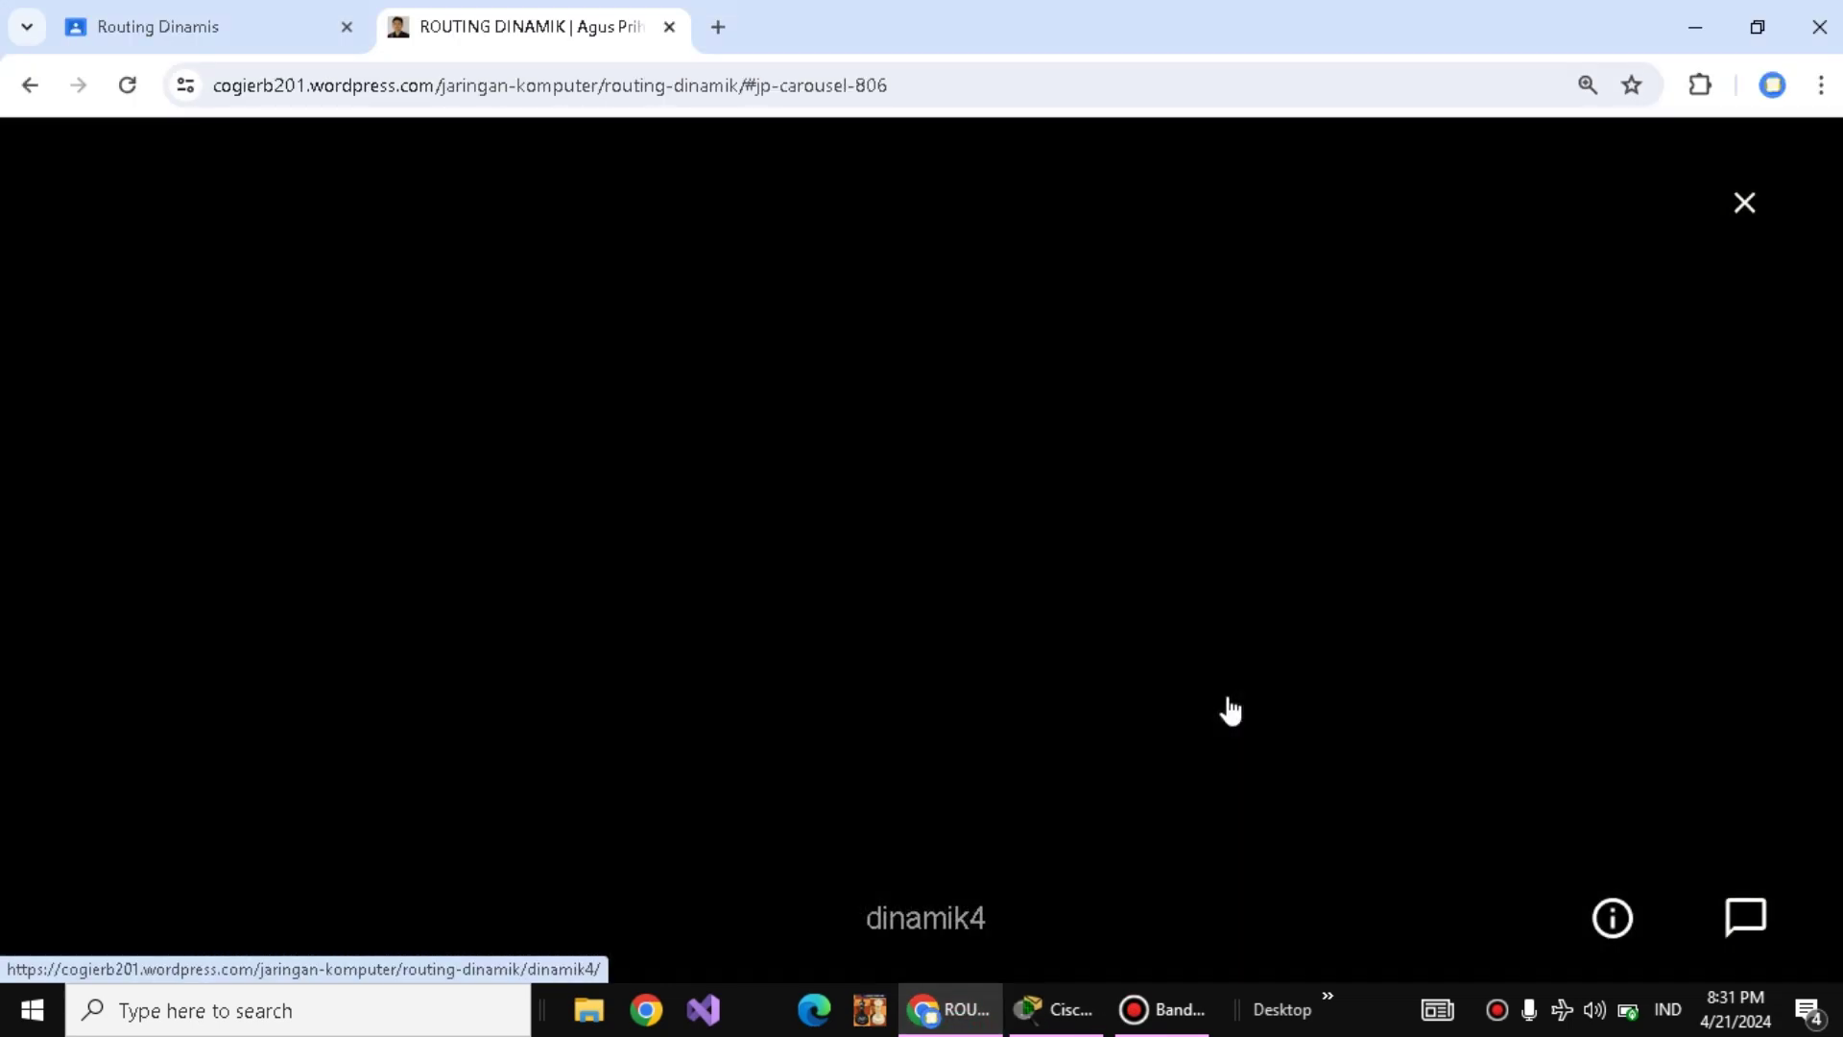
pyautogui.click(1739, 201)
pyautogui.click(1699, 369)
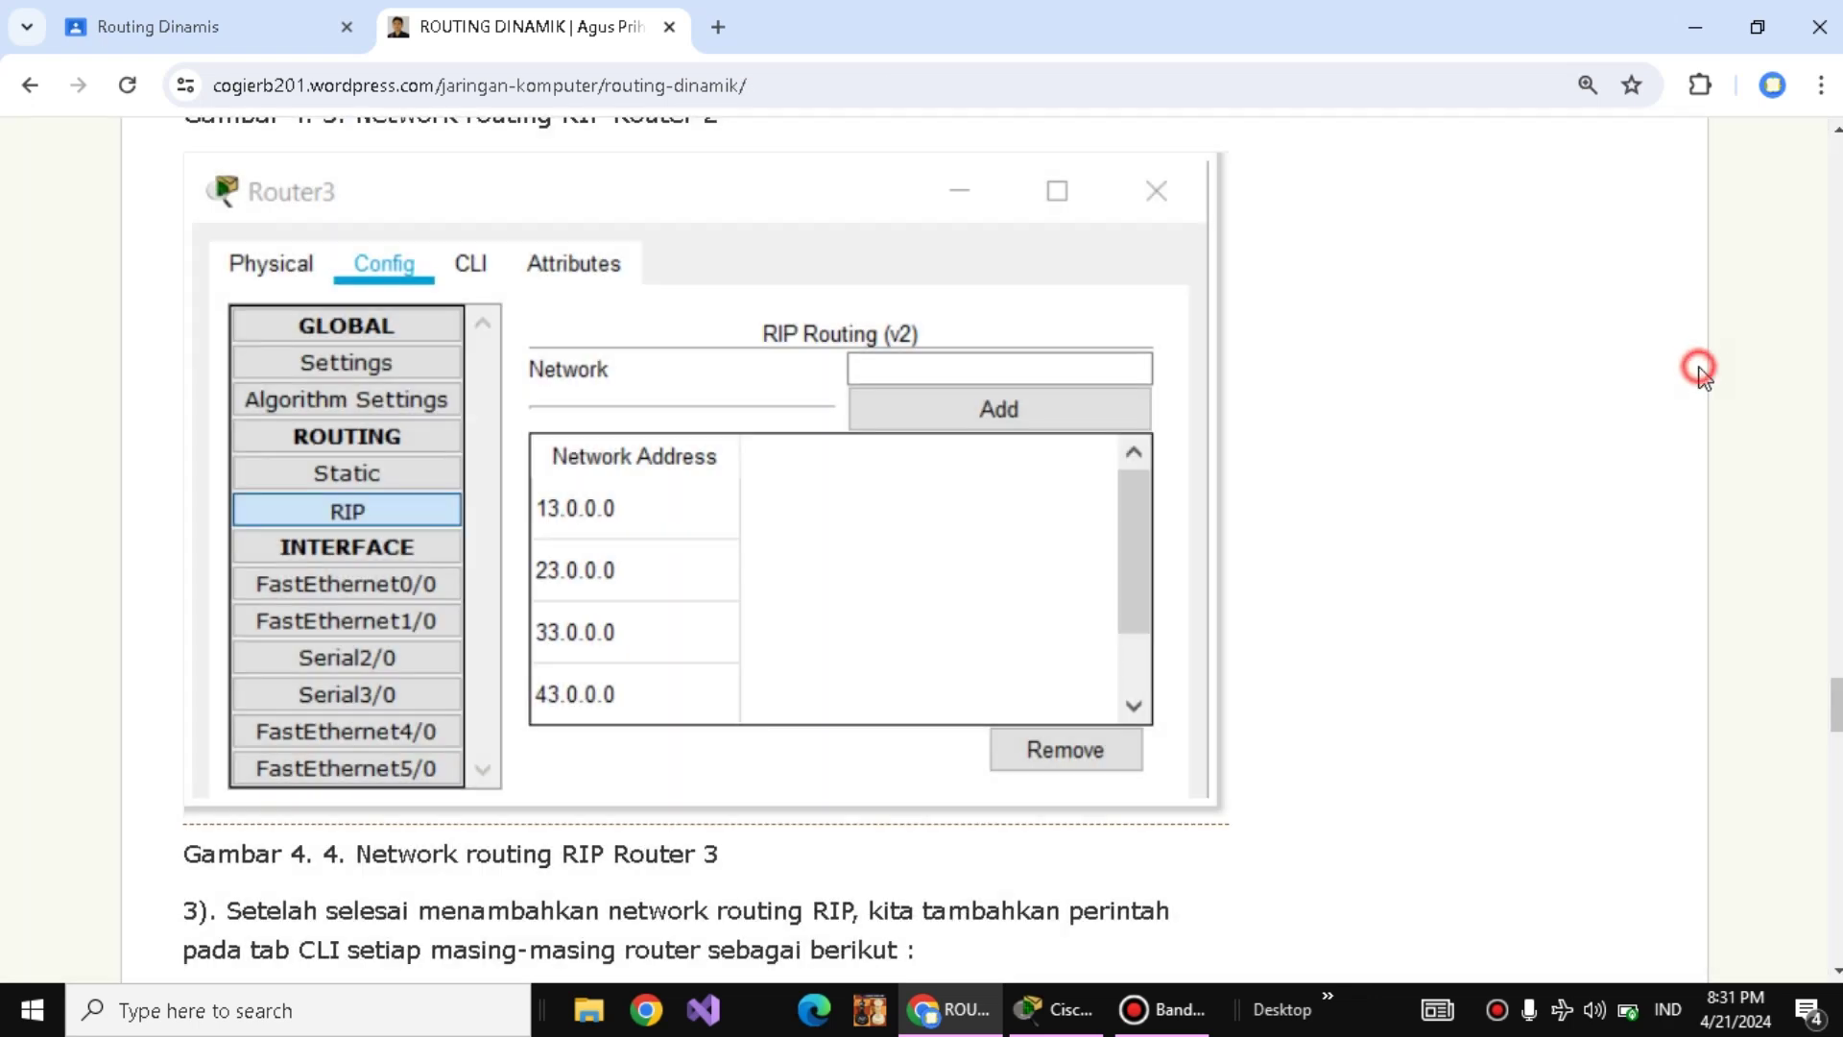
pyautogui.scroll(-3, 1701, 375)
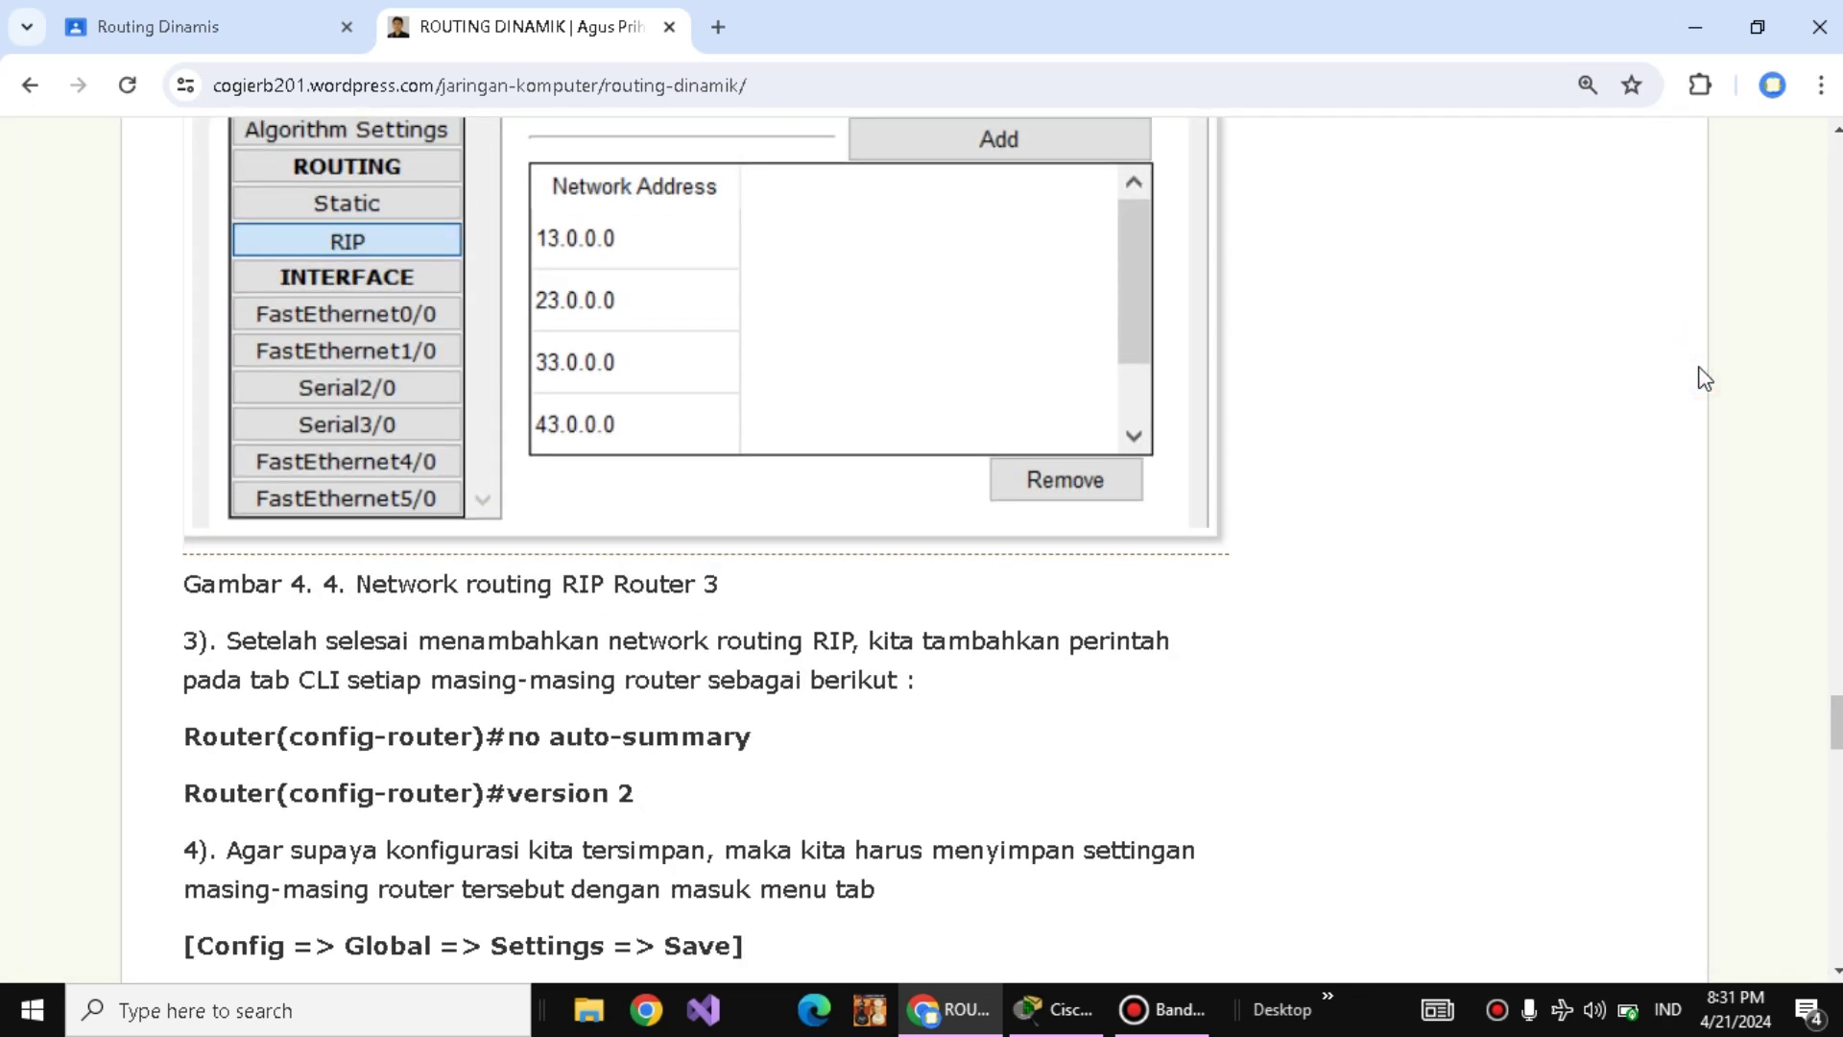
pyautogui.scroll(-1, 1704, 377)
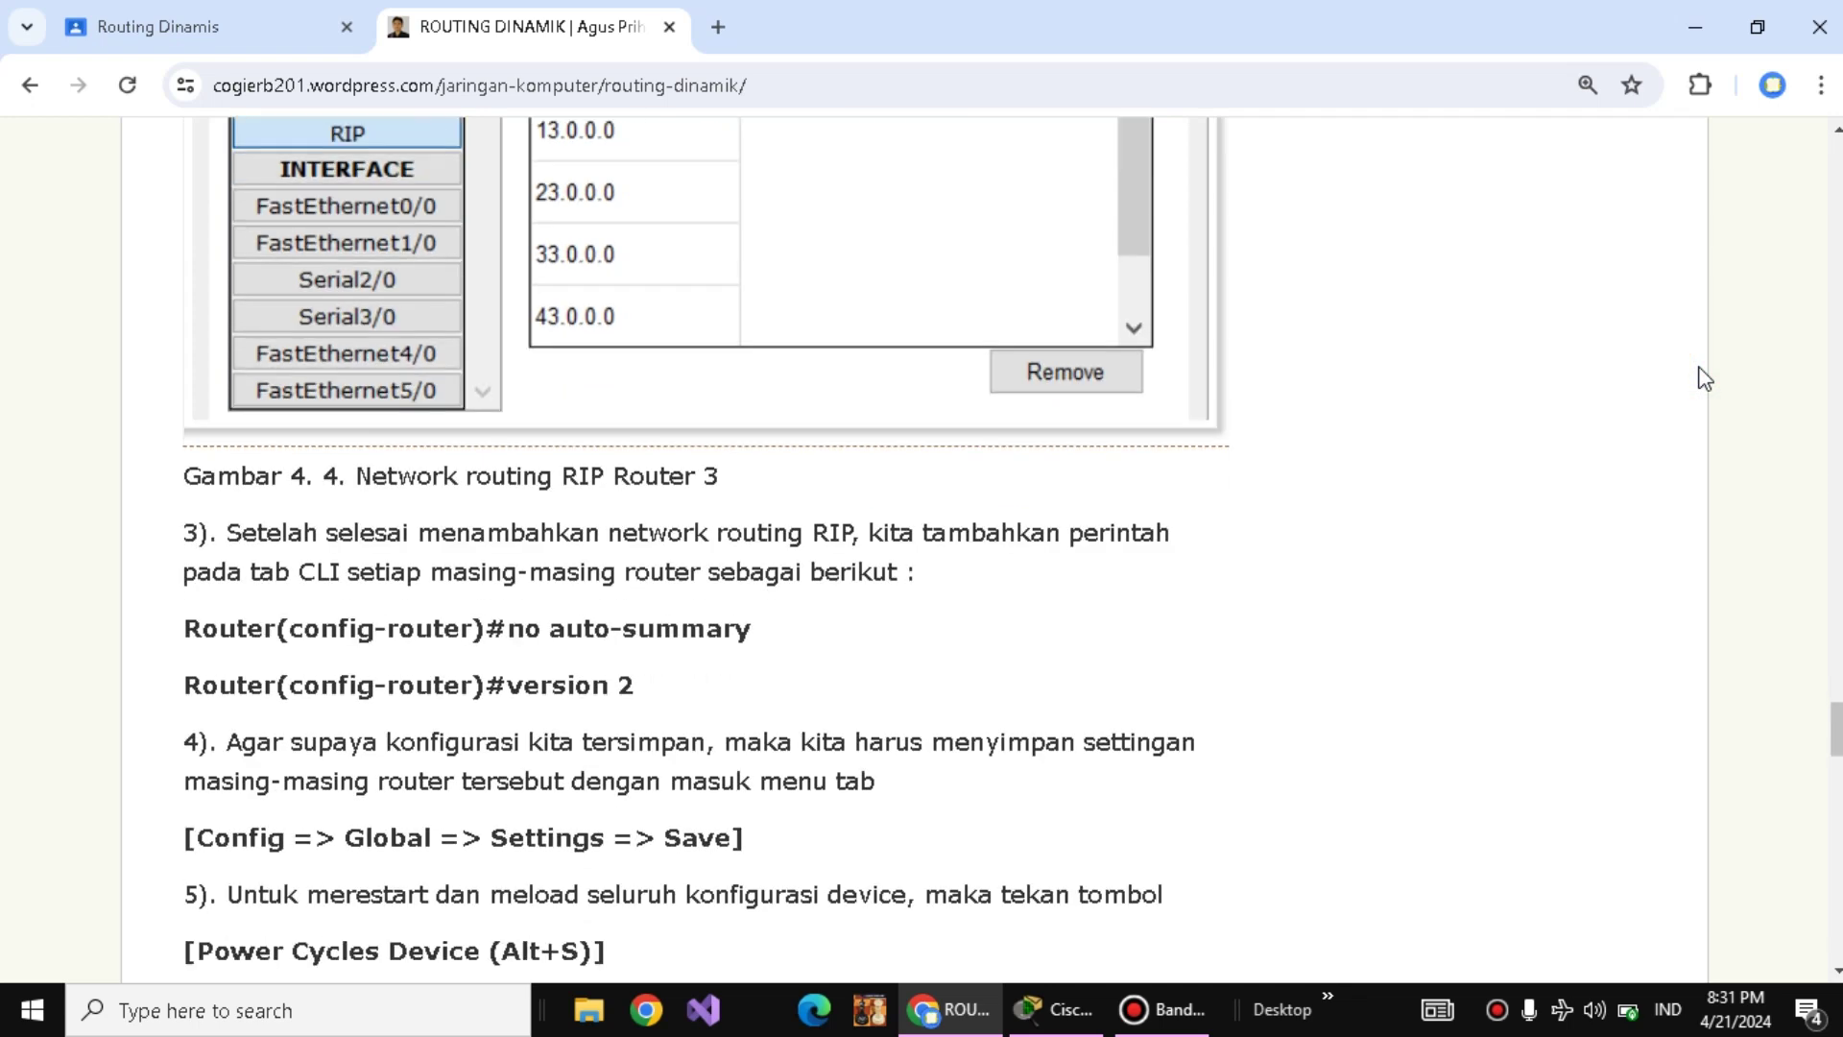
pyautogui.scroll(-1, 1704, 377)
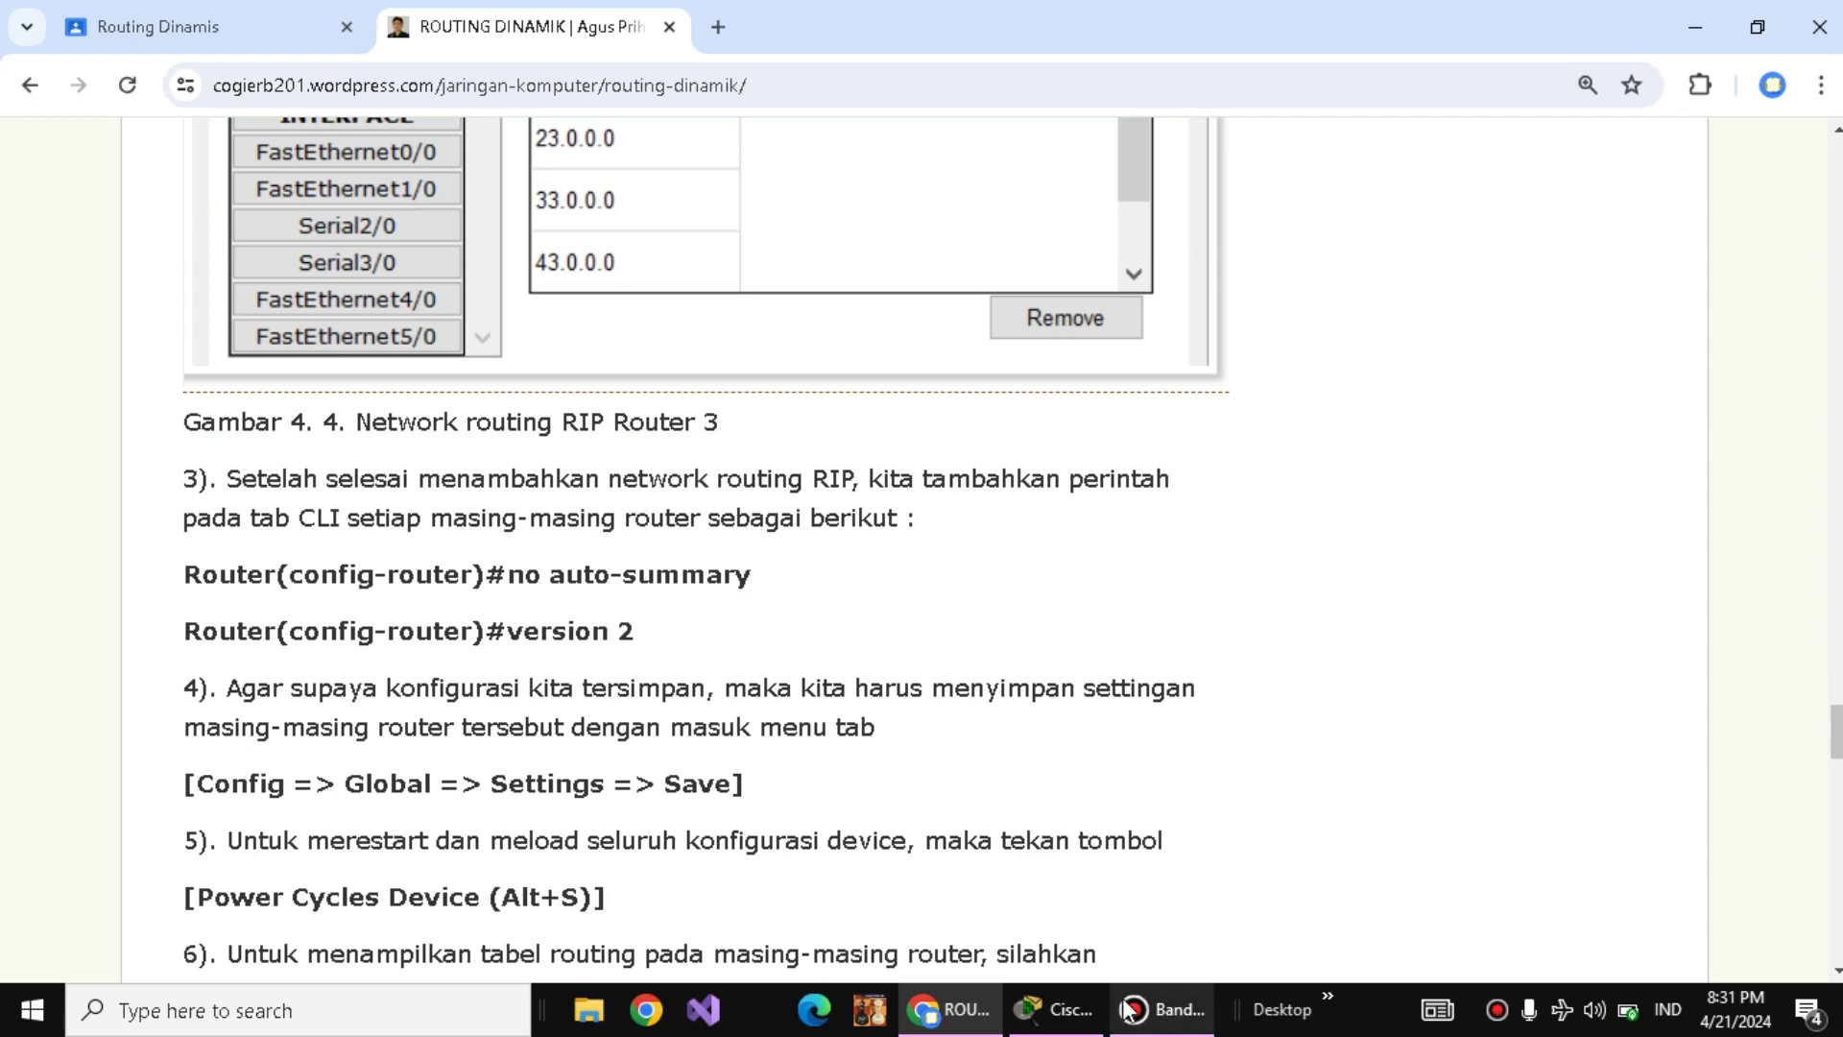
# - Switch to Packet Tracer, open Router1's command line and try entering no auto-summary in global configuration mode
pyautogui.click(1070, 1013)
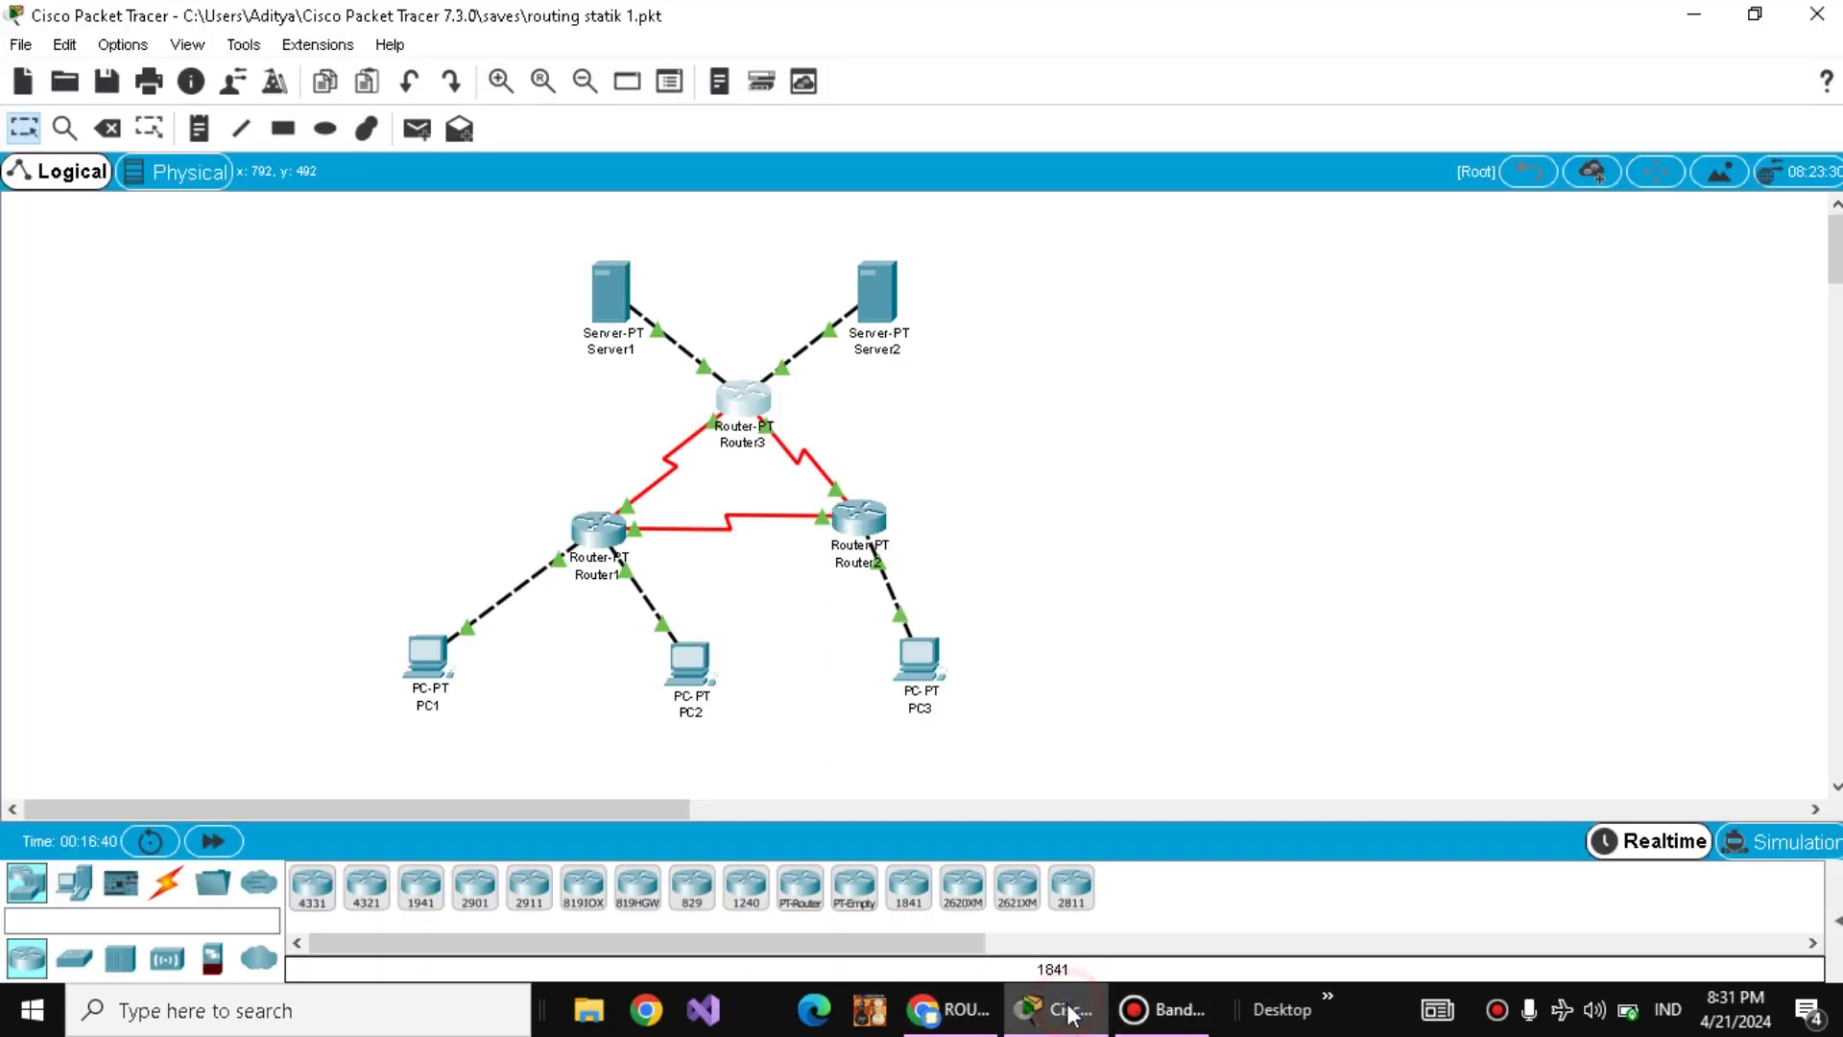
pyautogui.click(592, 530)
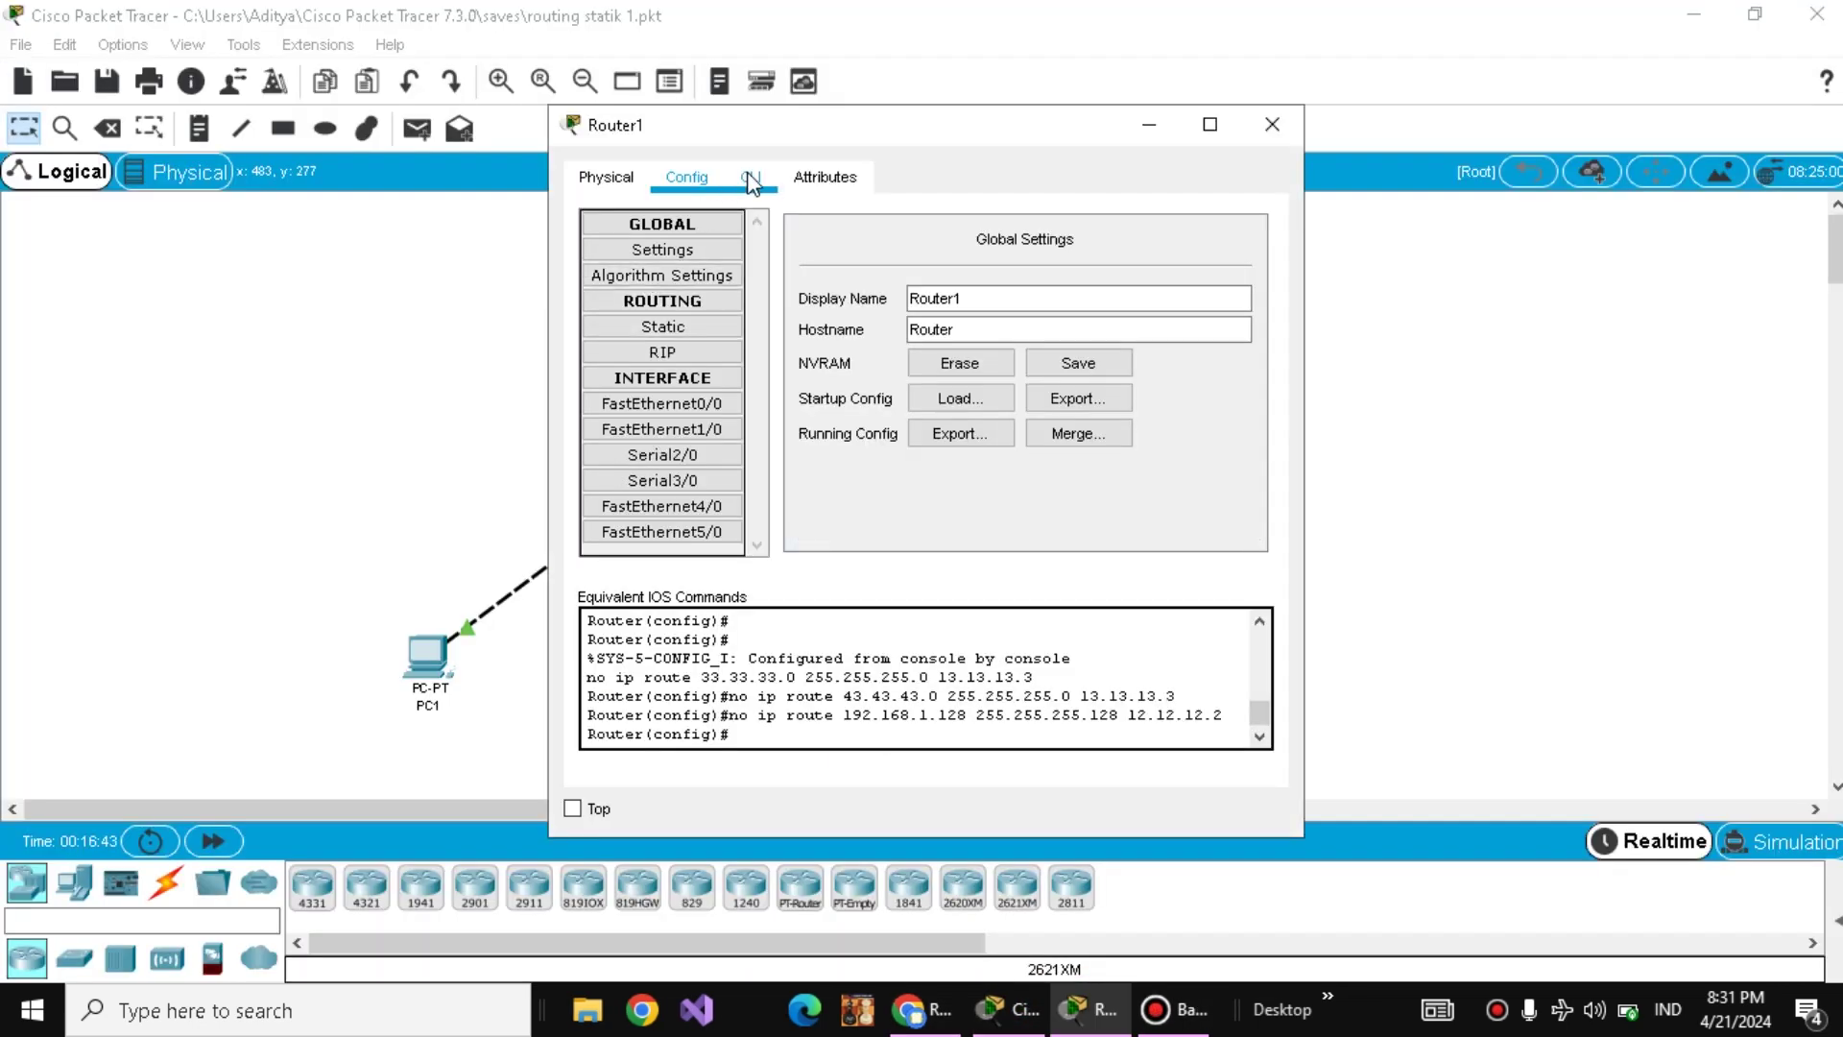
pyautogui.click(751, 177)
pyautogui.click(893, 692)
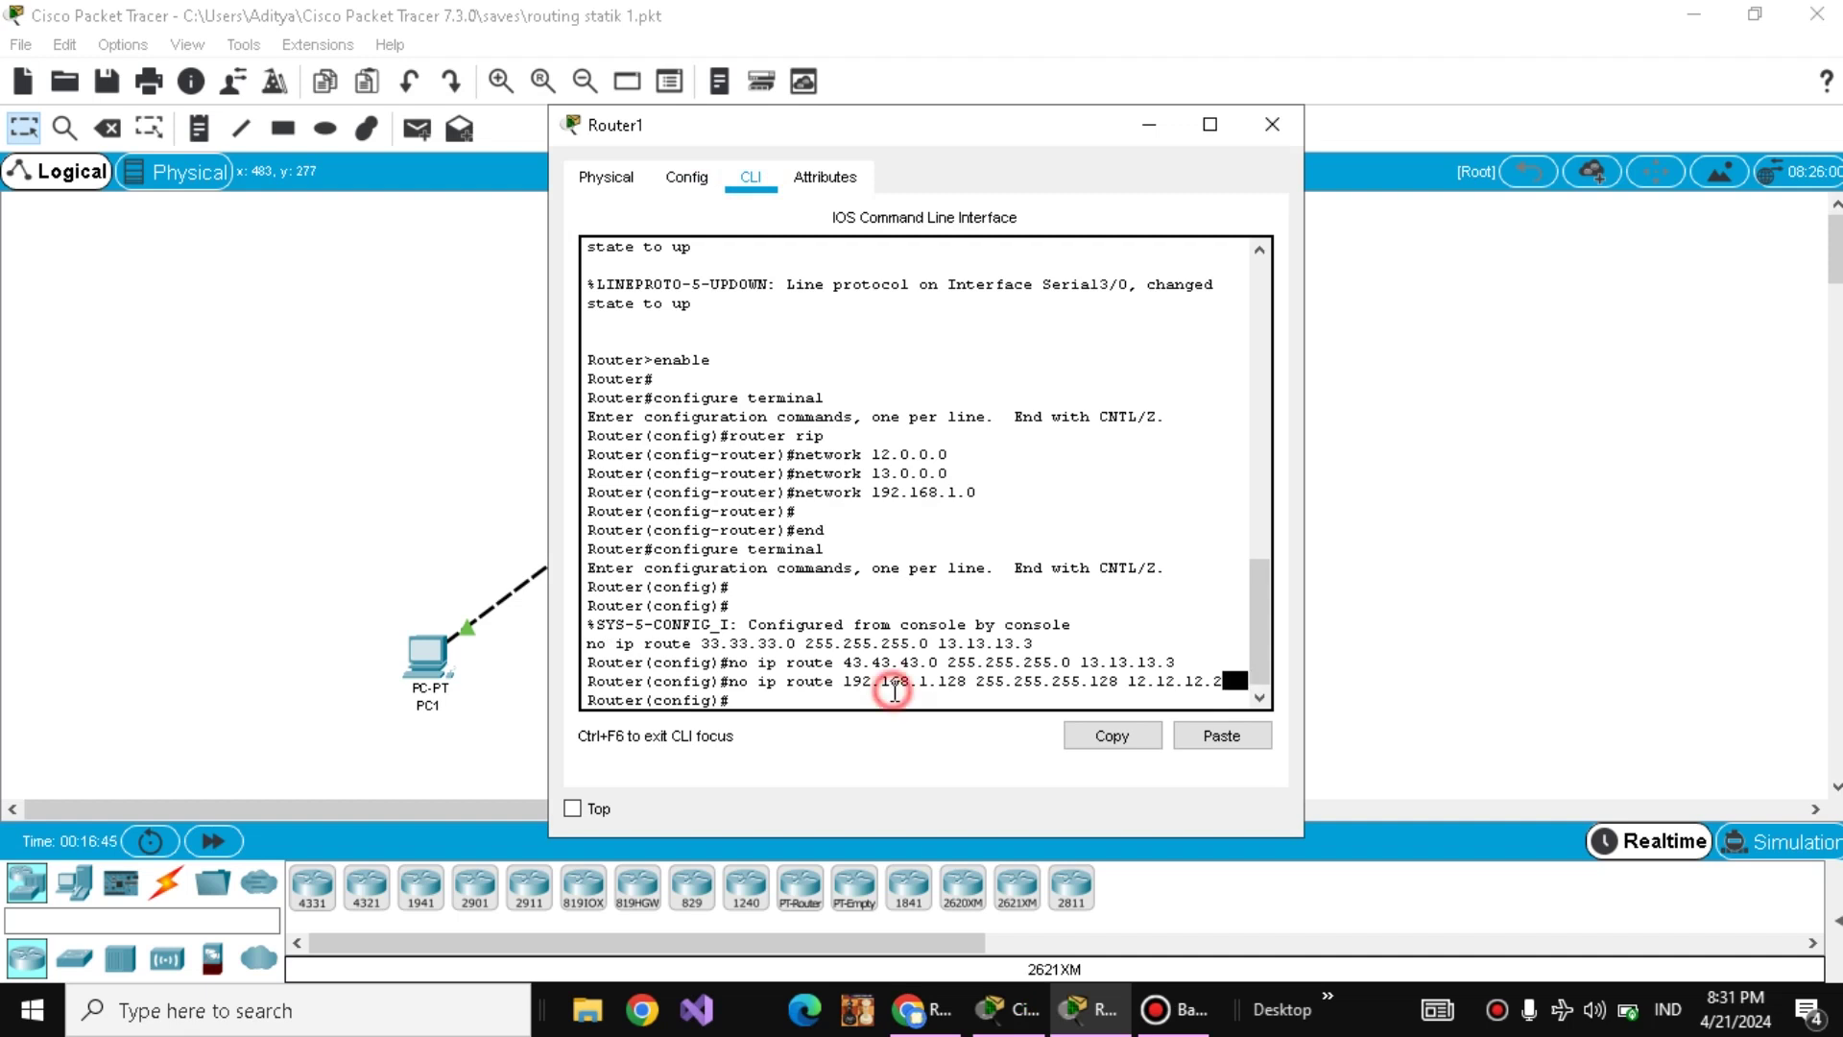
pyautogui.click(901, 701)
pyautogui.write('no auto-summary')
pyautogui.press('Return')
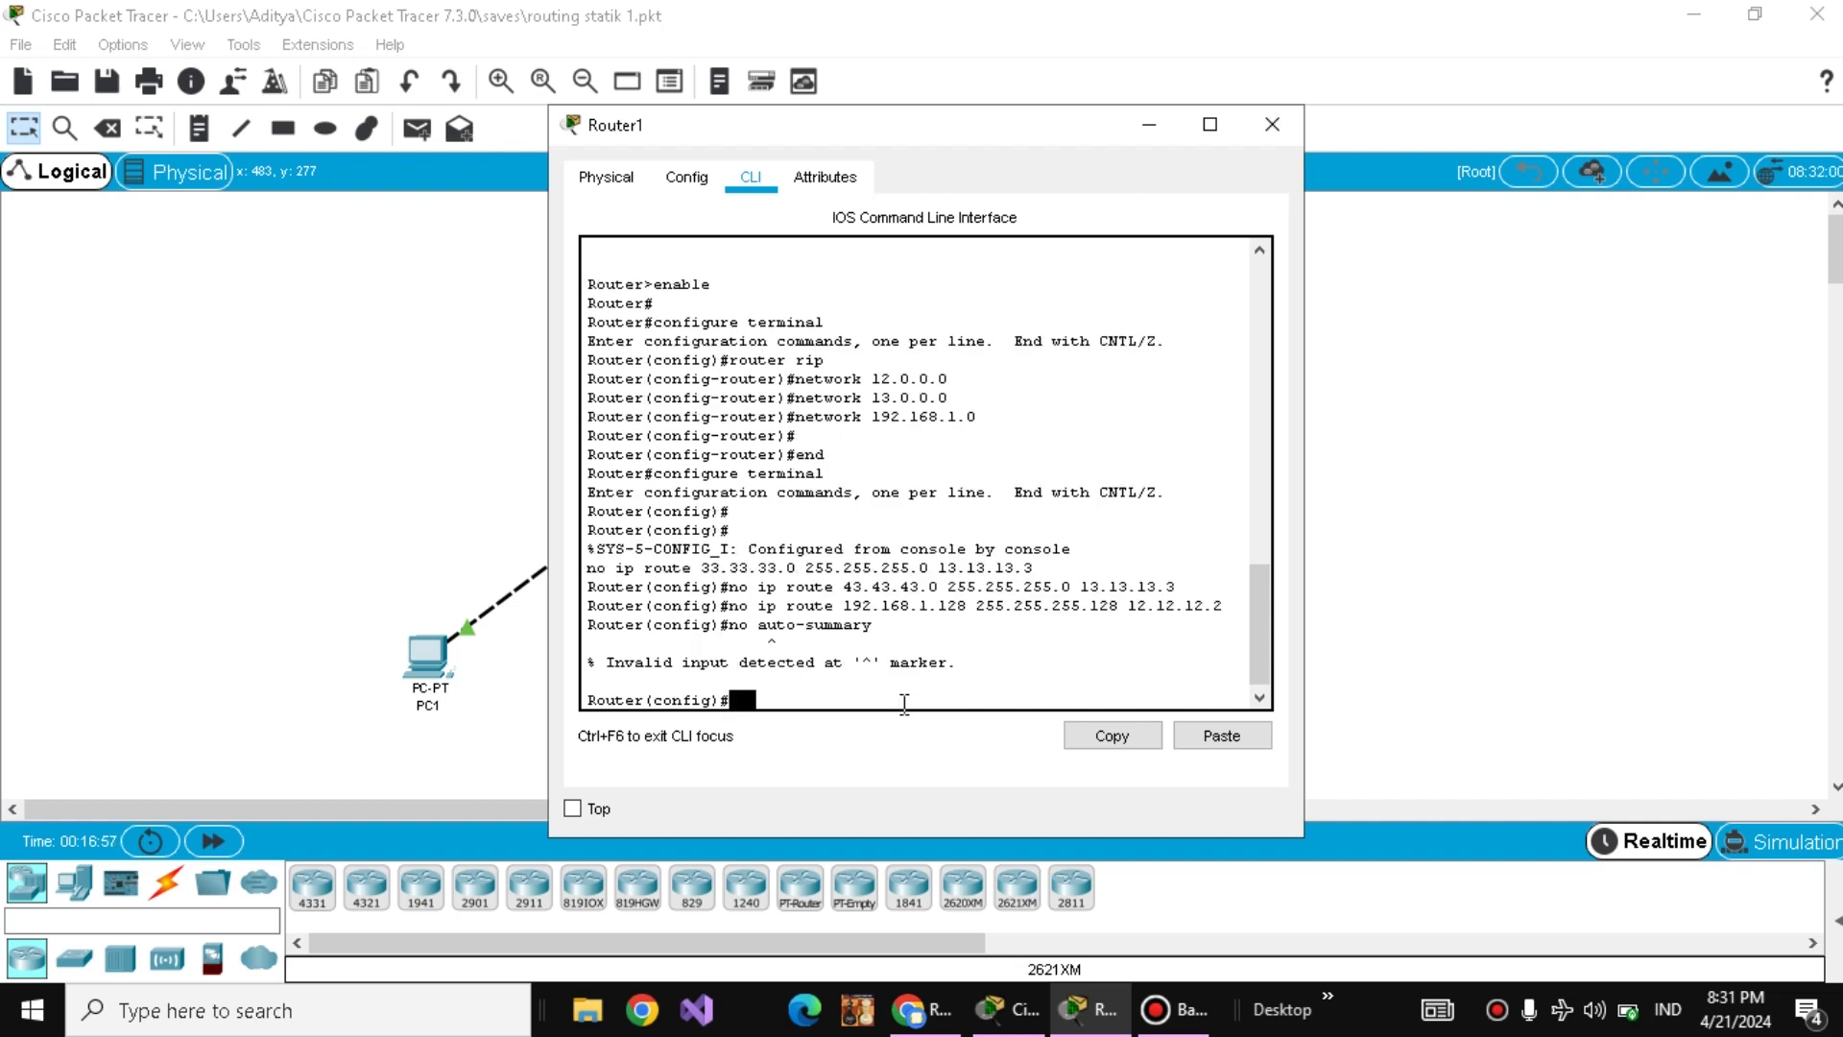
# - Enter Router1's RIP configuration mode, disable auto-summary, set RIP to version 2 and close the router window
pyautogui.write('router rip')
pyautogui.press('Return')
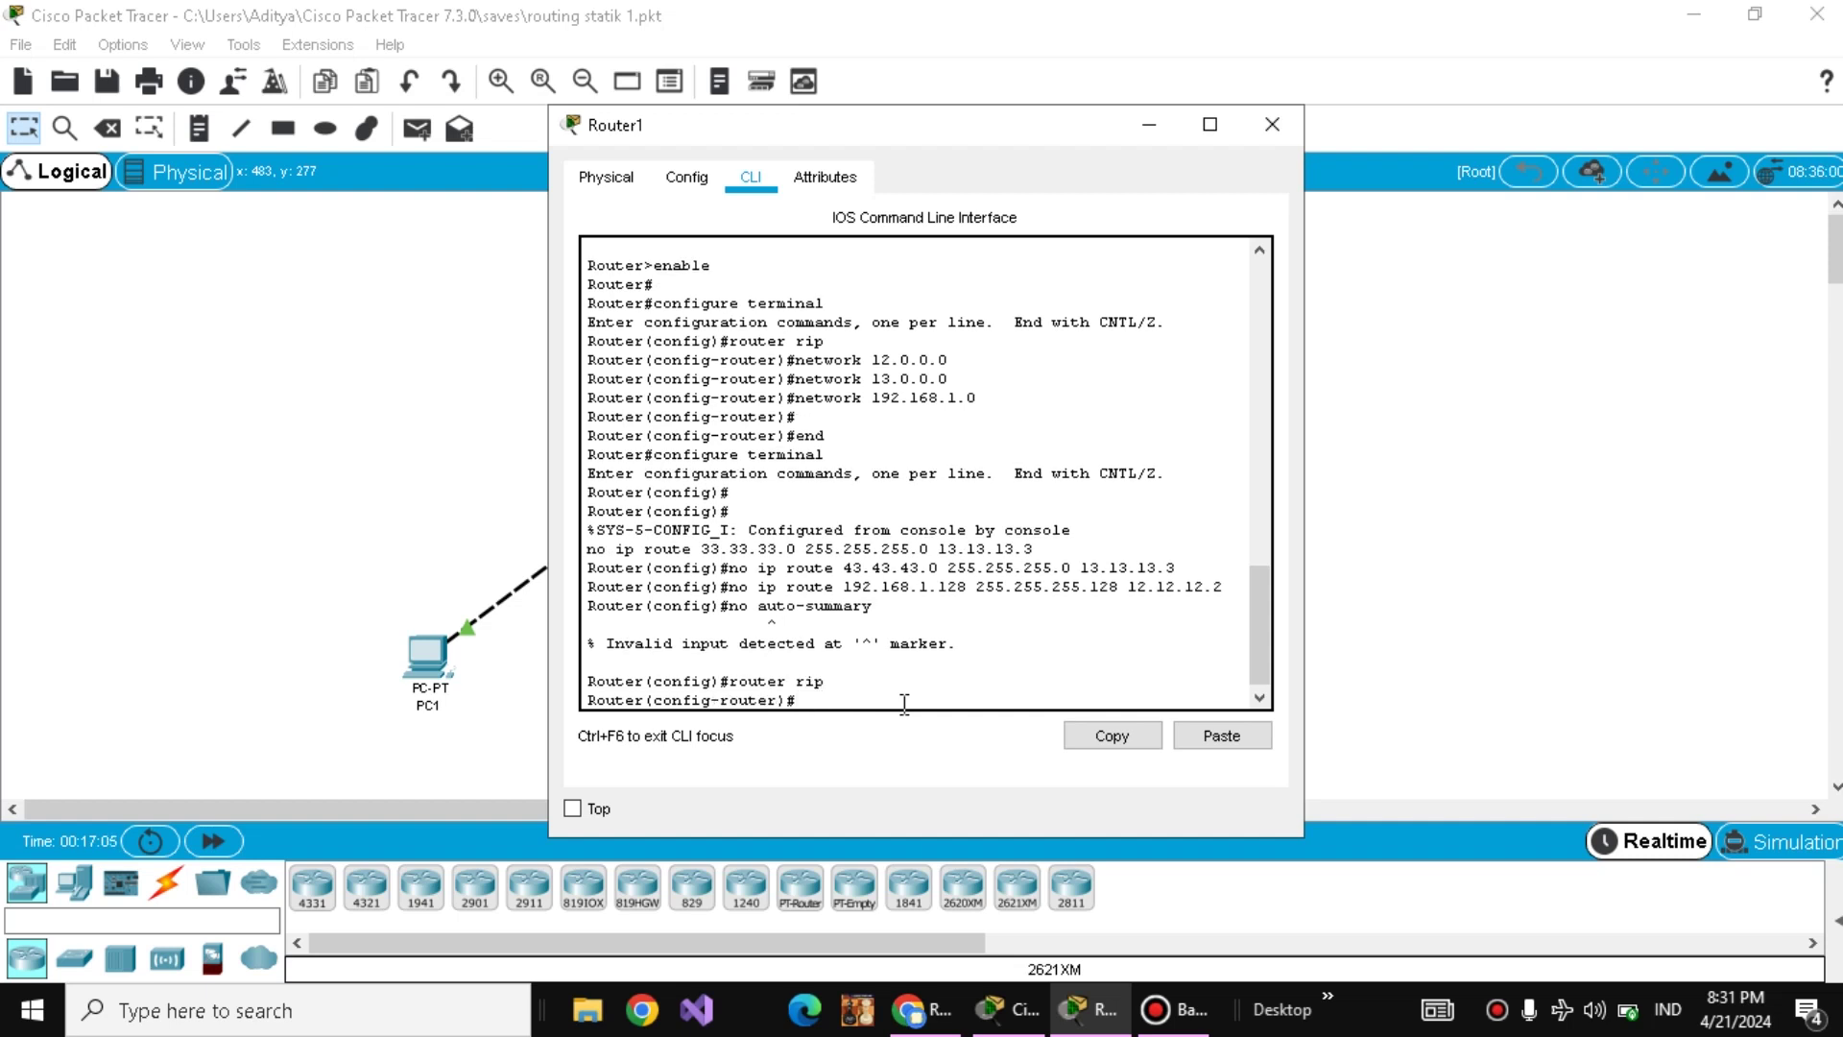
pyautogui.write('no auto-summary')
pyautogui.press('Return')
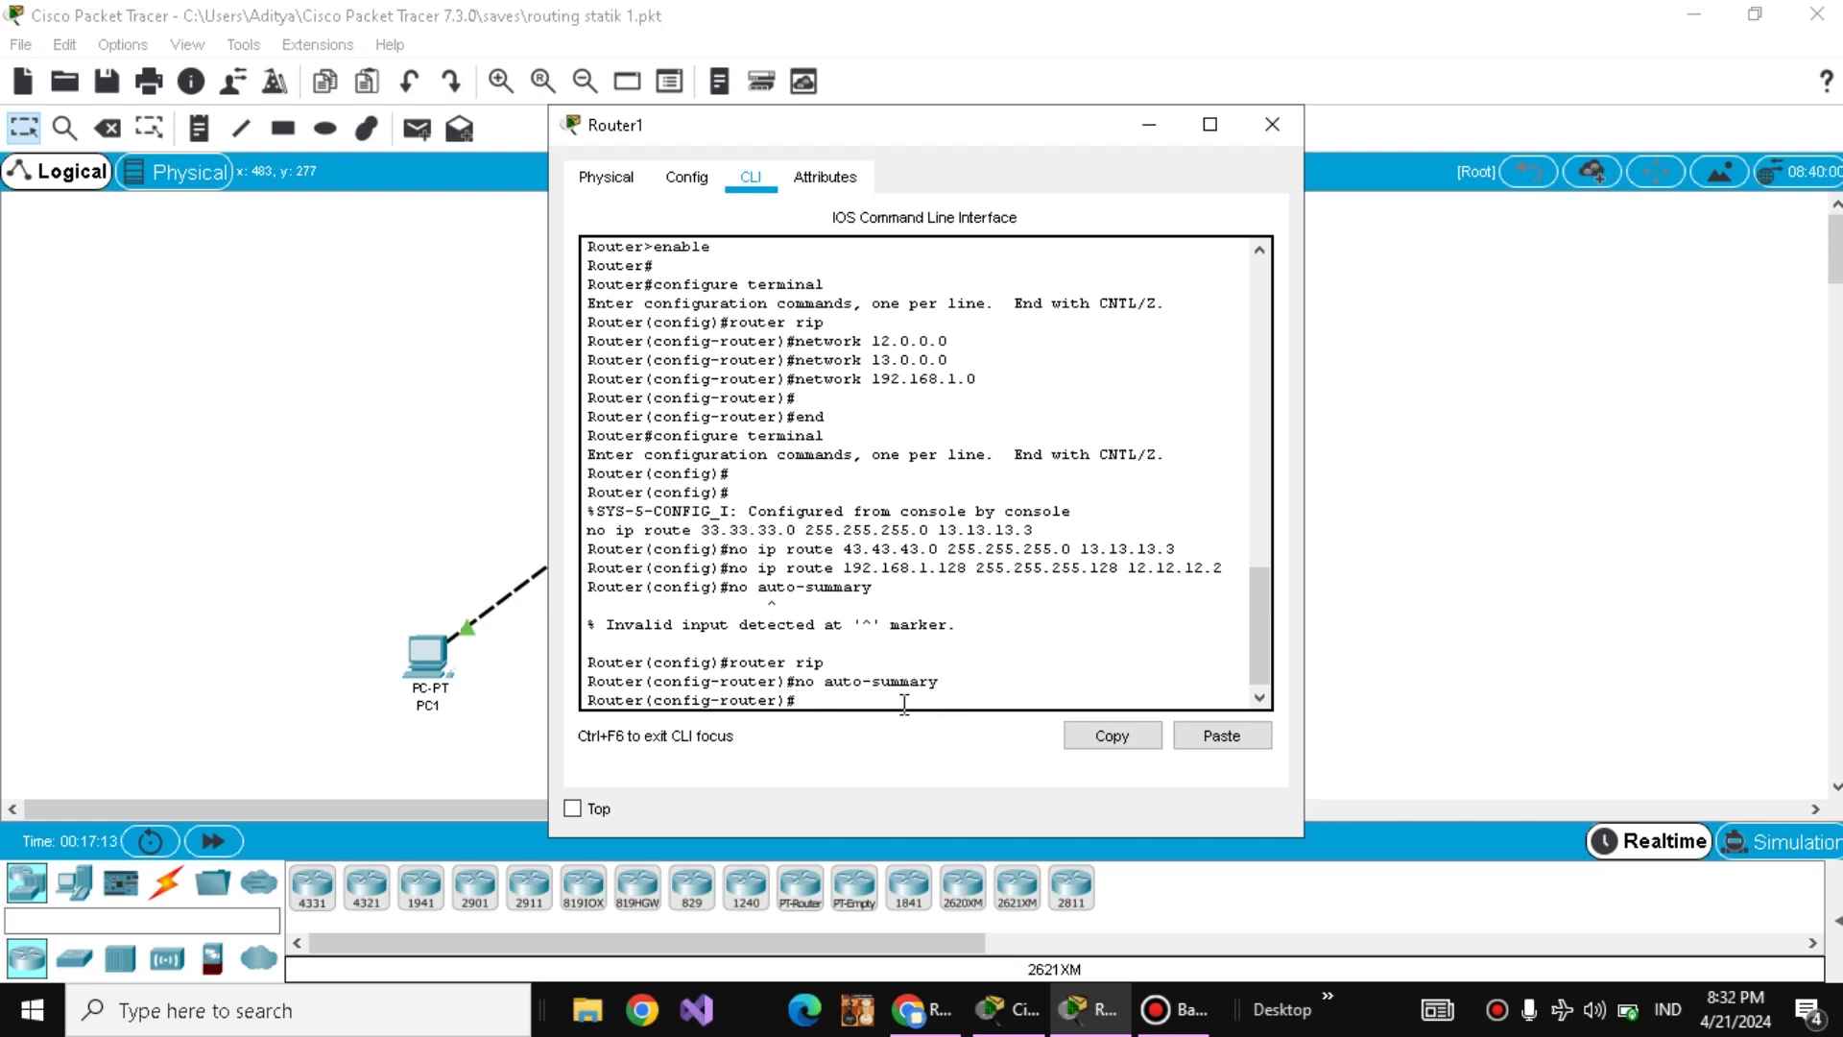
pyautogui.write('version 2')
pyautogui.press('Return')
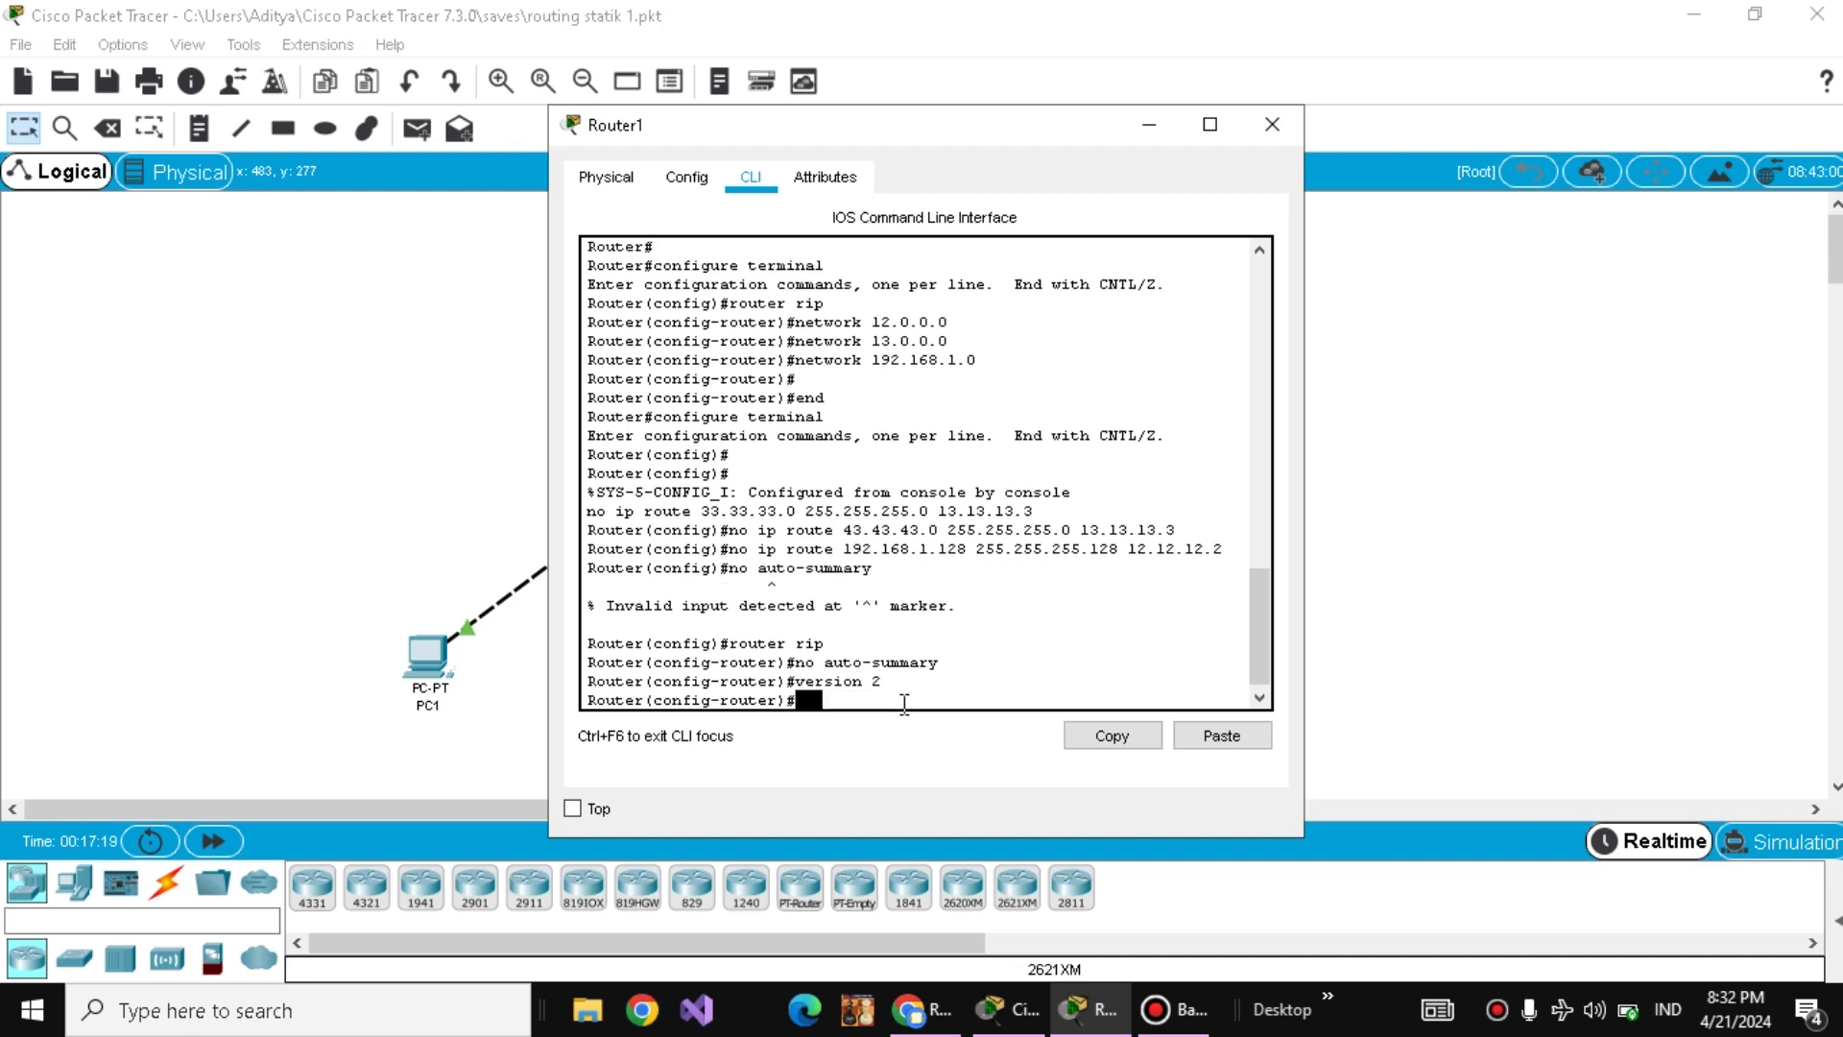
pyautogui.click(1272, 124)
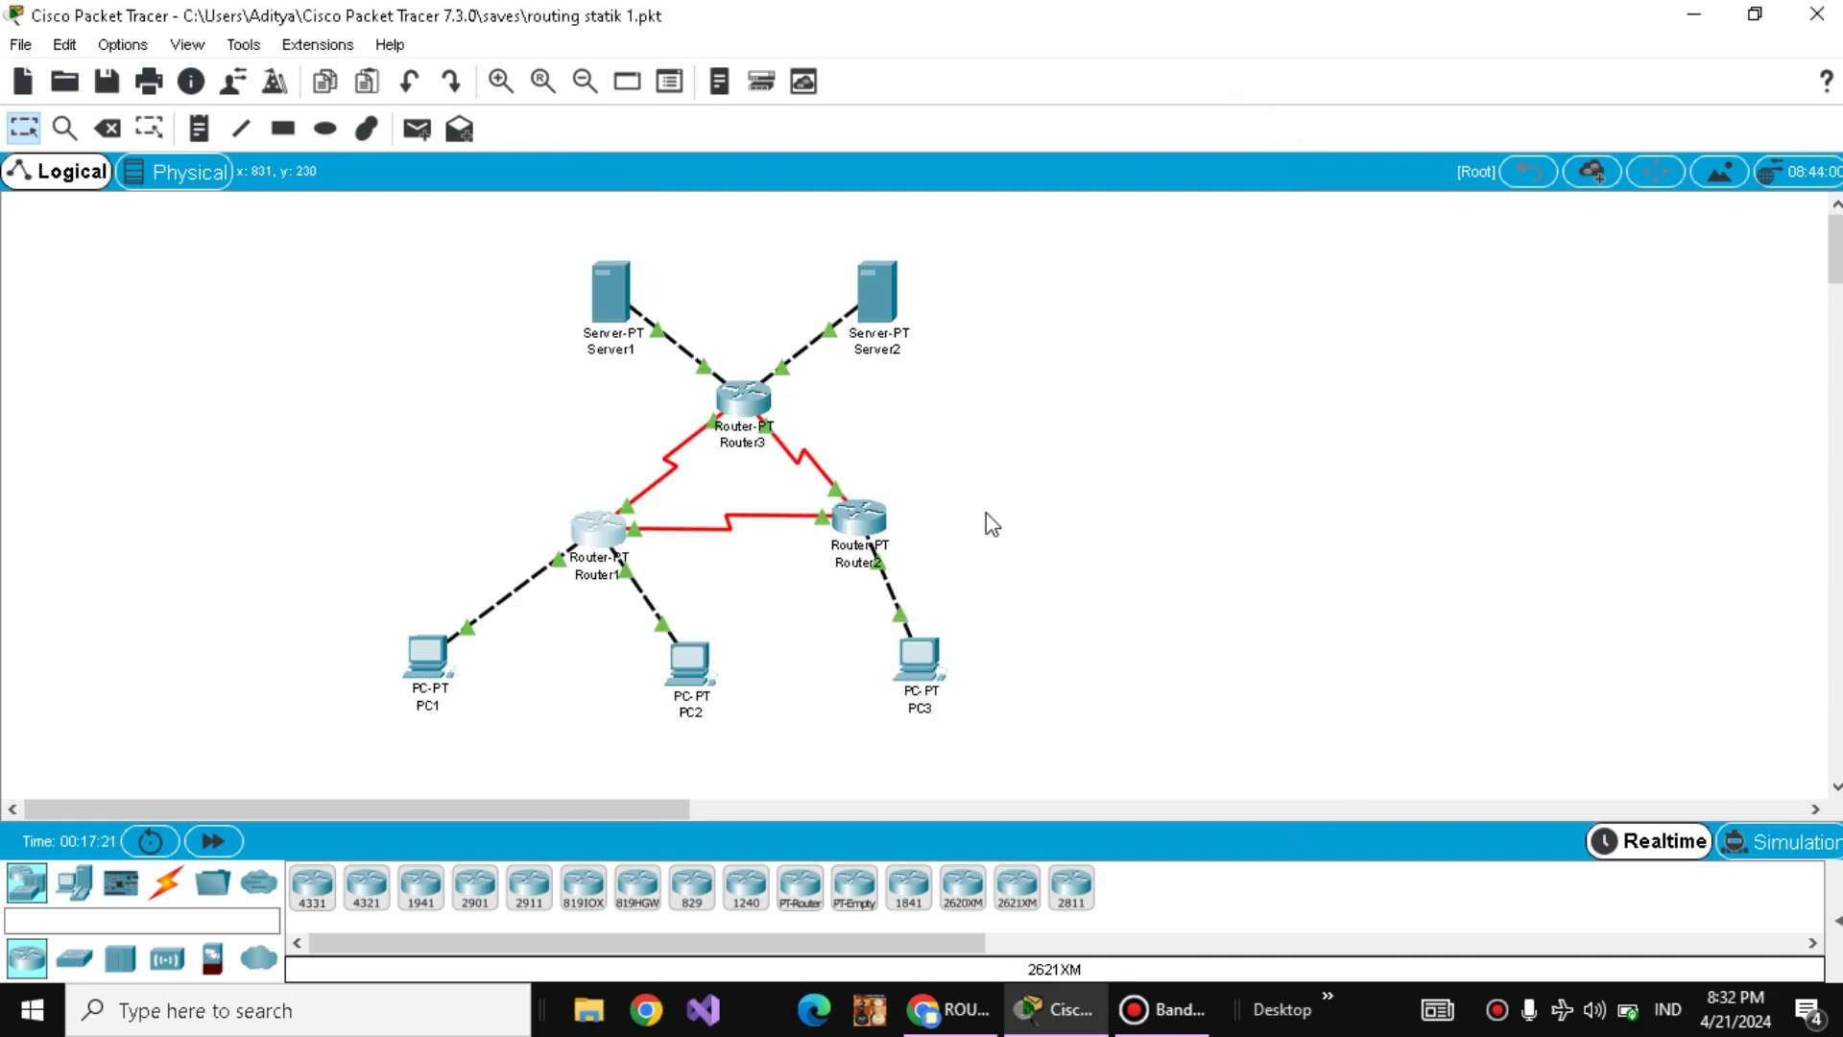
# - Disable auto-summary and set RIP to version 2 from Router2's command line, and close its window
pyautogui.doubleClick(864, 509)
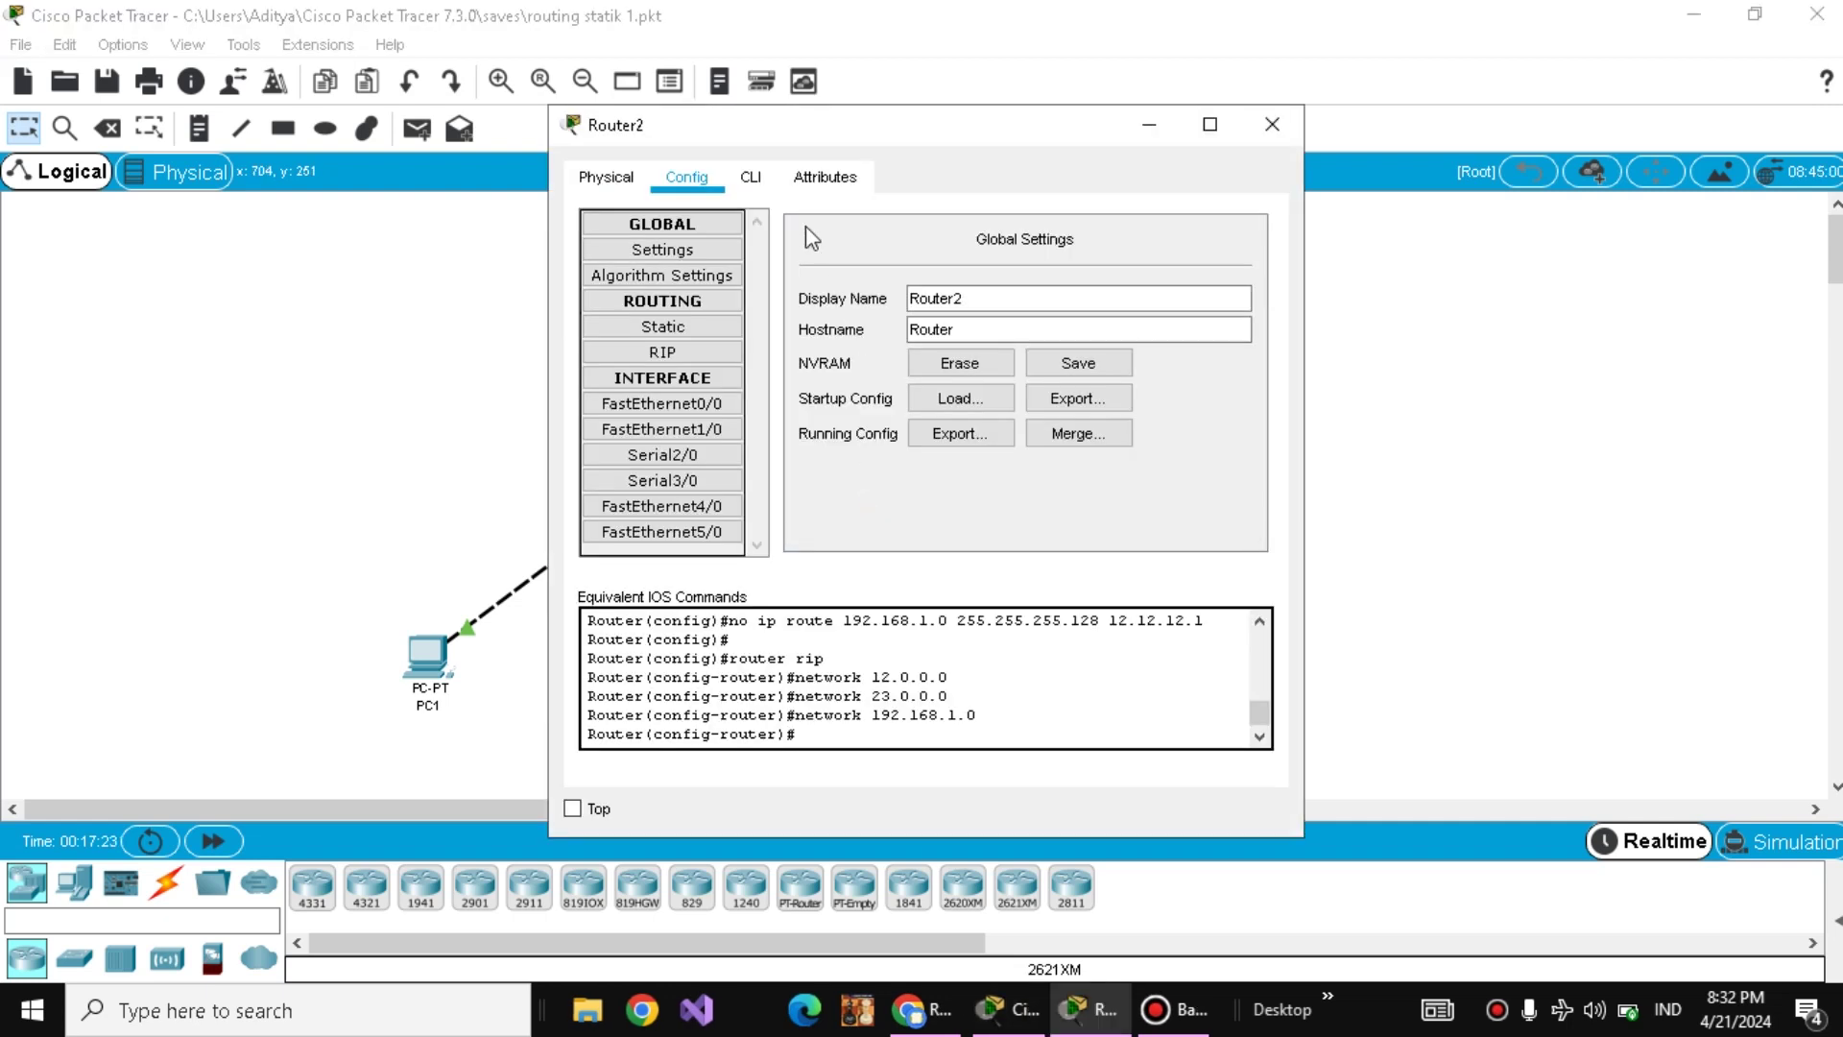
pyautogui.click(758, 182)
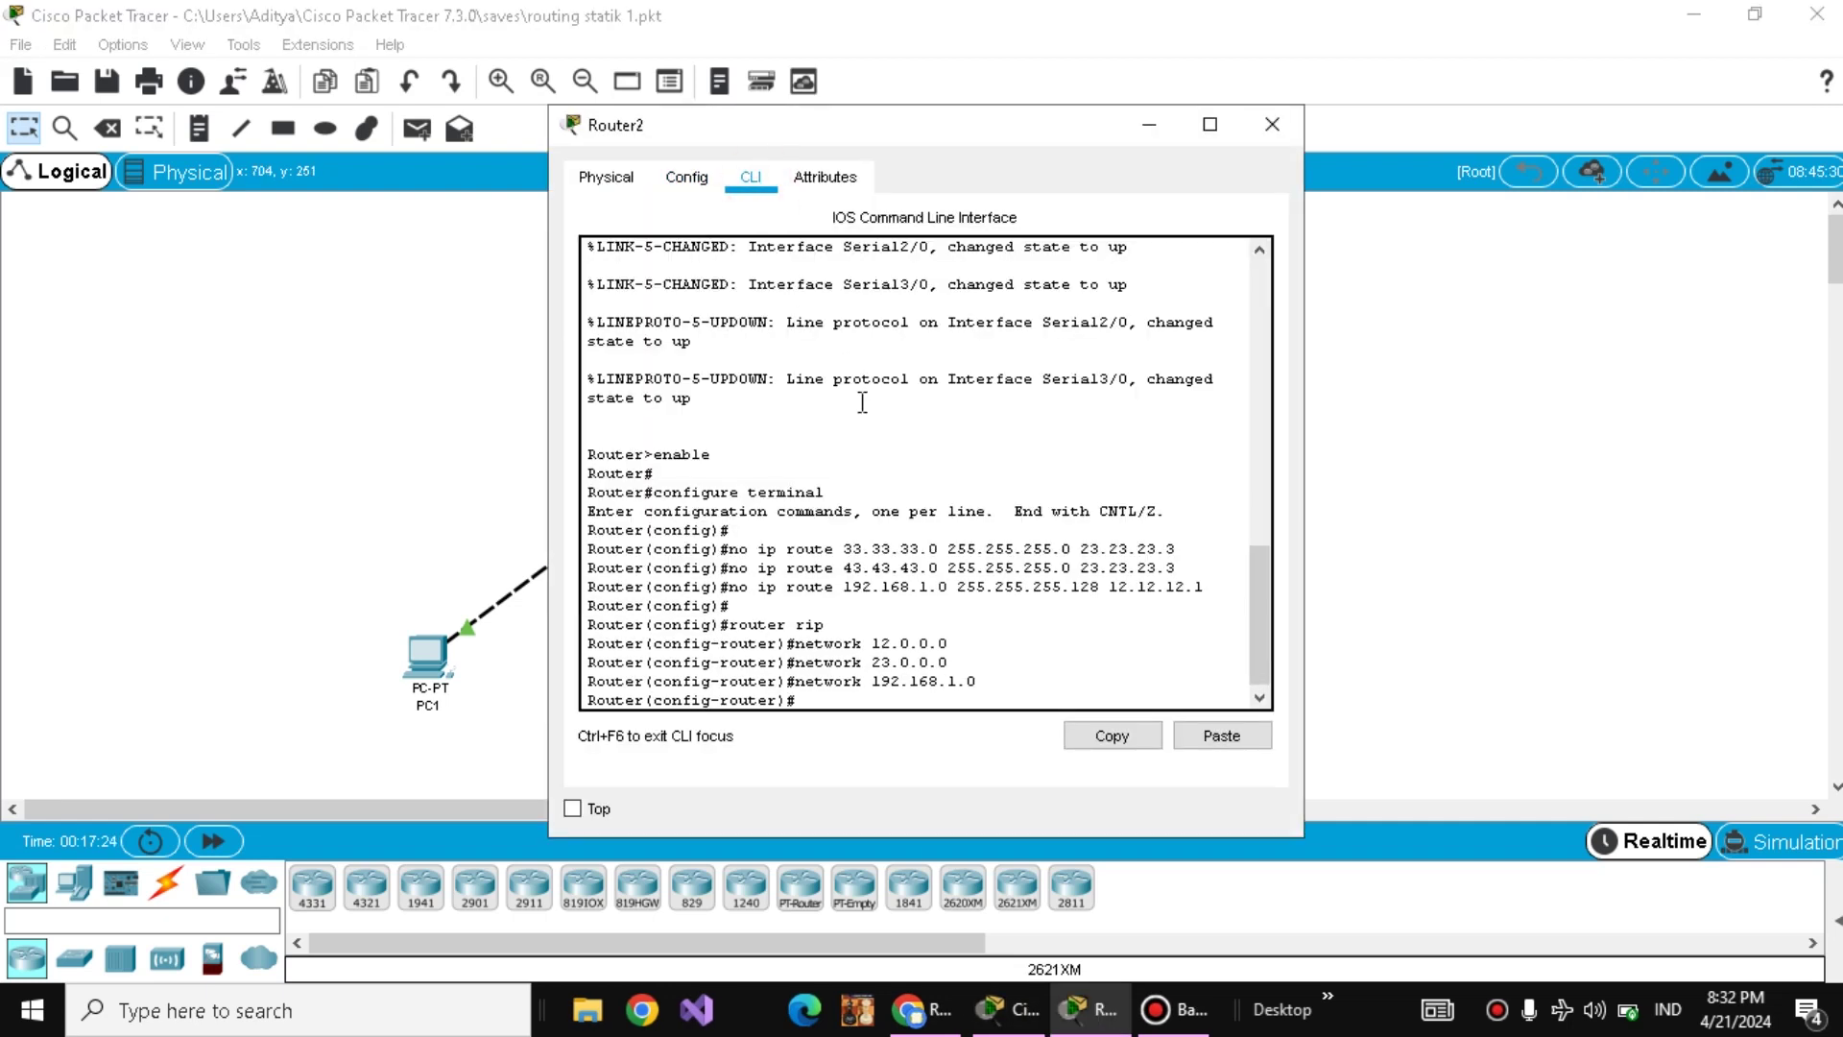
pyautogui.click(905, 693)
pyautogui.write('no auto-summary')
pyautogui.press('Return')
pyautogui.write('v')
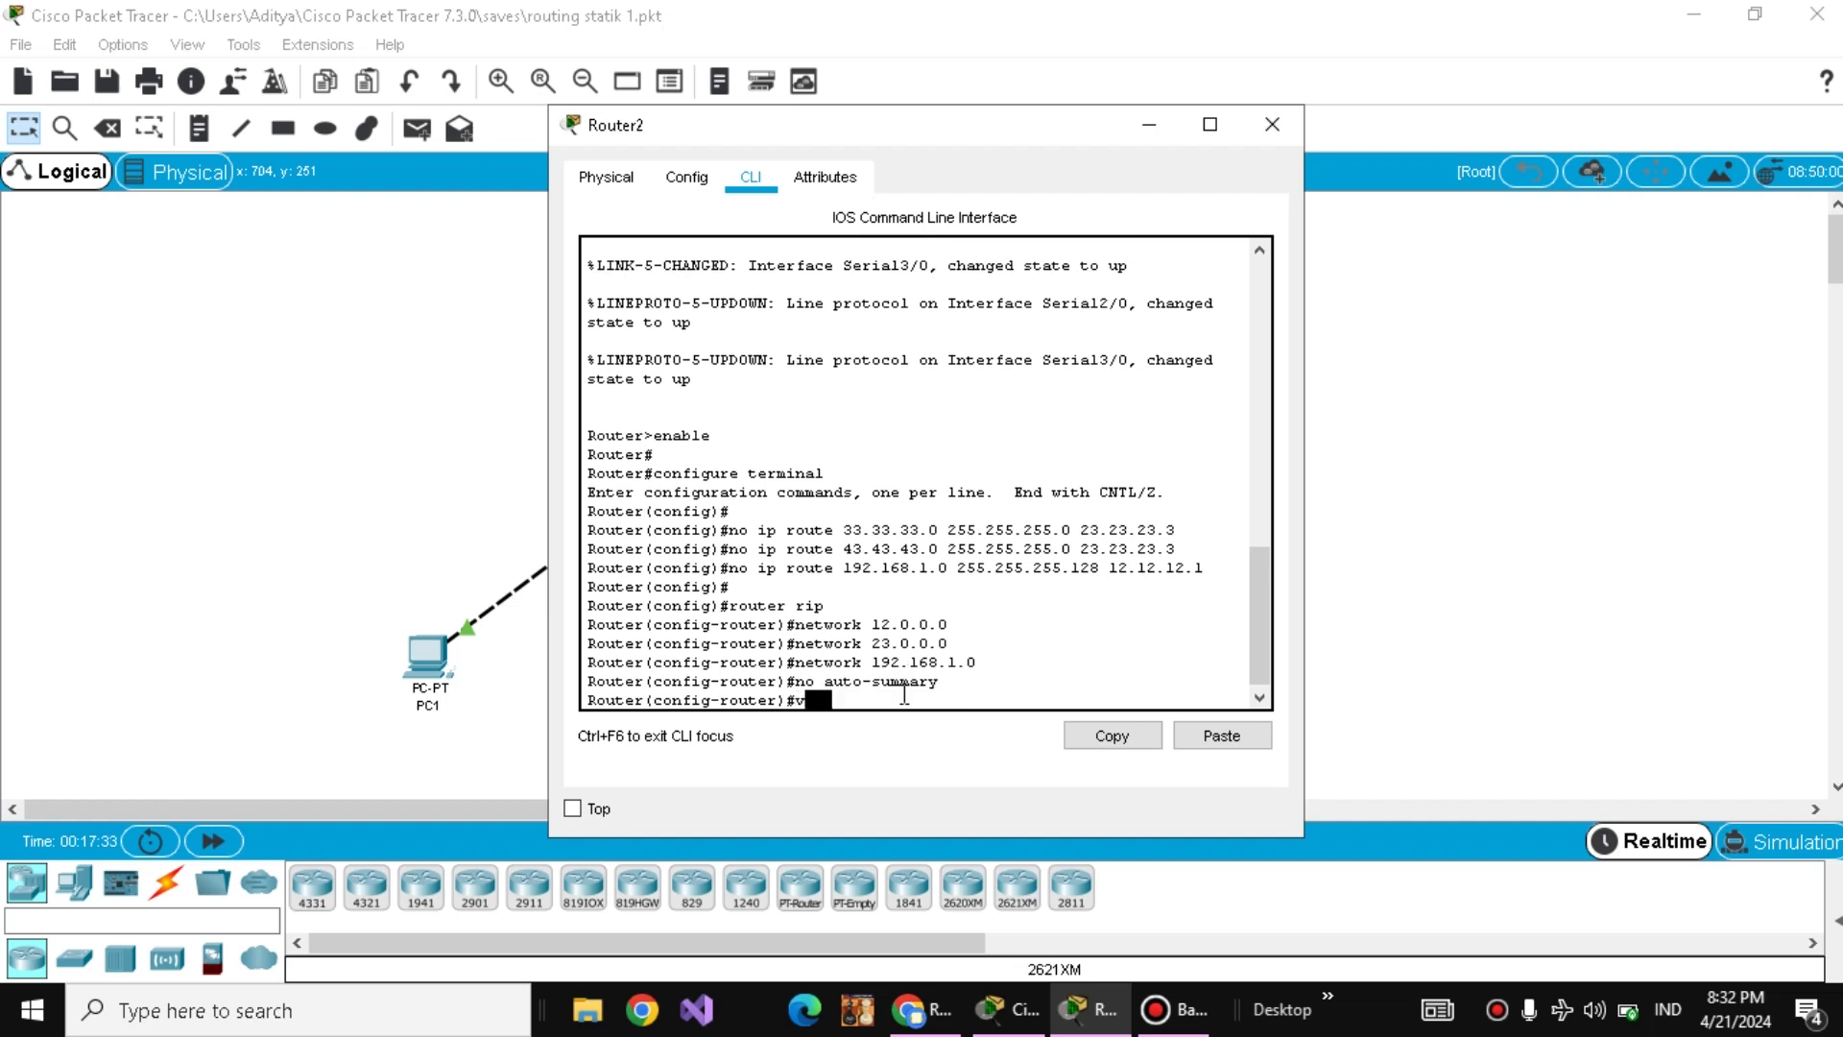
pyautogui.write('ersion 2')
pyautogui.press('Return')
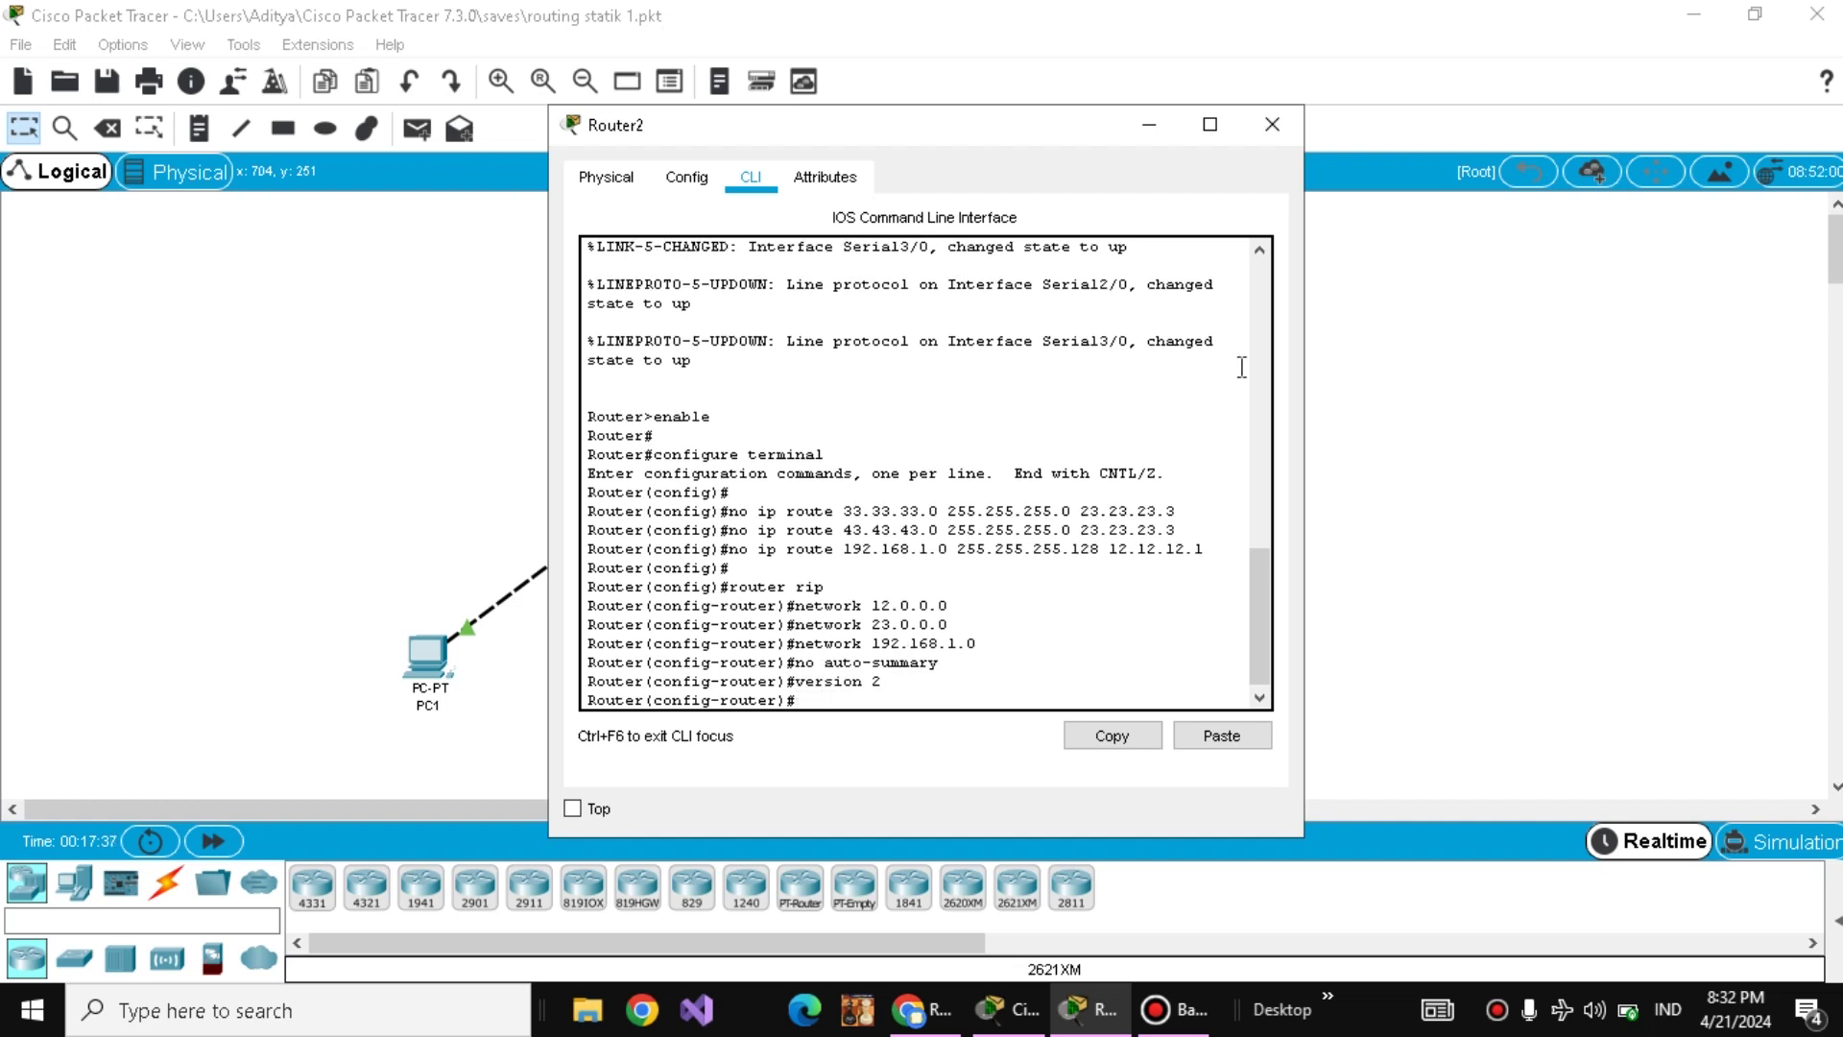
pyautogui.click(1272, 125)
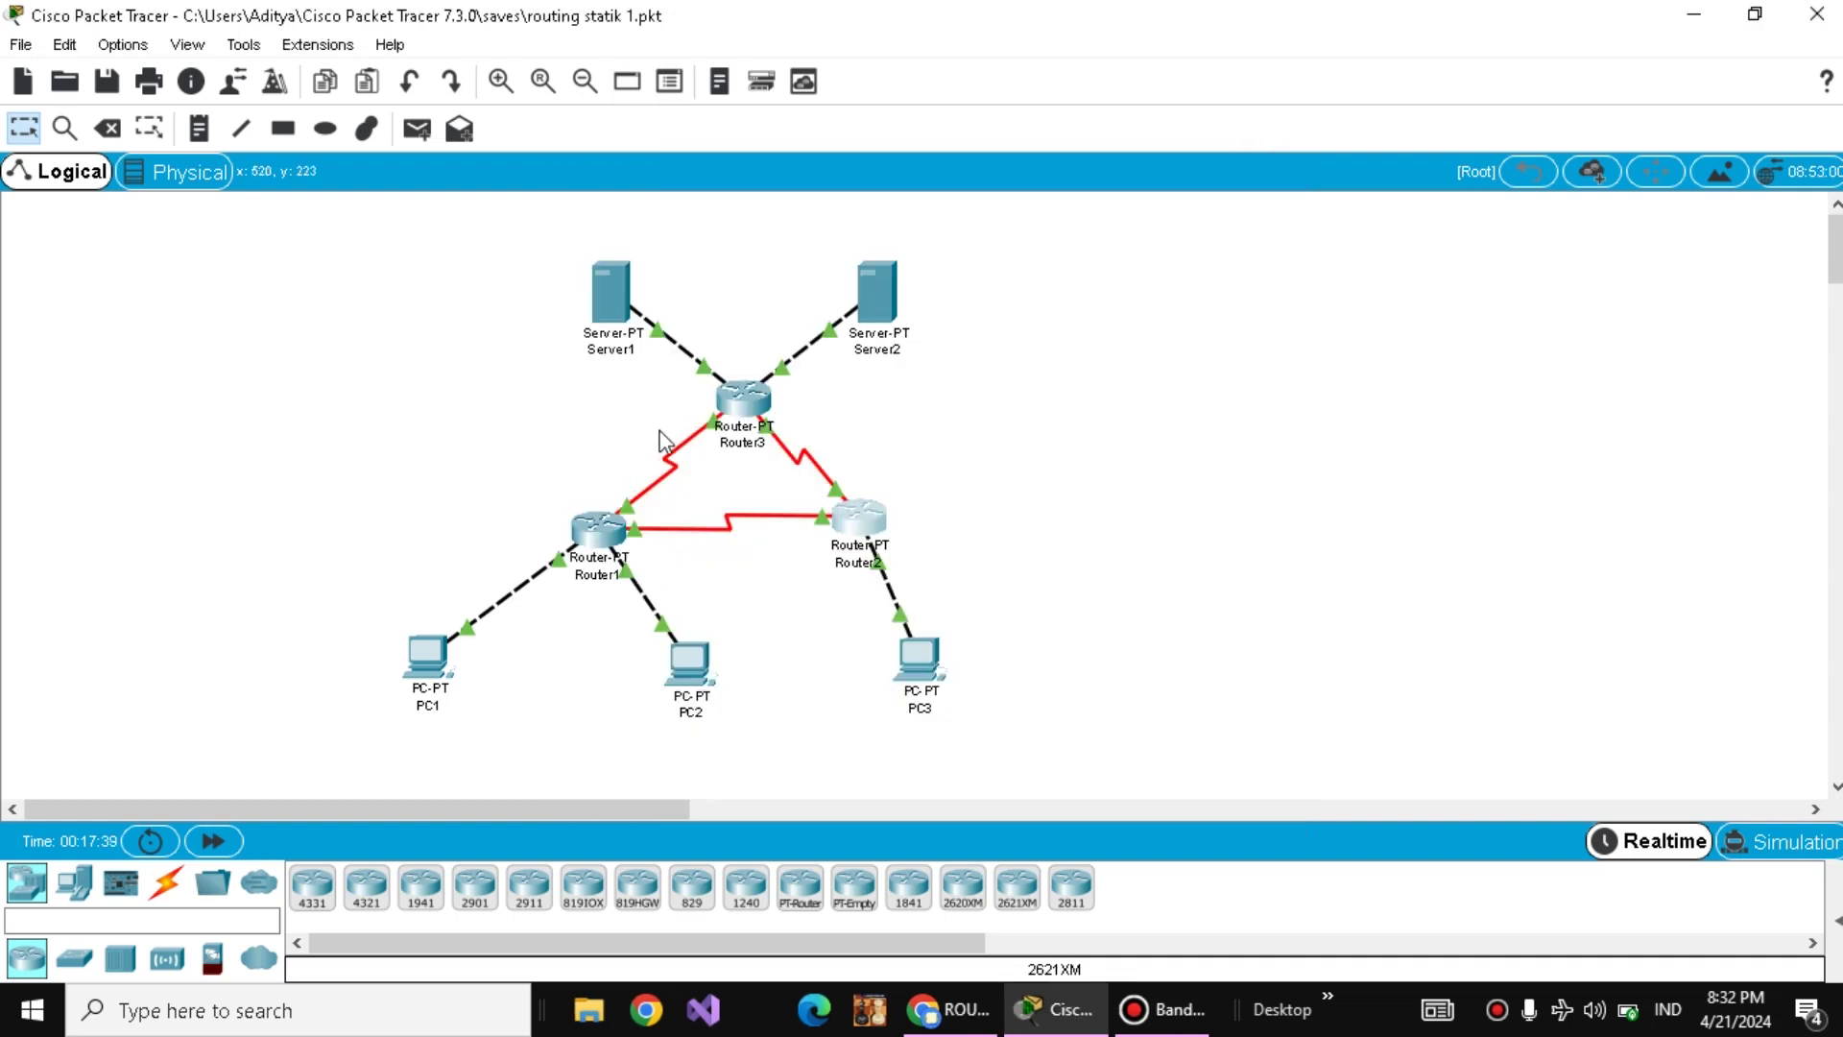
# - Disable auto-summary and set RIP to version 2 from Router3's command line, and close its window
pyautogui.click(750, 400)
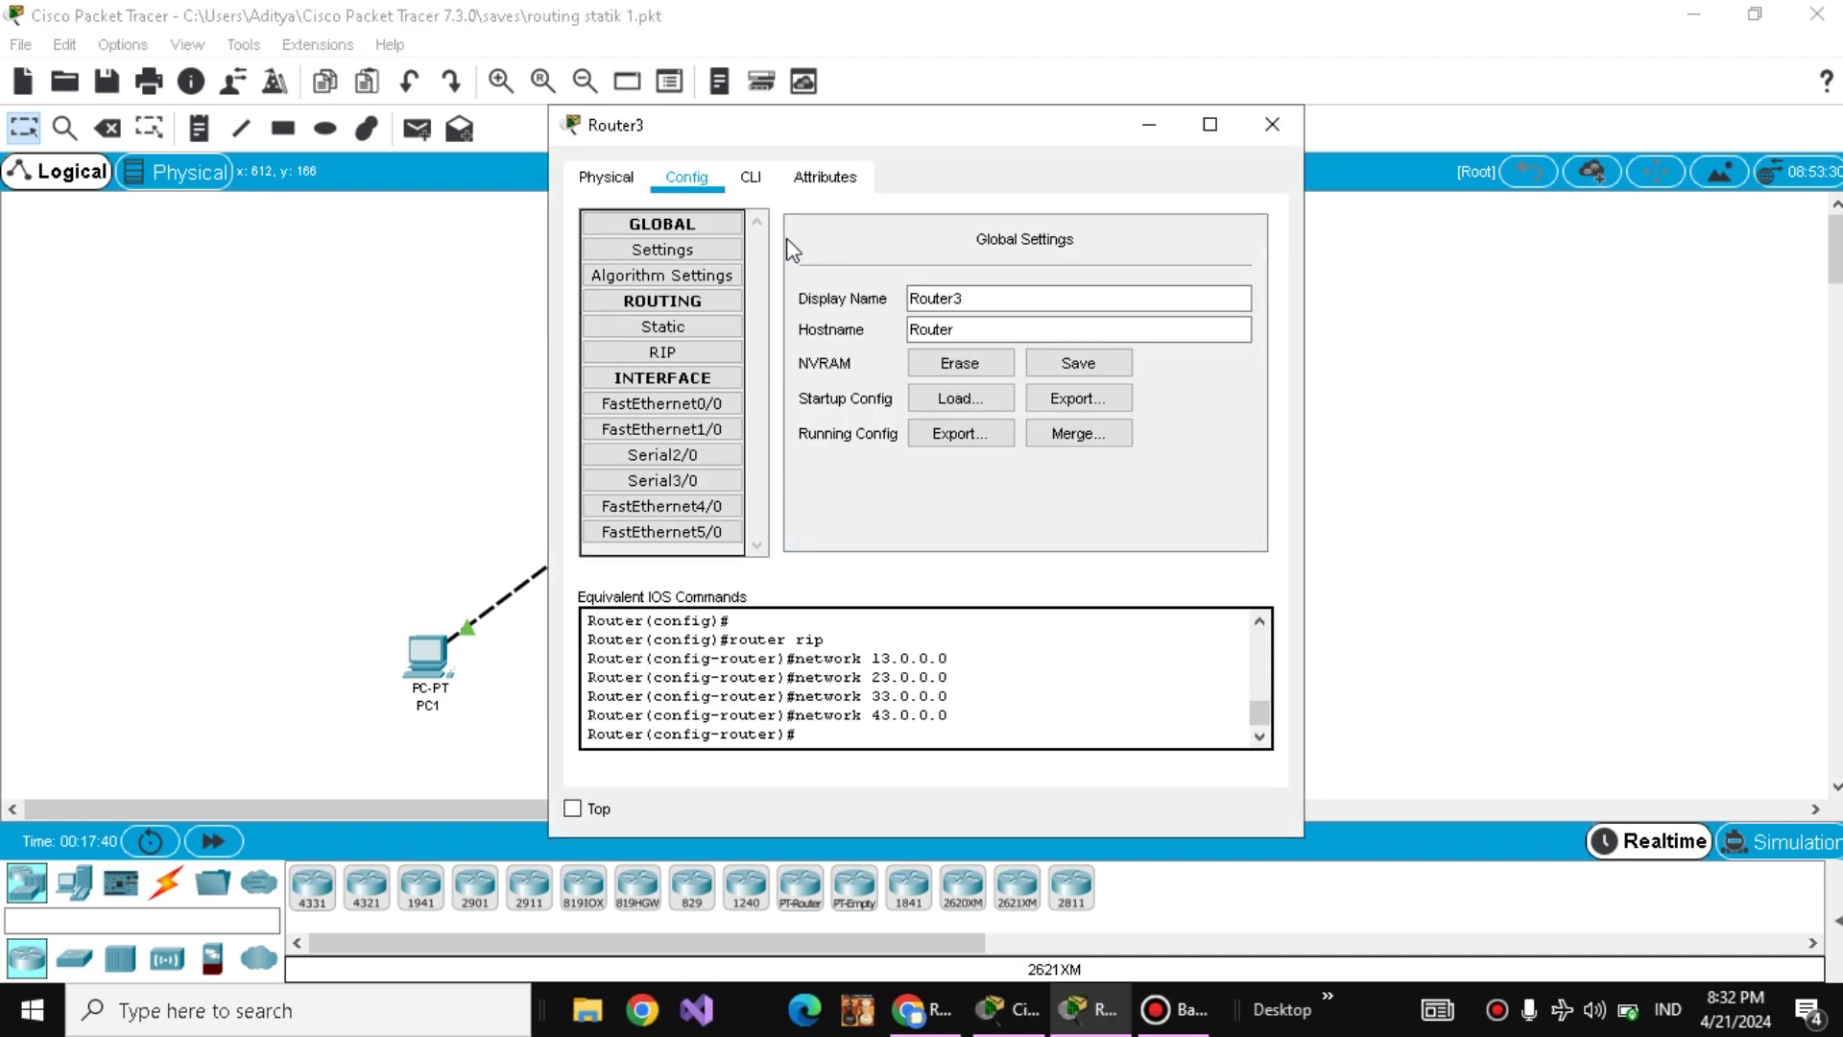
pyautogui.click(754, 178)
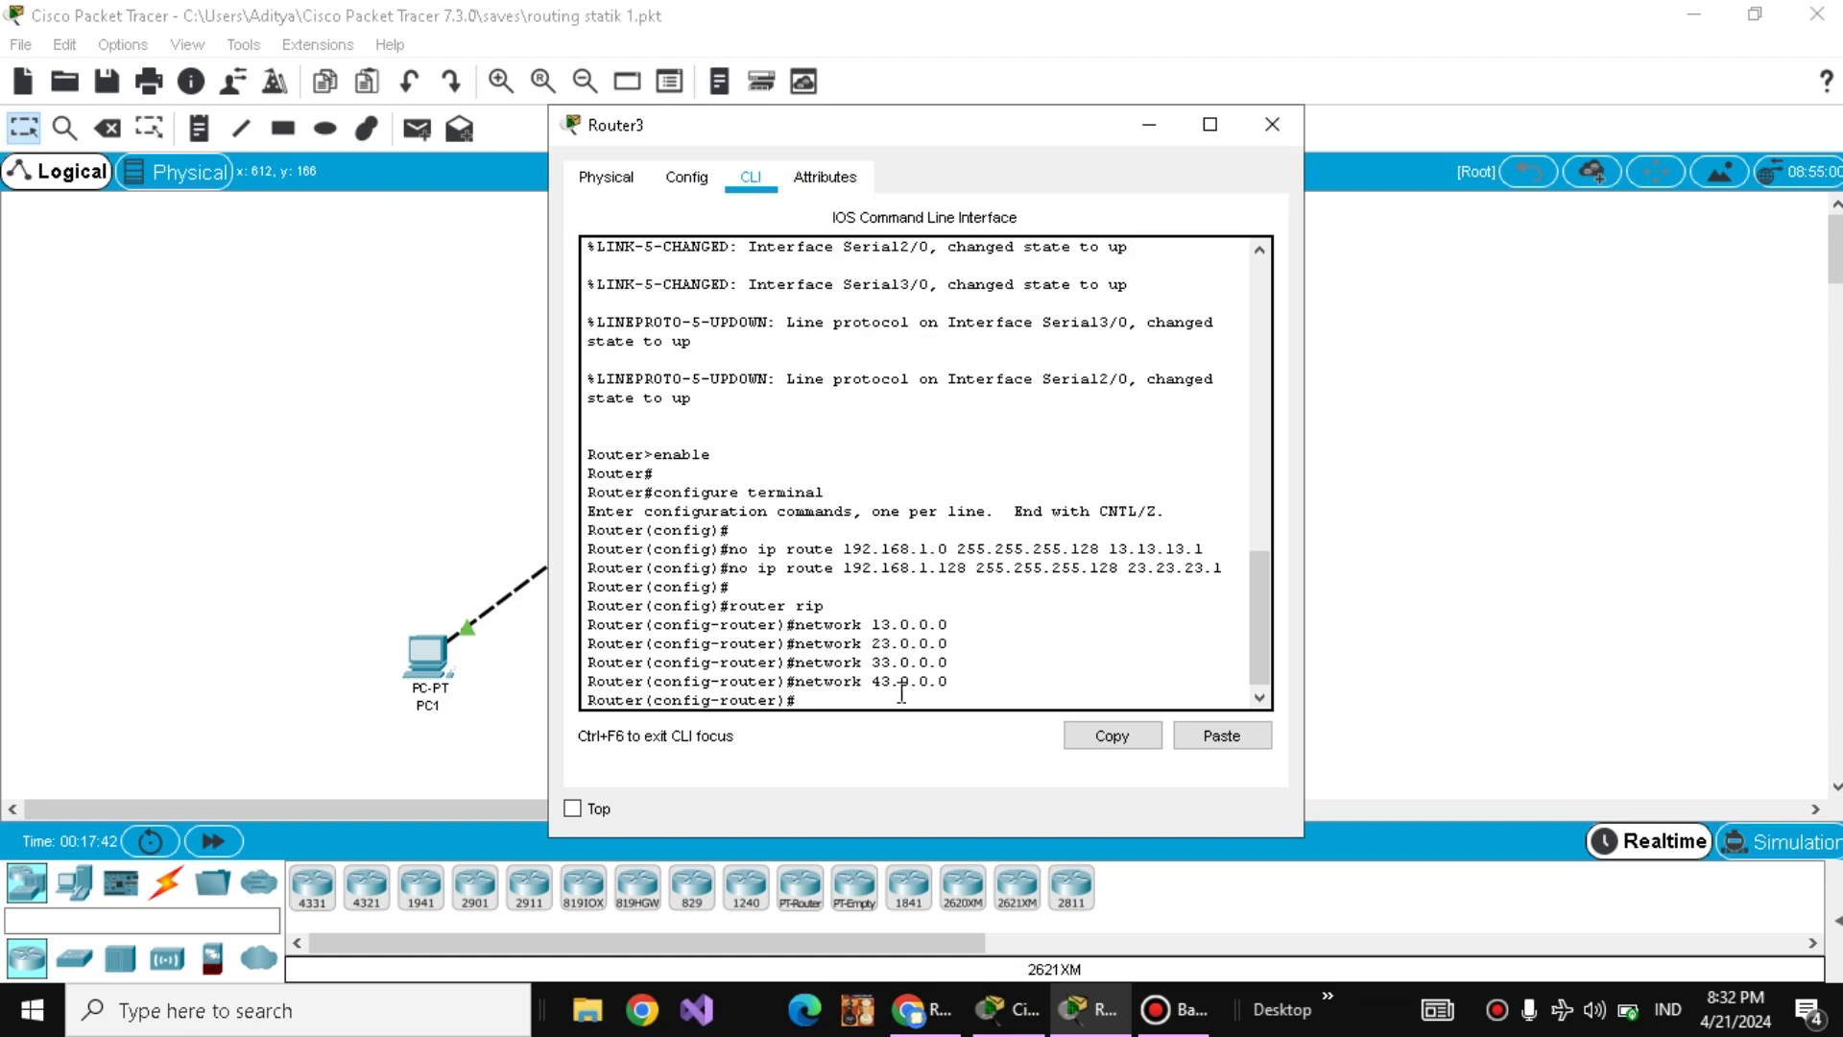
pyautogui.write('no auto-summary')
pyautogui.press('Return')
pyautogui.write('versi')
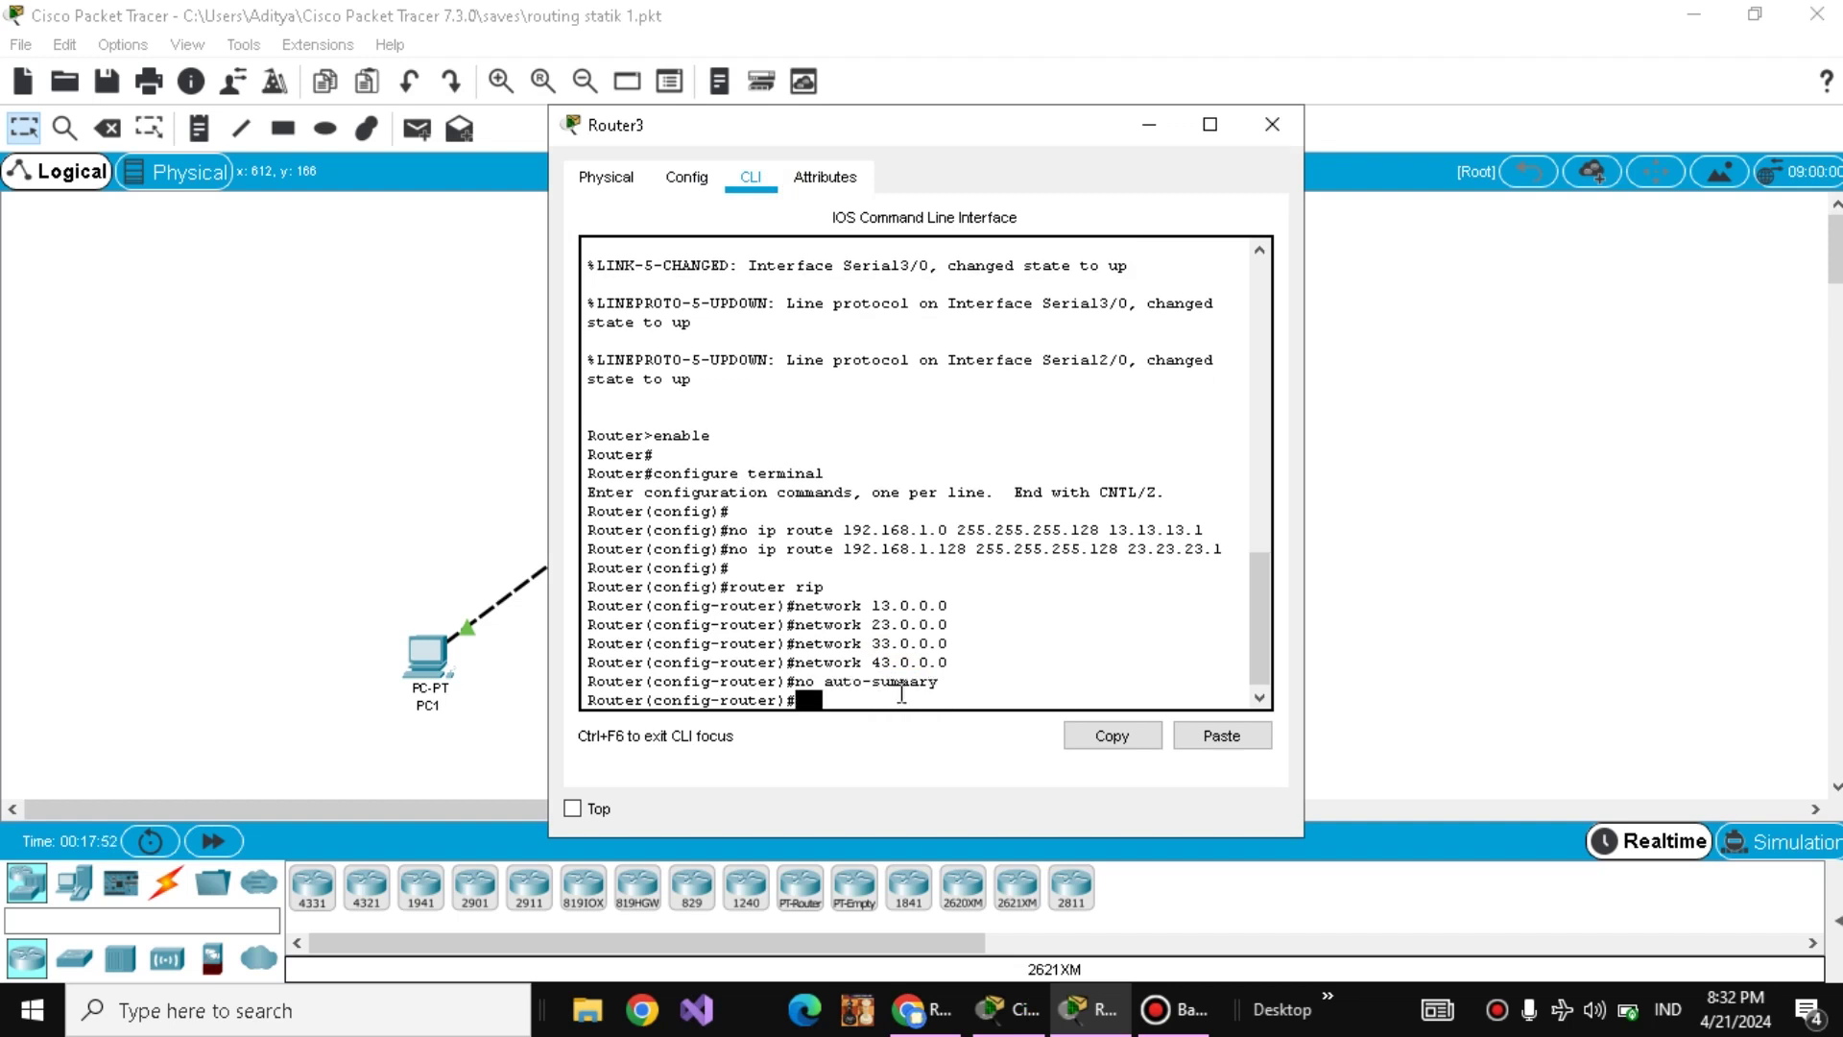
pyautogui.write('on 2')
pyautogui.press('Return')
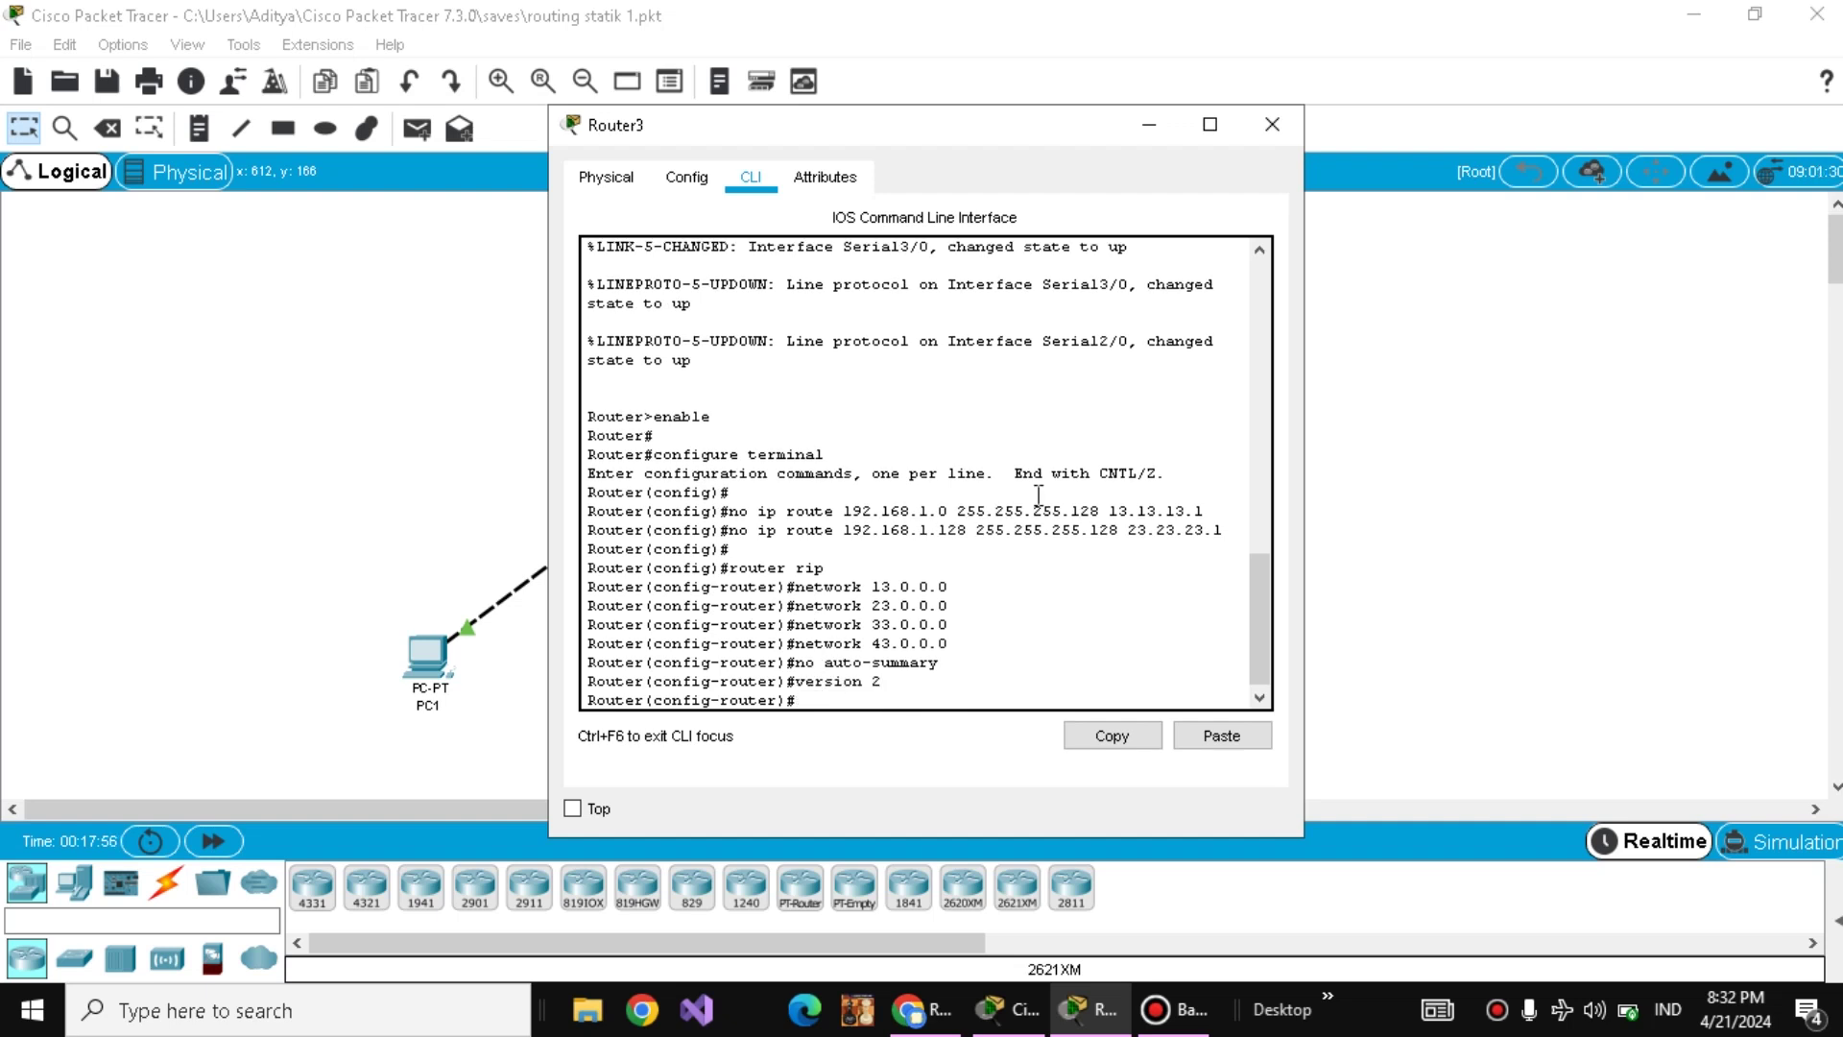
pyautogui.click(1279, 117)
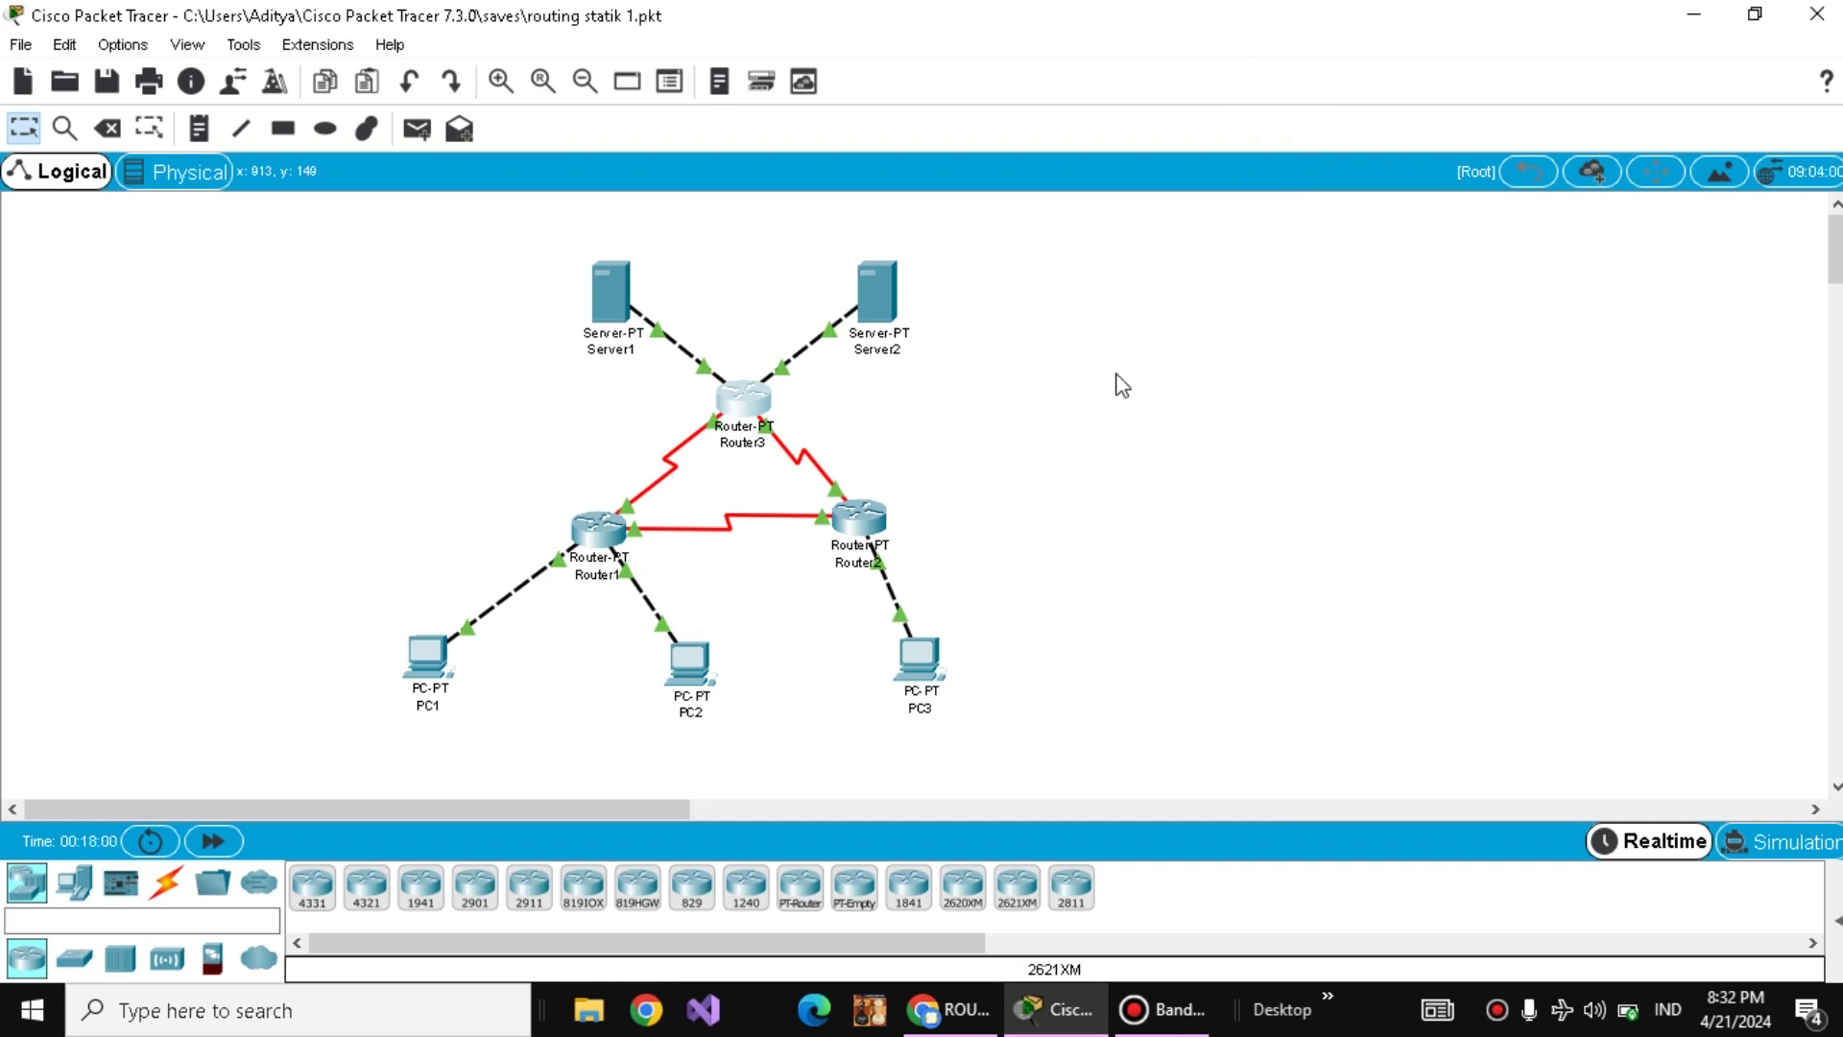
# - Check the saving instructions in the browser tutorial and, back in Packet Tracer, save Router1's configuration to NVRAM
pyautogui.click(949, 1009)
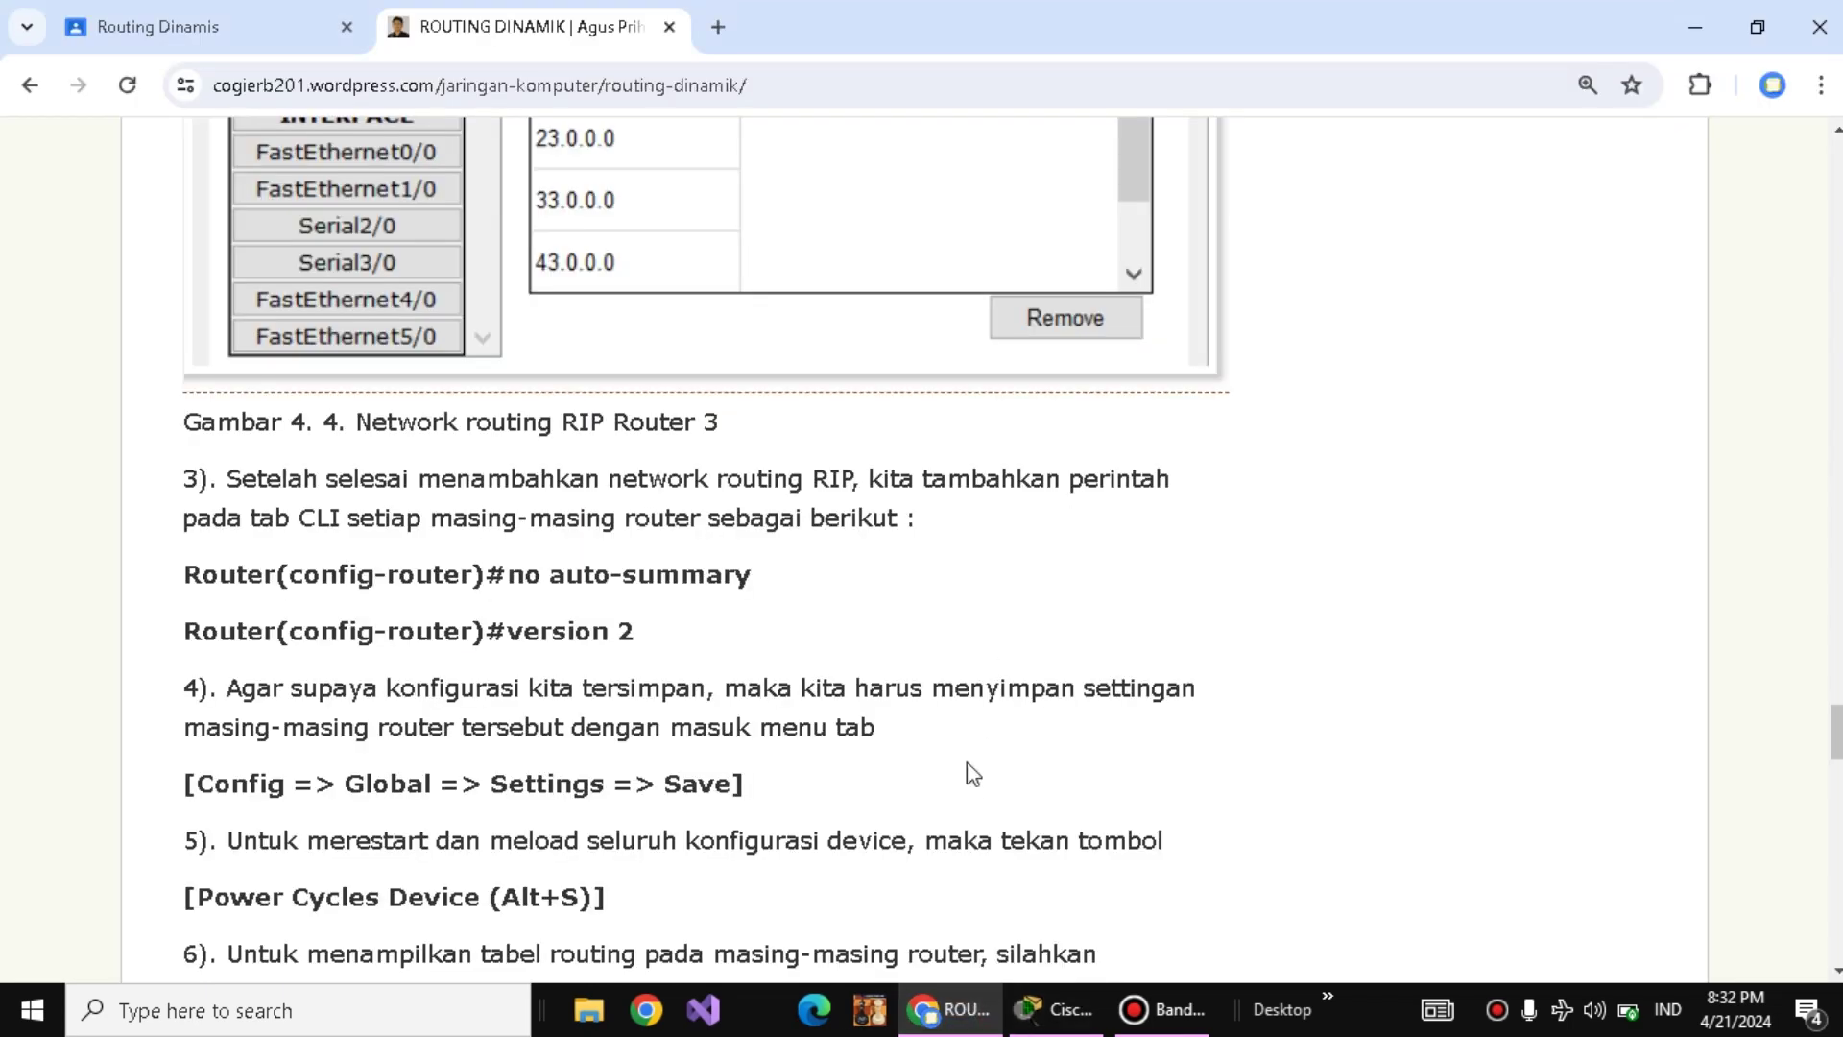
pyautogui.scroll(-2, 966, 762)
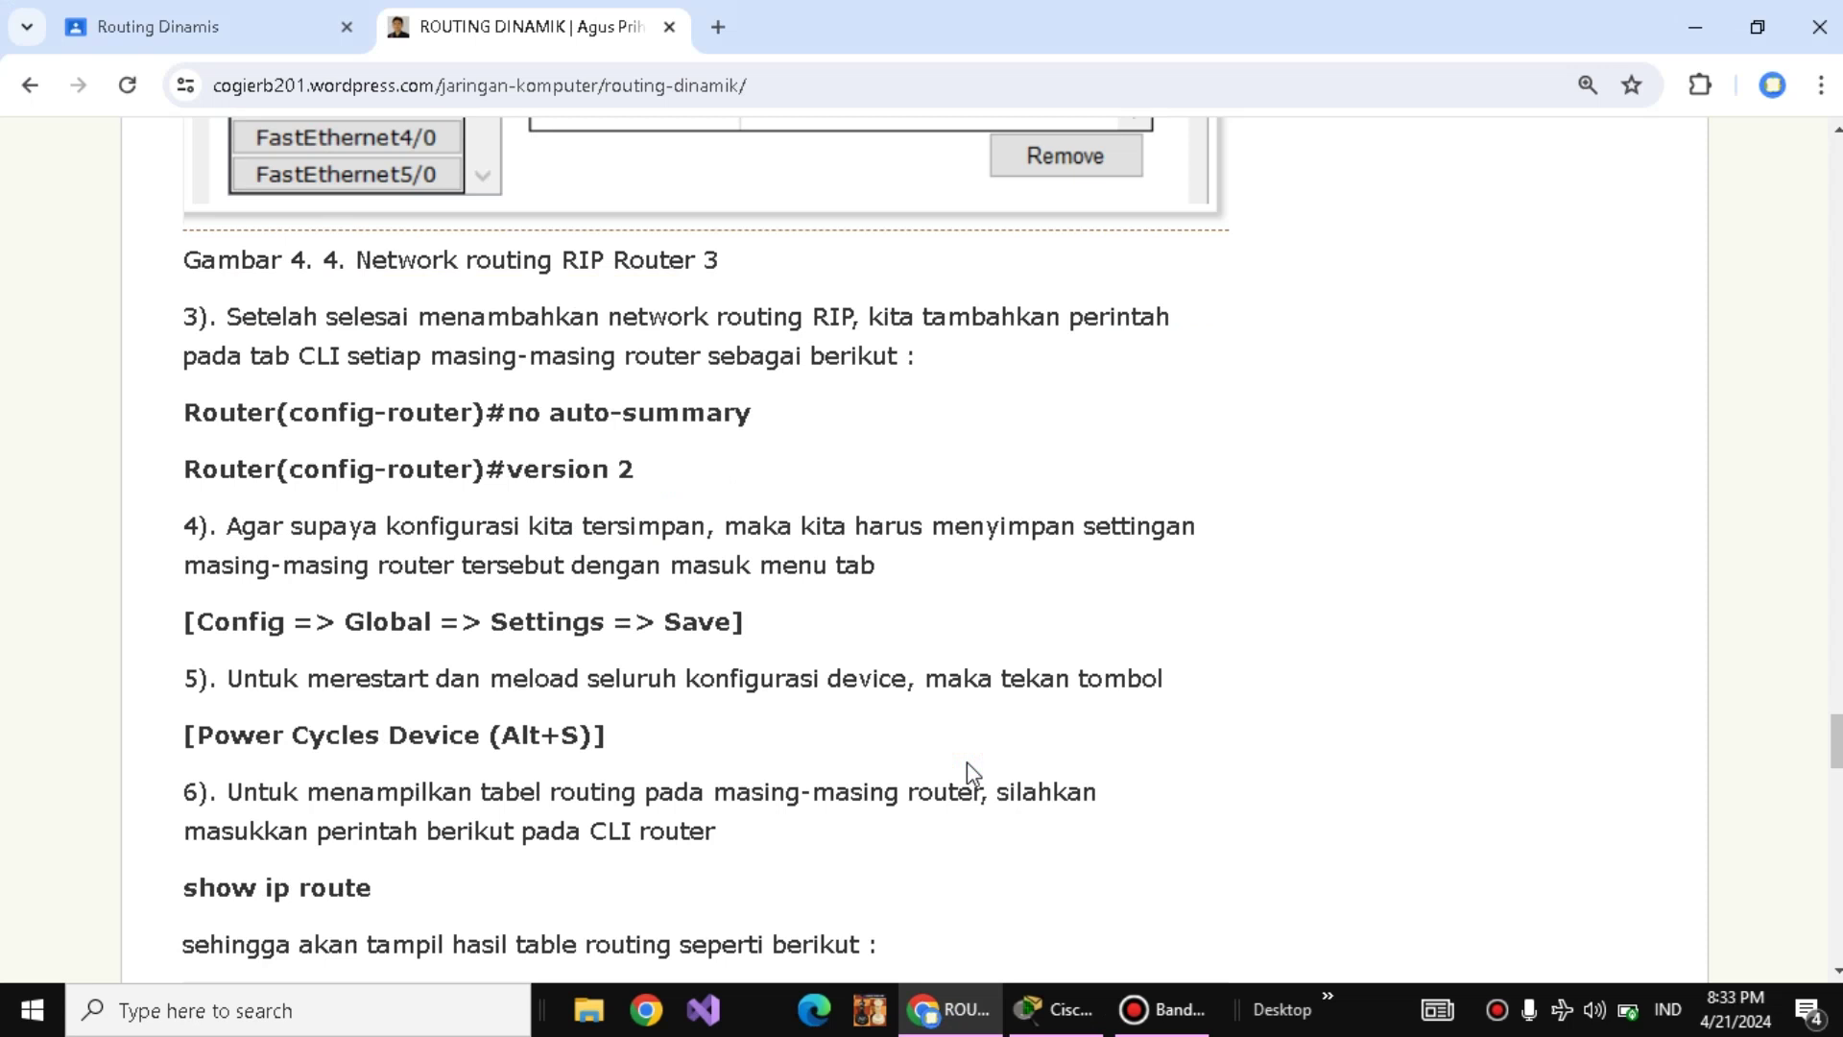
pyautogui.click(1056, 1009)
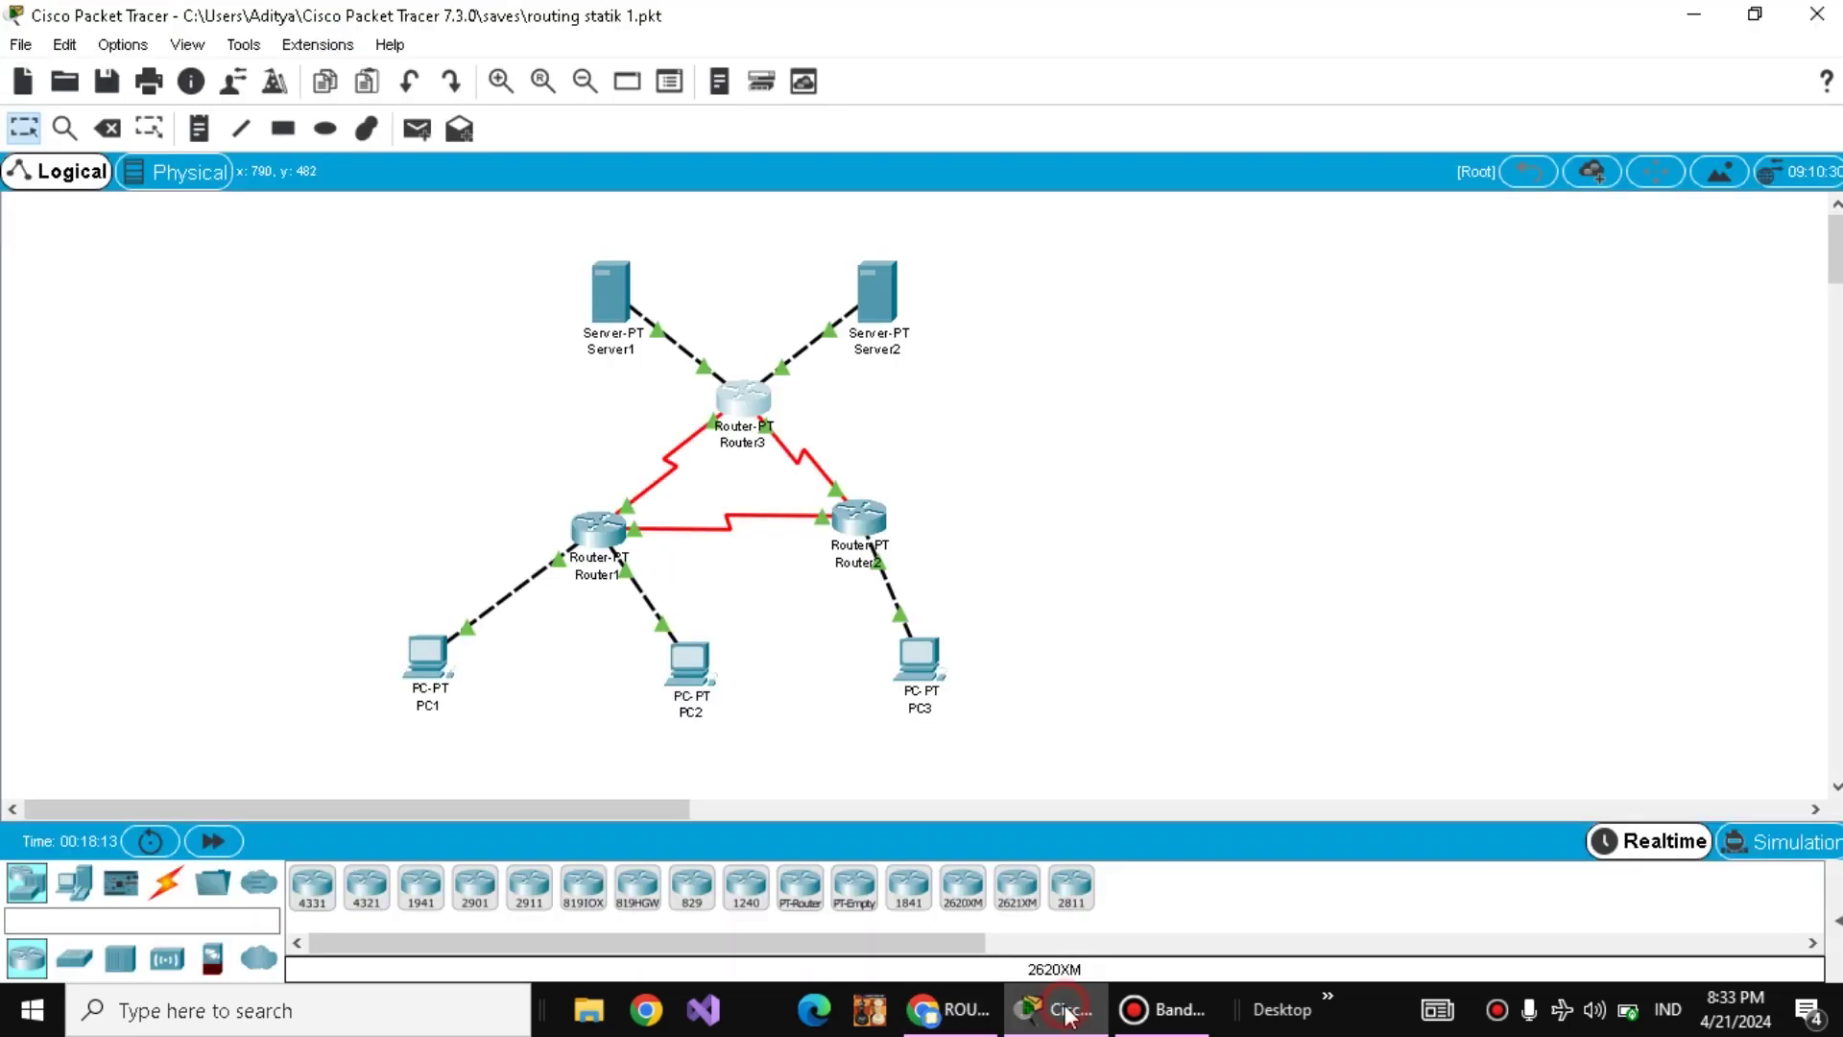
pyautogui.click(596, 531)
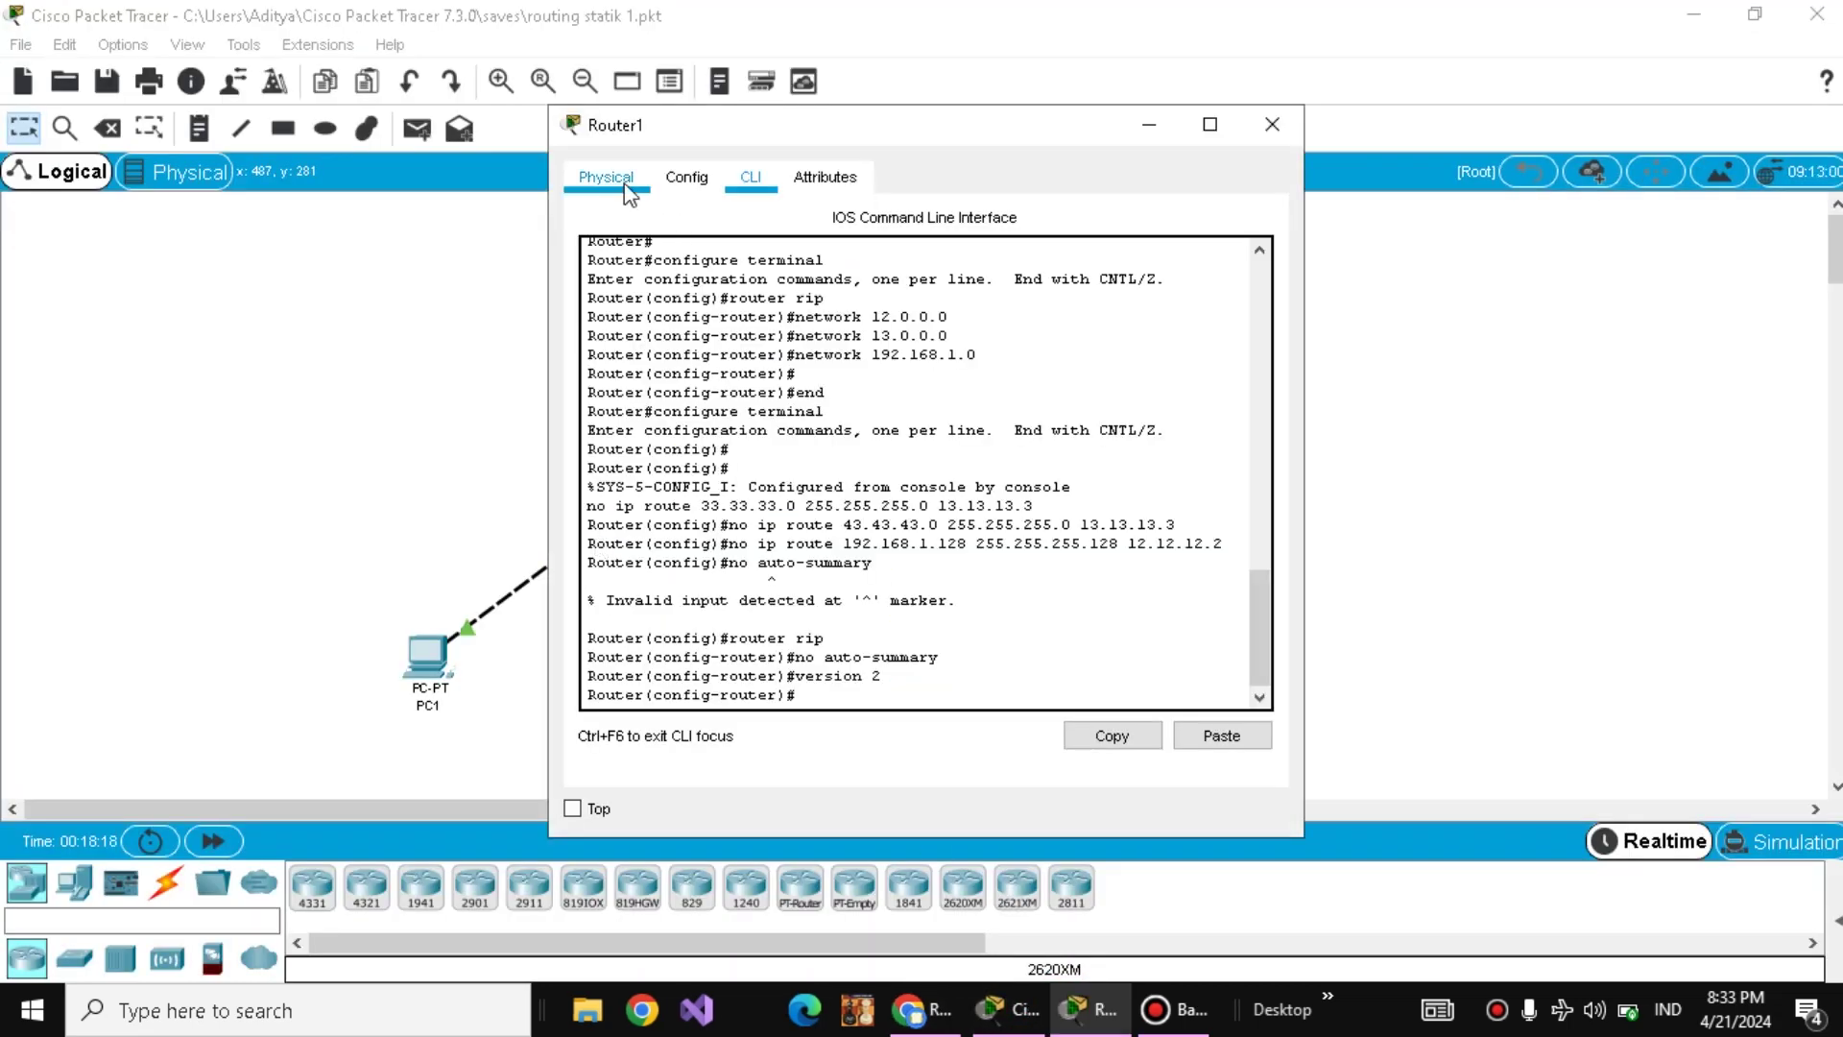
pyautogui.click(628, 181)
pyautogui.click(677, 181)
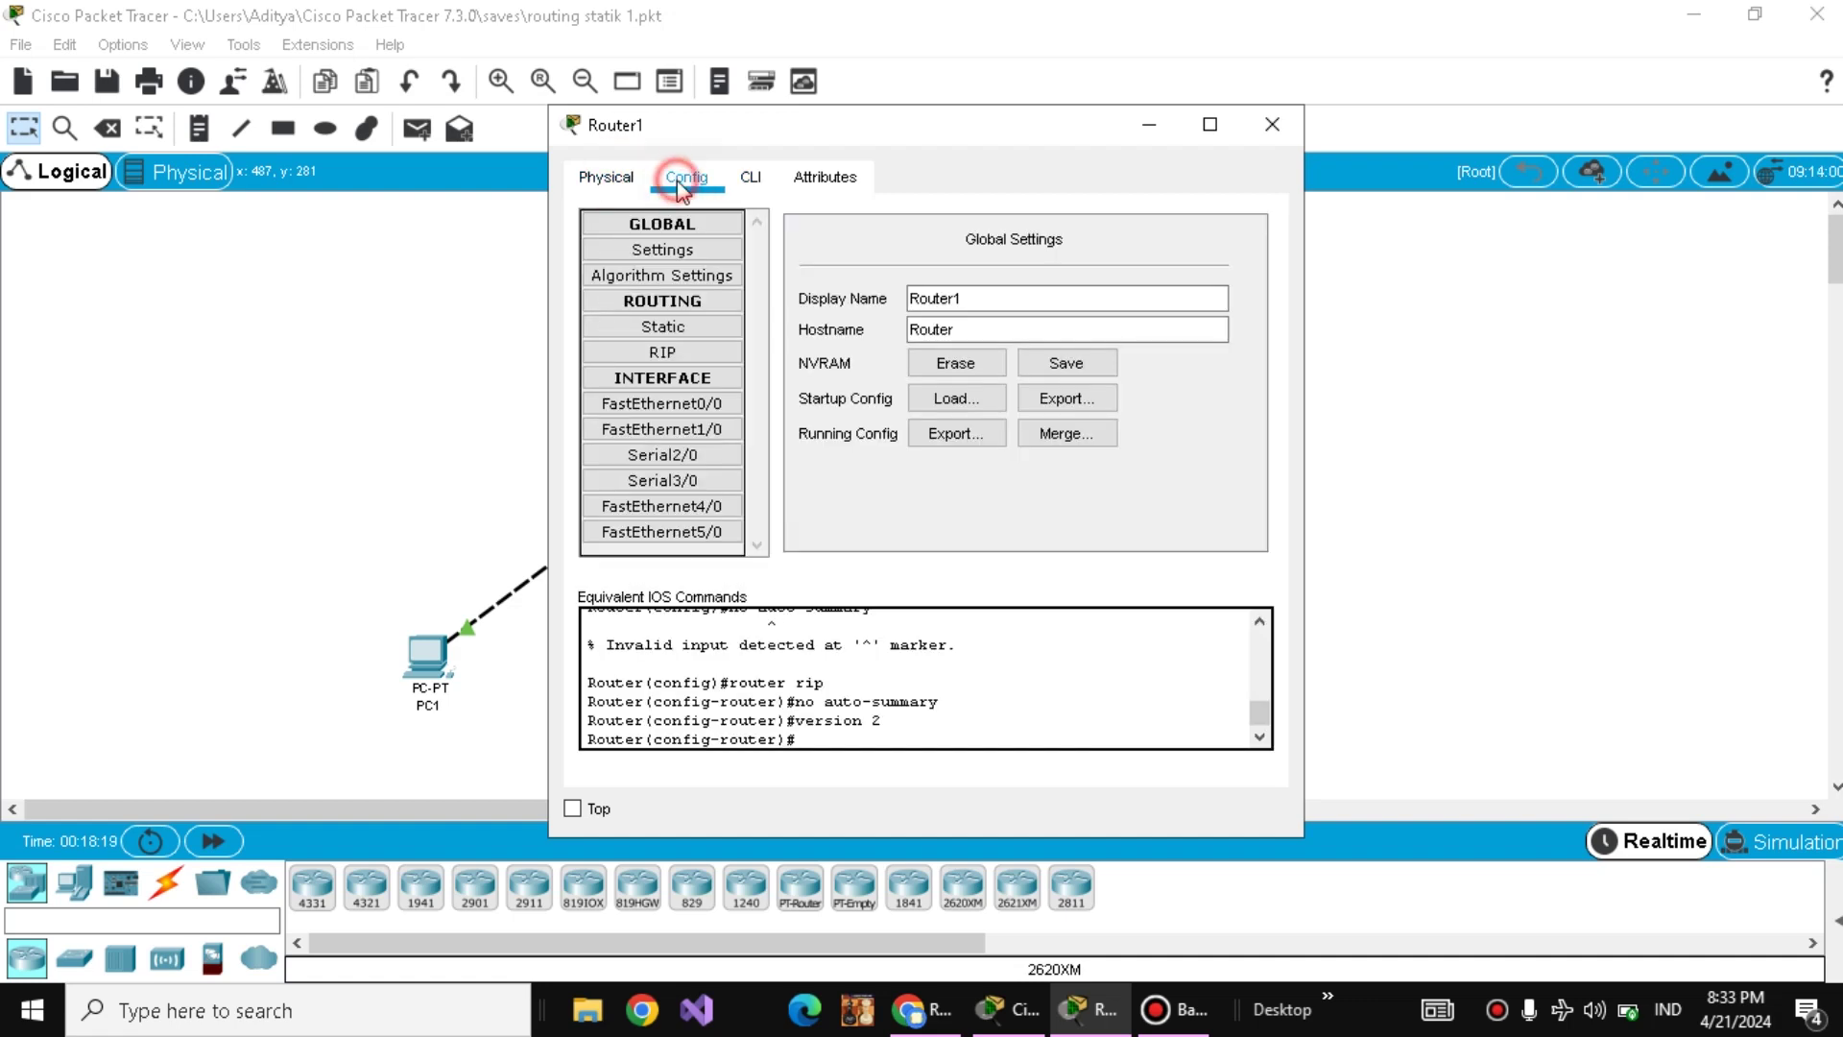
pyautogui.click(694, 223)
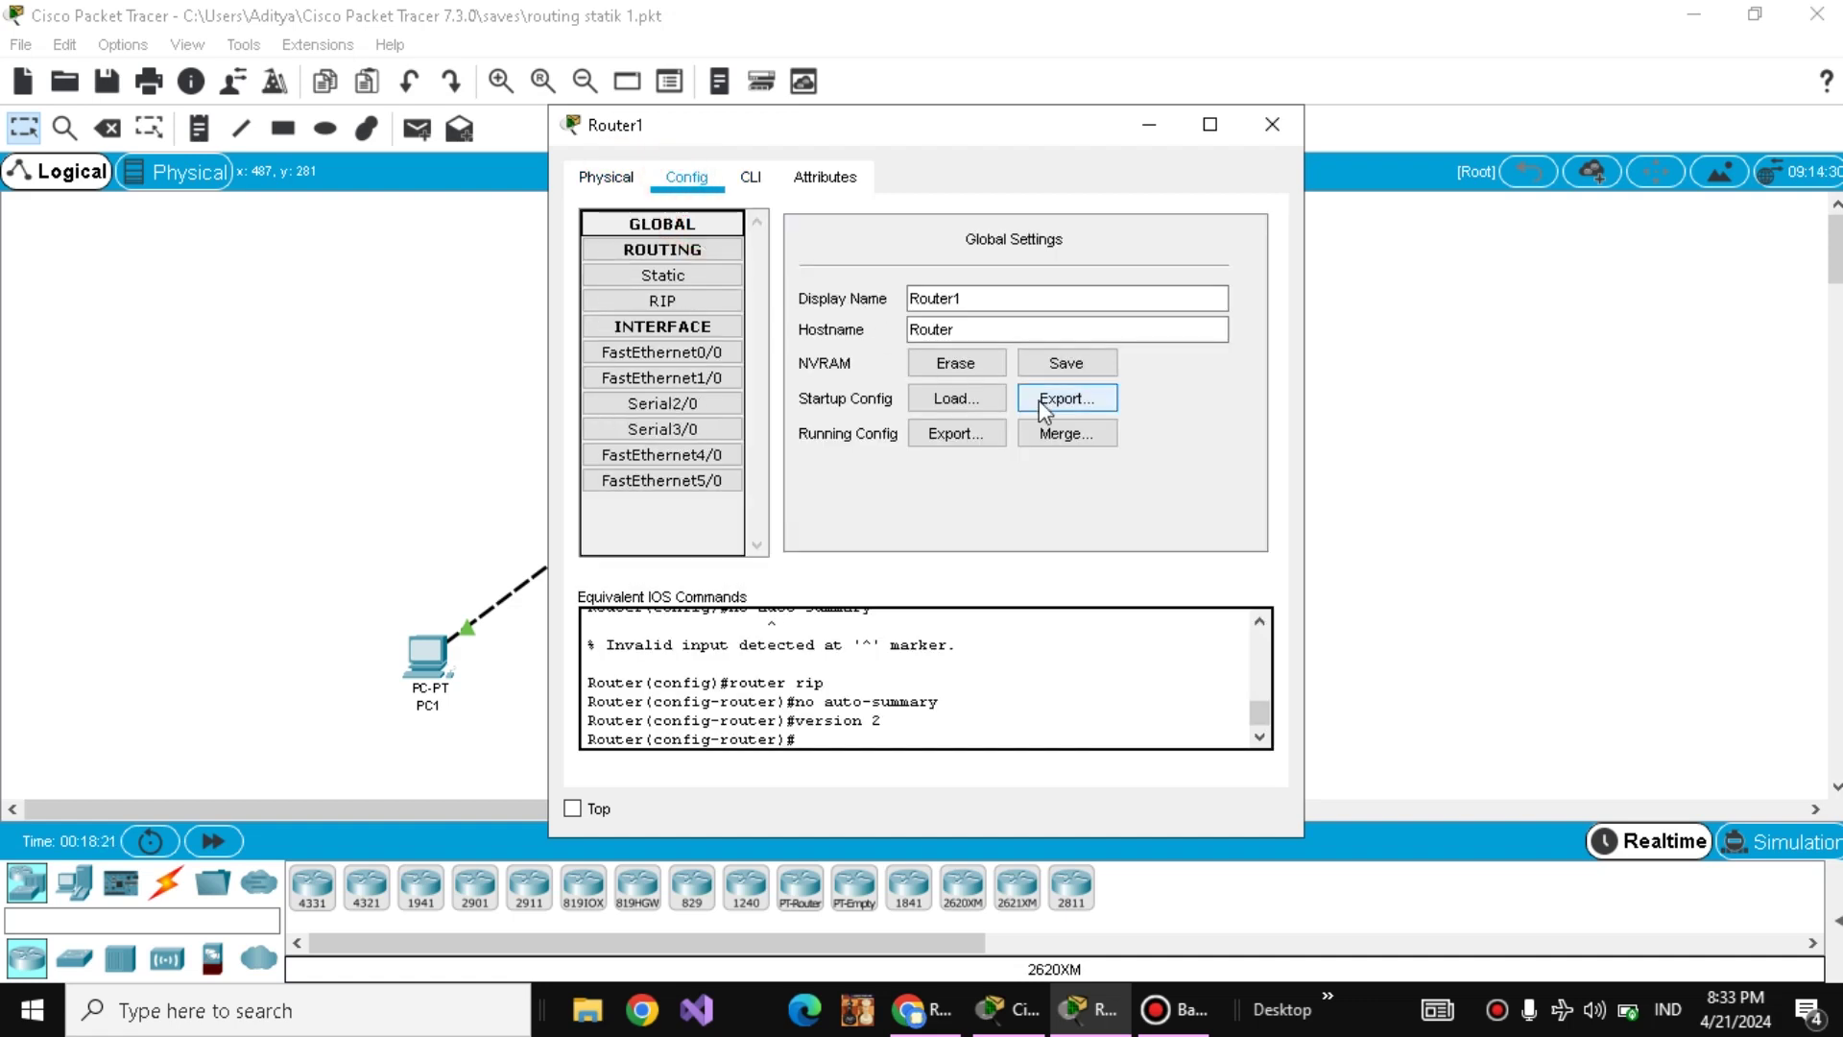
pyautogui.click(1082, 365)
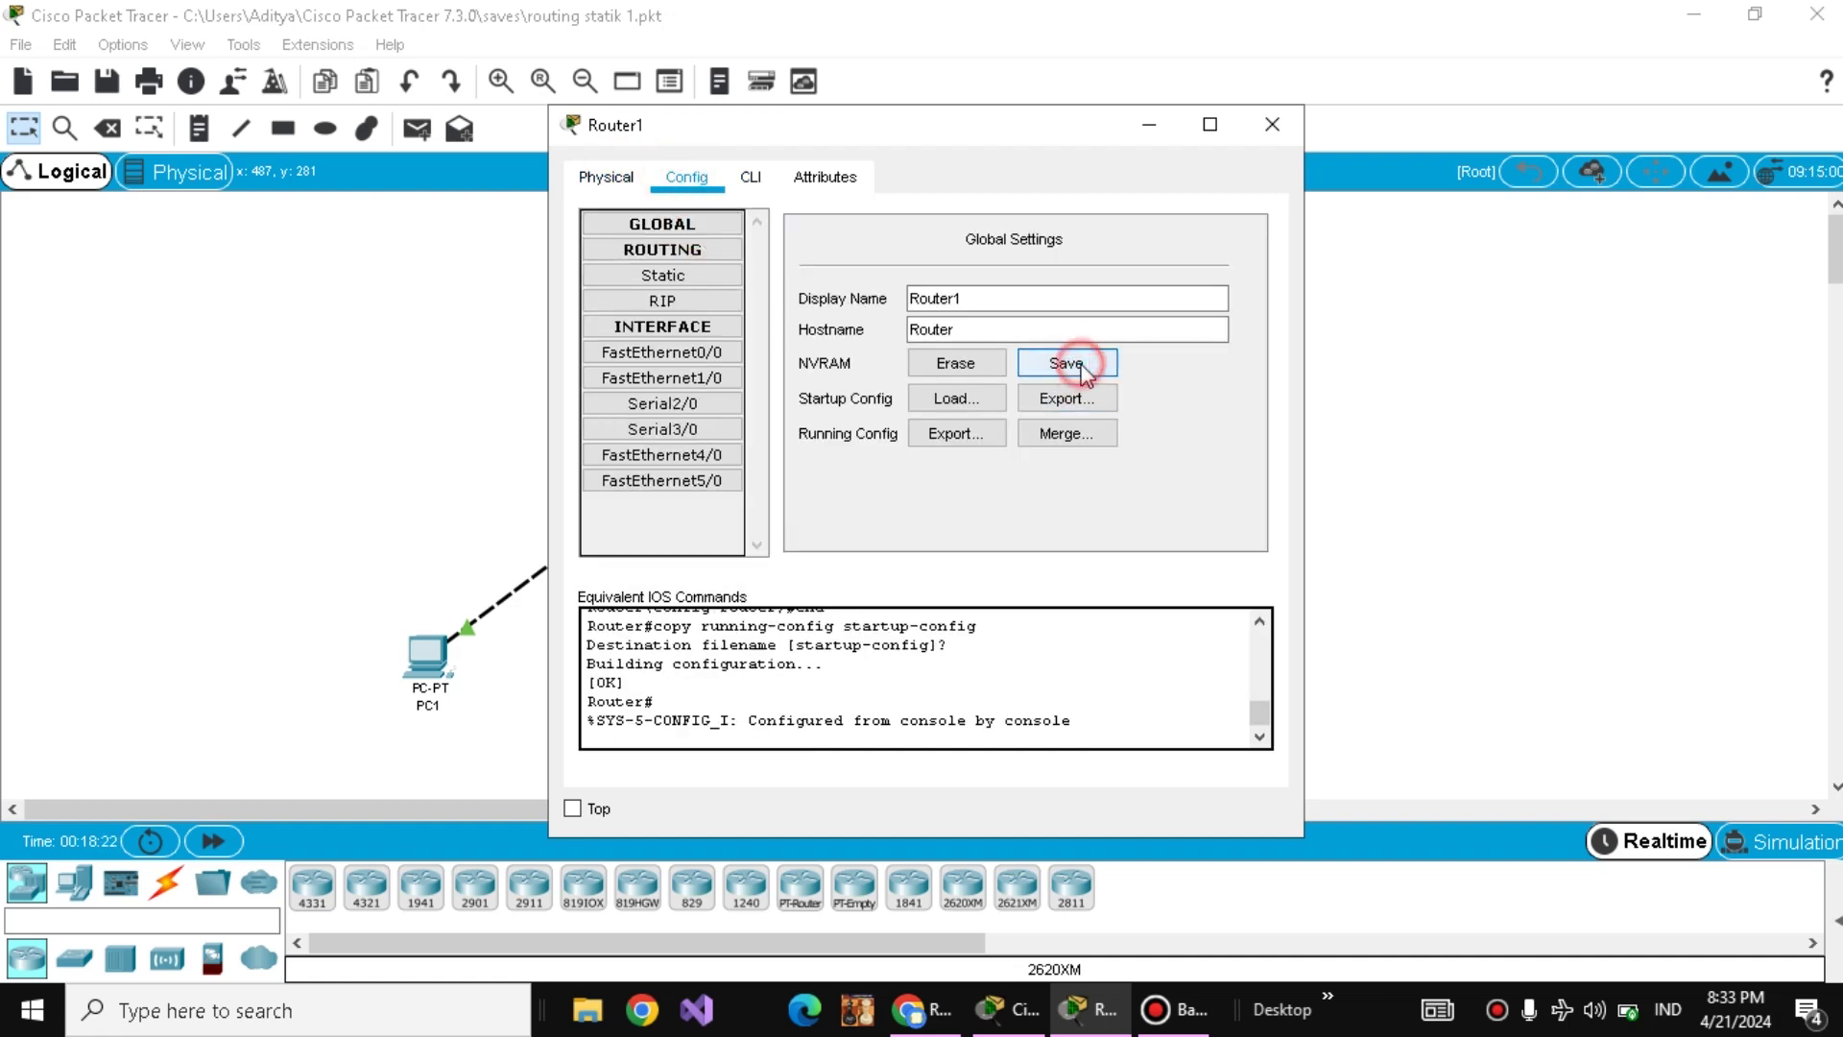
pyautogui.click(1275, 125)
# - Save Router2's configuration to NVRAM and close its window
pyautogui.click(874, 513)
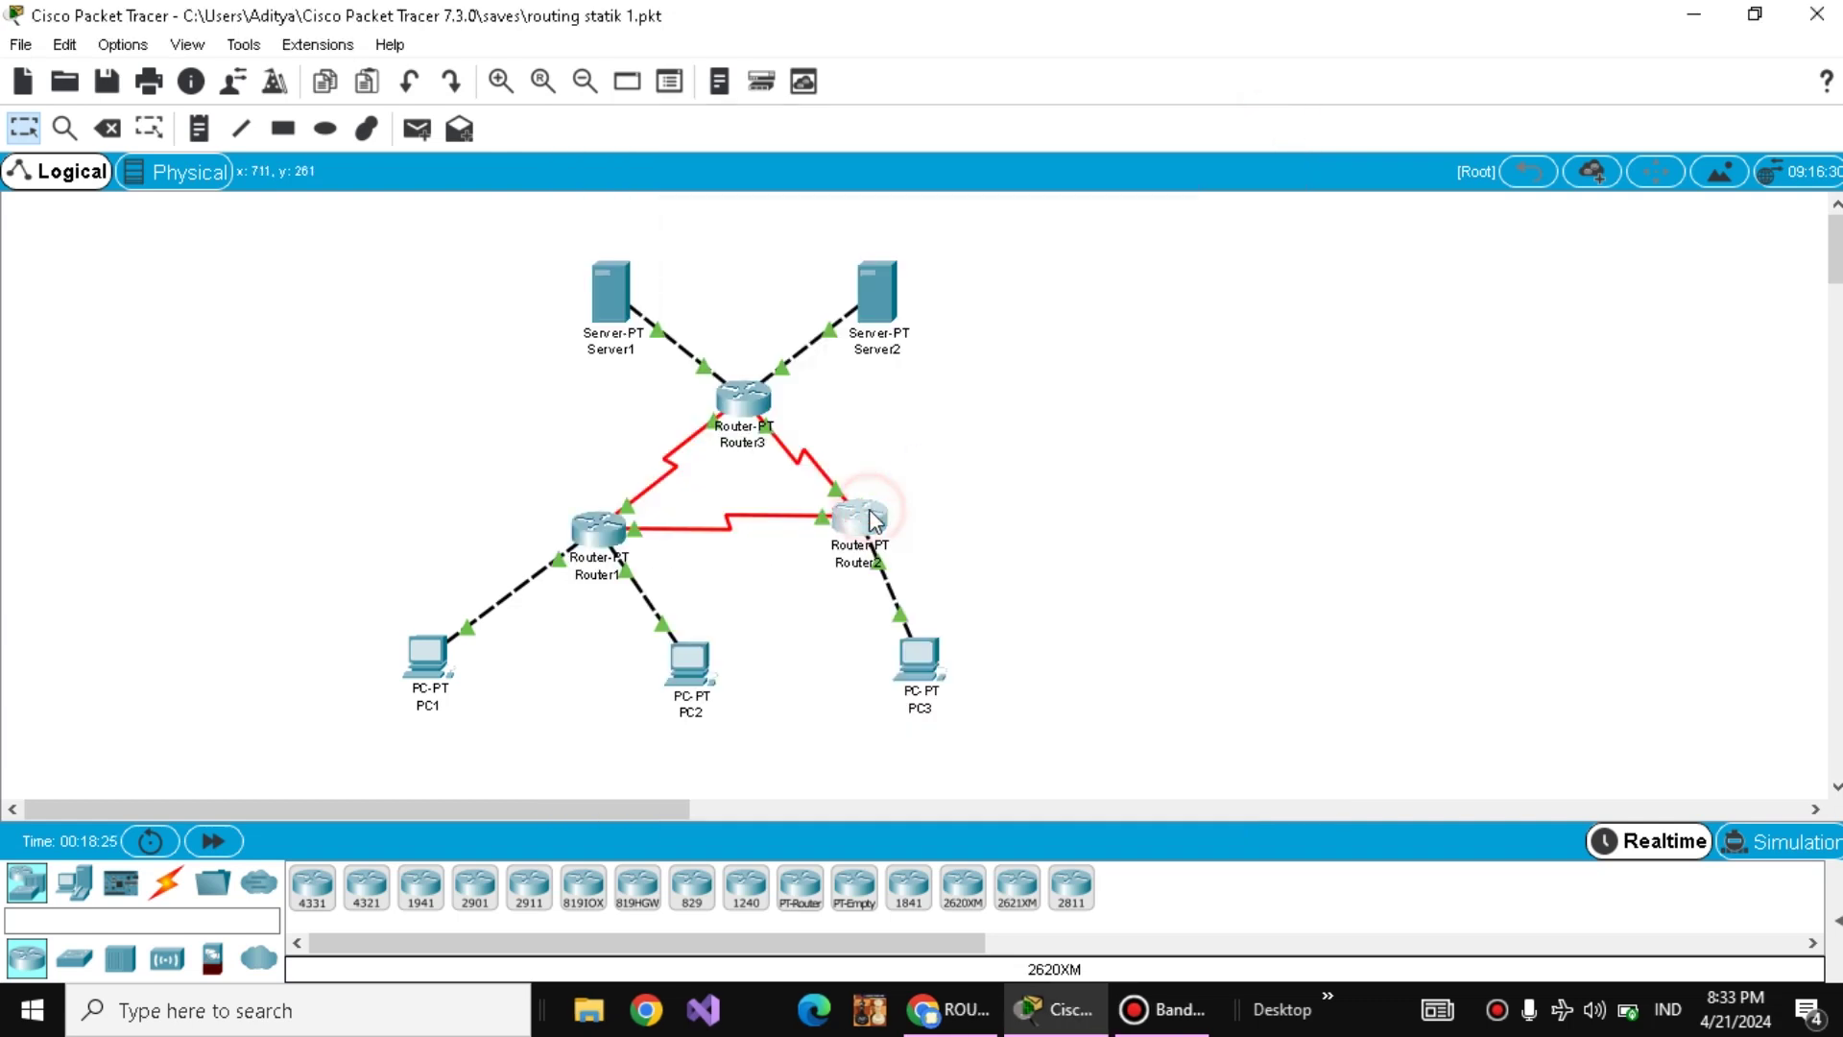
pyautogui.click(688, 178)
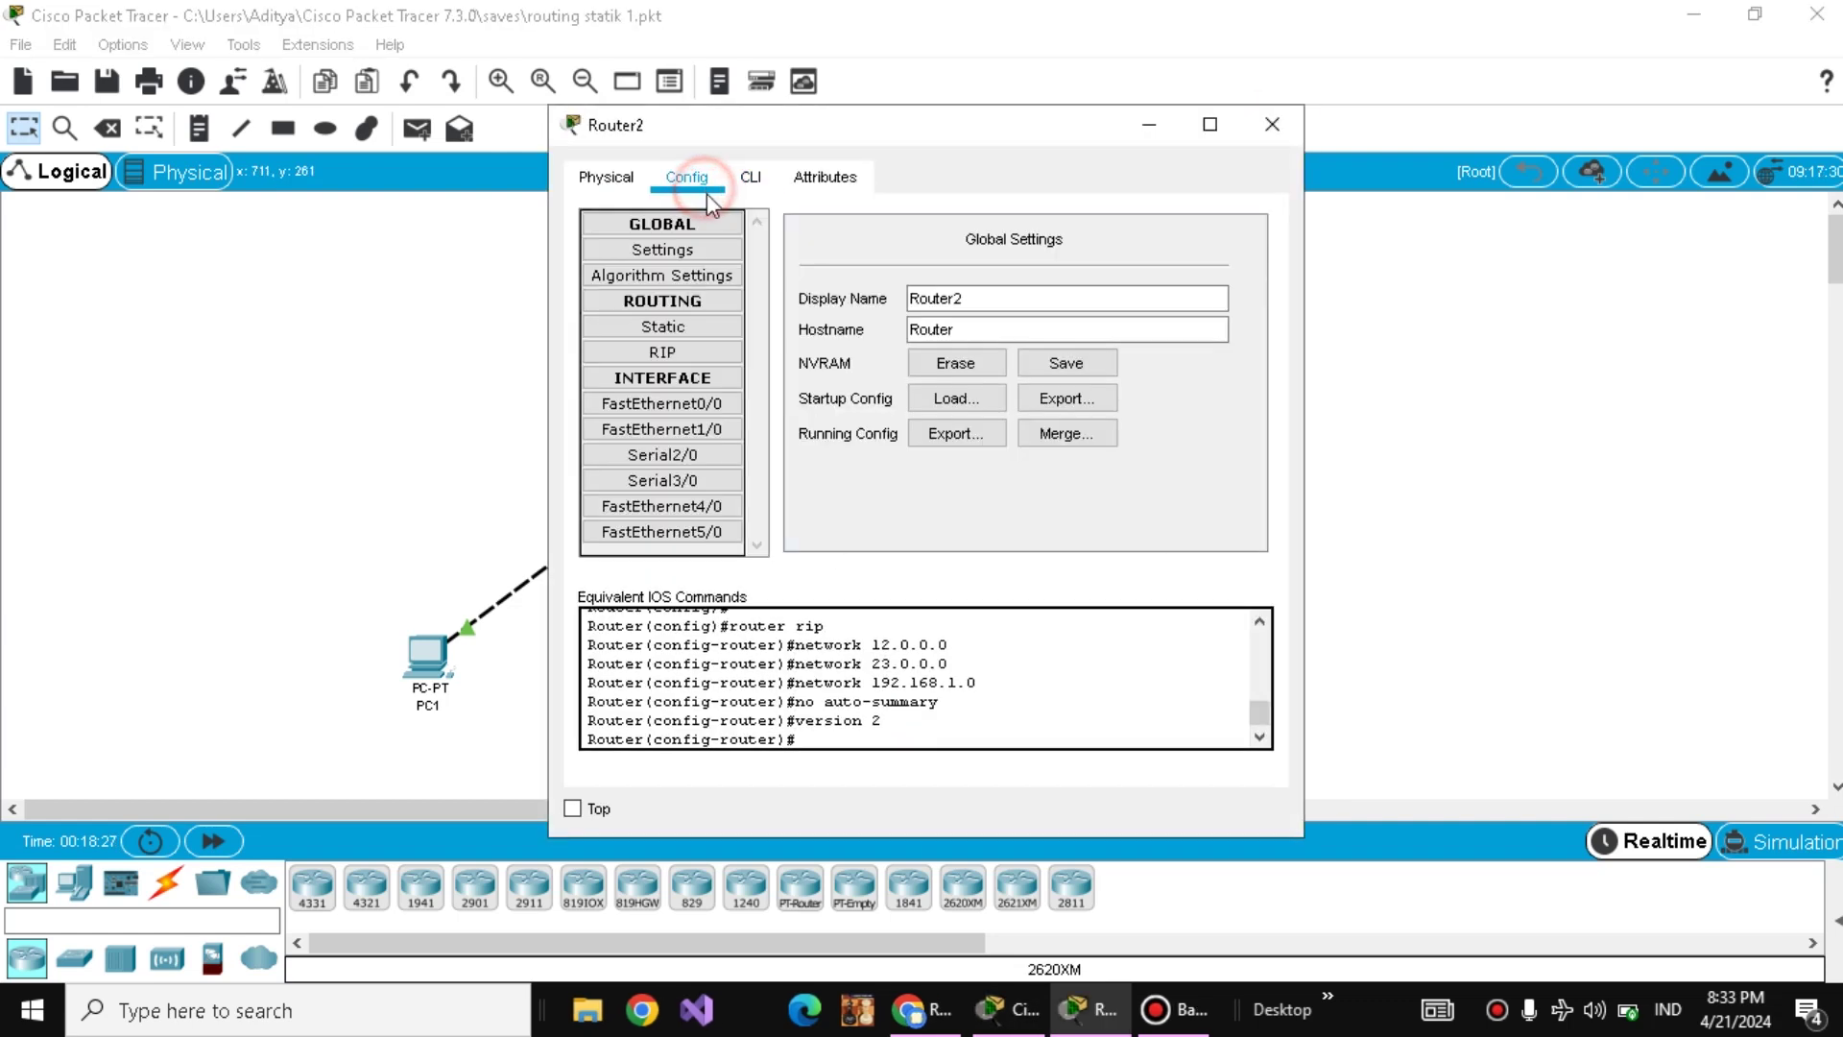
pyautogui.click(1066, 363)
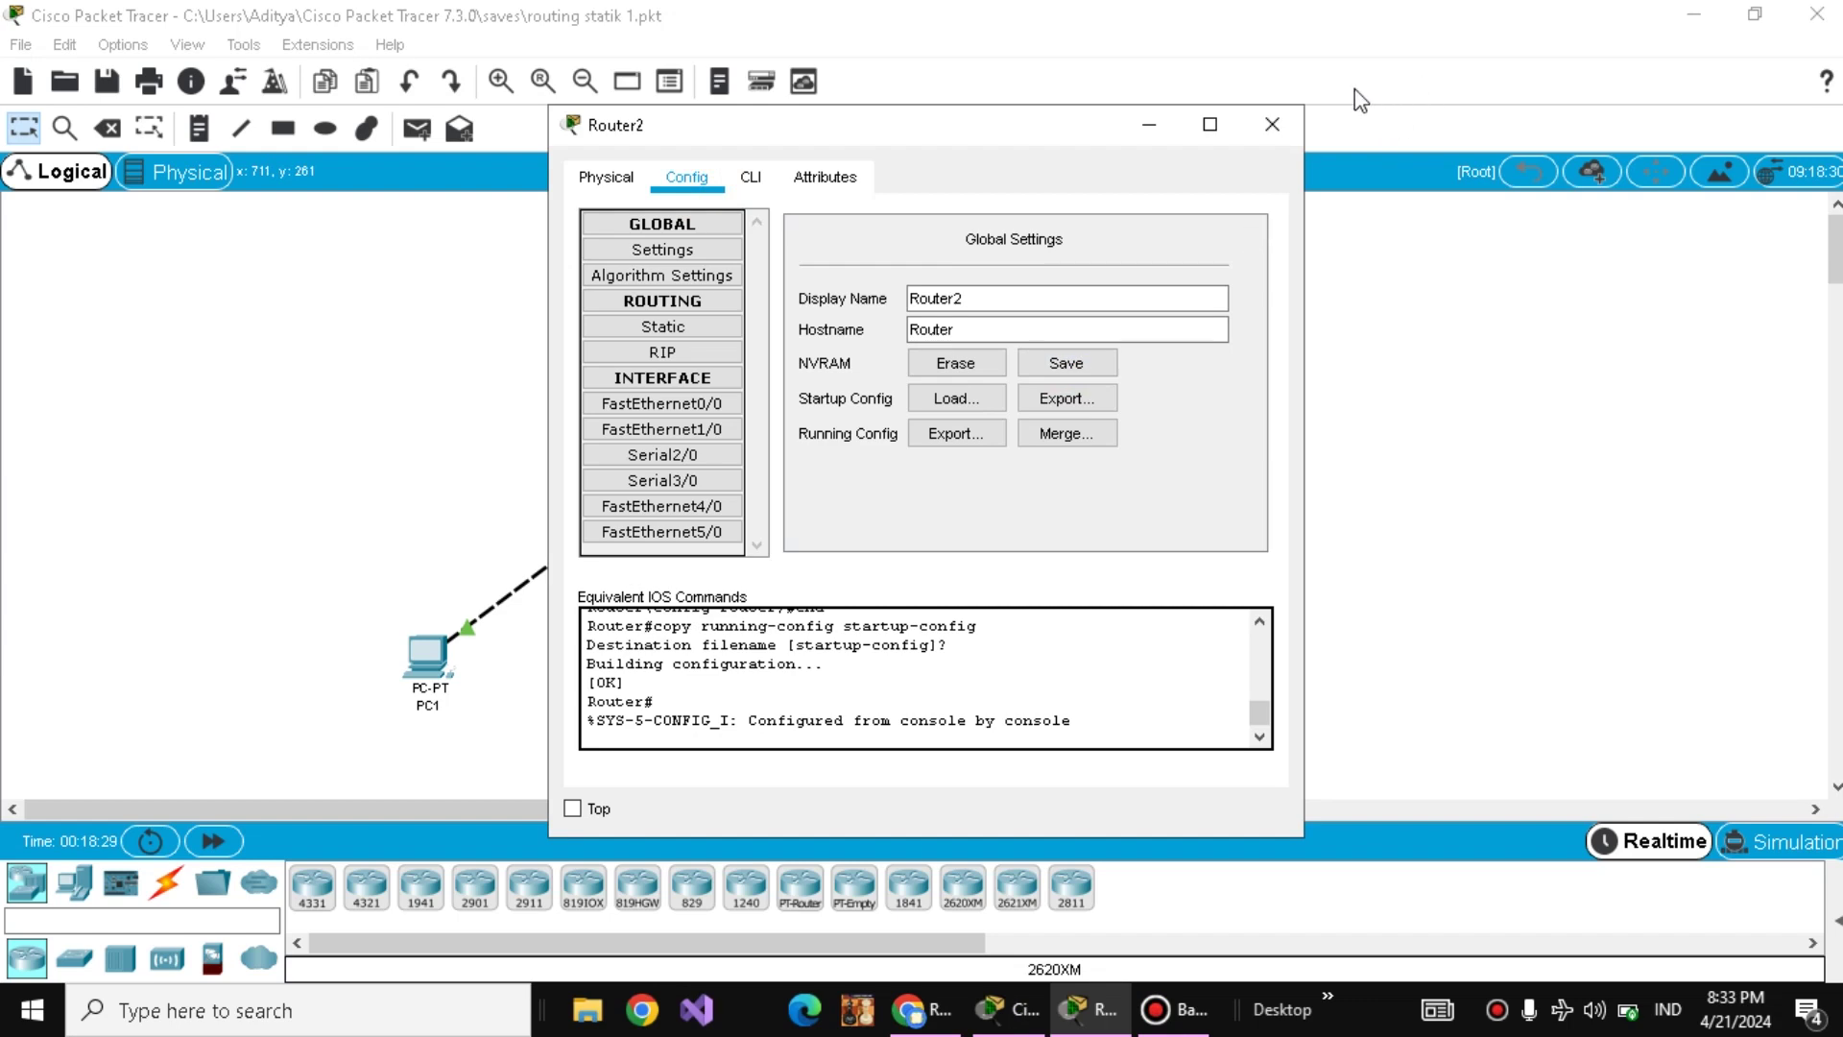
pyautogui.click(1273, 125)
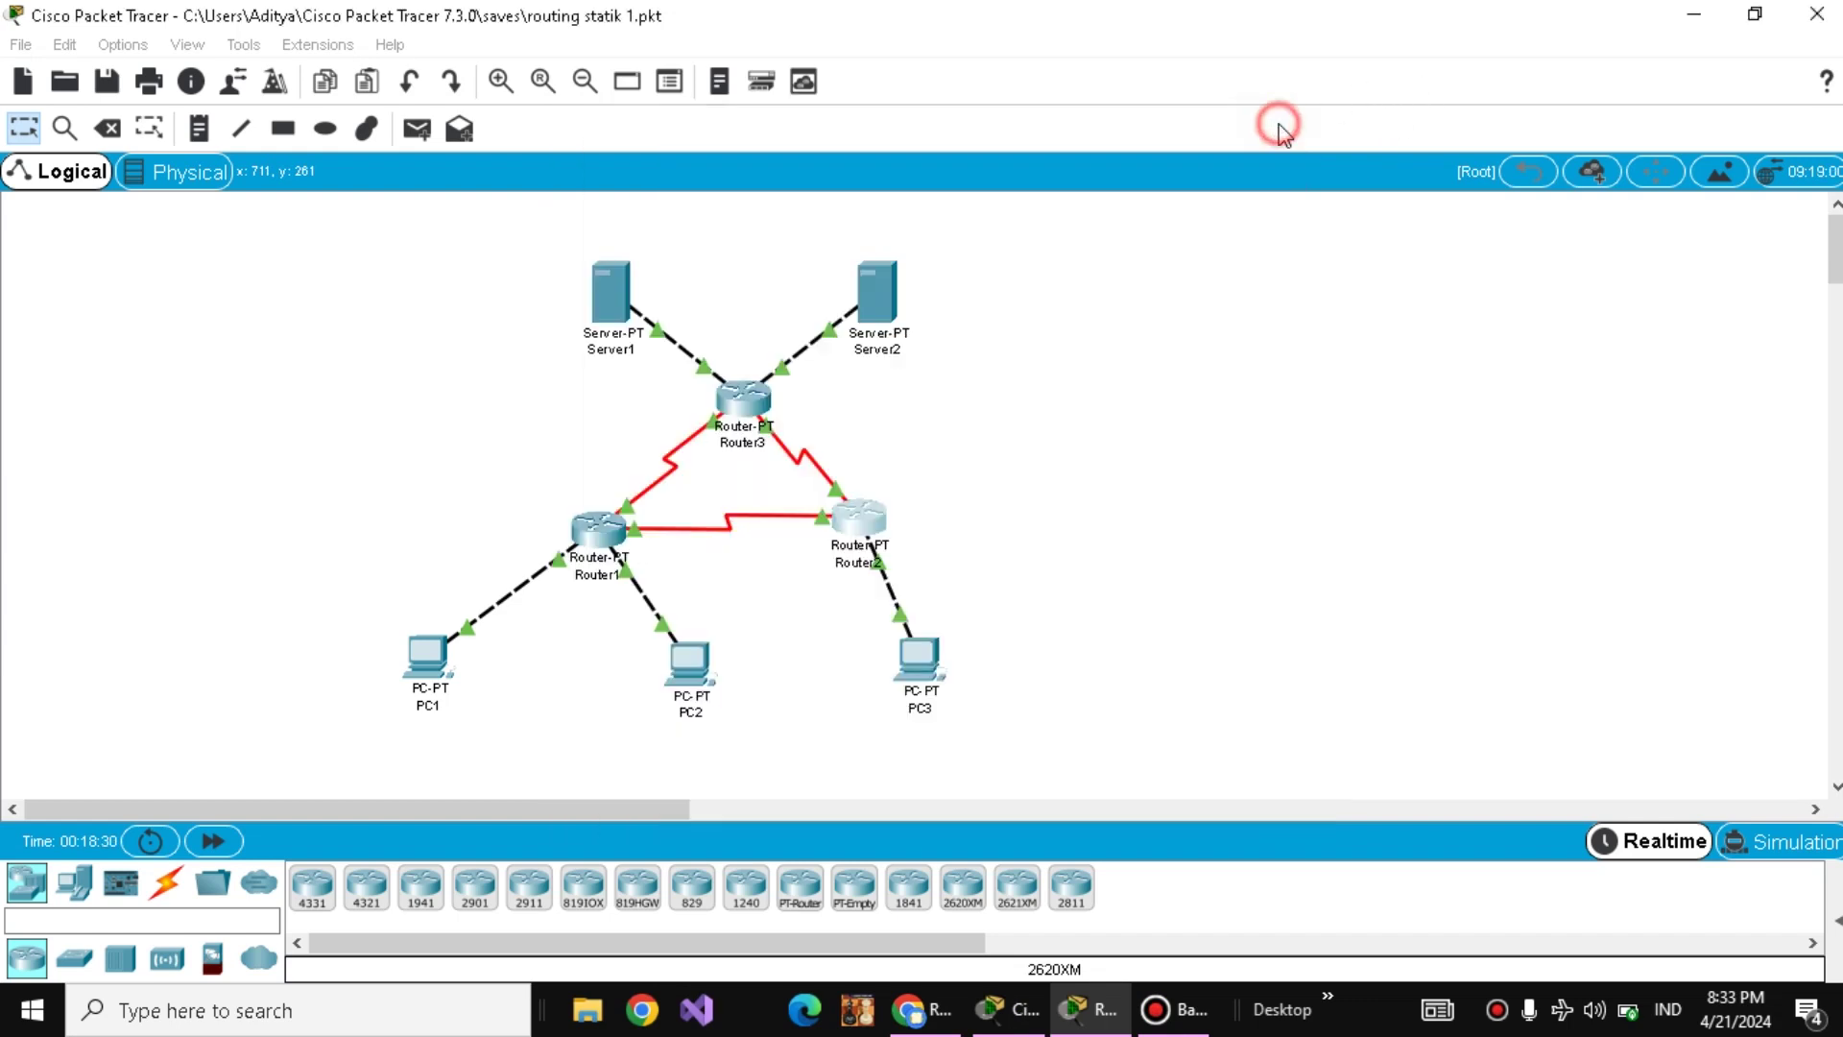
# - Save Router3's configuration to NVRAM and close its window
pyautogui.click(751, 401)
pyautogui.click(687, 176)
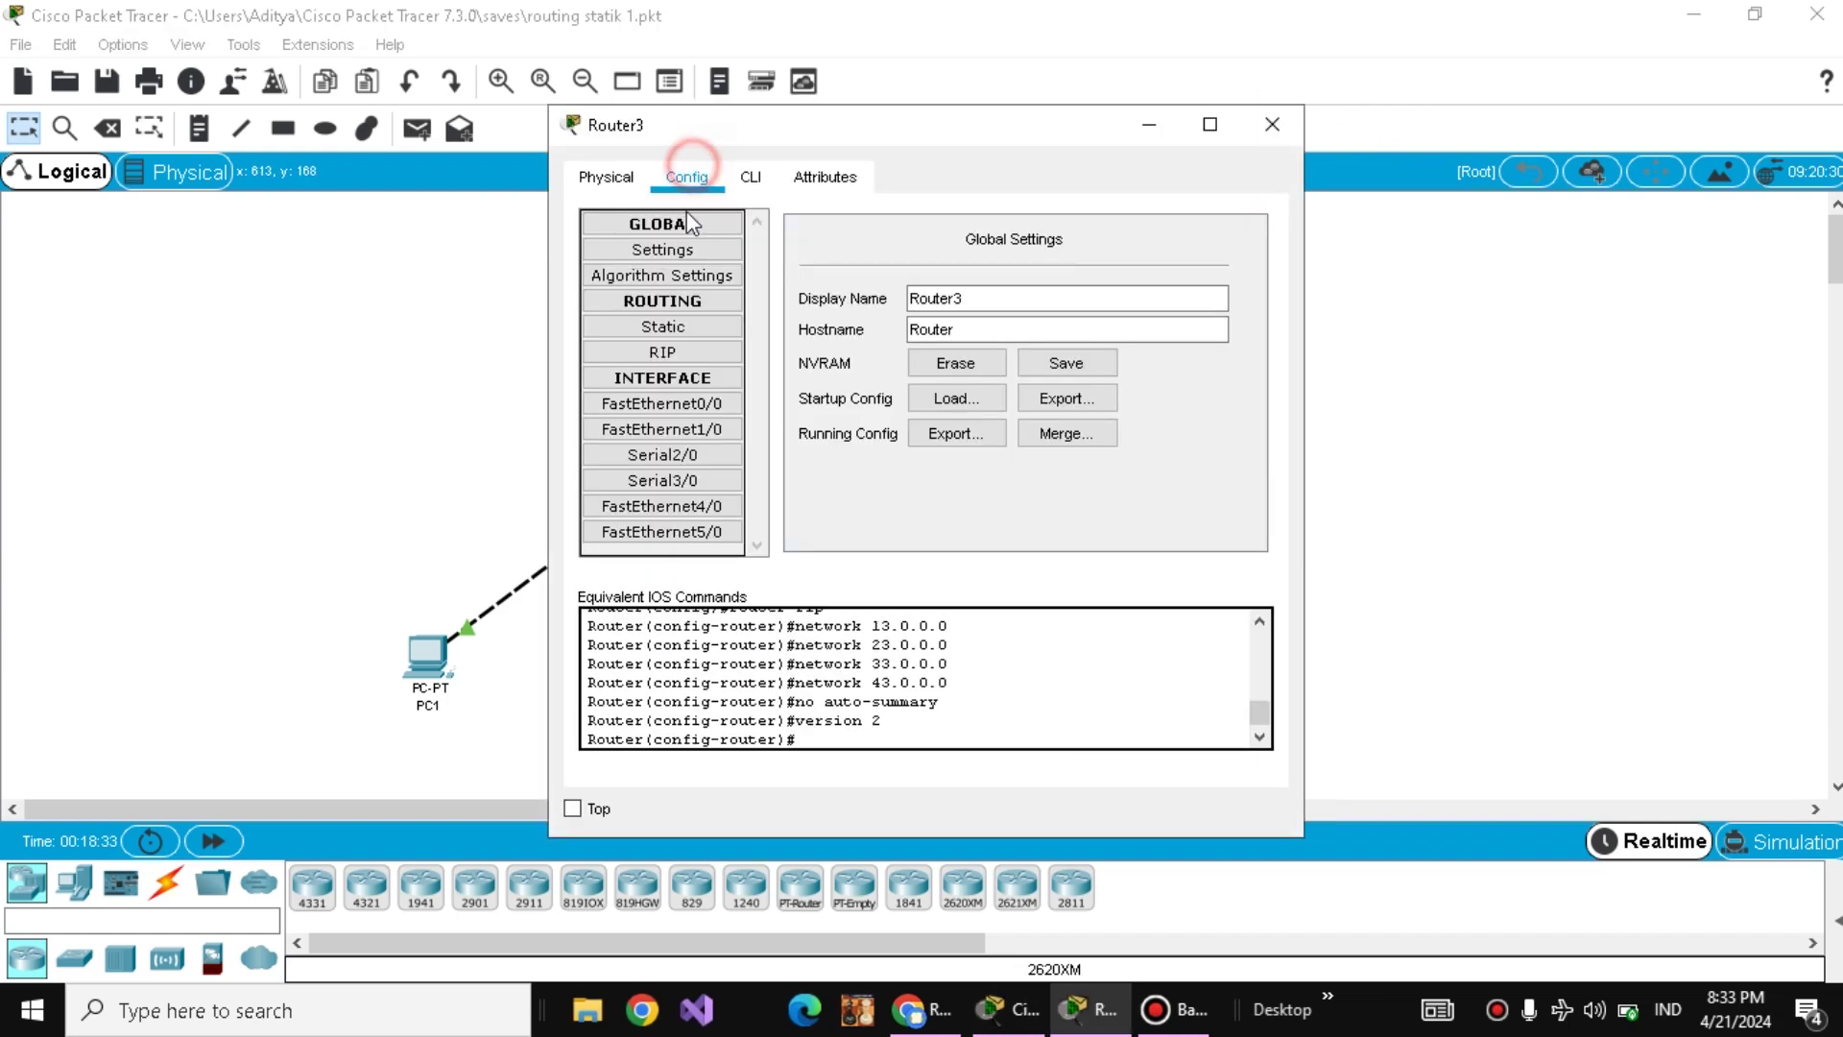
pyautogui.click(1097, 368)
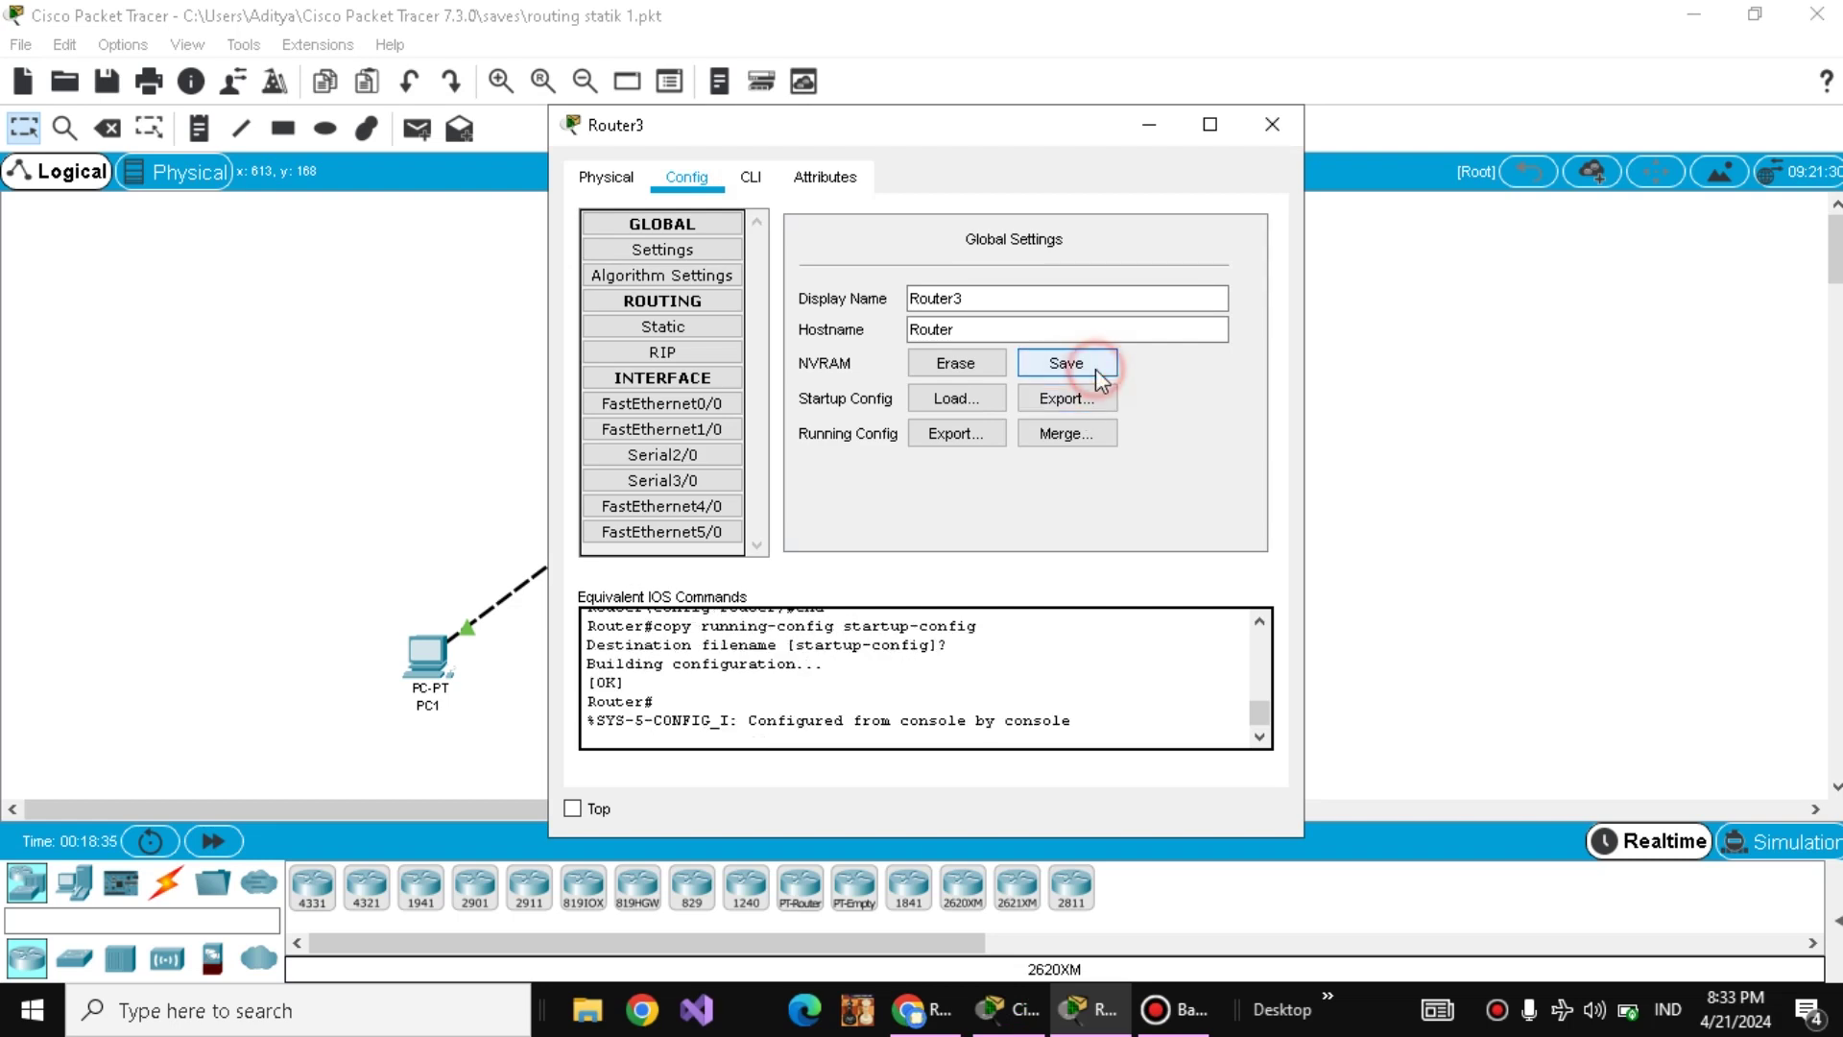
pyautogui.click(1273, 129)
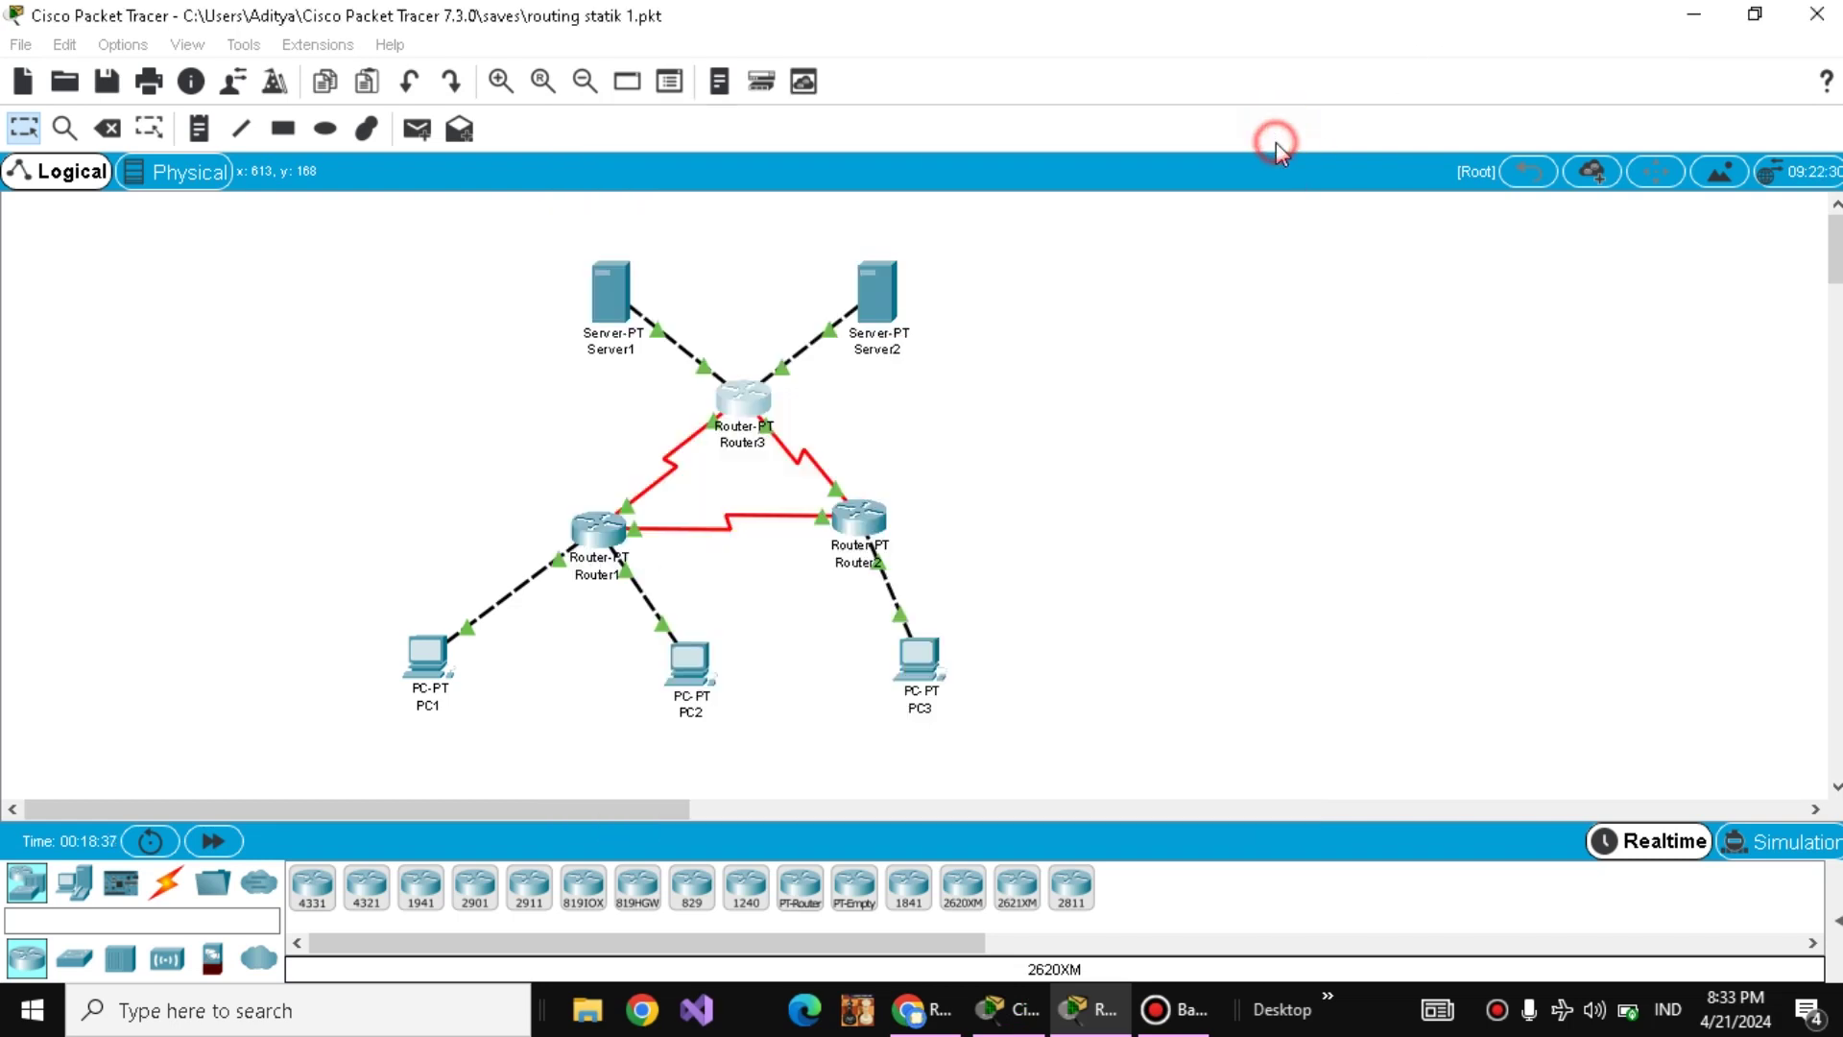
# - Read the tutorial's instructions on power cycling devices and showing the routing table in the browser, and return to Packet Tracer
pyautogui.click(926, 1009)
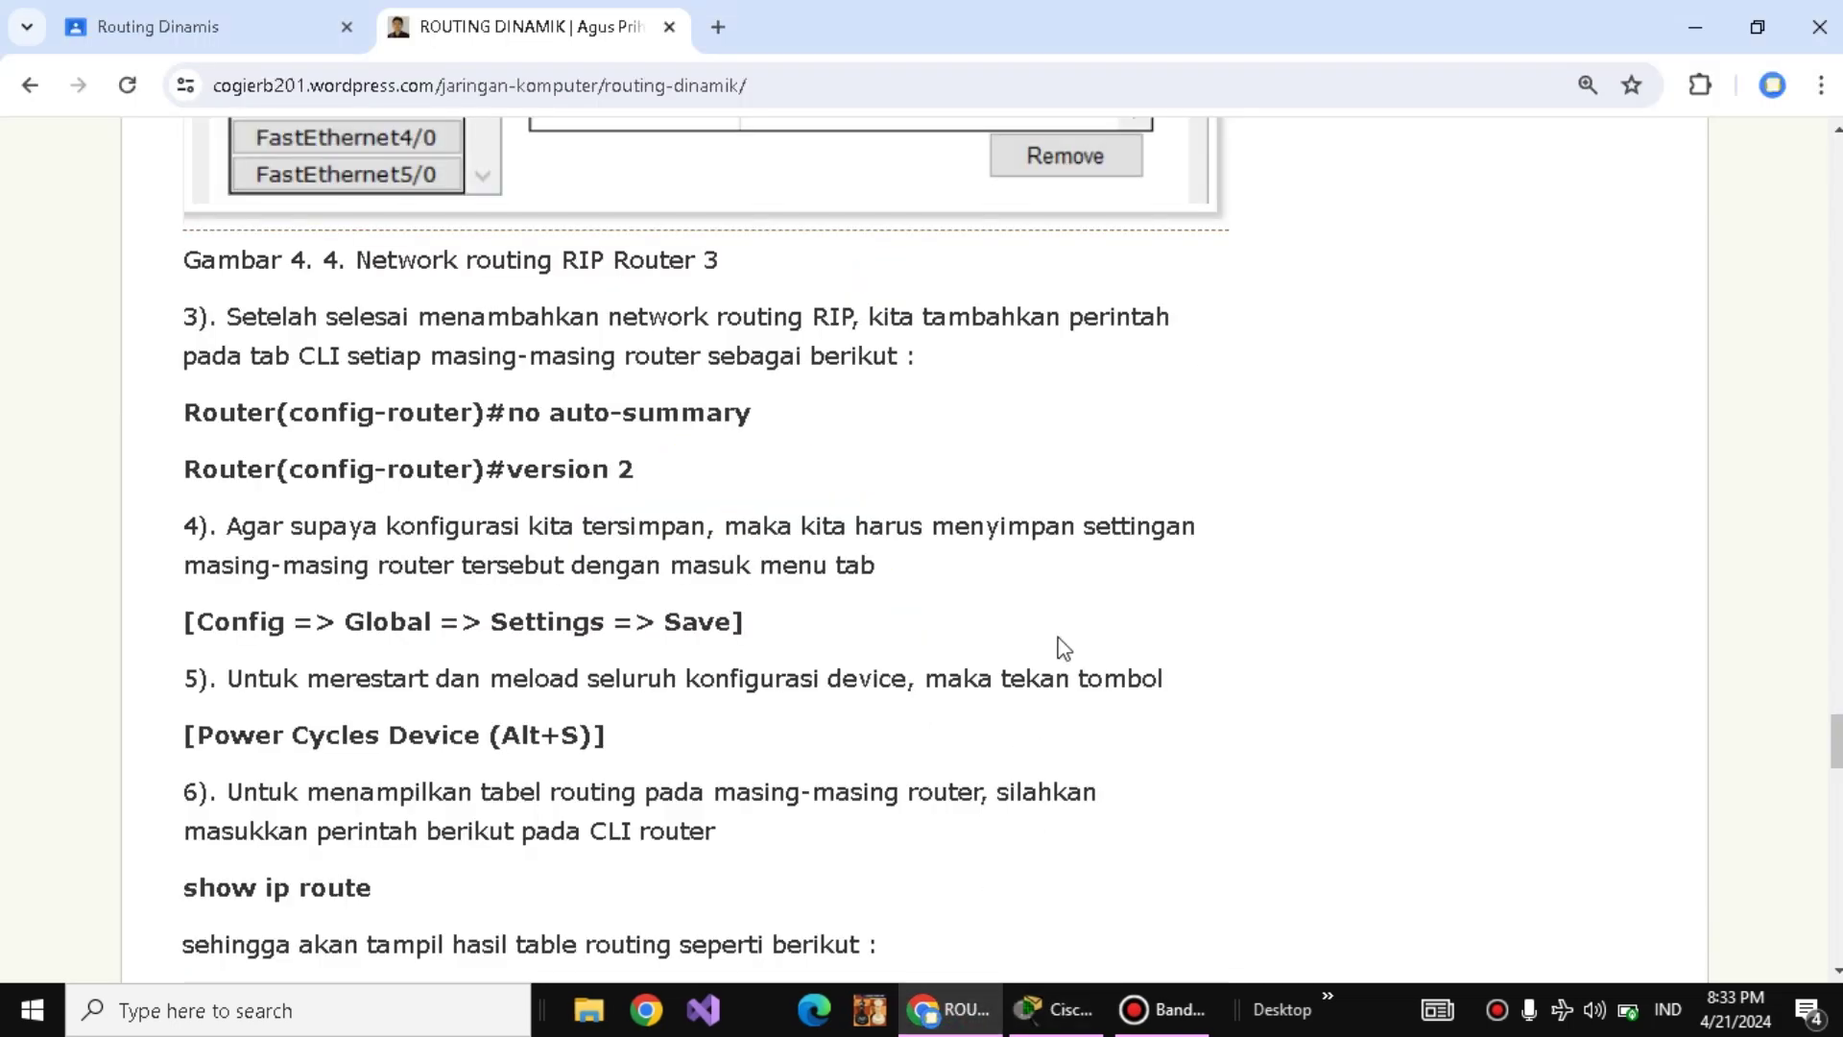
pyautogui.scroll(-1, 1064, 629)
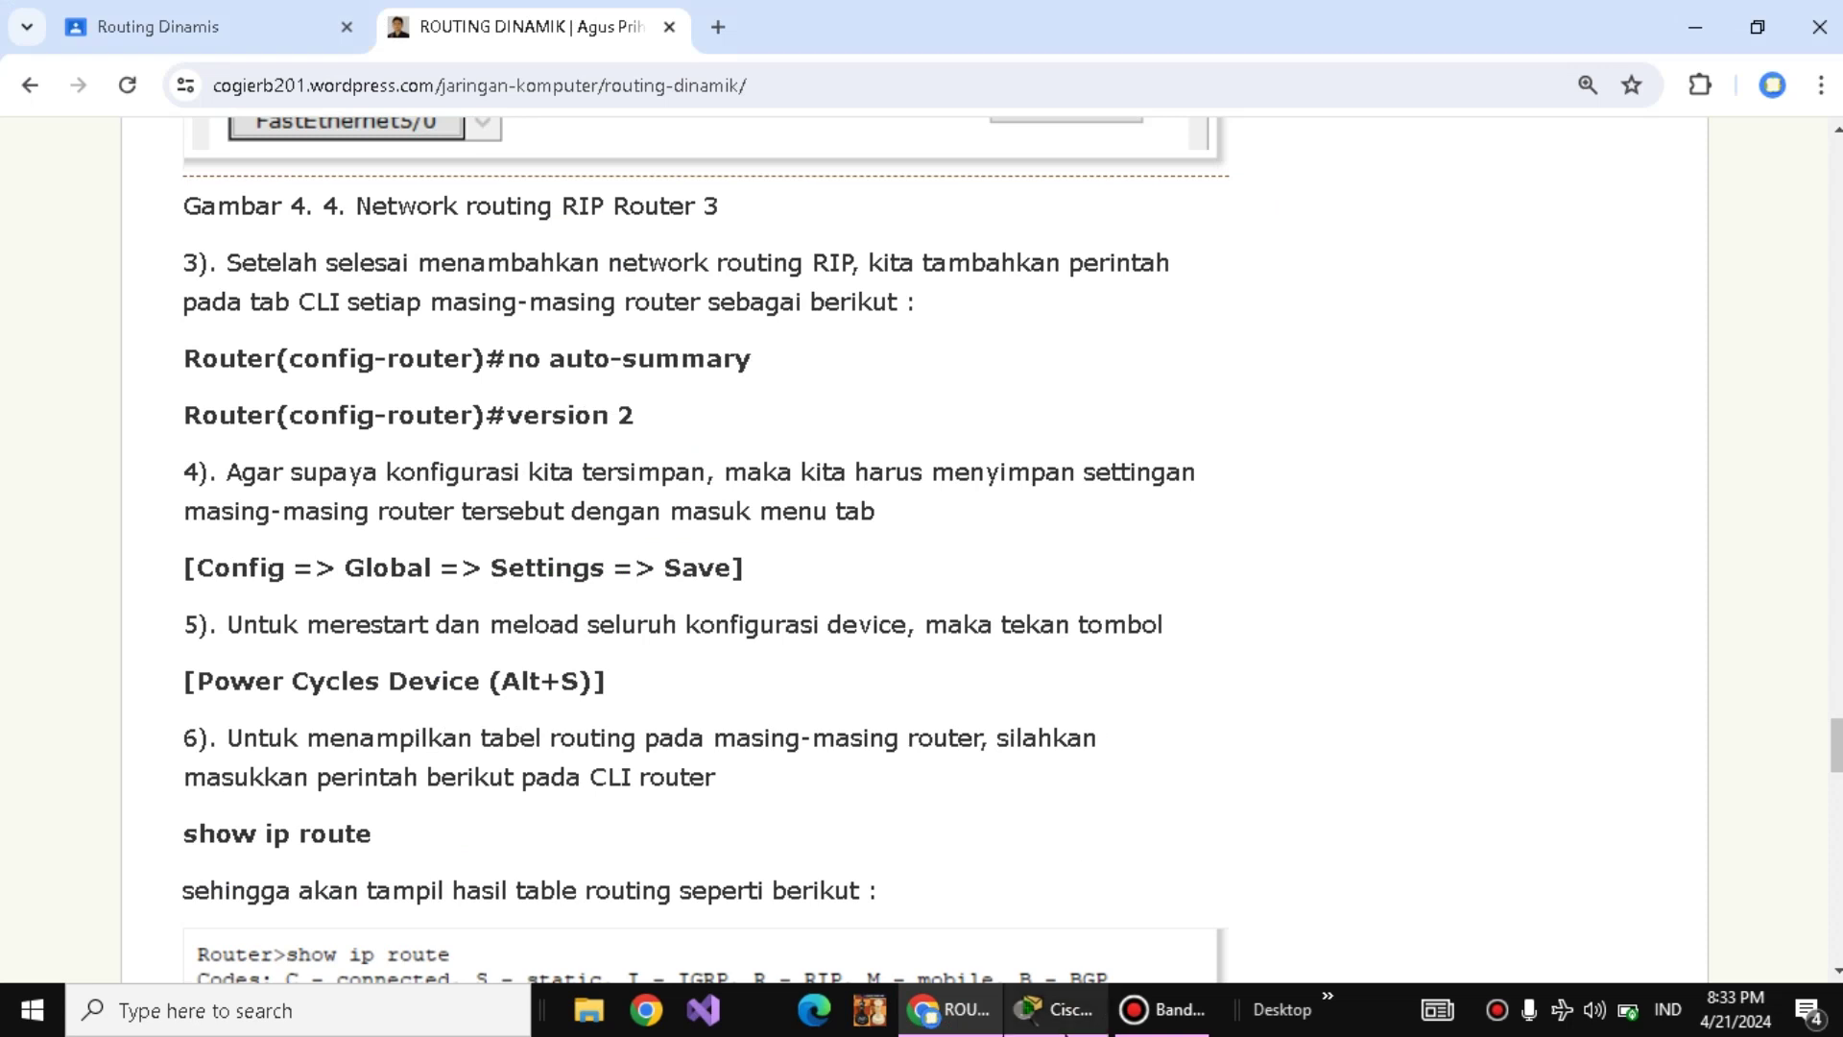
pyautogui.click(1056, 1008)
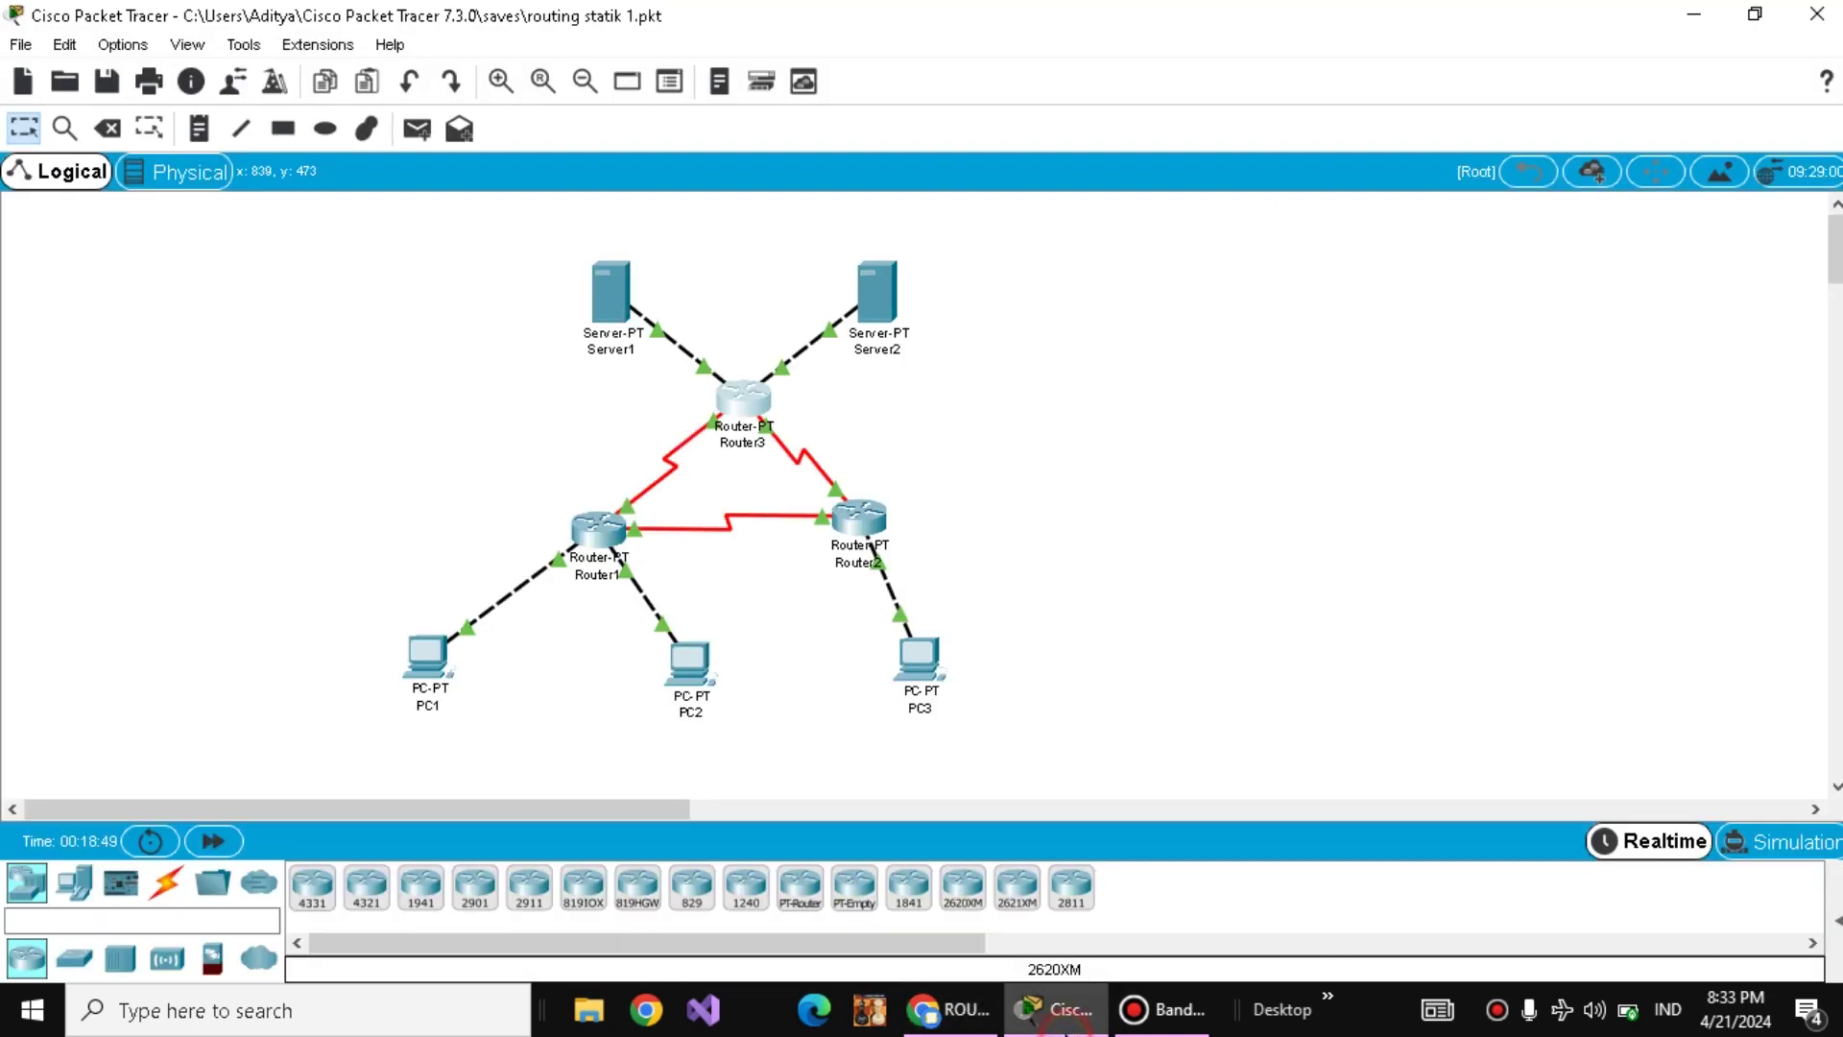
# - Power cycle all devices in the network and accept the network reset
pyautogui.click(151, 843)
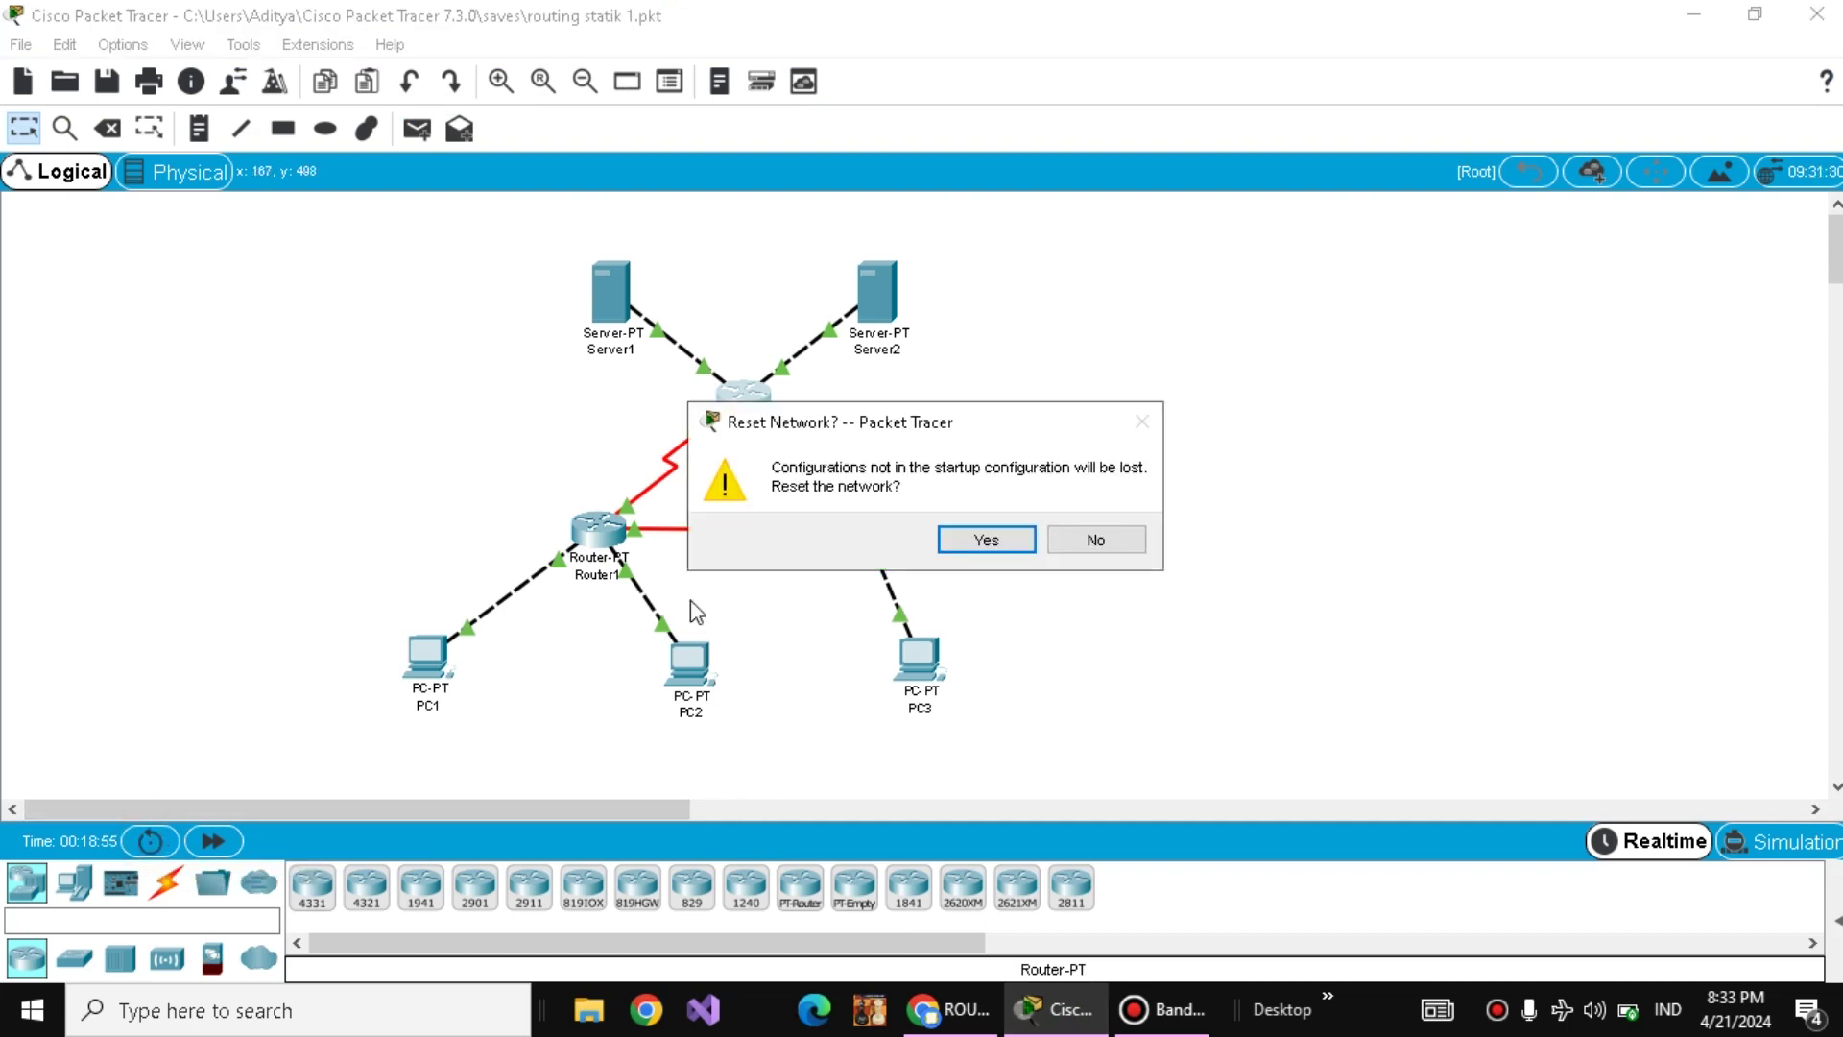
pyautogui.click(1006, 539)
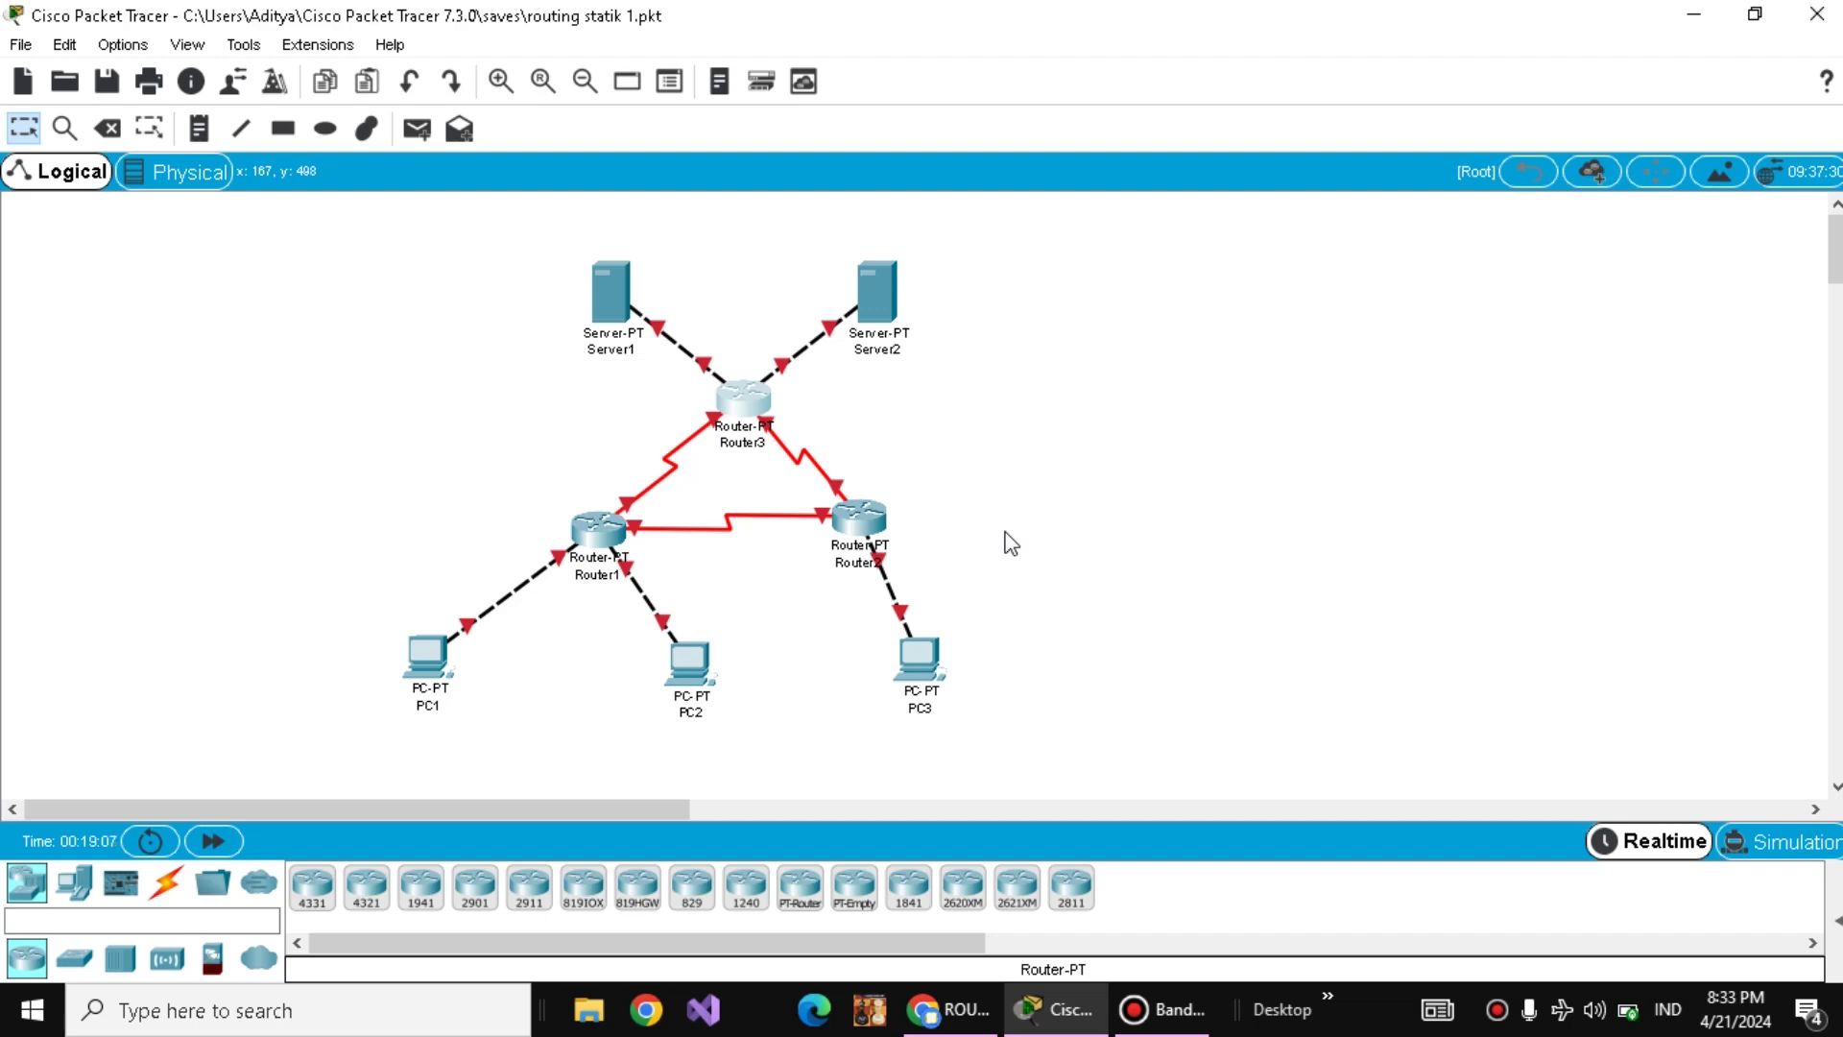
# - Switch to the browser tutorial and read the instructions and sample output for showing each router's routing table with show ip route
pyautogui.click(1063, 1010)
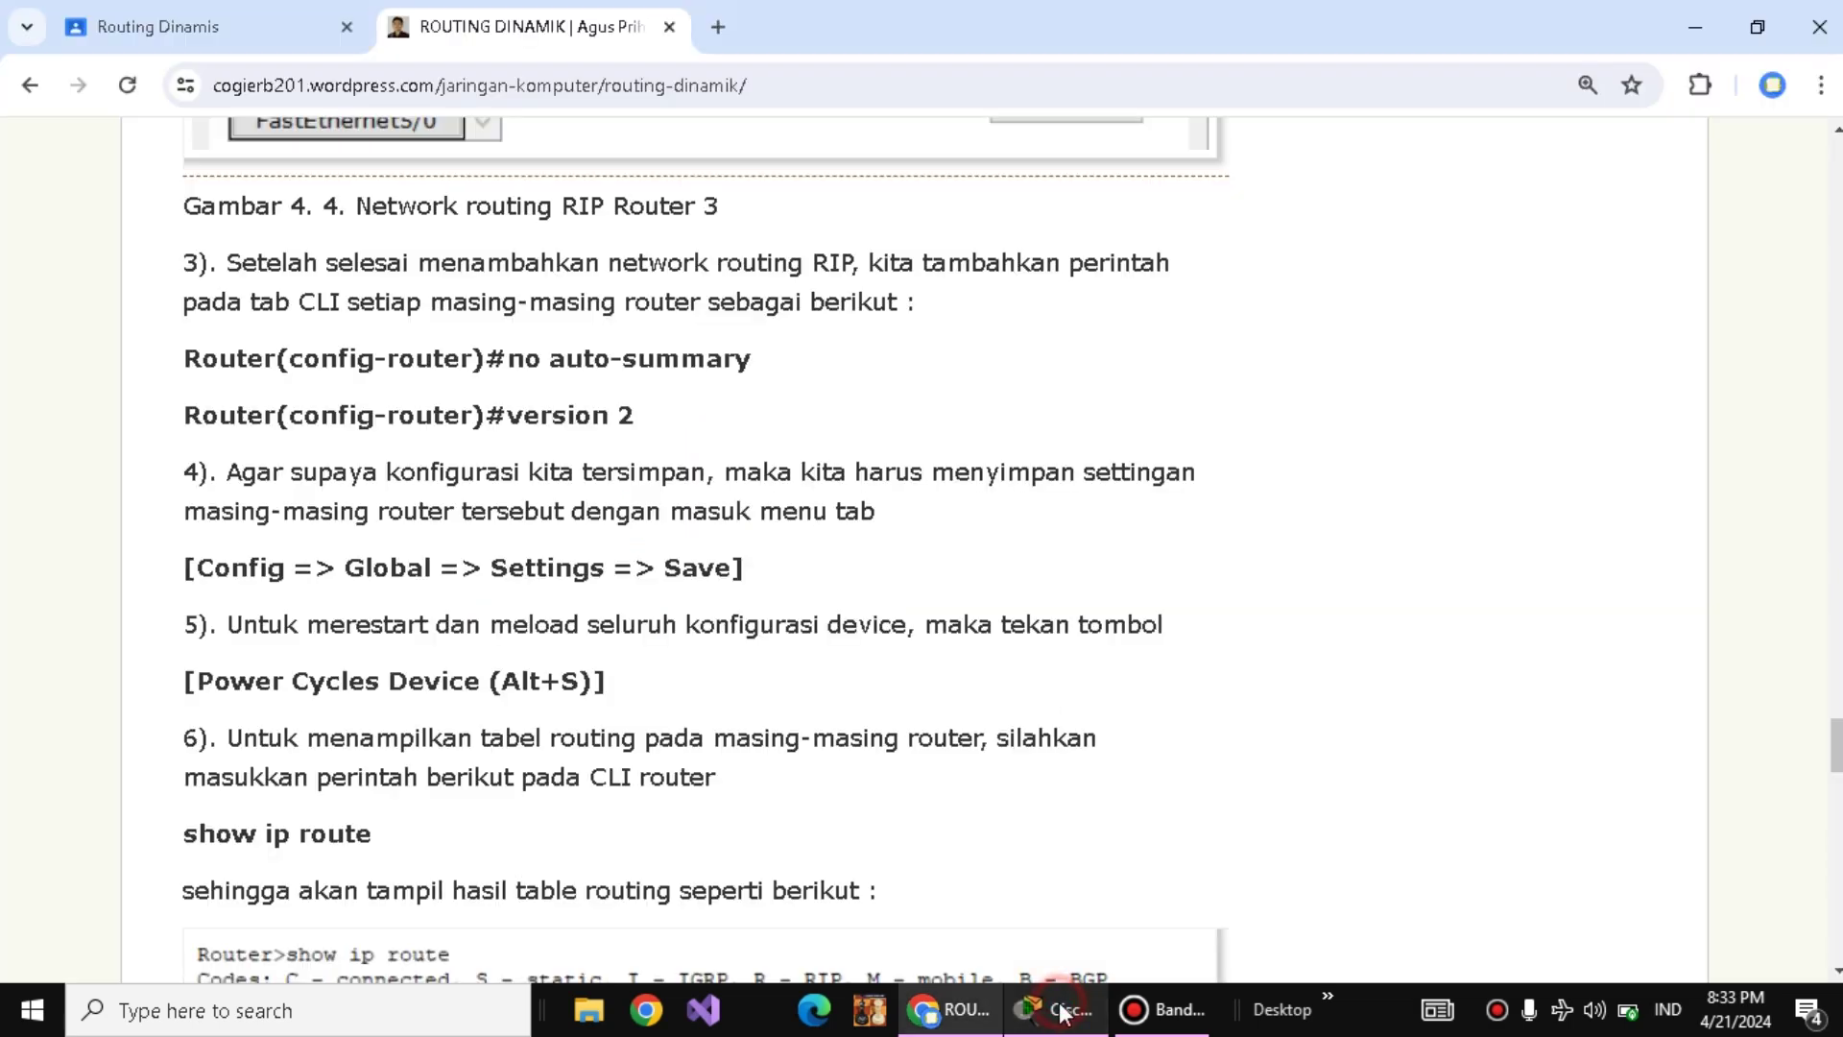
pyautogui.click(1064, 1010)
pyautogui.click(1063, 1010)
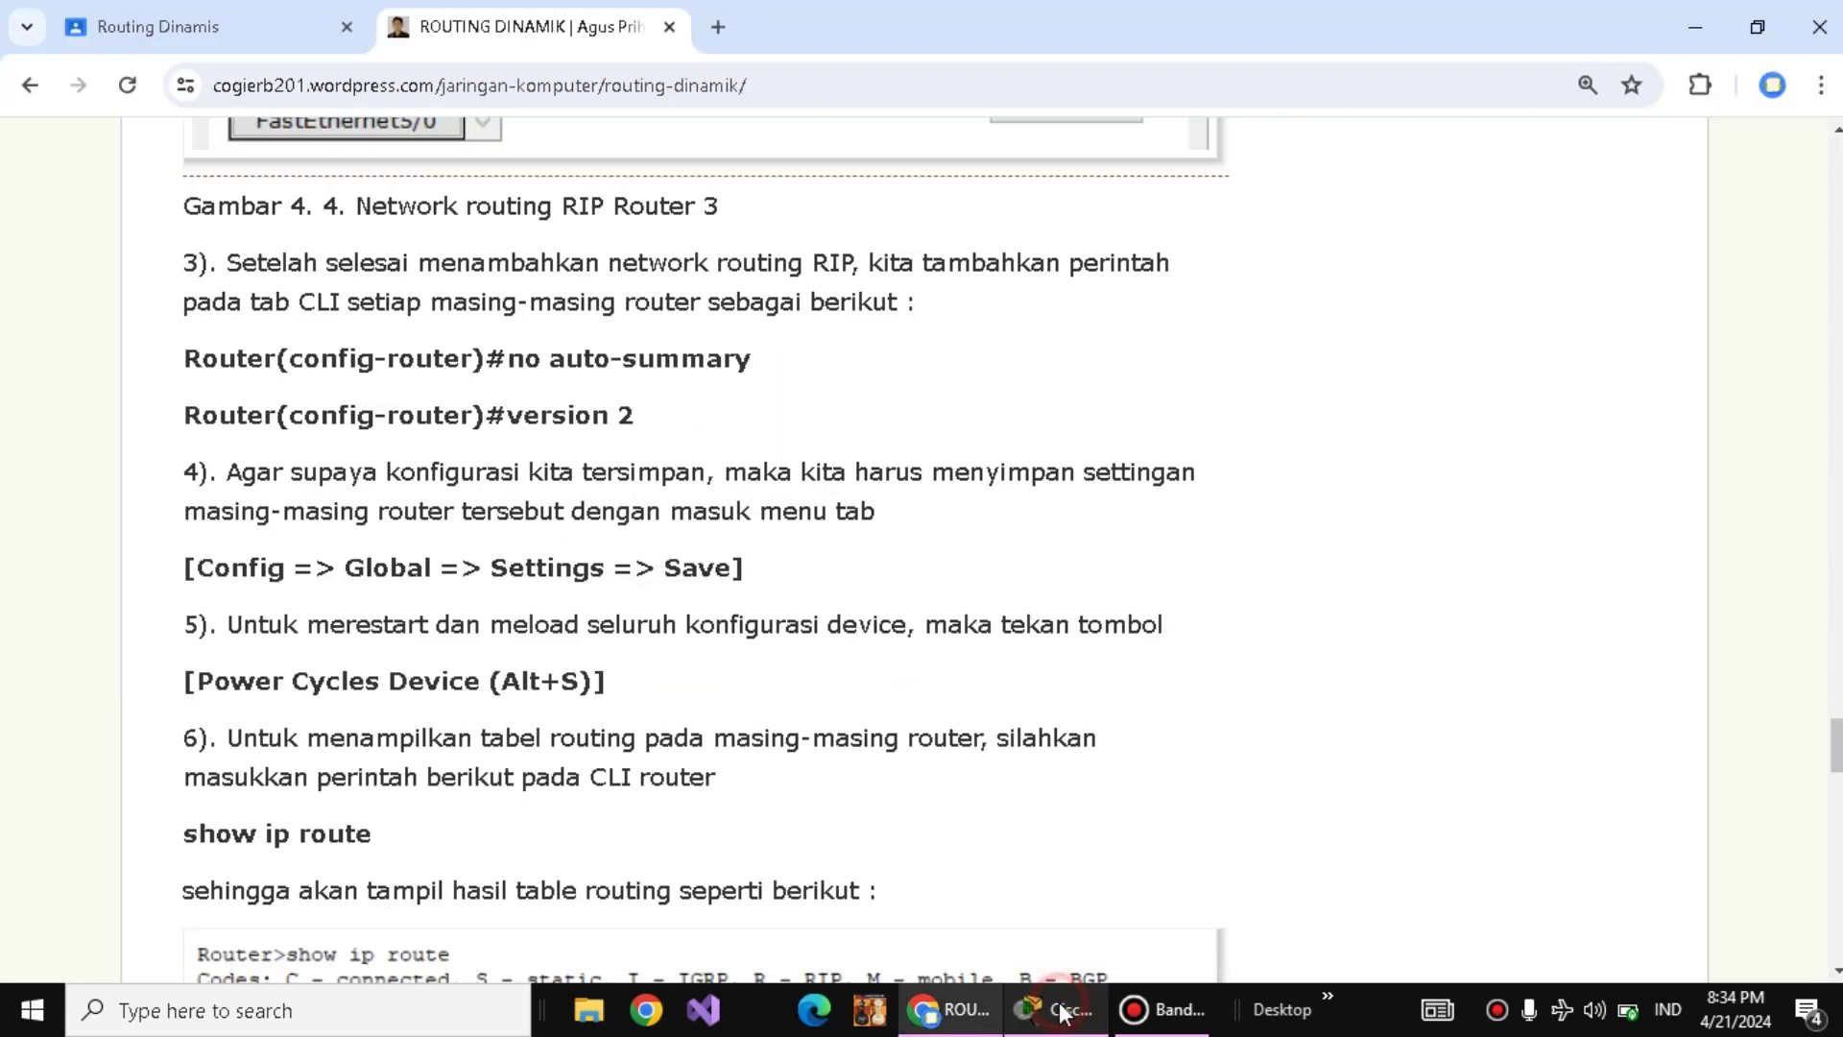
pyautogui.click(1111, 691)
pyautogui.scroll(-3, 1111, 691)
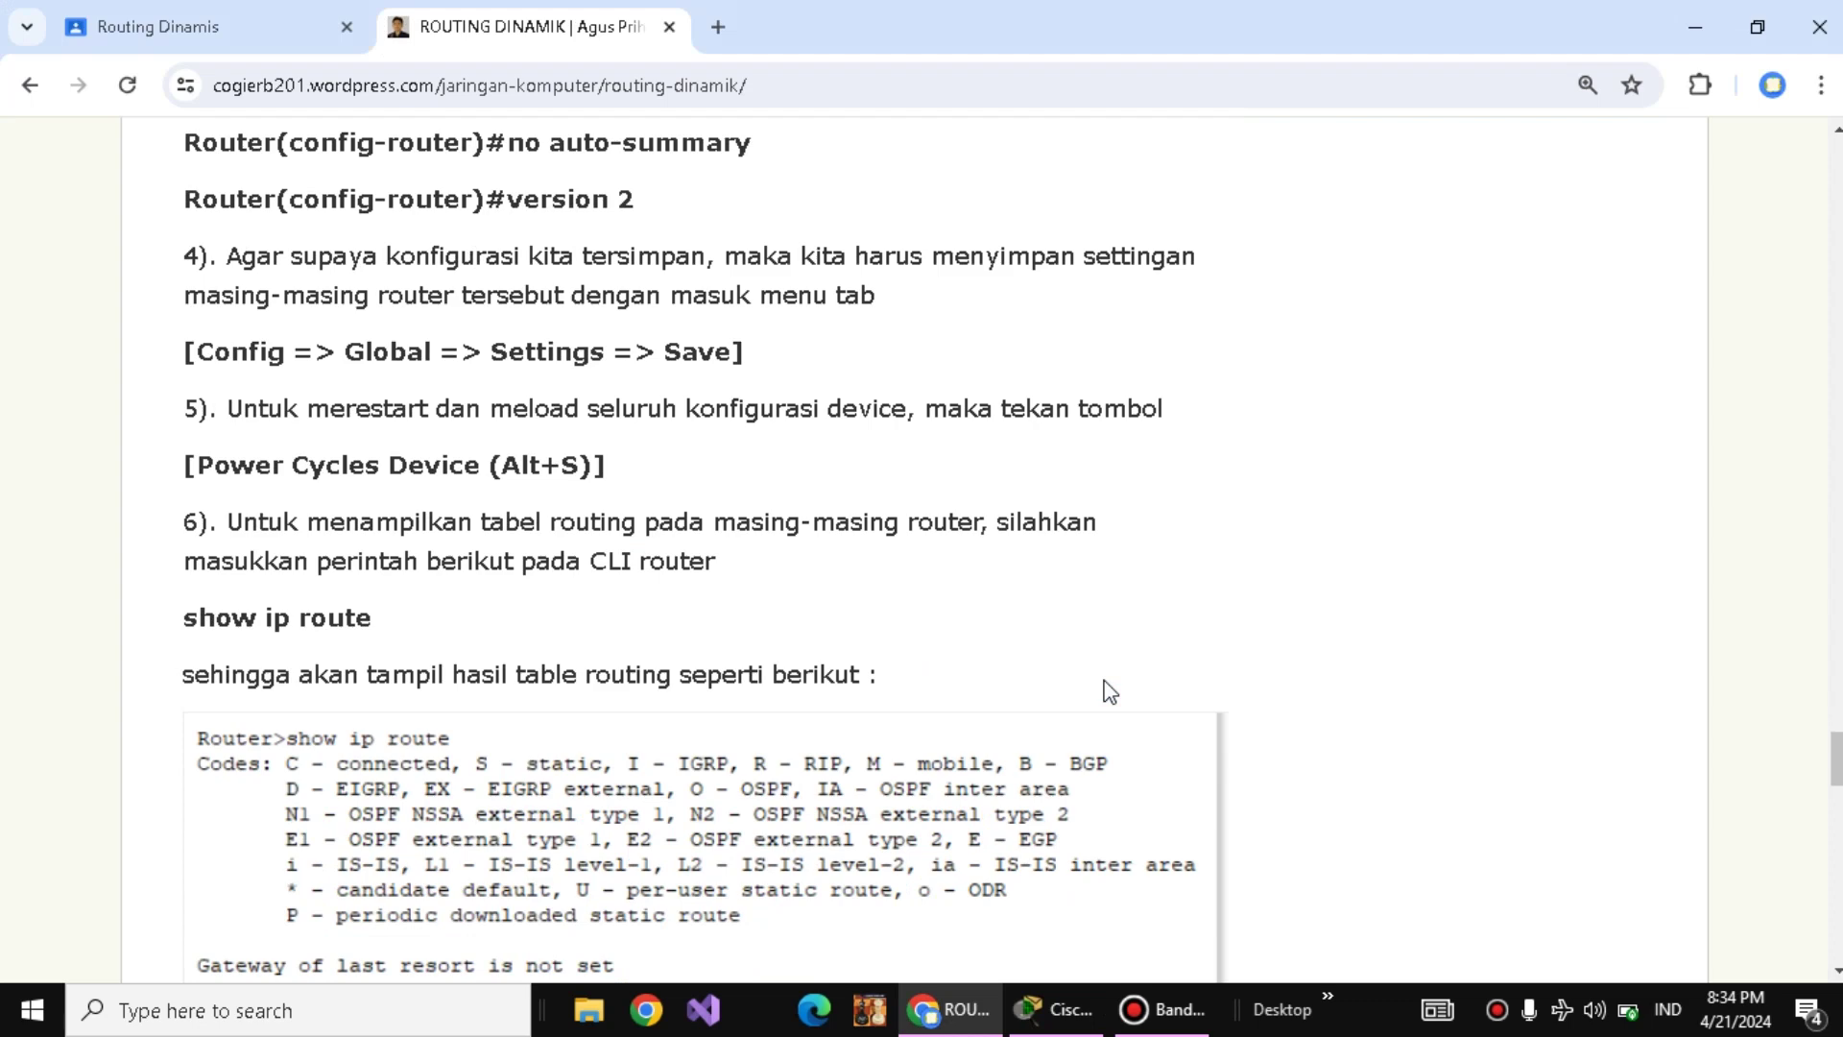
pyautogui.scroll(-1, 1111, 691)
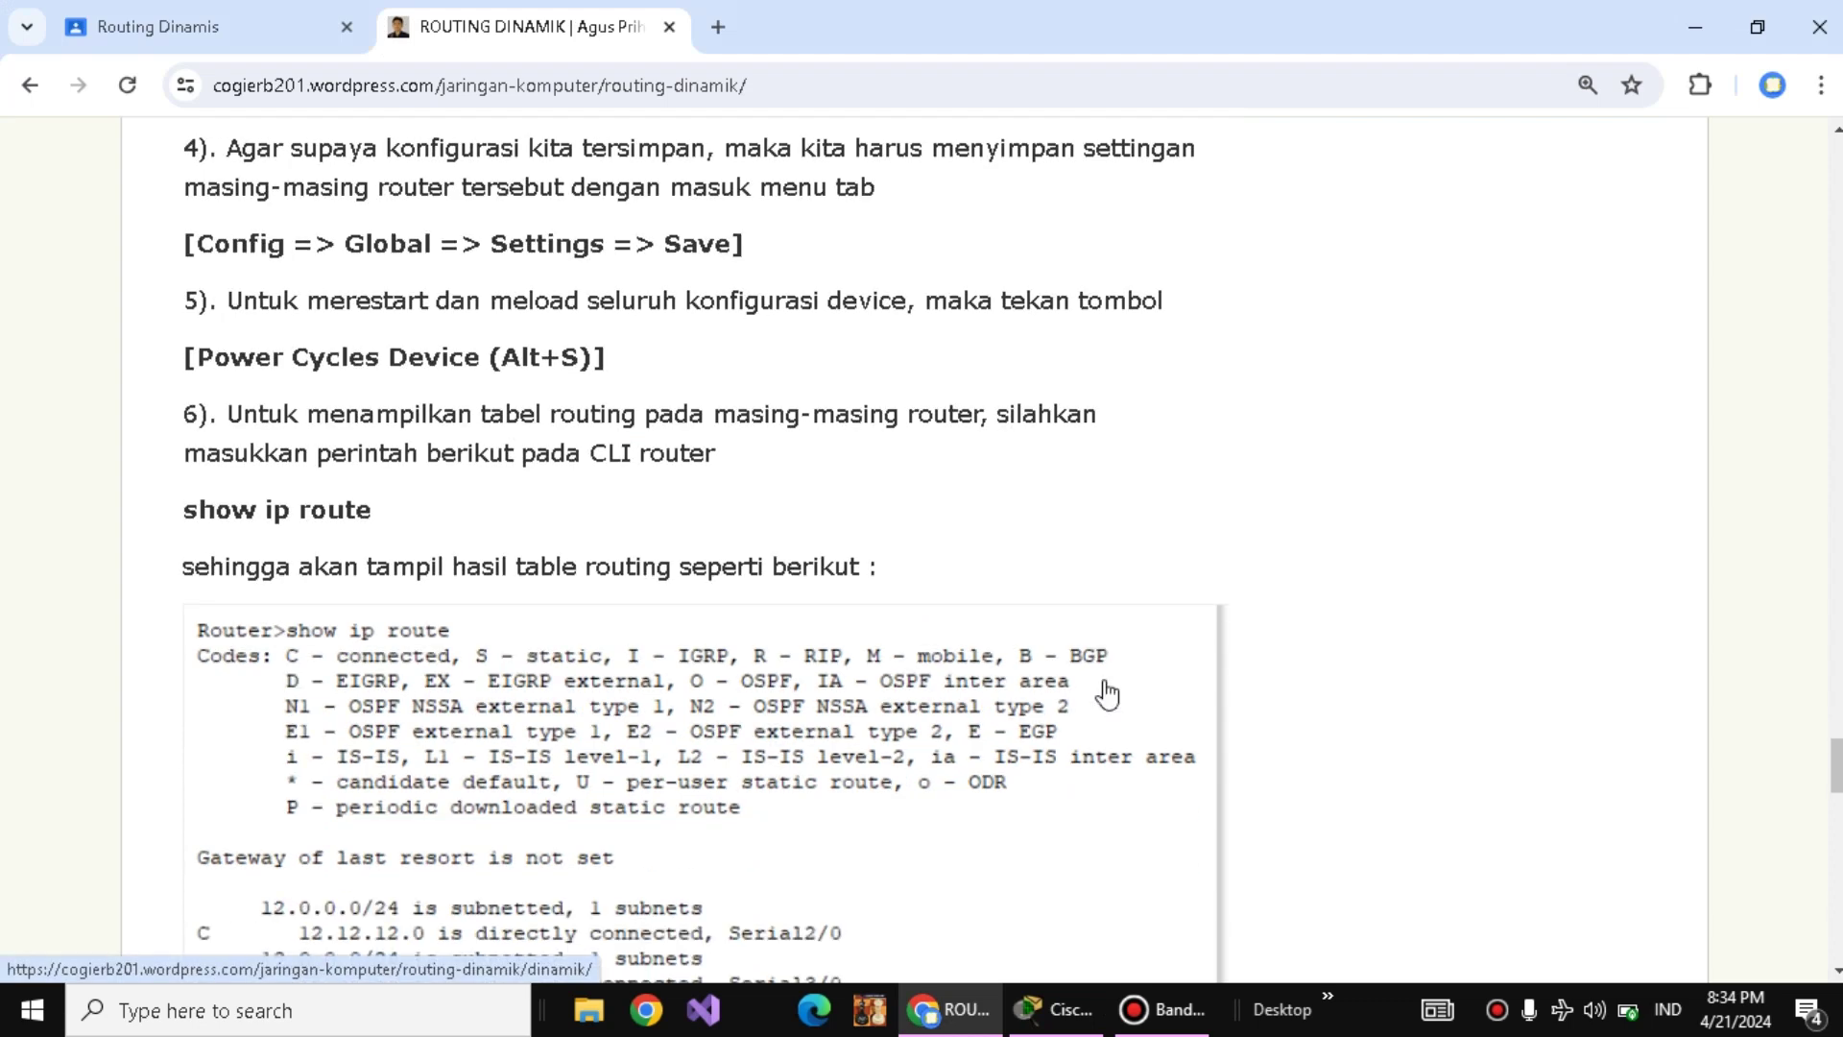
pyautogui.scroll(-2, 1109, 691)
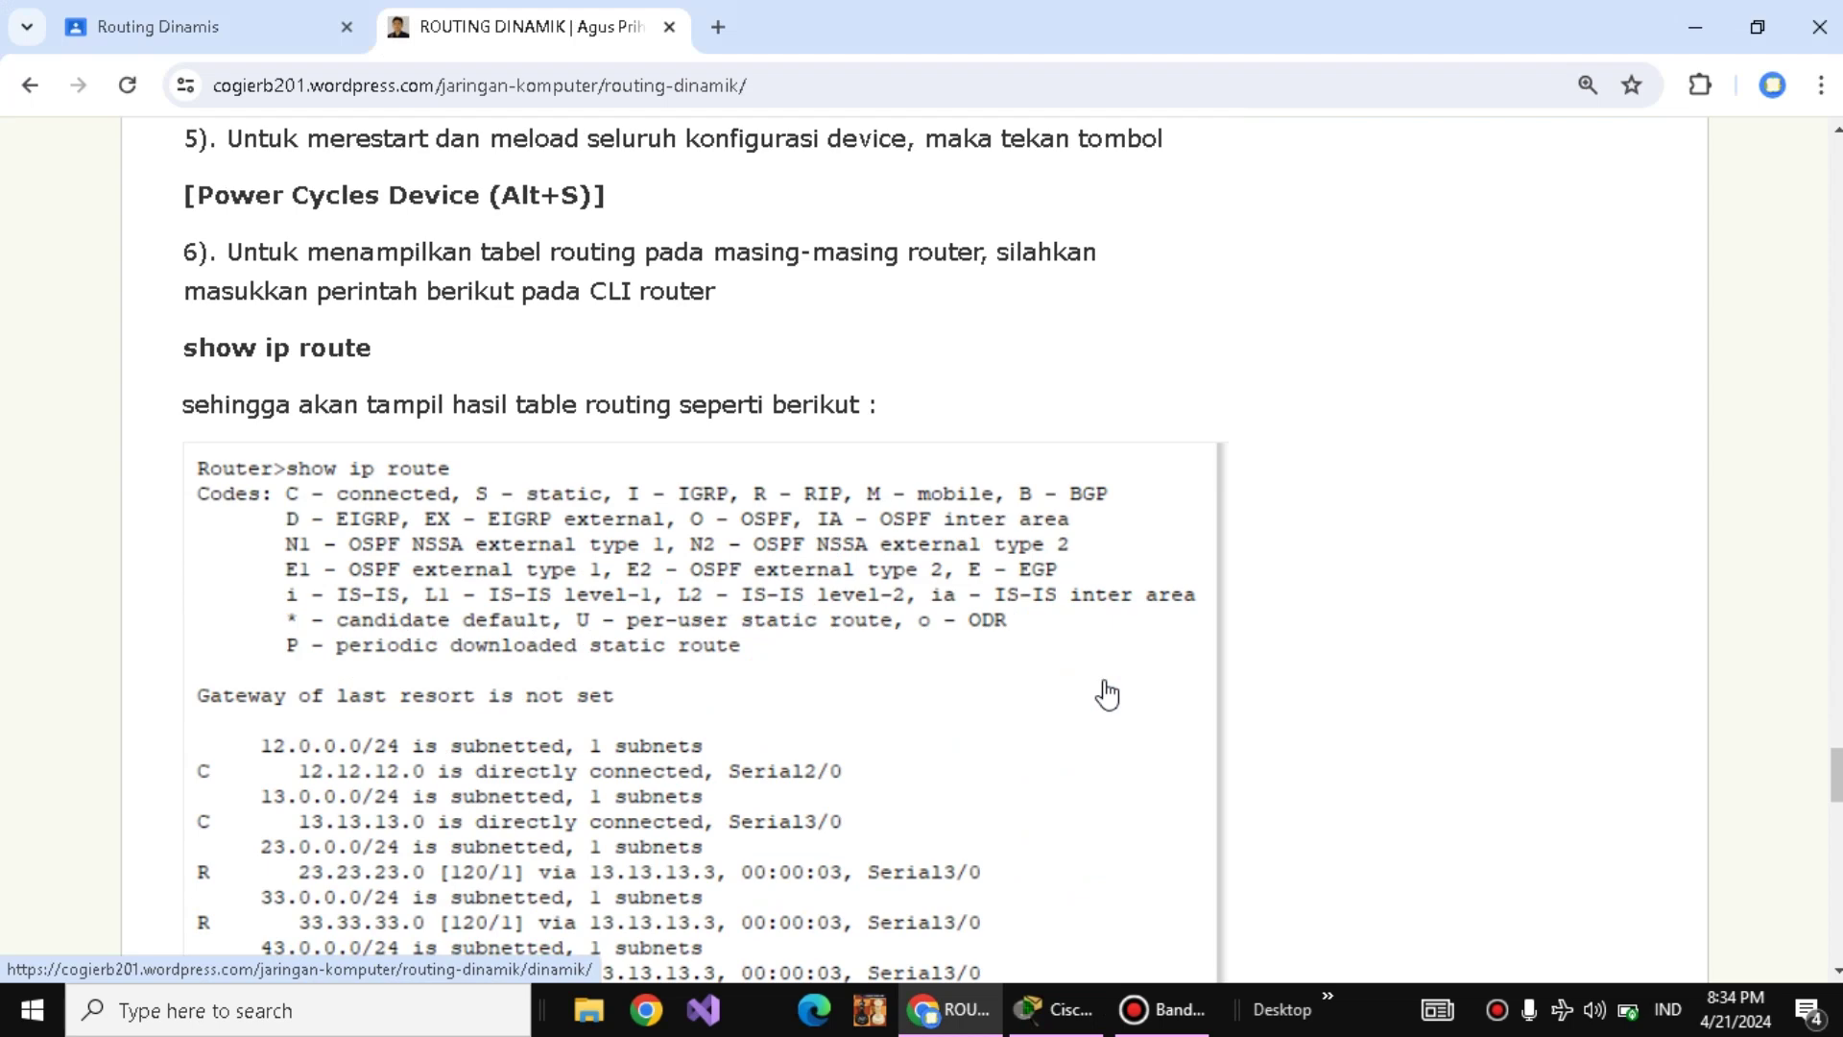
pyautogui.scroll(-2, 1109, 694)
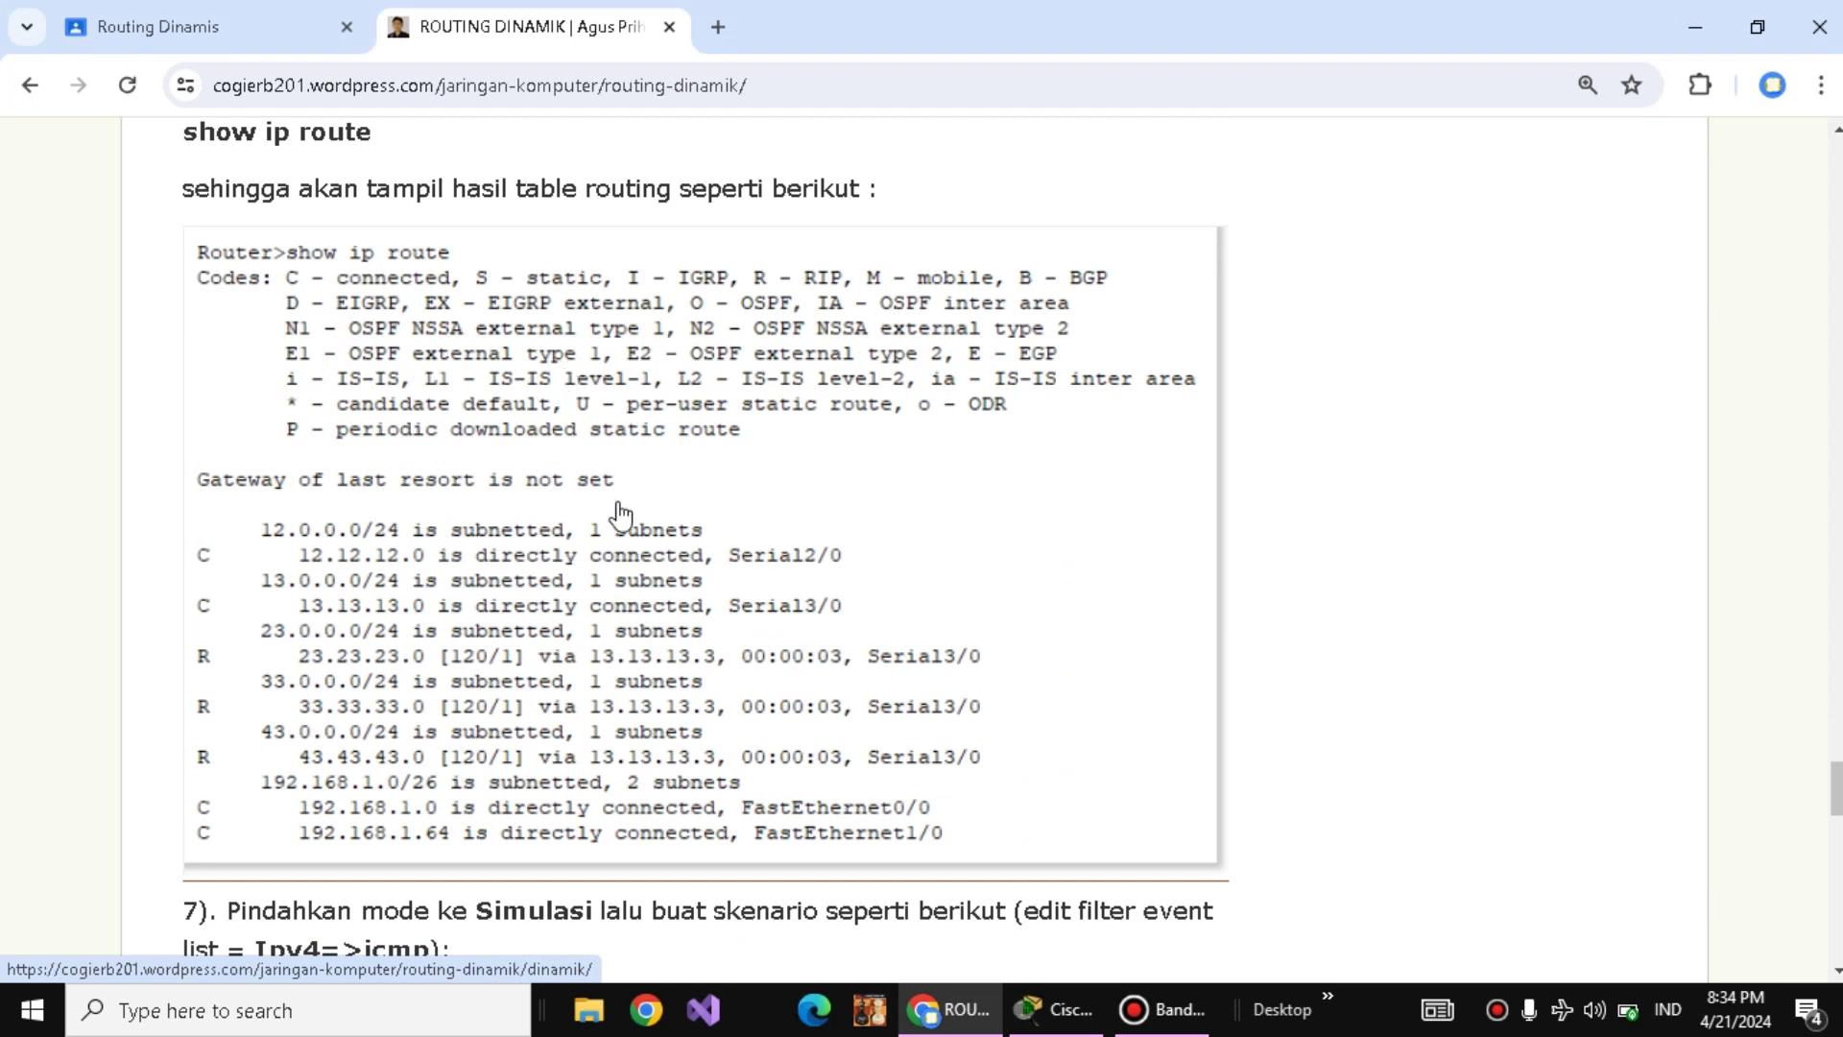
pyautogui.scroll(-1, 620, 515)
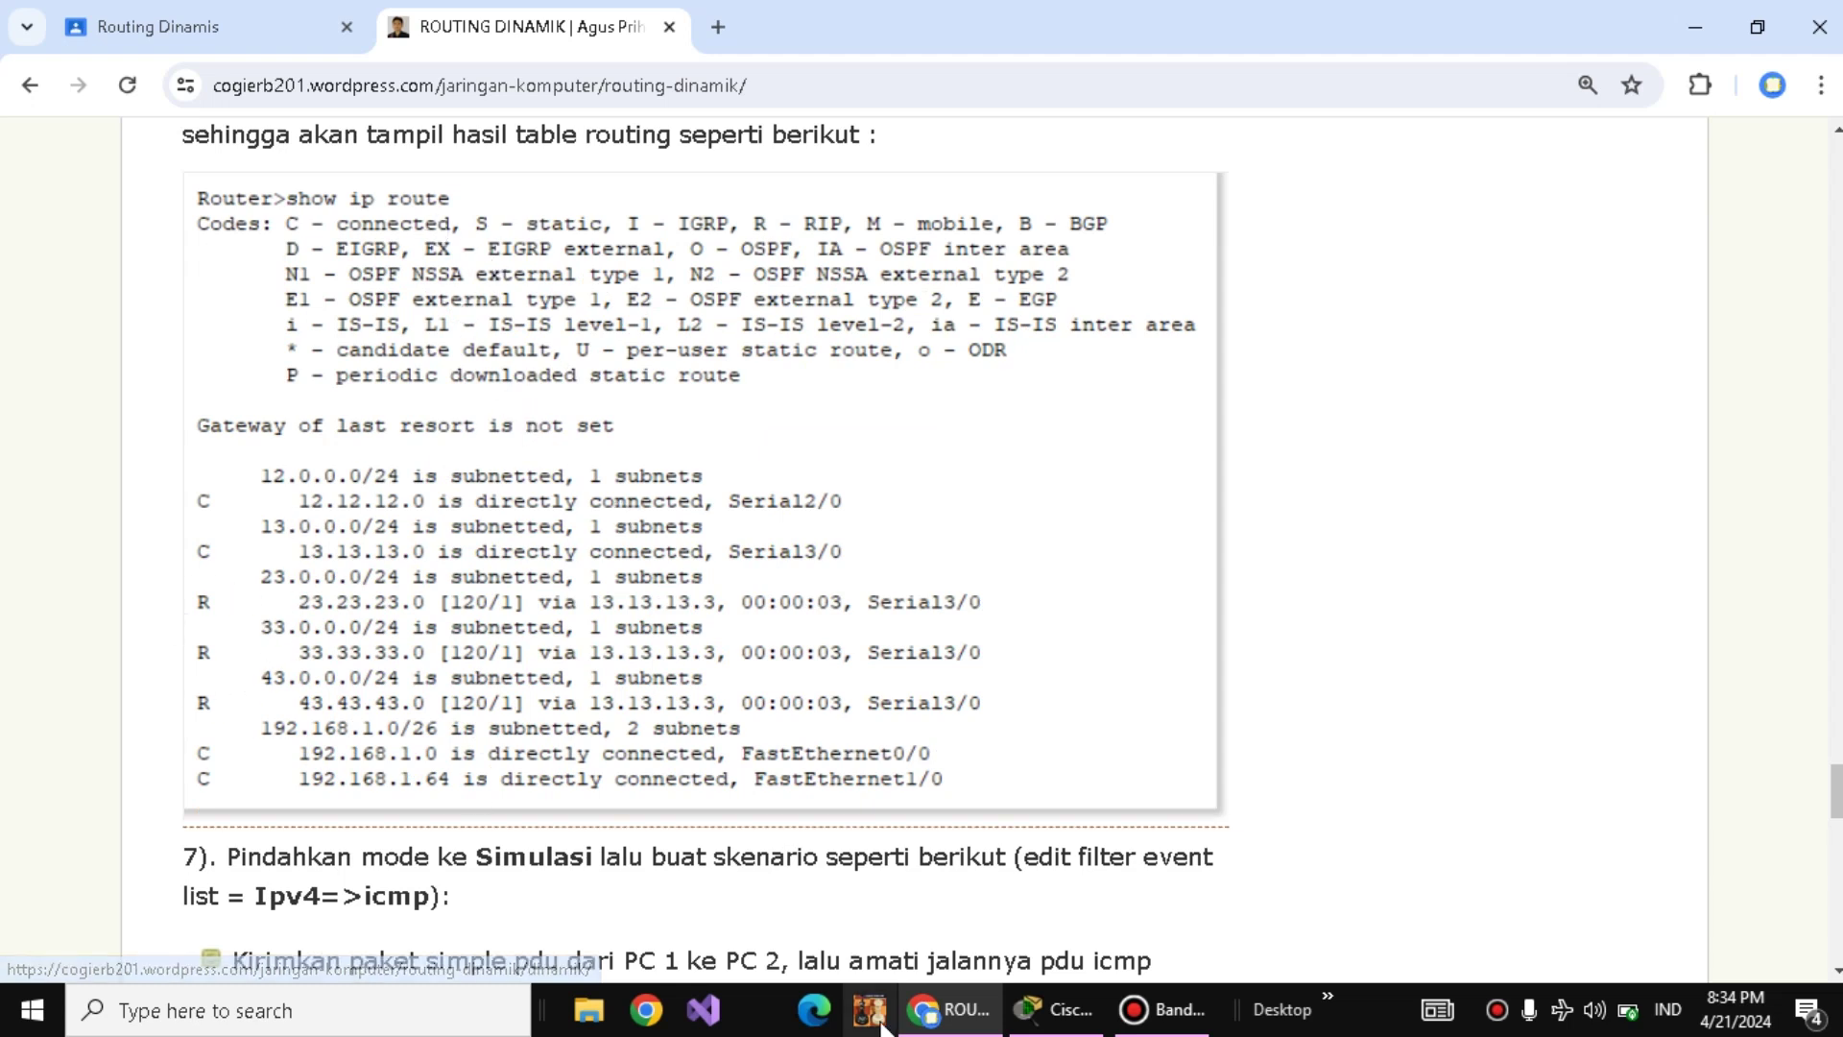
pyautogui.scroll(1, 1190, 456)
pyautogui.scroll(1, 1190, 456)
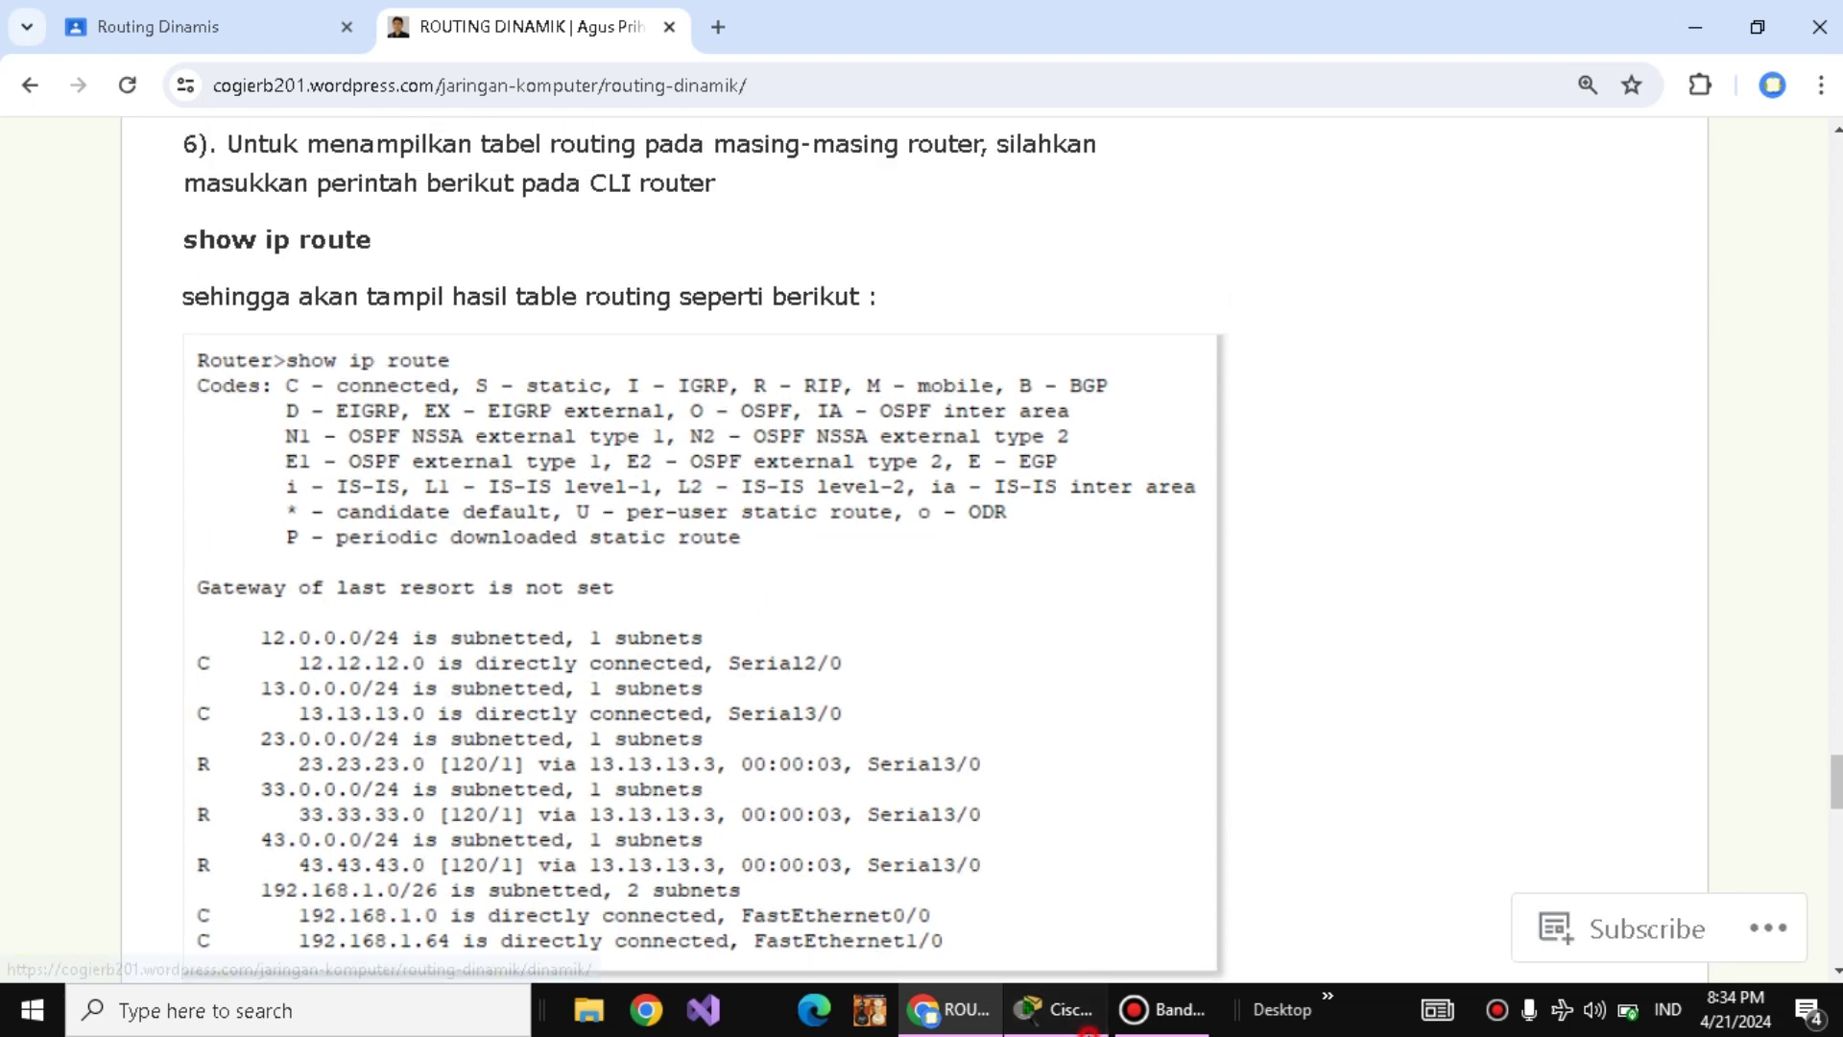
# - Return to Packet Tracer, run show ip route in Router1's command line to view its routing table, and close its window
pyautogui.click(1066, 1008)
pyautogui.doubleClick(597, 530)
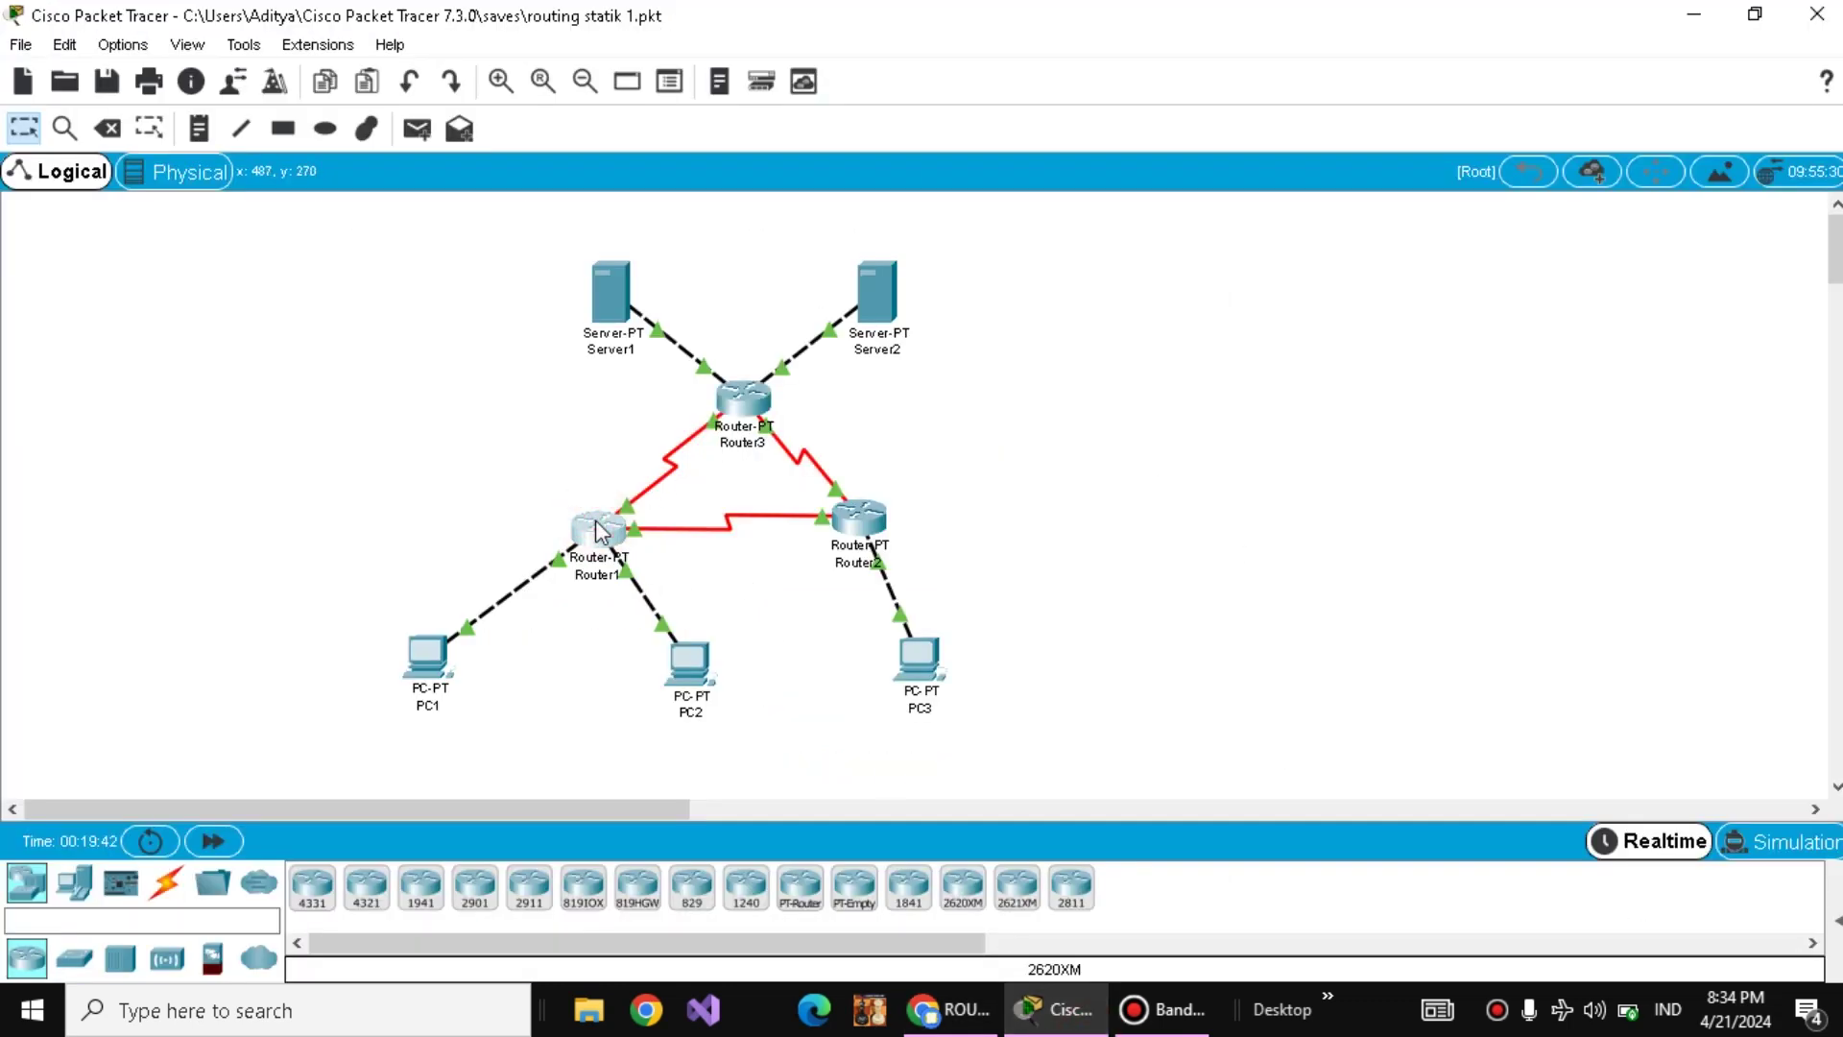
pyautogui.click(757, 179)
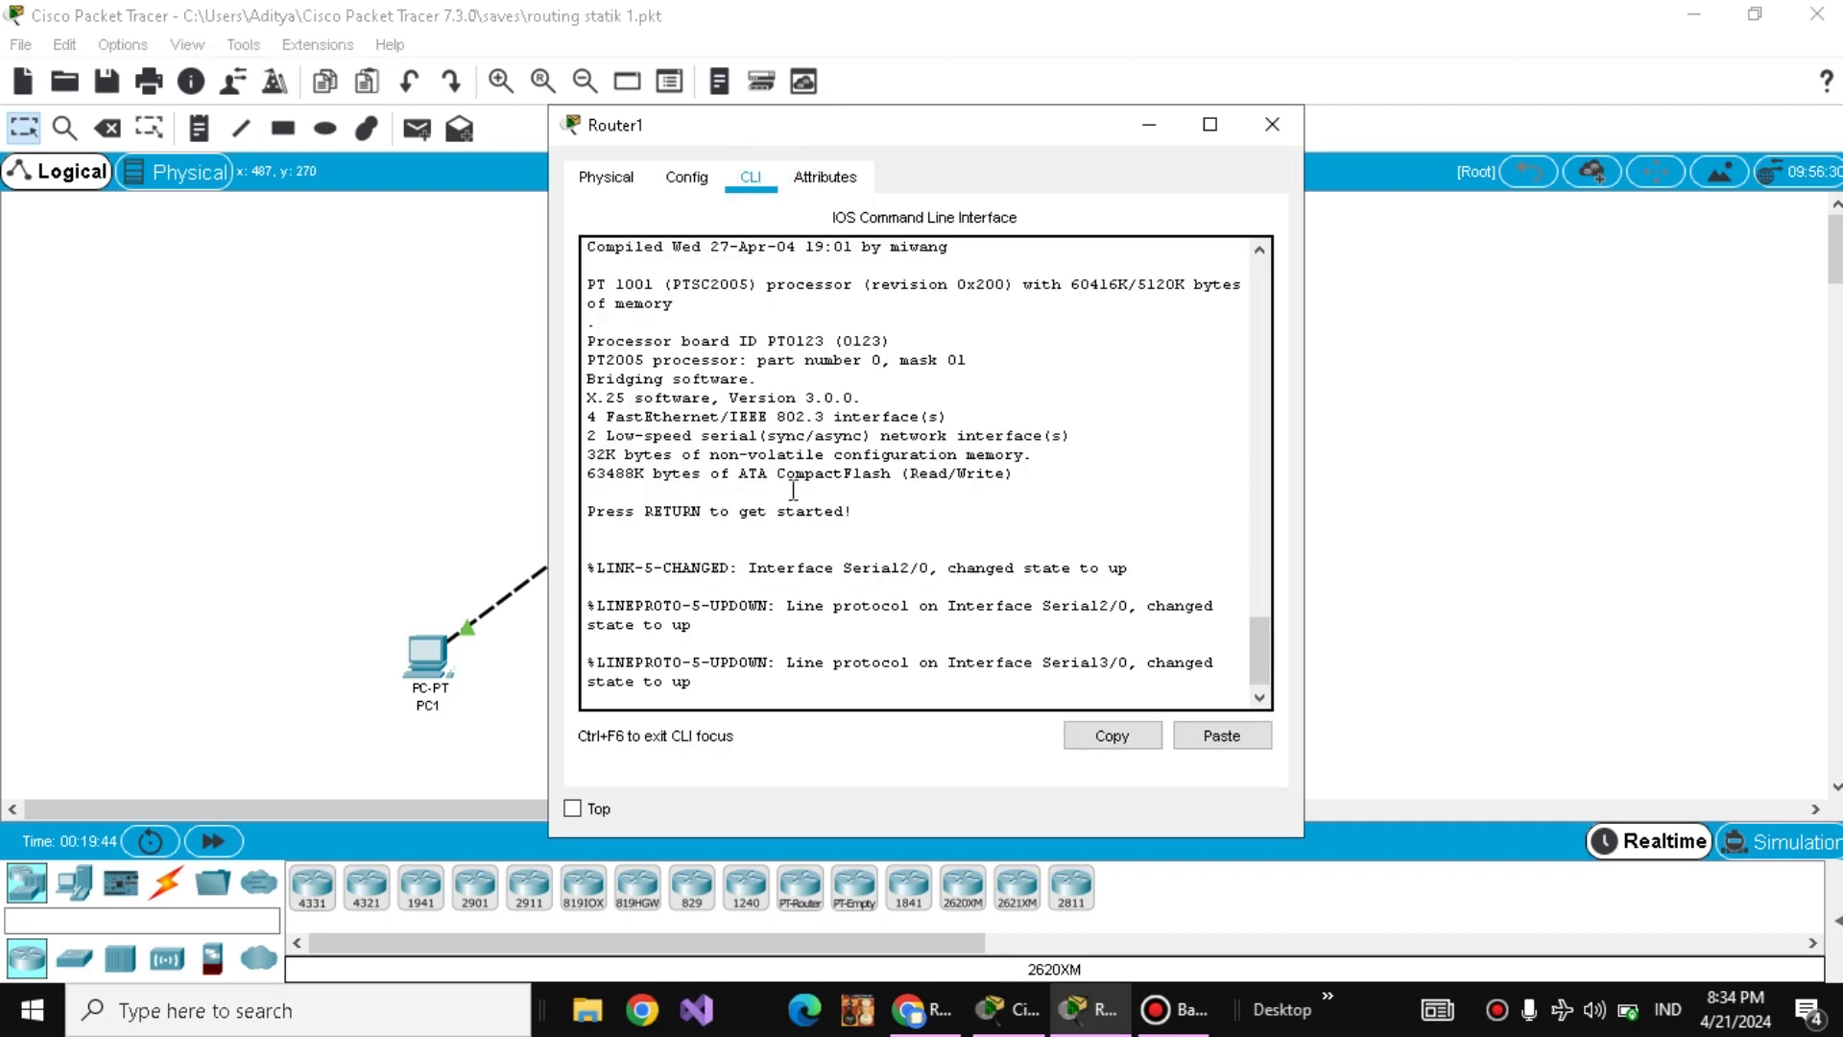
pyautogui.press('Return')
pyautogui.press('Return')
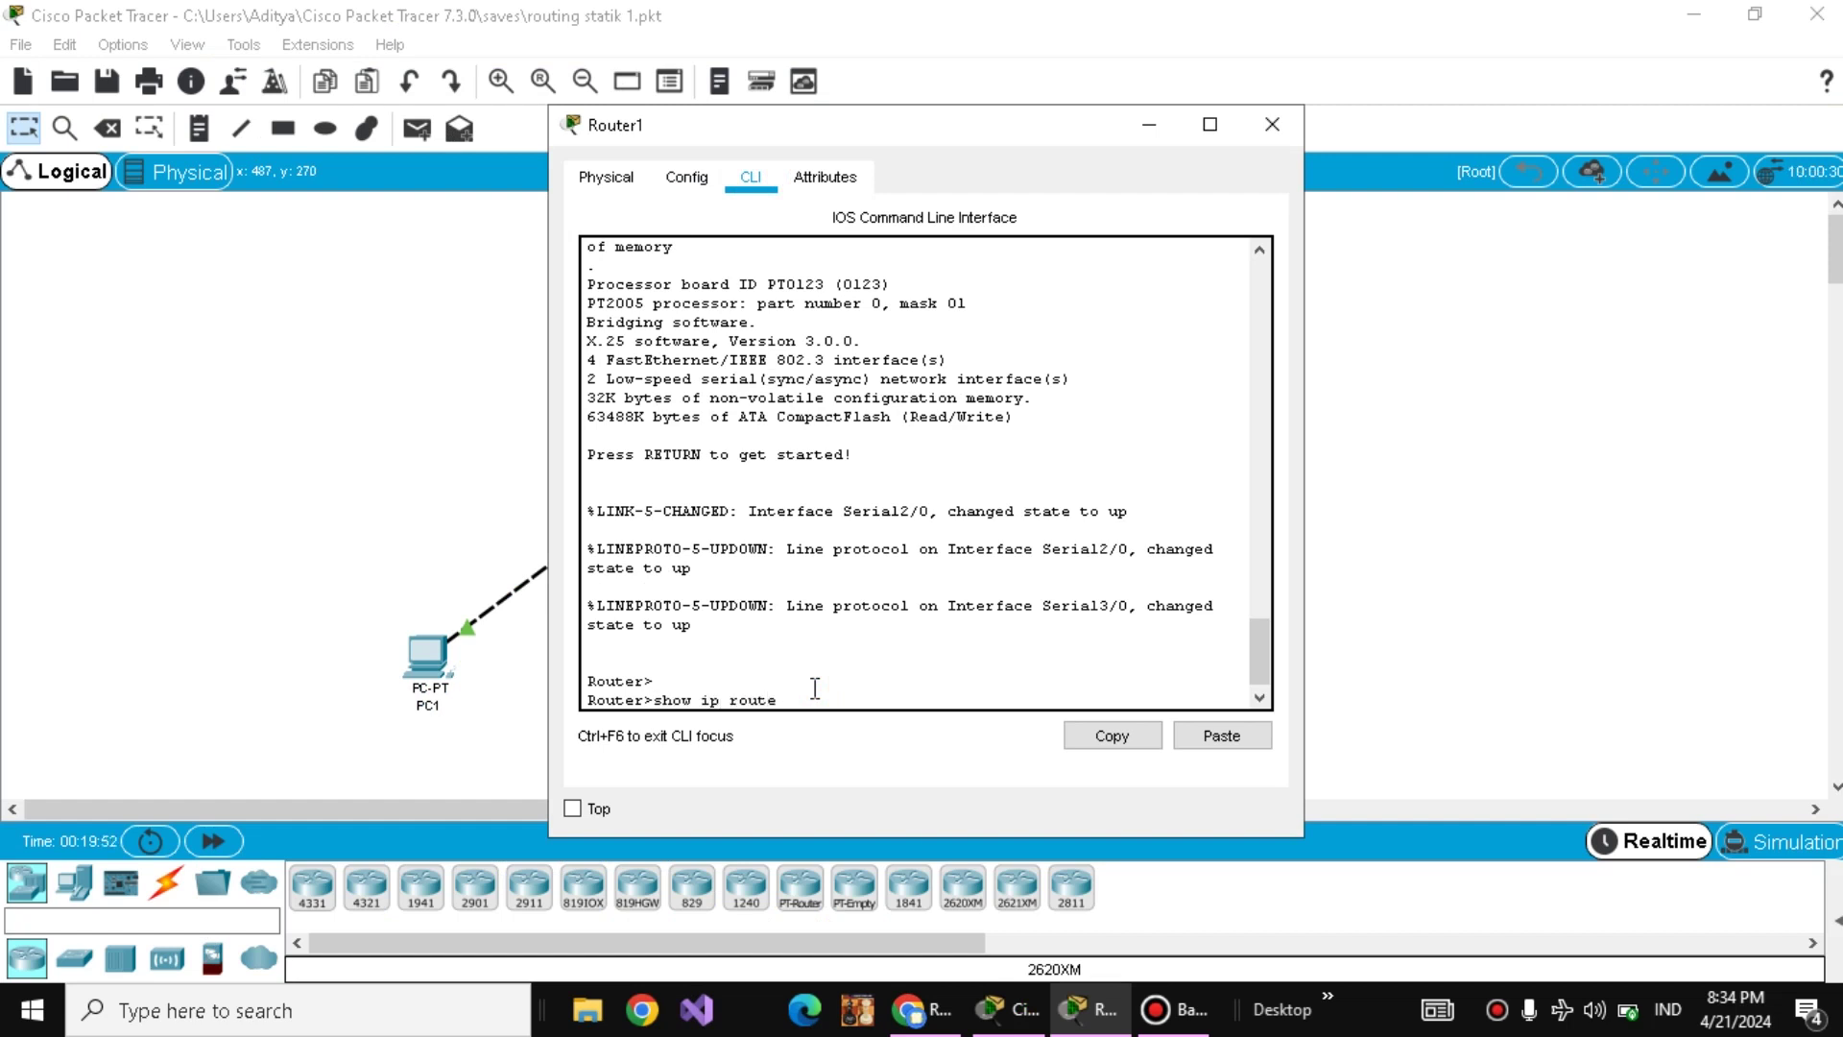
pyautogui.press('Return')
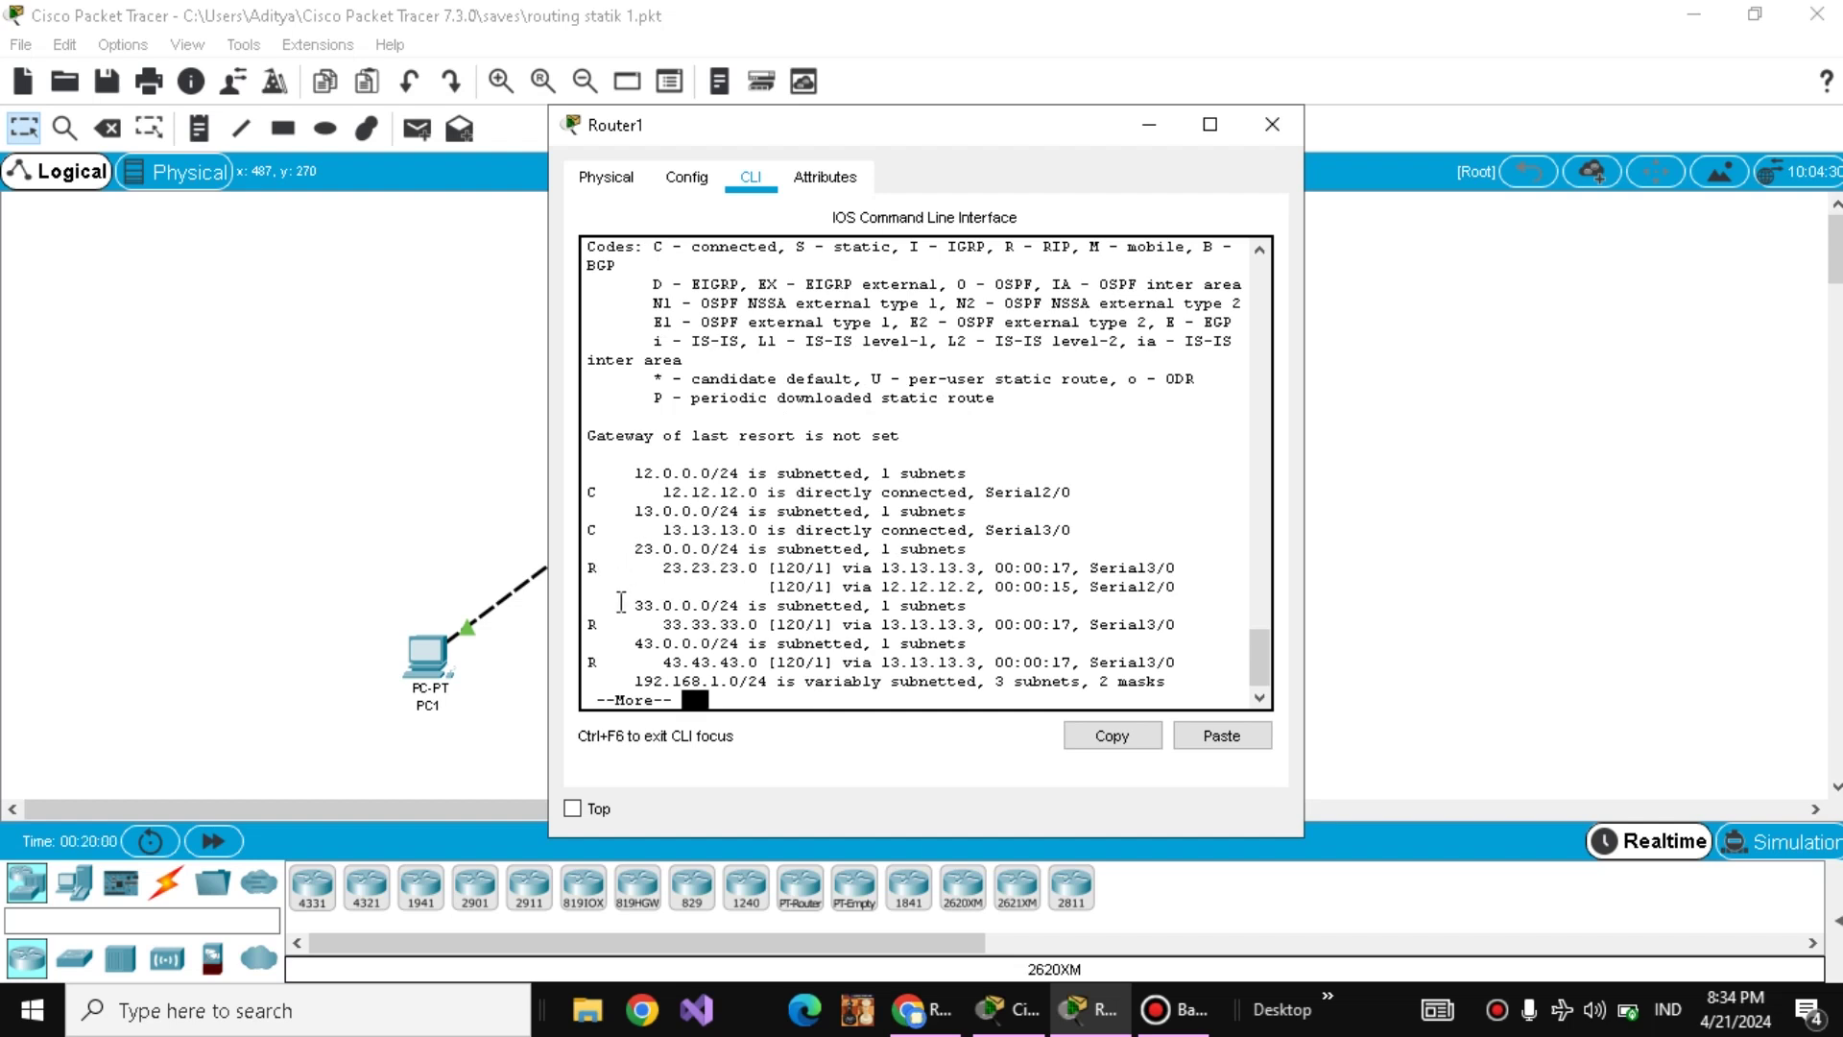
pyautogui.click(1273, 123)
# - Run show ip route in Router2's command line to view its routing table, and close its window
pyautogui.click(846, 531)
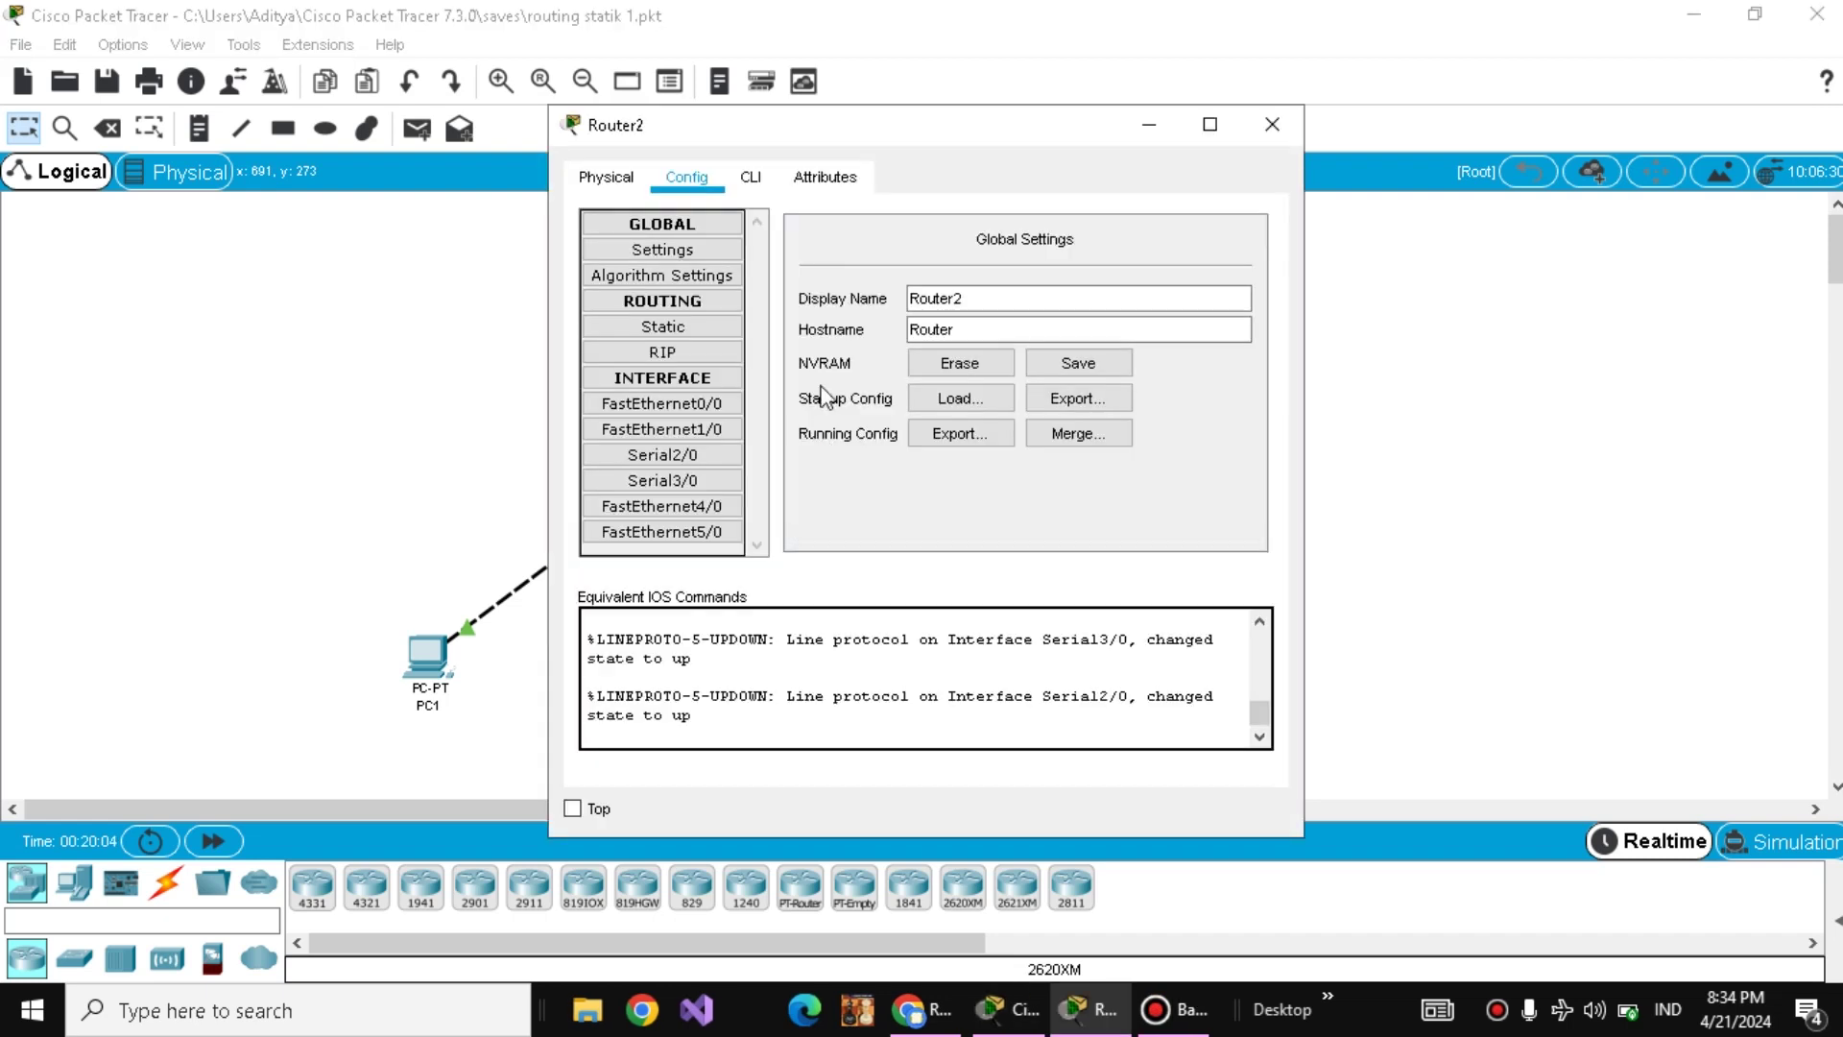
pyautogui.click(751, 177)
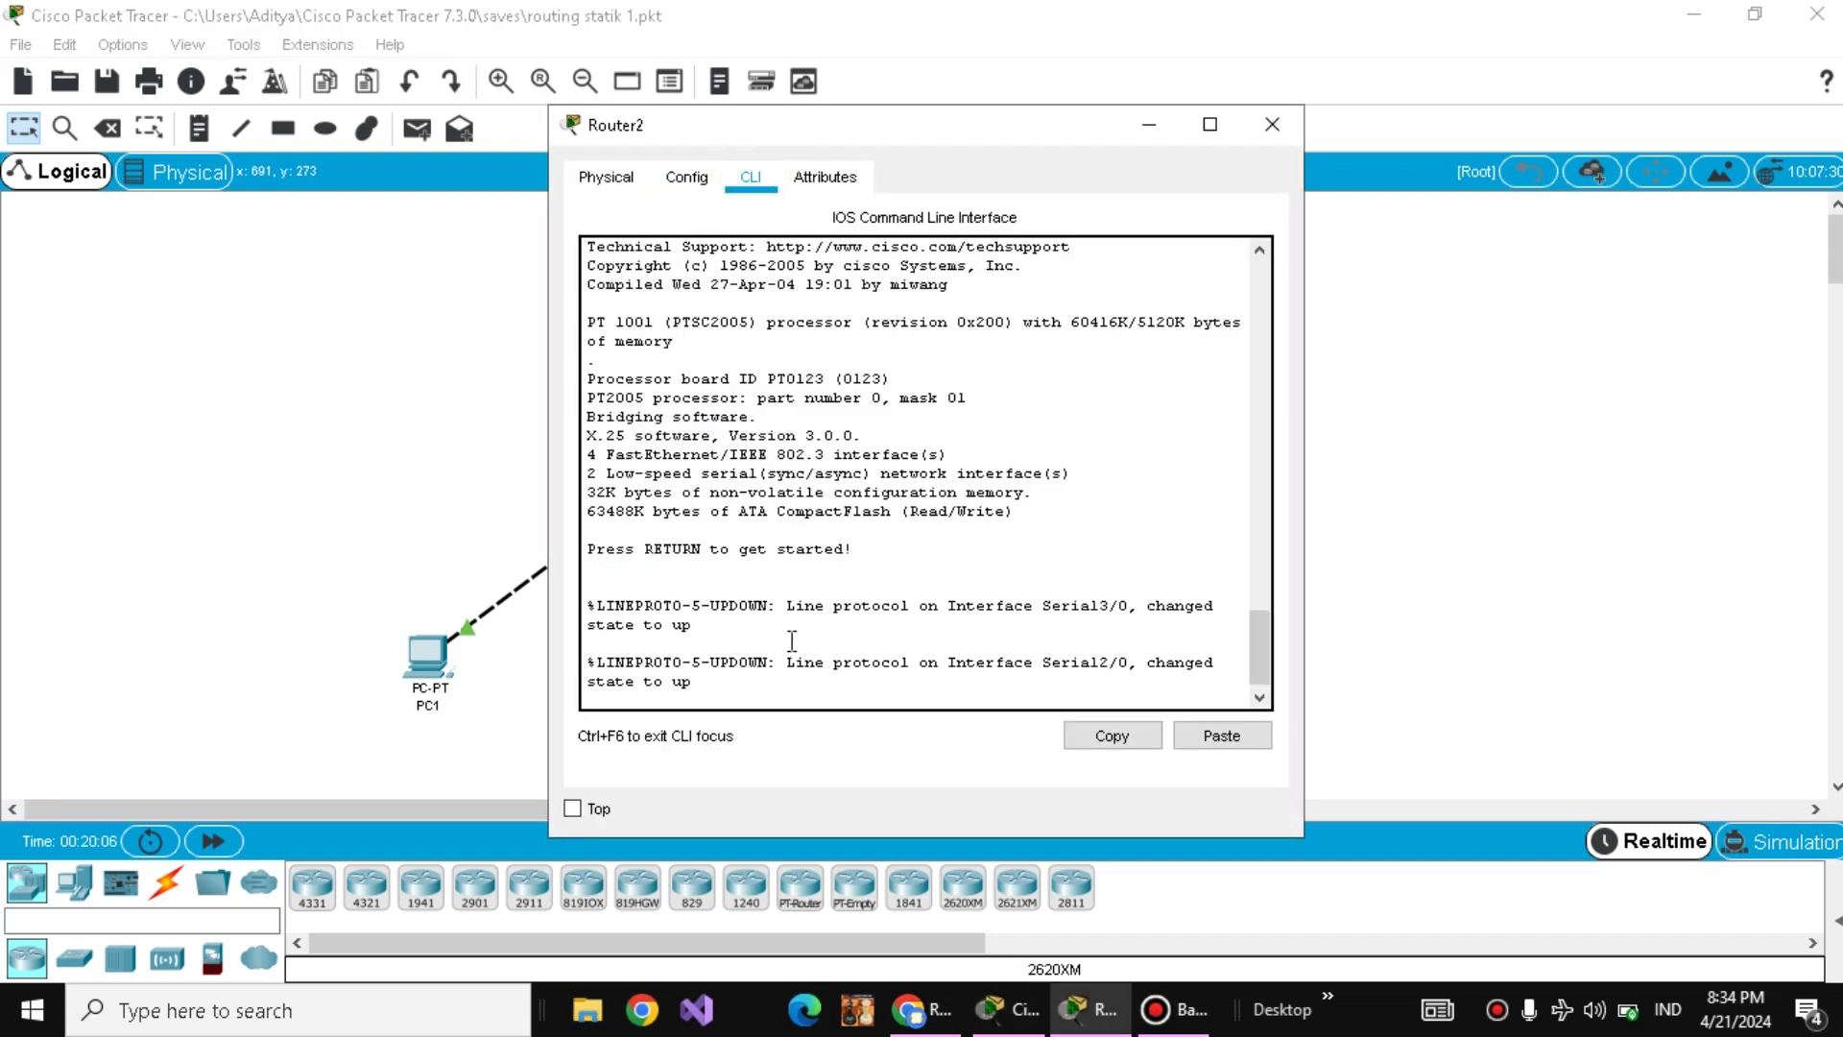
pyautogui.click(799, 679)
pyautogui.press('Return')
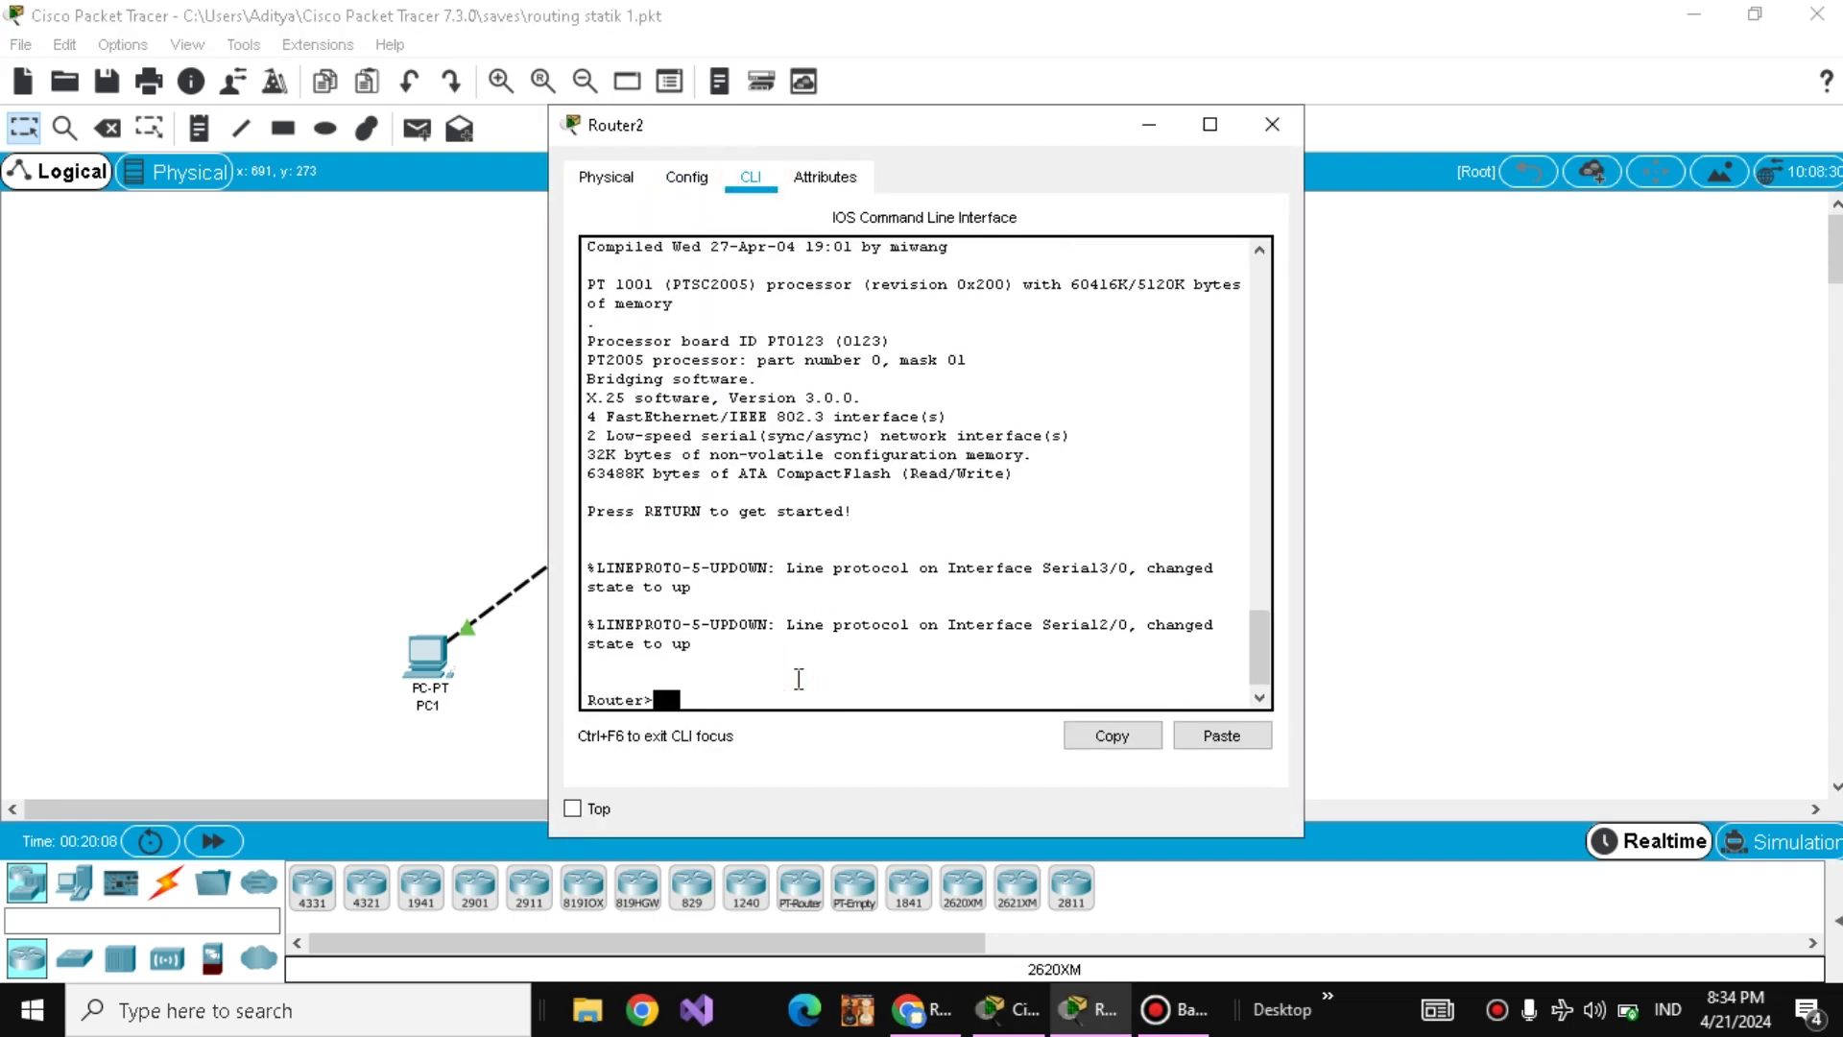
pyautogui.press('Return')
pyautogui.write('sh')
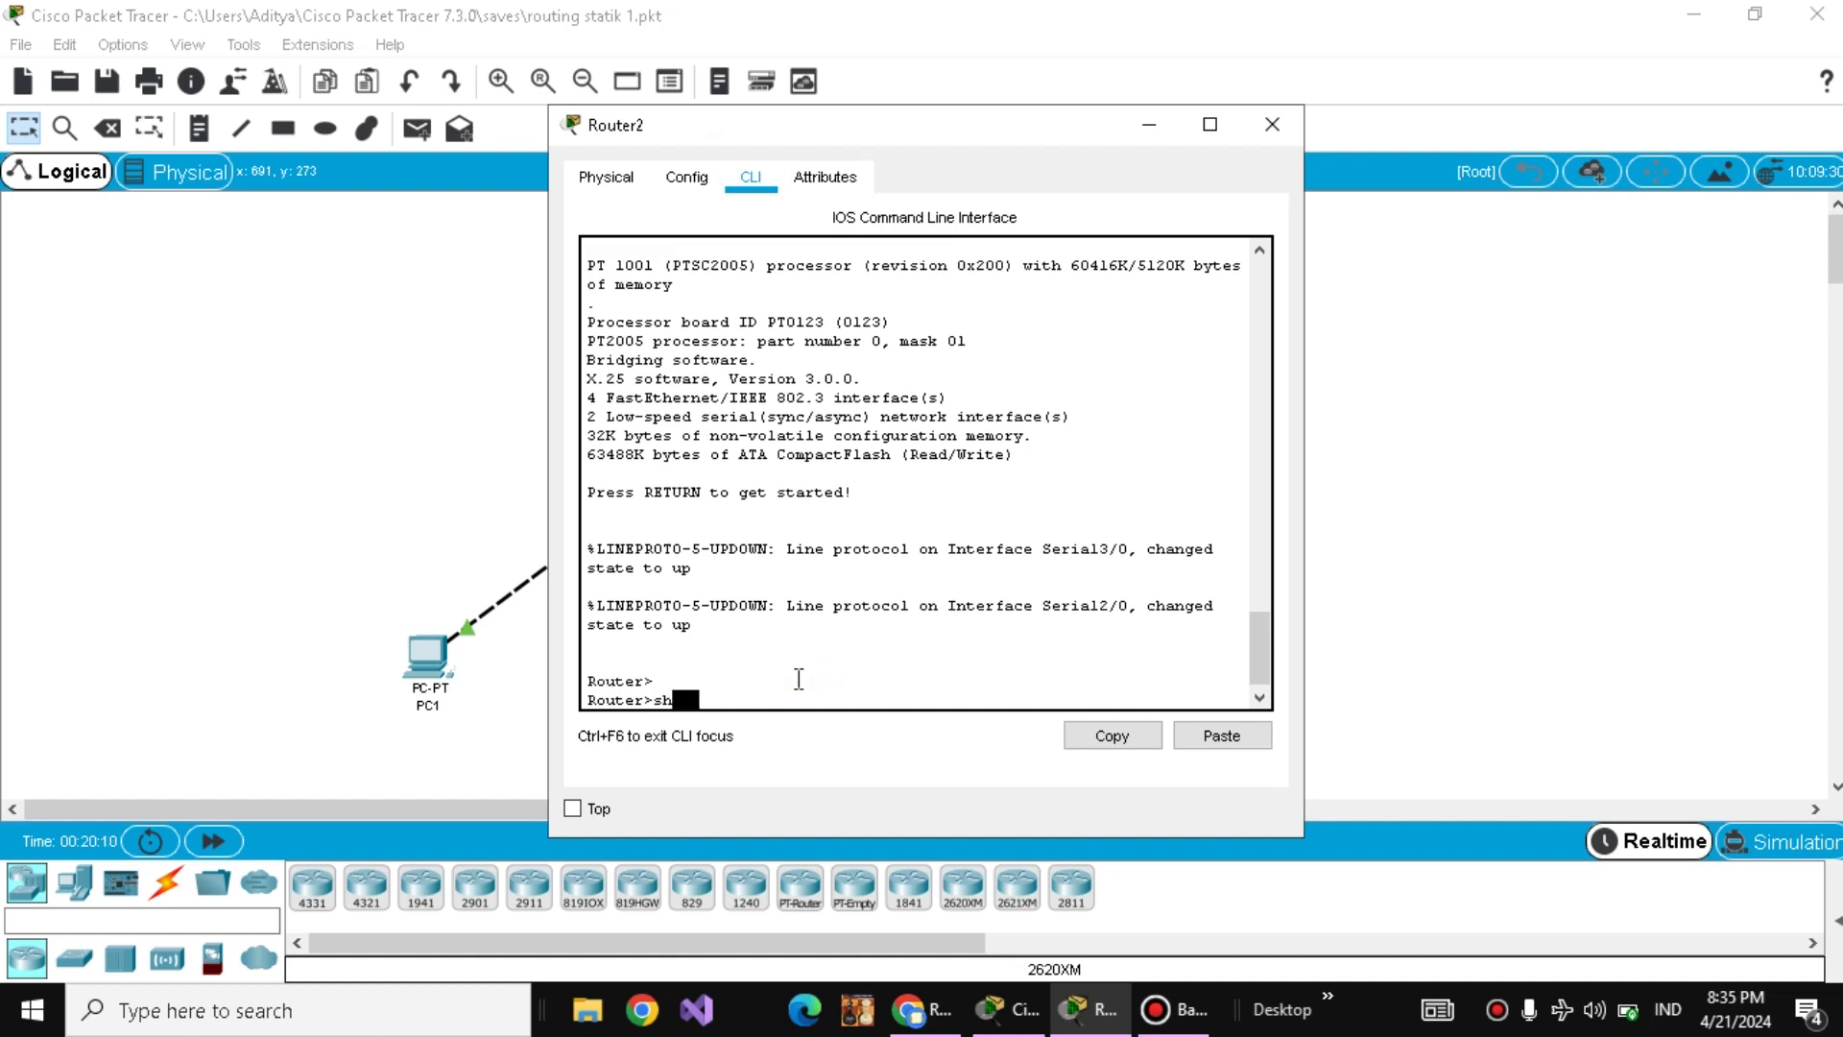
pyautogui.write('ow ip route')
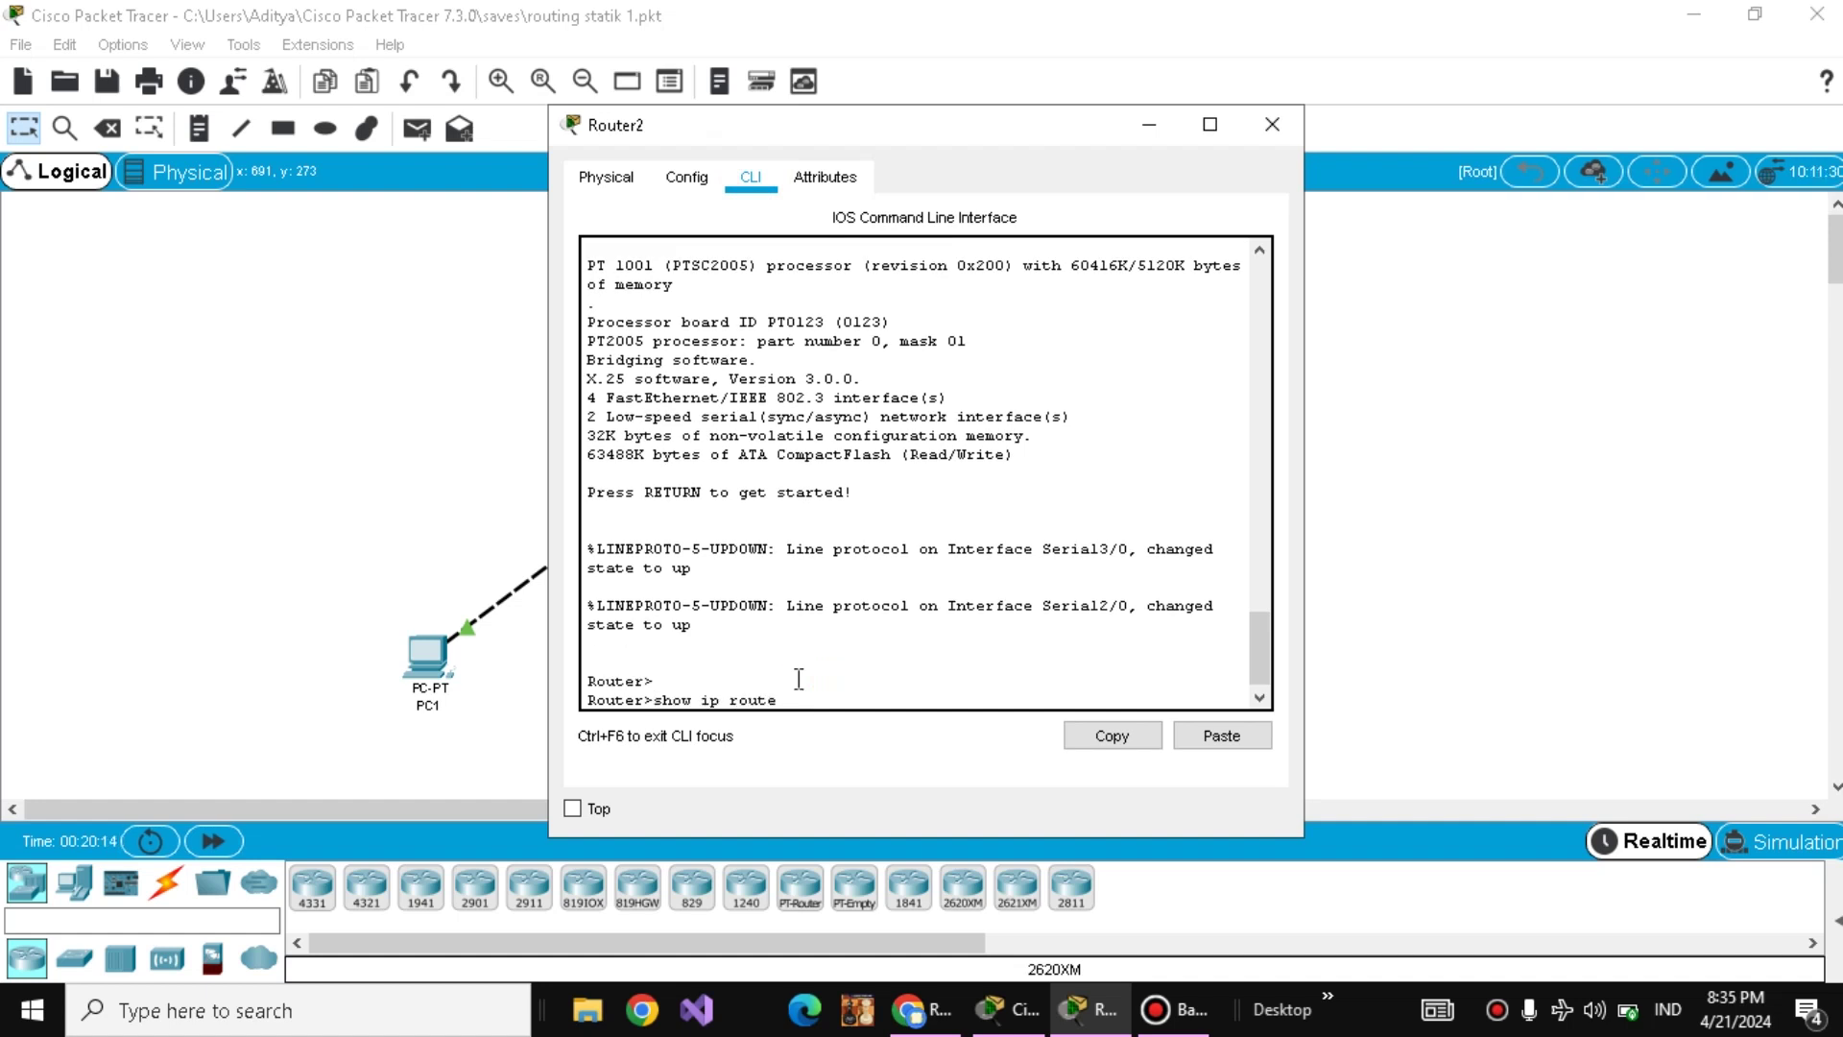
pyautogui.press('Return')
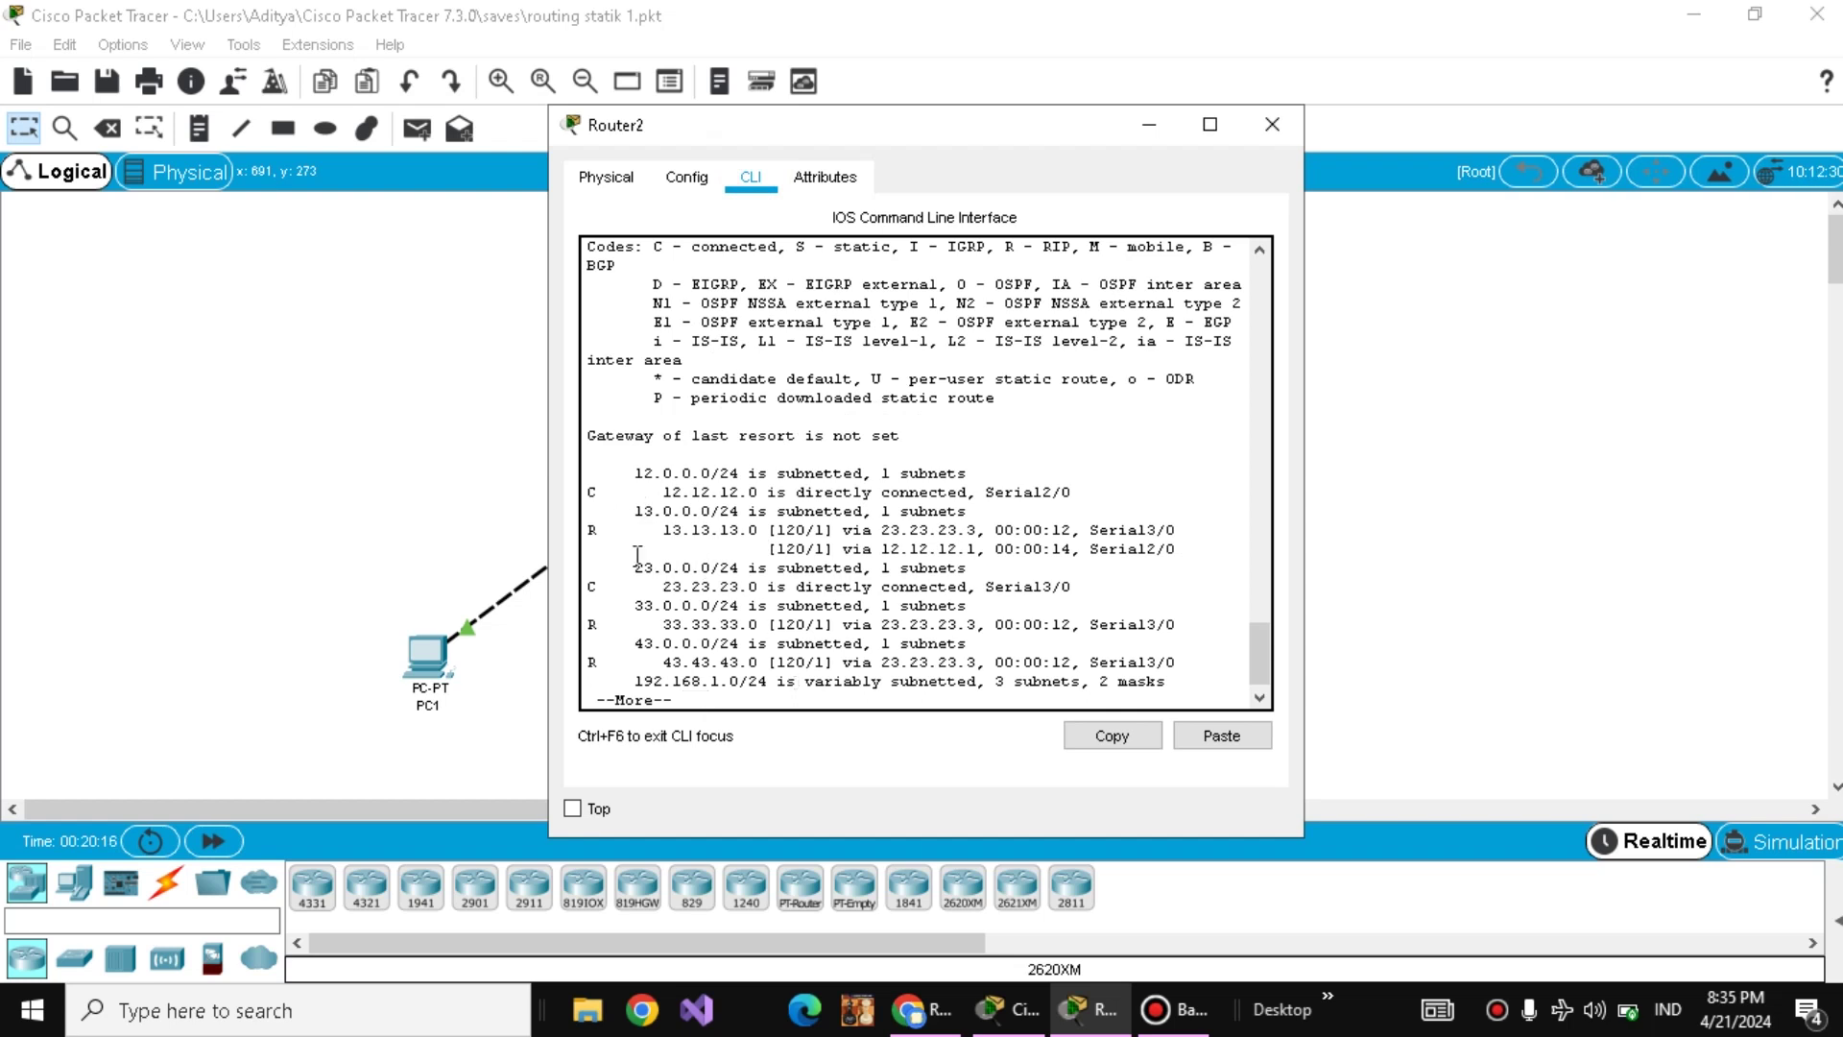
pyautogui.click(1272, 125)
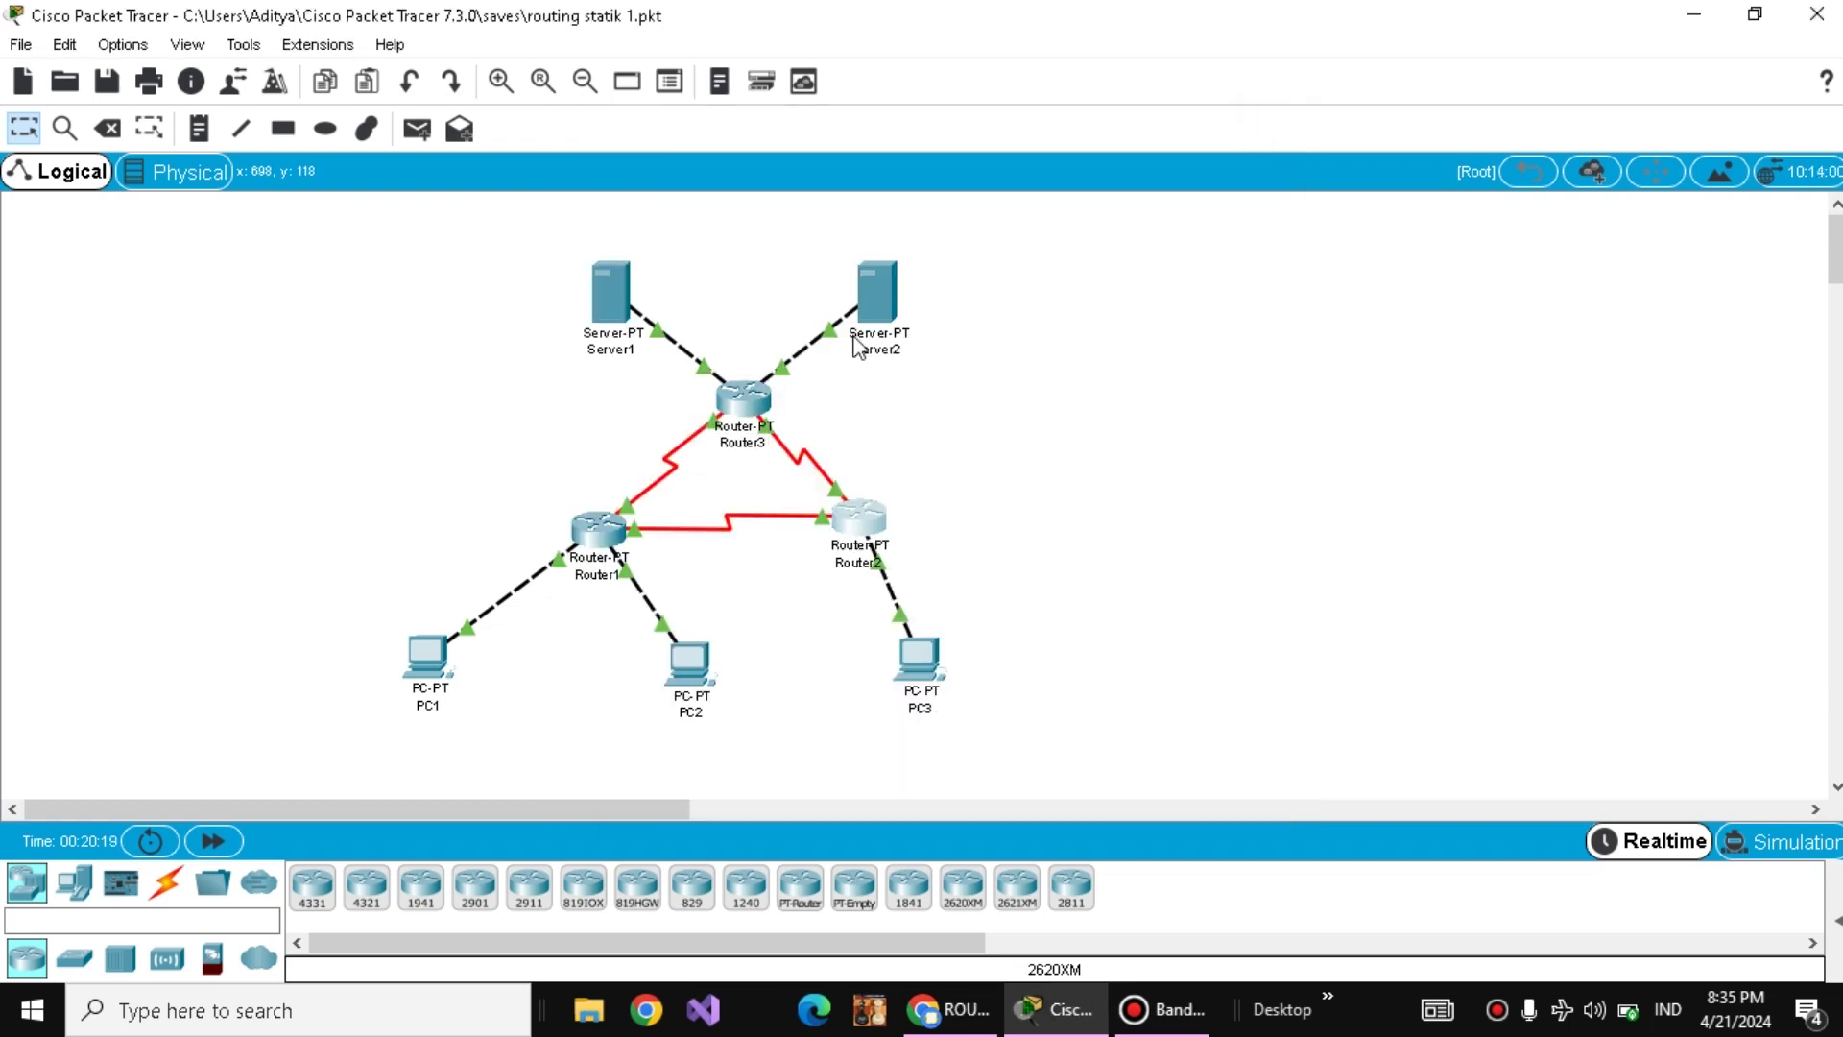
# - Run show ip route in Router3's command line to view its routing table, and close its window
pyautogui.click(740, 408)
pyautogui.click(750, 184)
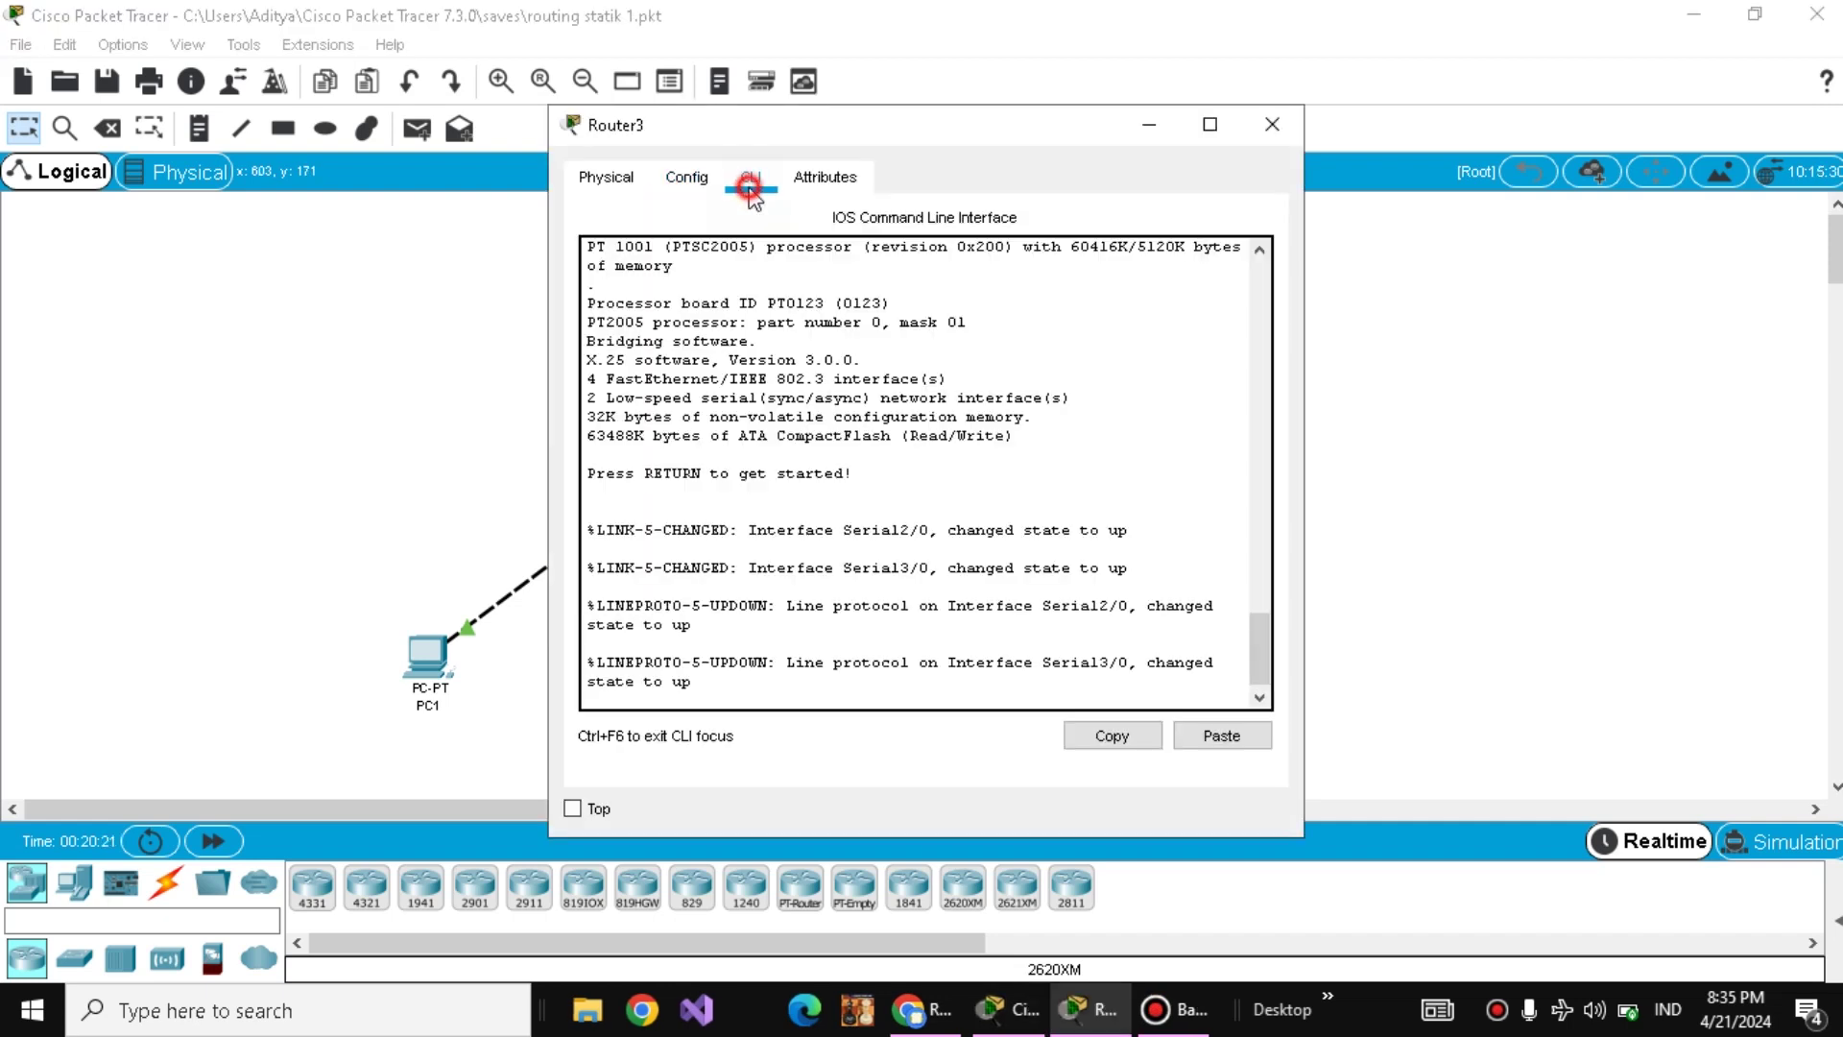
pyautogui.click(812, 693)
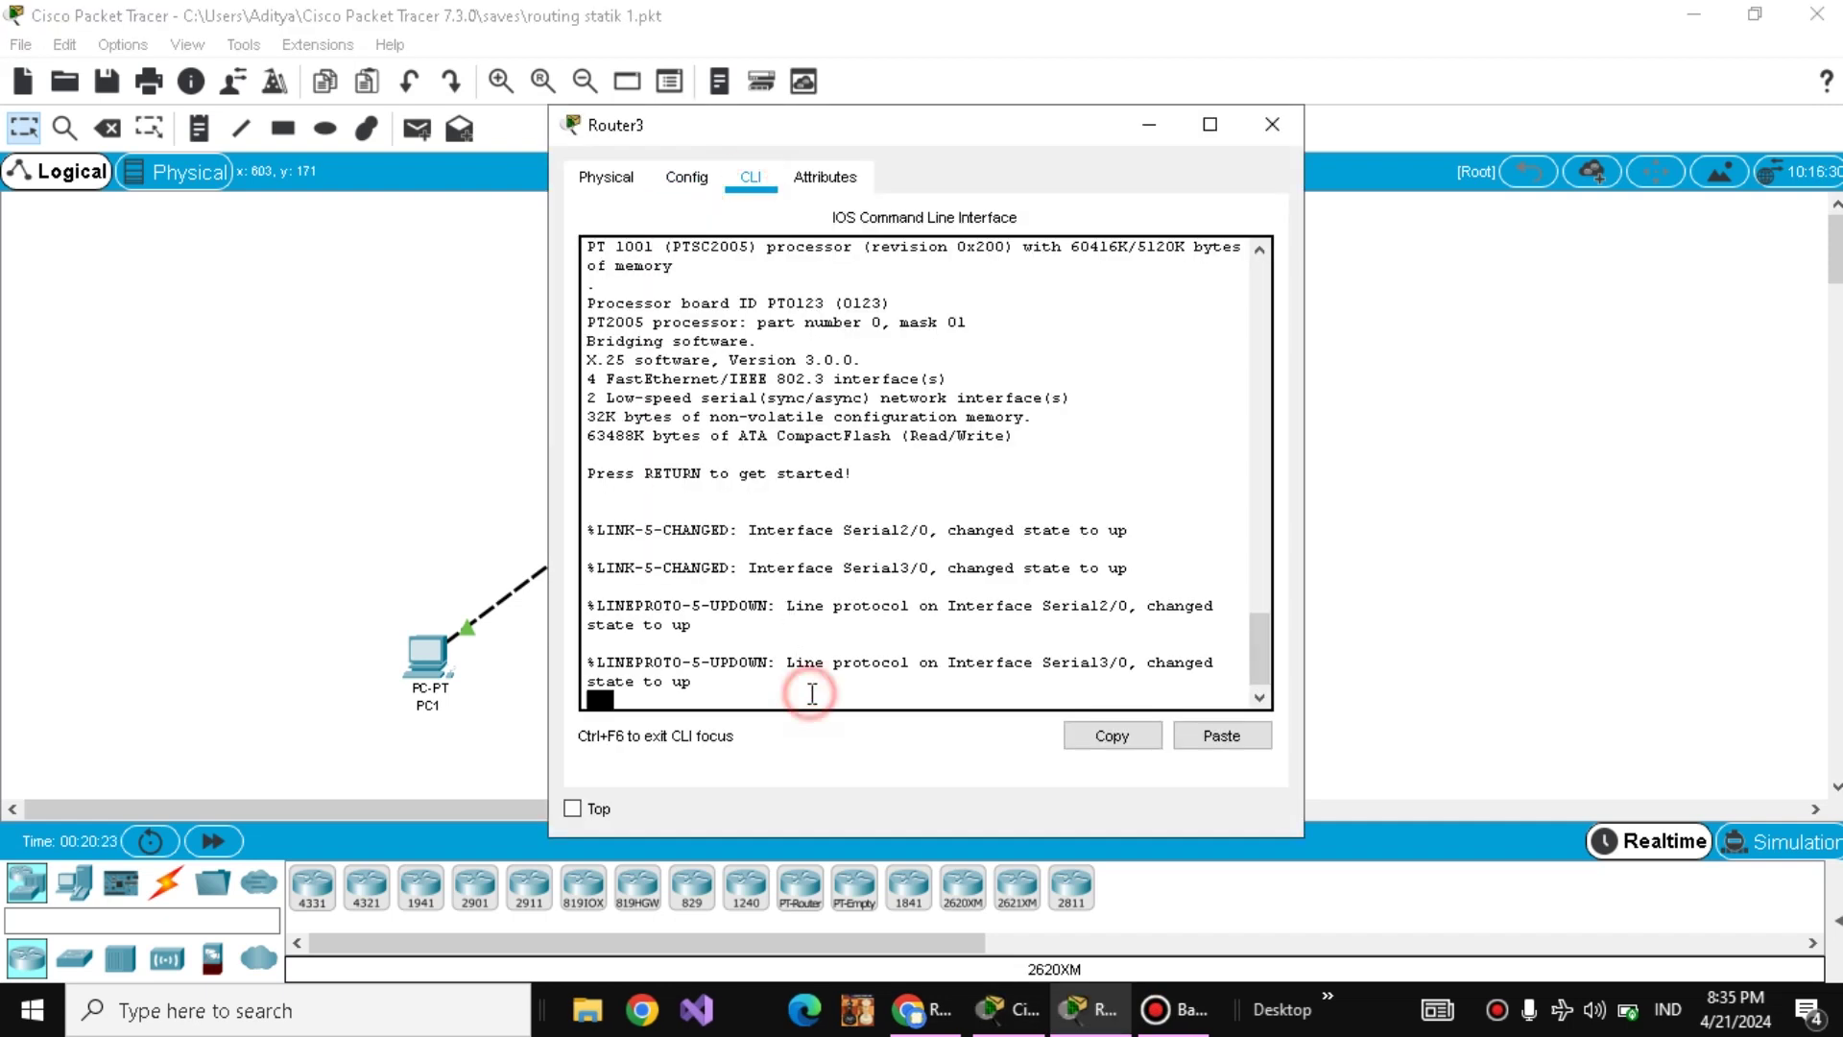
pyautogui.press('Return')
pyautogui.press('Return')
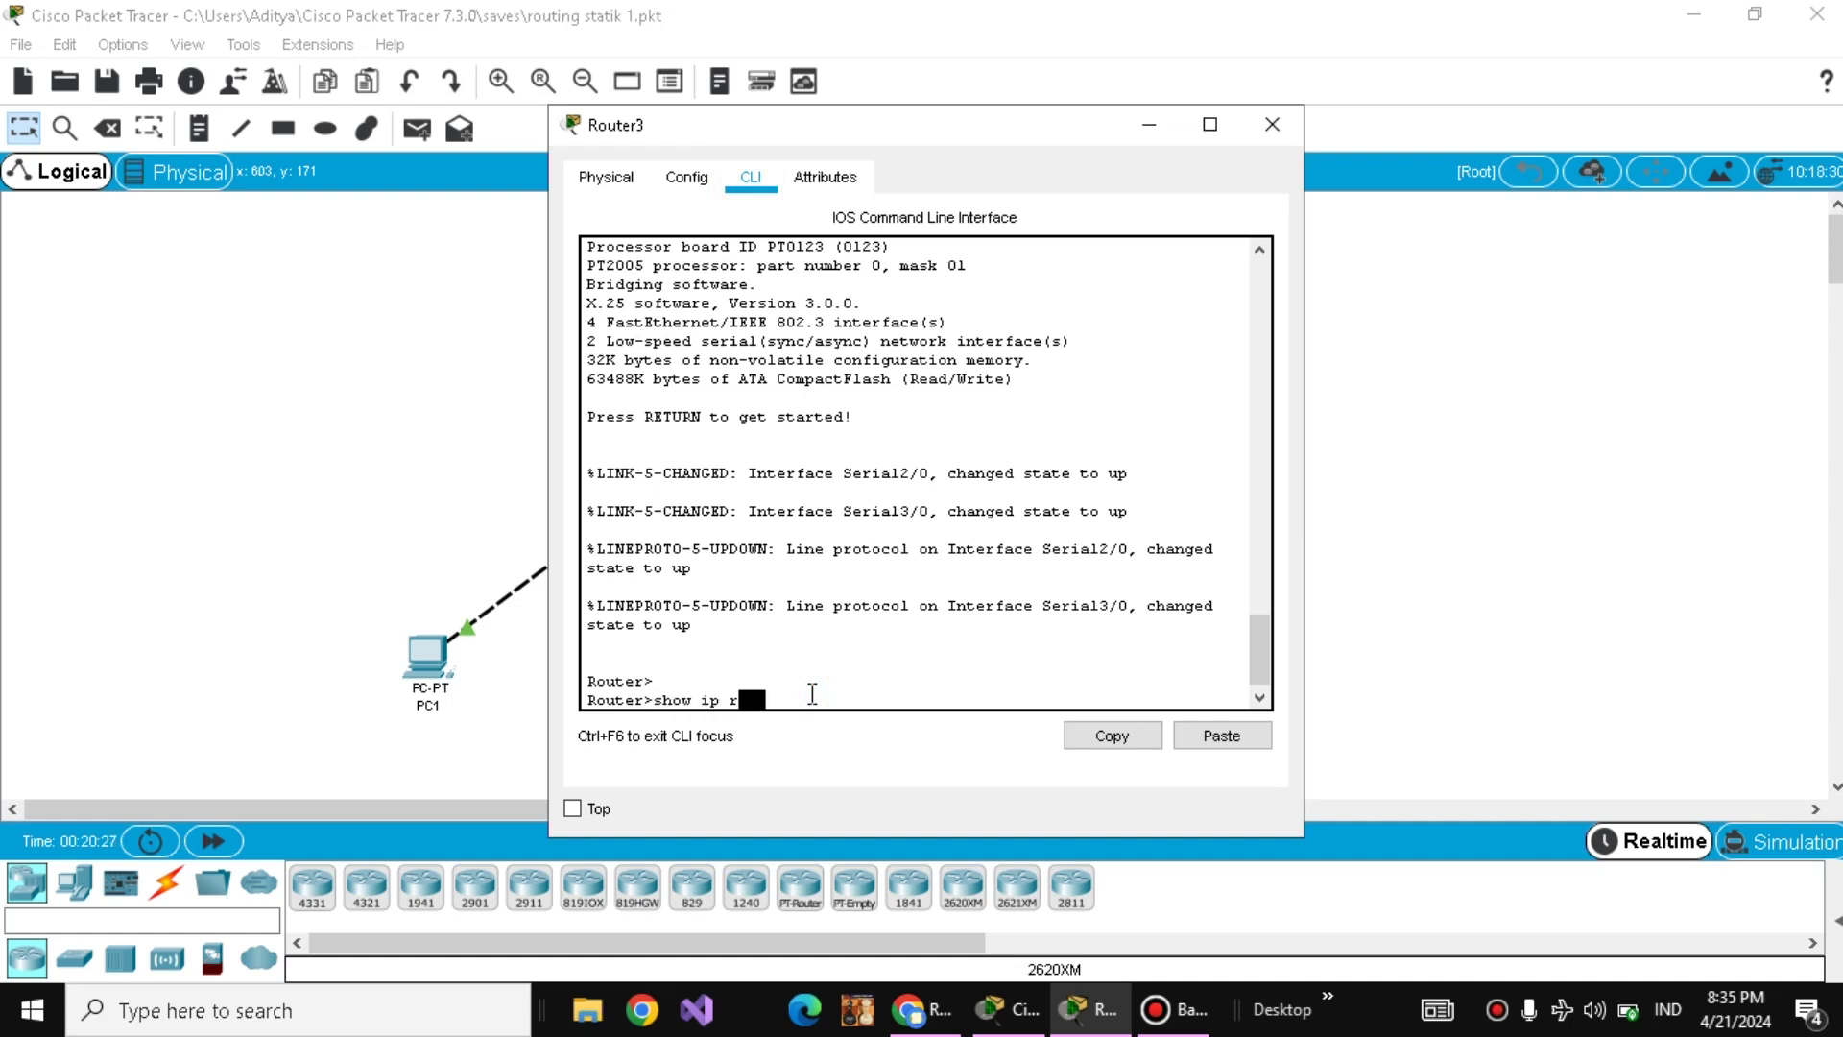
pyautogui.write('show ip route')
pyautogui.press('Return')
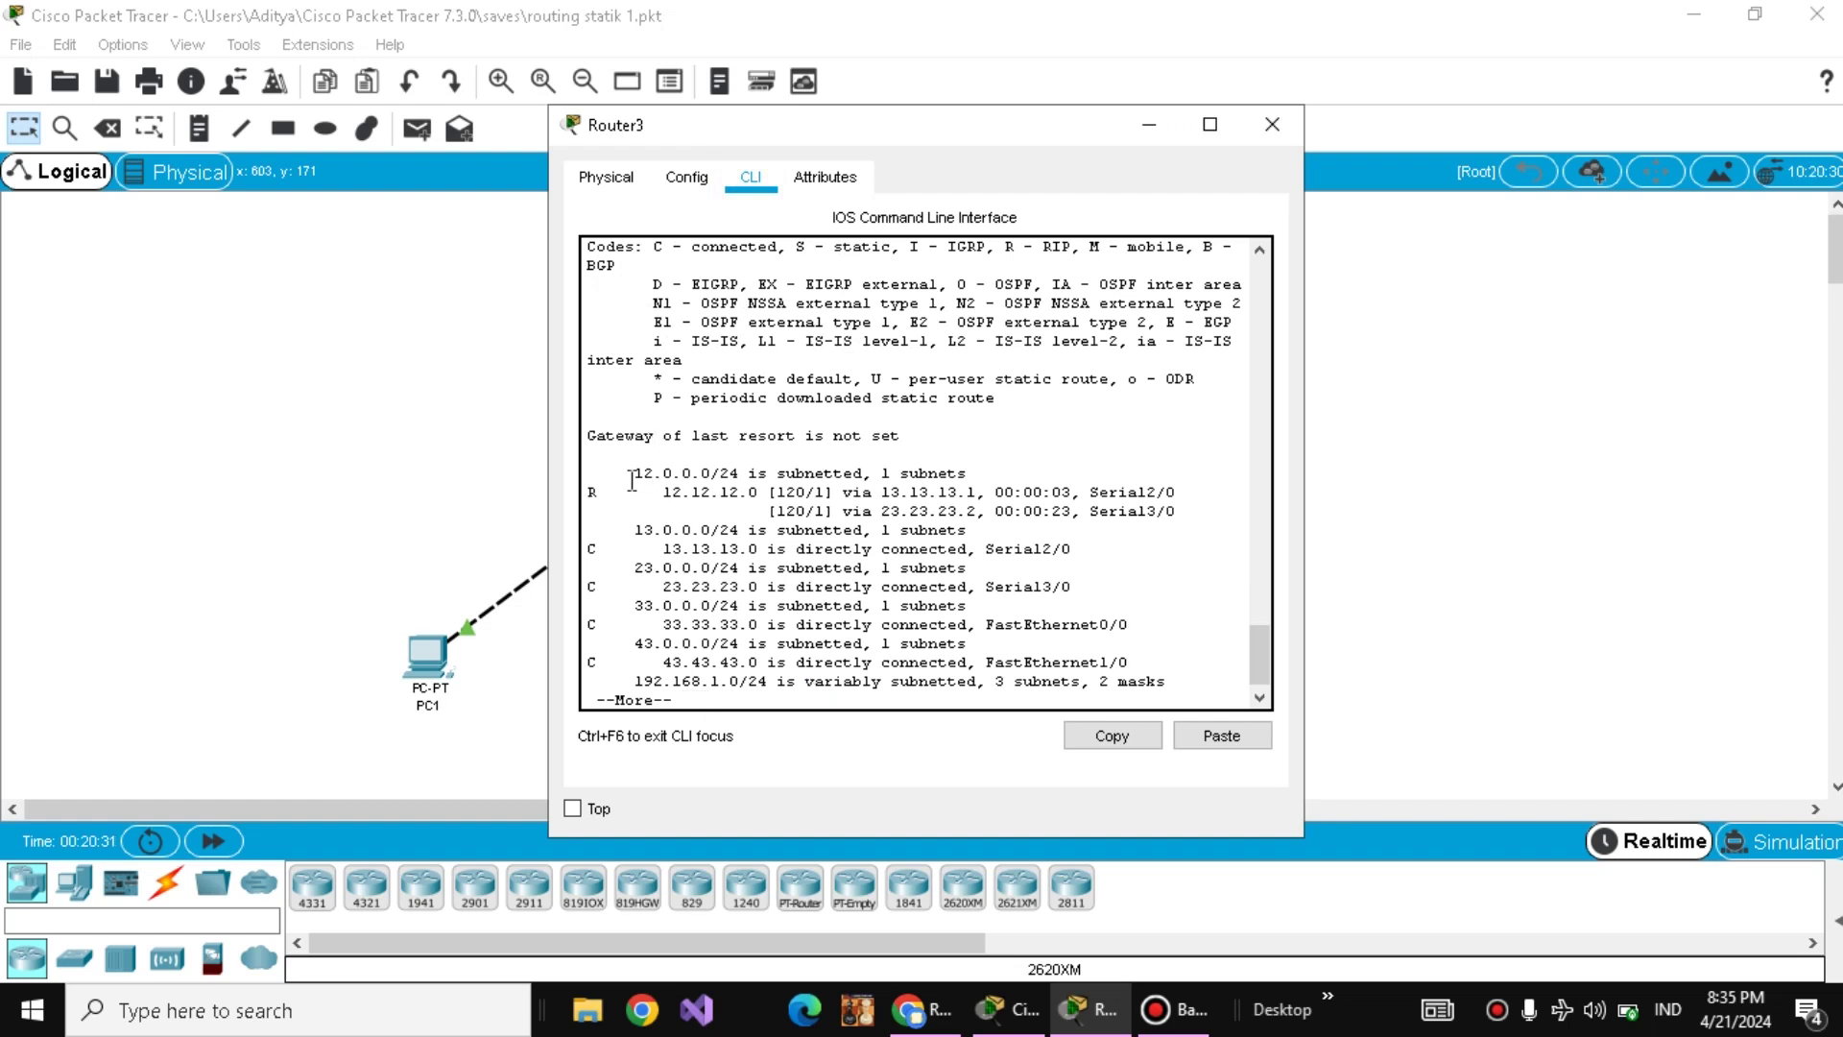
pyautogui.click(1273, 126)
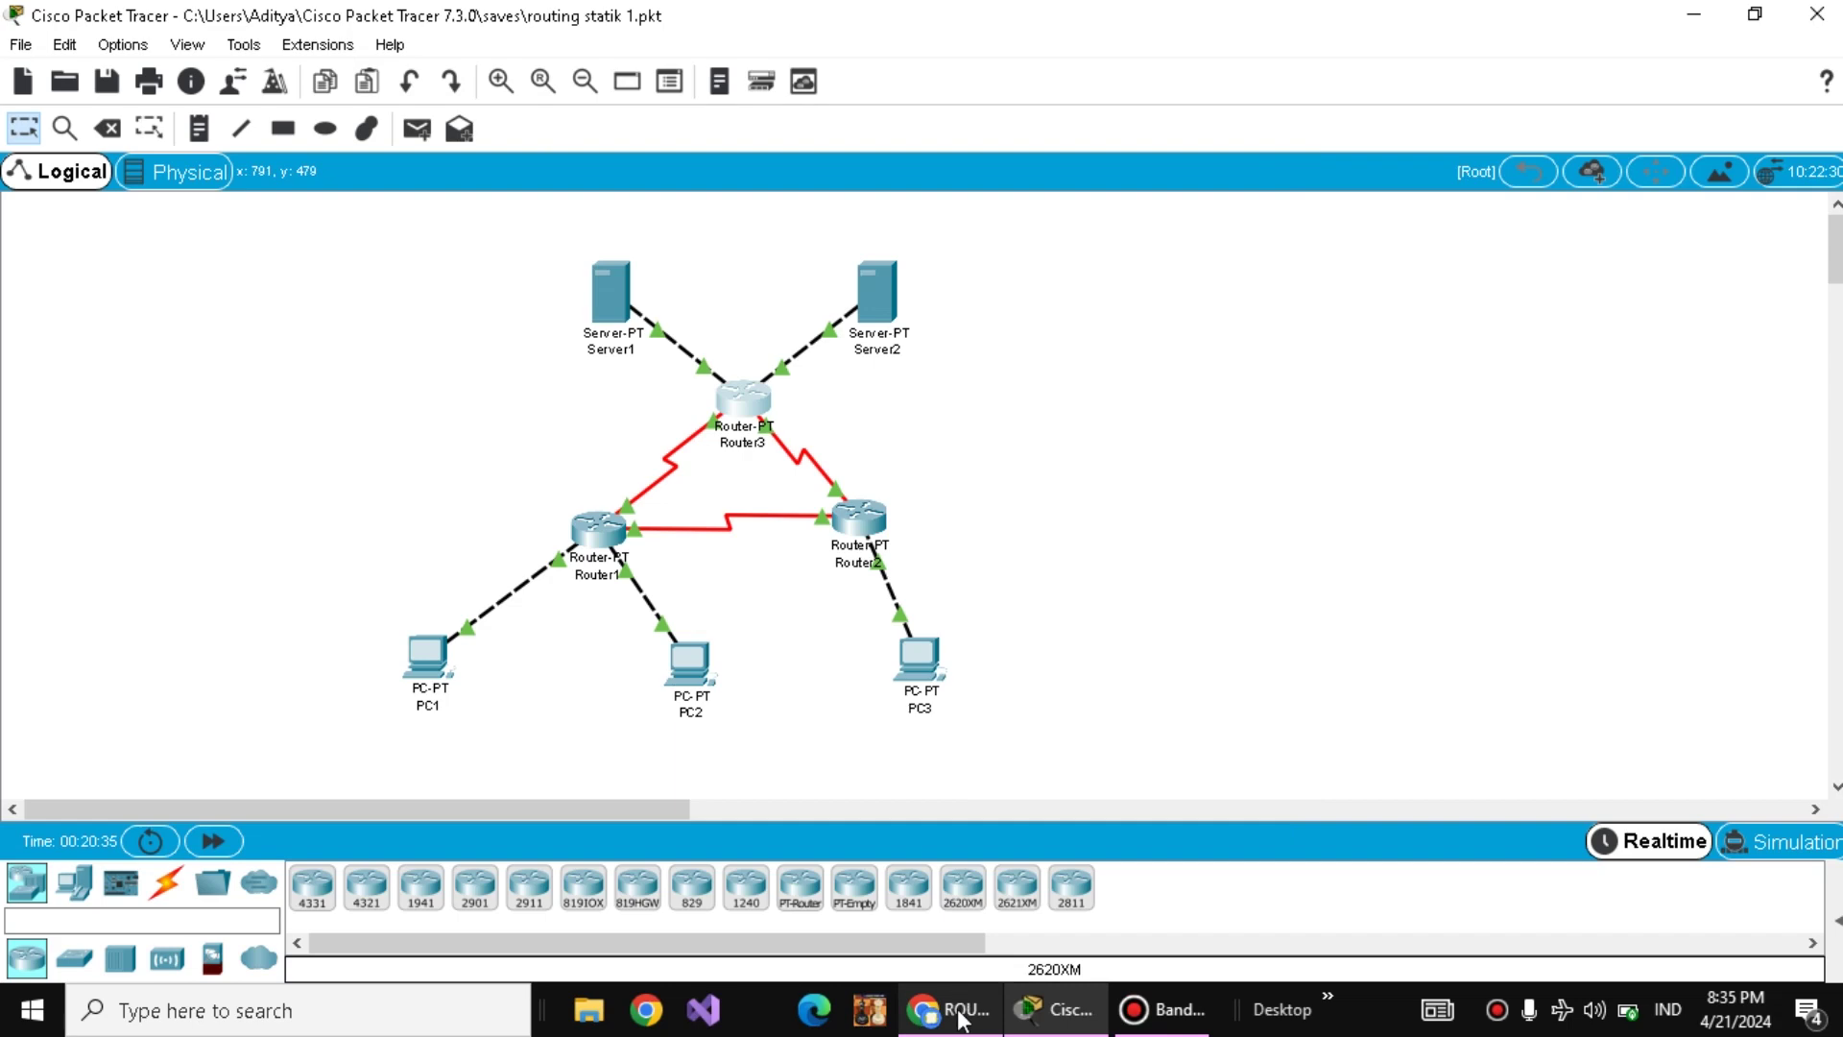
# - Switch to the browser tutorial and read step 7 on simulation mode, the ICMP event filter and the simple PDU scenarios
pyautogui.click(962, 1019)
pyautogui.click(947, 765)
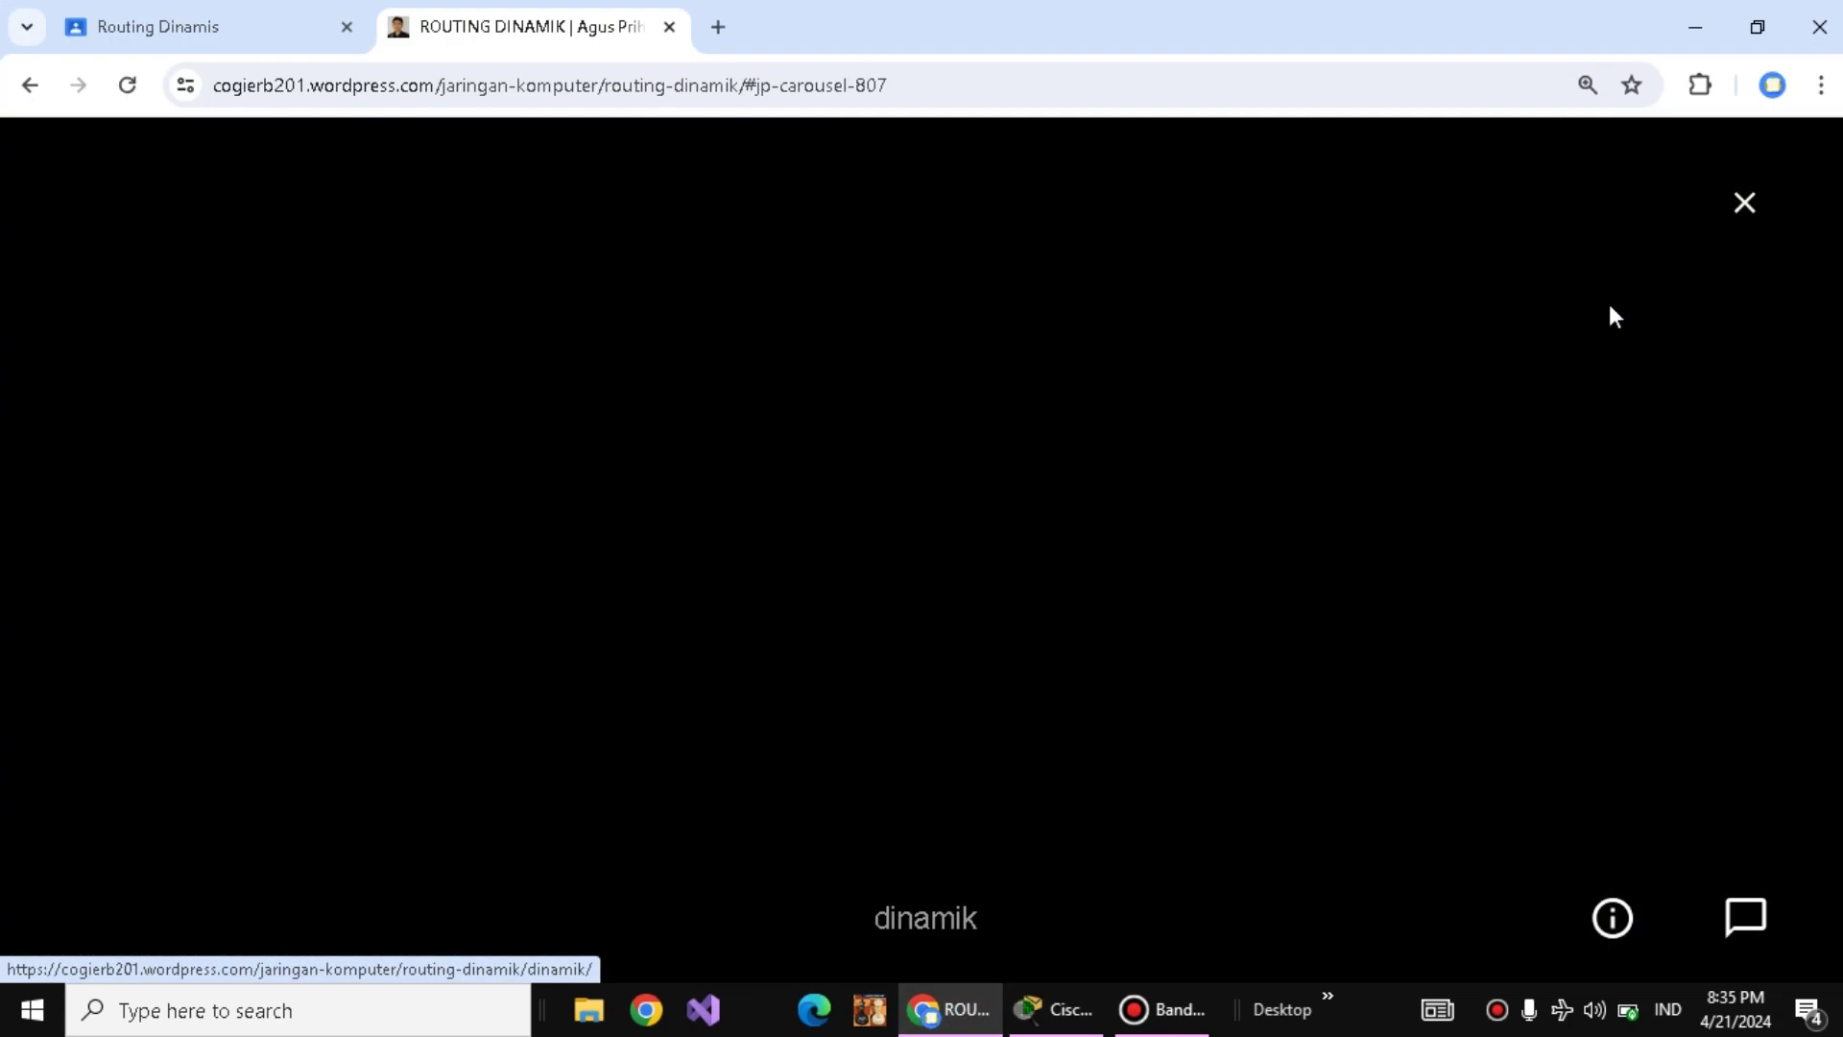
pyautogui.click(1743, 204)
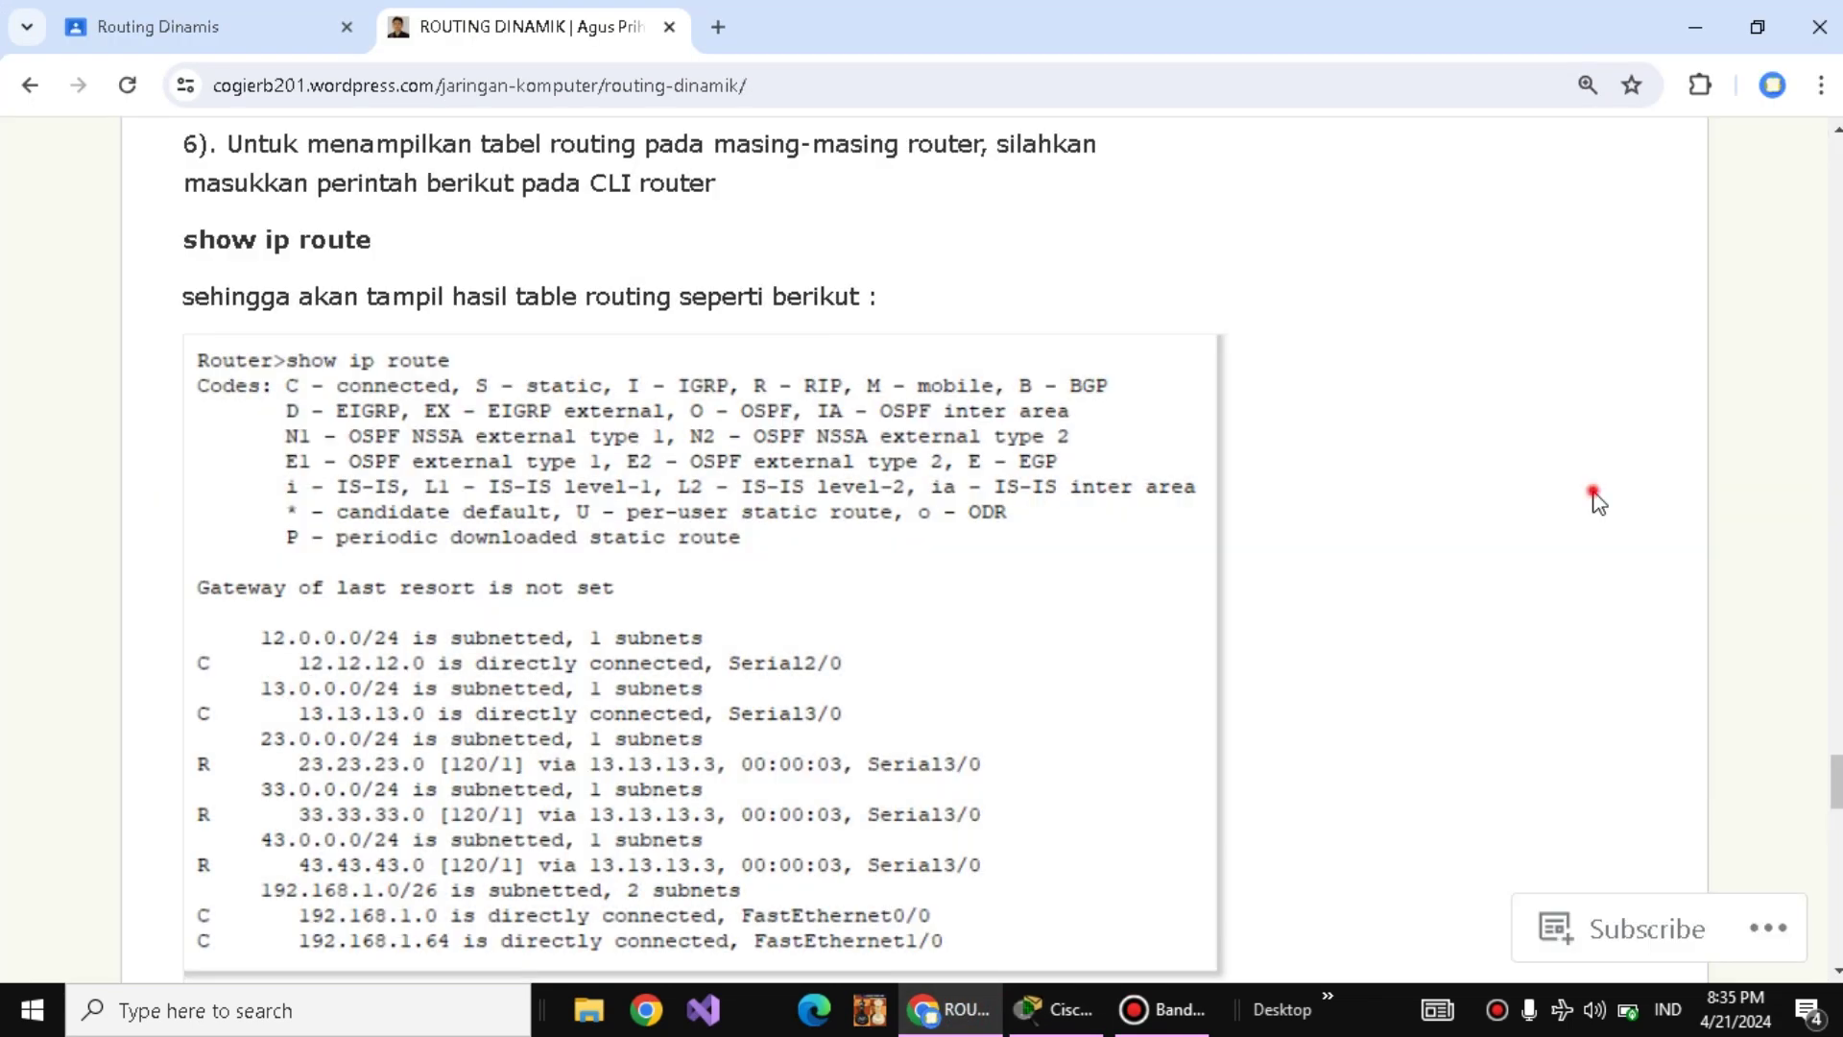
pyautogui.scroll(-5, 1596, 499)
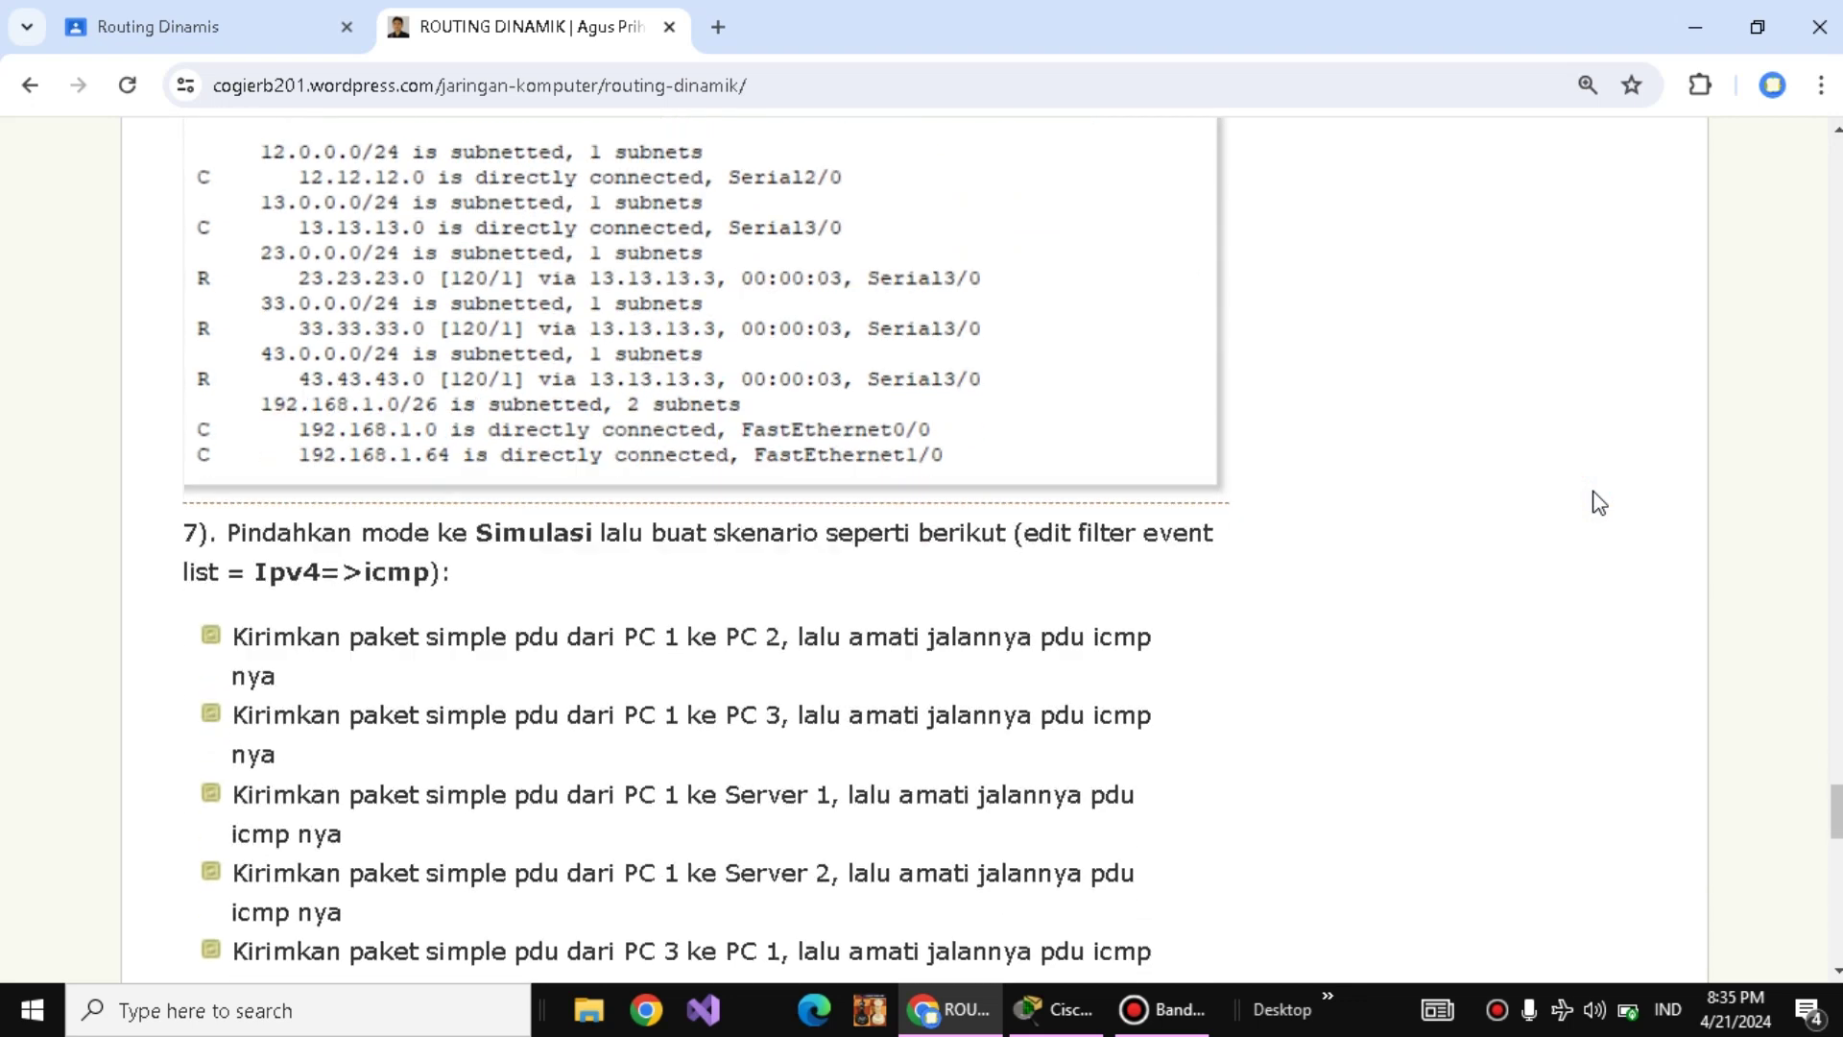
pyautogui.scroll(-1, 1598, 502)
pyautogui.scroll(-1, 1598, 502)
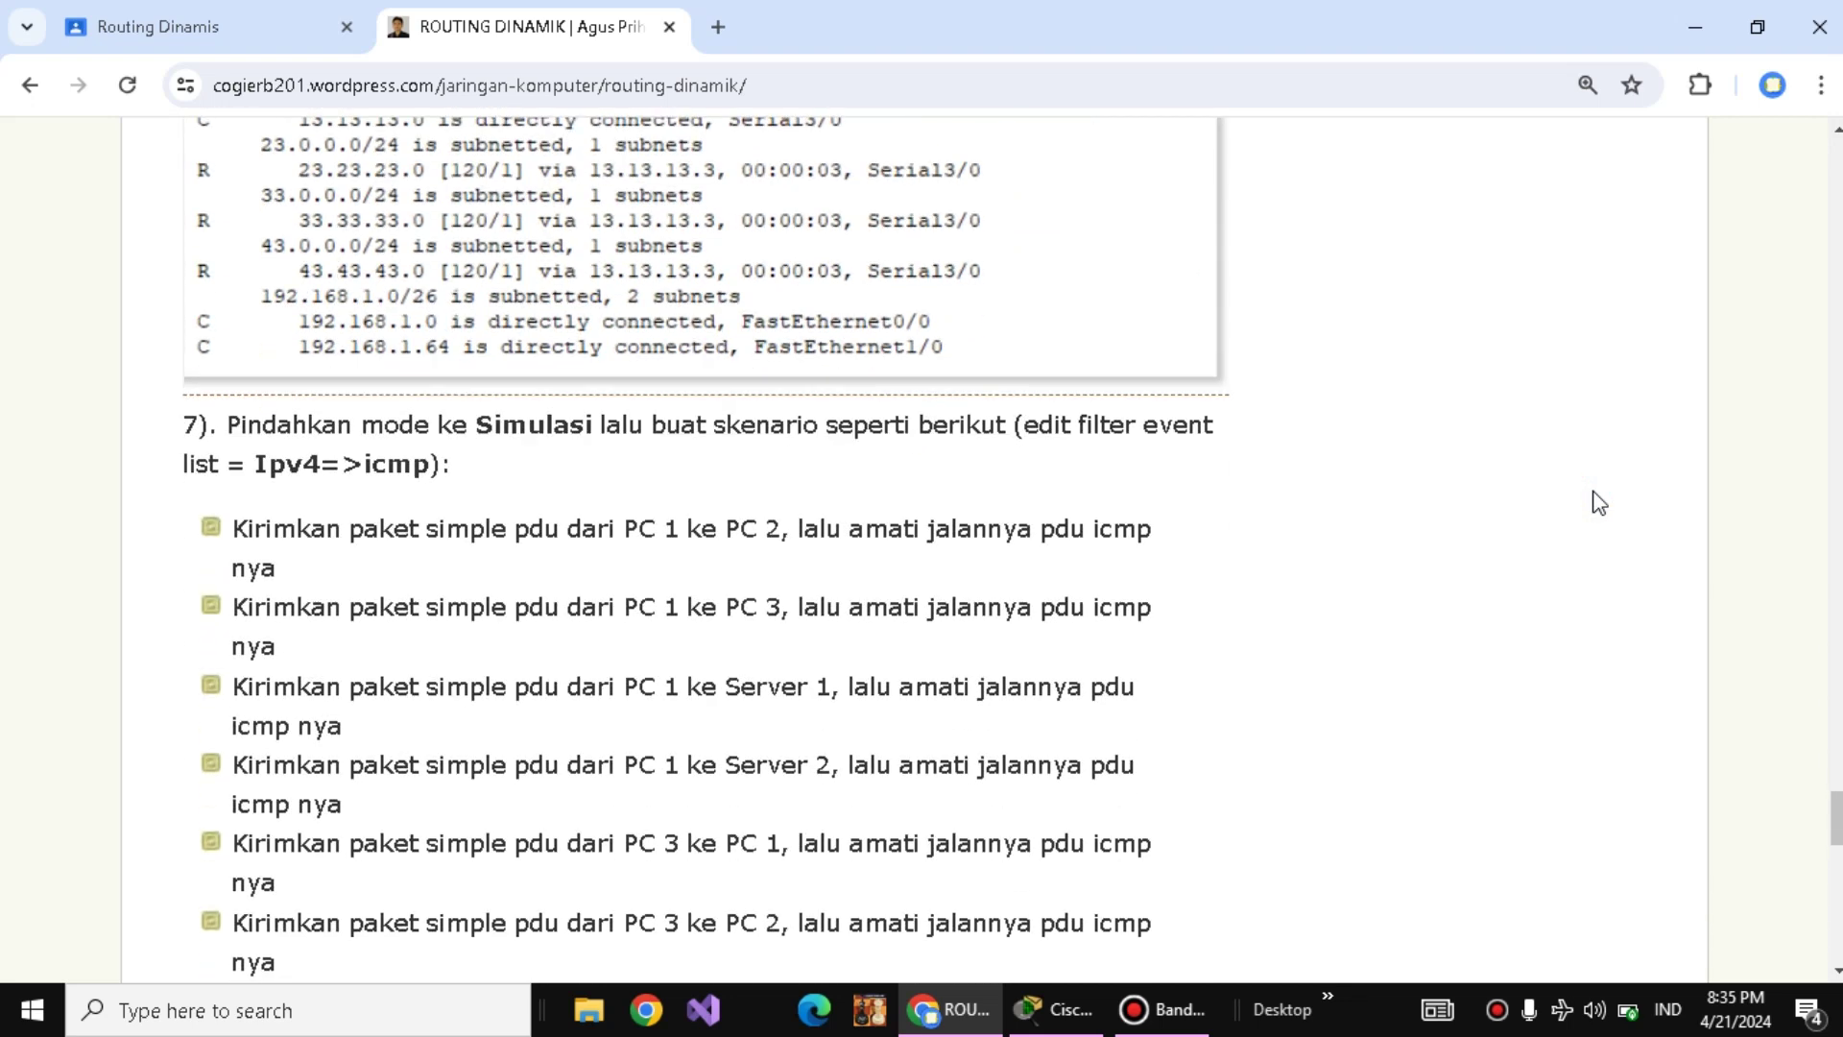
pyautogui.scroll(-1, 1598, 502)
pyautogui.scroll(-3, 1599, 502)
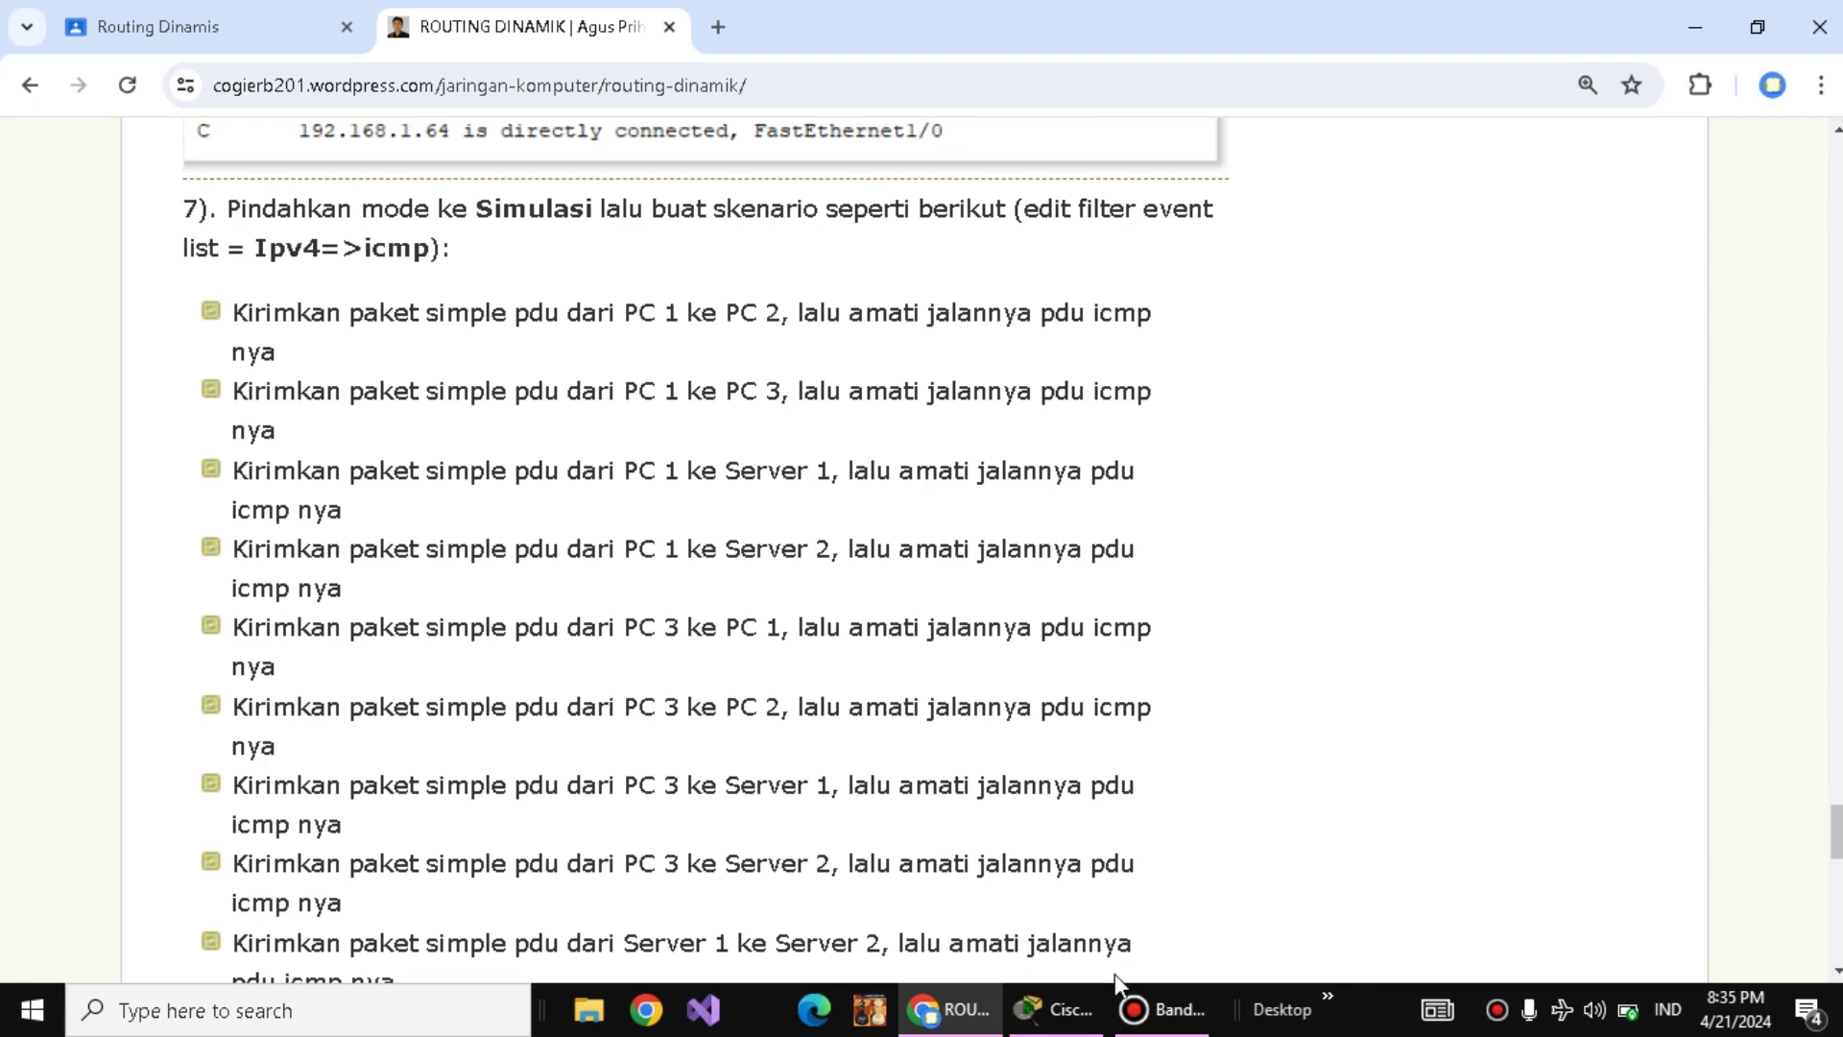
# - Return to Packet Tracer, switch the network to Simulation mode, and recheck the PDU scenario list in the browser tutorial
pyautogui.click(1058, 1009)
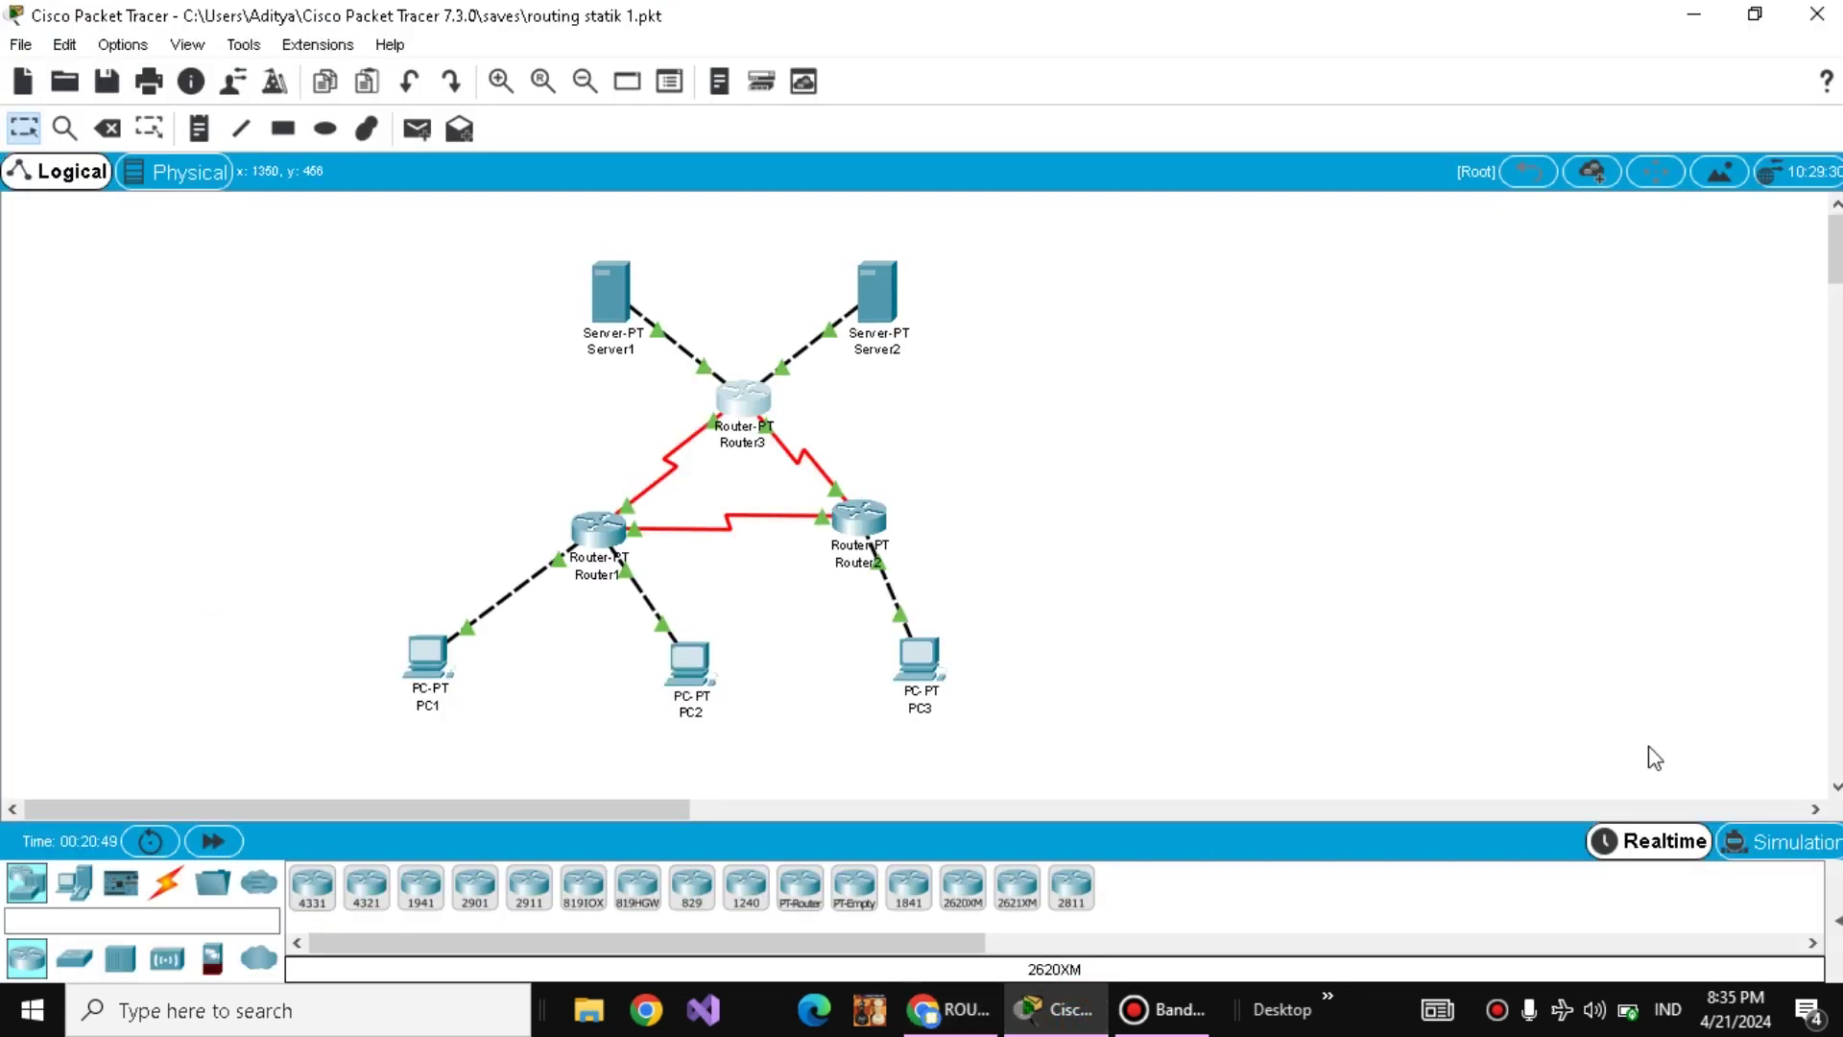
pyautogui.click(1728, 855)
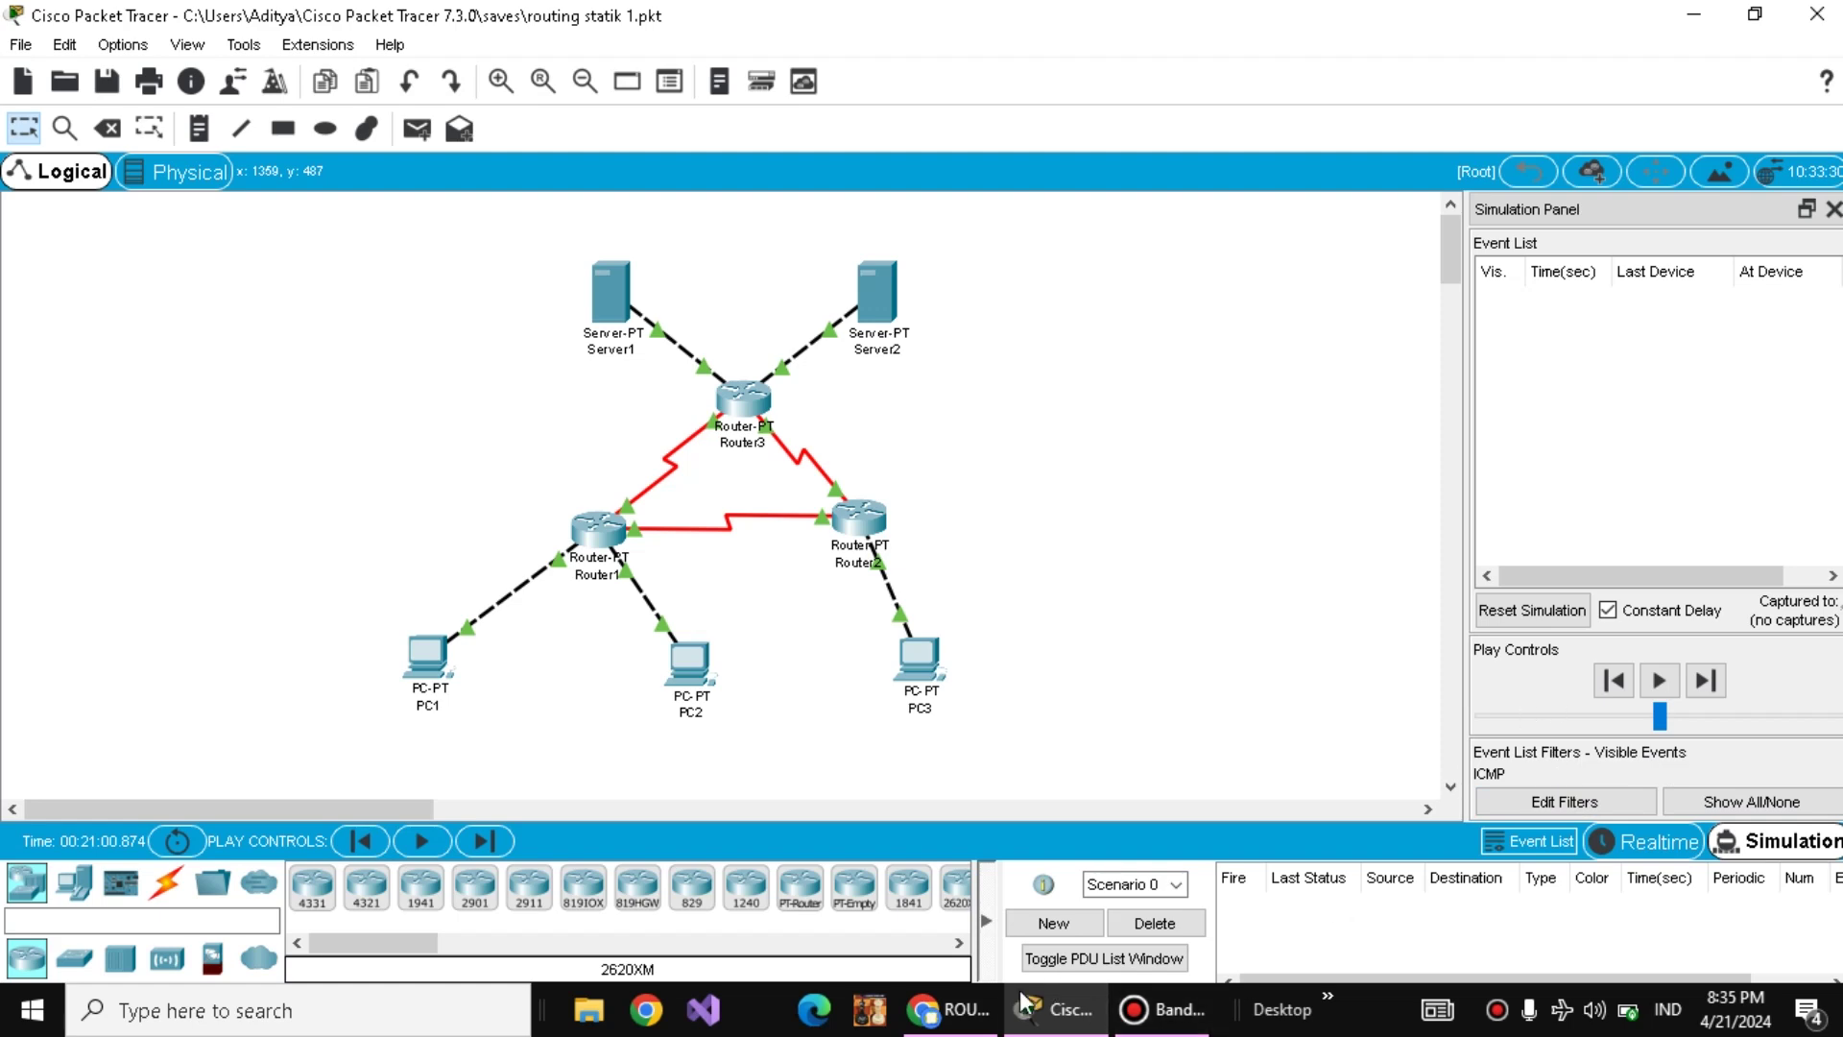
pyautogui.click(955, 1027)
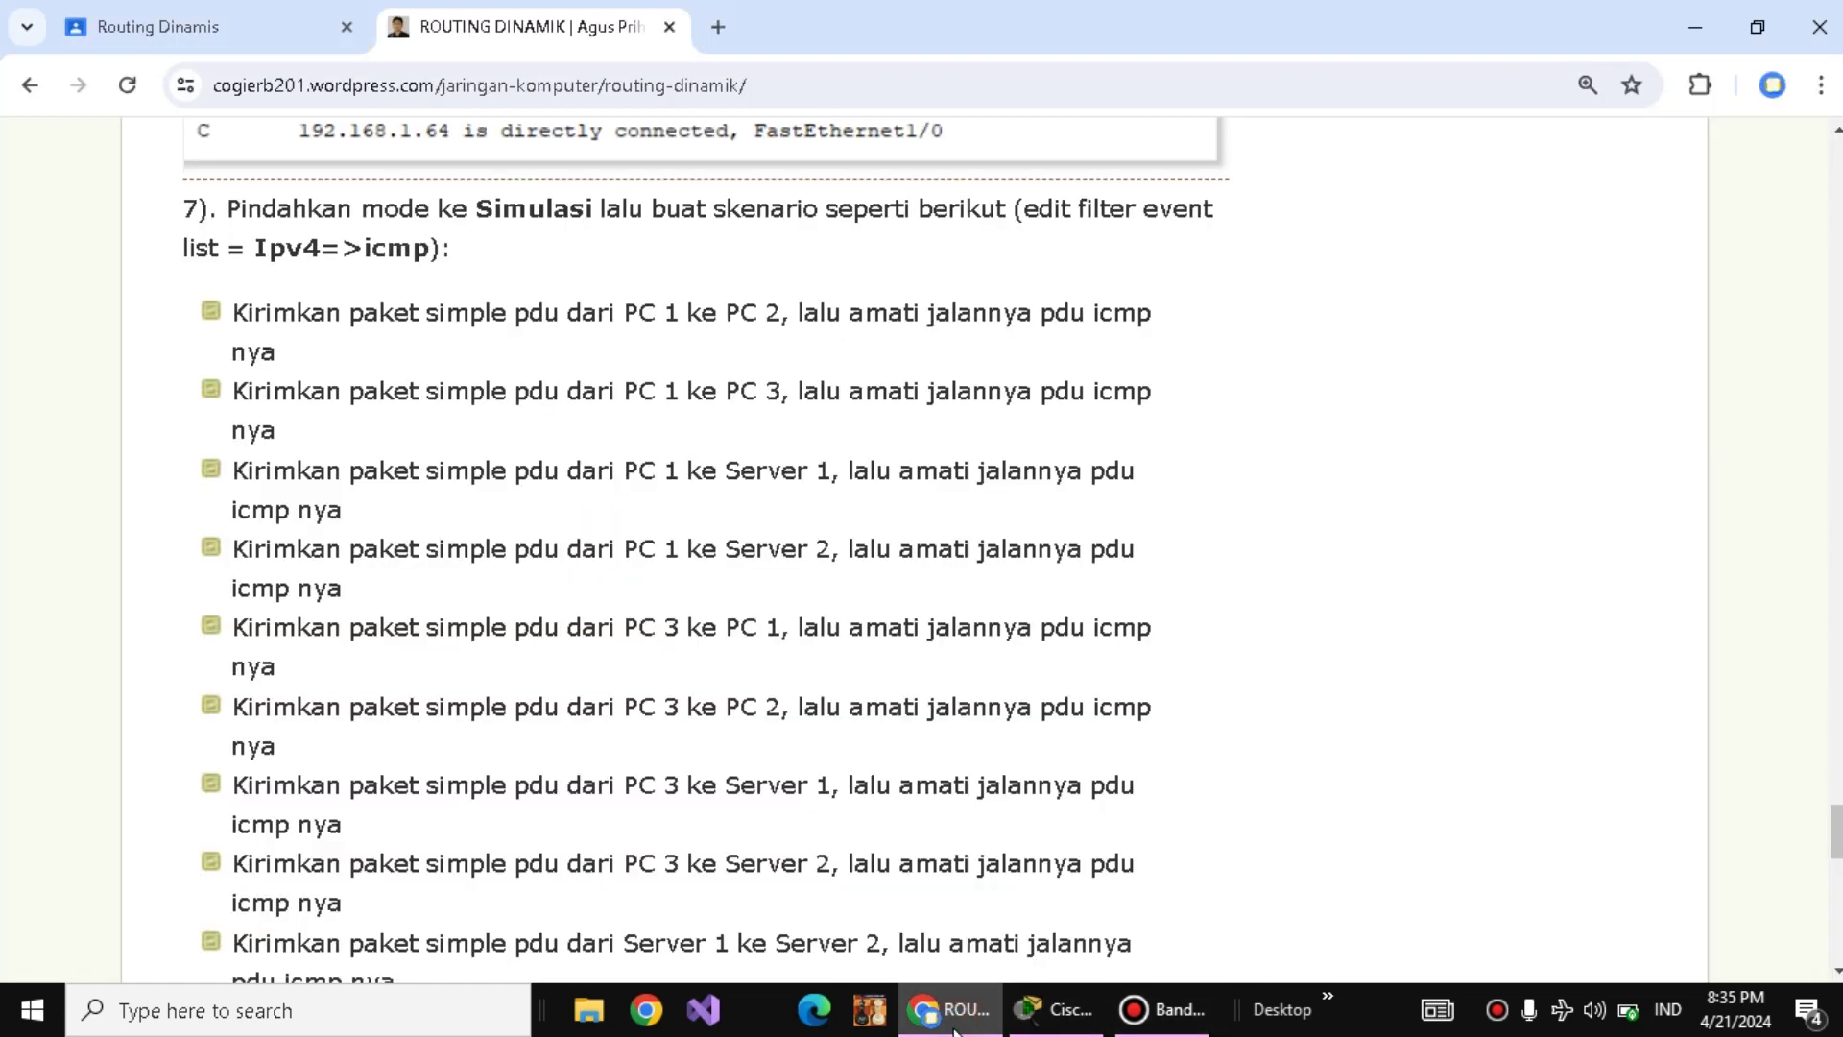
pyautogui.click(955, 1029)
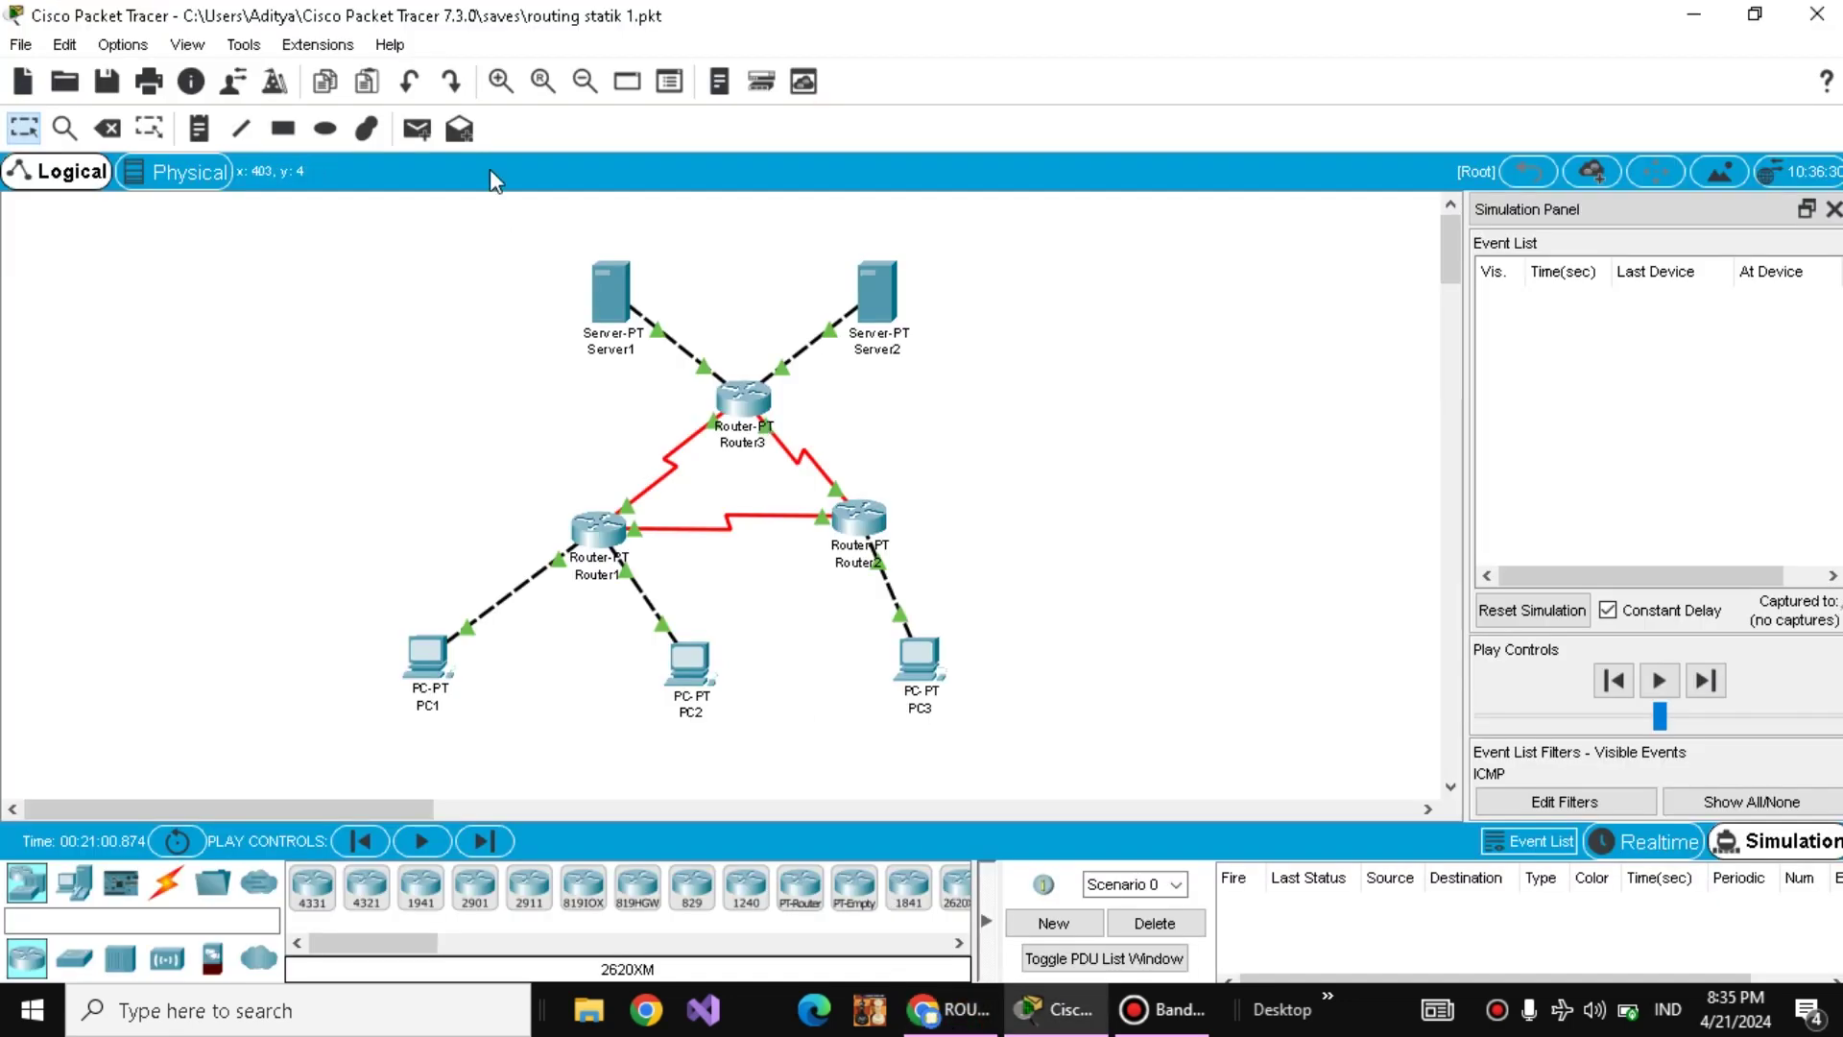
# - Add a simple PDU from PC1 to PC2 and reset the simulation to its starting event
pyautogui.click(417, 128)
pyautogui.click(428, 649)
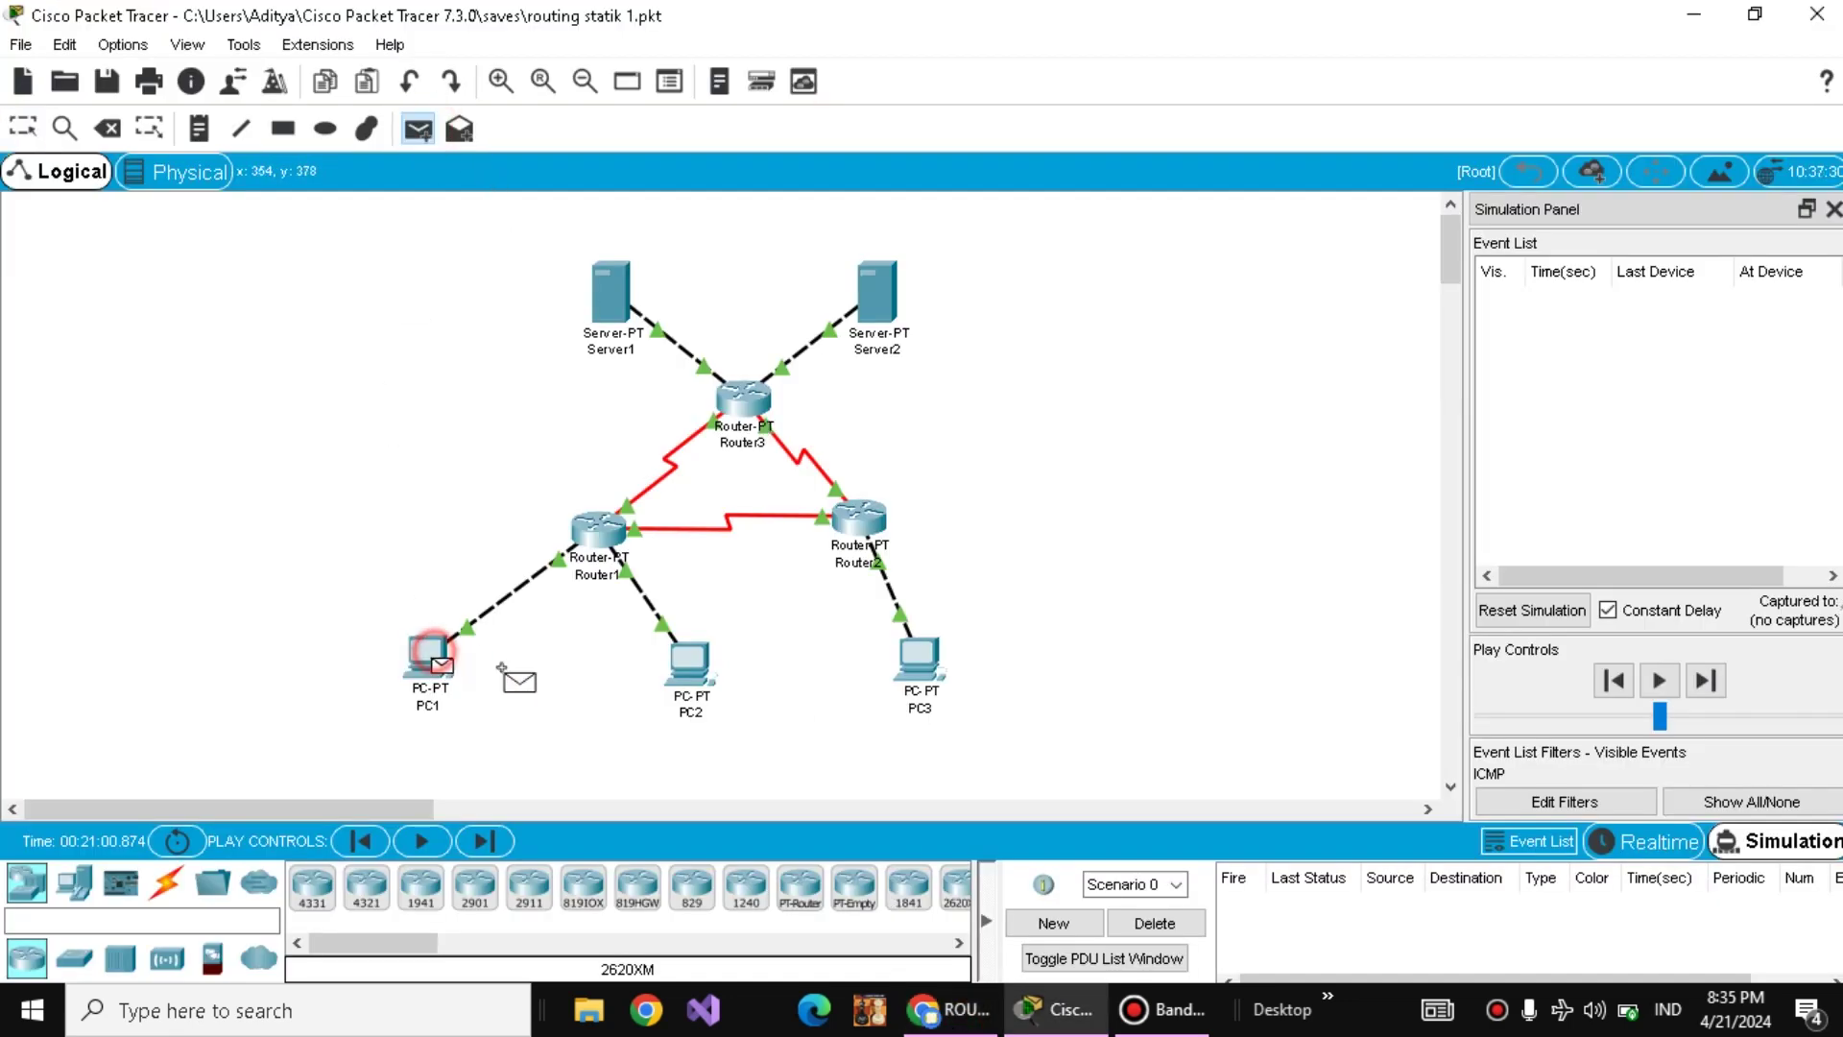
pyautogui.click(690, 667)
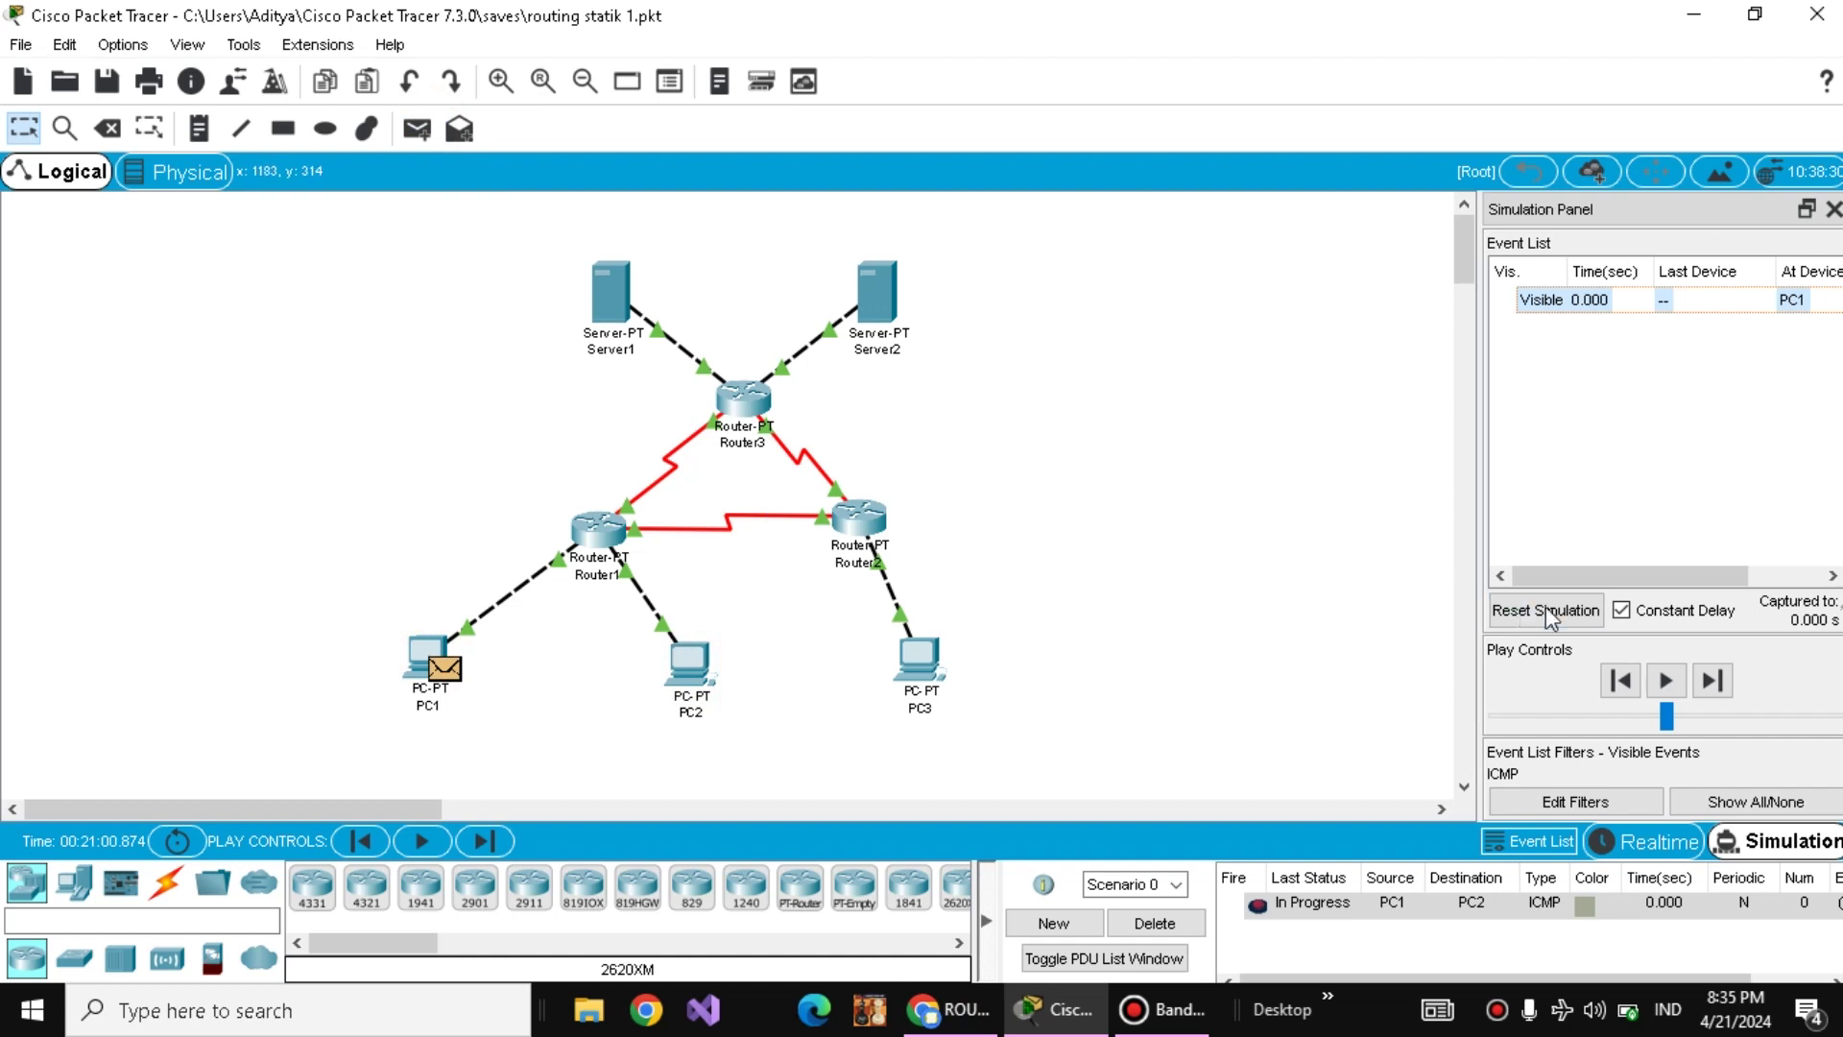
pyautogui.click(1715, 683)
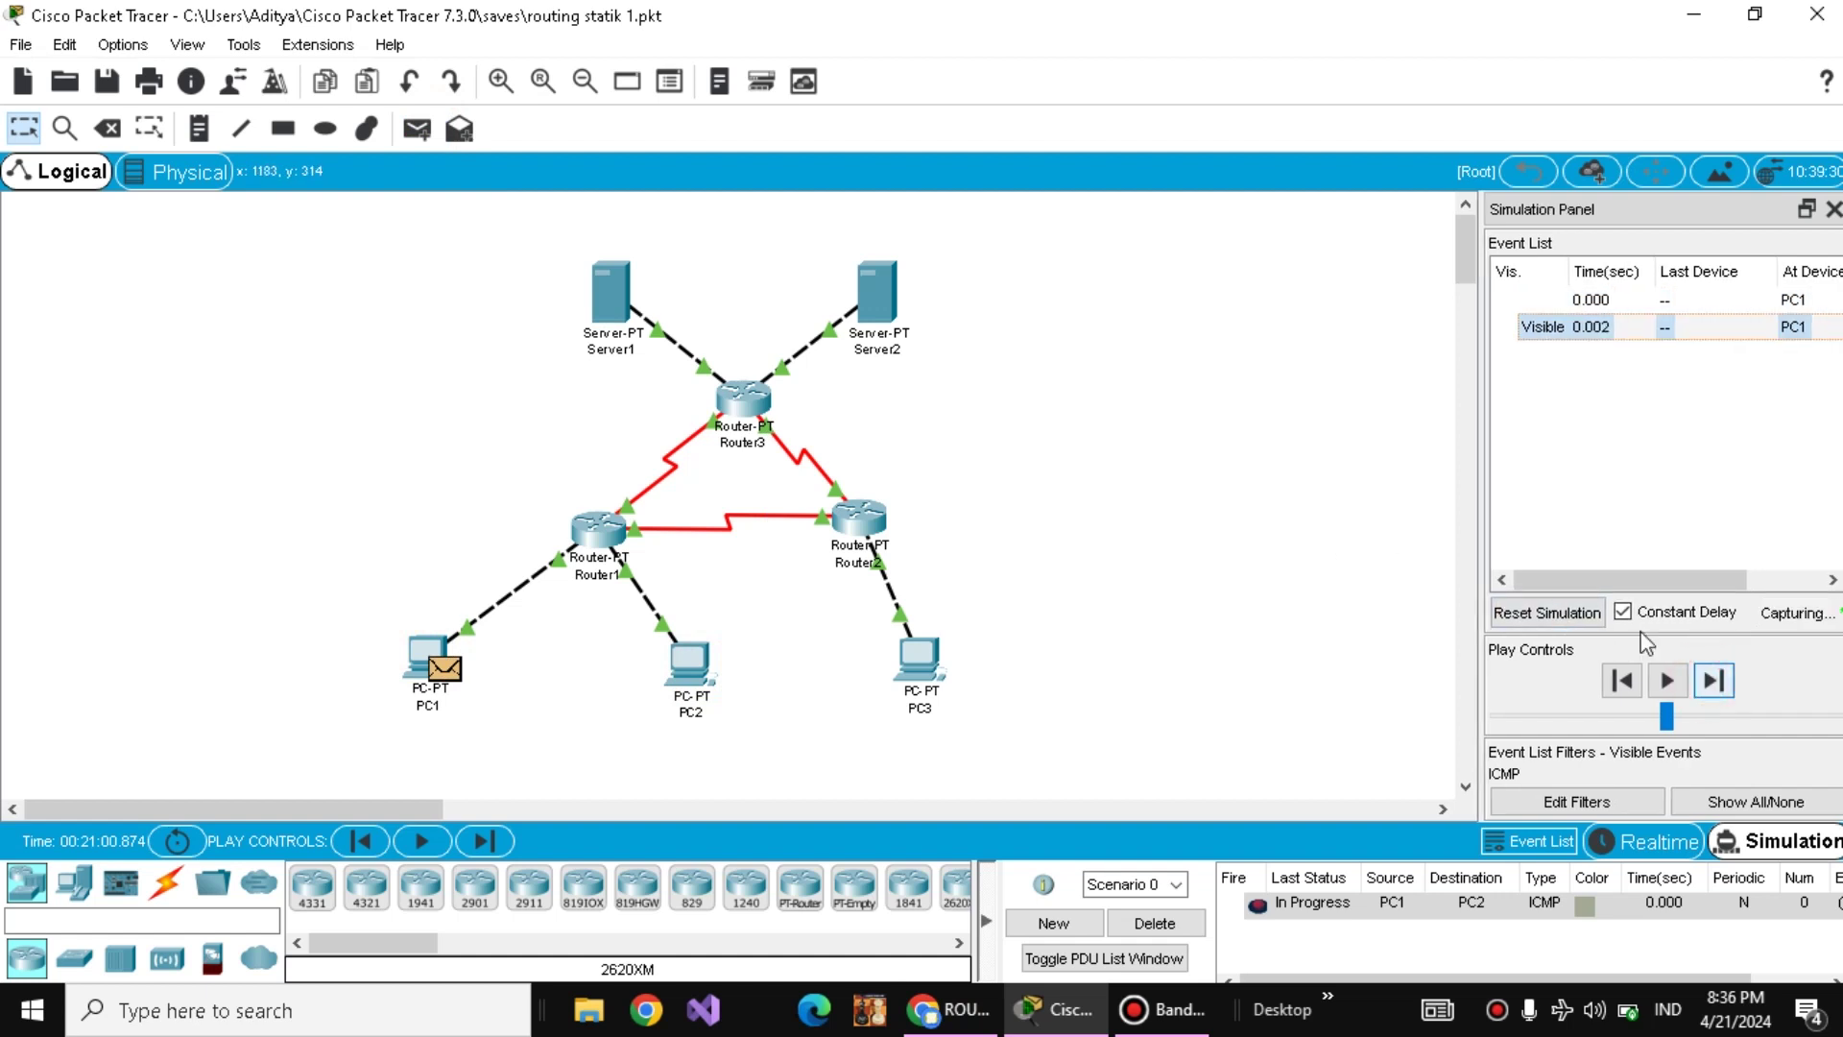
pyautogui.click(1578, 624)
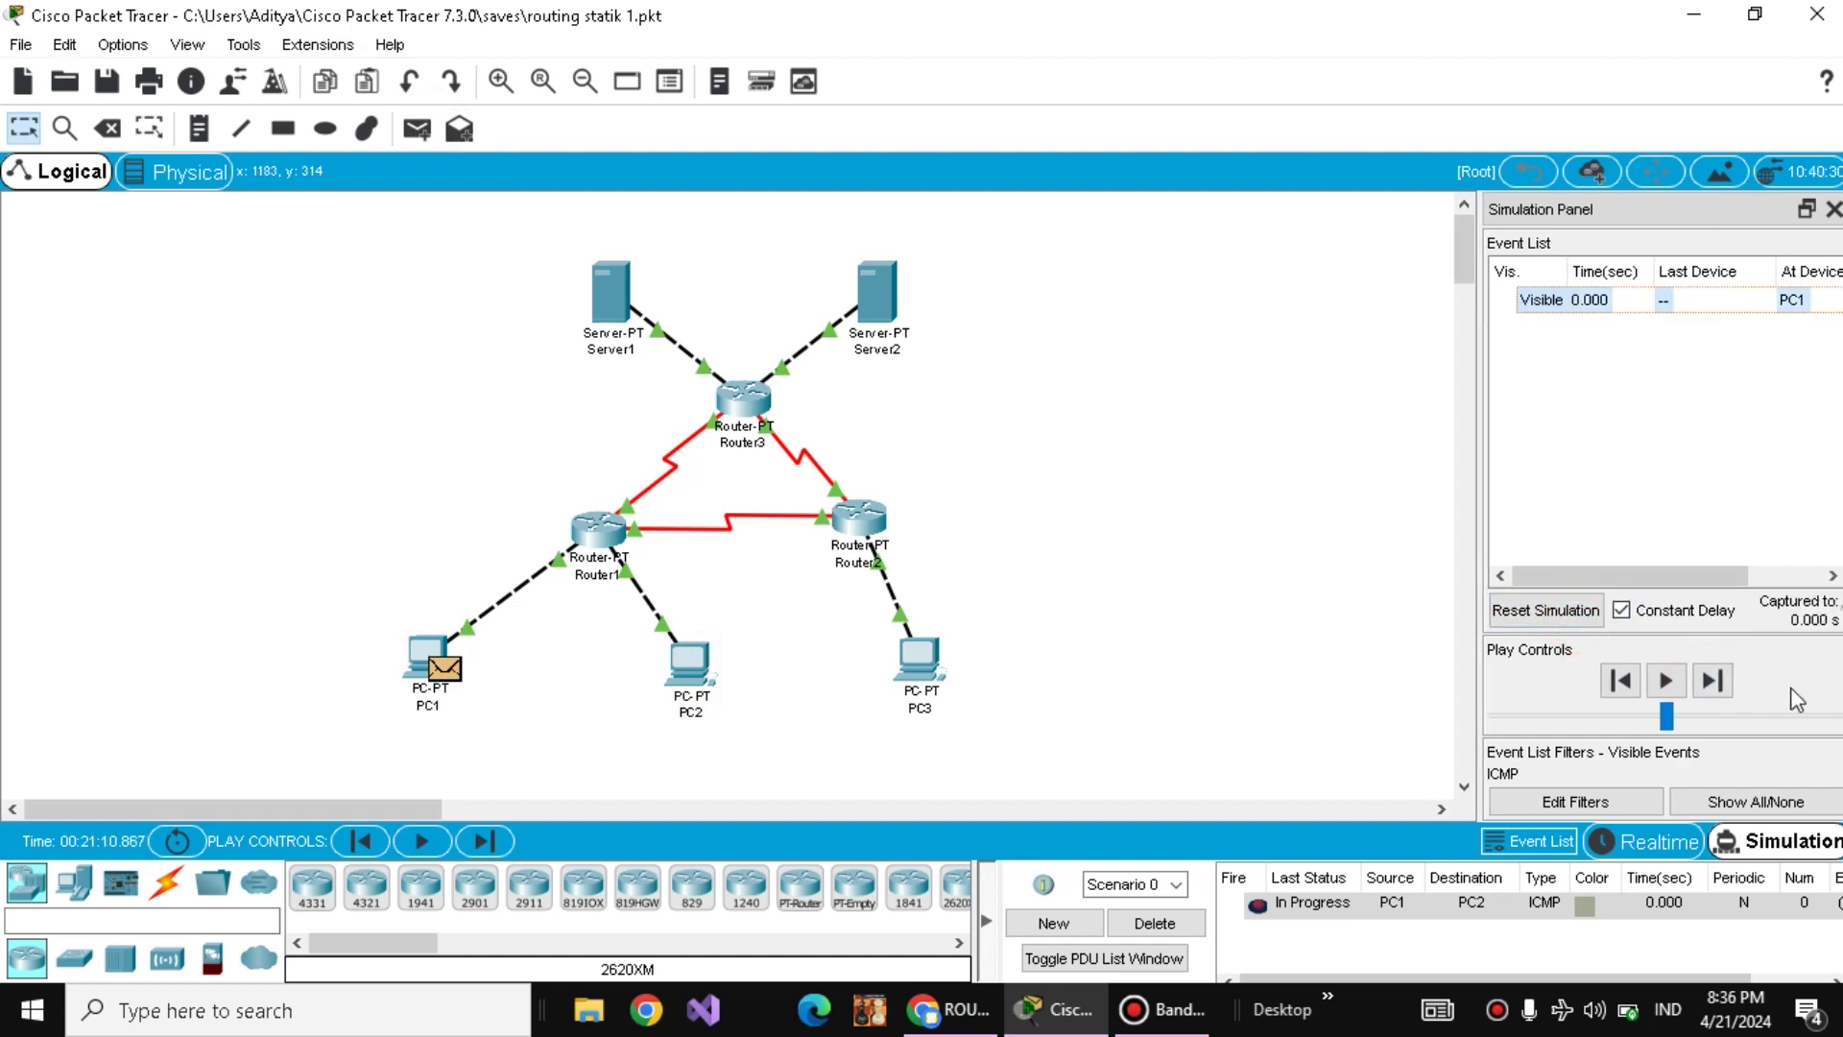
# - Step the PC1-to-PC2 PDU forward event by event until its reply returns to PC1, and delete the scenario
pyautogui.click(1710, 682)
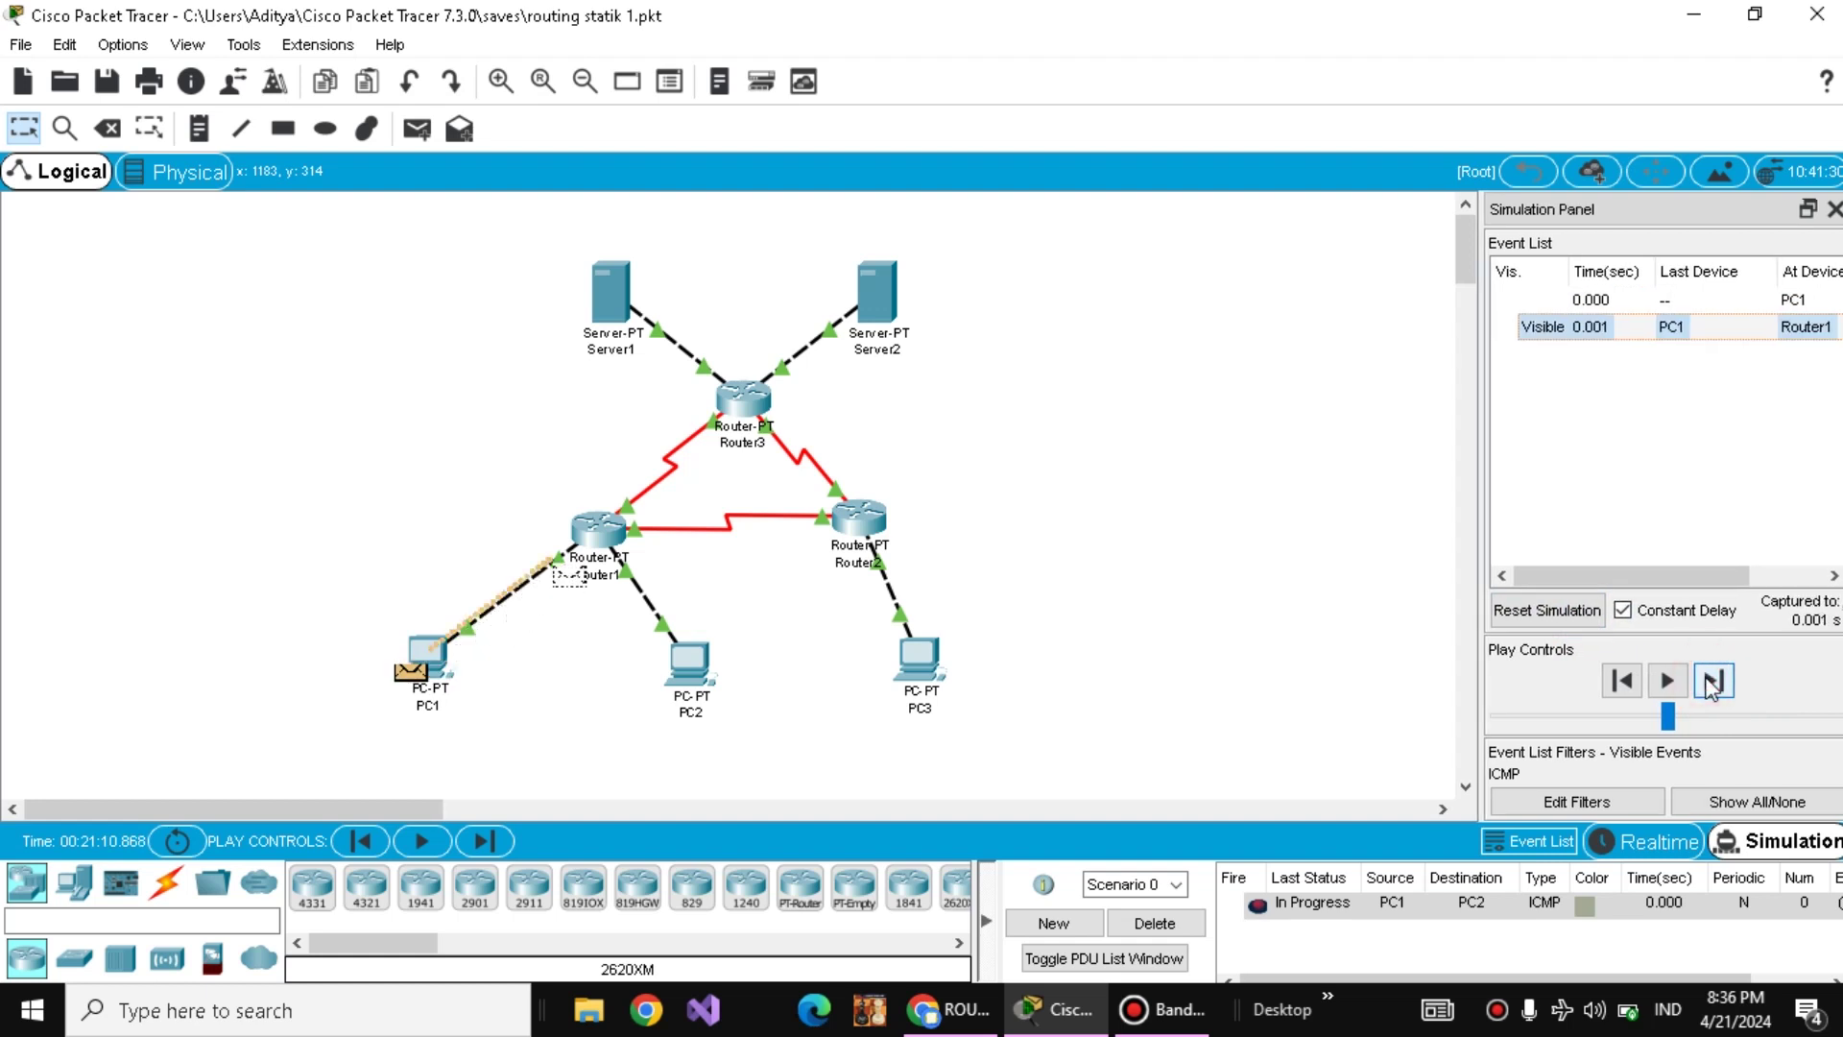
pyautogui.click(1711, 684)
pyautogui.click(1711, 684)
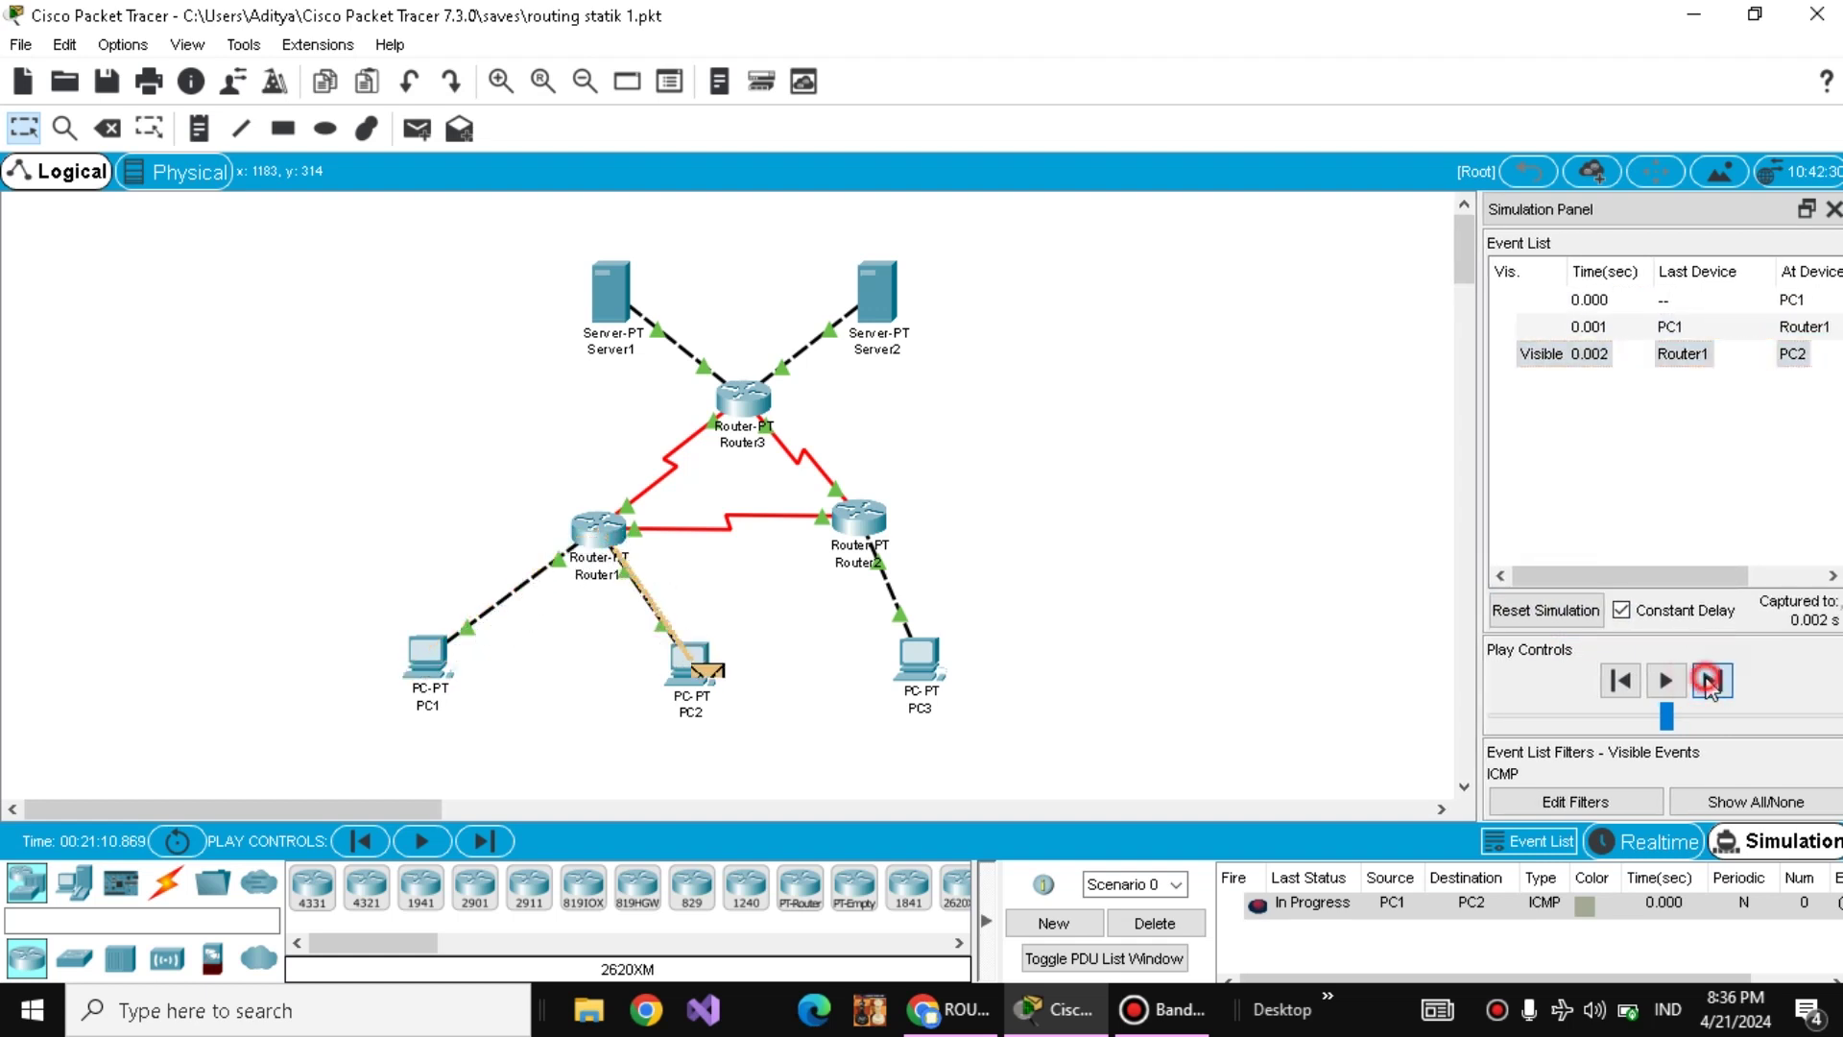
pyautogui.click(1711, 683)
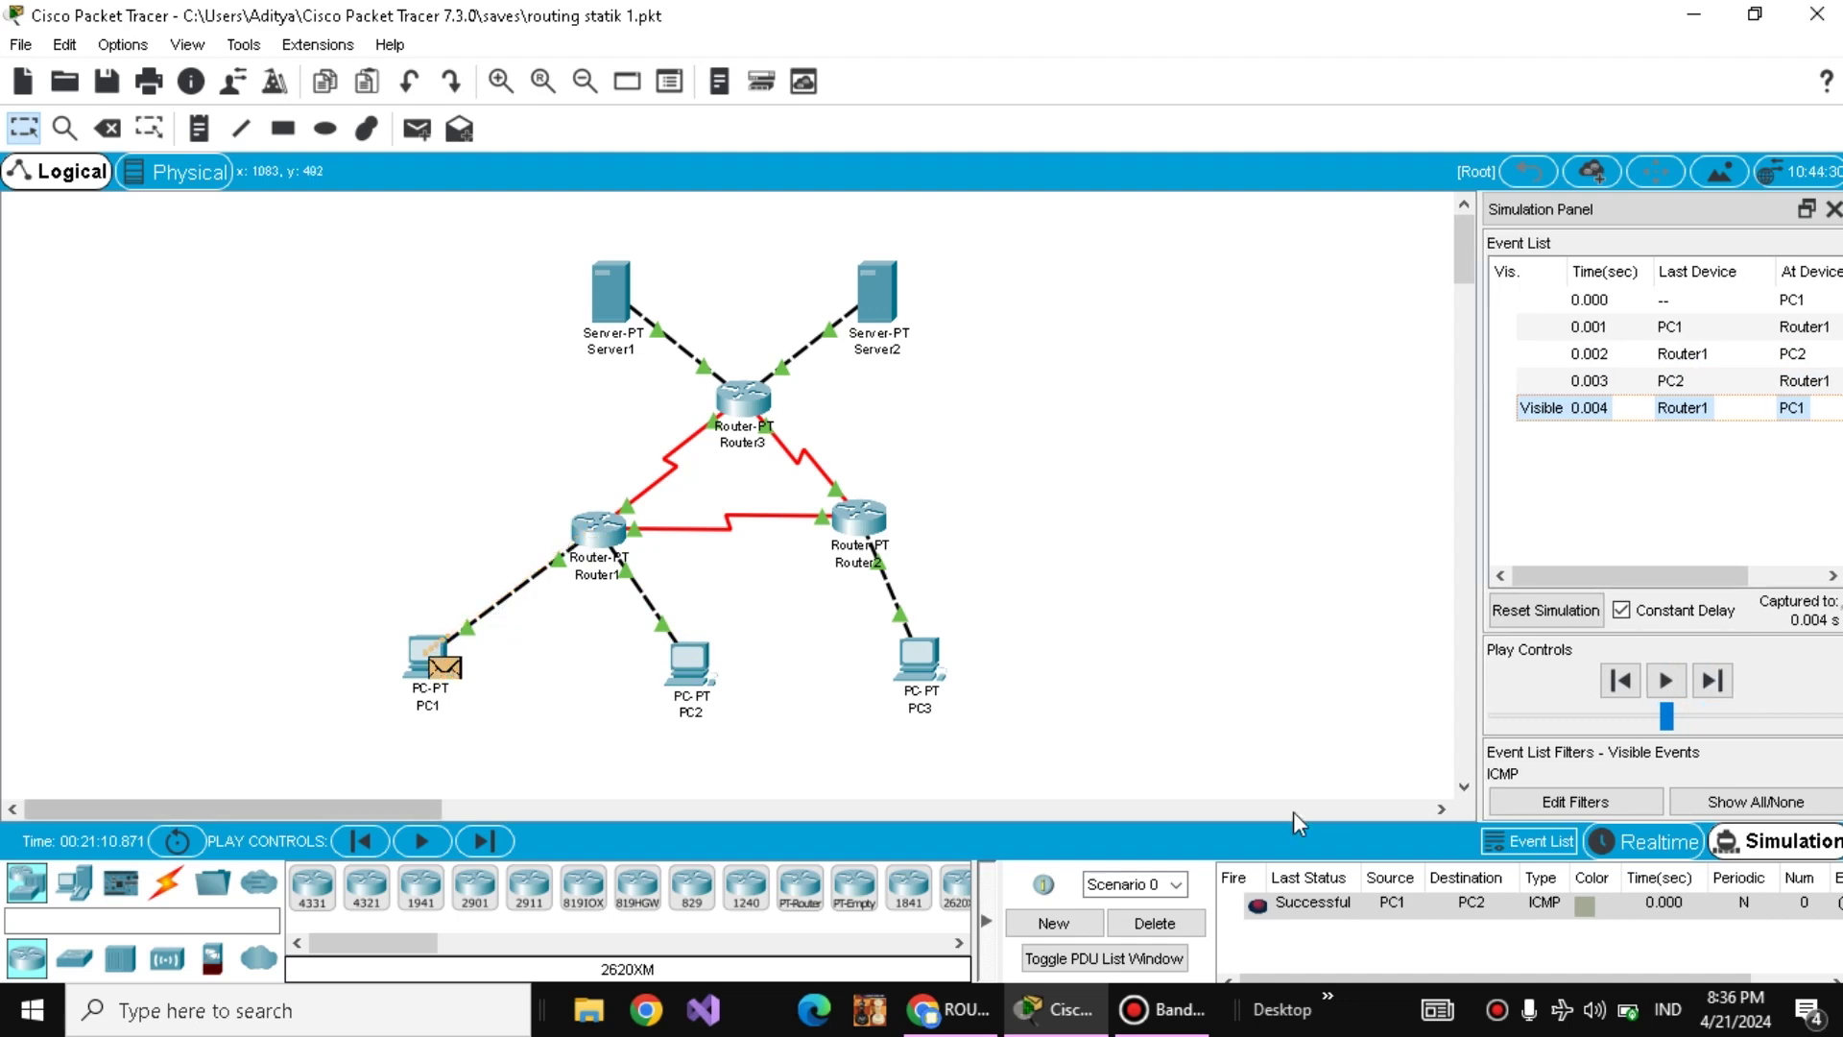
pyautogui.click(1154, 926)
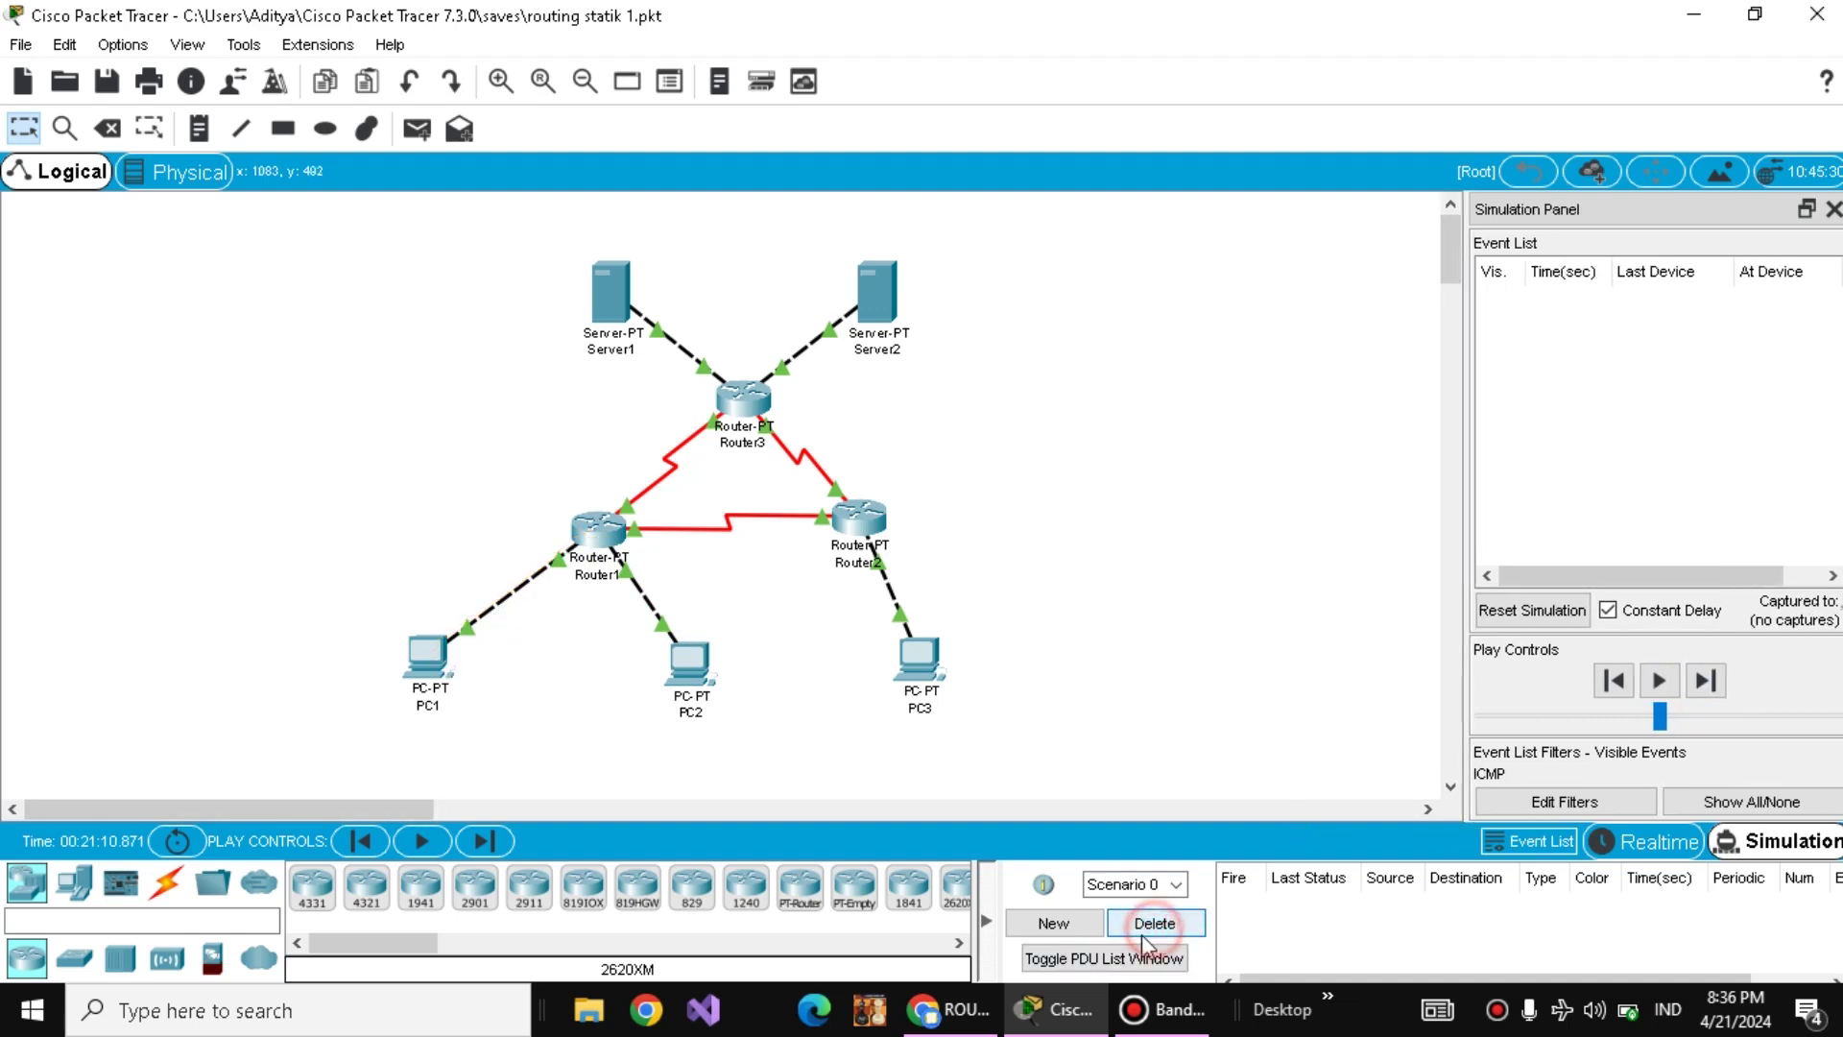
# - Check the next scenario in the browser tutorial, return to Packet Tracer, and add a simple PDU from PC1 to PC3 with the simulation reset
pyautogui.click(963, 1015)
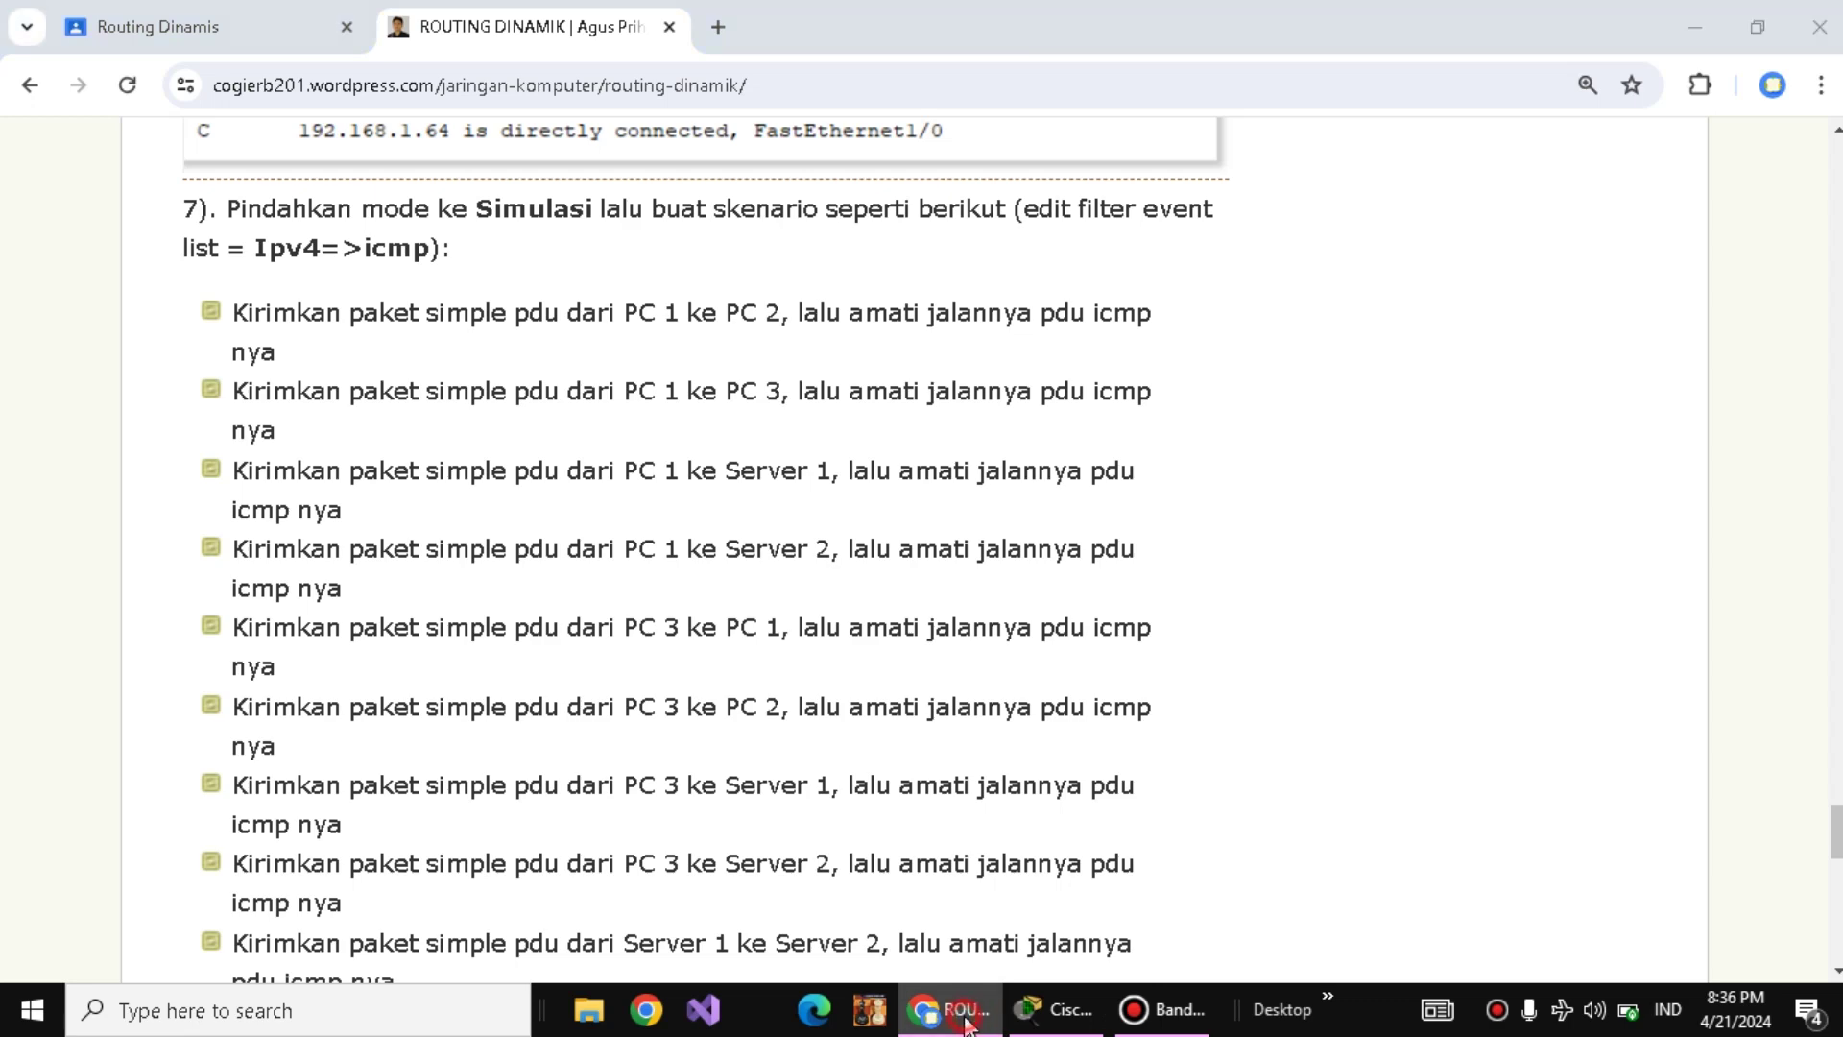
pyautogui.click(966, 1024)
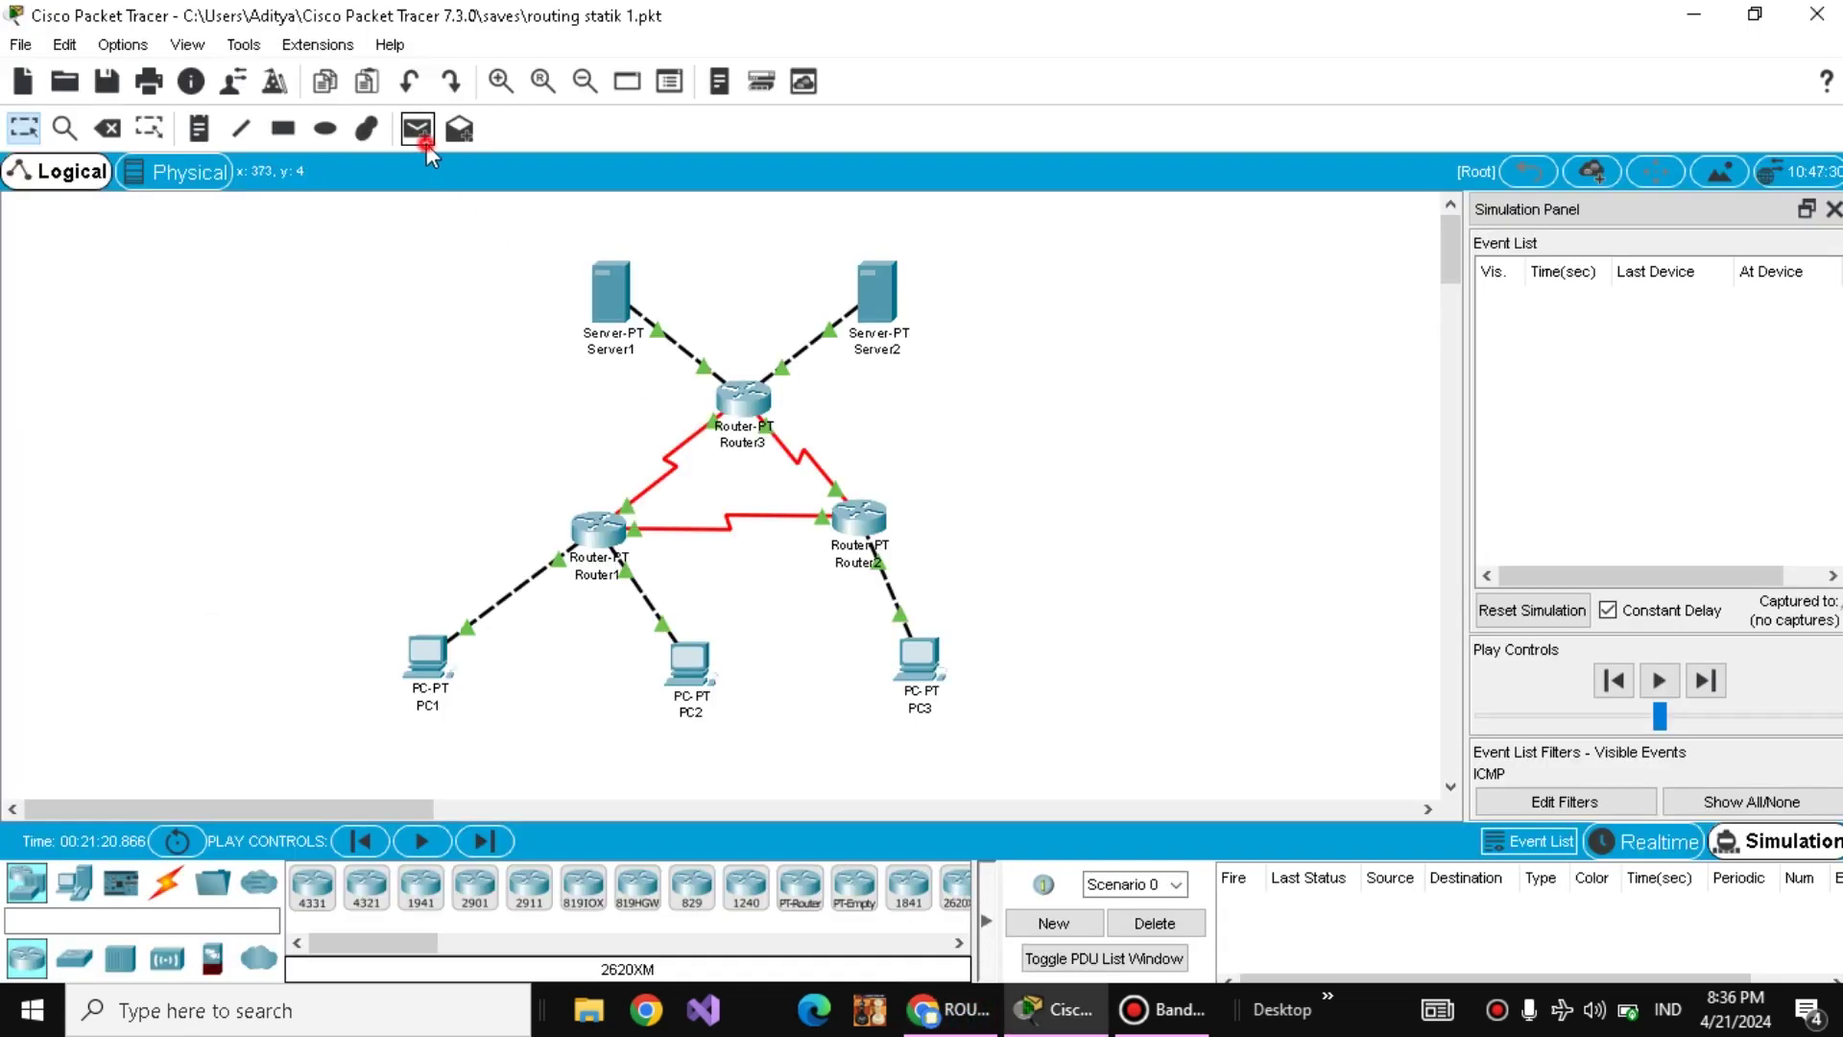
pyautogui.click(423, 141)
pyautogui.click(427, 653)
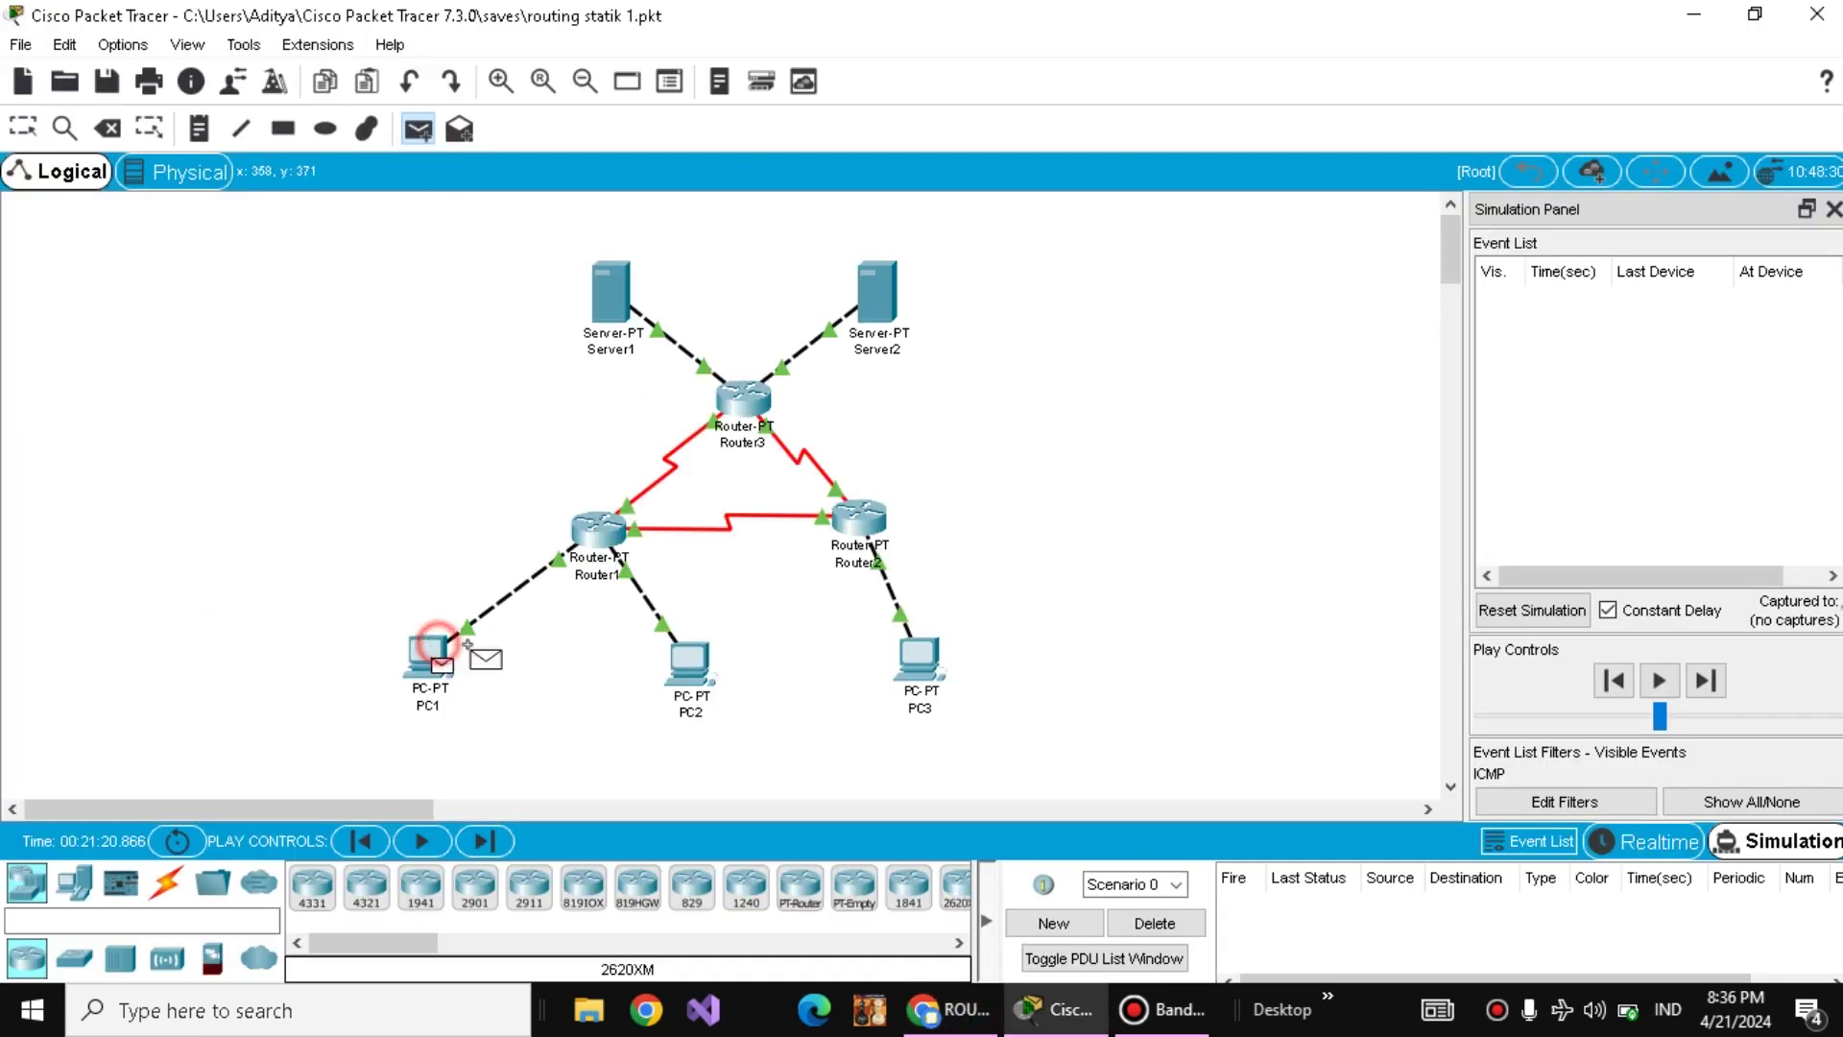
pyautogui.click(920, 661)
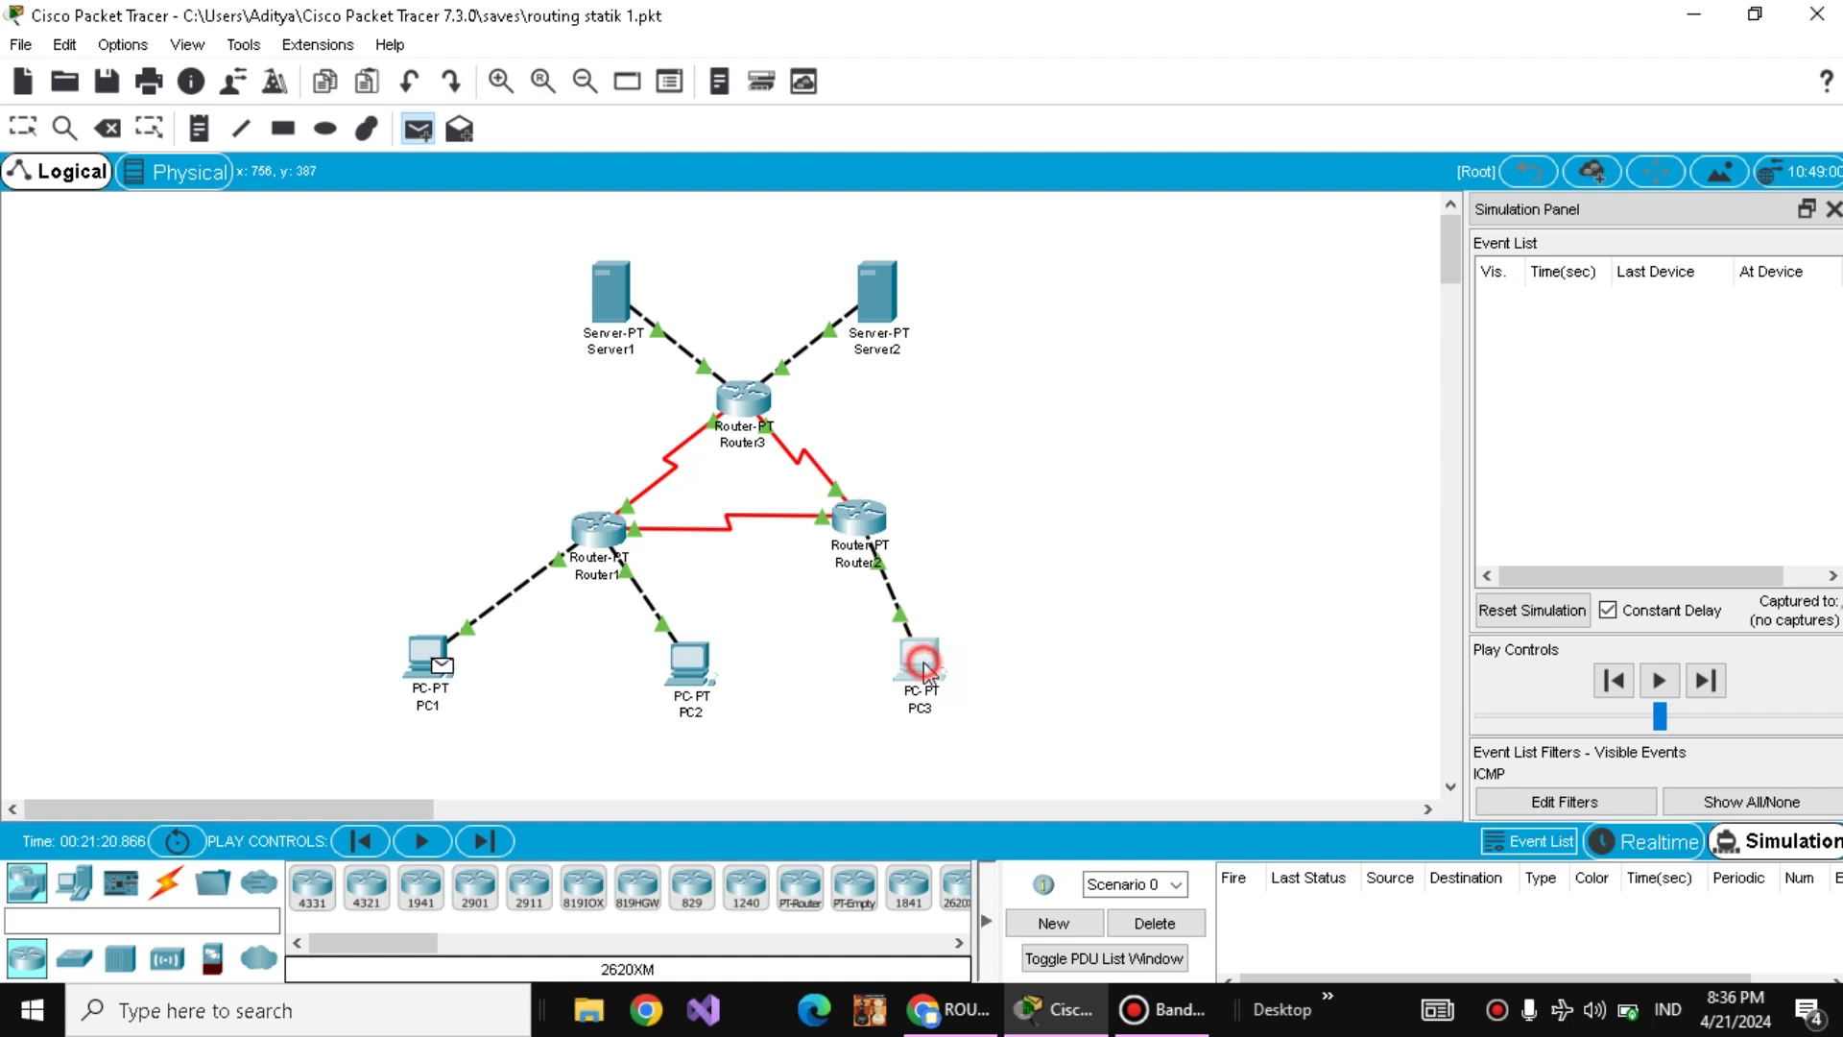
pyautogui.click(1574, 620)
# - Step the PC1-to-PC3 PDU forward through the routers until its reply returns to PC1, and delete the scenario
pyautogui.click(1702, 691)
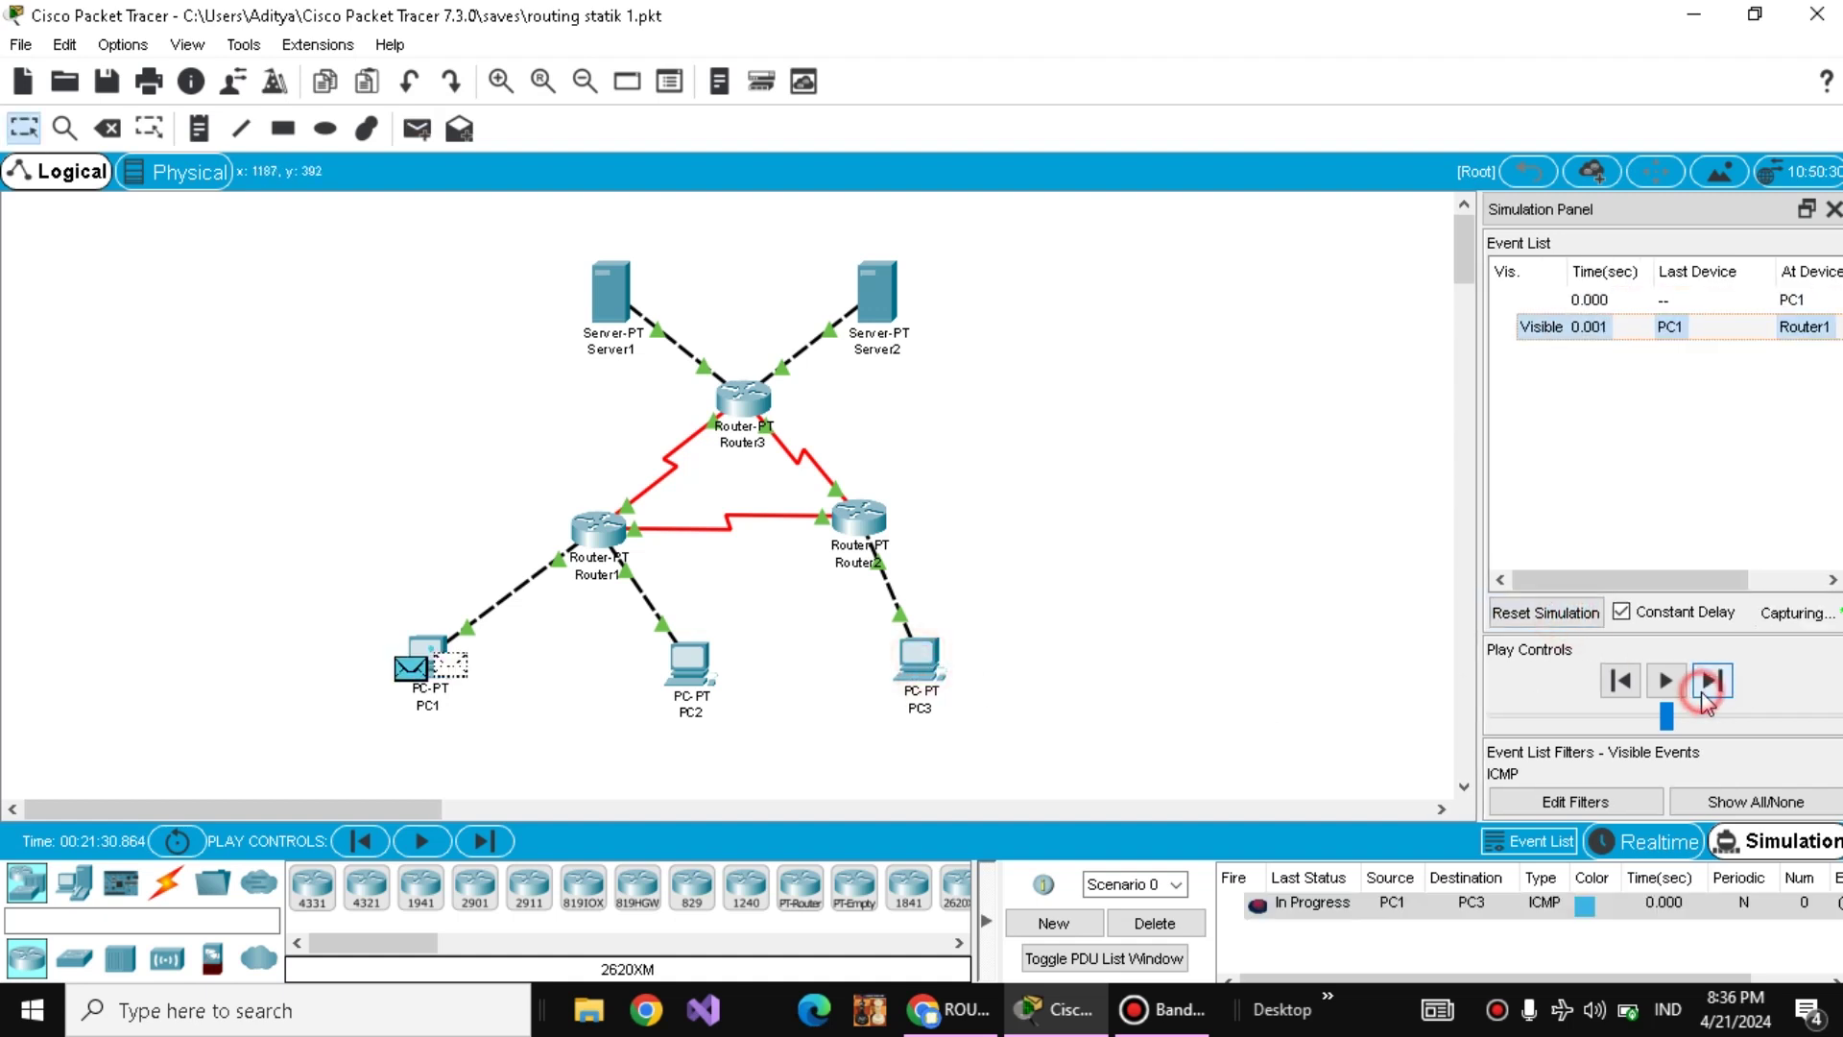
pyautogui.click(1702, 691)
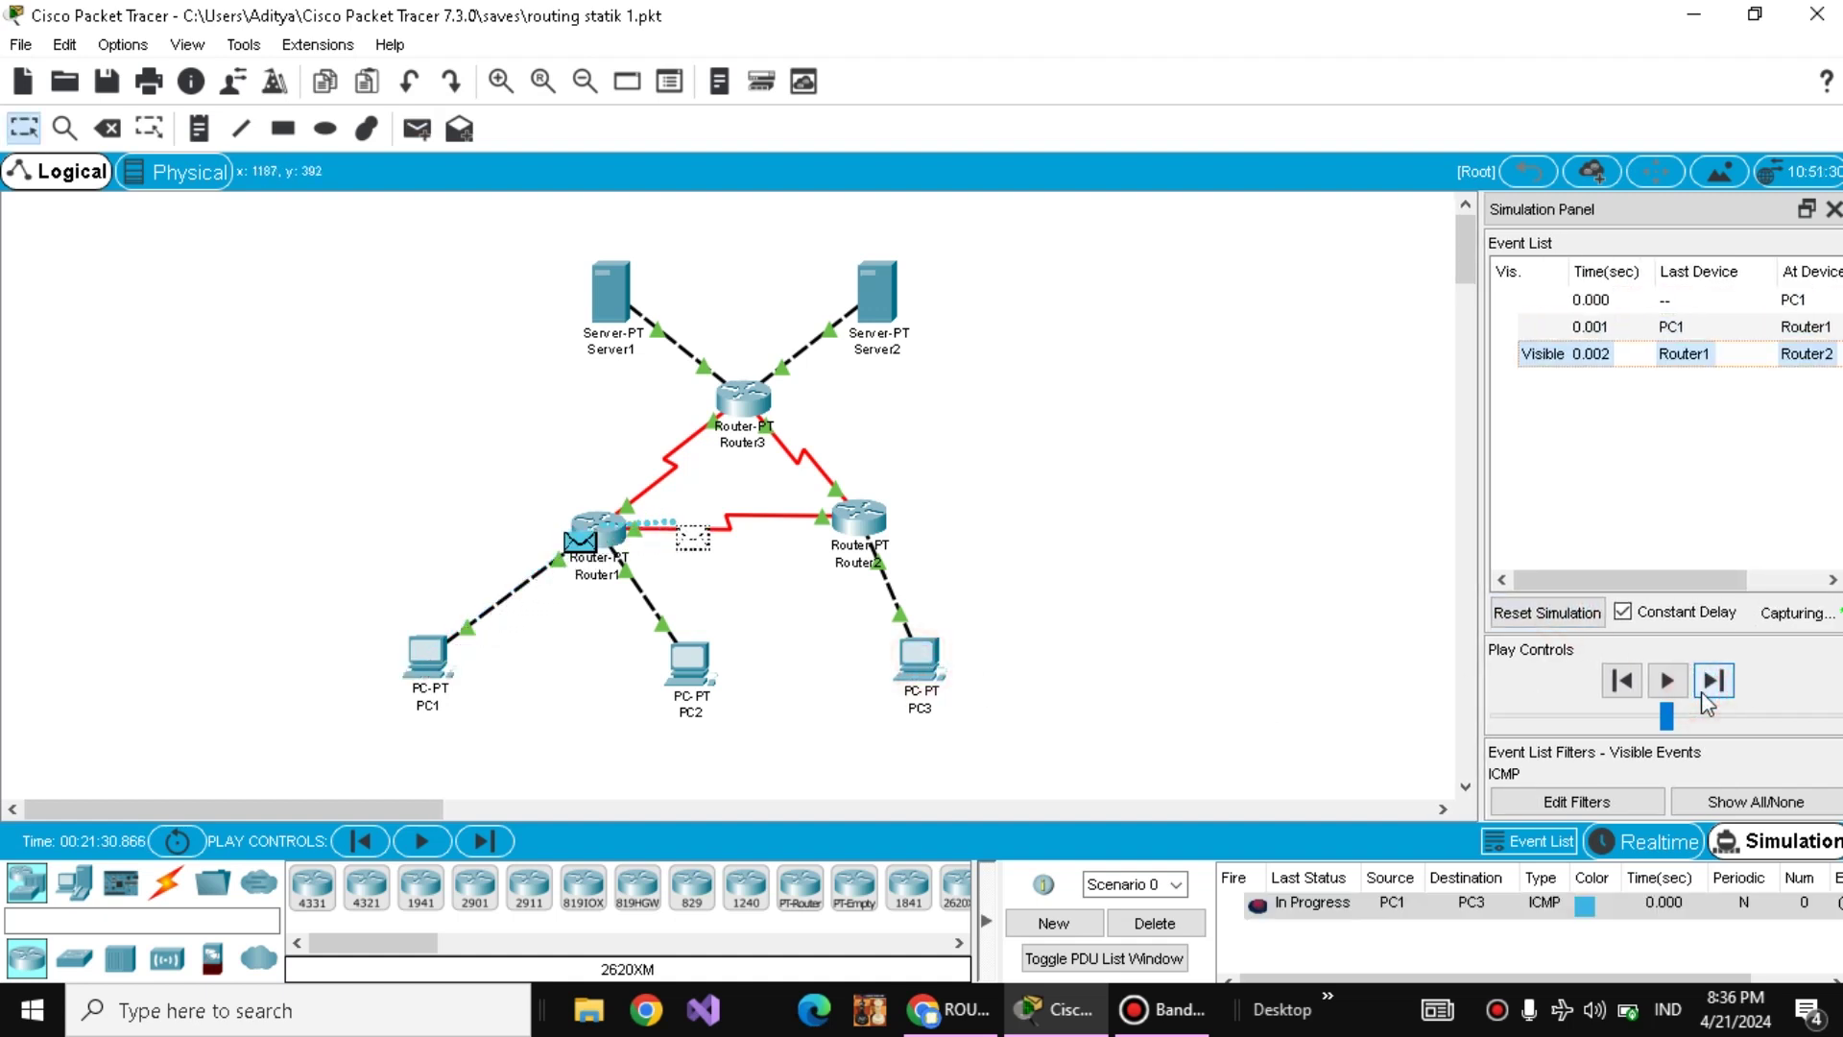
pyautogui.click(1702, 691)
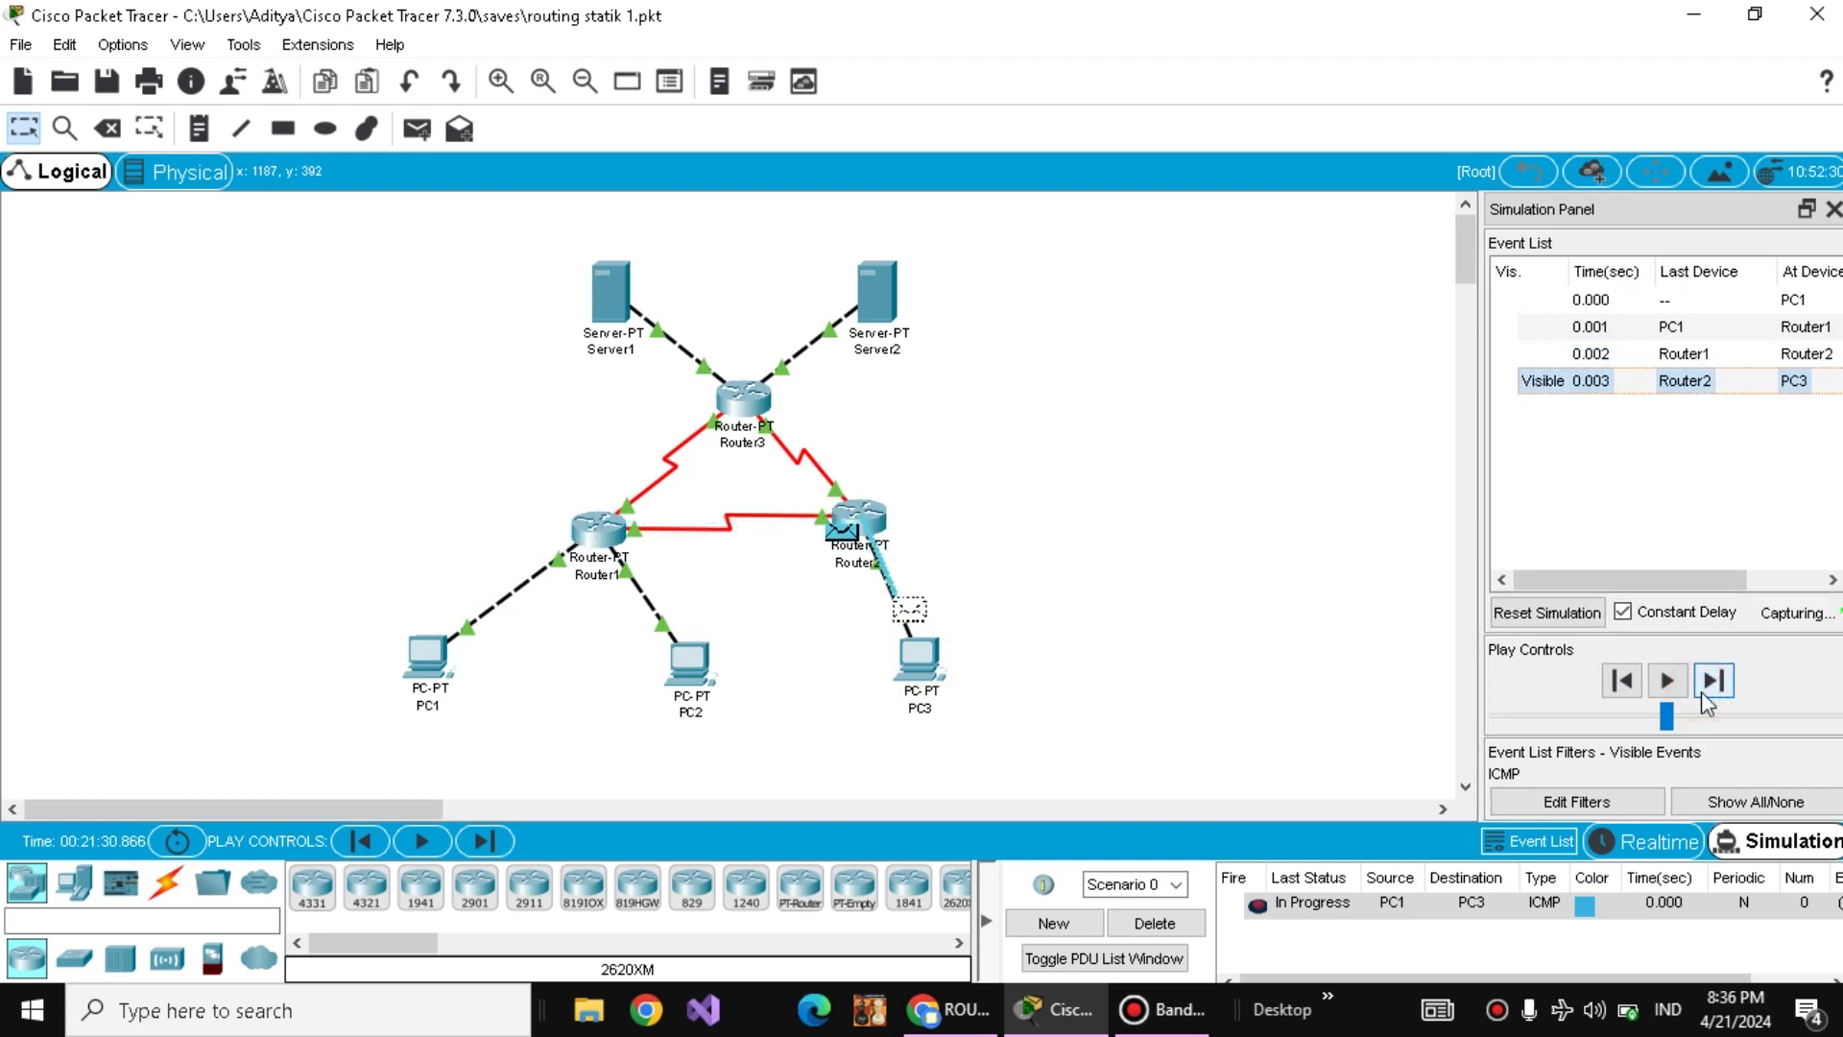
pyautogui.click(1712, 681)
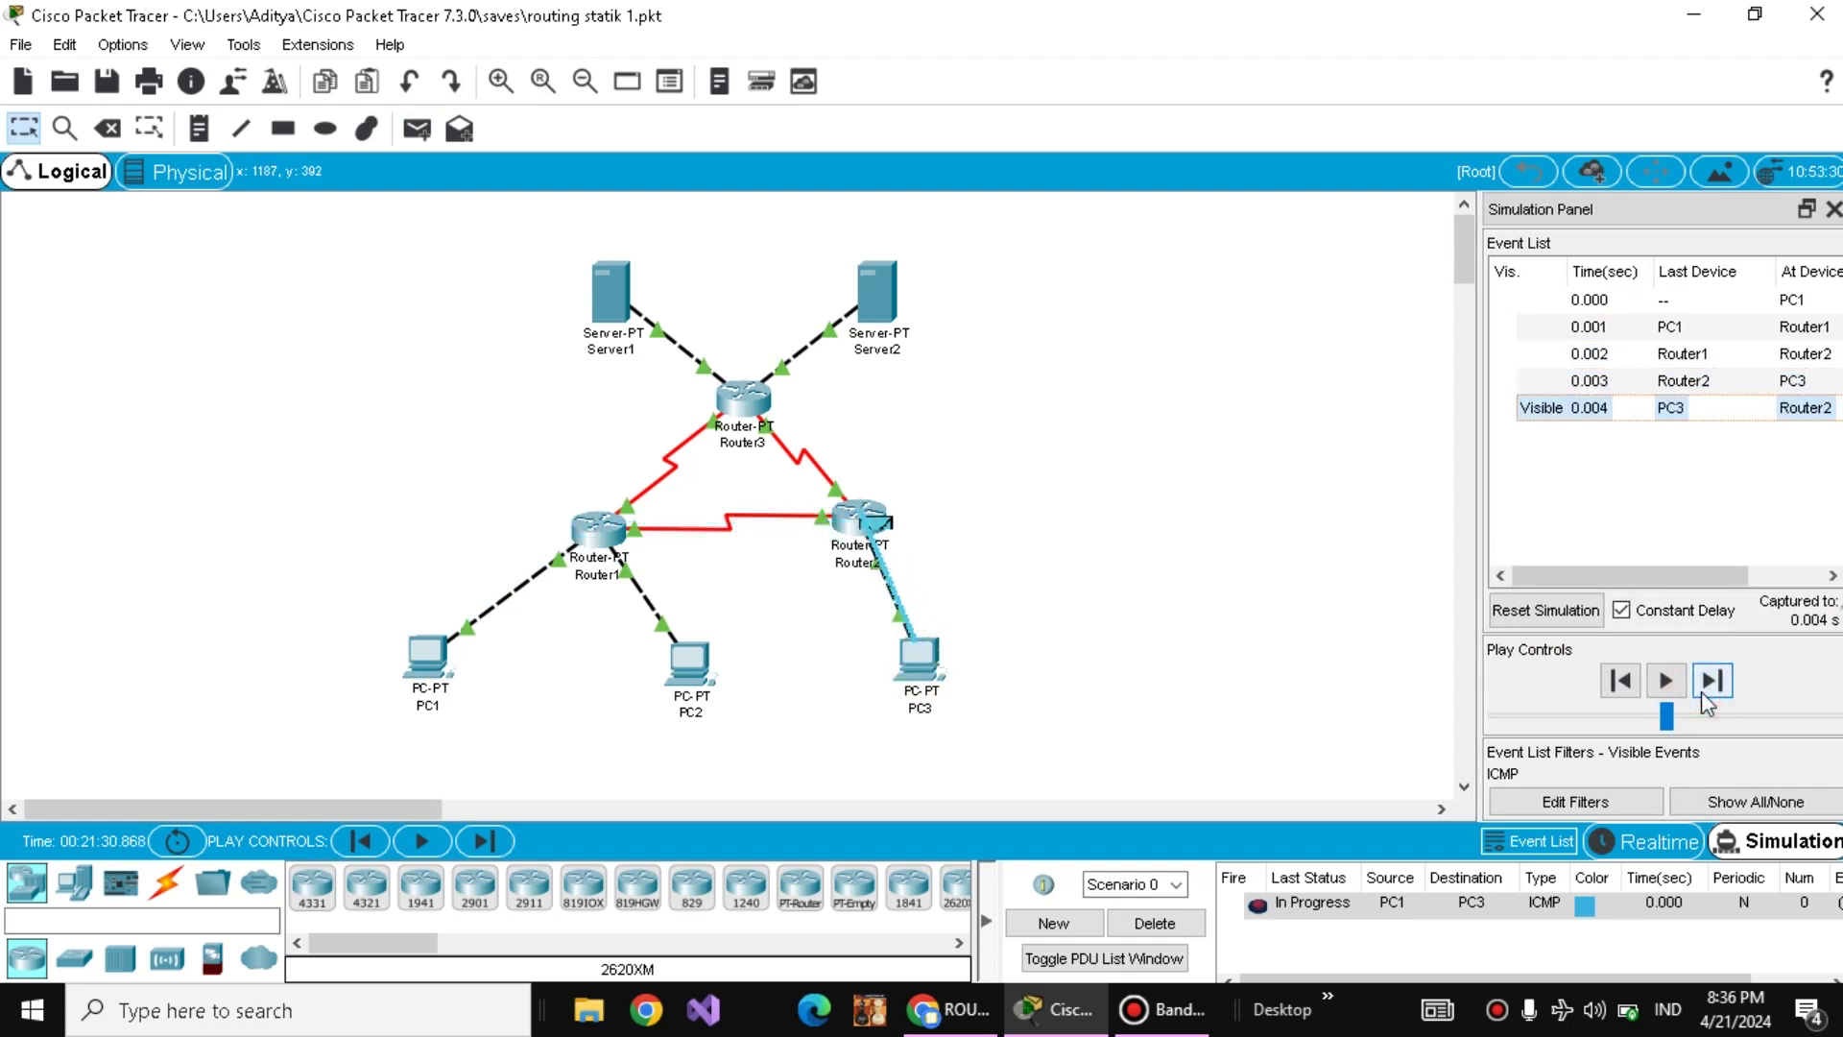
pyautogui.click(1702, 691)
pyautogui.click(1702, 691)
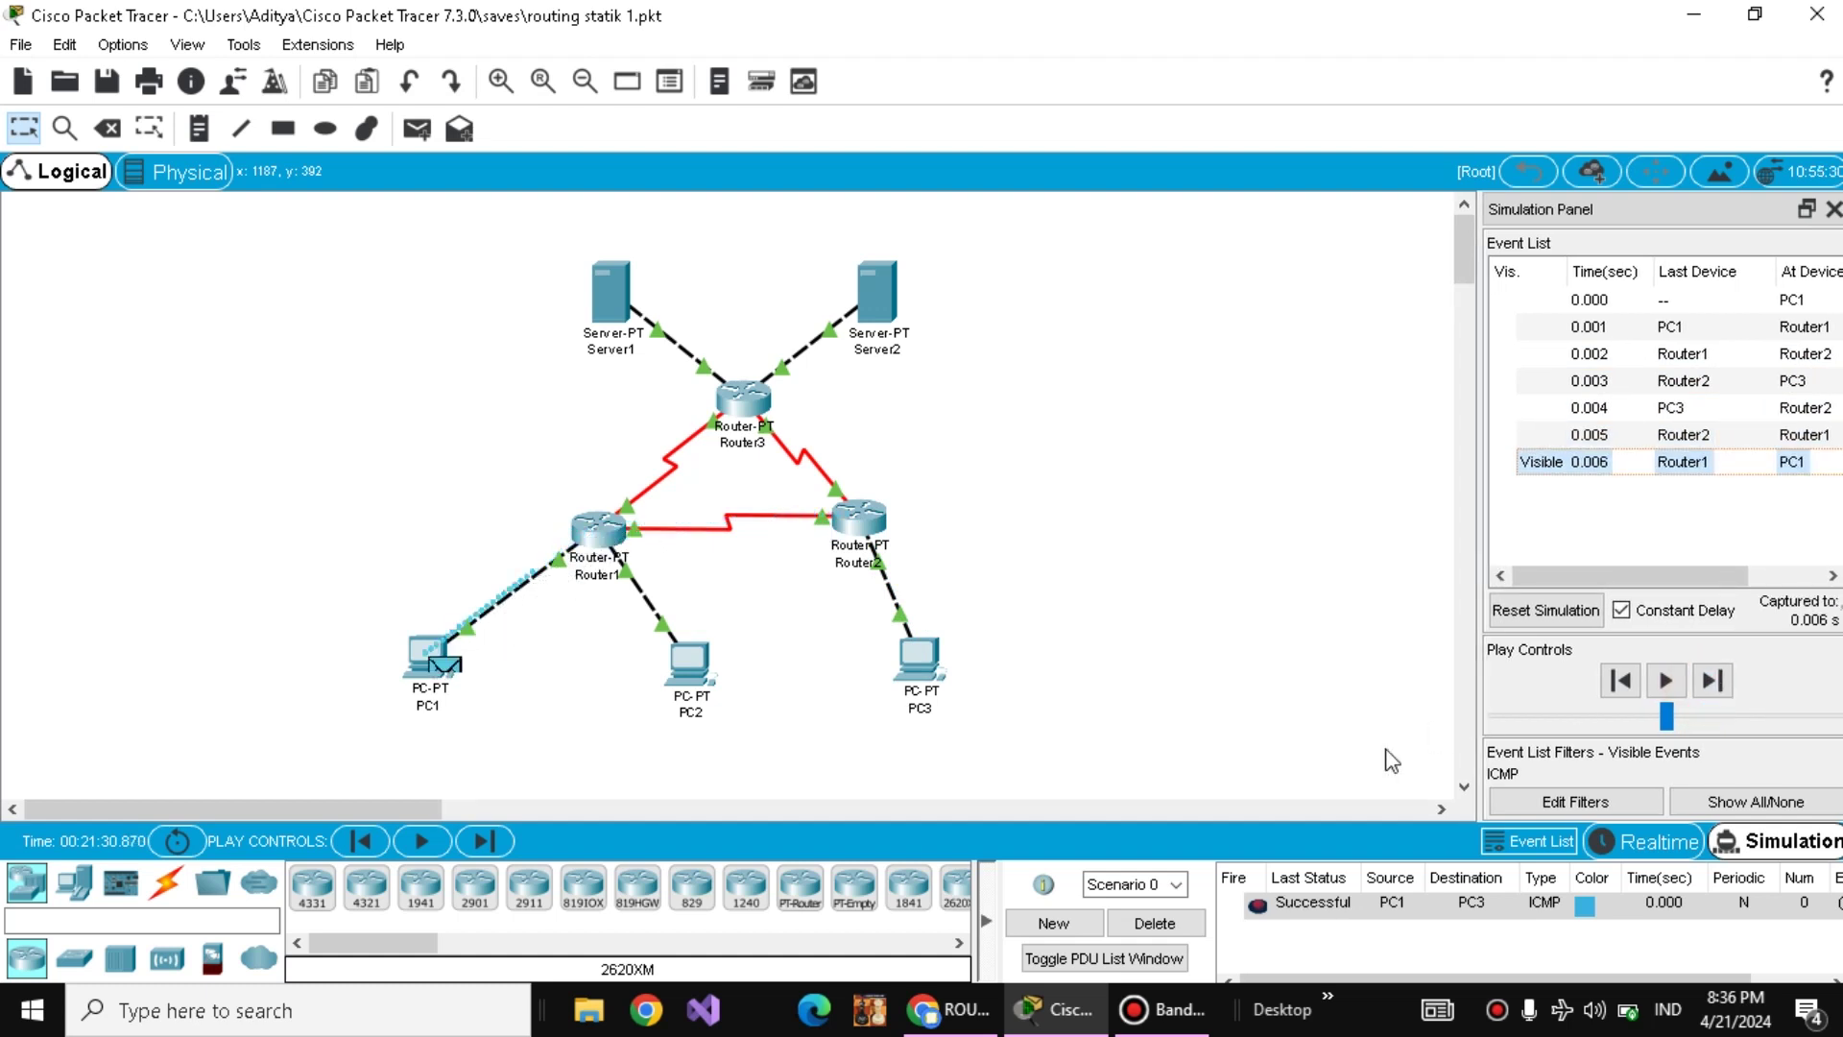
pyautogui.click(1157, 923)
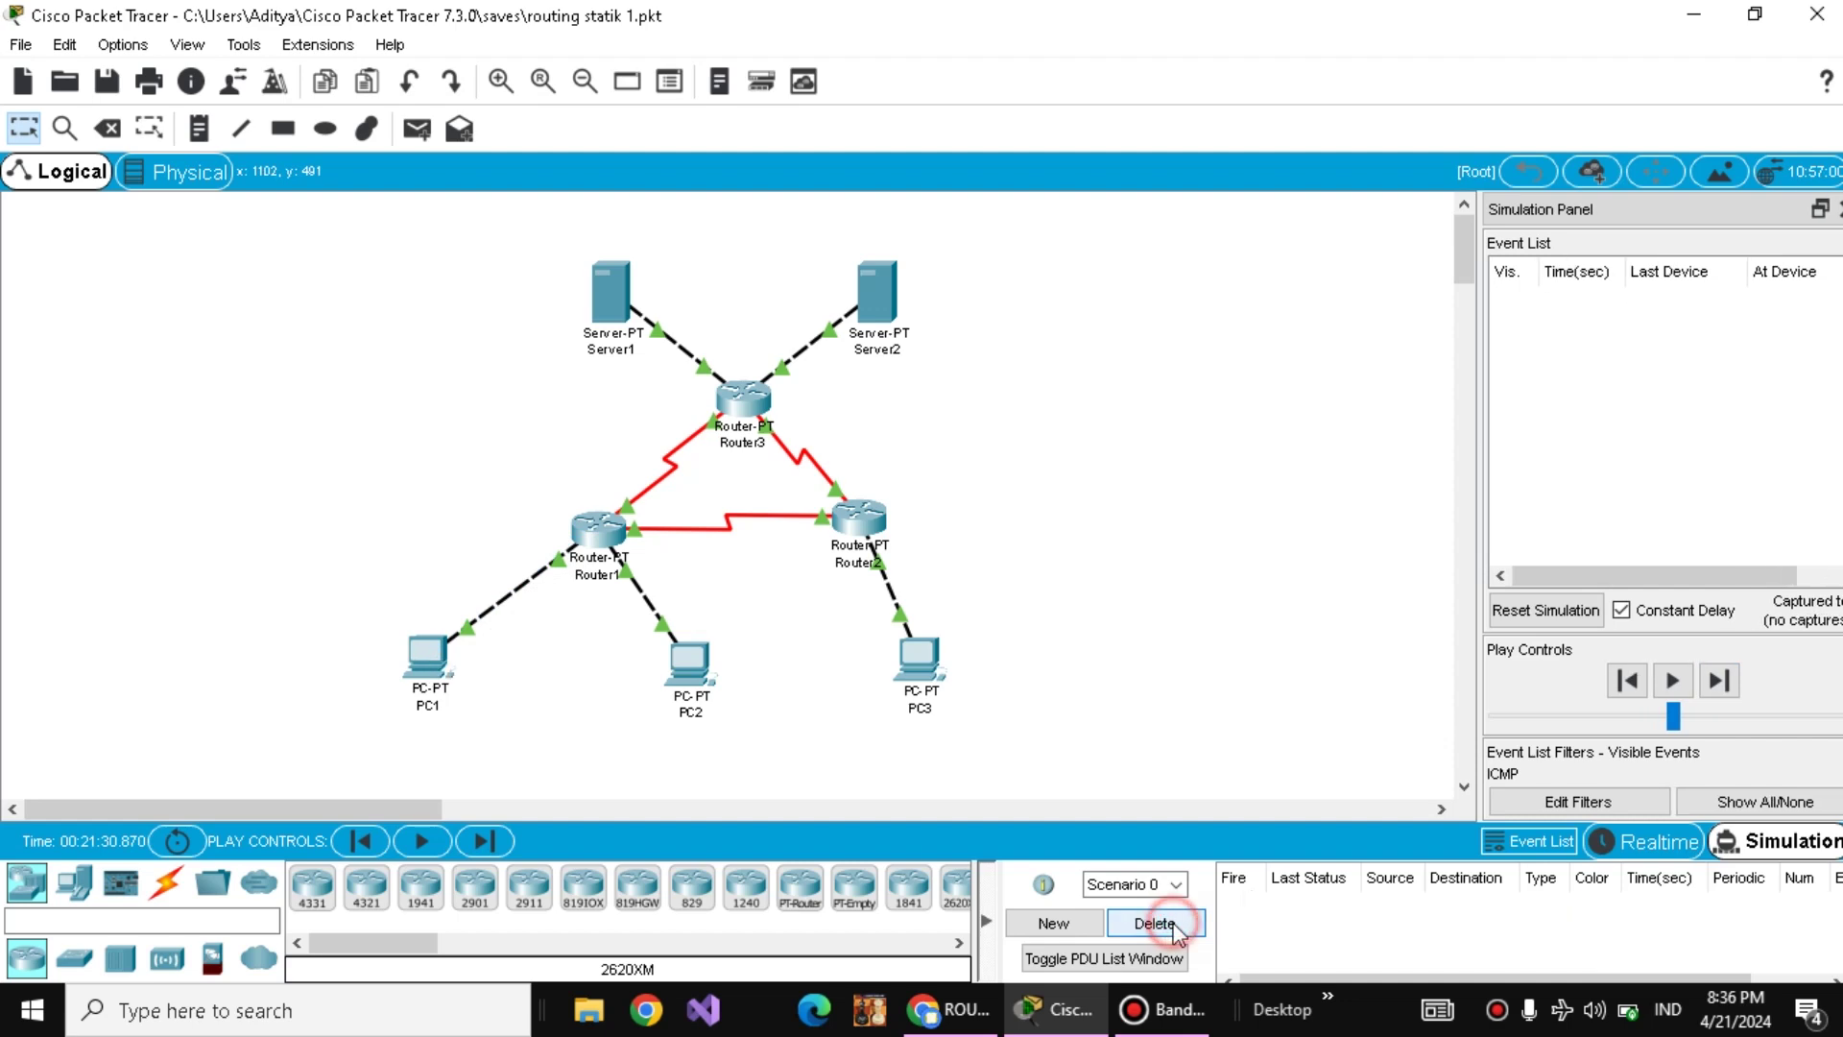
# - Recheck the scenario list in the browser tutorial, return to Packet Tracer, and add a simple PDU from PC1 to Server1 with the simulation reset
pyautogui.click(963, 1025)
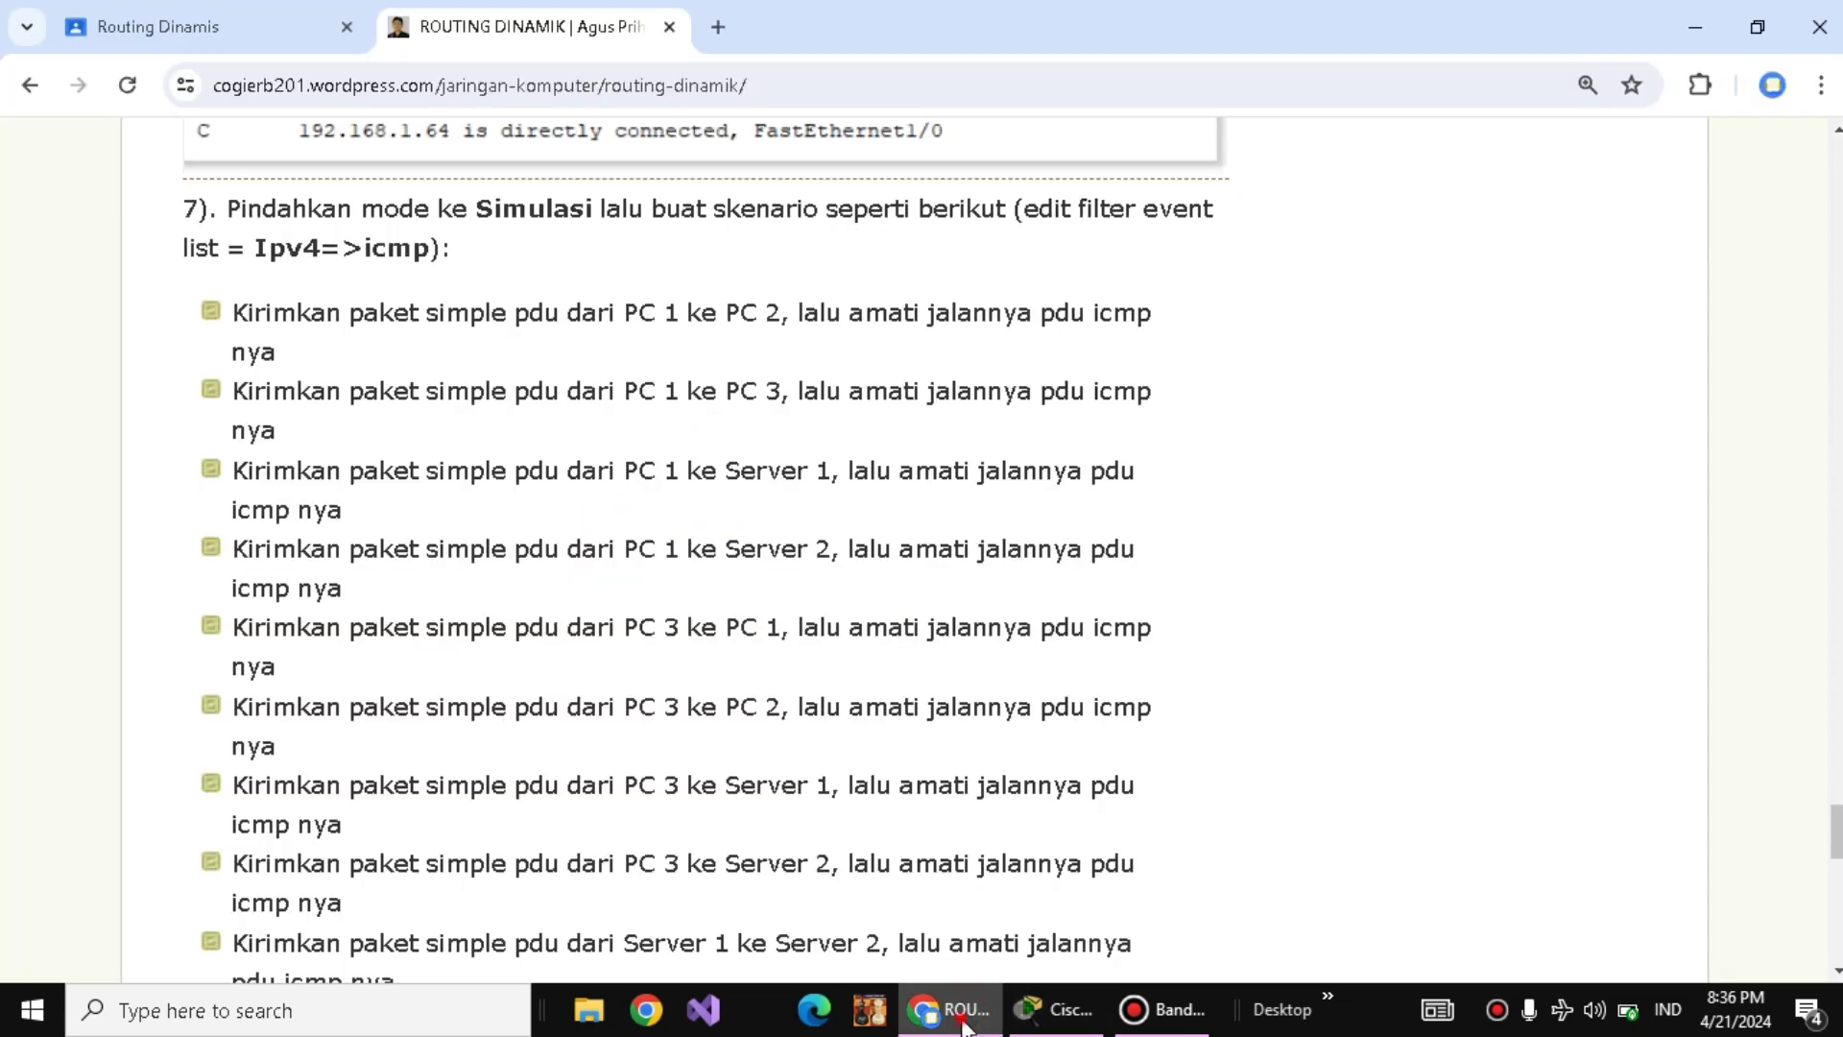
pyautogui.click(962, 1025)
pyautogui.click(415, 131)
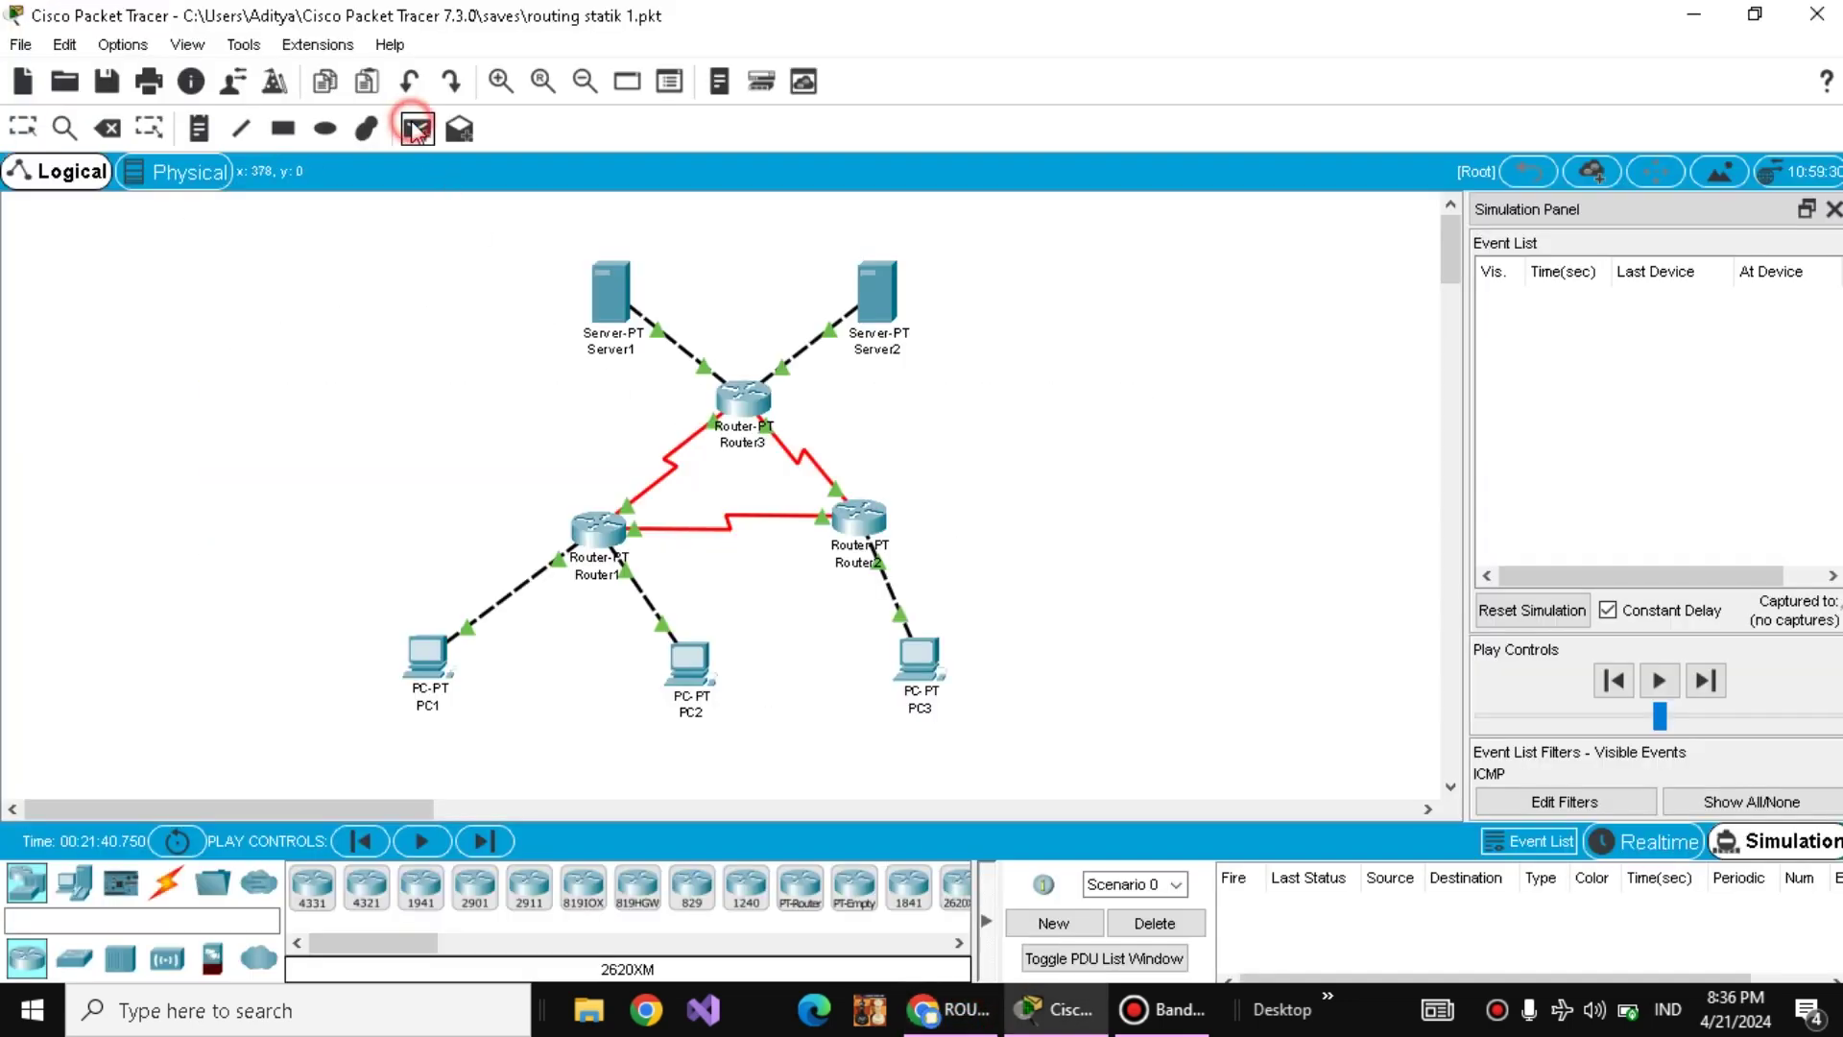
pyautogui.click(427, 656)
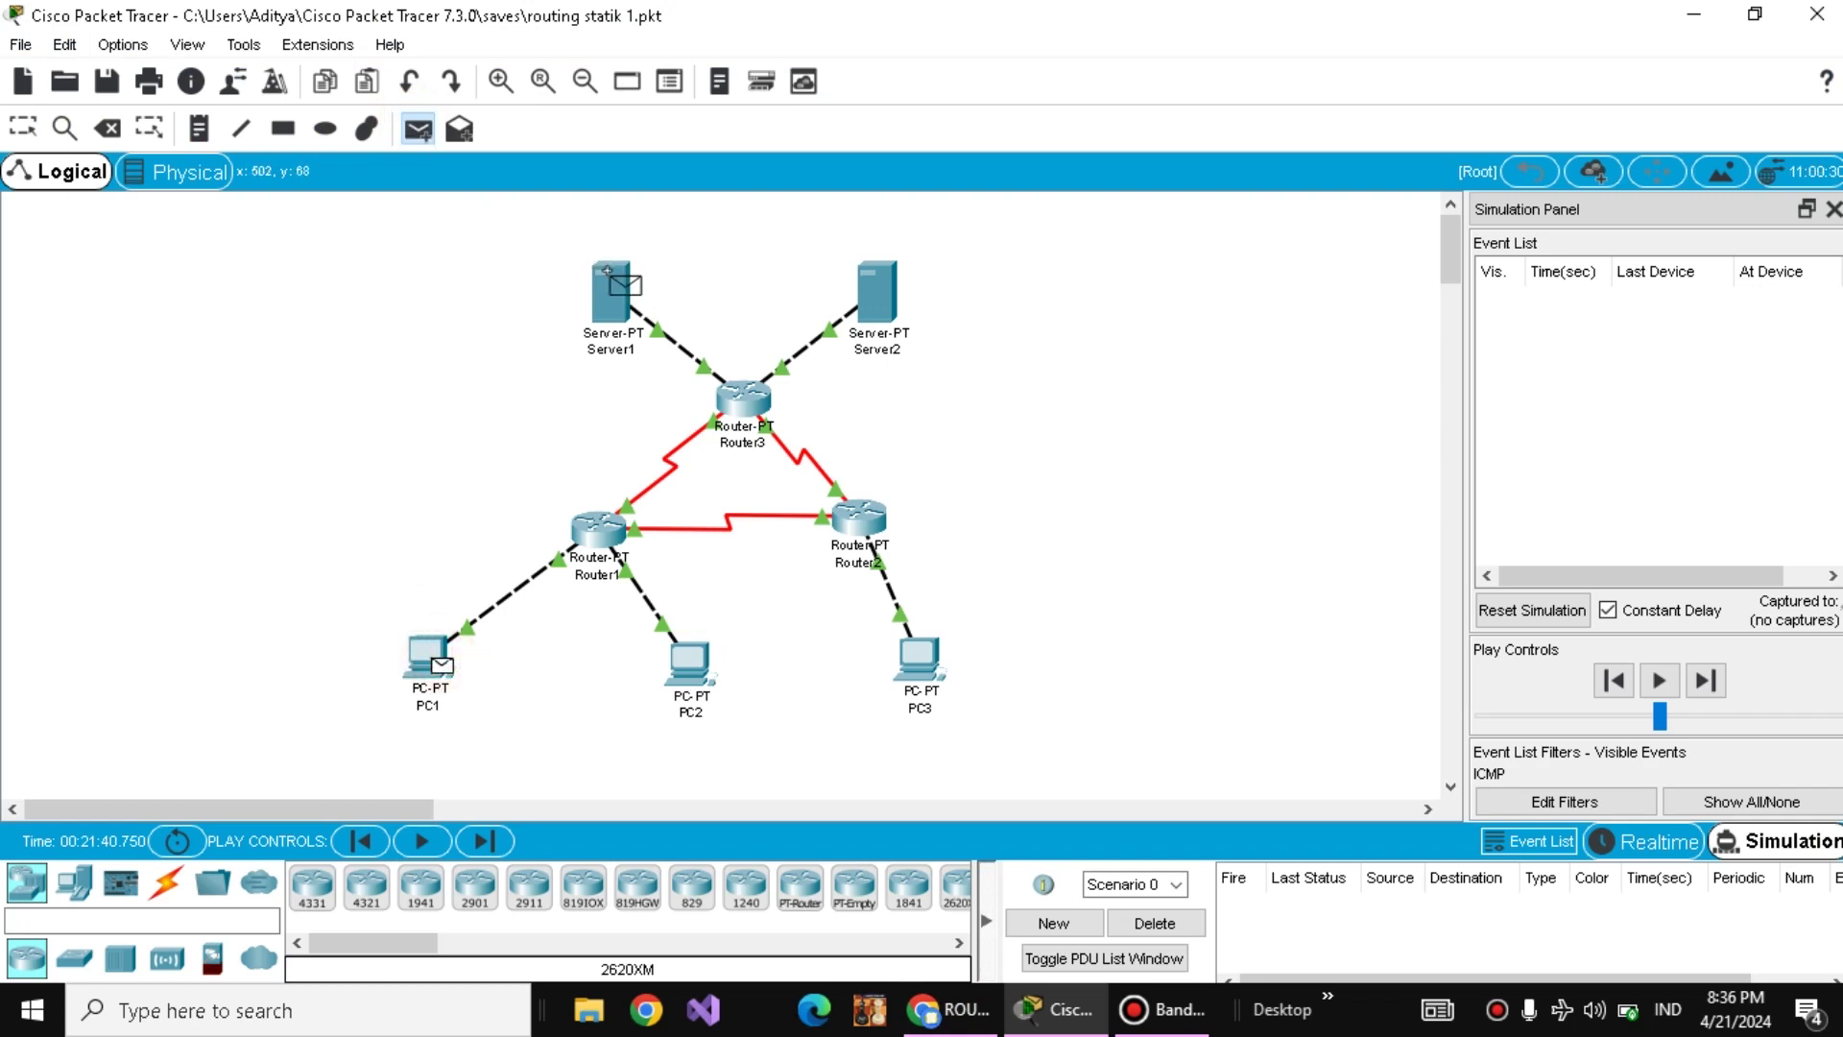
pyautogui.click(614, 280)
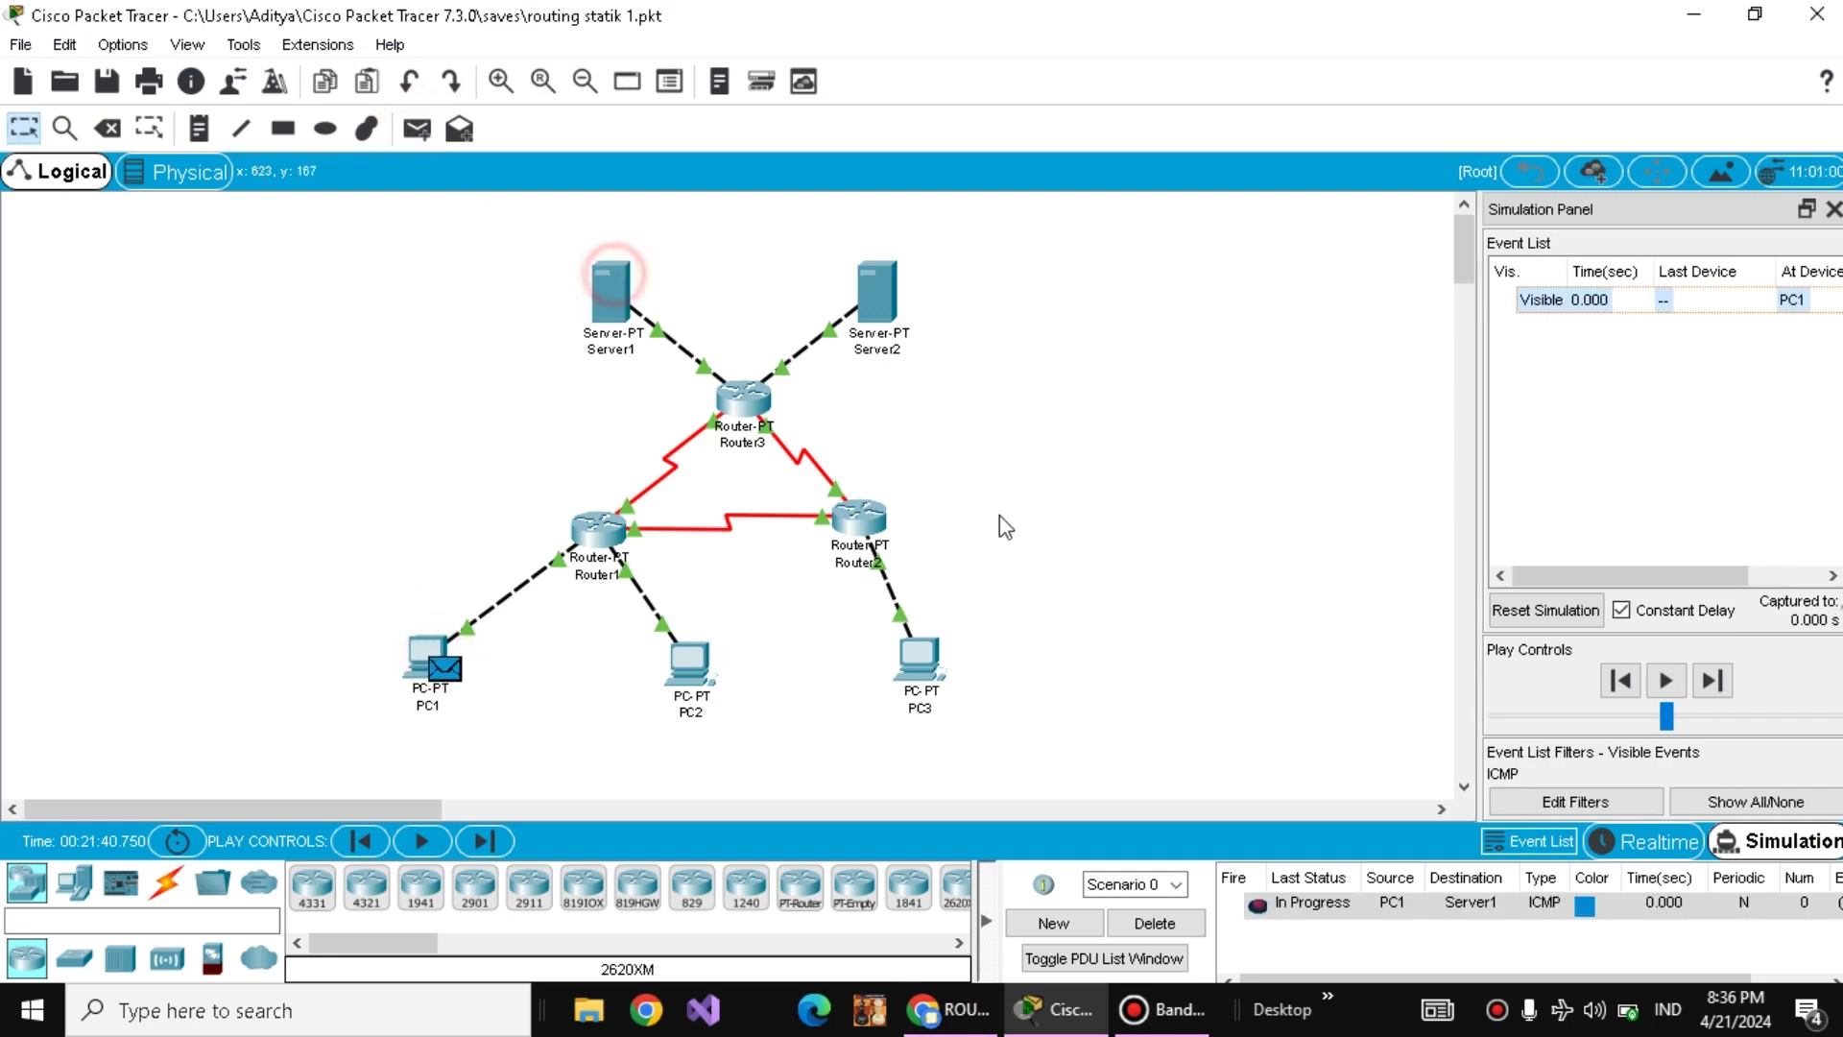
pyautogui.click(1571, 624)
# - Step the PC1-to-Server1 PDU forward event by event until its reply returns to PC1, and delete the scenario
pyautogui.click(1713, 681)
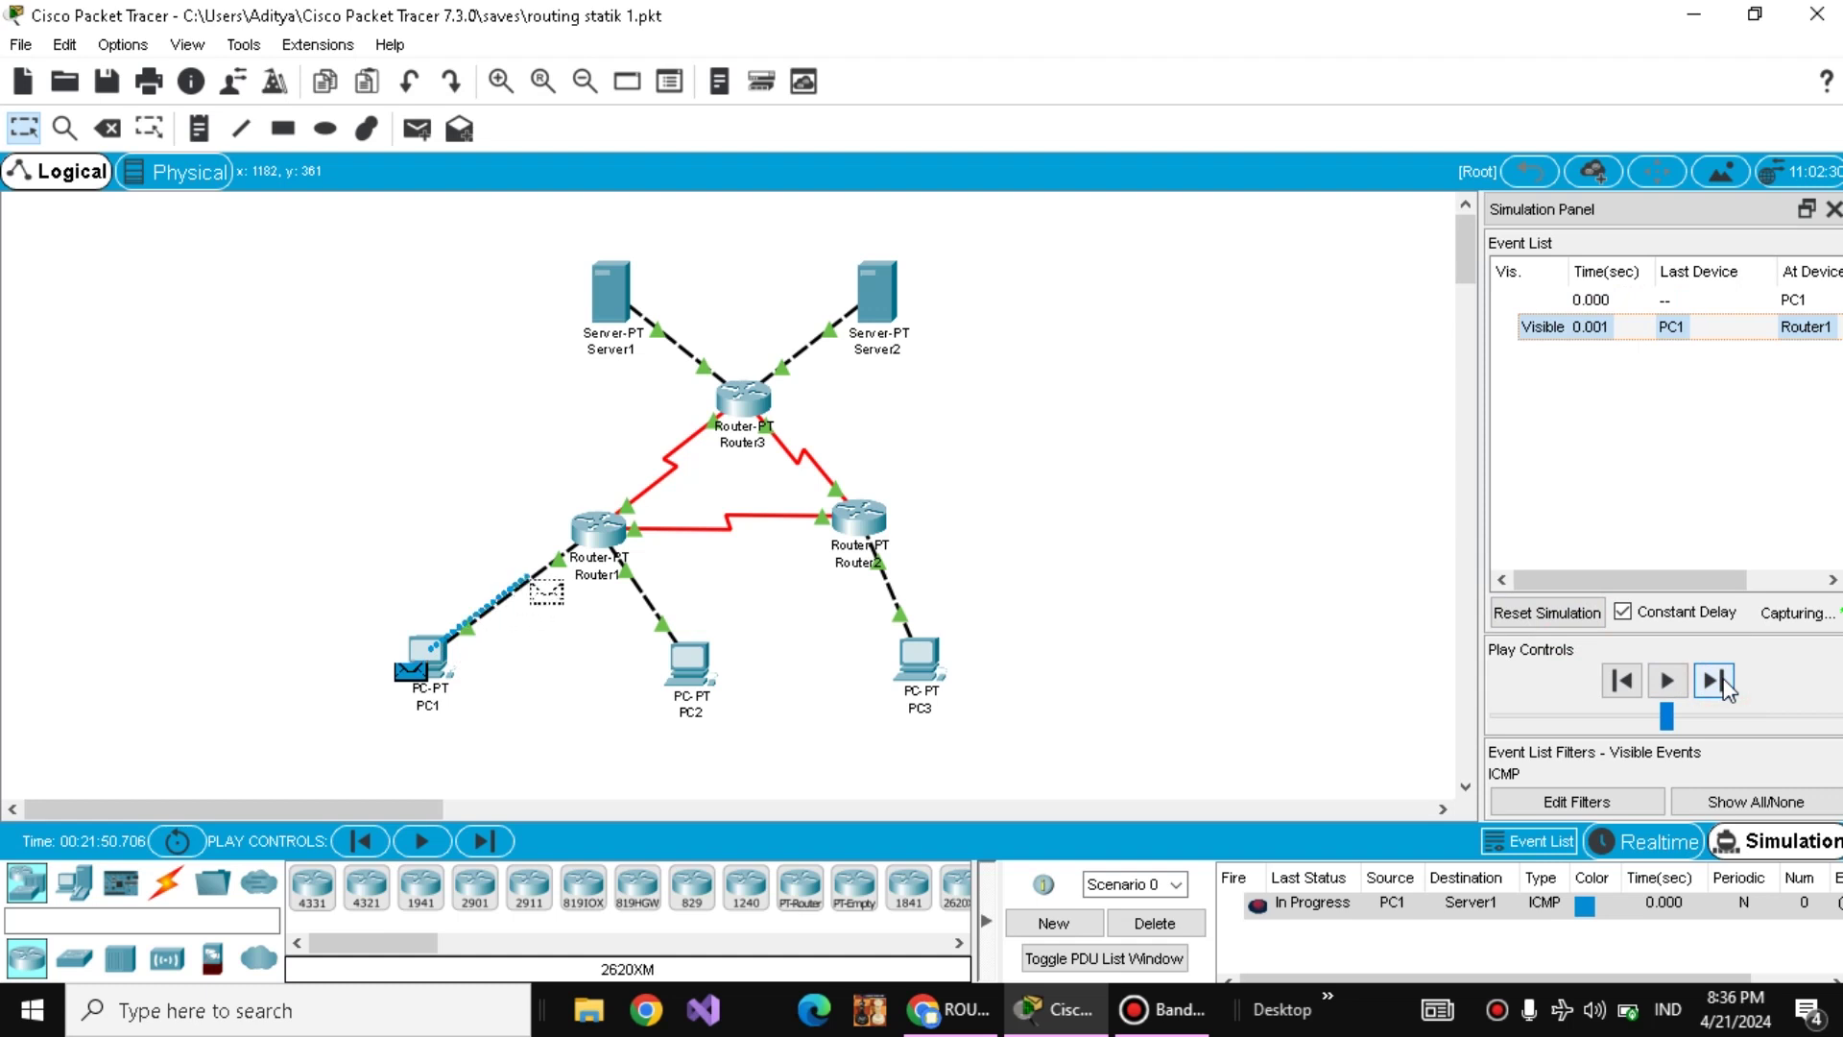
pyautogui.click(1713, 681)
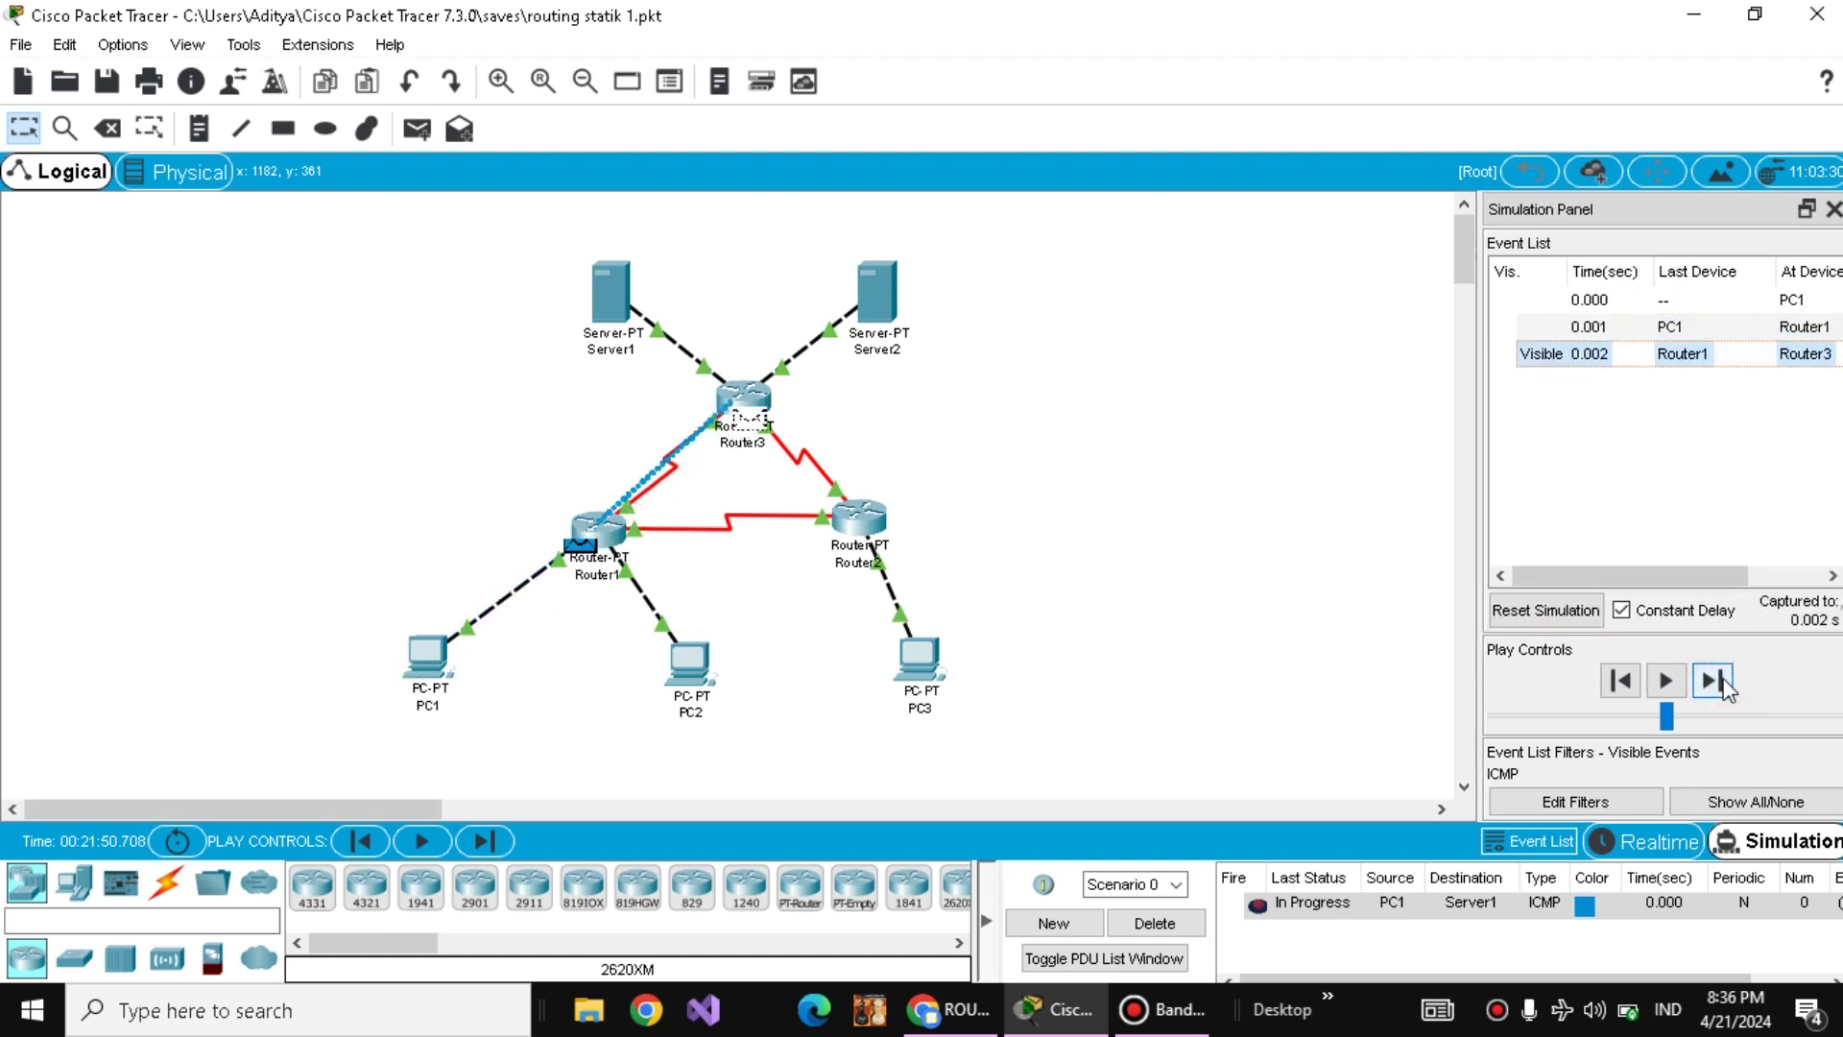
pyautogui.click(1713, 681)
pyautogui.click(1713, 680)
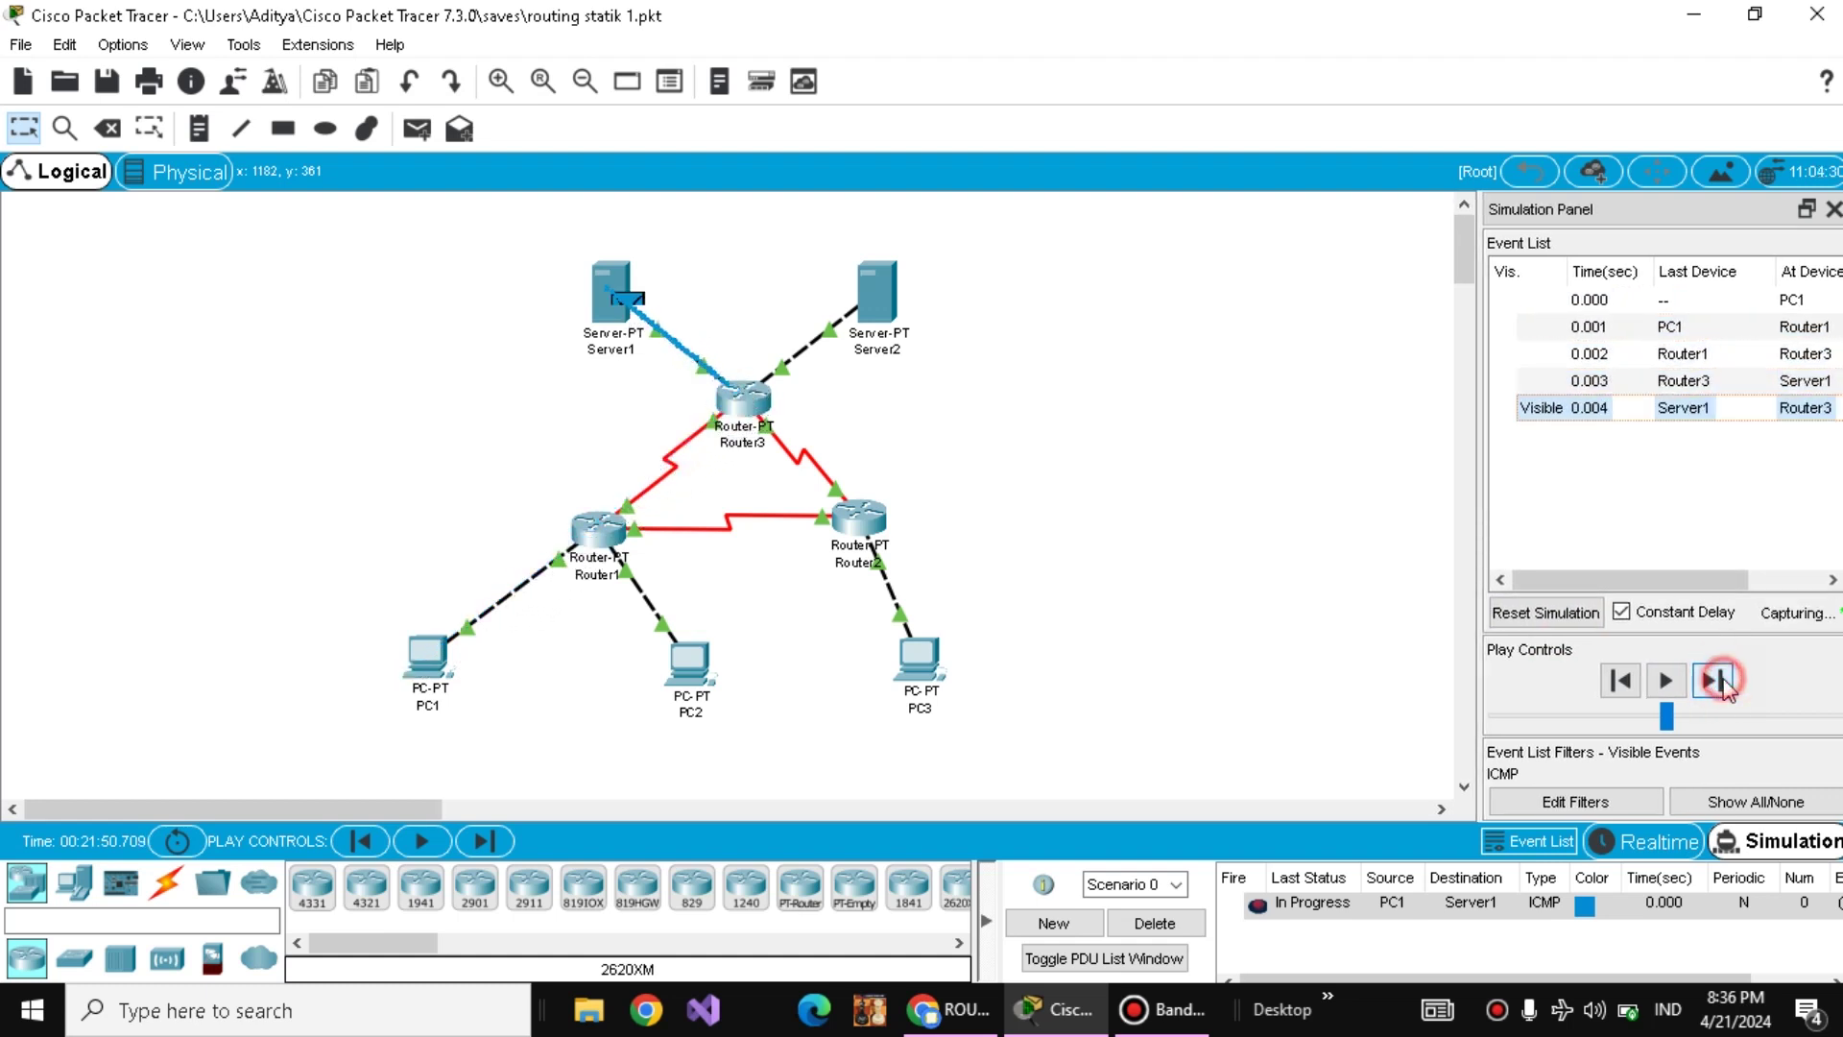
pyautogui.click(1714, 681)
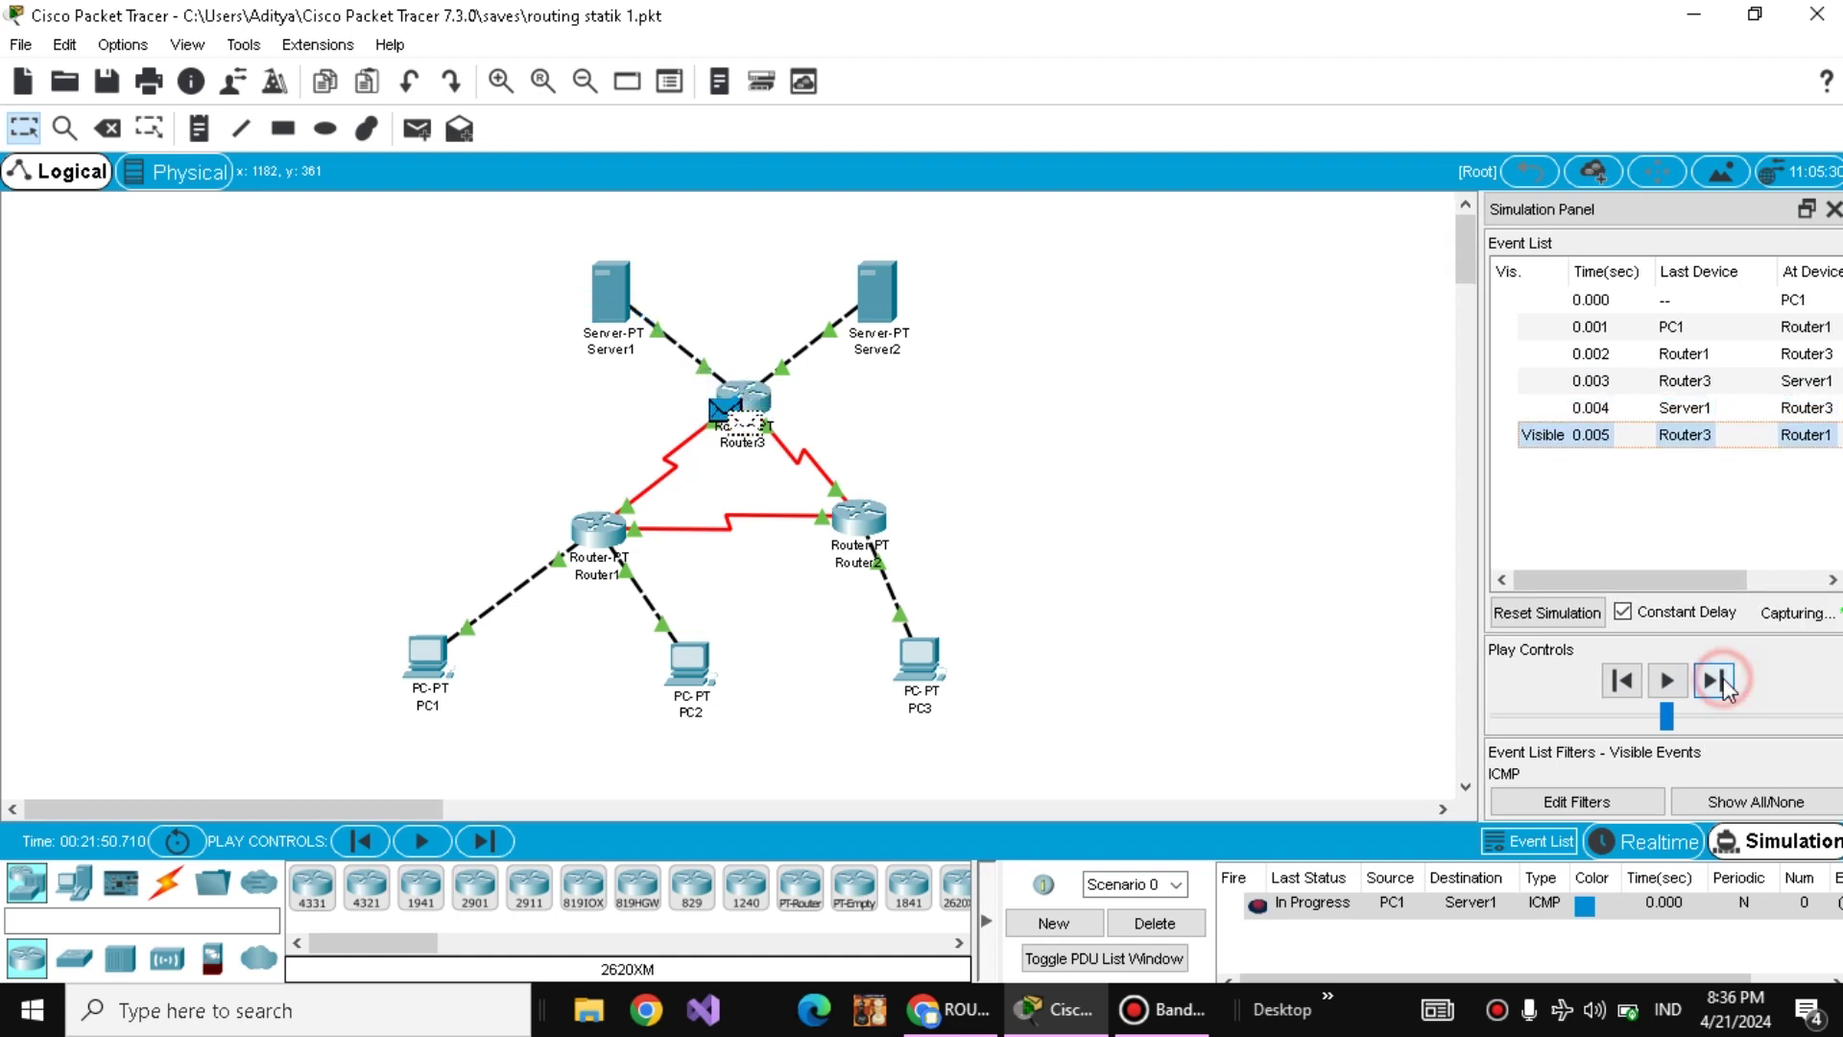
pyautogui.click(1713, 680)
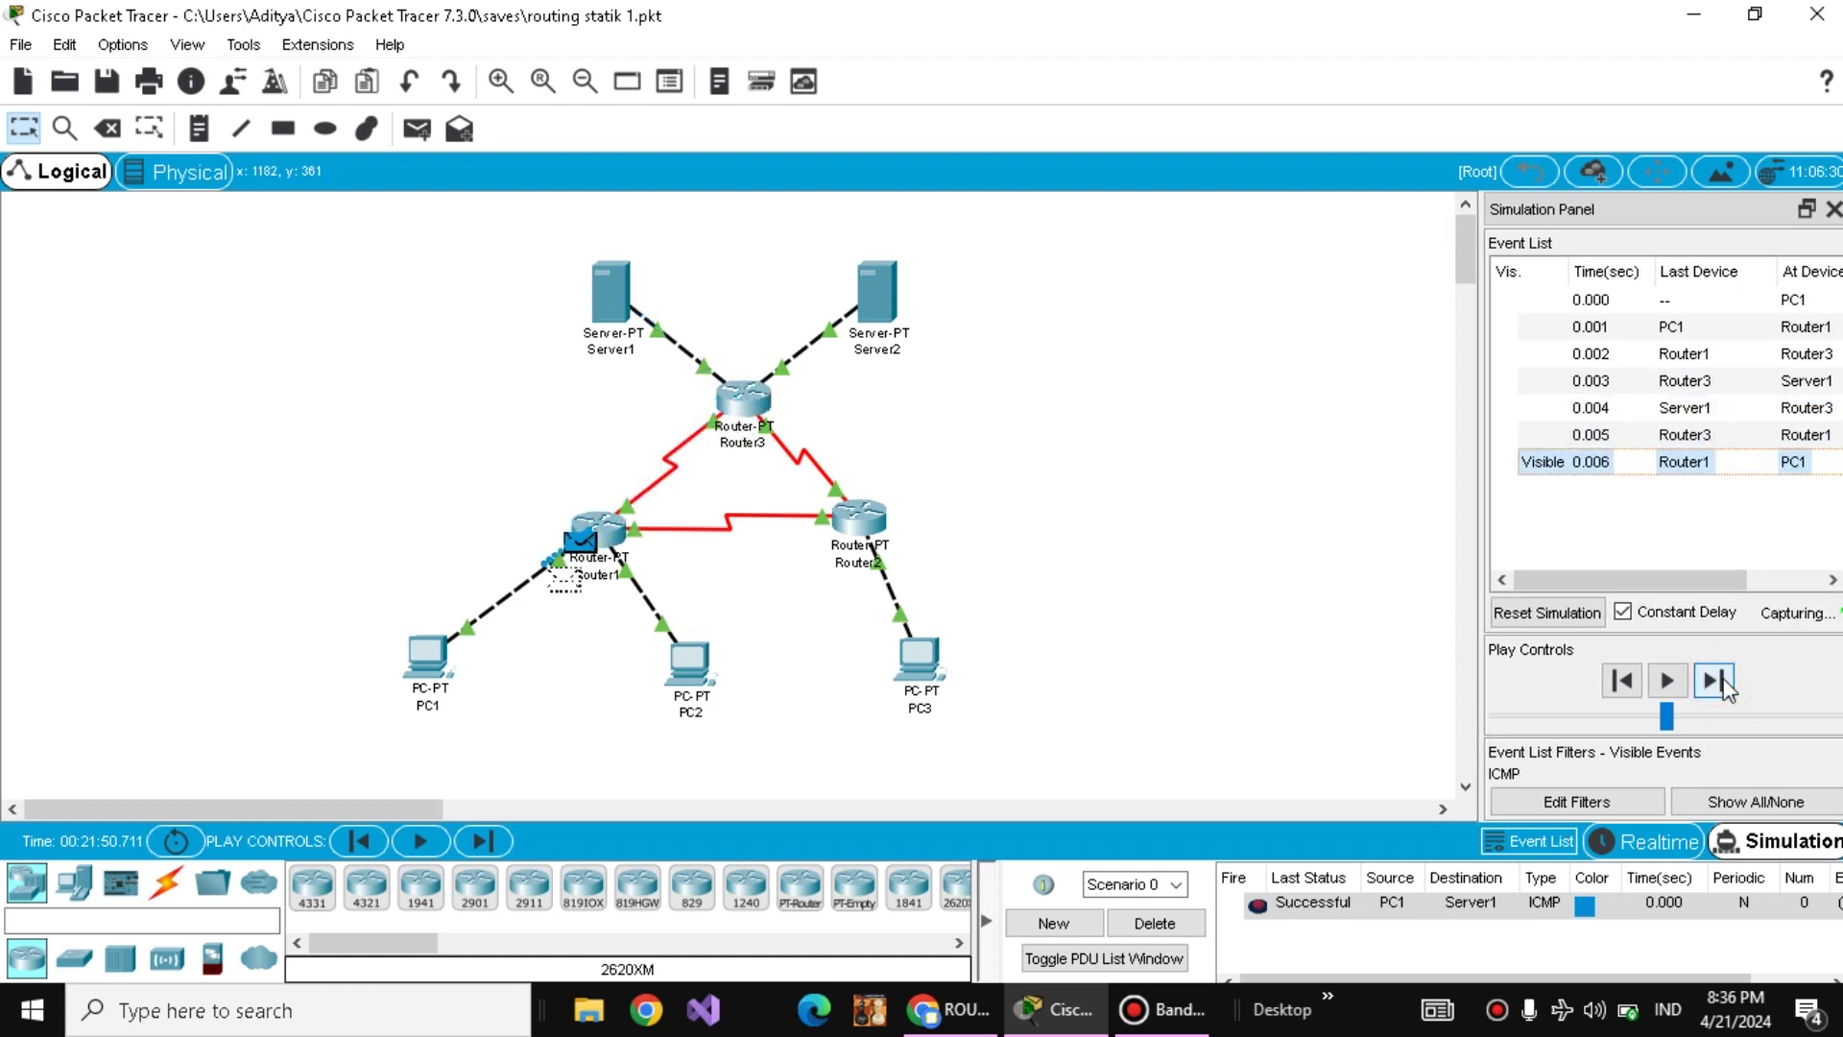
pyautogui.click(1199, 929)
# - Consult the browser tutorial's scenario list, return to Packet Tracer, and add a simple PDU from PC1 to Server2 with the simulation reset
pyautogui.click(992, 1020)
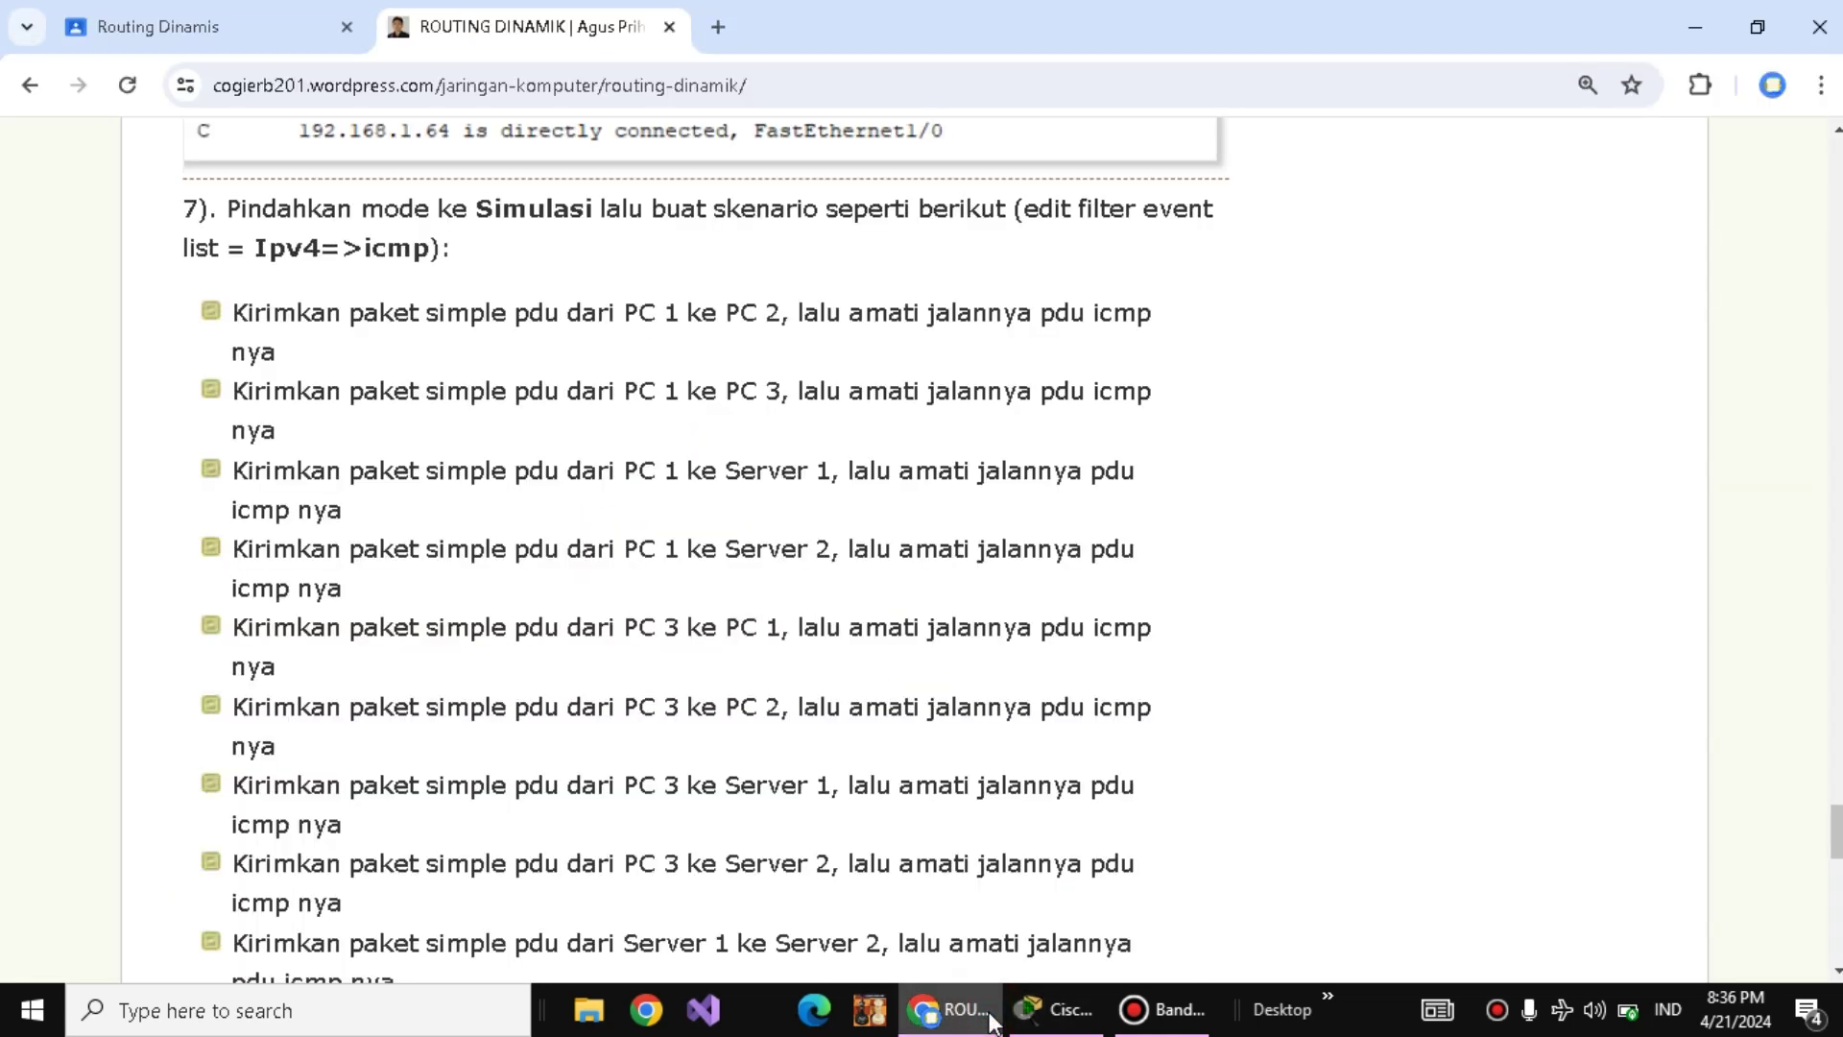
pyautogui.click(992, 1020)
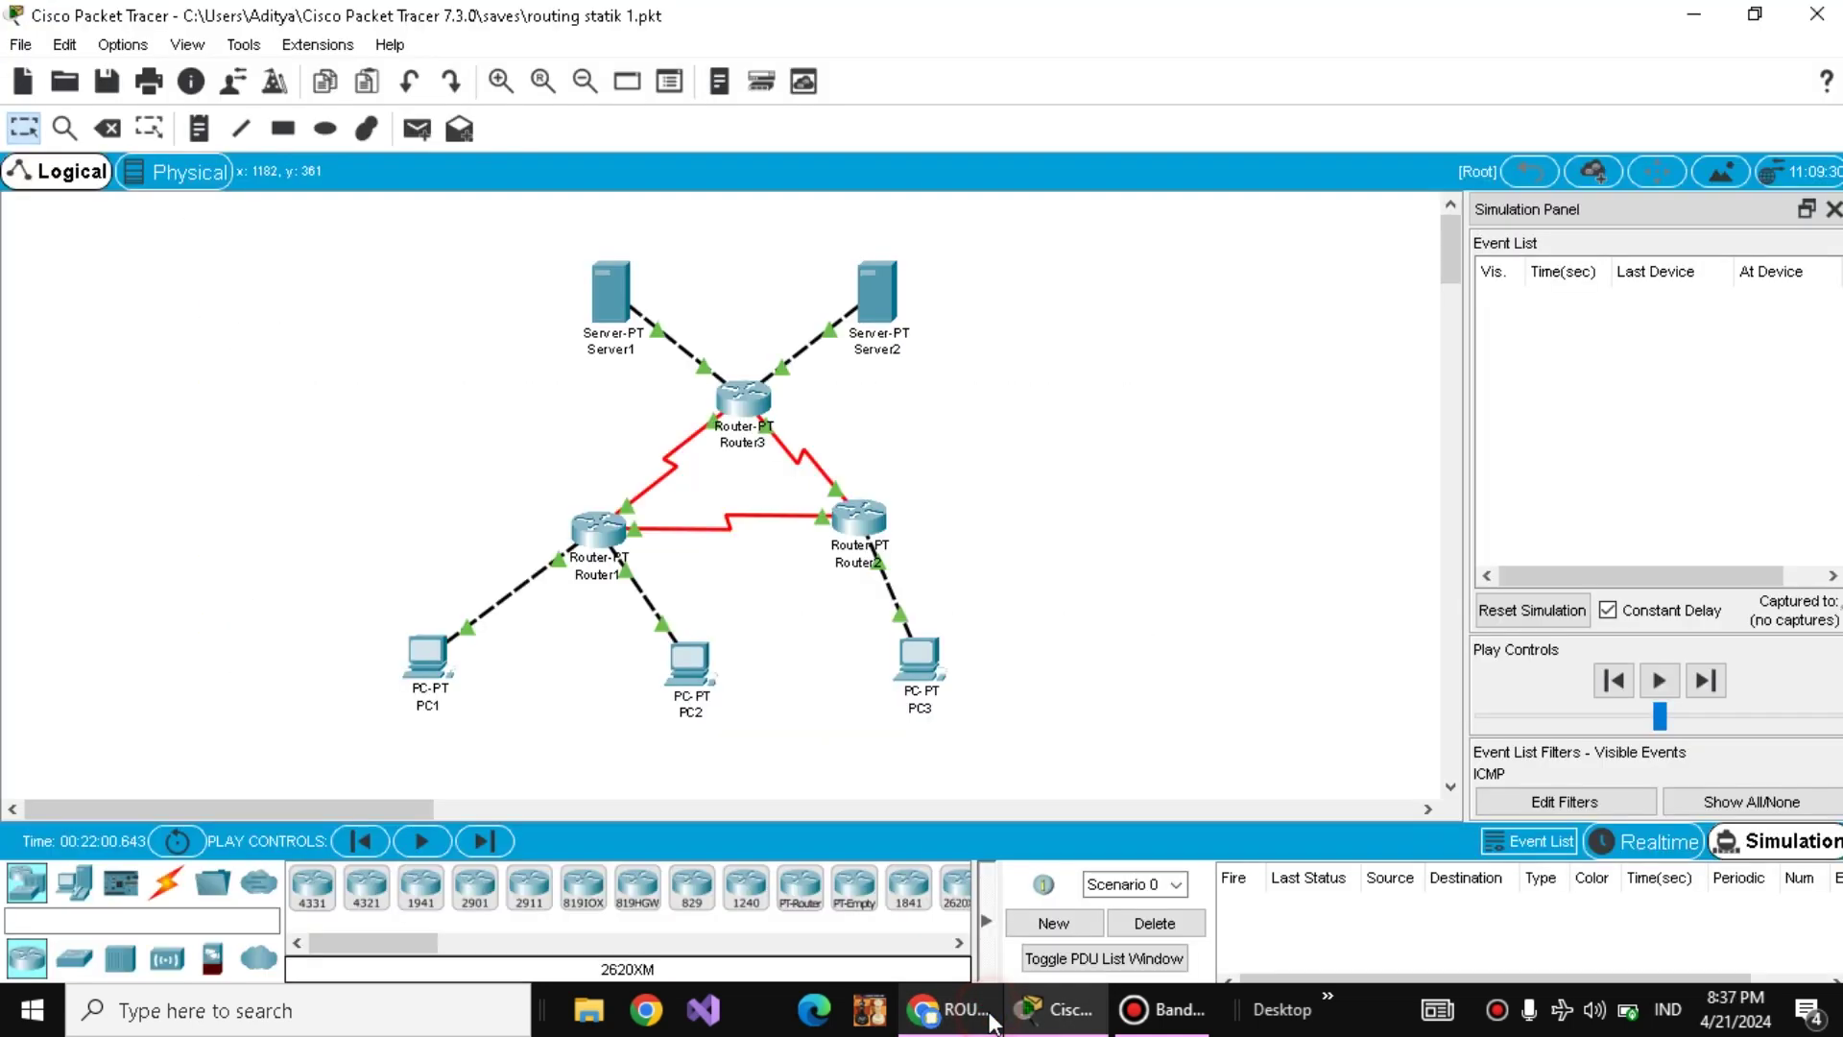
pyautogui.click(418, 130)
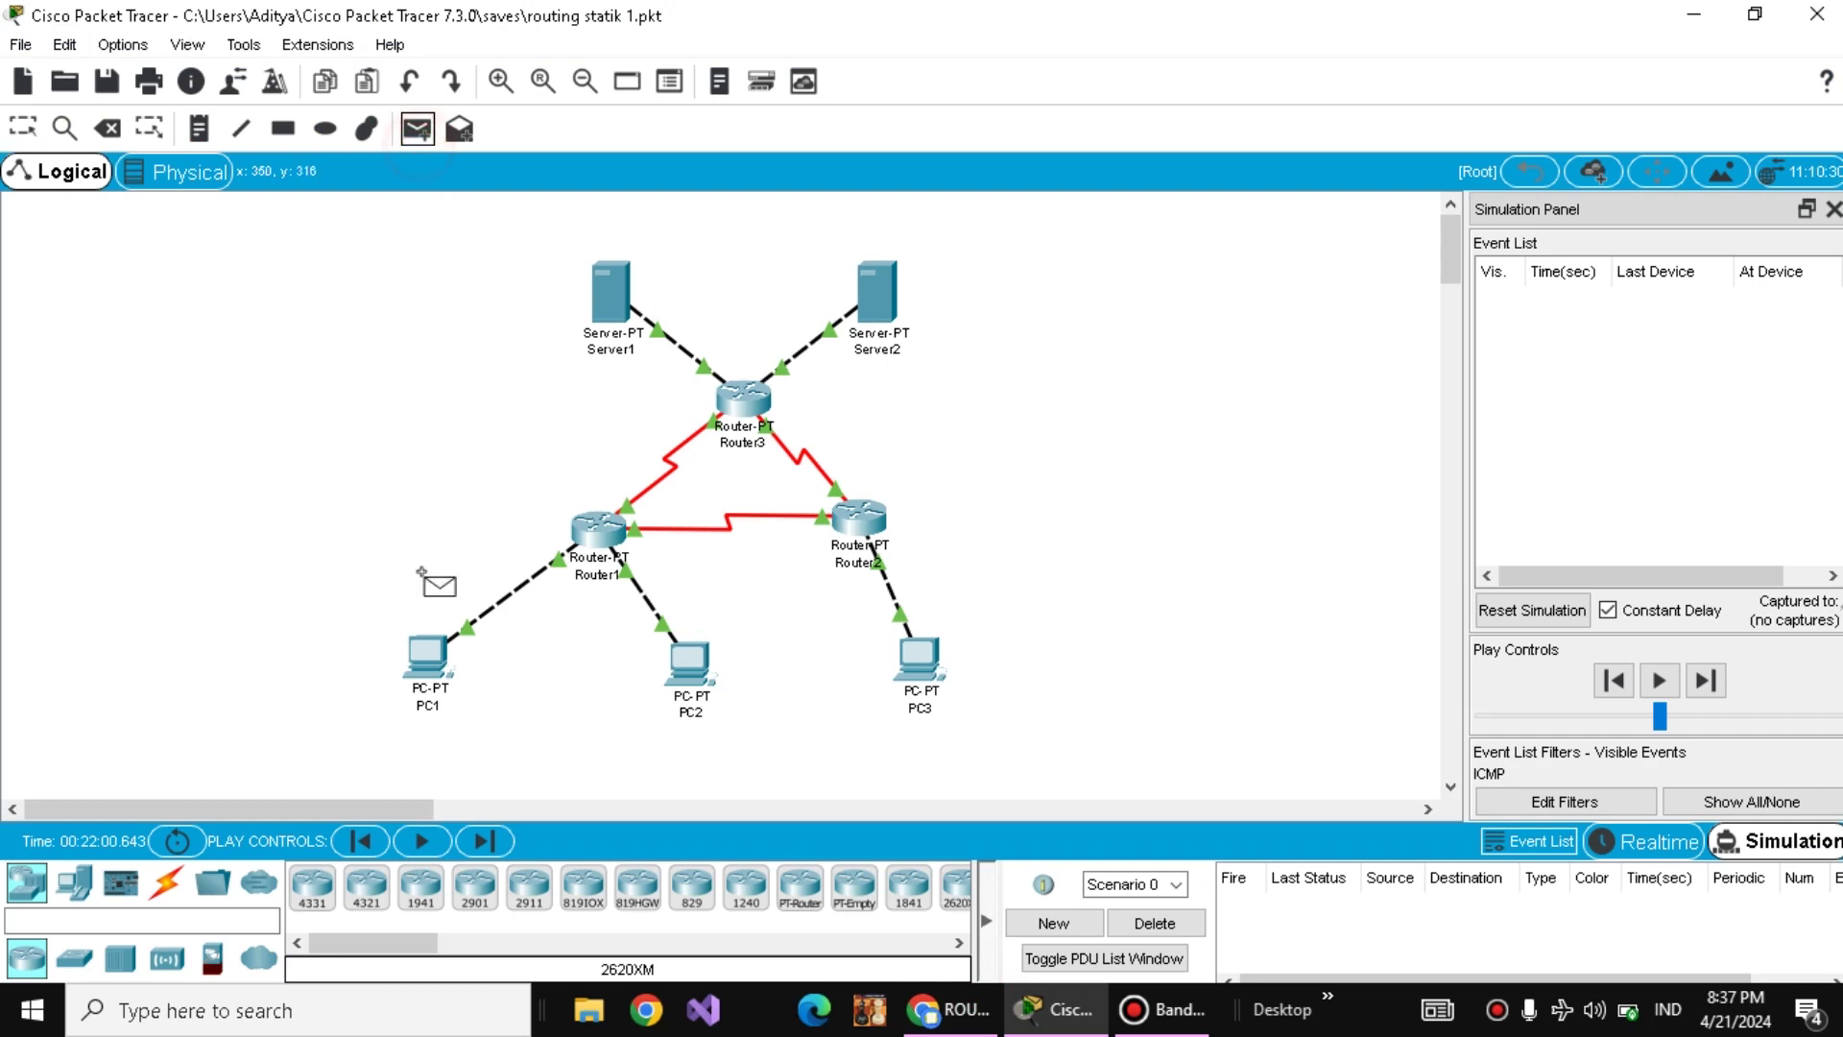
pyautogui.click(429, 655)
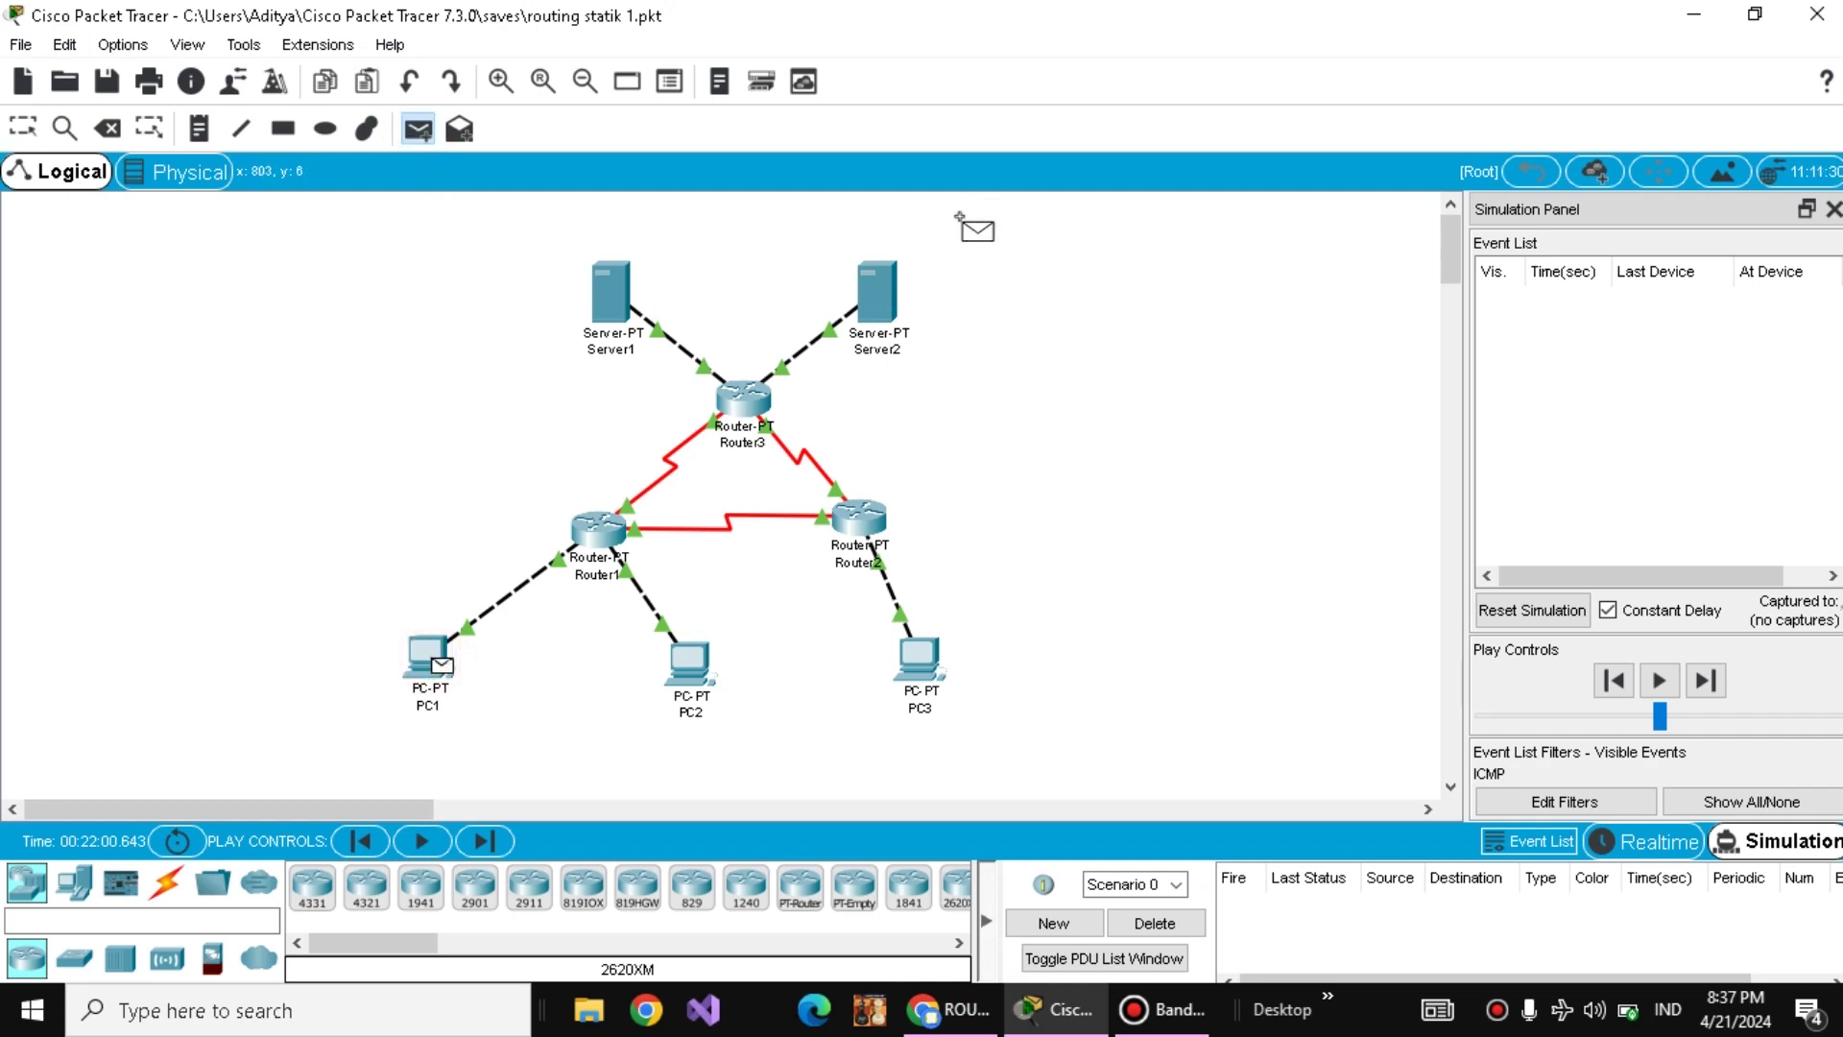
pyautogui.click(881, 290)
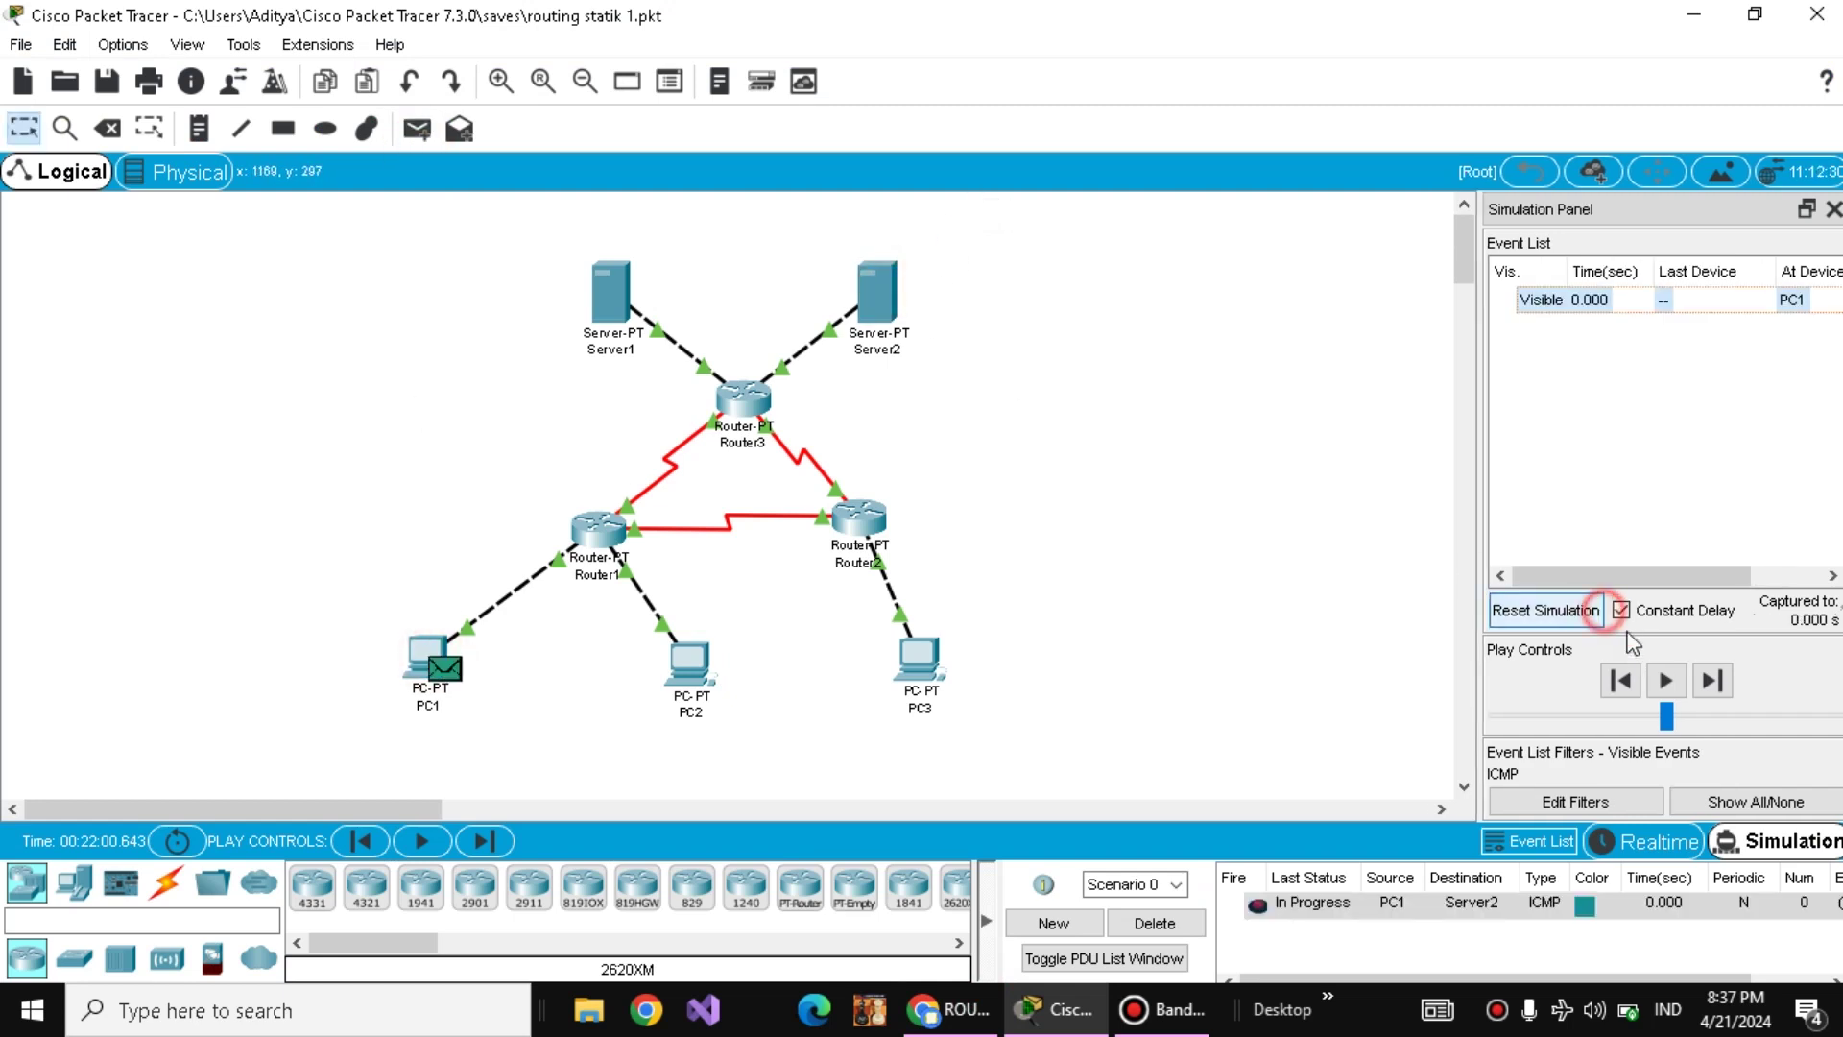
# - Step the PC1-to-Server2 PDU forward event by event until its reply returns to PC1, and delete the scenario
pyautogui.click(1712, 681)
pyautogui.click(1712, 681)
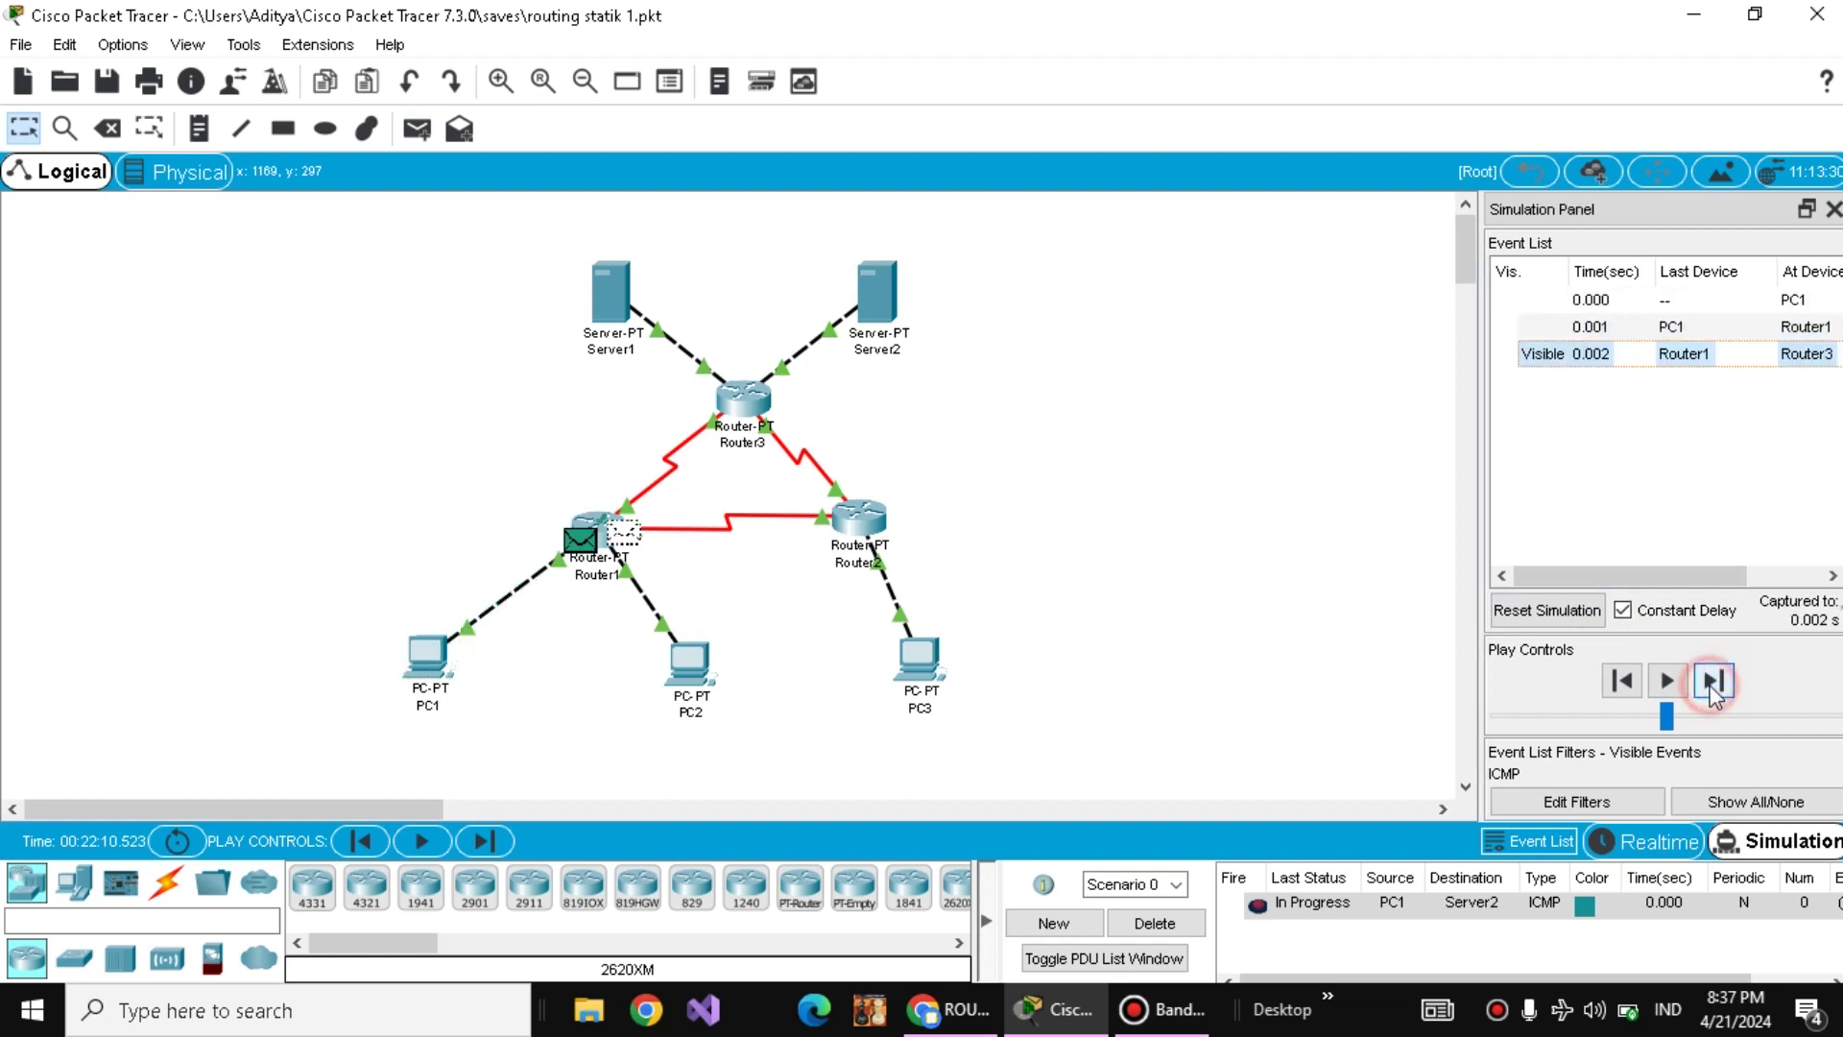
pyautogui.click(1712, 681)
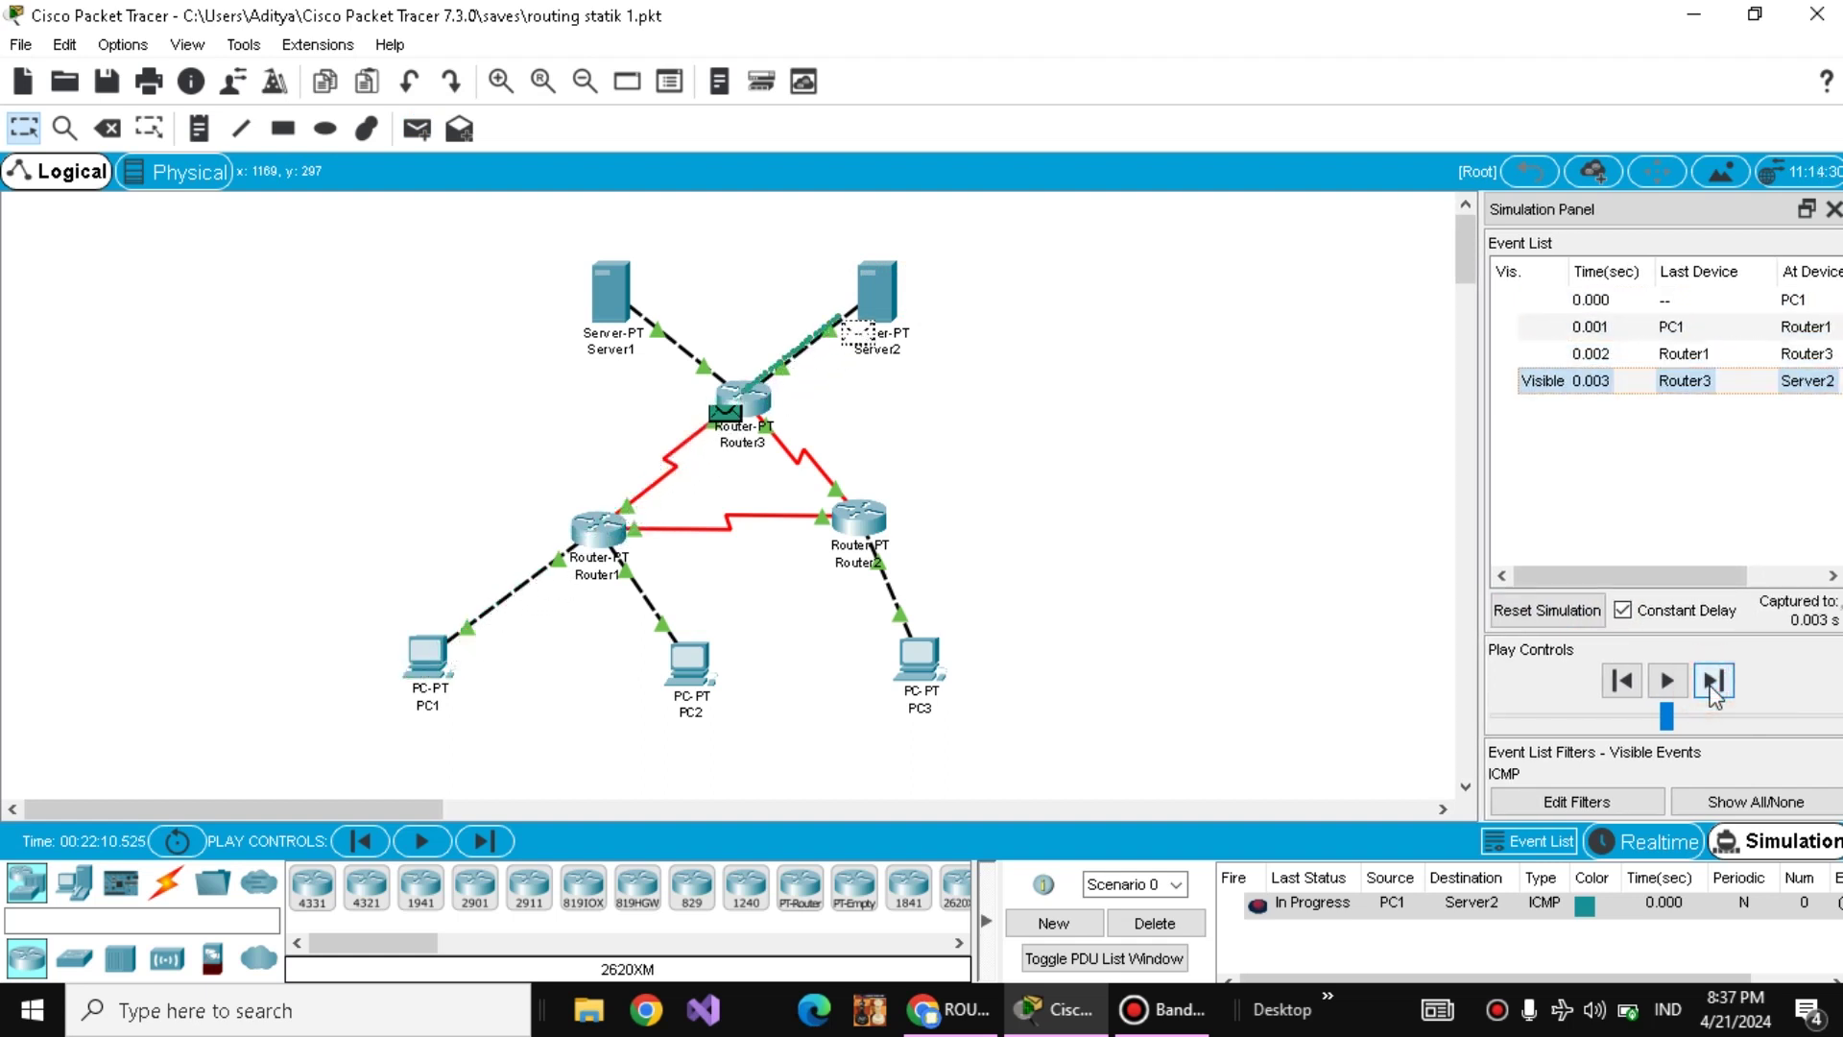
pyautogui.click(1712, 681)
pyautogui.click(1712, 682)
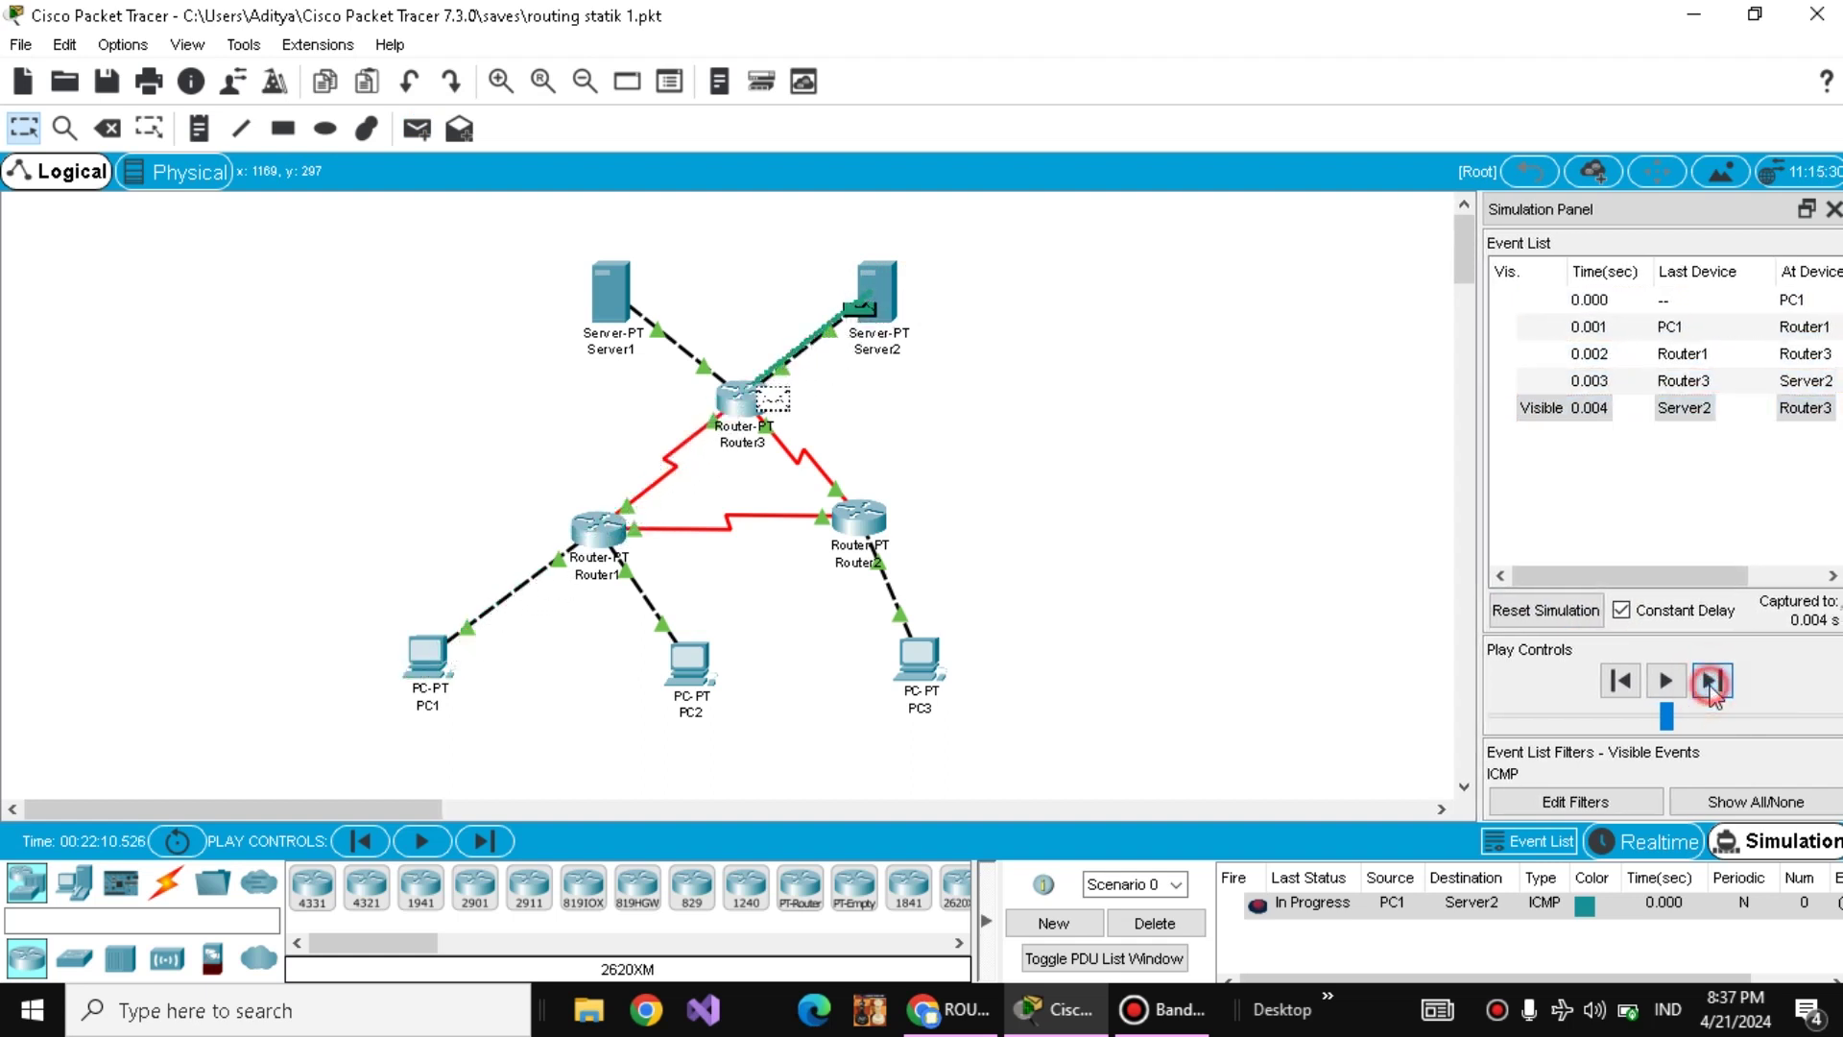
pyautogui.click(1712, 682)
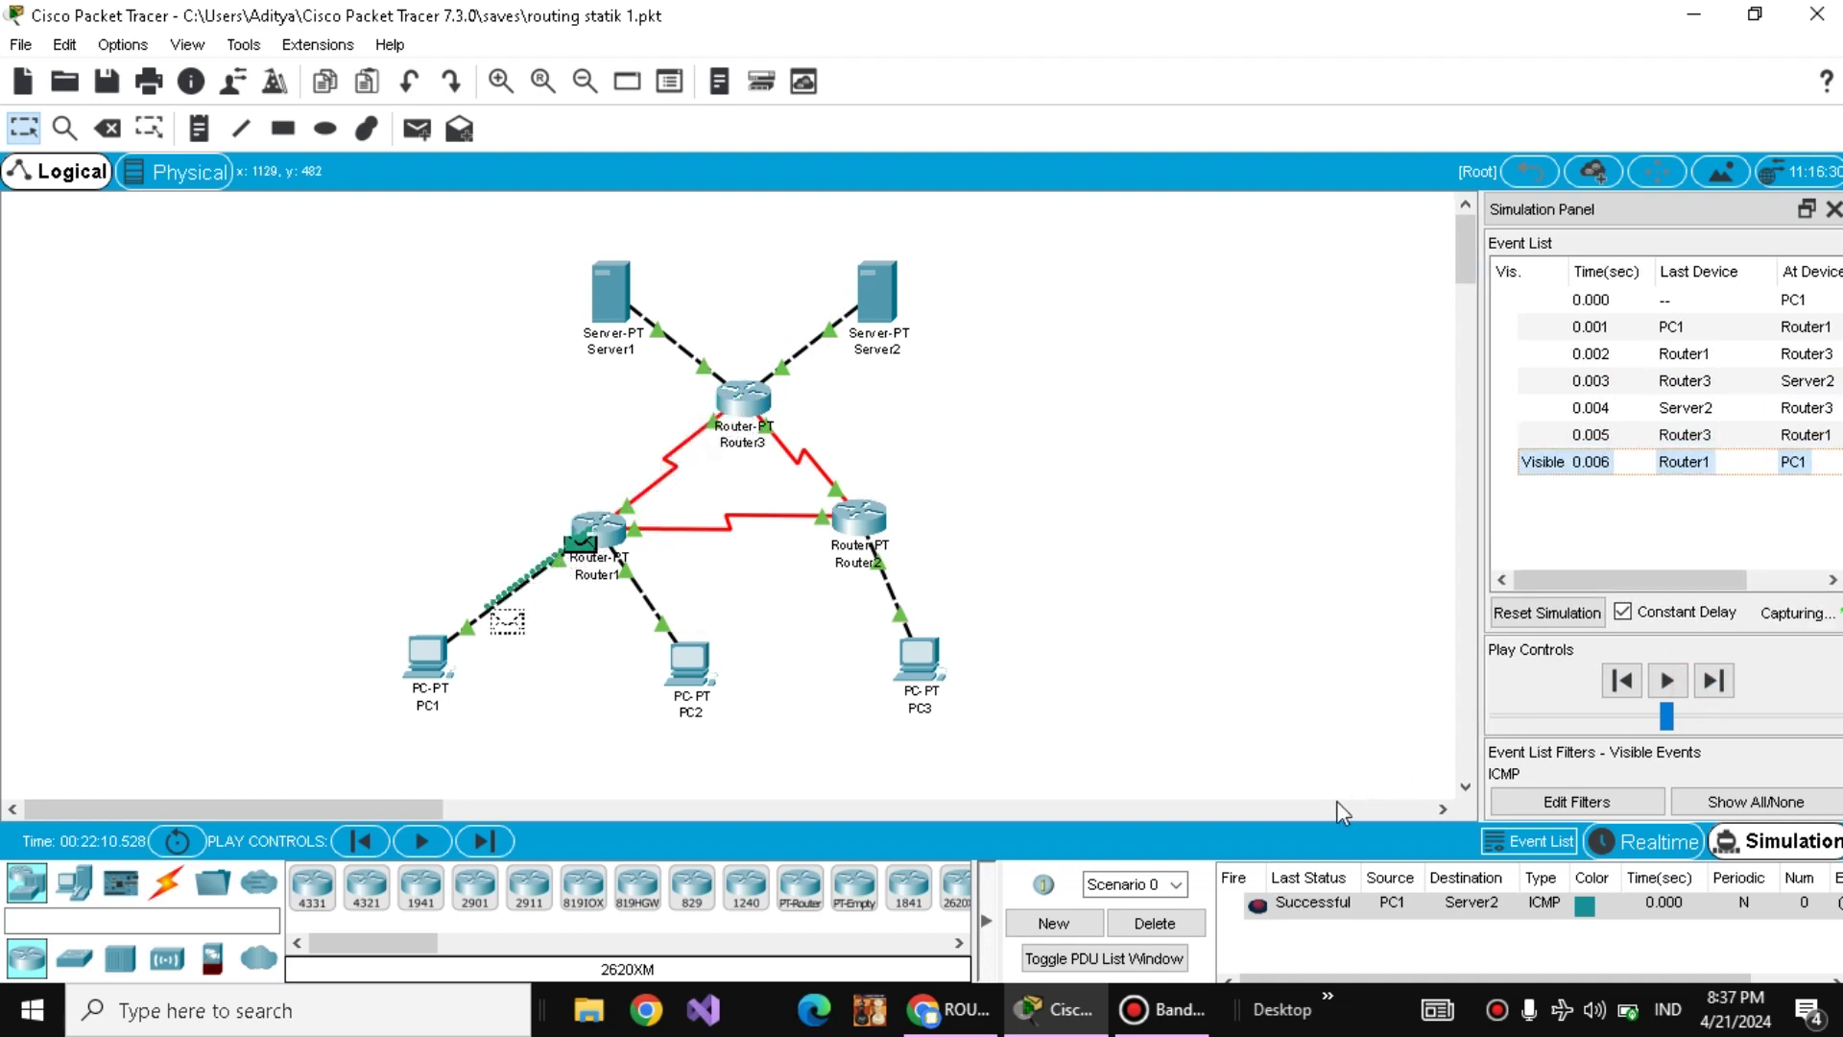
pyautogui.click(1155, 925)
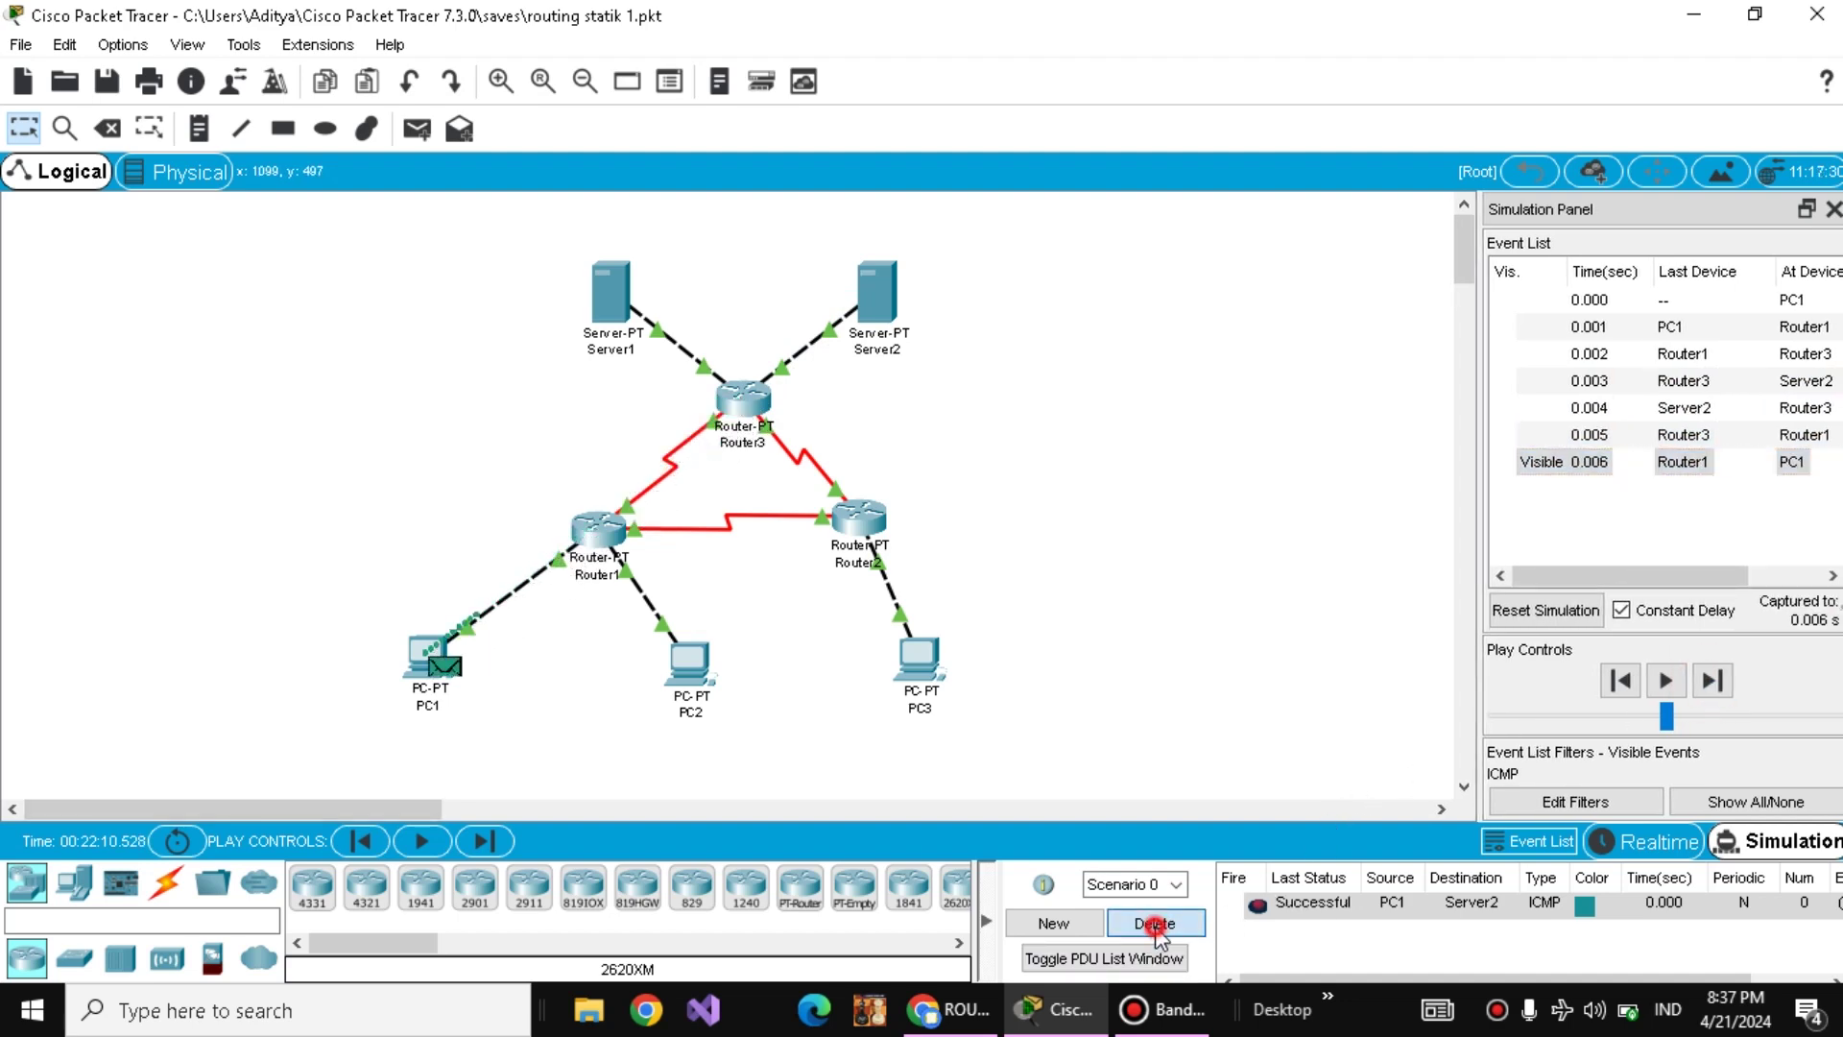
# - Check the scenario list in the browser tutorial, return to Packet Tracer, and add a simple PDU from PC3 to PC1 with the simulation reset
pyautogui.click(994, 1018)
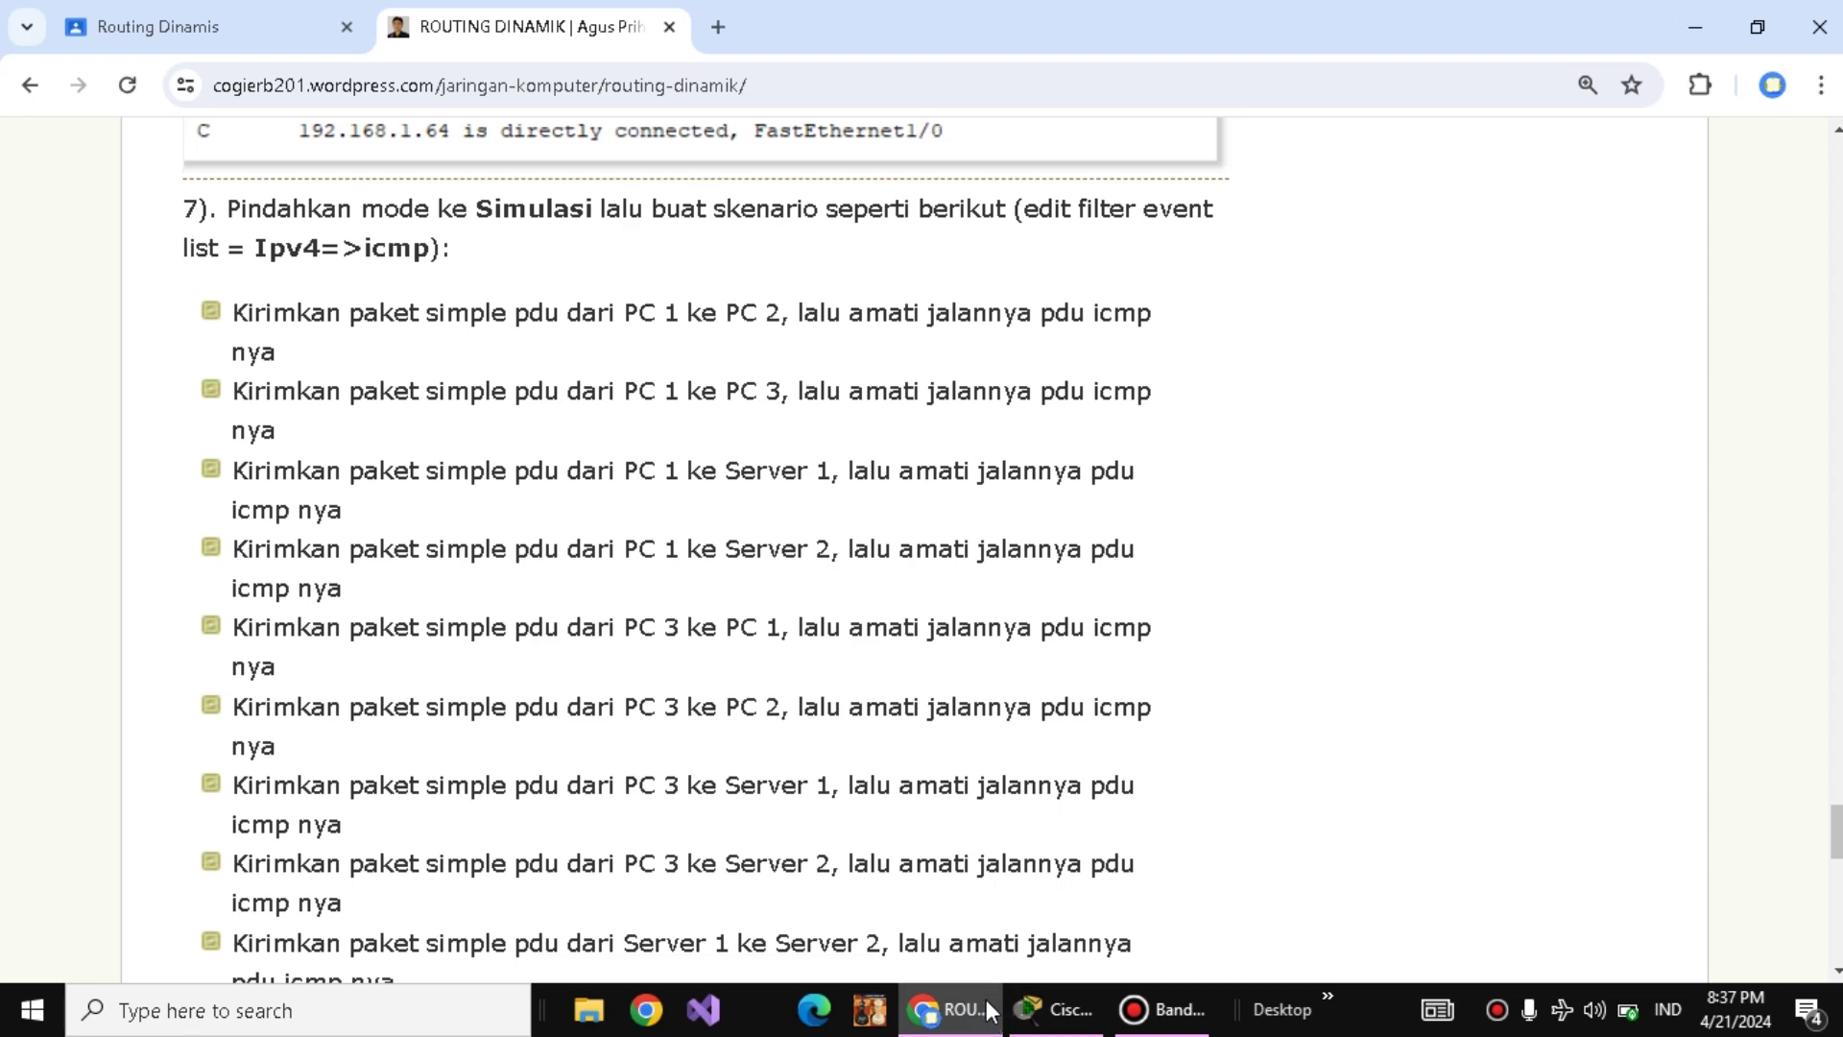
pyautogui.click(1056, 1009)
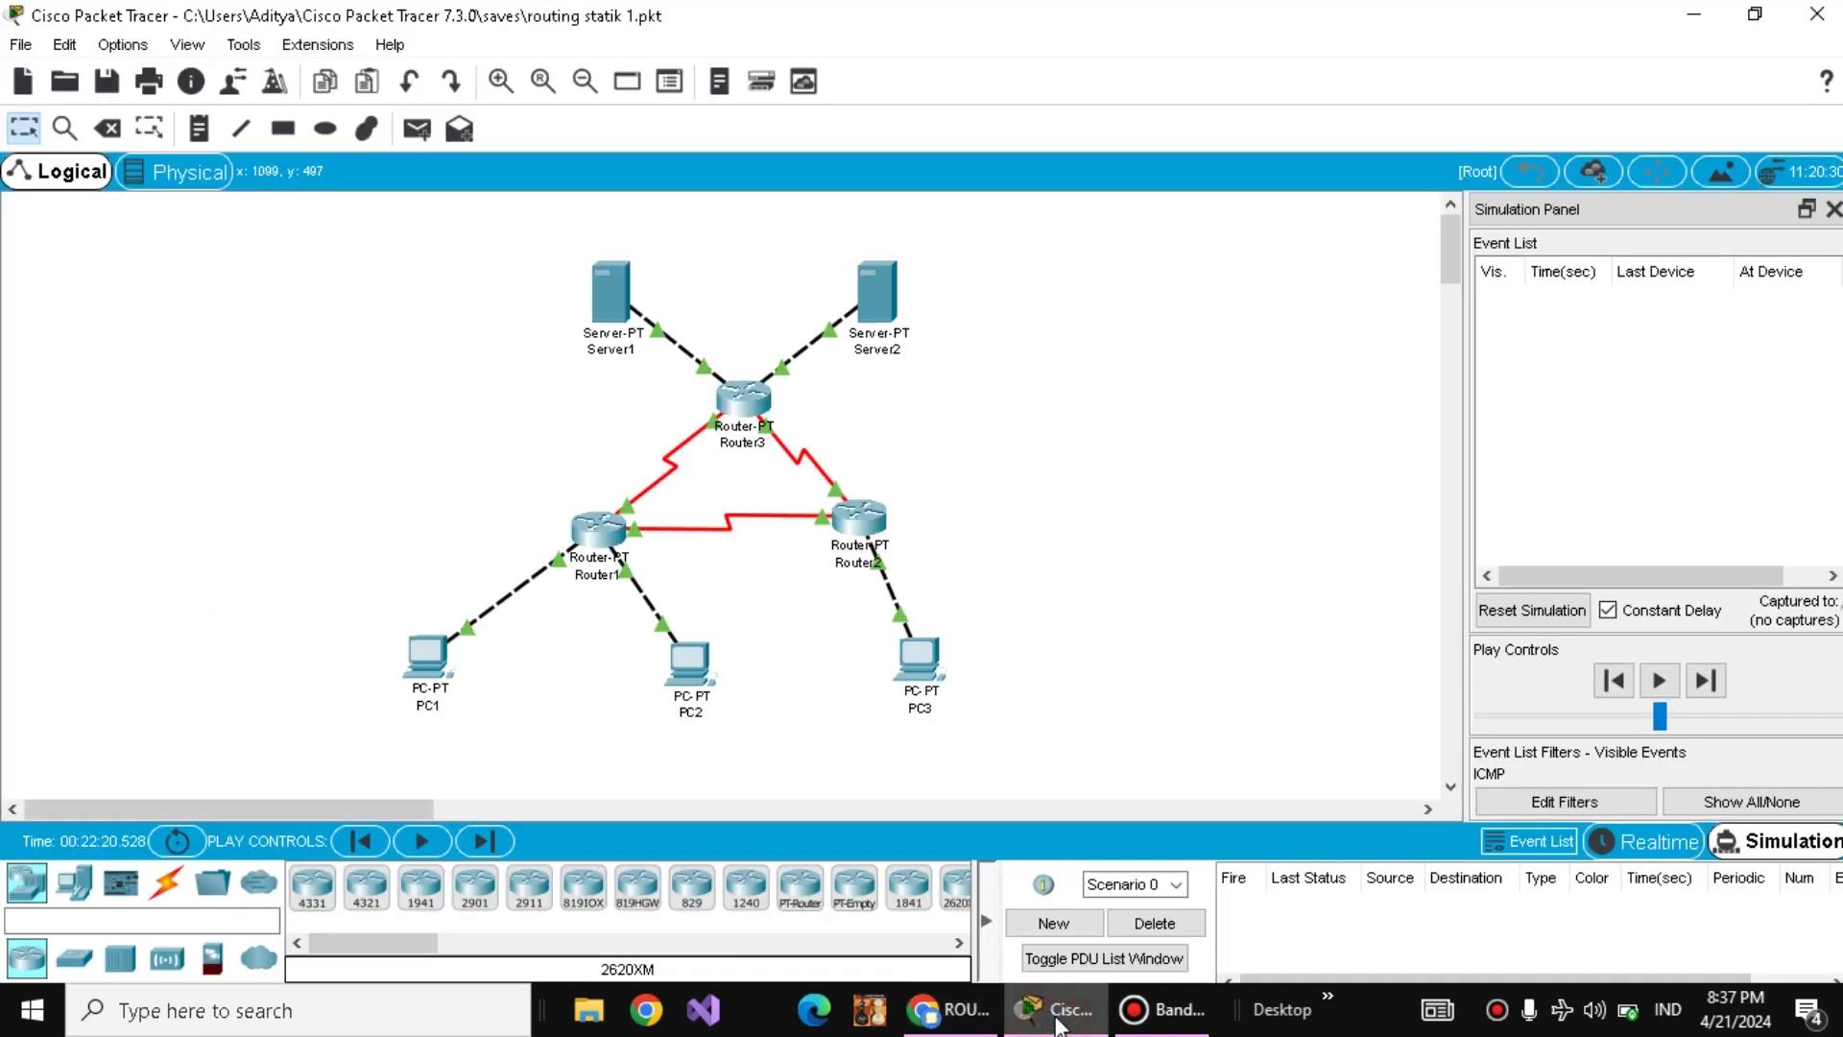
pyautogui.click(417, 129)
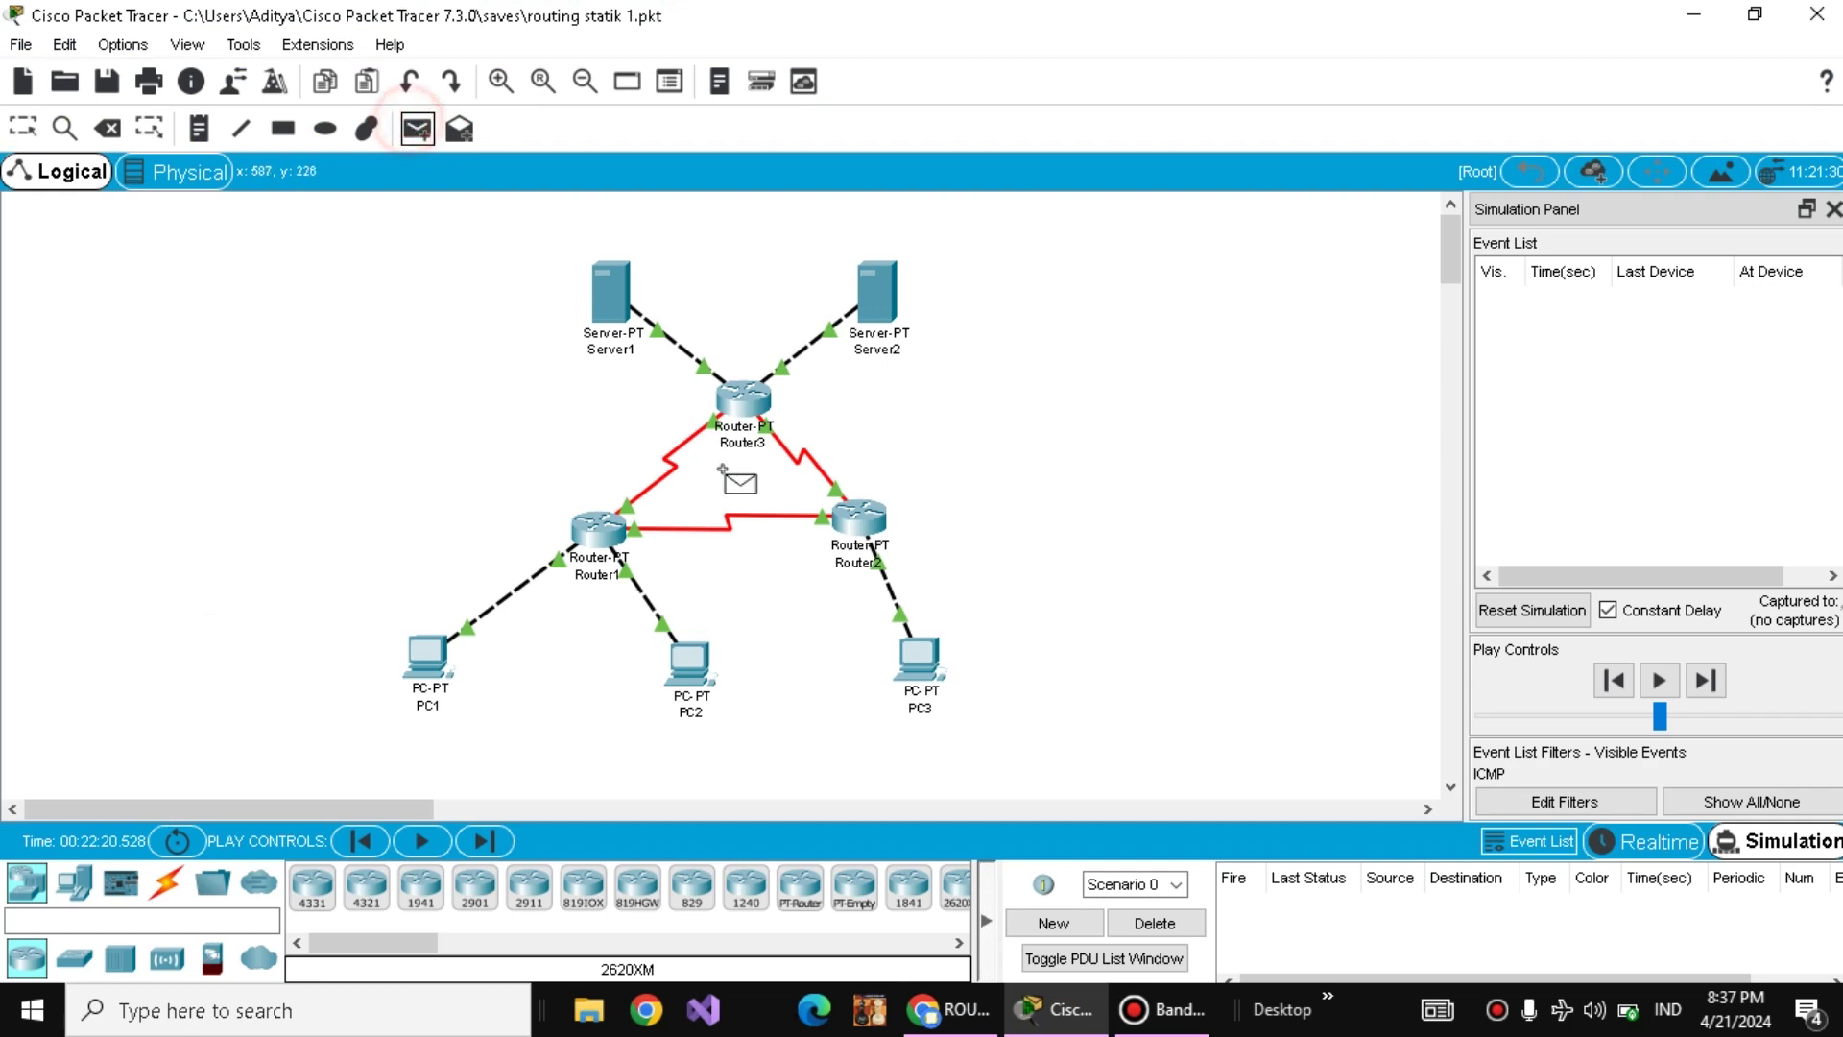
pyautogui.click(910, 657)
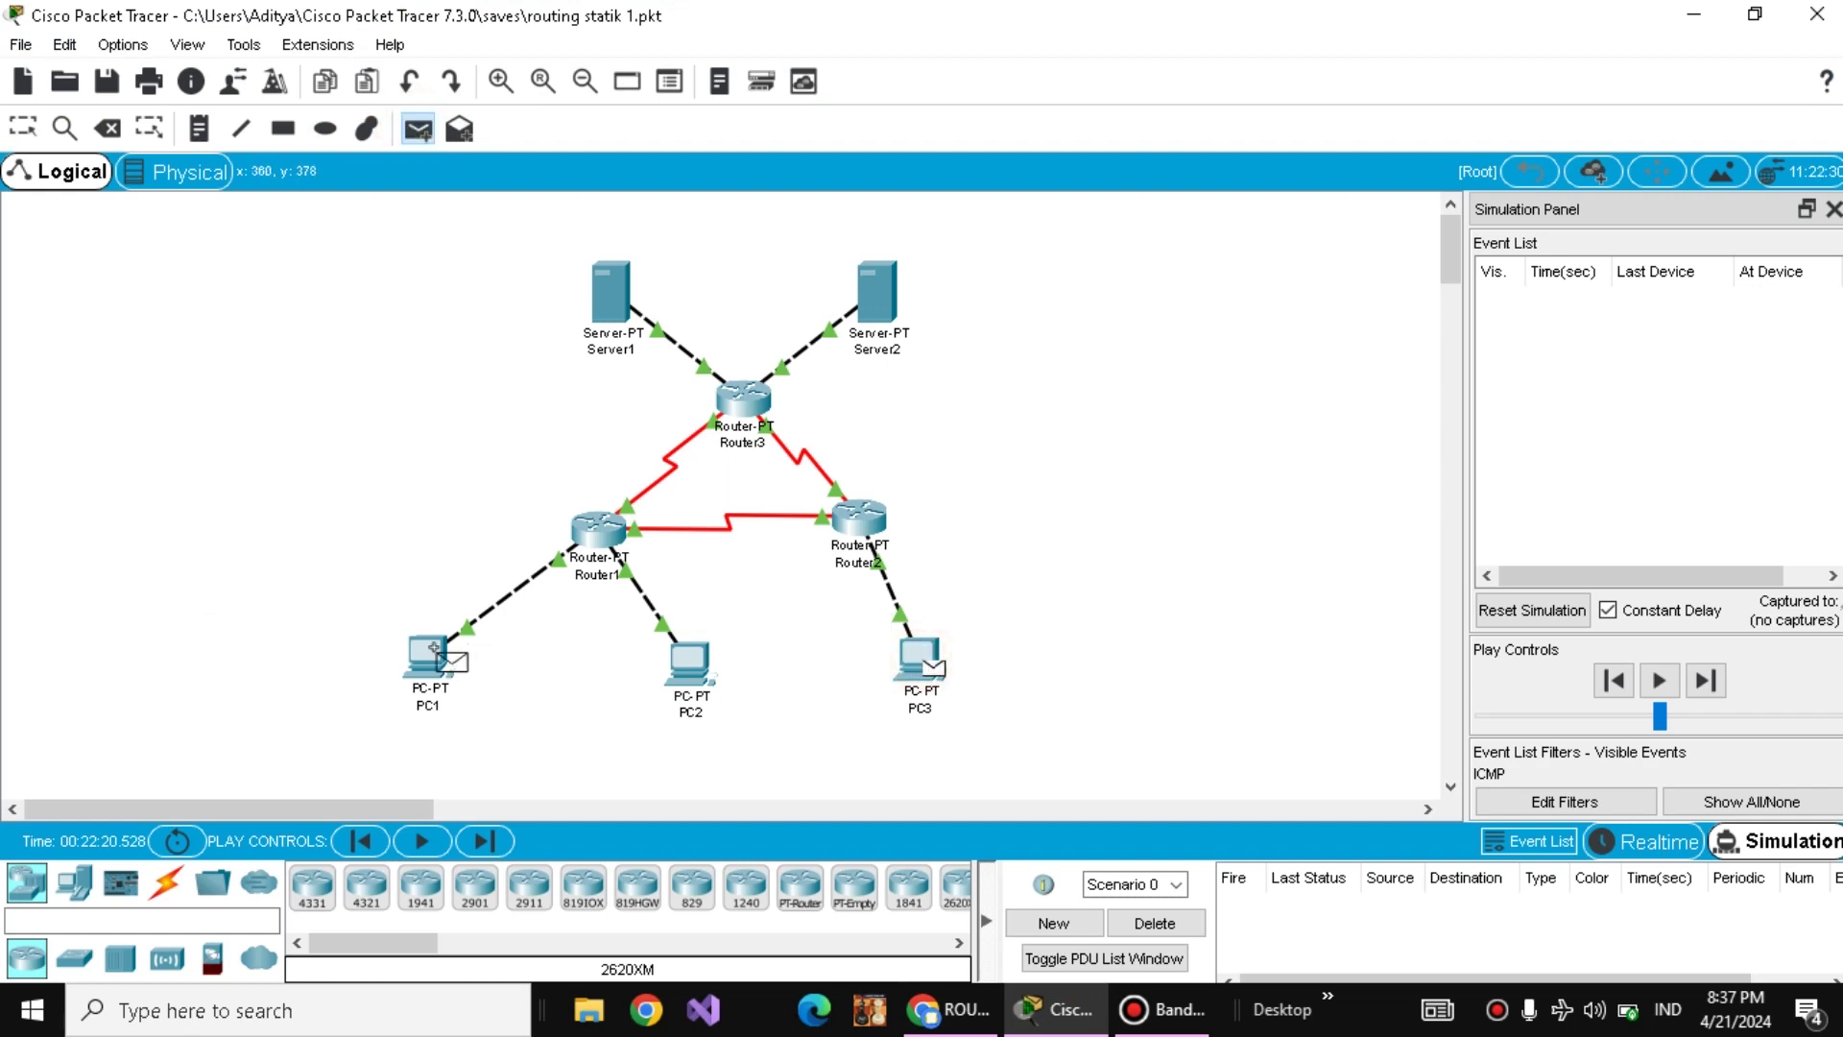
pyautogui.click(442, 657)
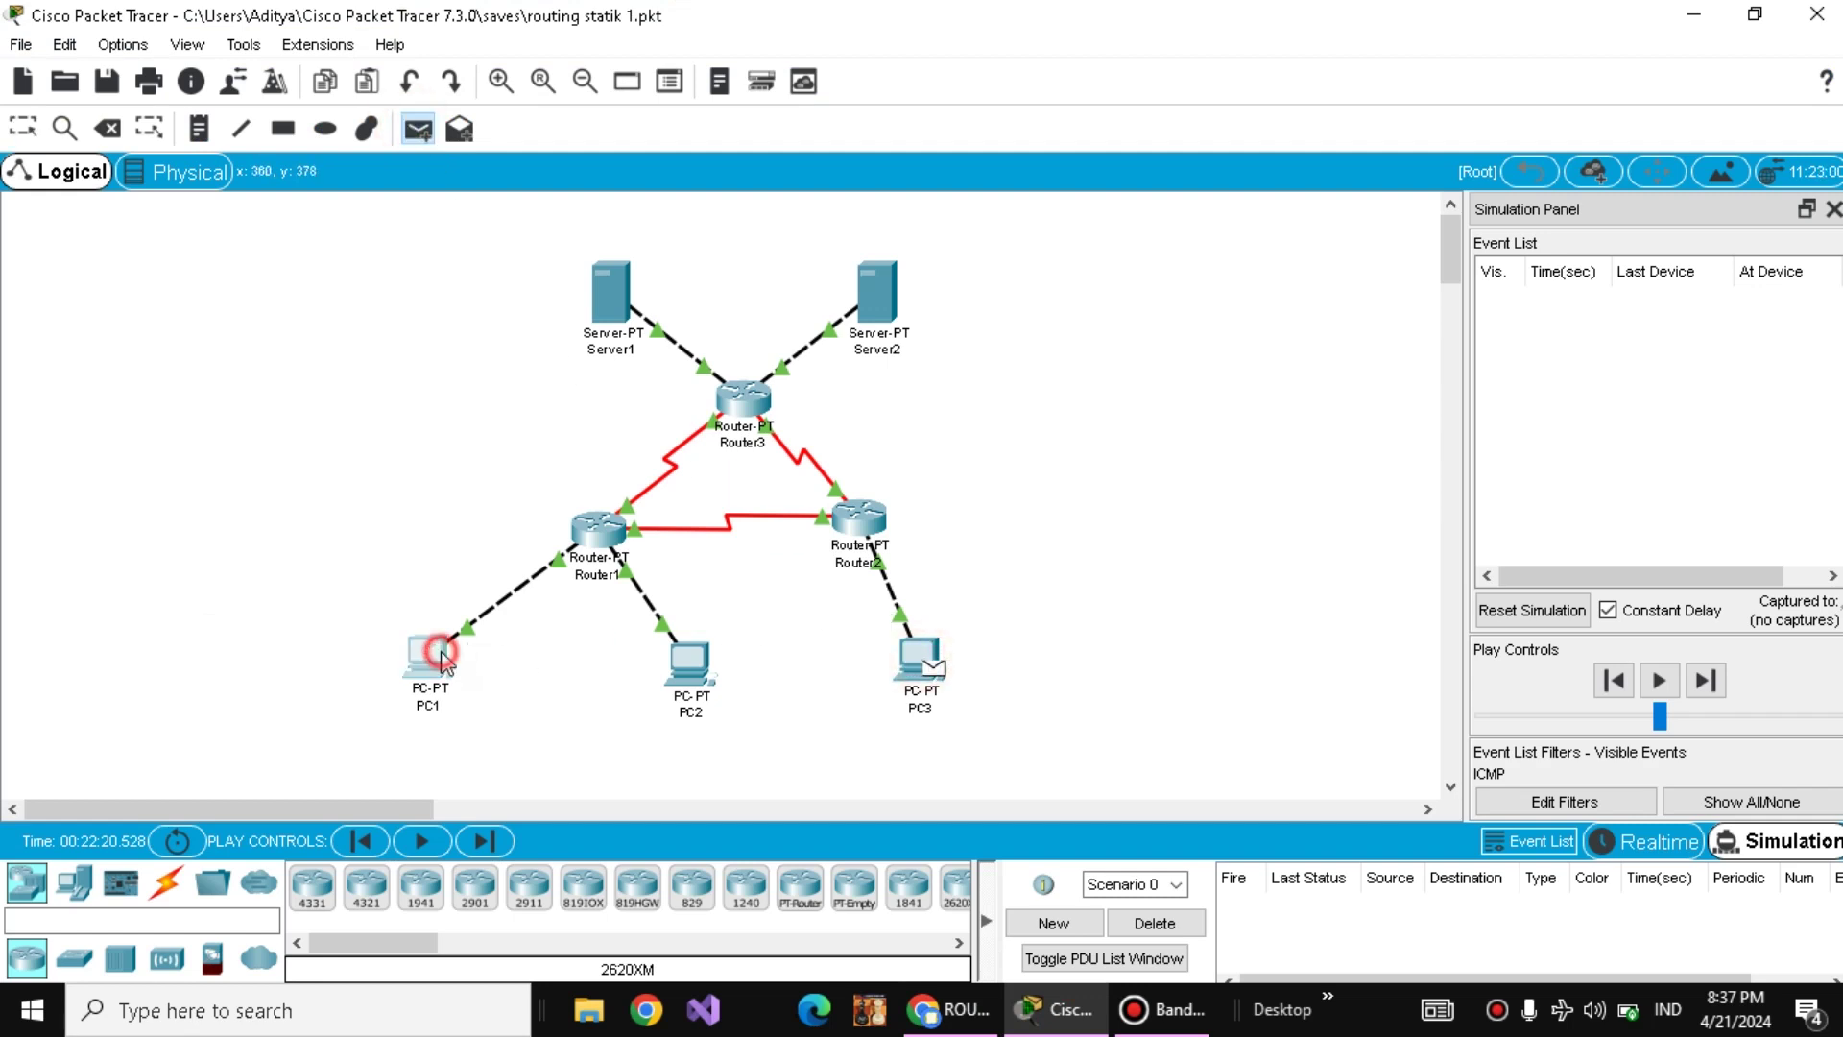
pyautogui.click(1524, 613)
# - Step the PC3-to-PC1 PDU forward through the routers until its reply heads back to PC3, and delete the scenario
pyautogui.click(1716, 682)
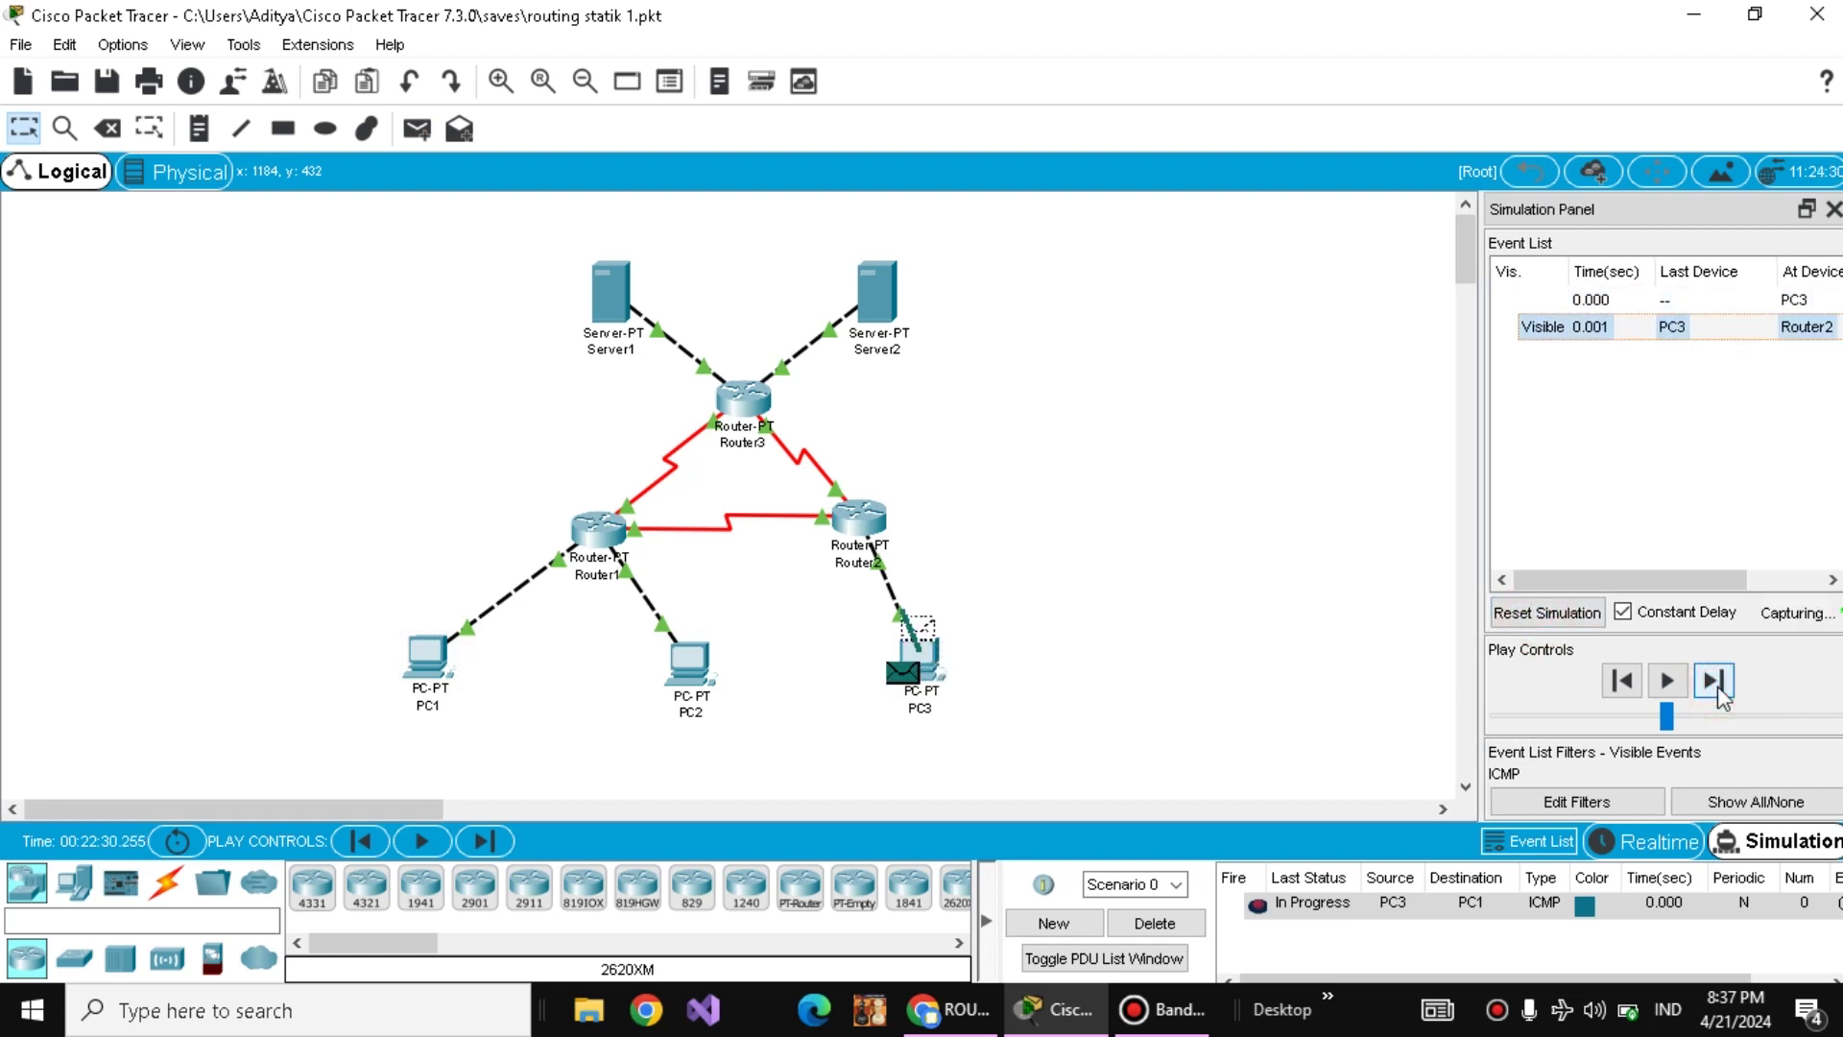
pyautogui.click(1714, 682)
pyautogui.click(1714, 681)
pyautogui.click(1715, 682)
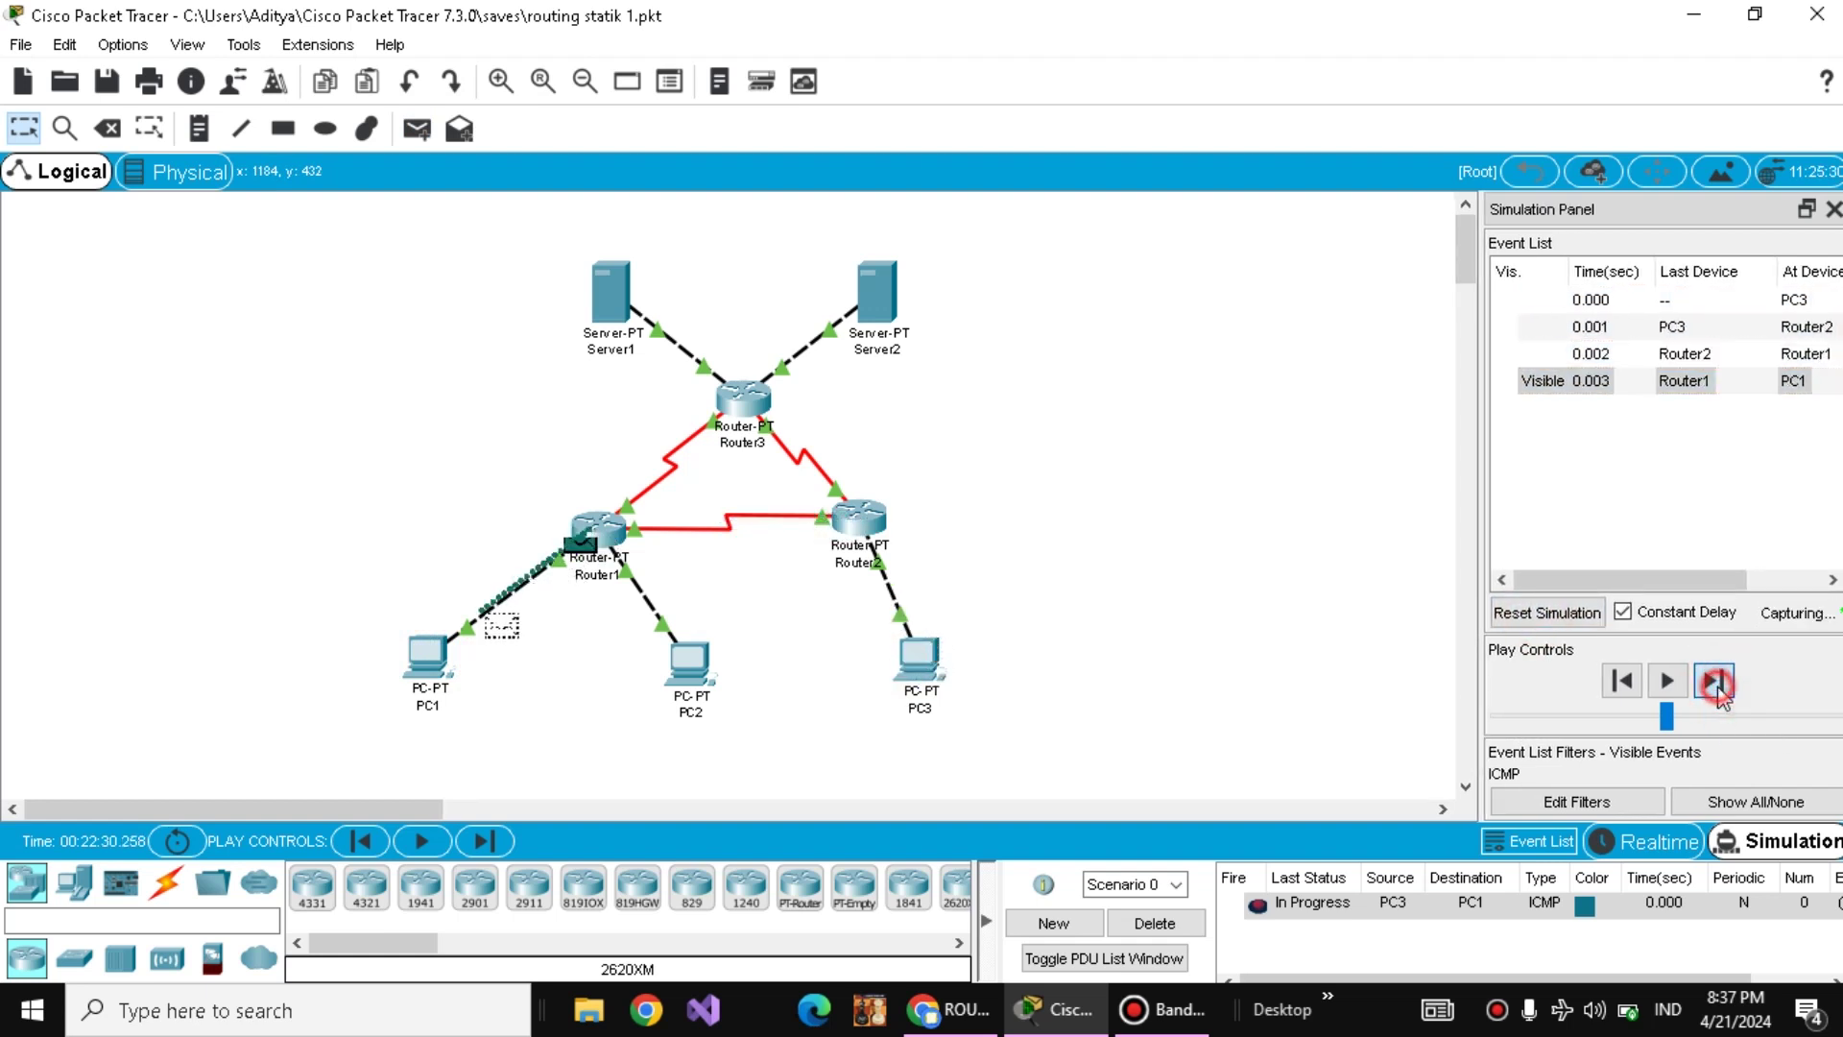
pyautogui.click(1714, 681)
pyautogui.click(1715, 682)
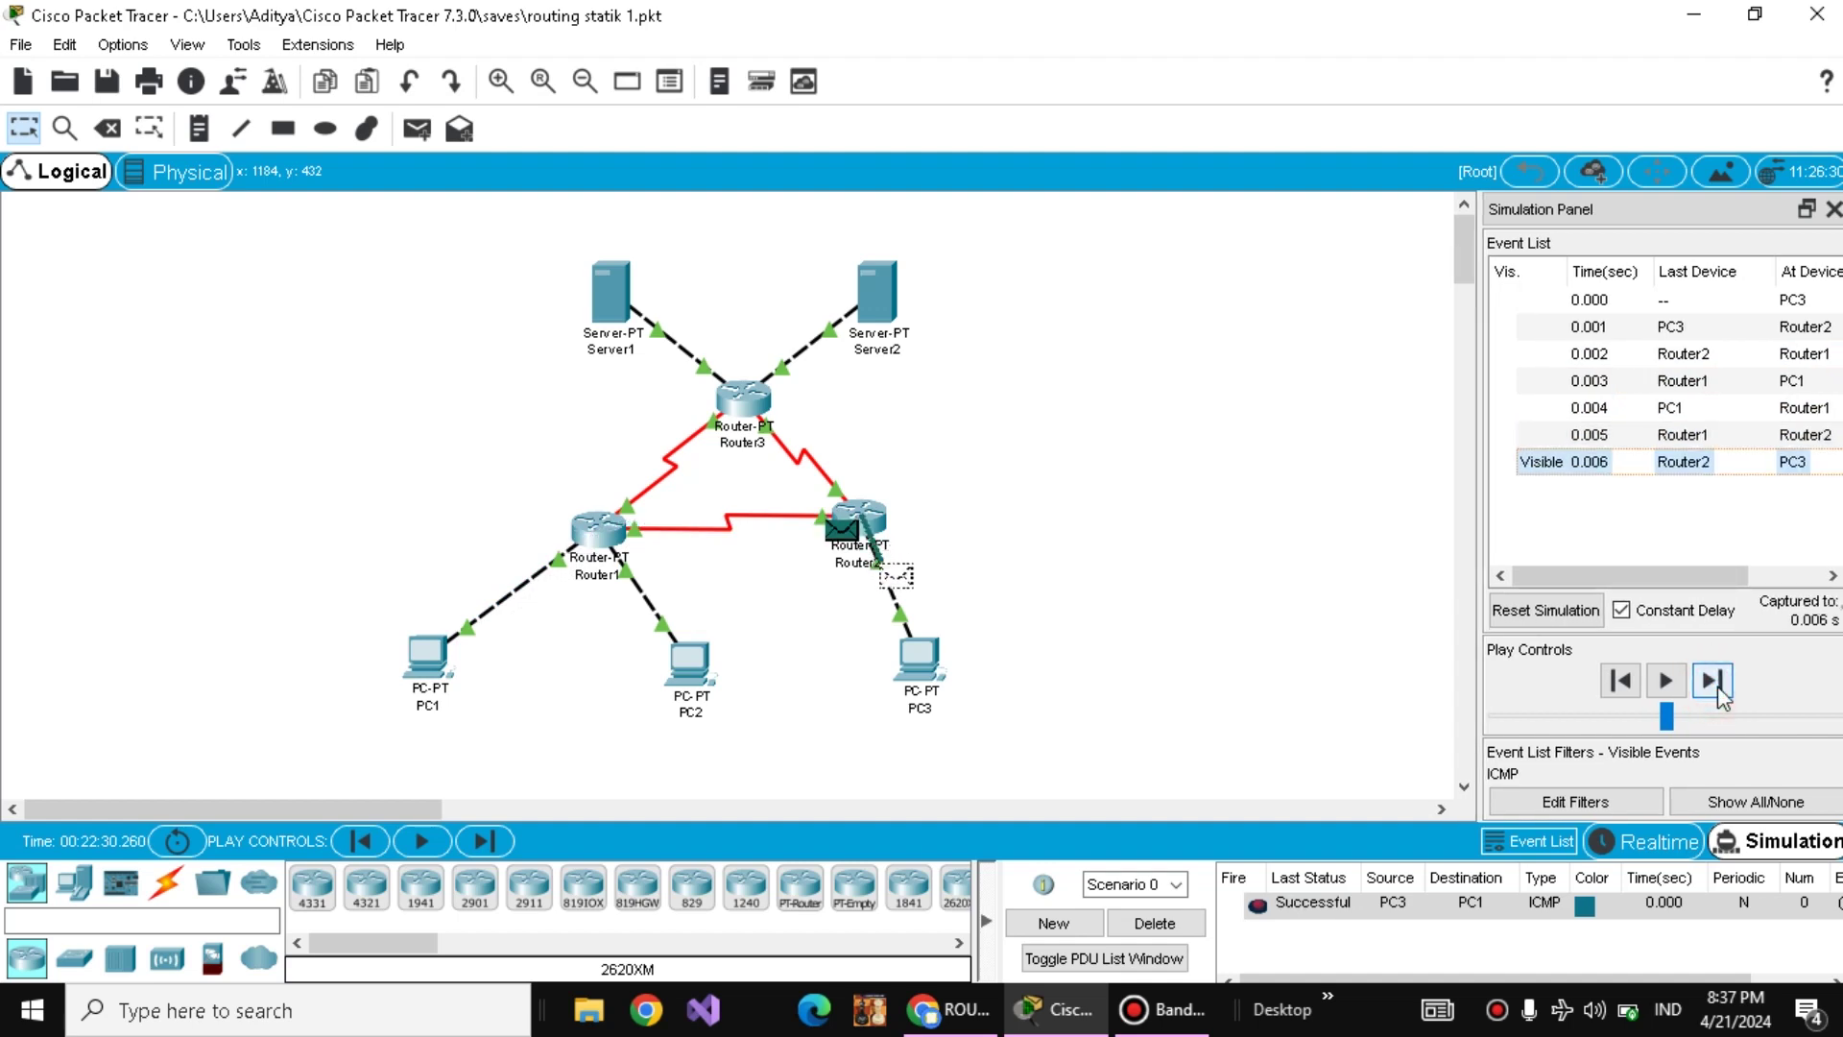
pyautogui.click(1155, 922)
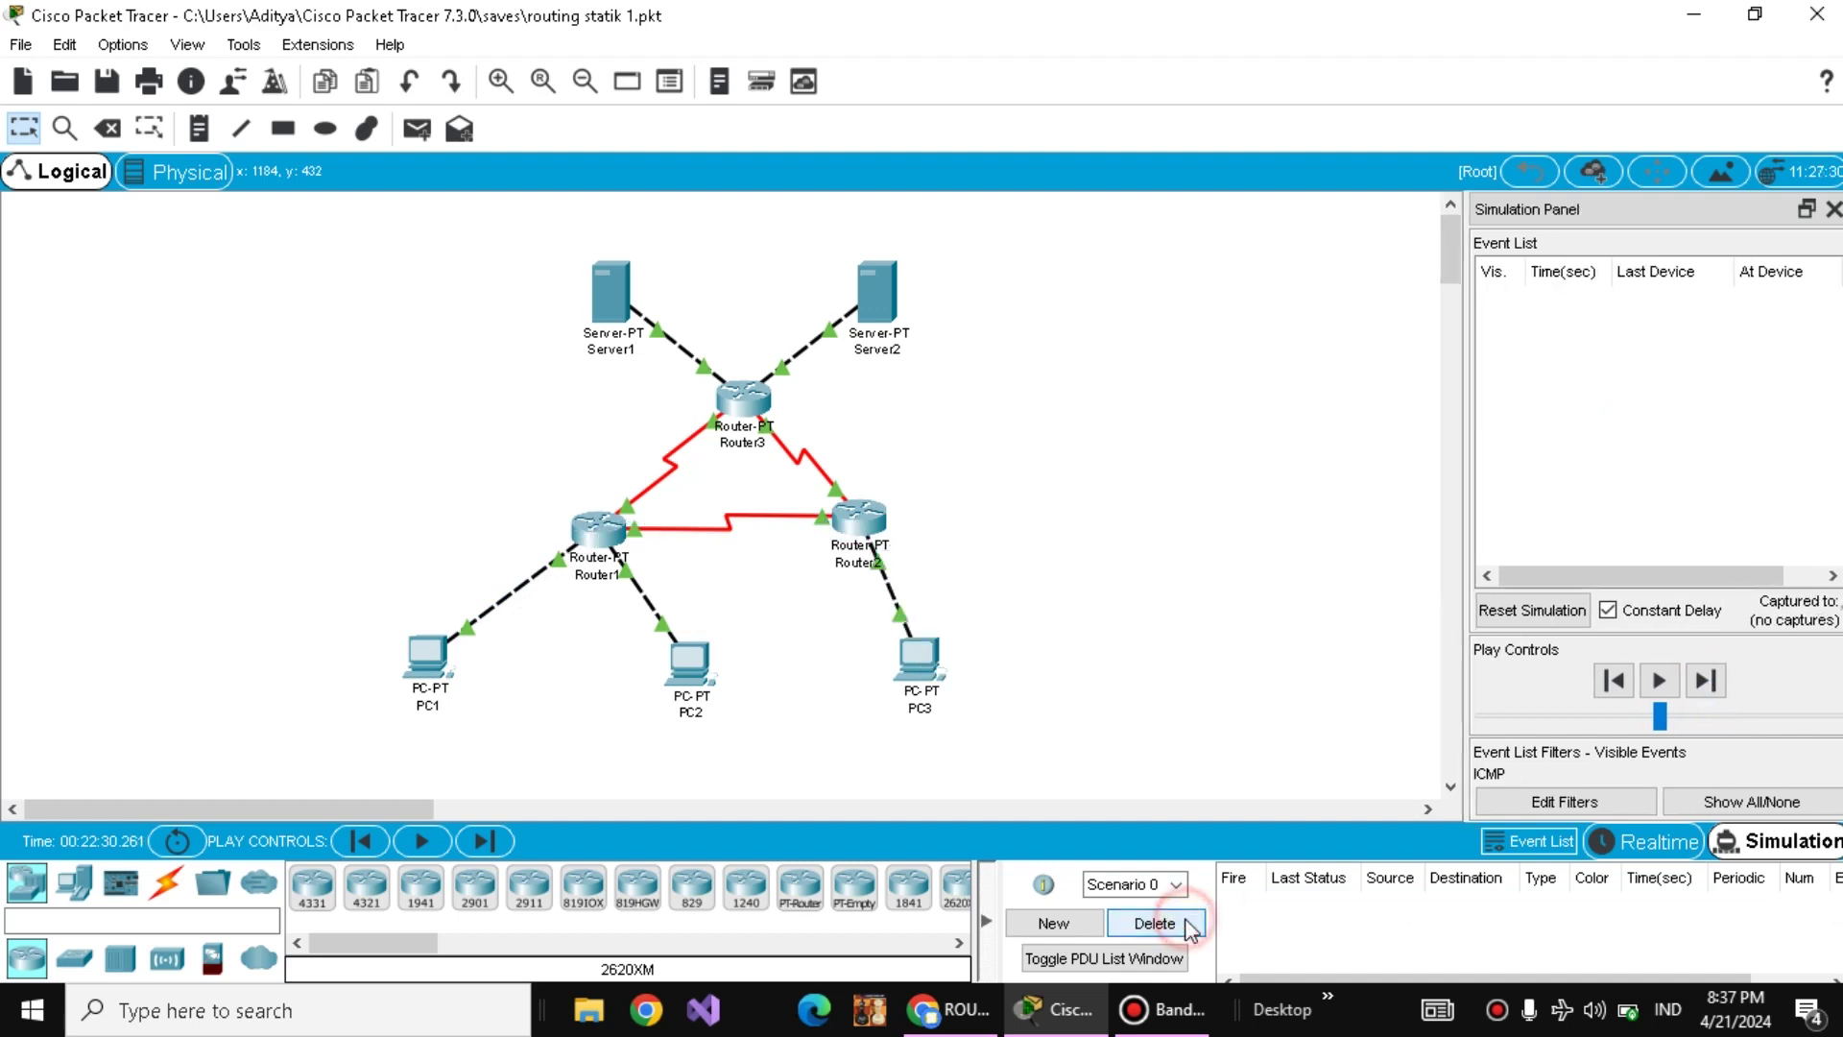
# - Look up the next scenario in the browser tutorial, return to Packet Tracer, and add a simple PDU from PC3 to PC2
pyautogui.click(989, 1013)
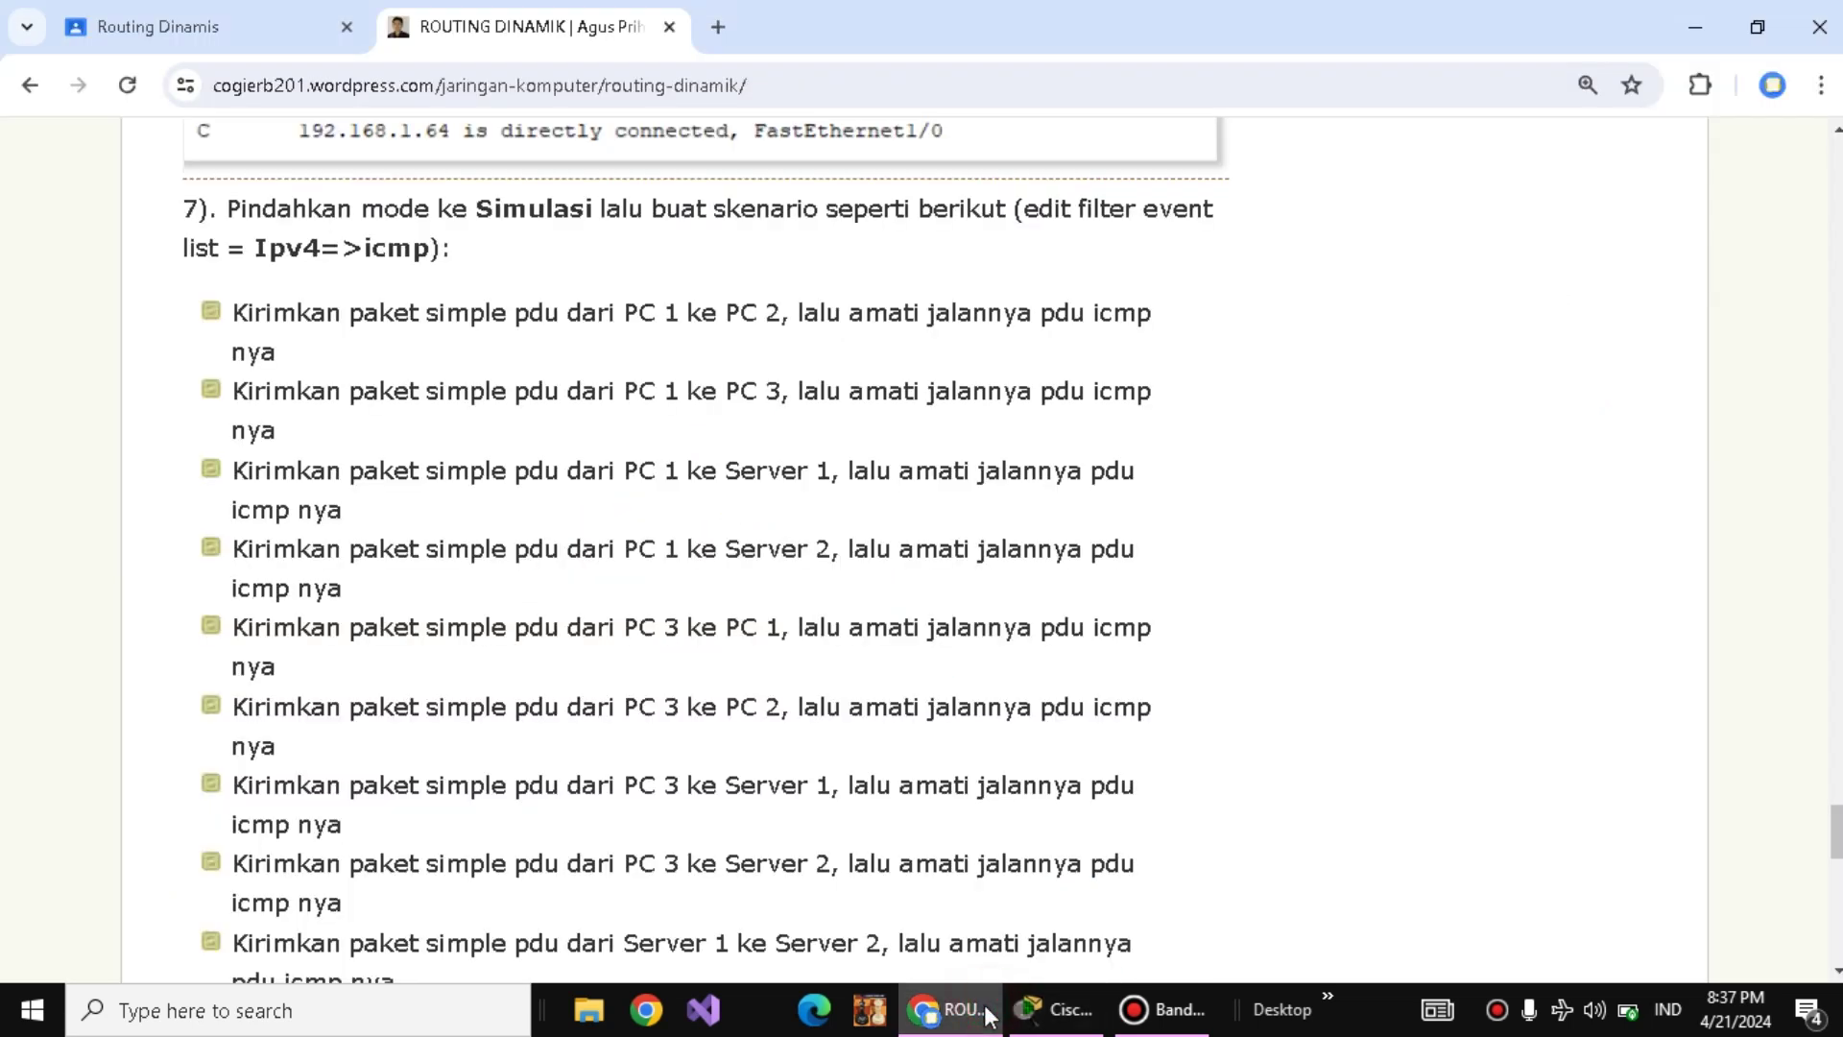
pyautogui.click(989, 1013)
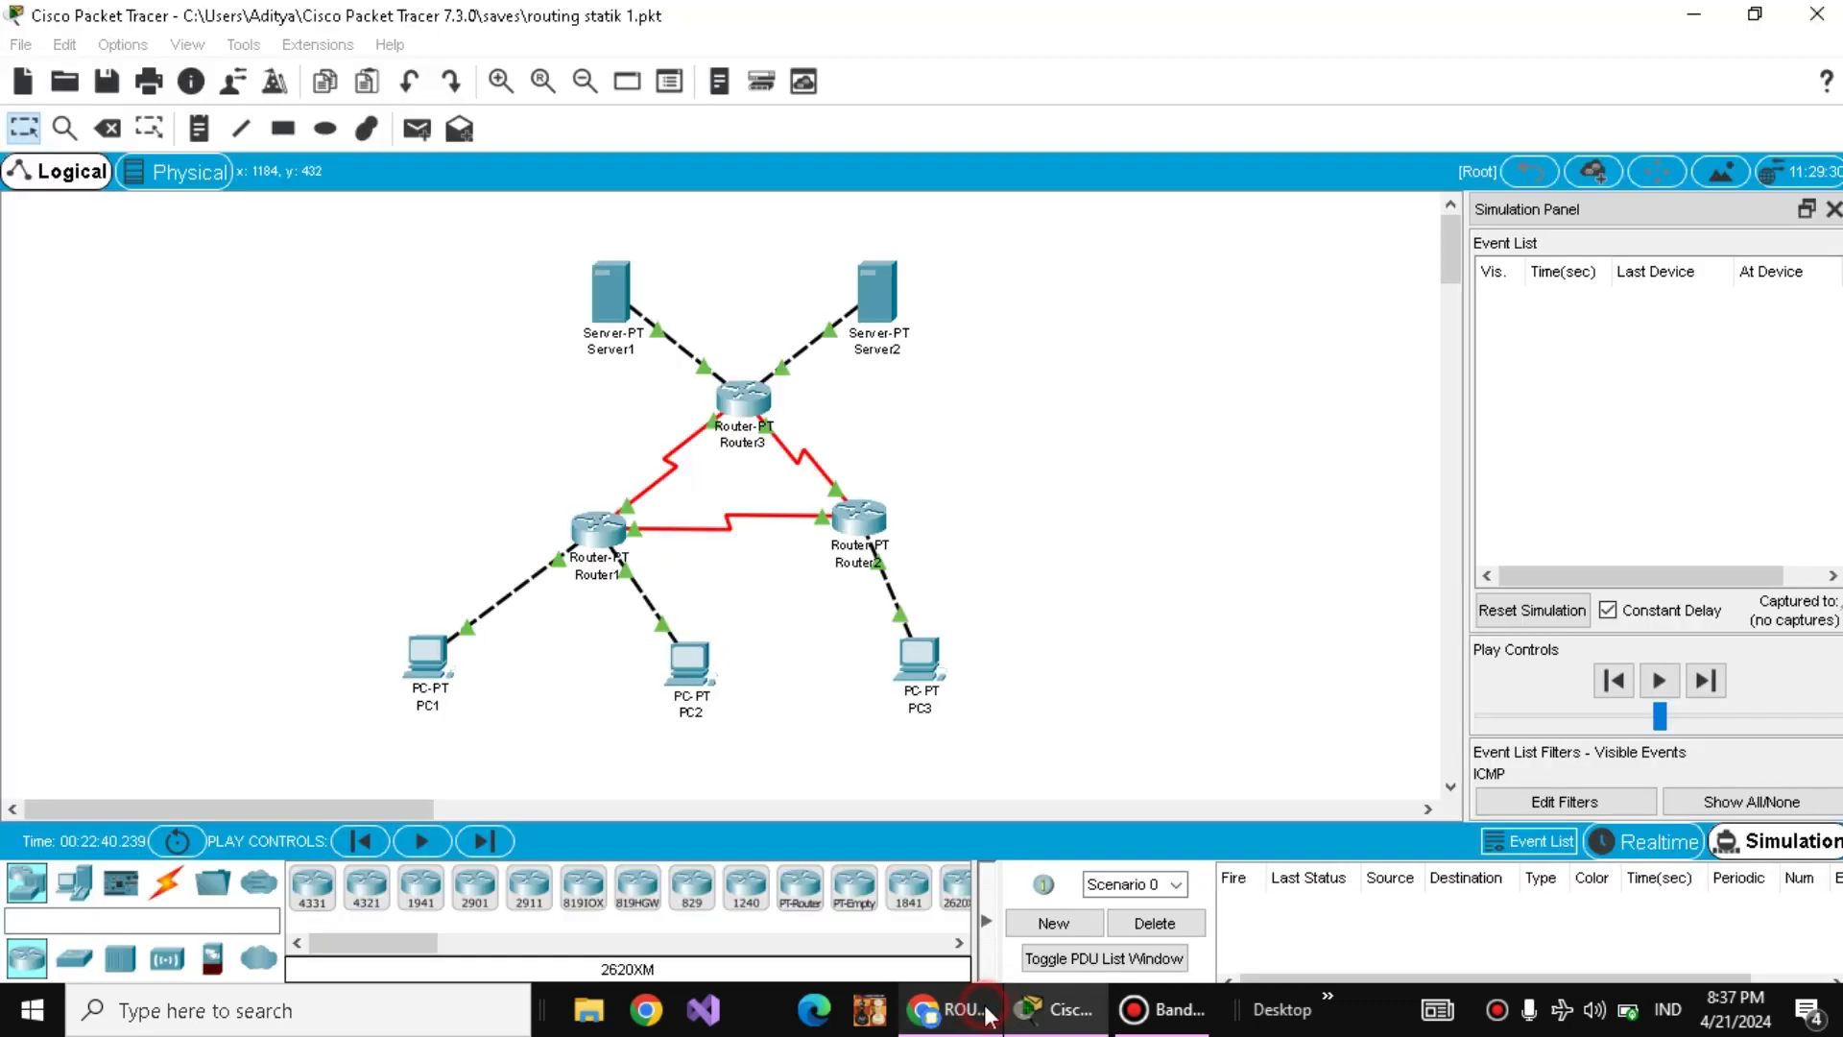
pyautogui.click(417, 131)
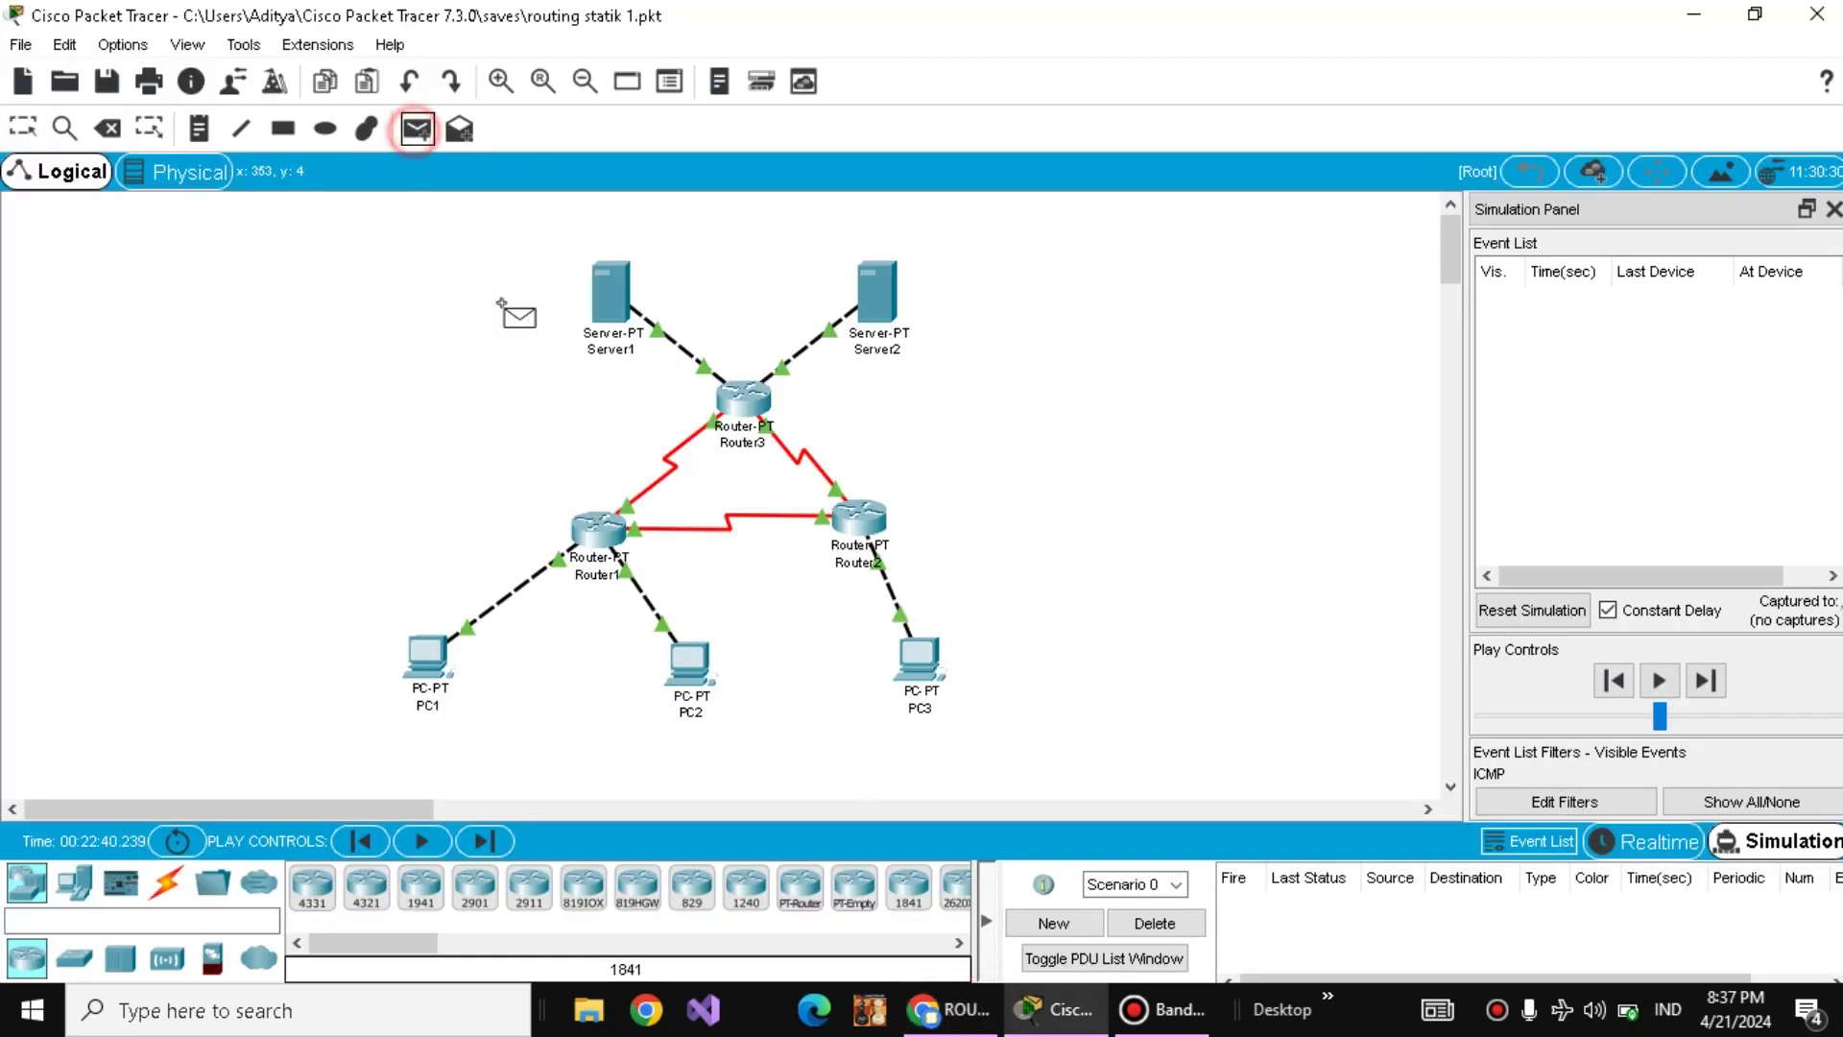
pyautogui.click(919, 672)
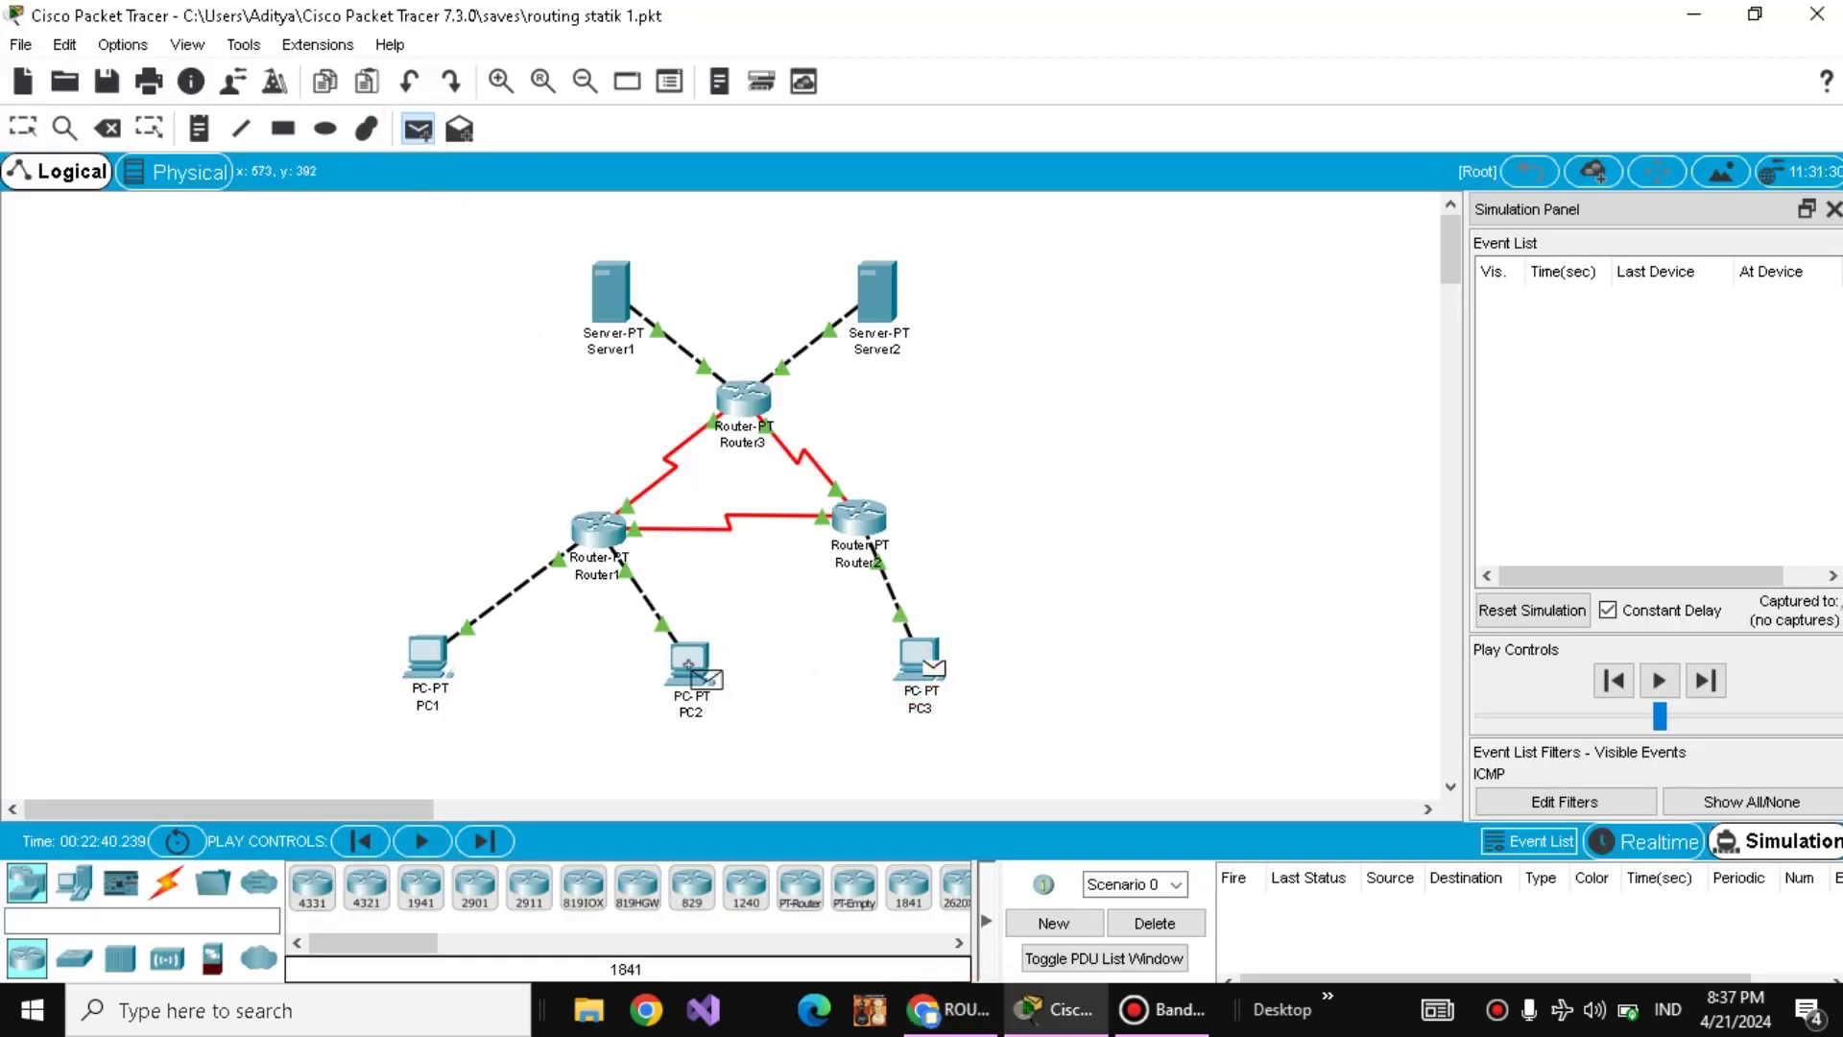
pyautogui.click(689, 664)
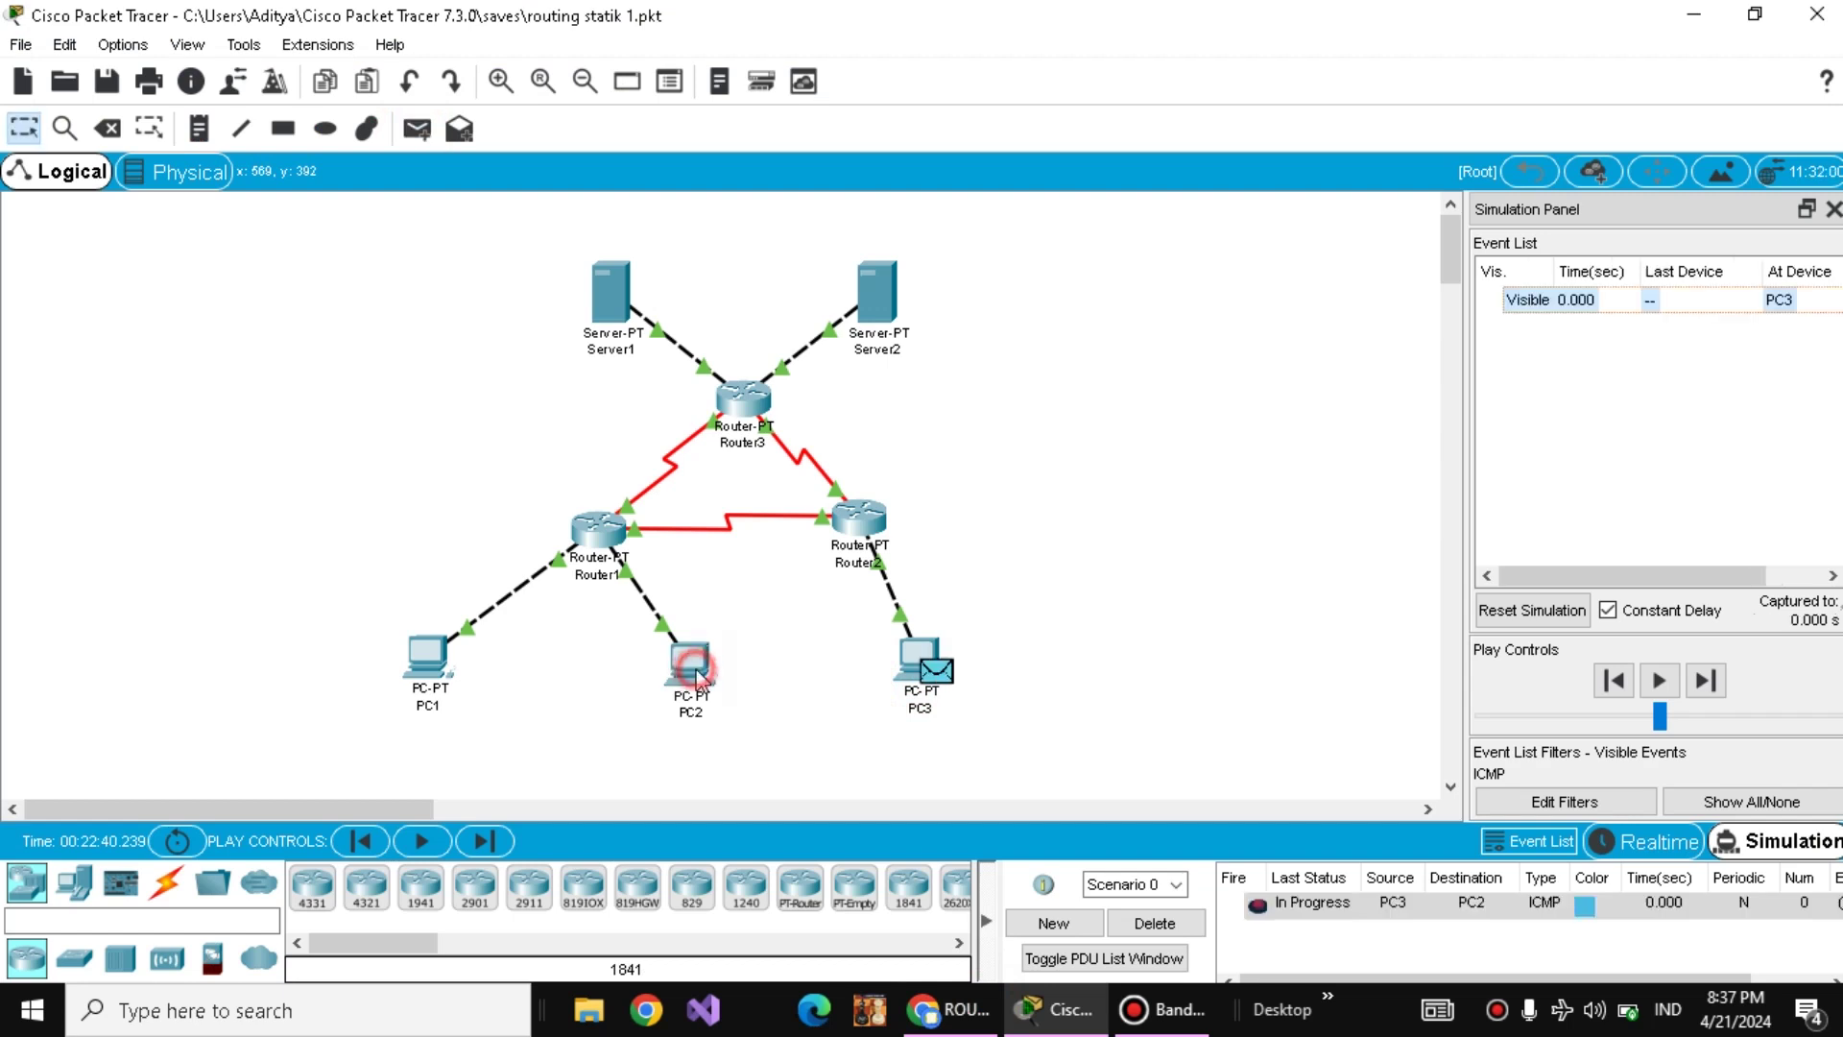
# - Step the PC3-to-PC2 PDU forward event by event until its reply heads back to PC3, and delete the scenario
pyautogui.click(1713, 679)
pyautogui.click(1715, 678)
pyautogui.click(1716, 678)
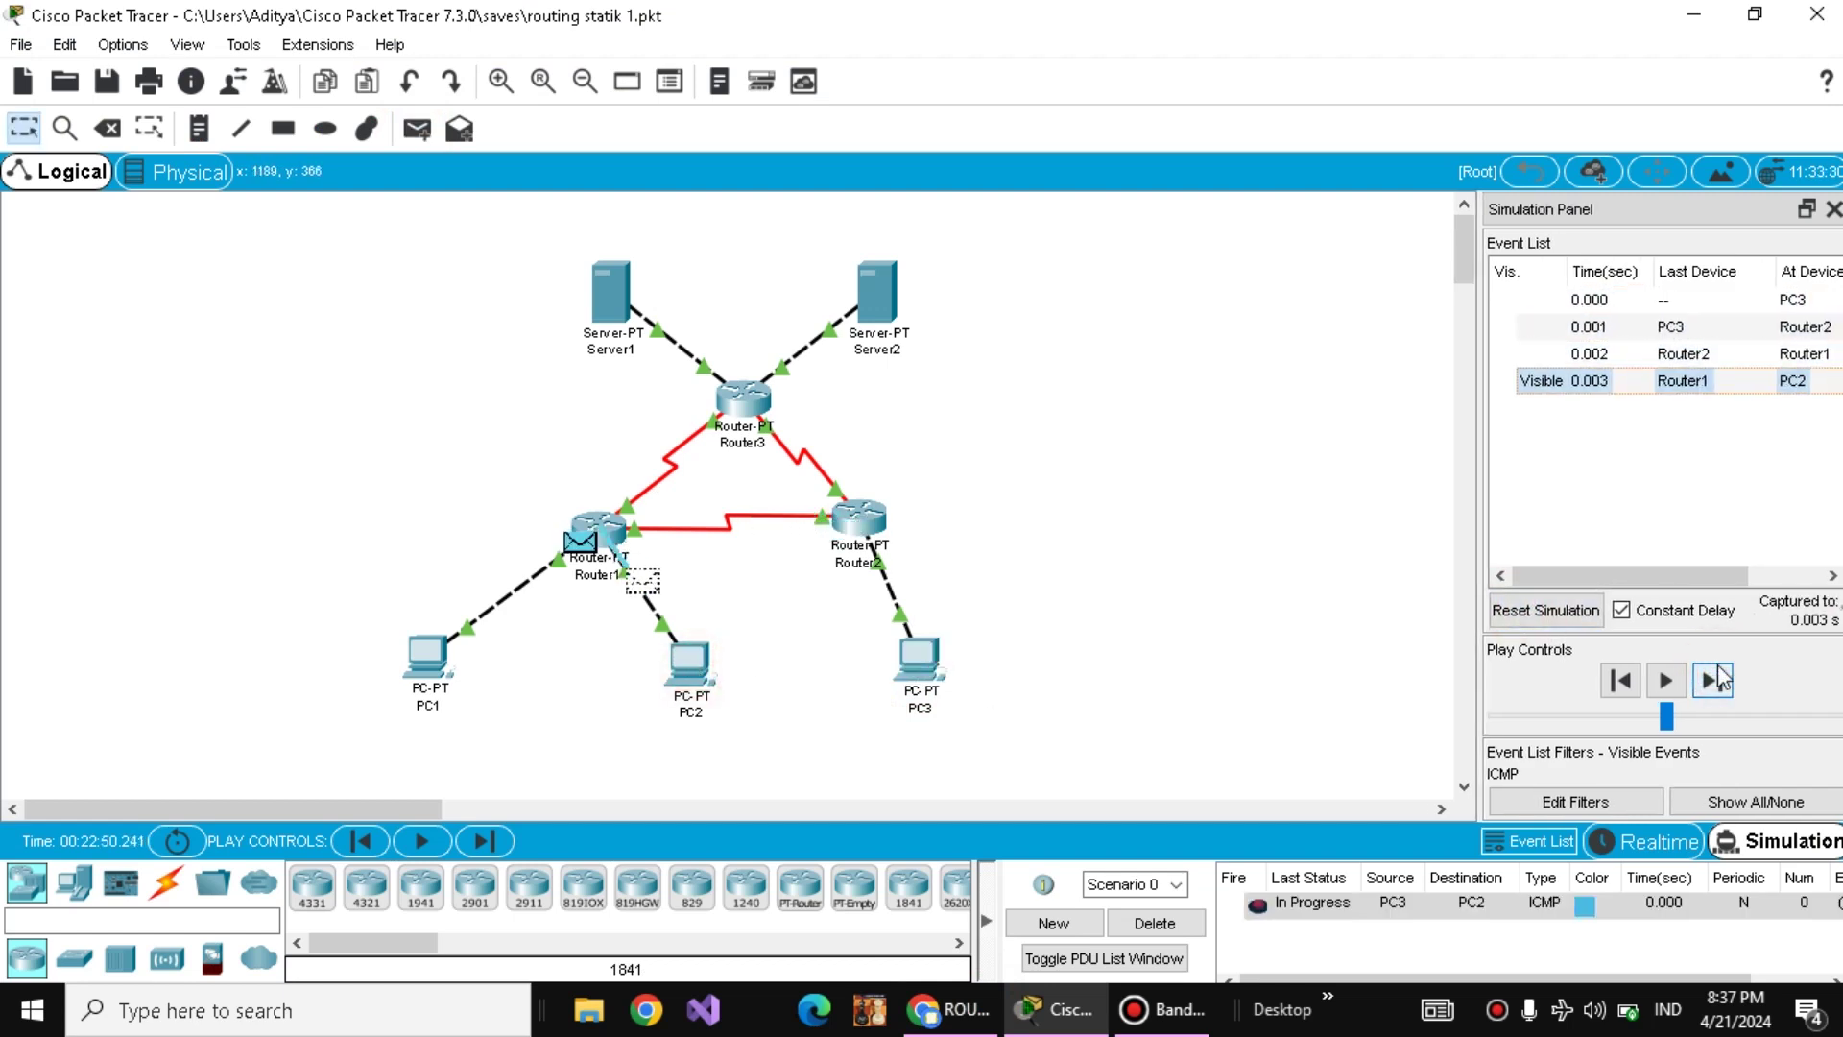
pyautogui.click(1717, 678)
pyautogui.click(1718, 679)
pyautogui.click(1718, 679)
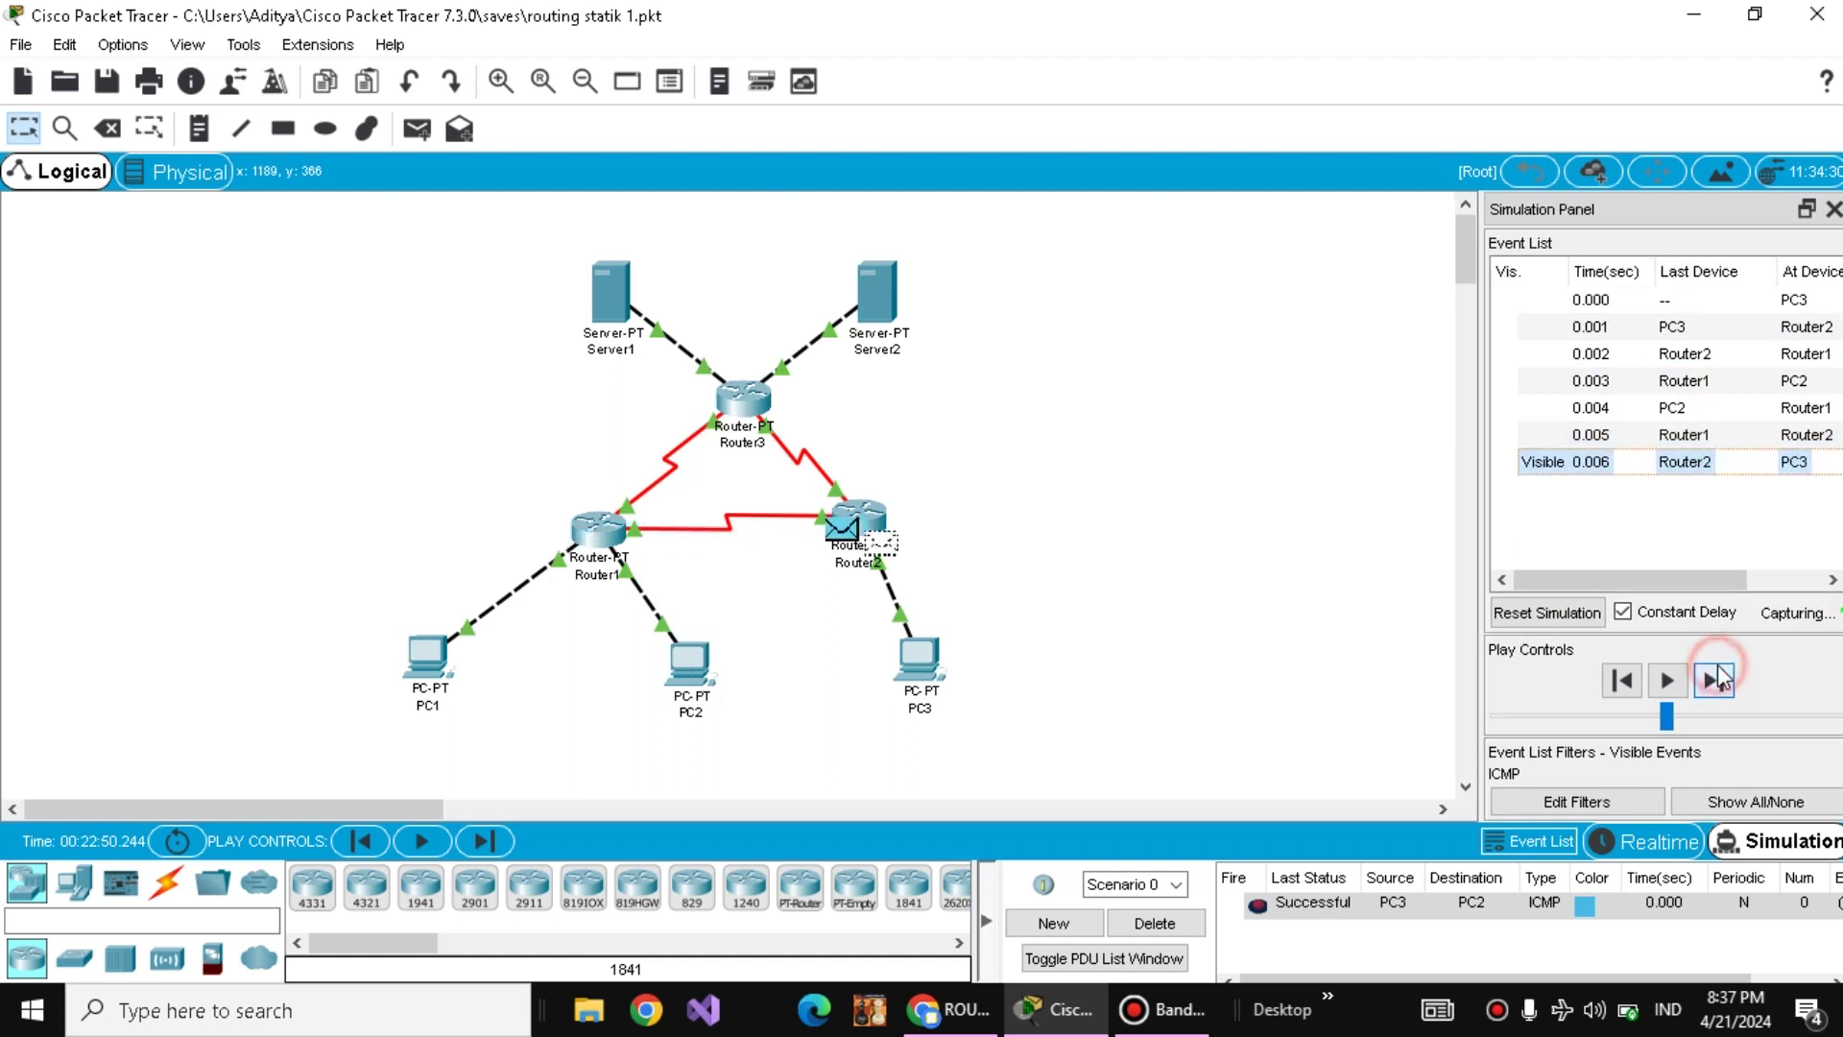
pyautogui.click(1186, 927)
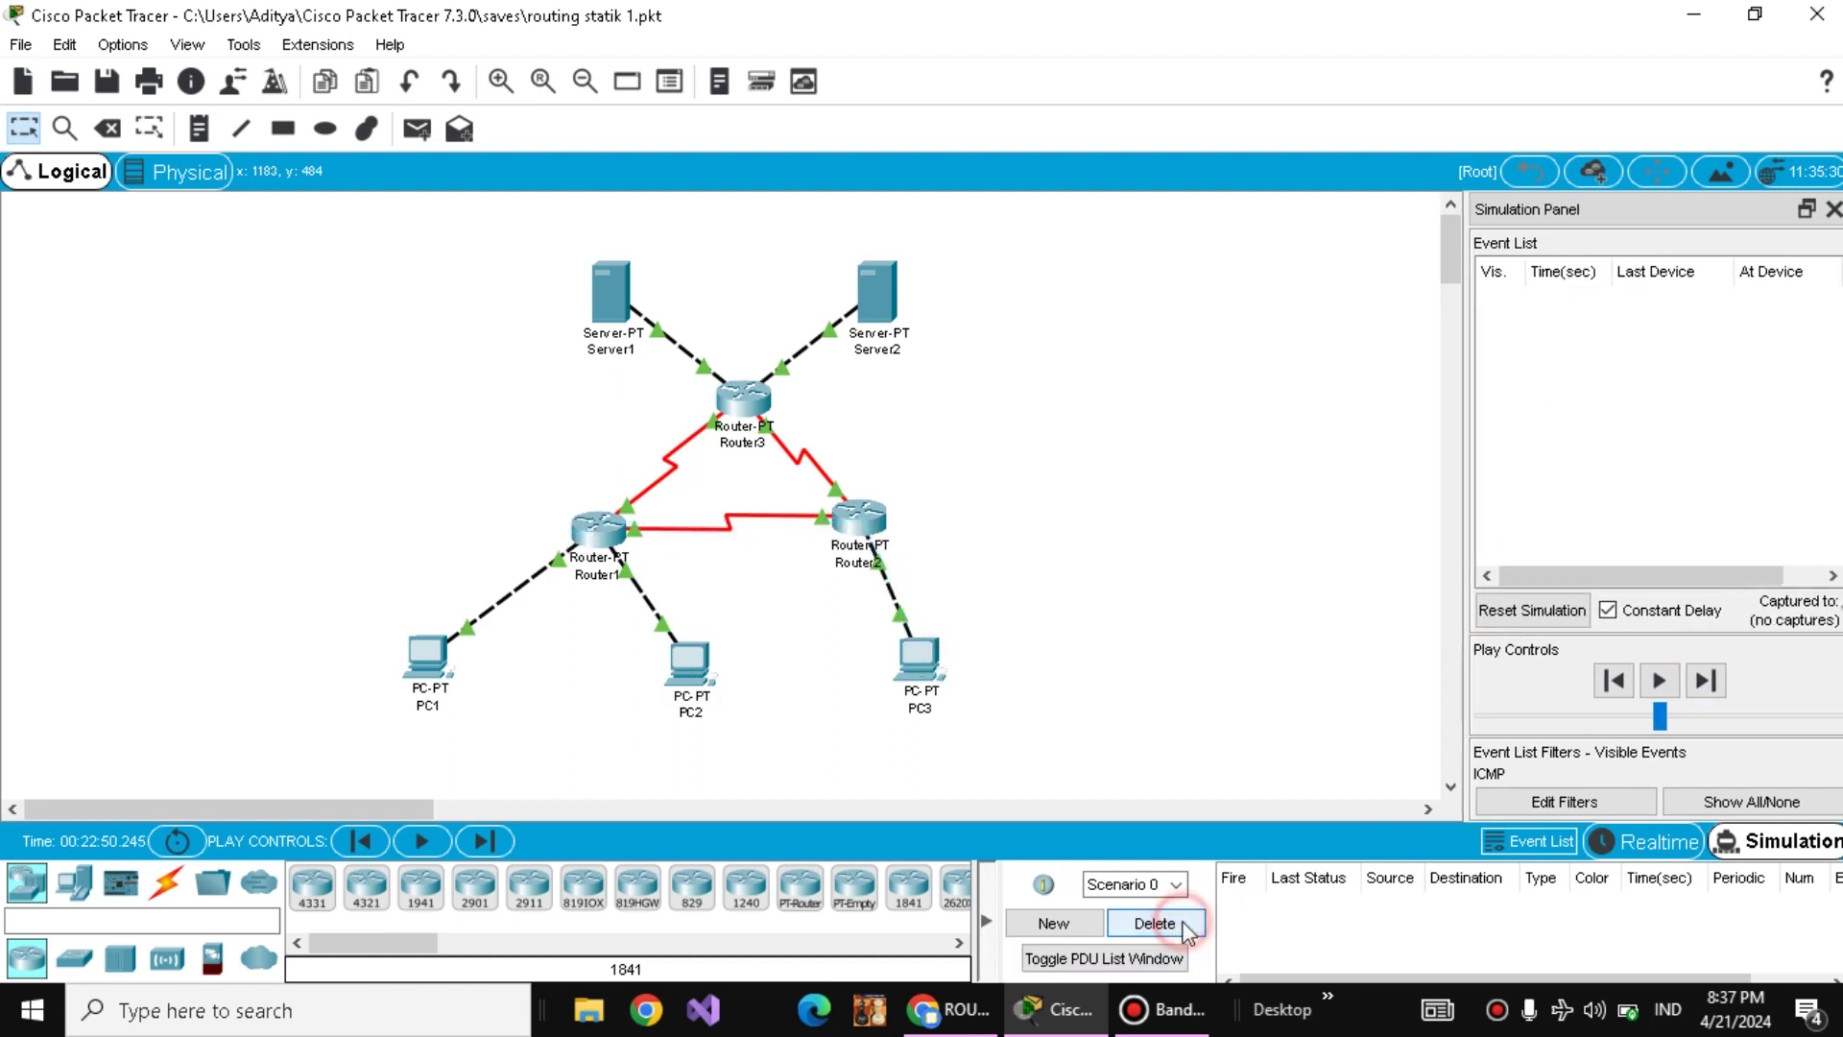
# - Add a simple PDU from PC3 to Server1 and reset the simulation
pyautogui.click(417, 128)
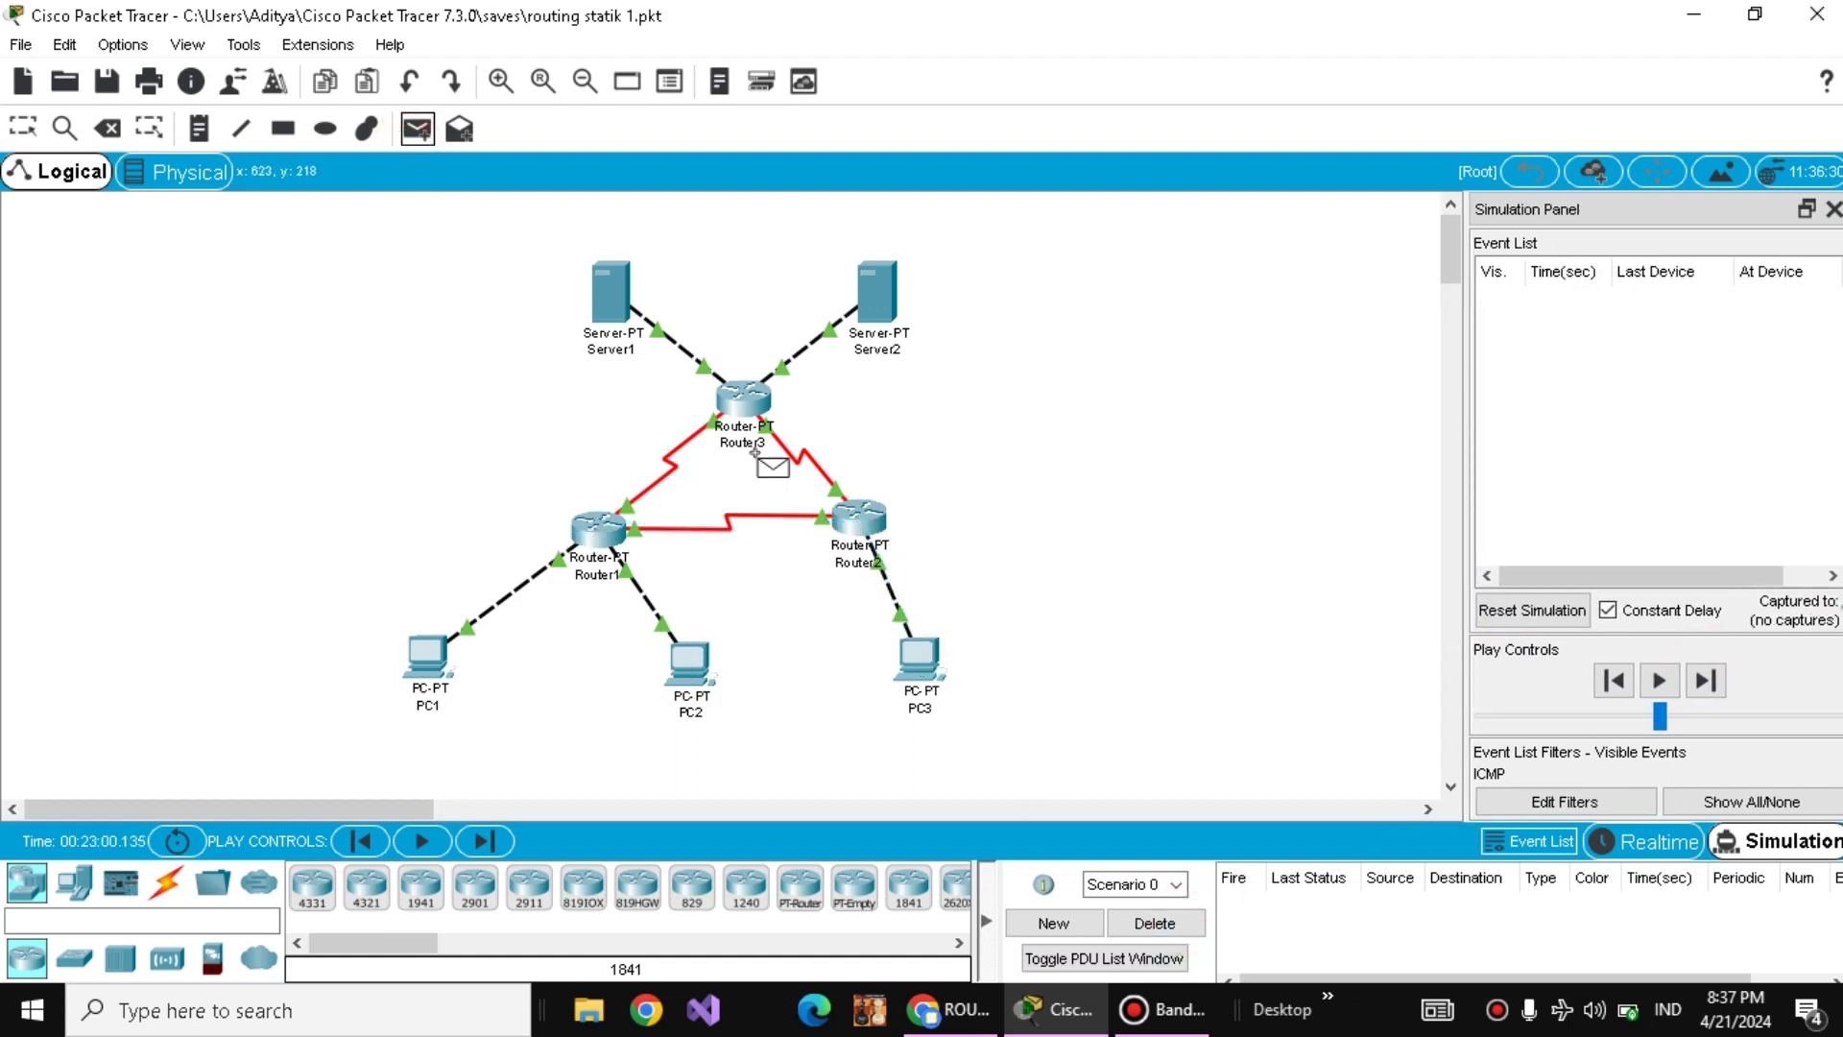
pyautogui.click(916, 658)
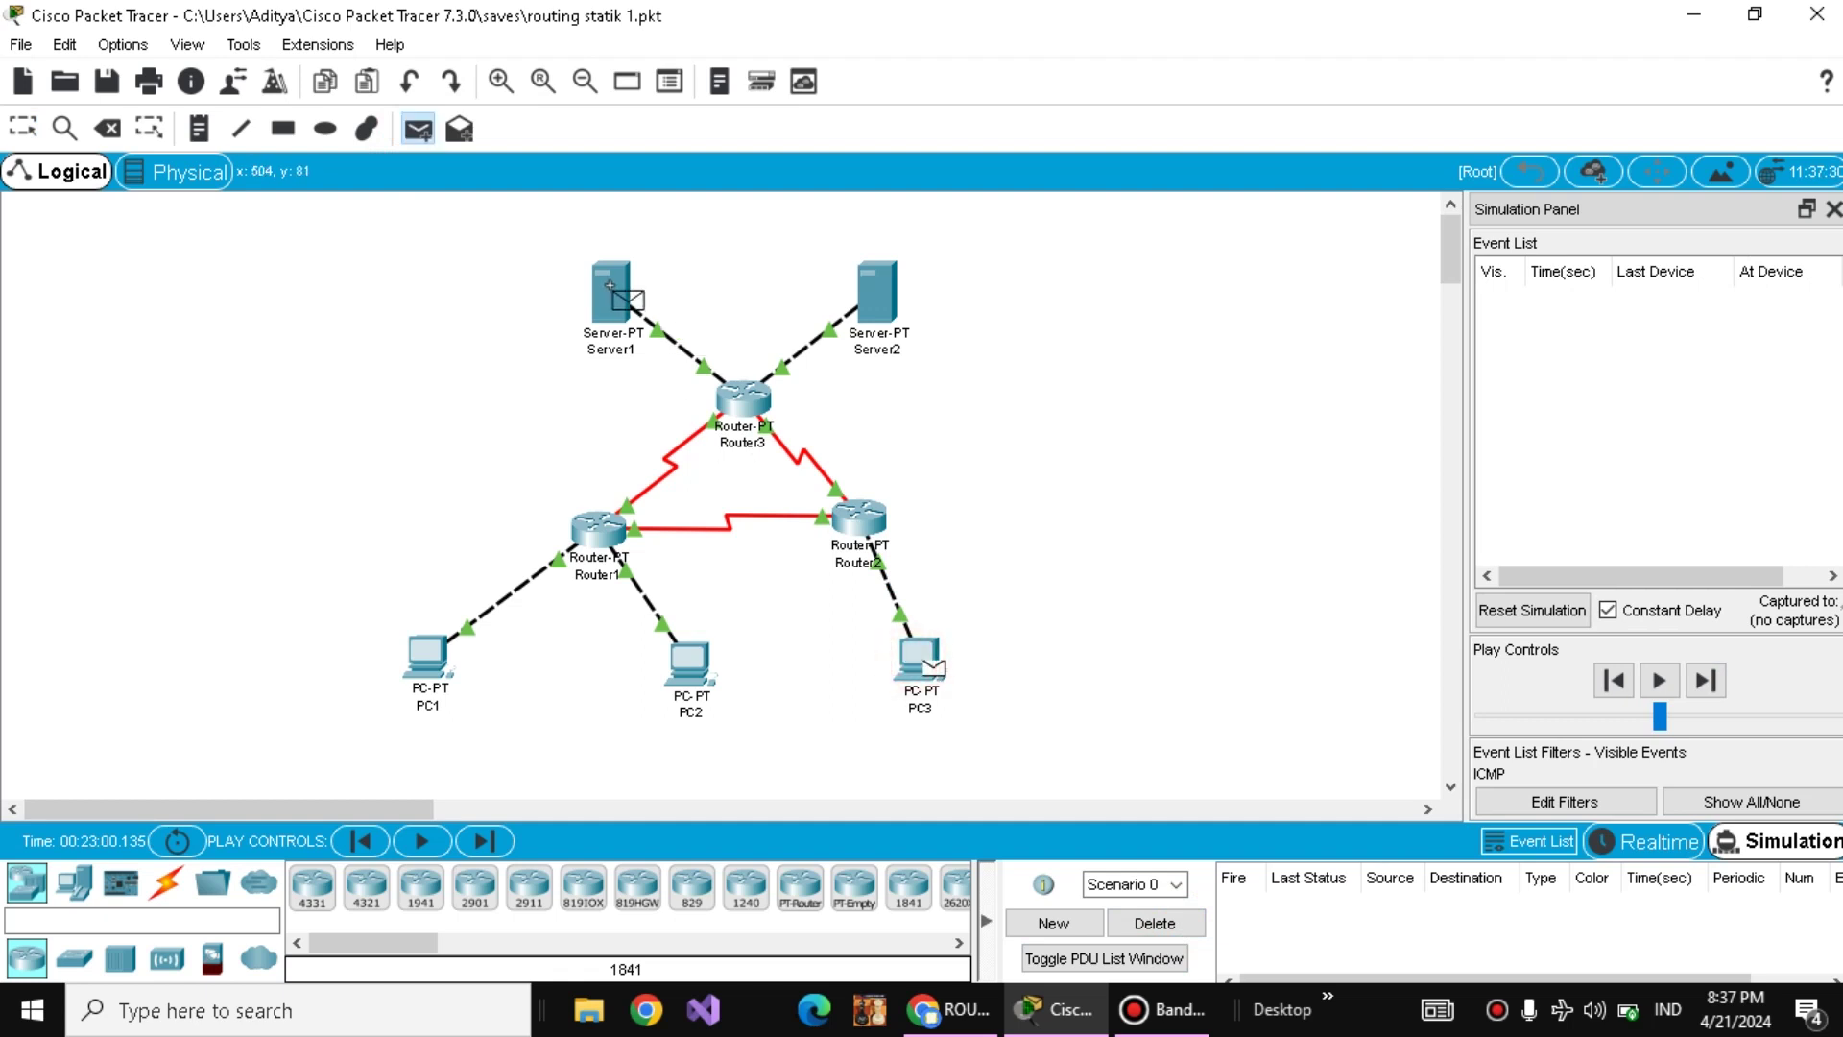
pyautogui.click(612, 295)
pyautogui.click(1543, 611)
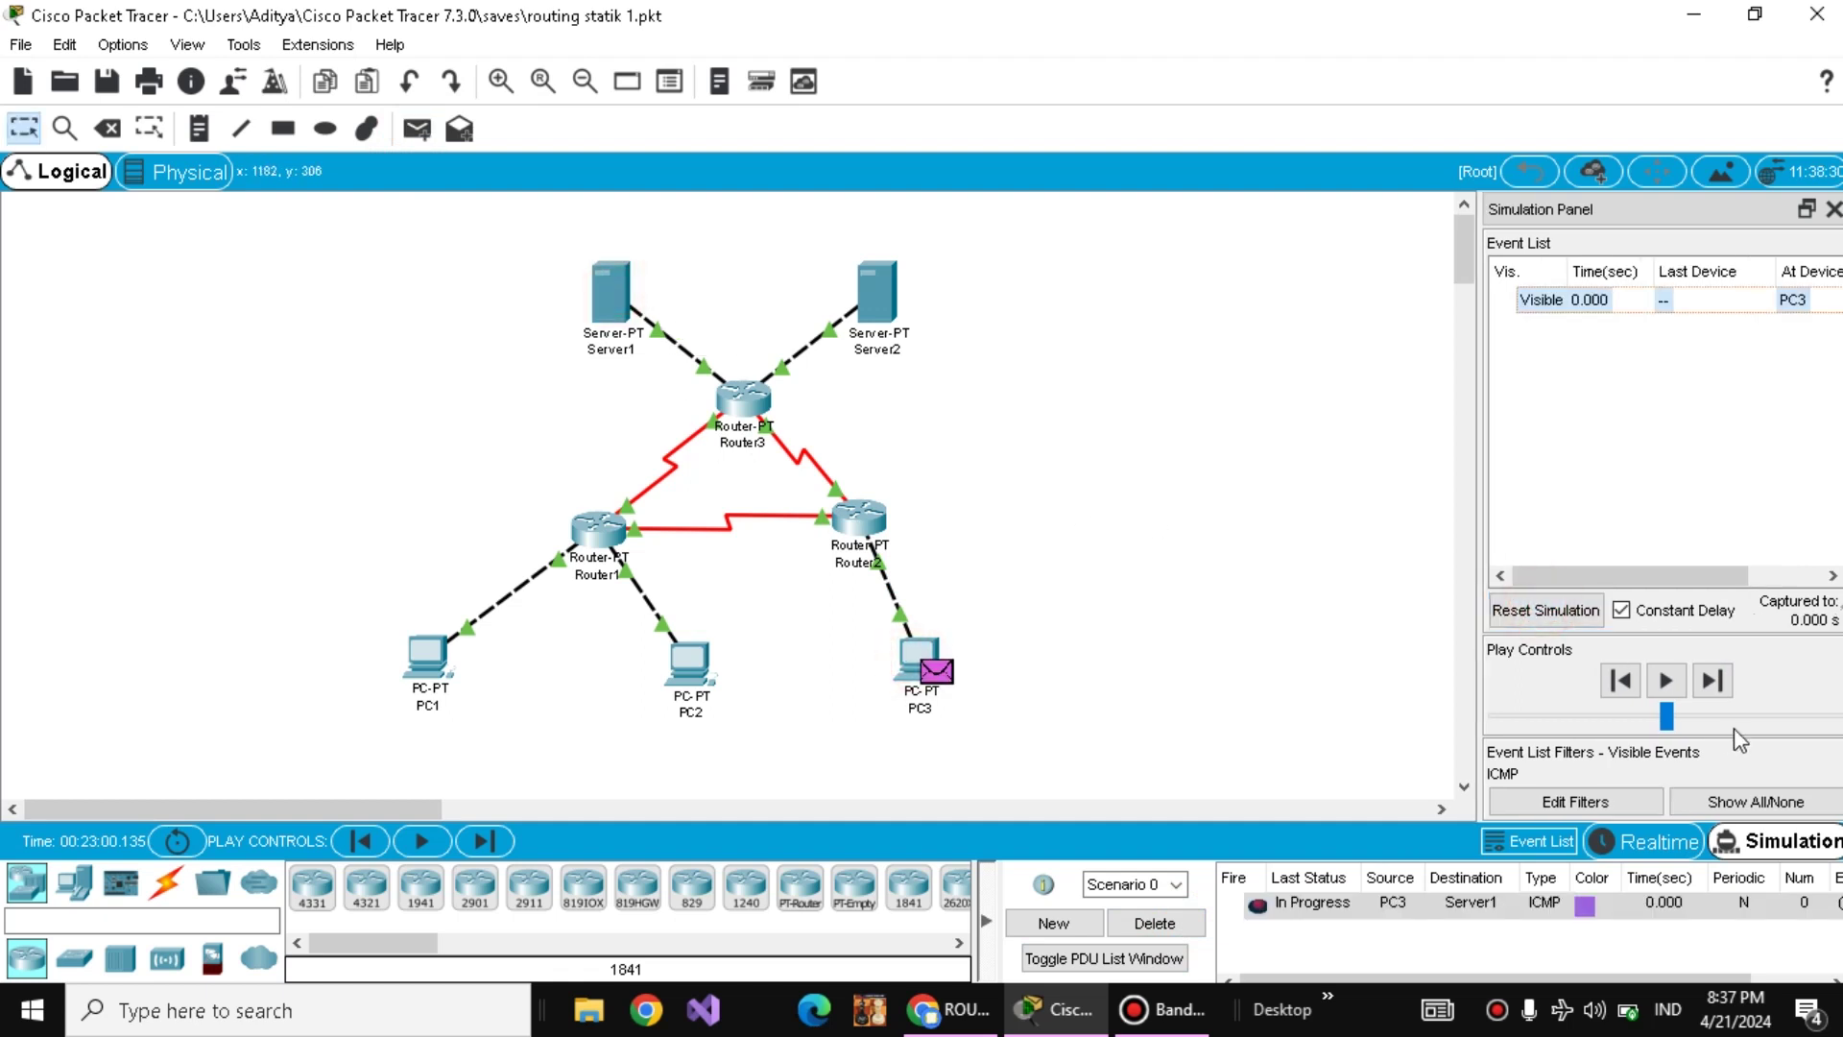
# - Step the PC3-to-Server1 PDU forward event by event until its reply heads back to PC3, and delete the scenario
pyautogui.click(1714, 682)
pyautogui.click(1717, 683)
pyautogui.click(1714, 682)
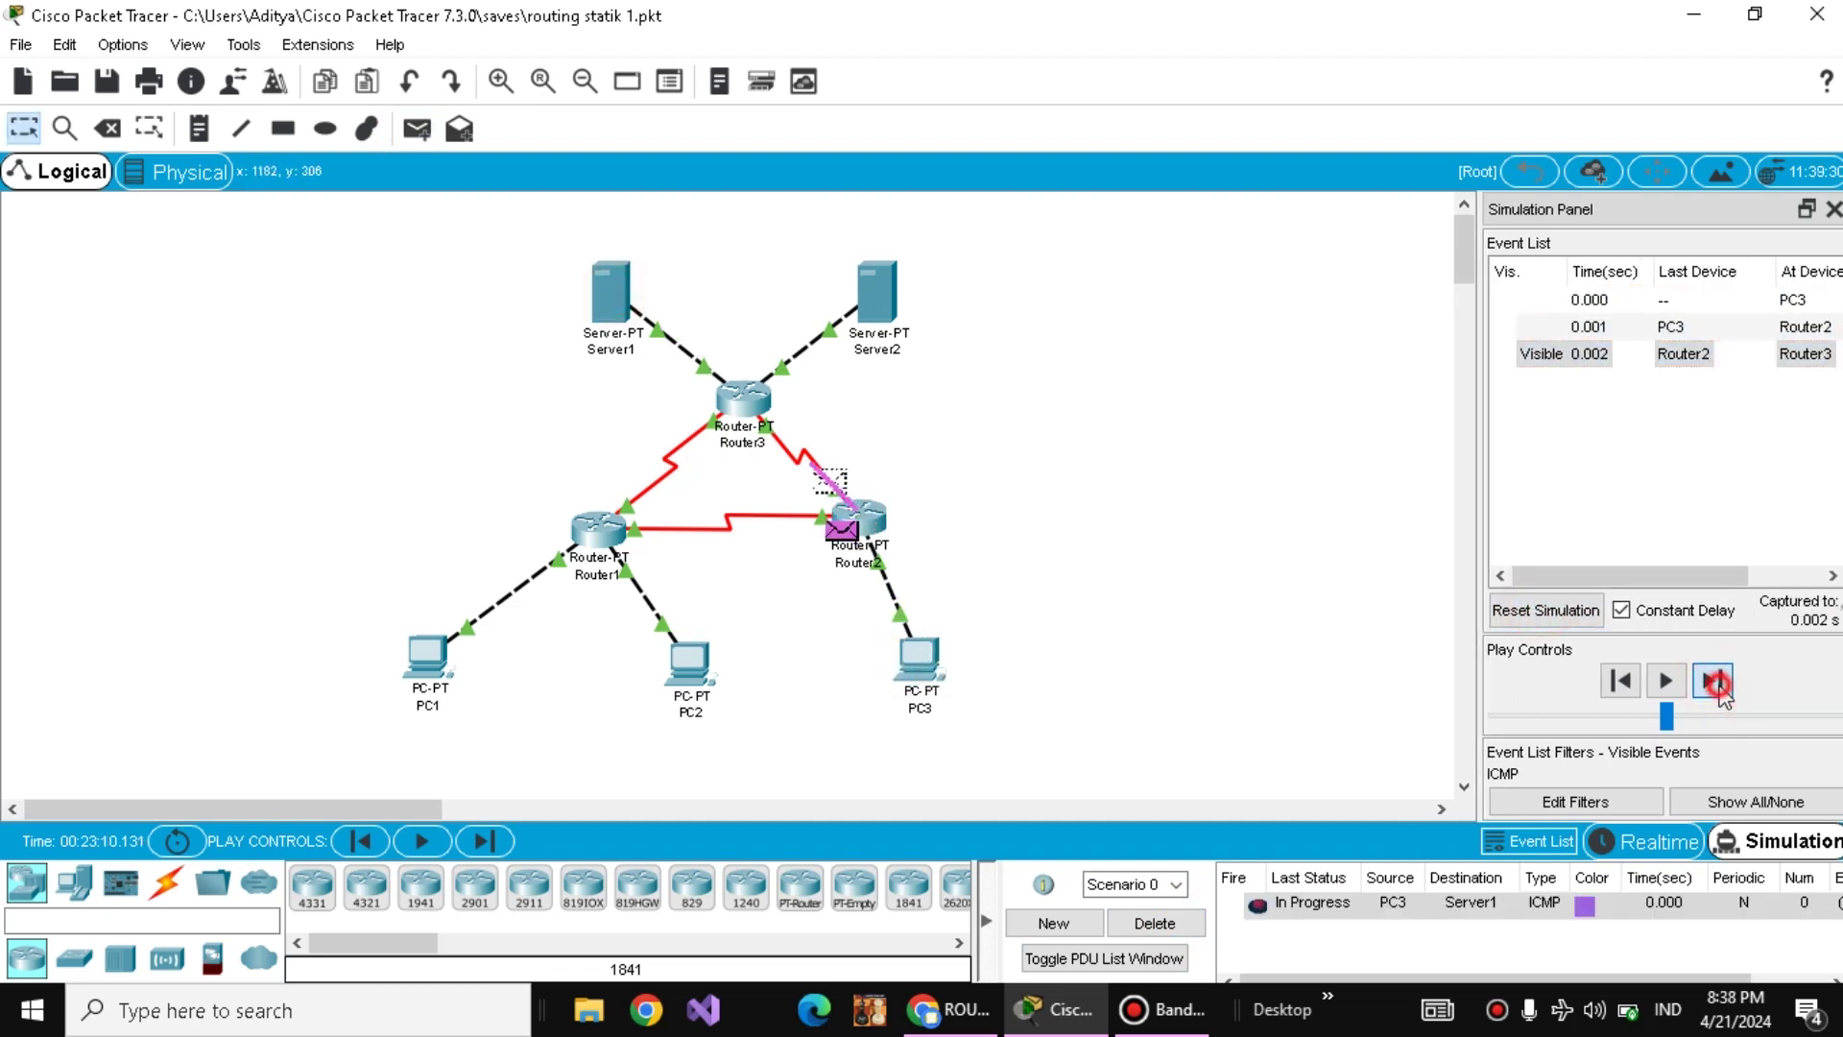
pyautogui.click(1715, 683)
pyautogui.click(1715, 681)
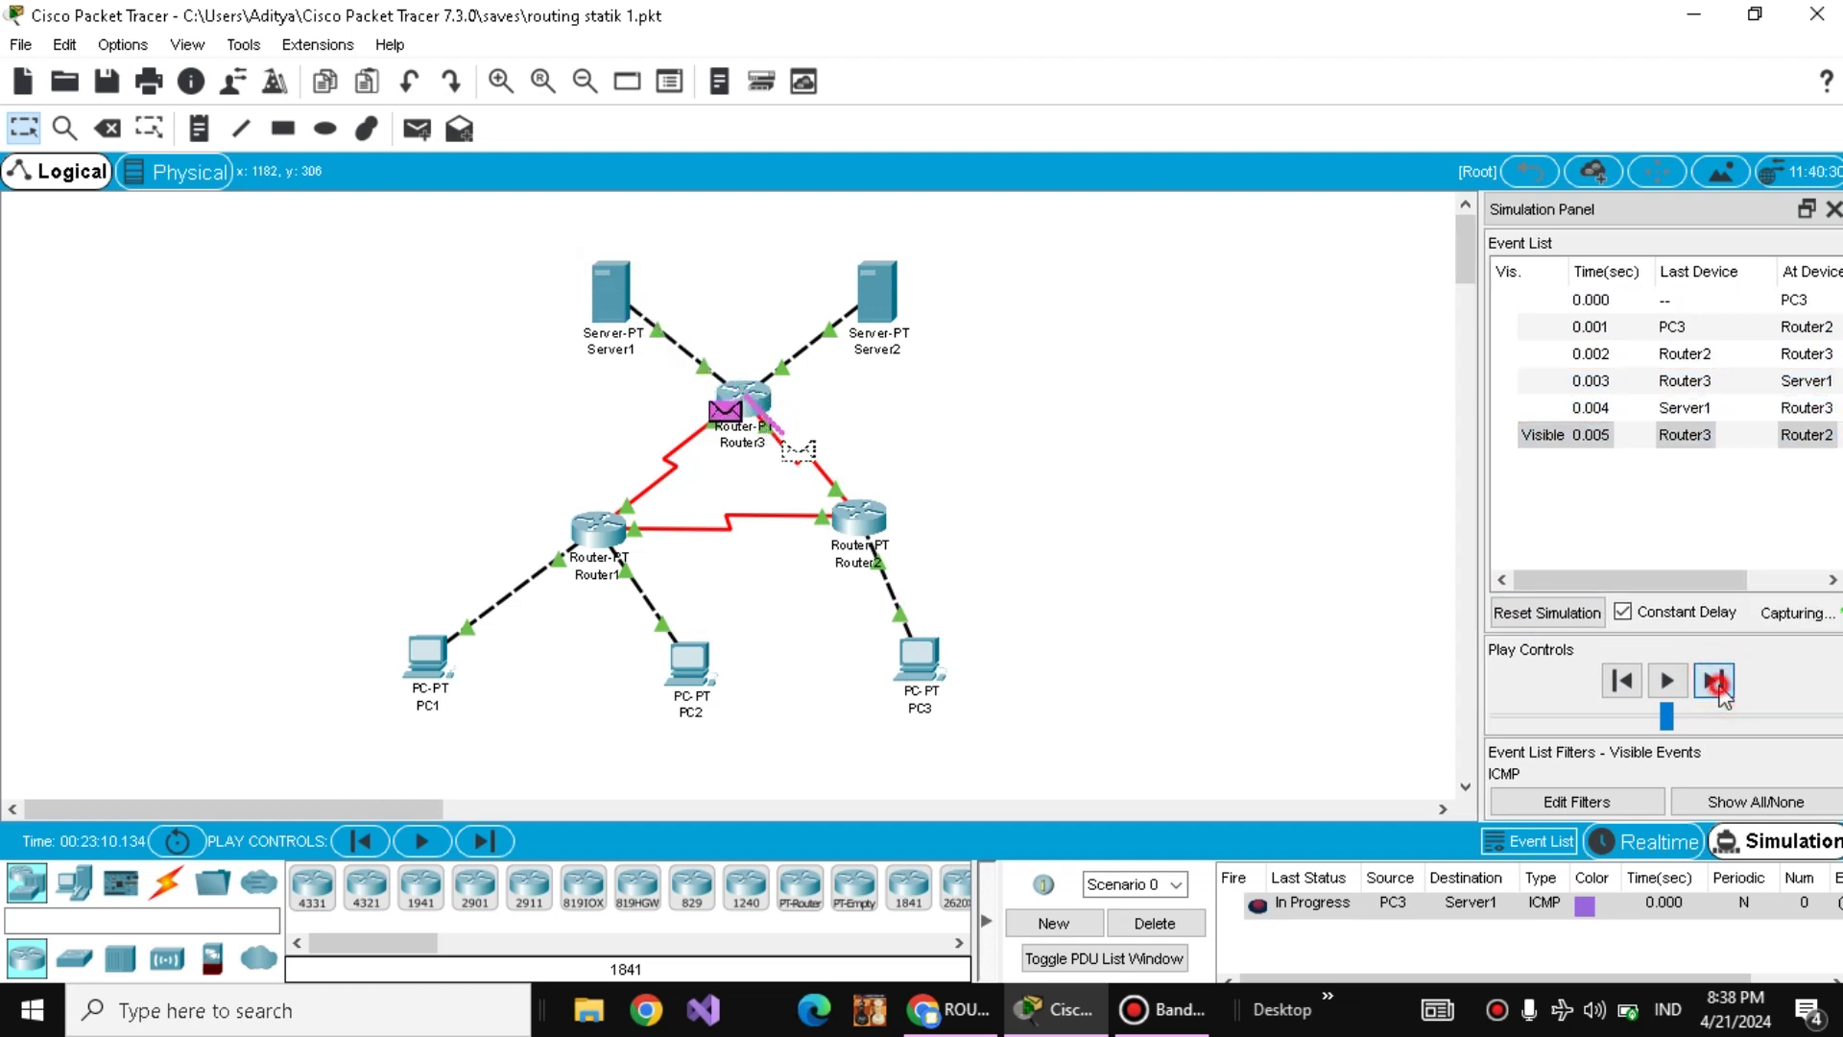
pyautogui.click(1715, 681)
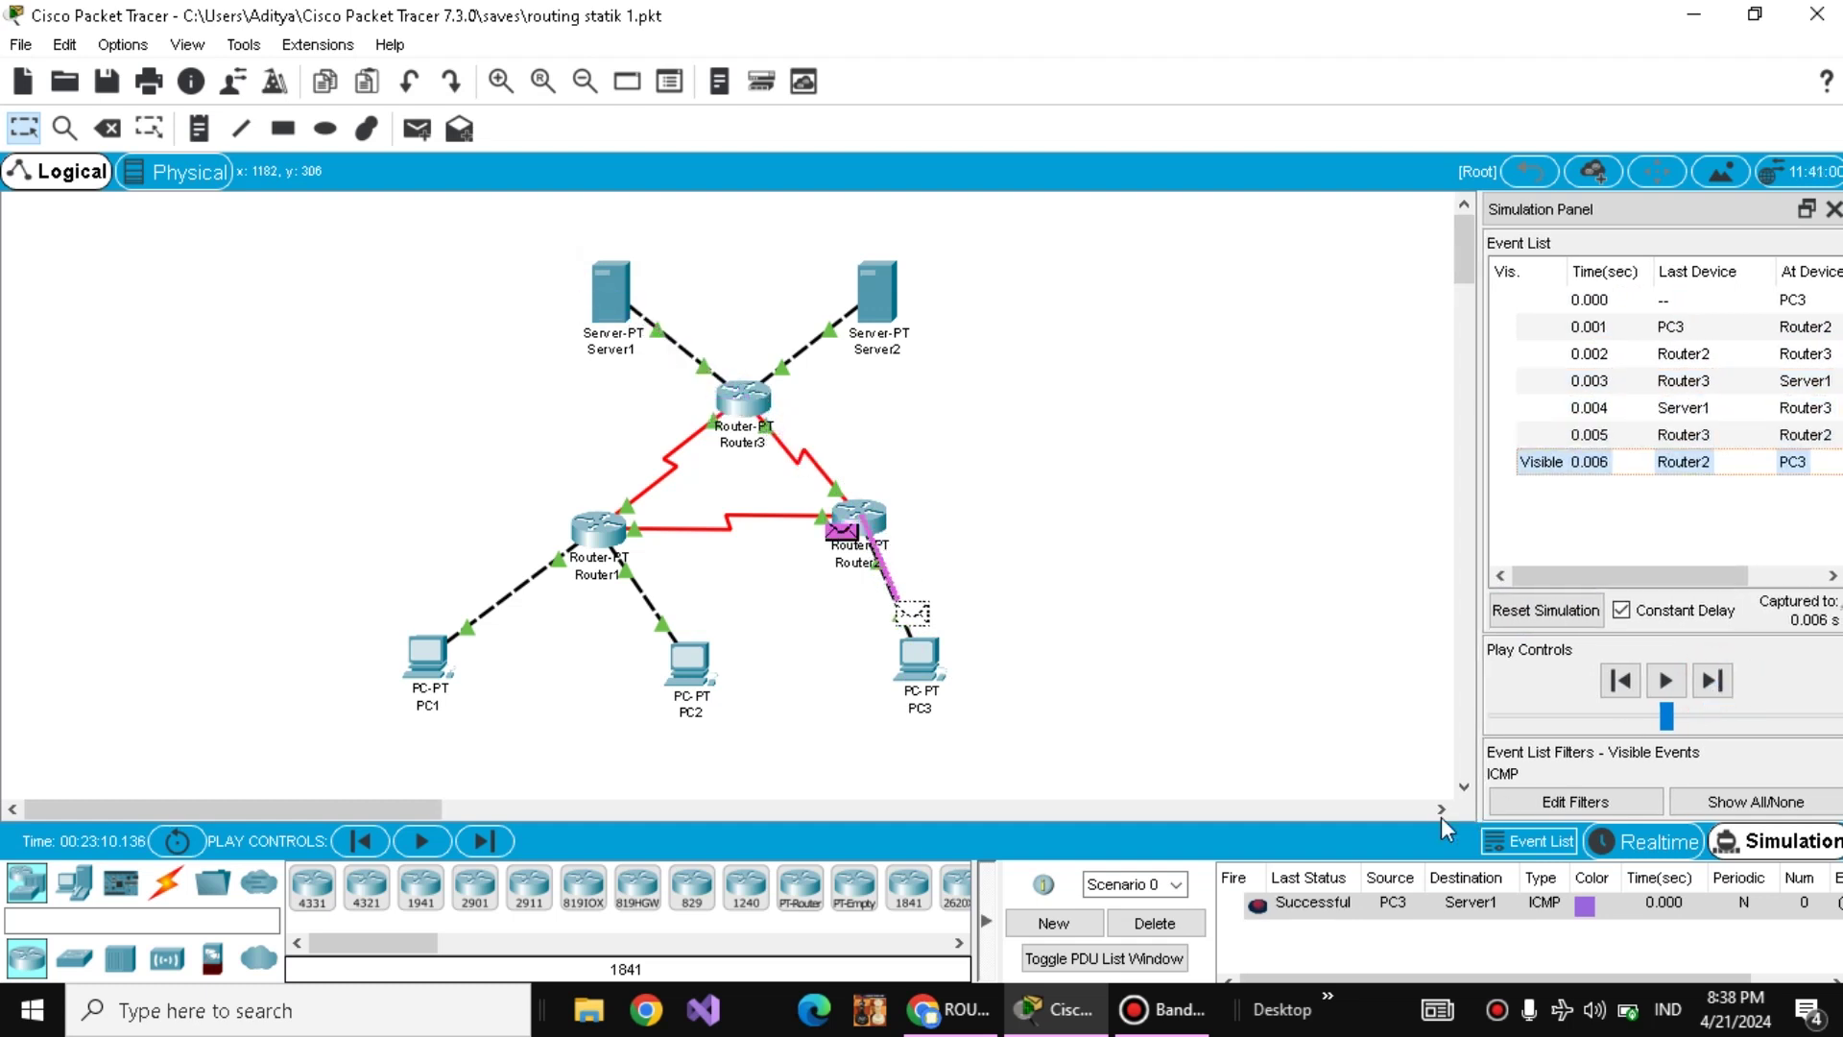
pyautogui.click(1154, 922)
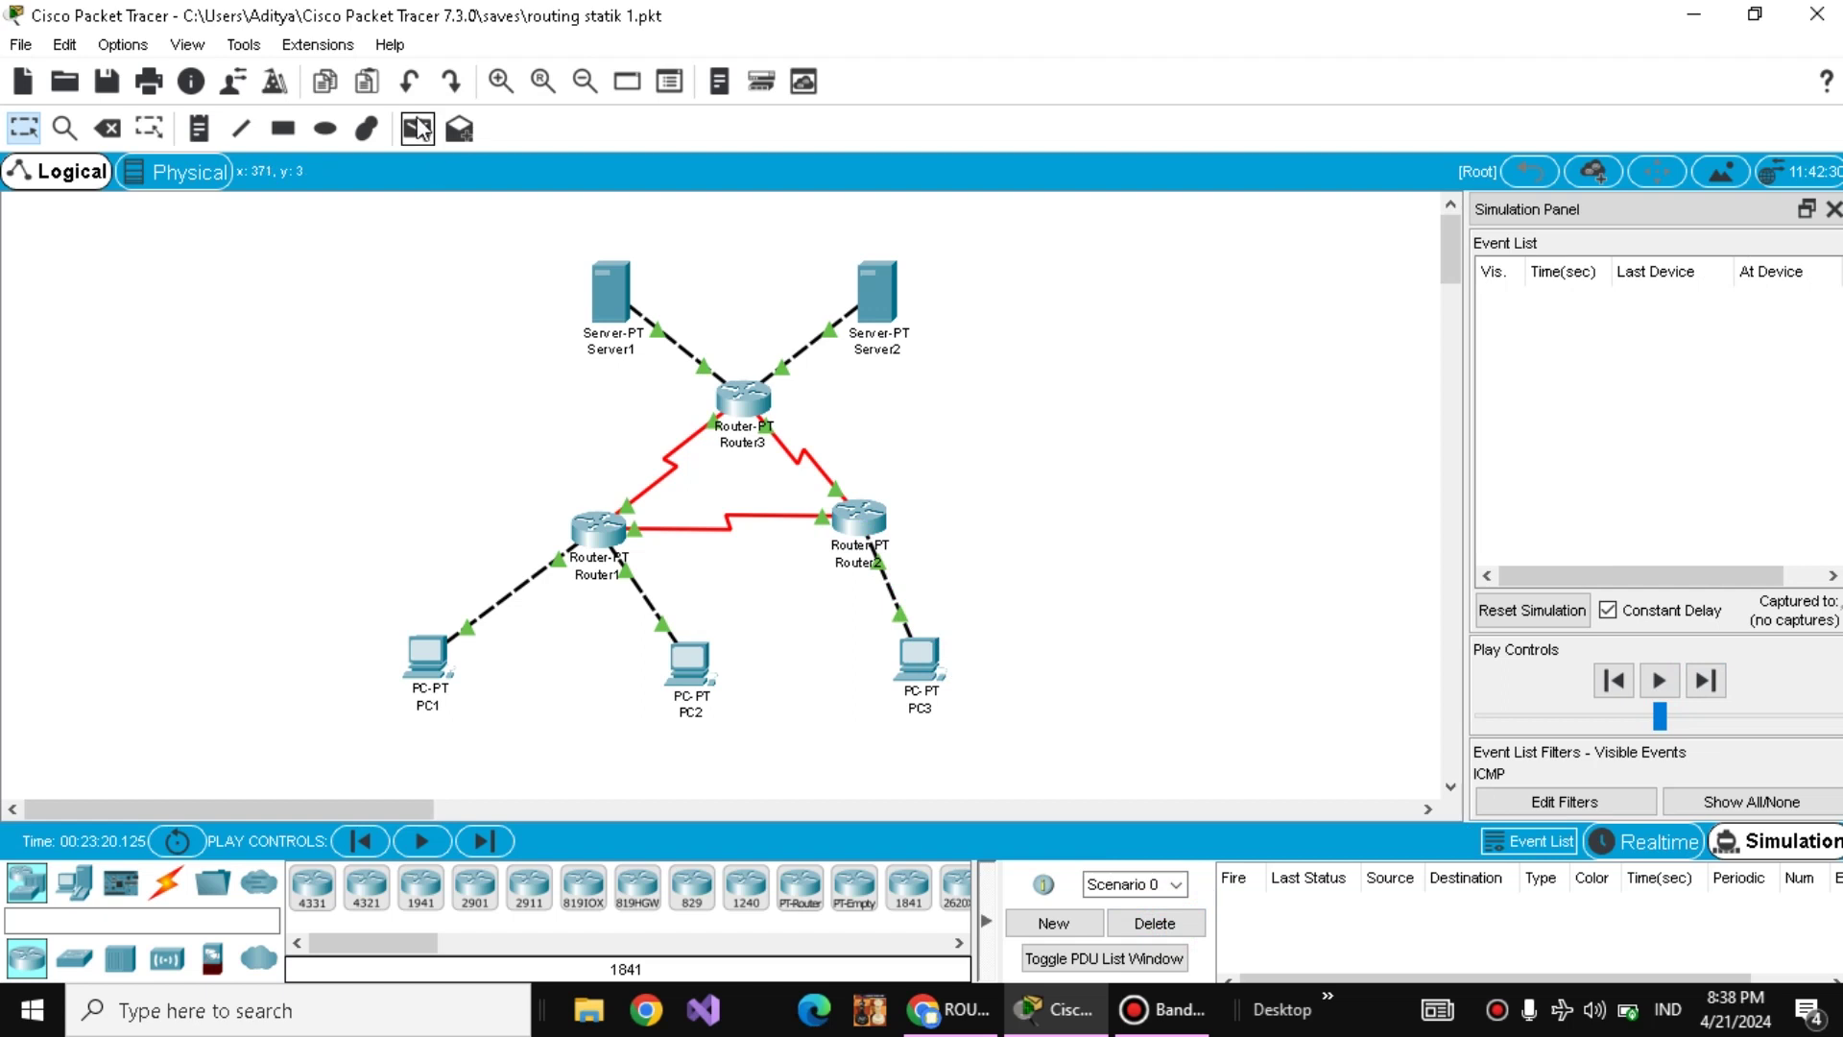
# - Add a simple PDU from PC3 to Server2 and reset the simulation
pyautogui.click(417, 129)
pyautogui.click(922, 652)
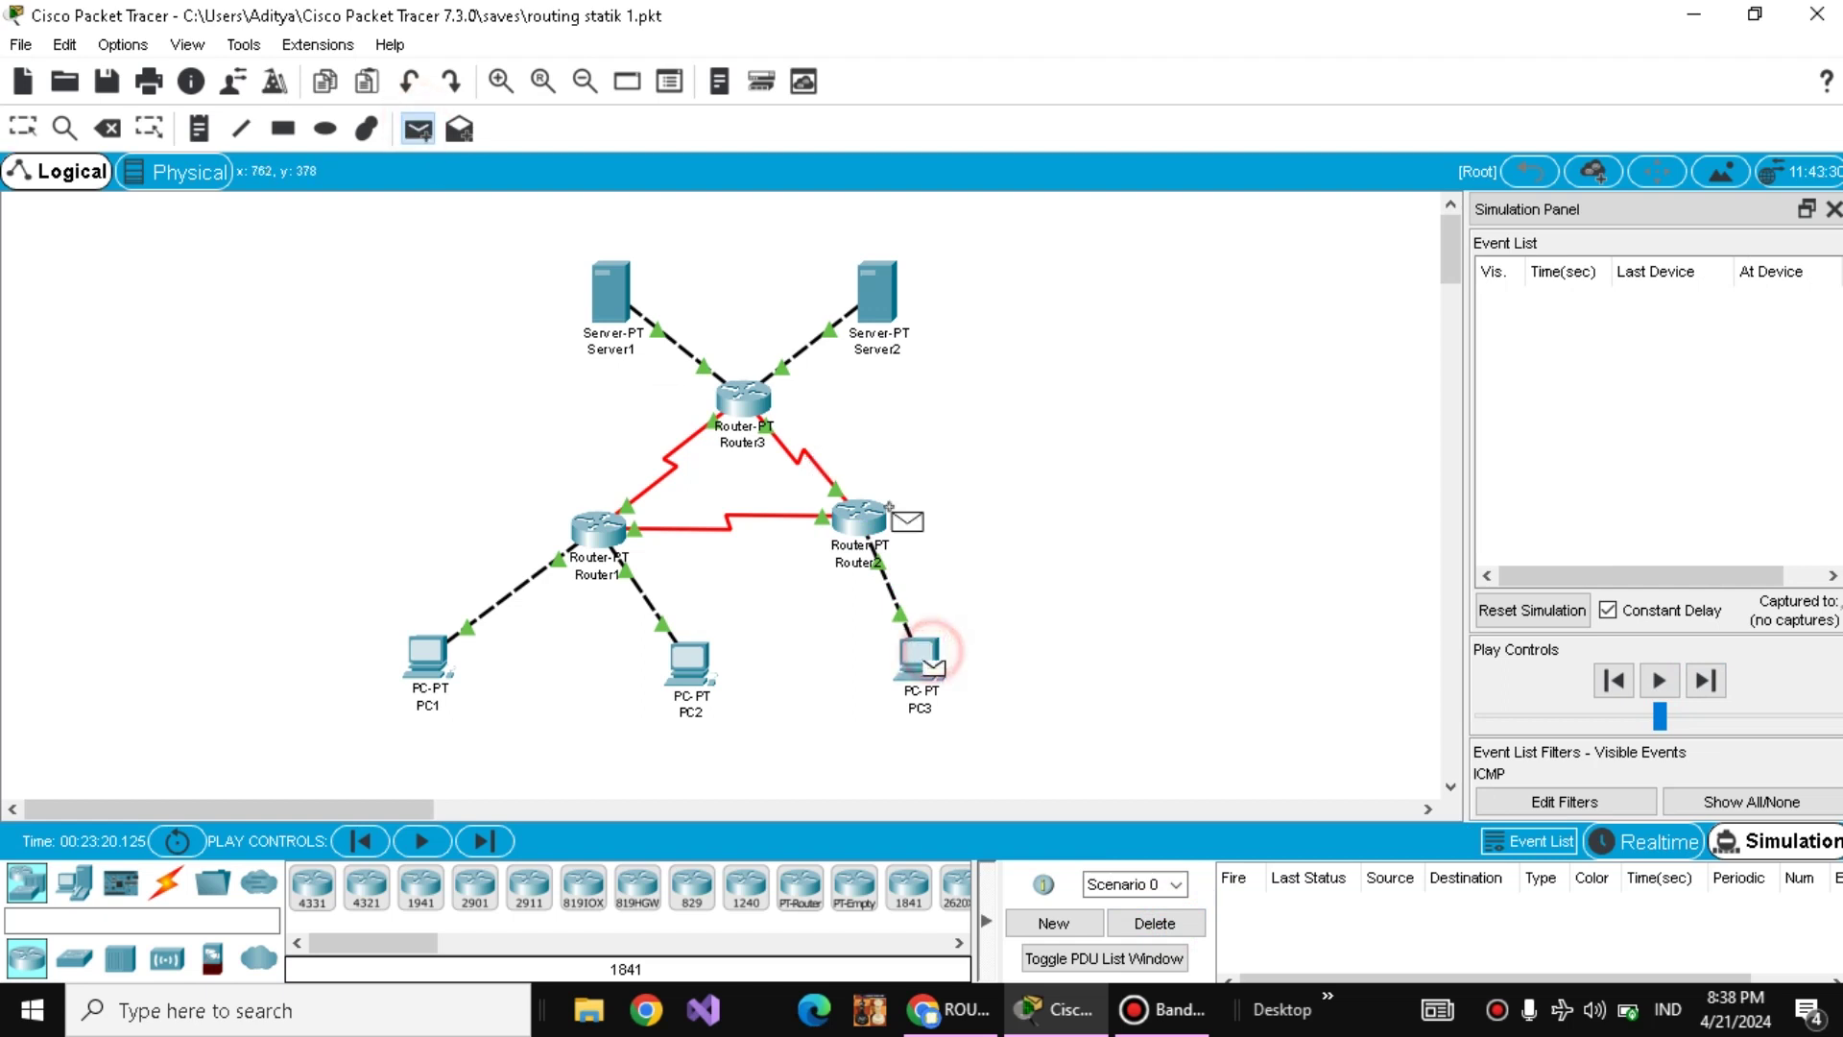
pyautogui.click(877, 292)
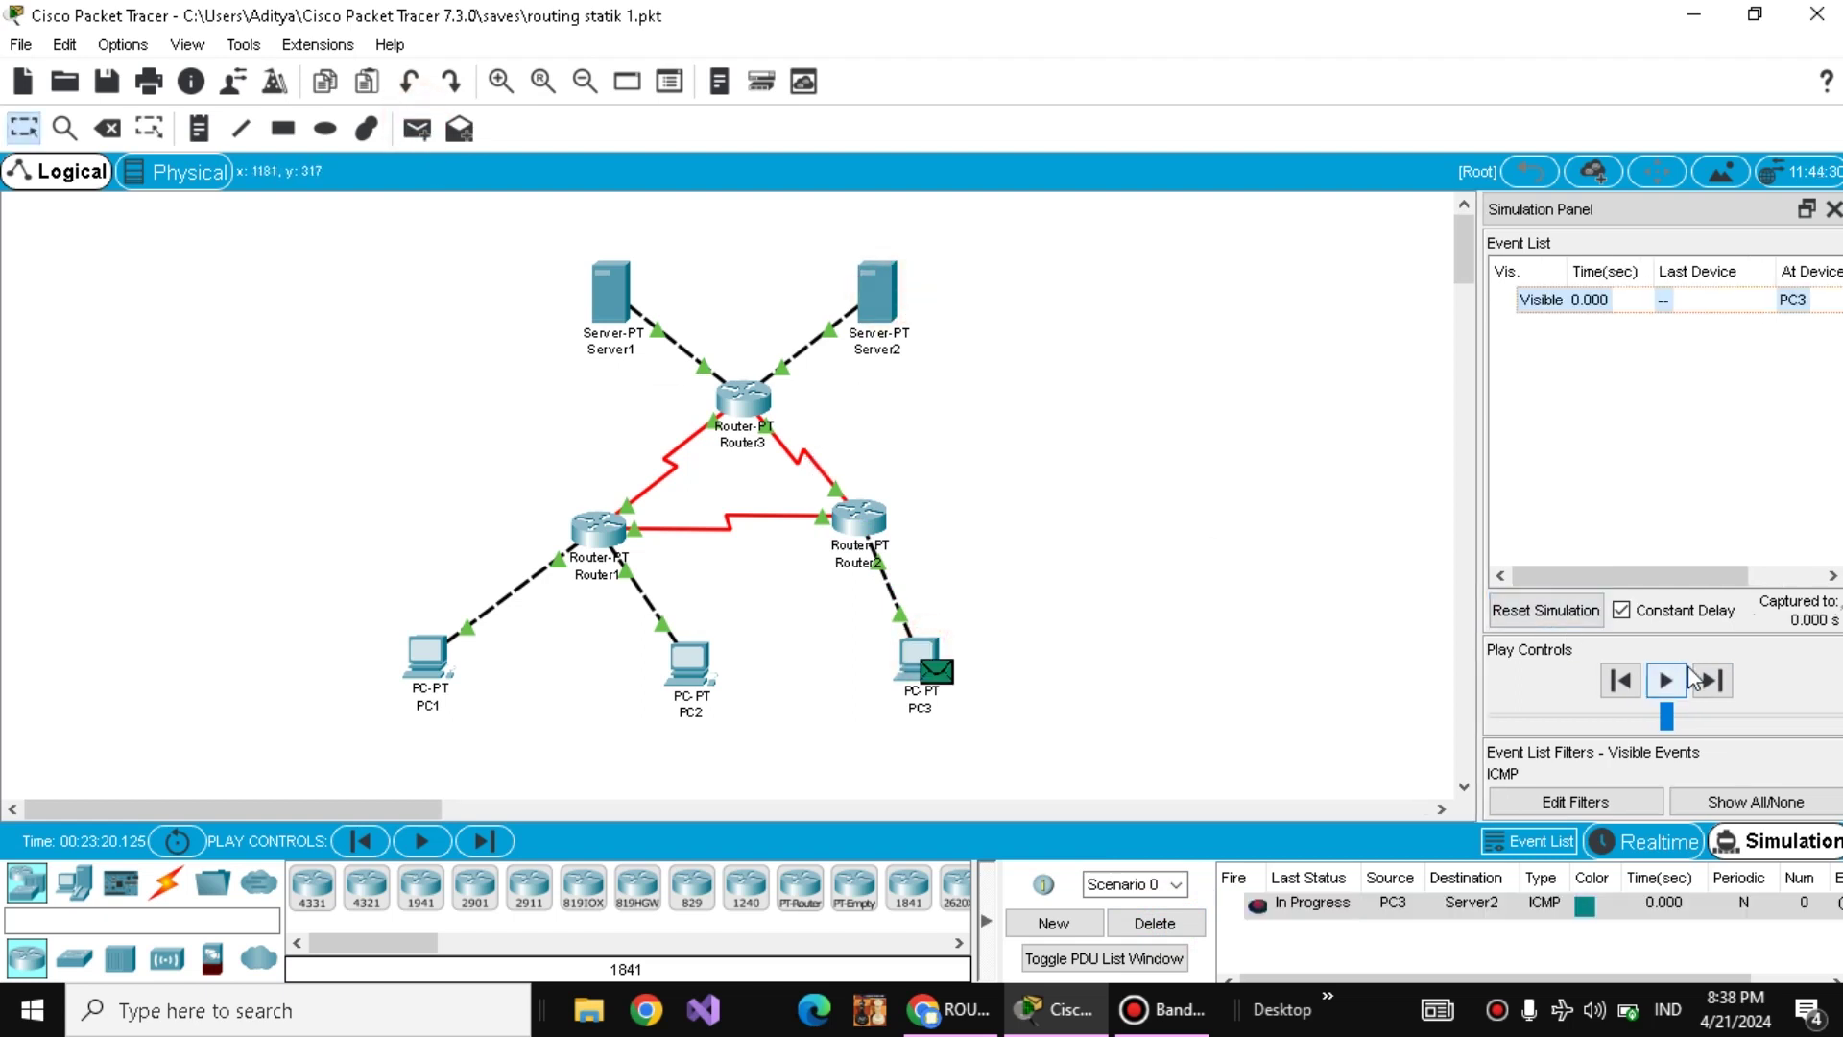
pyautogui.click(1565, 611)
# - Step the PC3-to-Server2 PDU forward through Router2 and Router3 and back toward PC3, and delete the scenario
pyautogui.click(1712, 680)
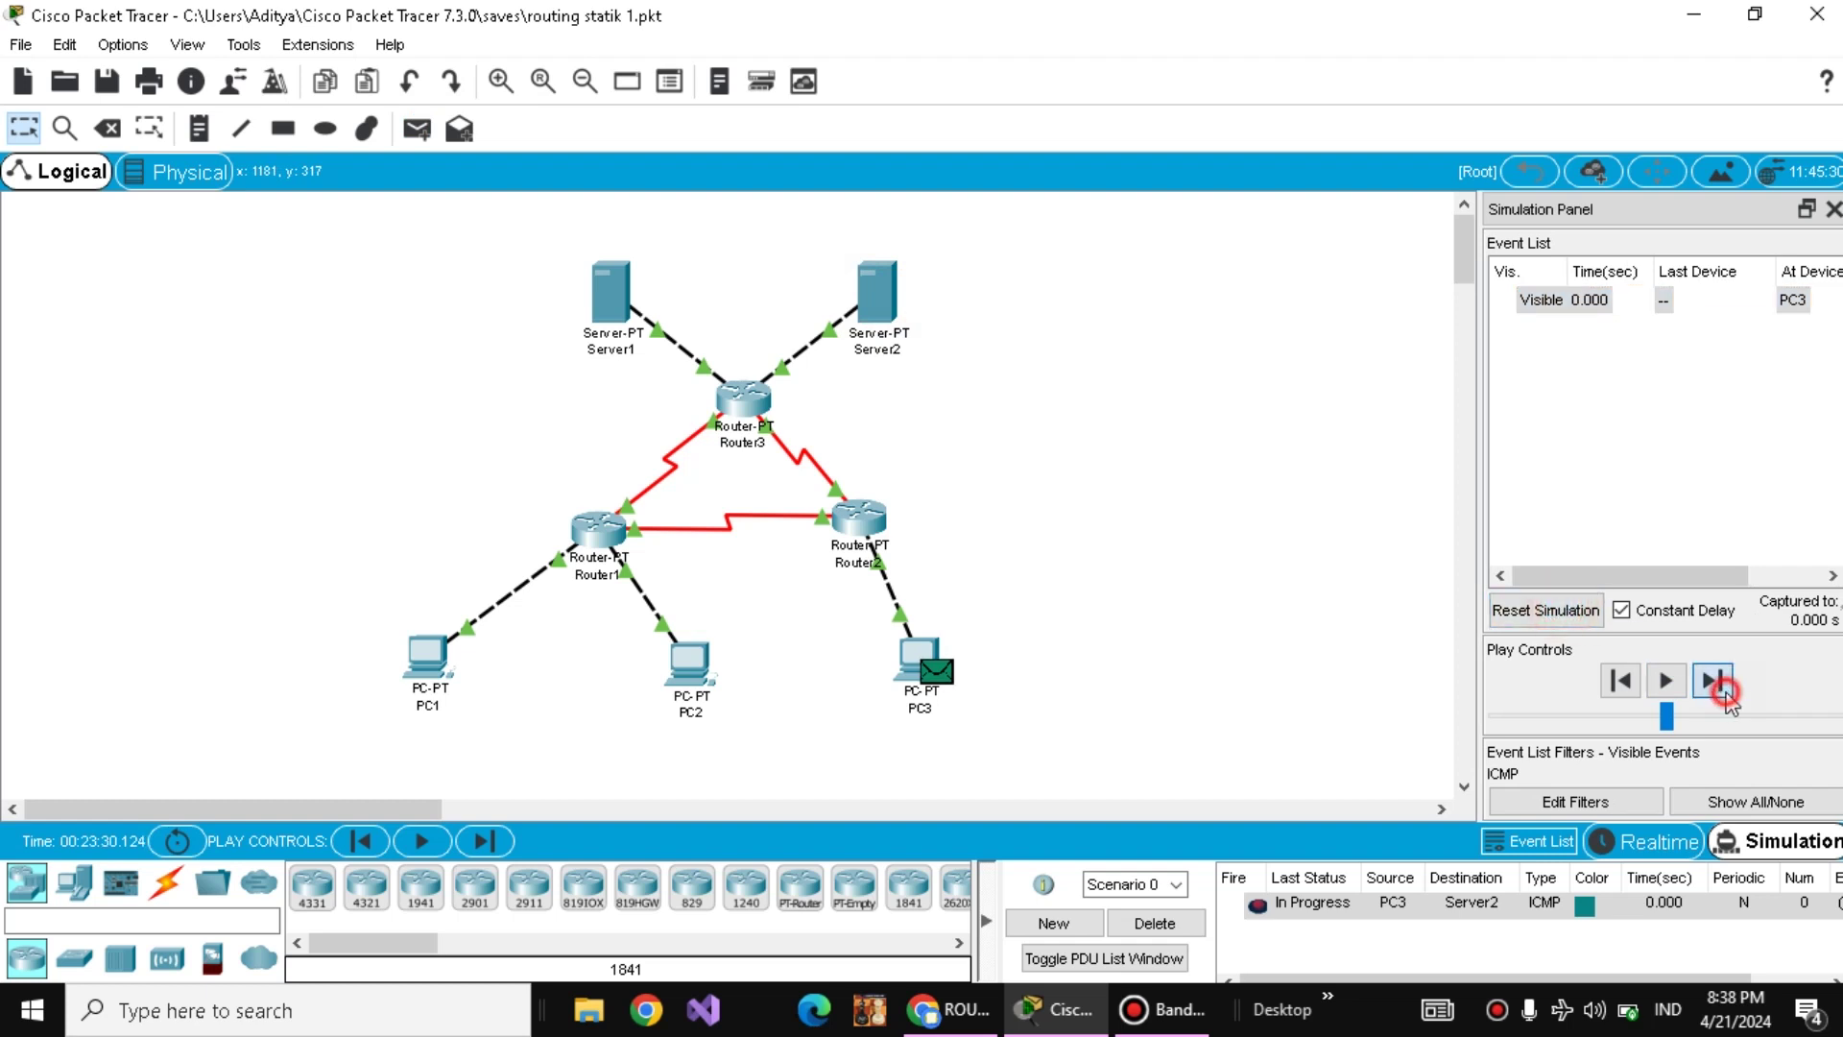
pyautogui.click(1713, 680)
pyautogui.click(1713, 681)
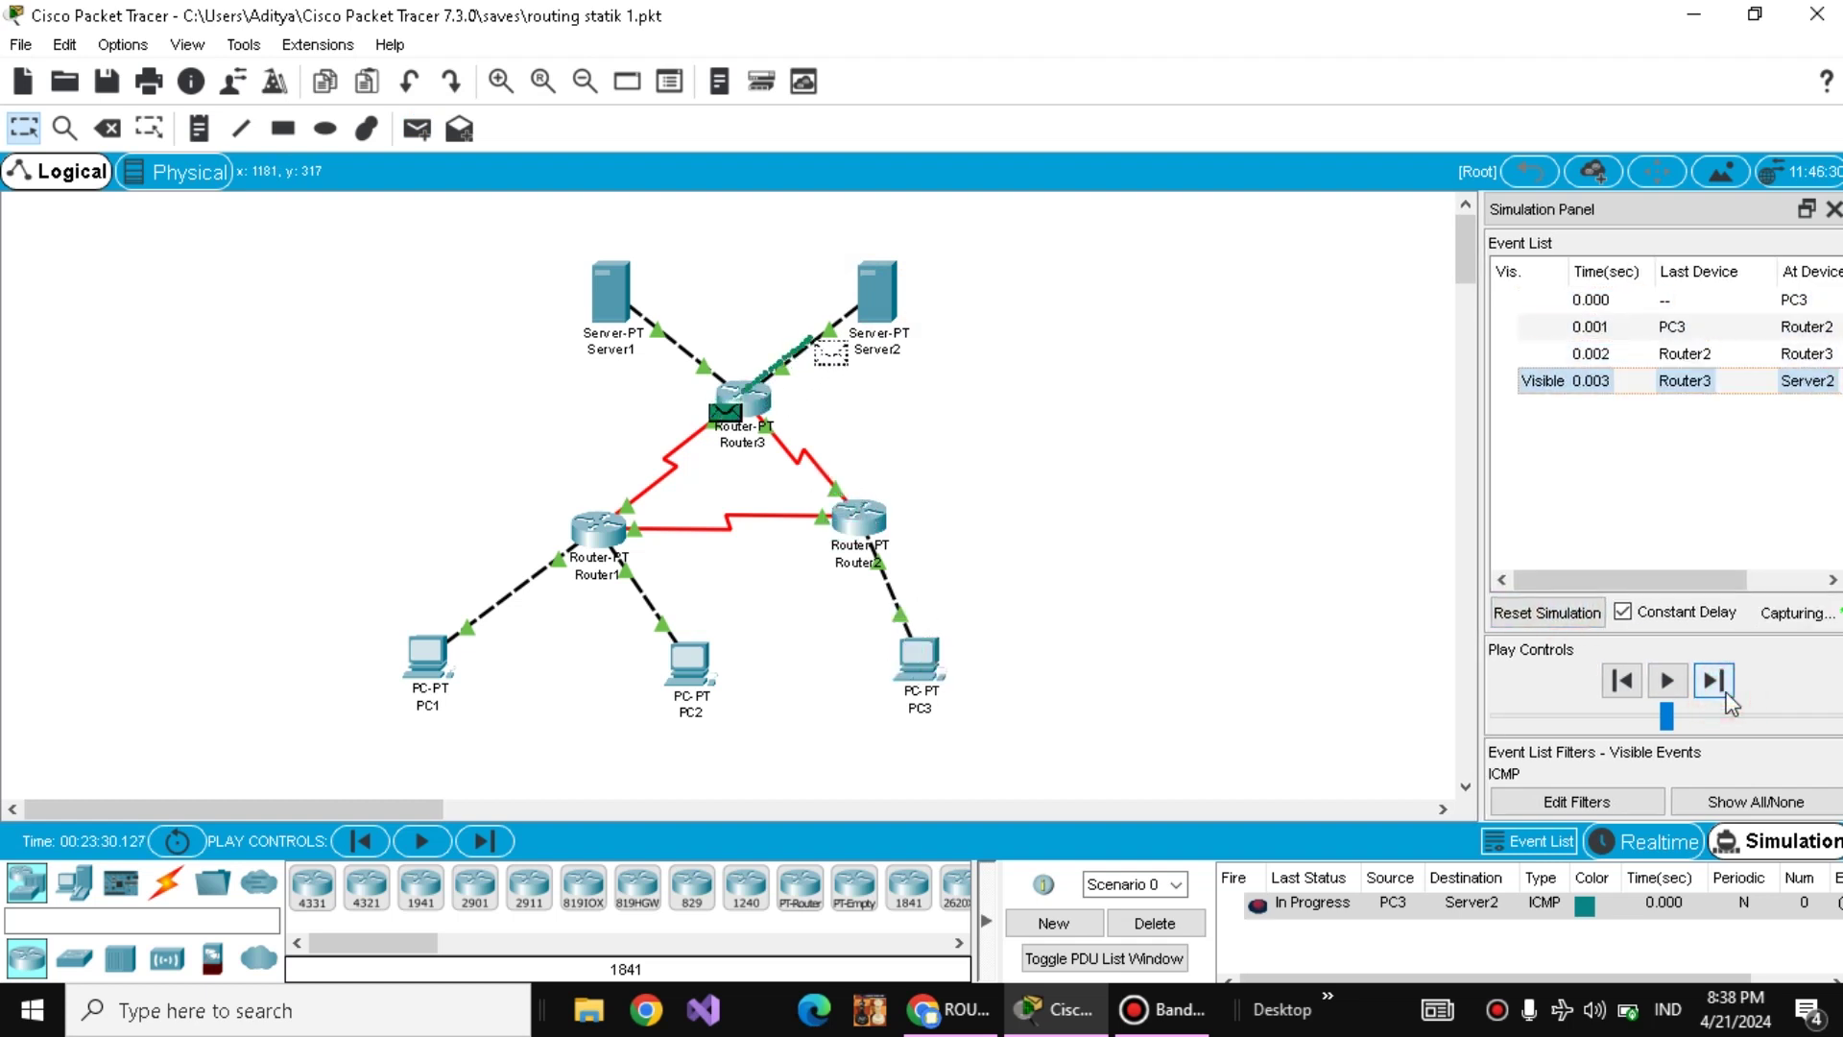
pyautogui.click(1725, 693)
pyautogui.click(1725, 693)
pyautogui.click(1726, 693)
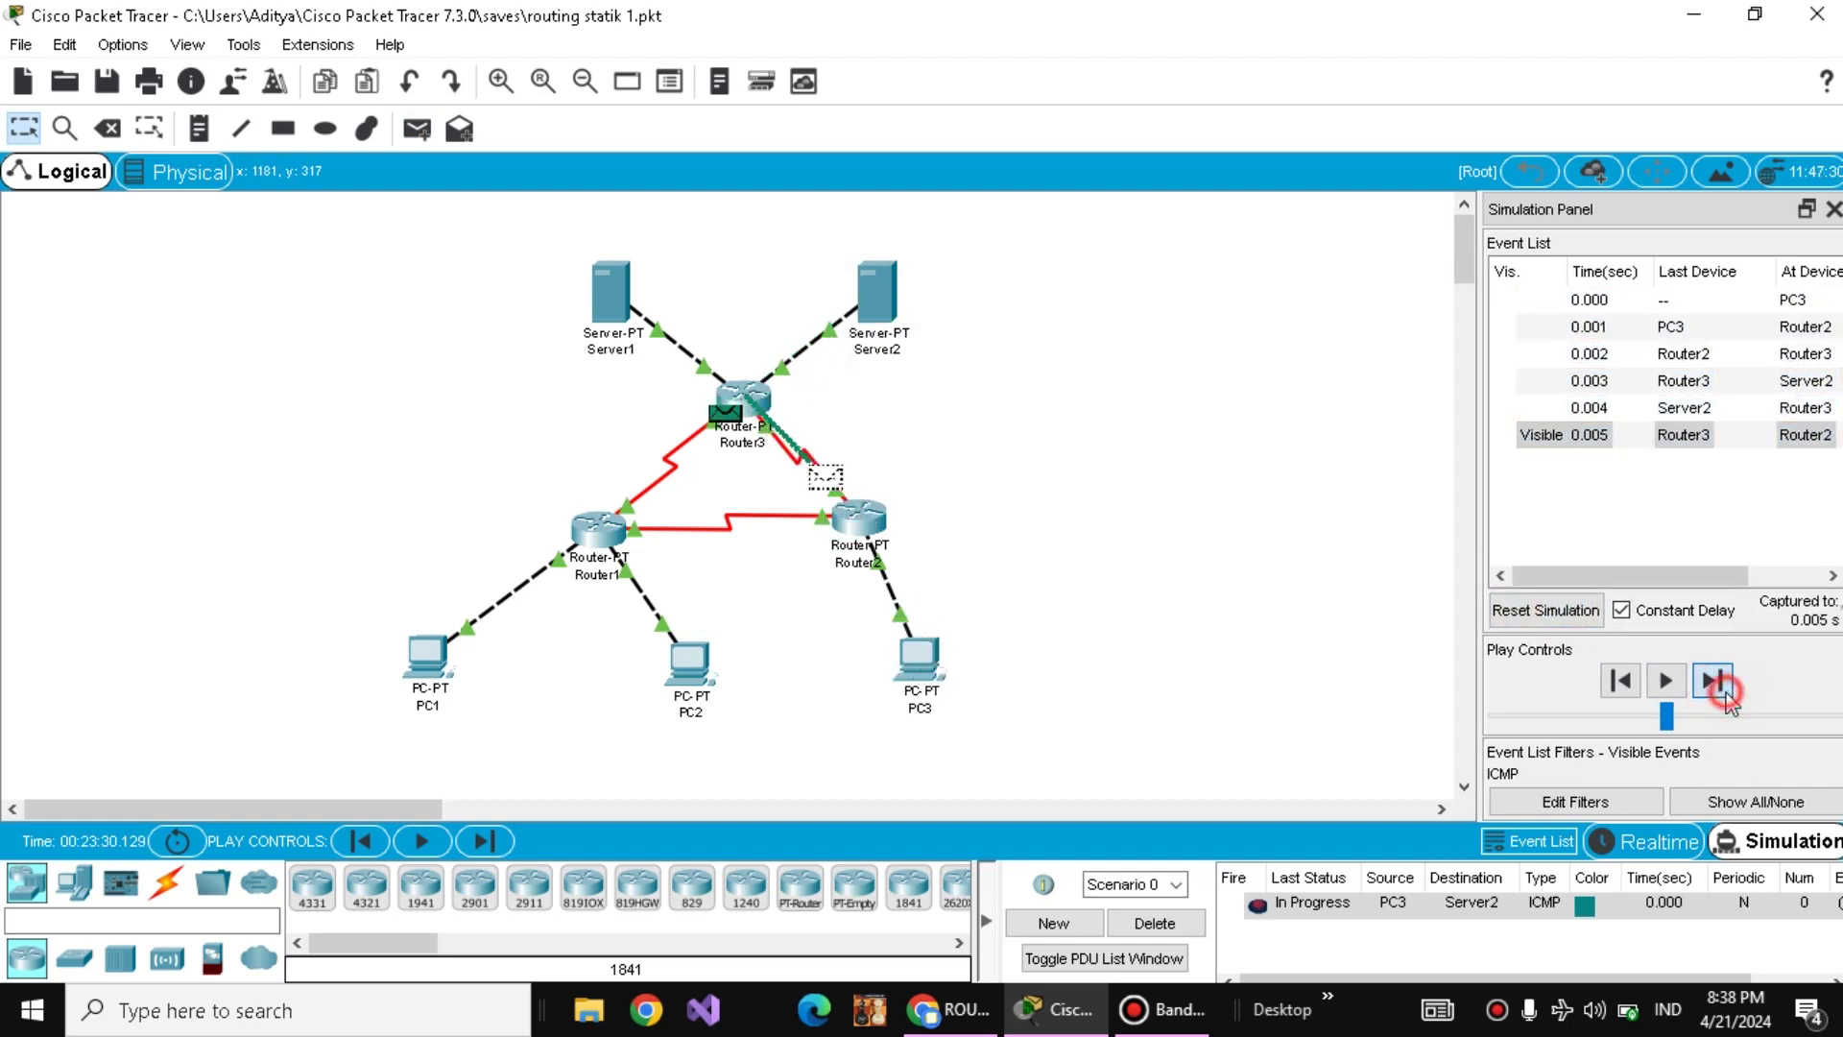
pyautogui.click(1184, 923)
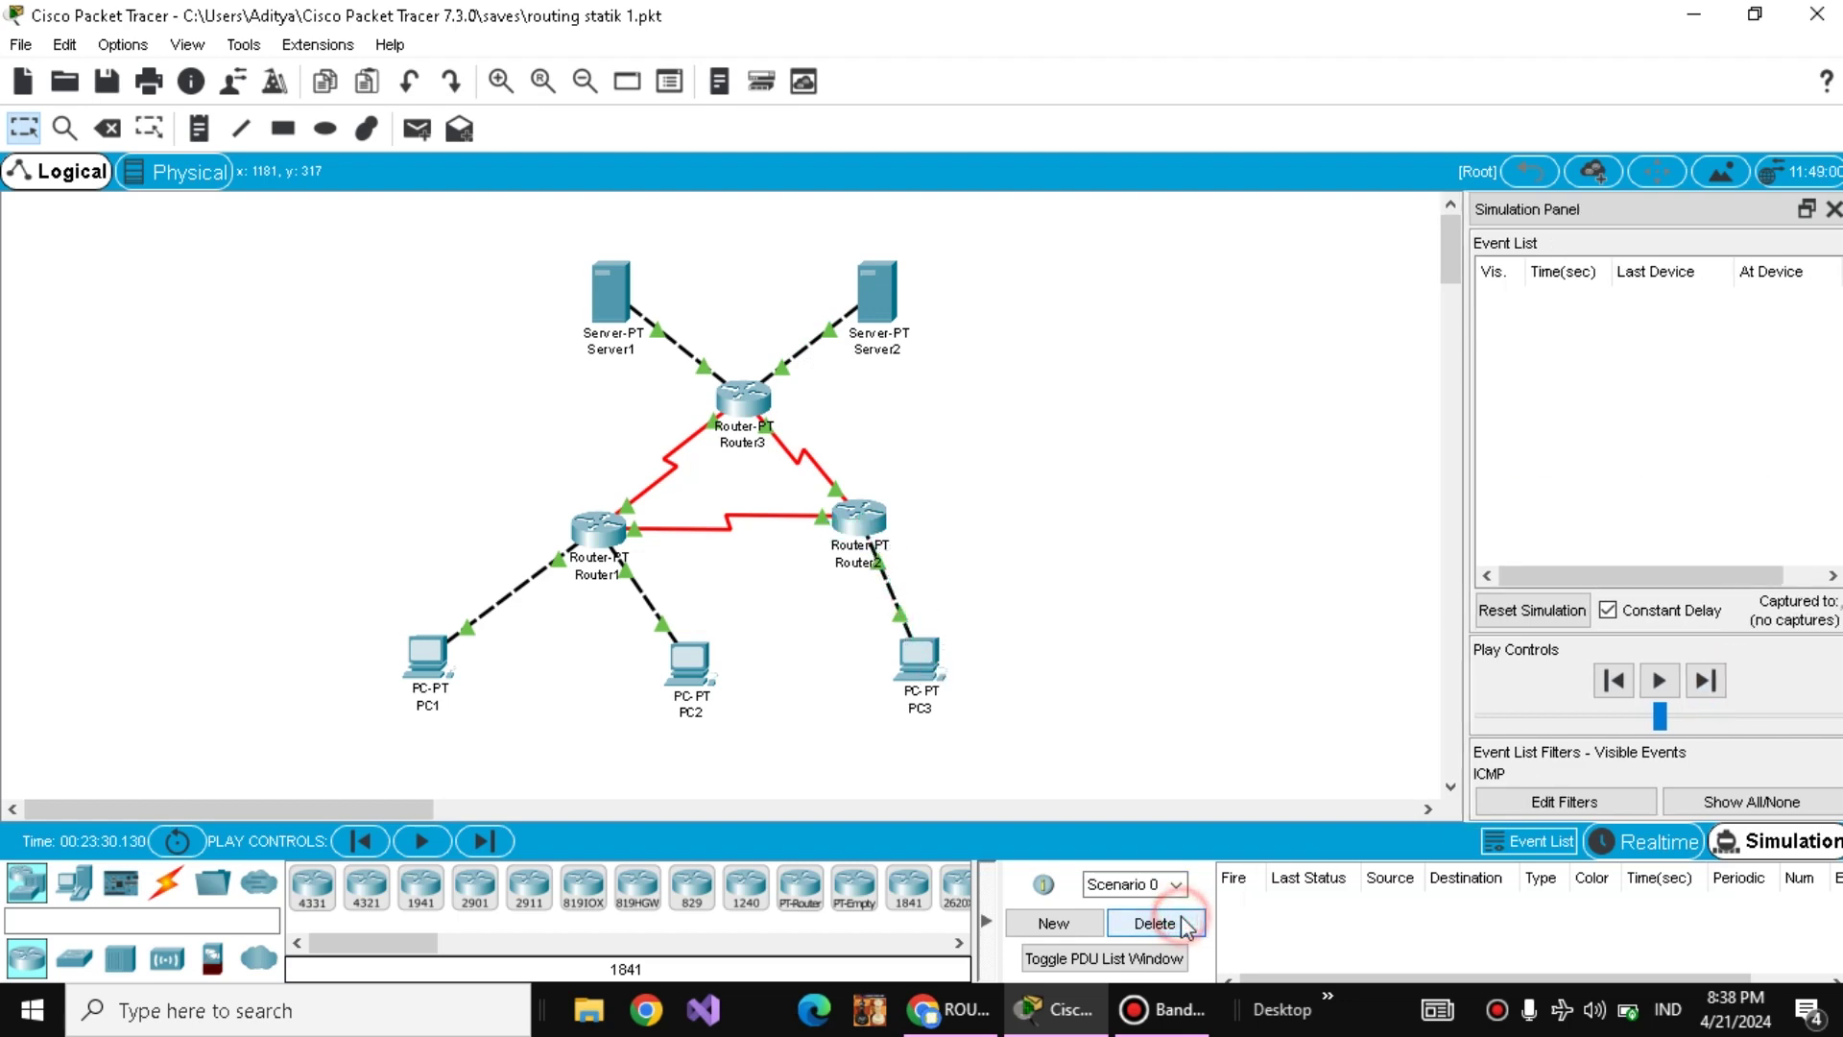
# - Check the remaining simple PDU scenarios under point 7 of the tutorial in Chrome and return to Packet Tracer
pyautogui.click(949, 1009)
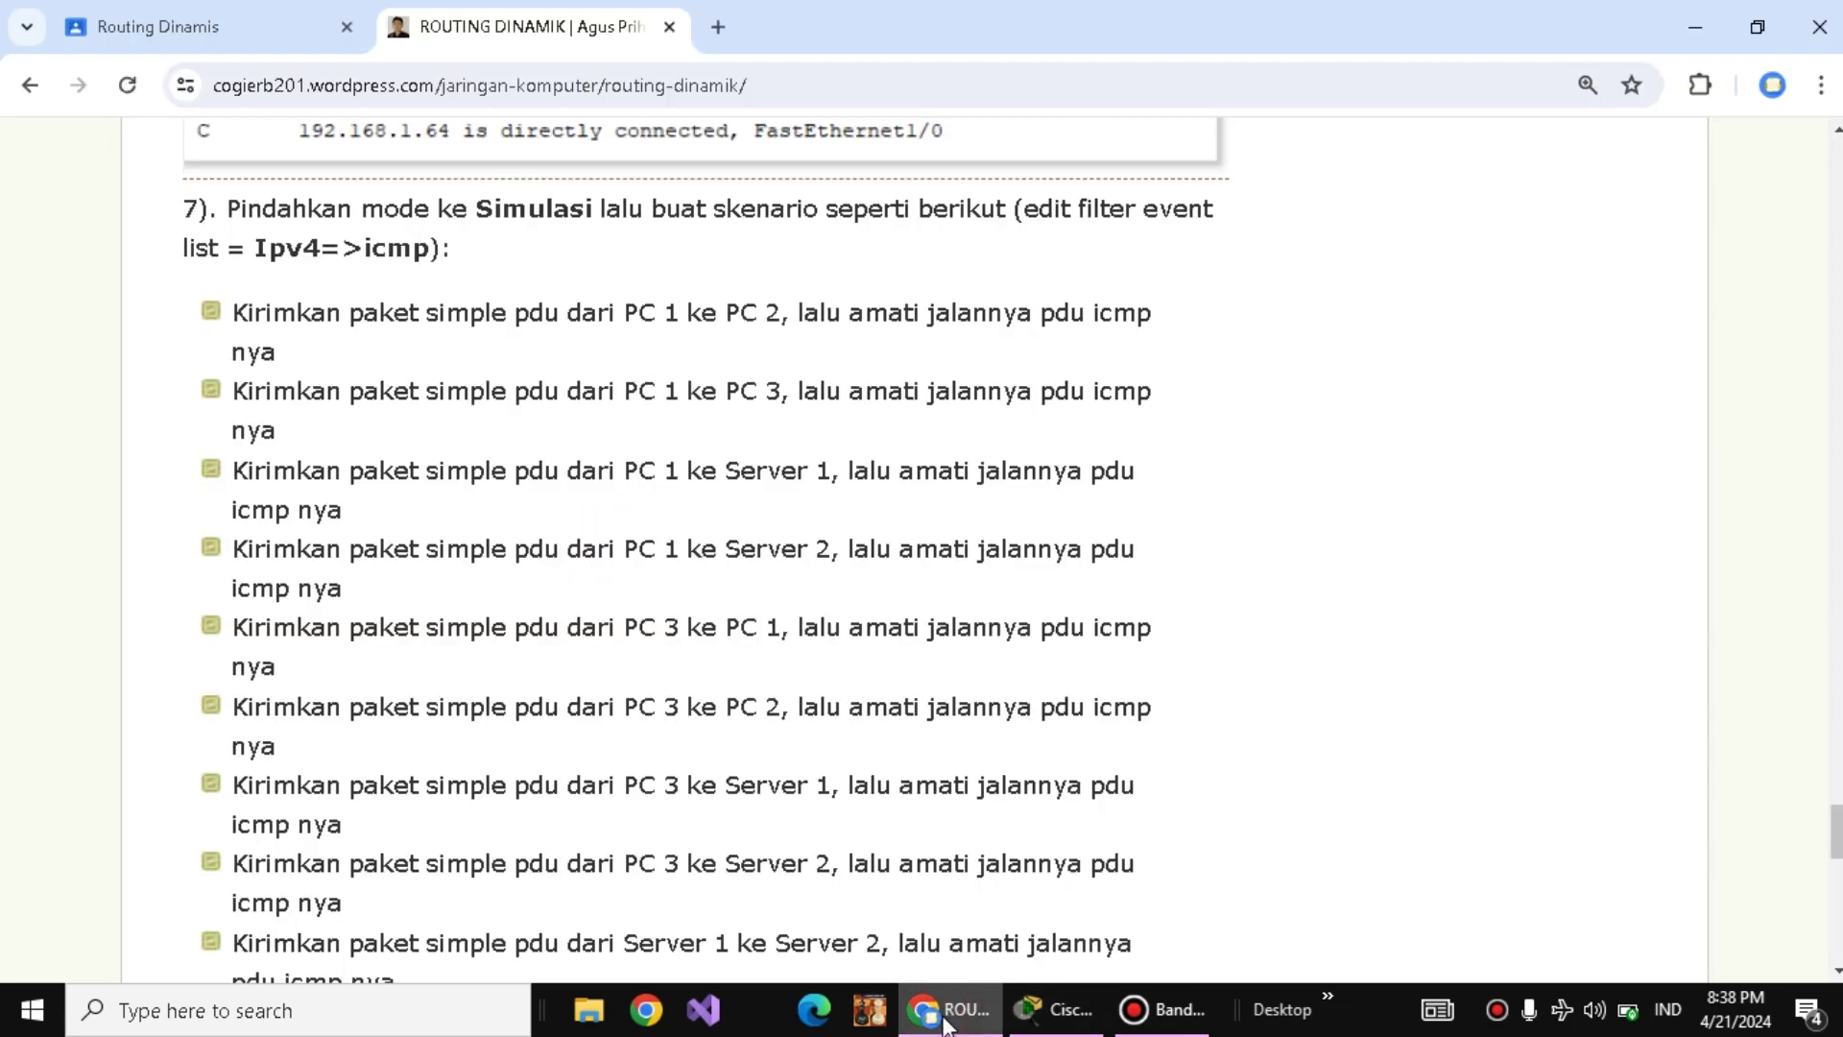
pyautogui.click(1647, 584)
pyautogui.scroll(-3, 1647, 585)
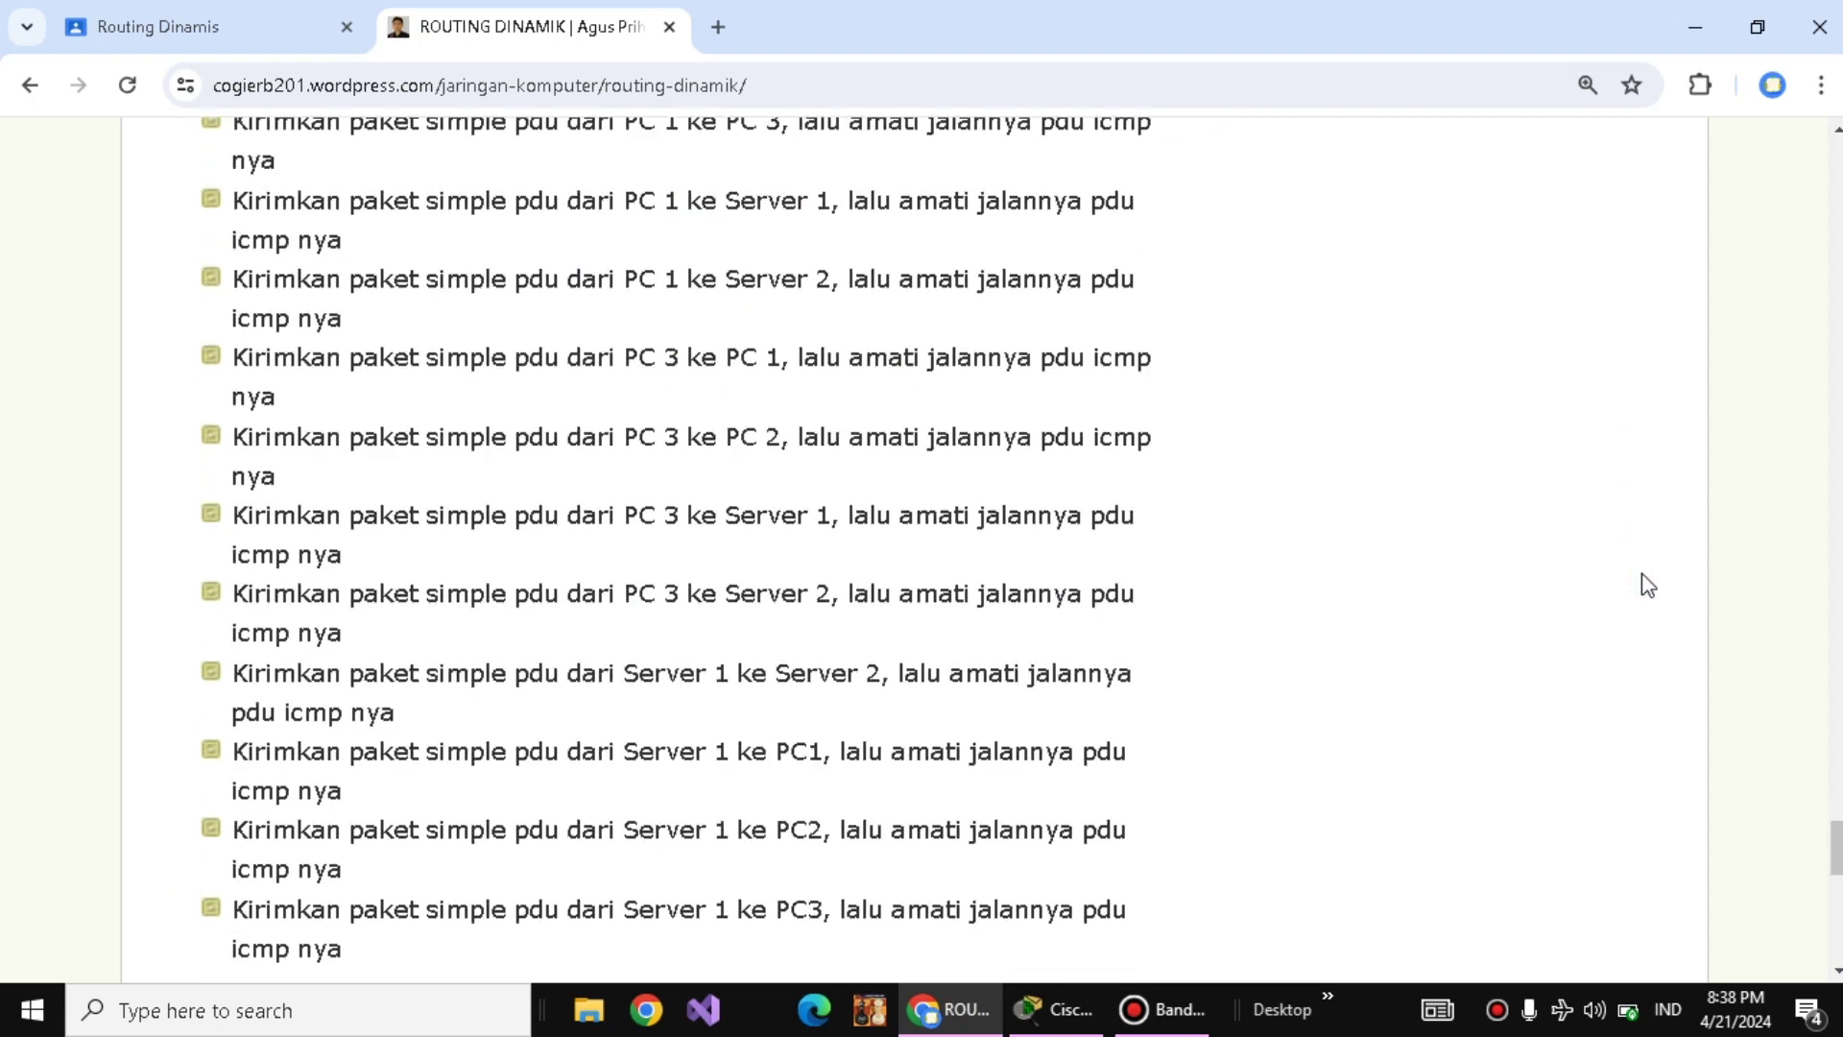
pyautogui.scroll(-1, 1647, 585)
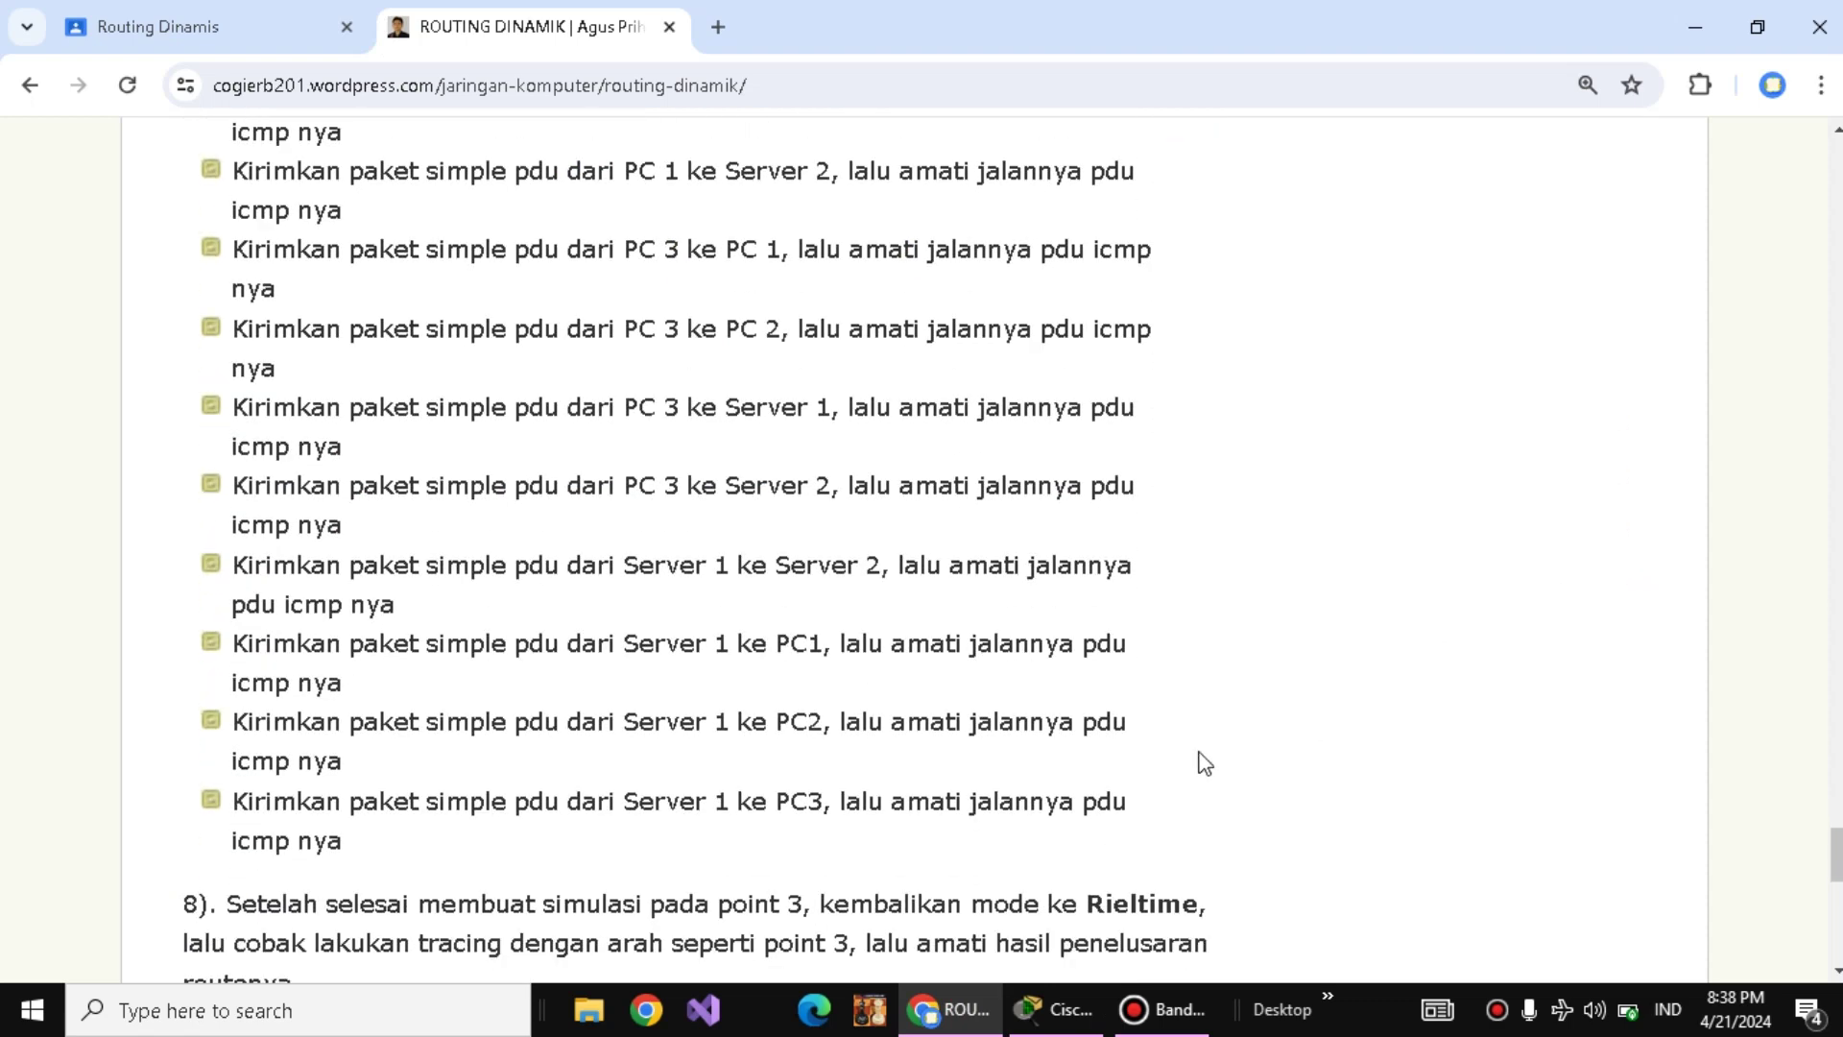
pyautogui.click(1034, 1006)
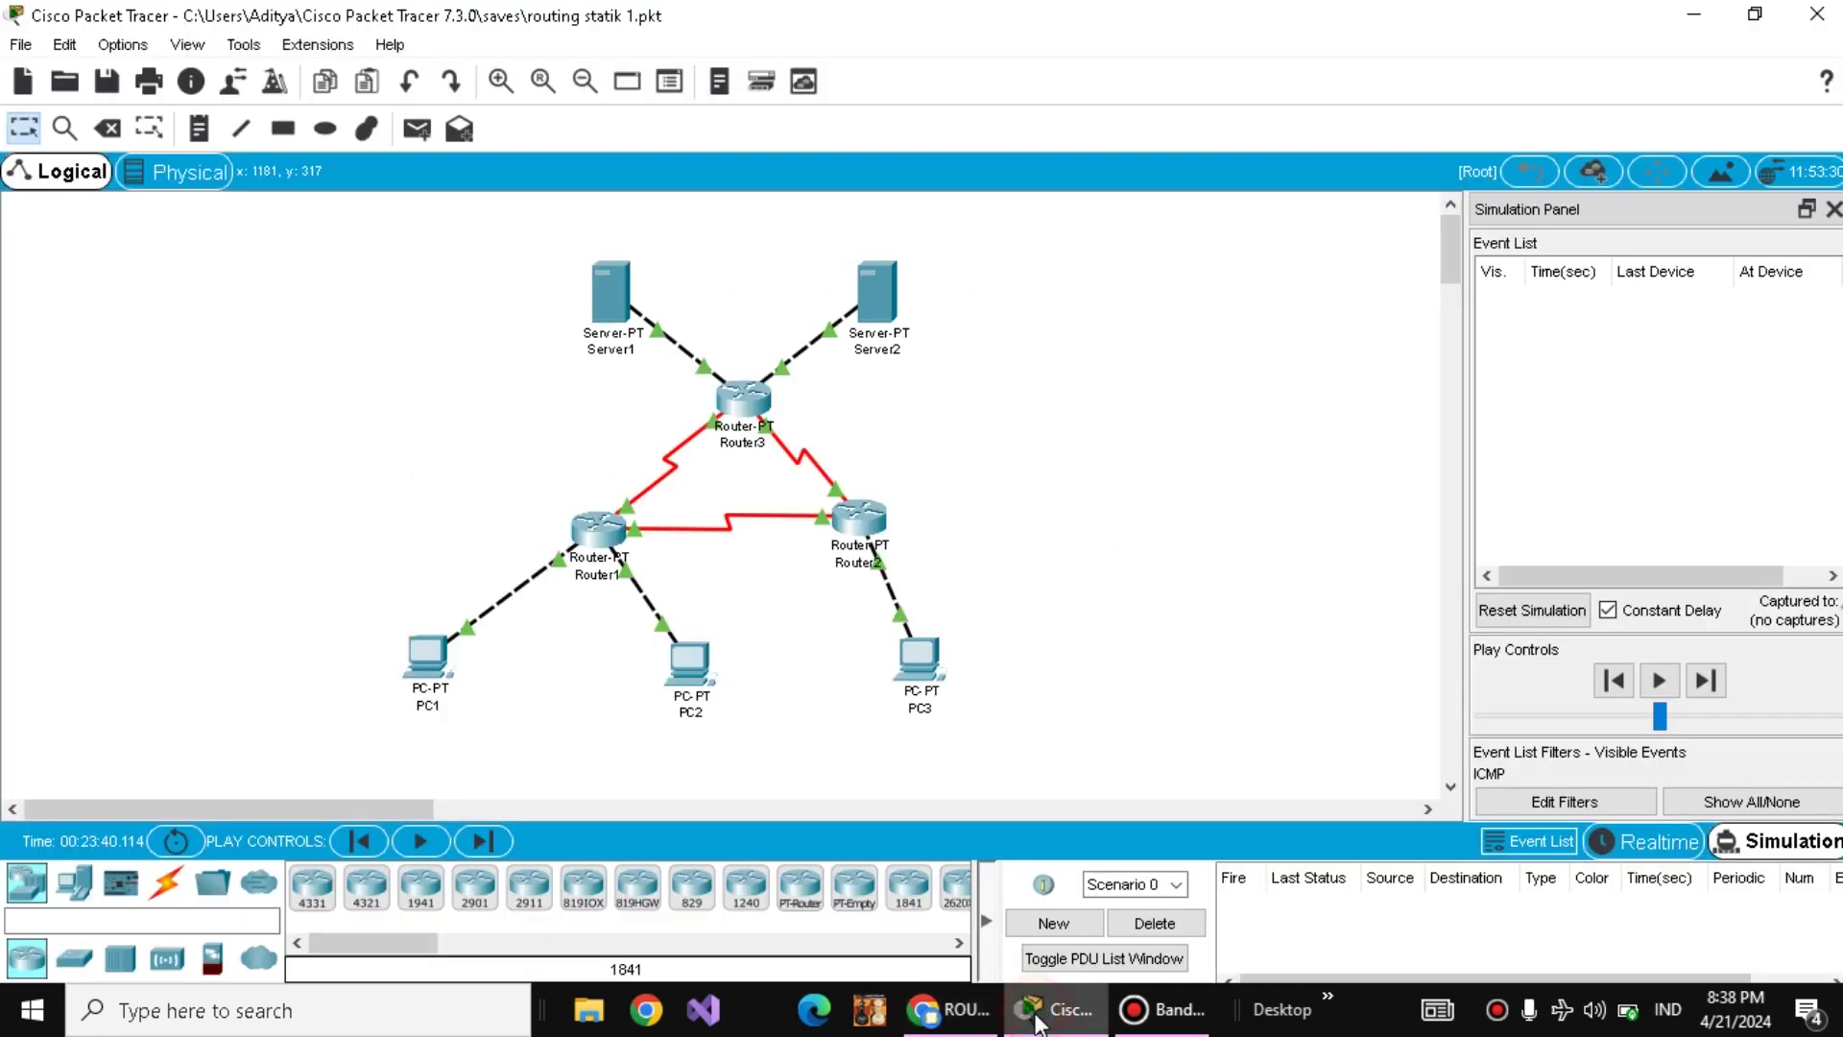
# - Add a simple PDU from Server1 to Server2 and reset the simulation
pyautogui.click(418, 129)
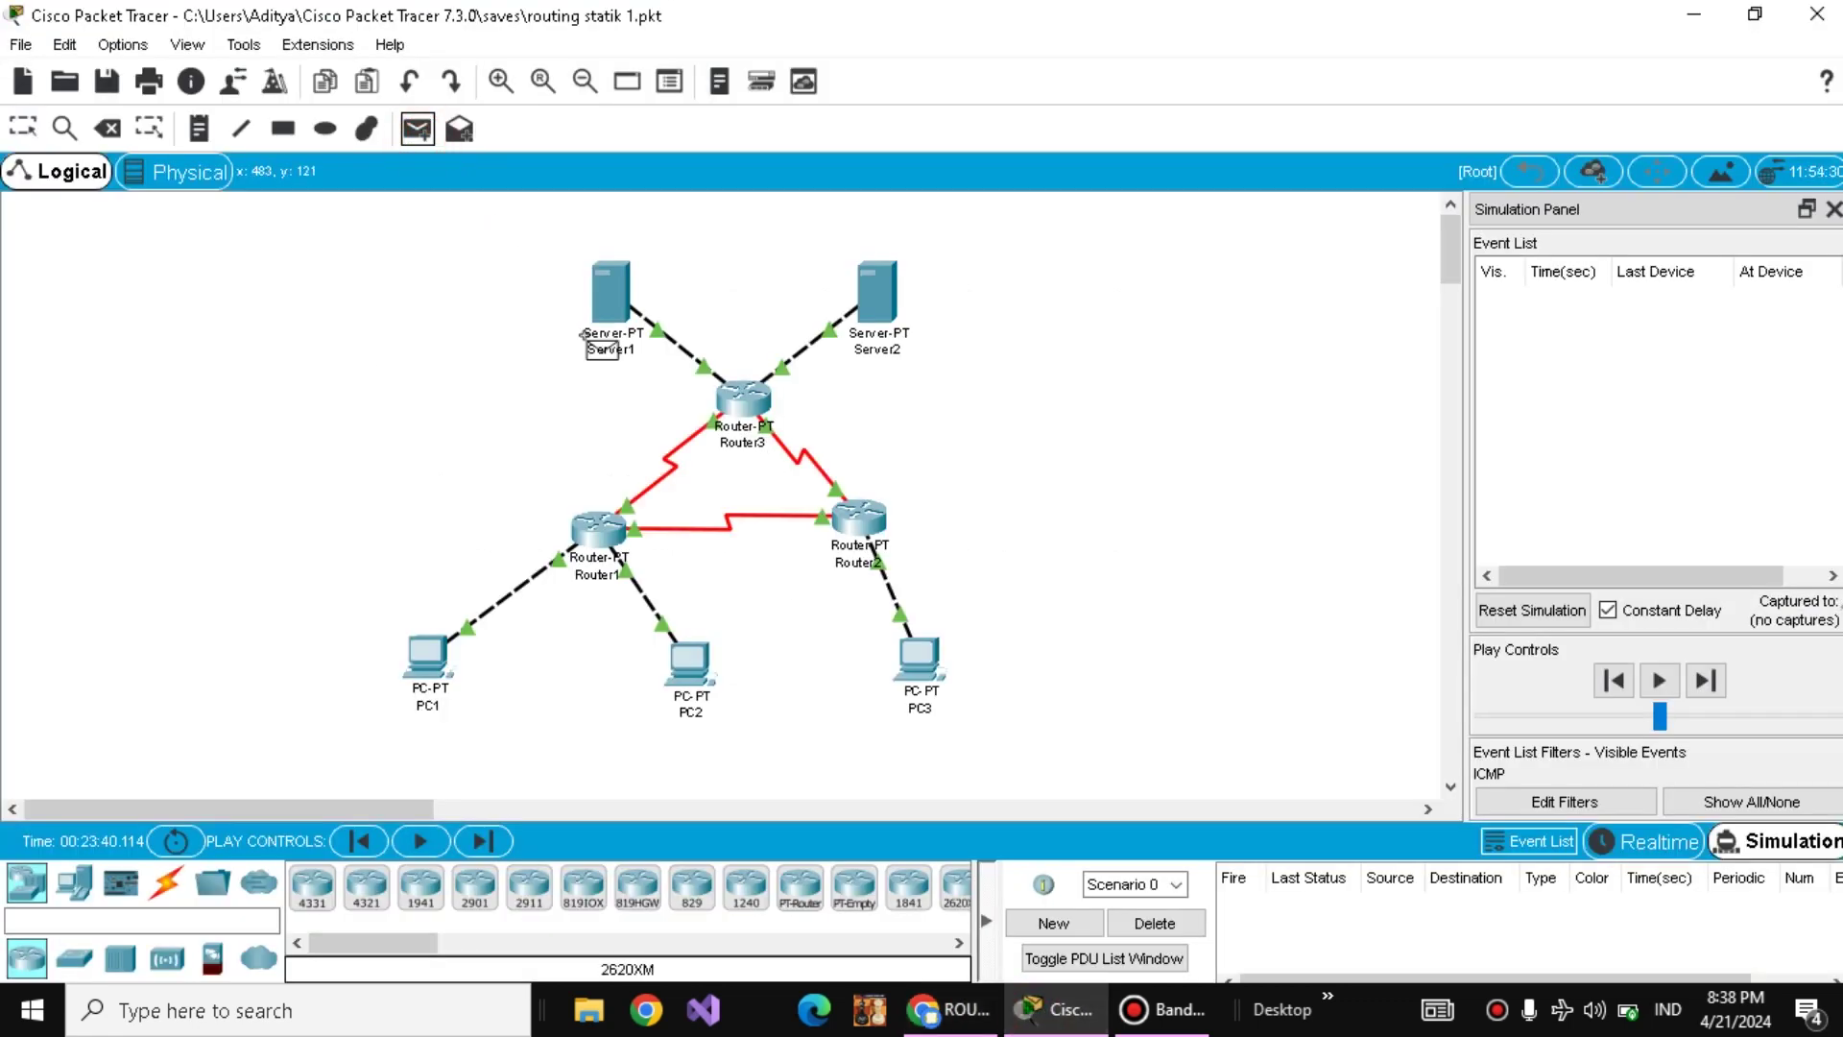
pyautogui.click(611, 297)
pyautogui.click(877, 292)
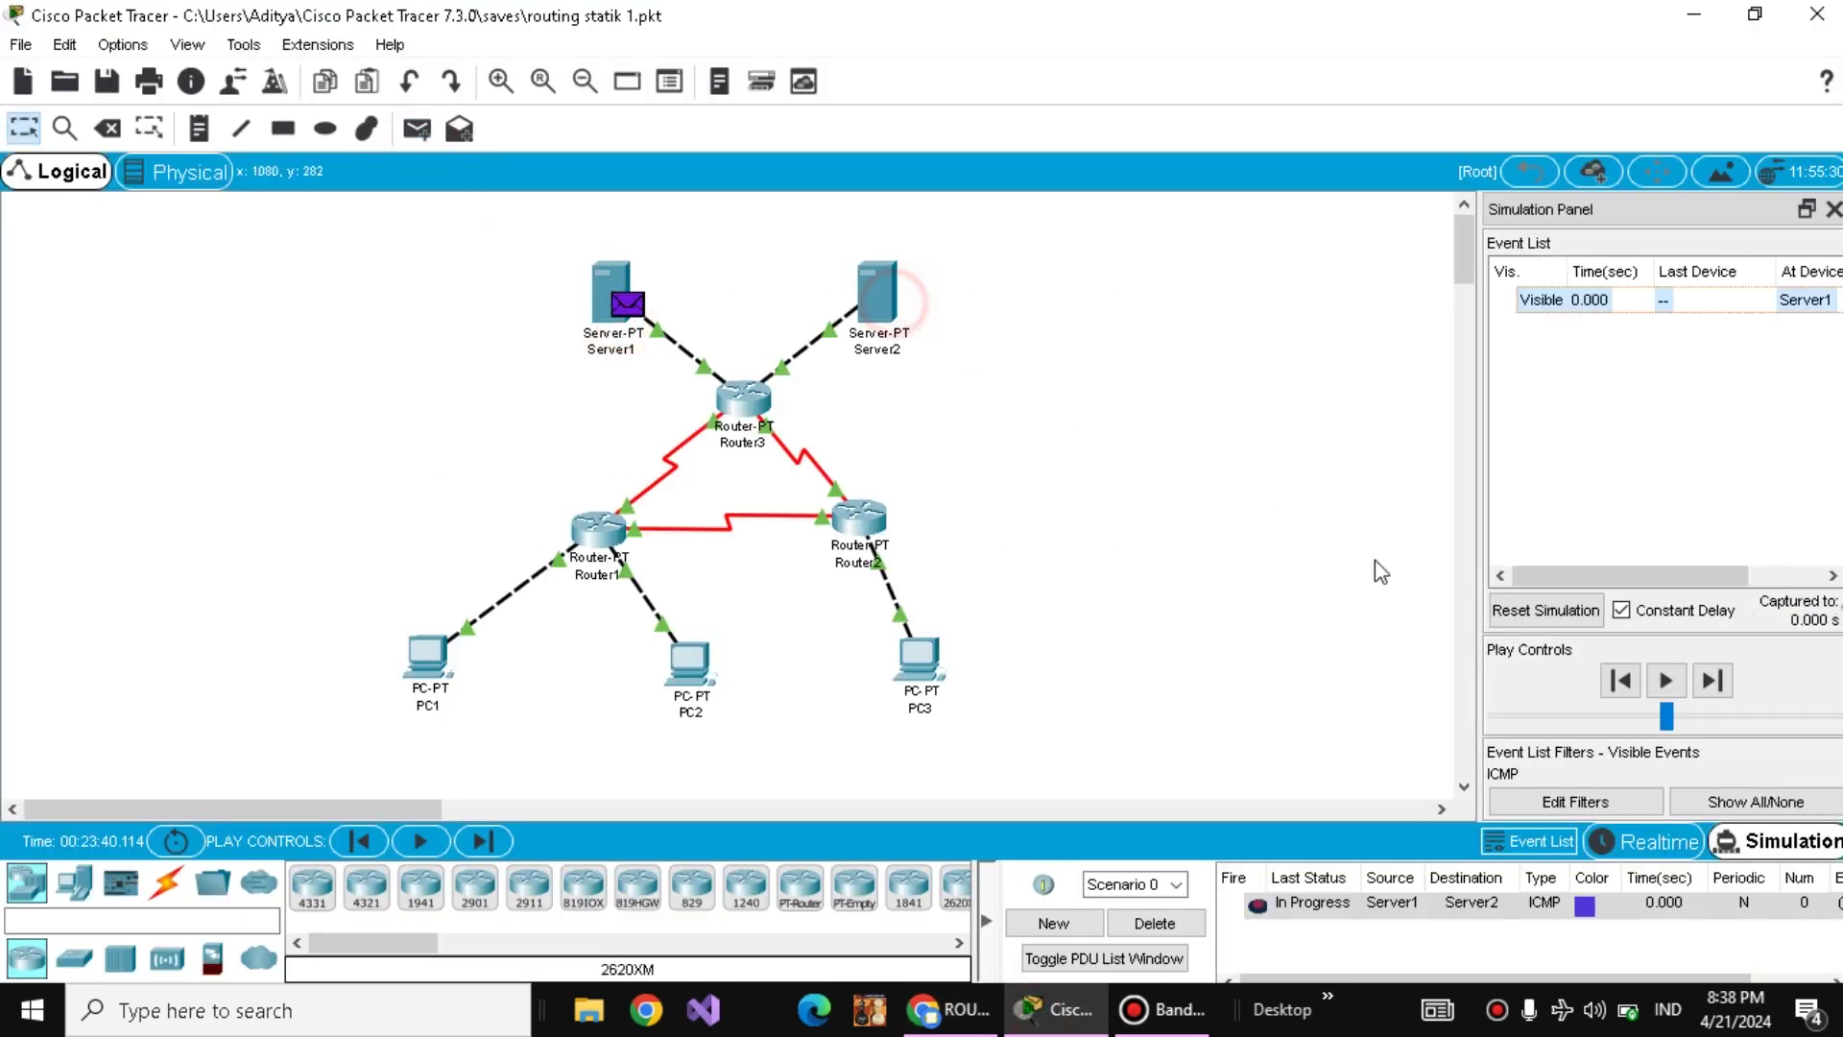
pyautogui.click(1577, 611)
# - Step the Server1-to-Server2 PDU forward through Router3 until its reply returns to Server1, and delete the scenario
pyautogui.click(1712, 681)
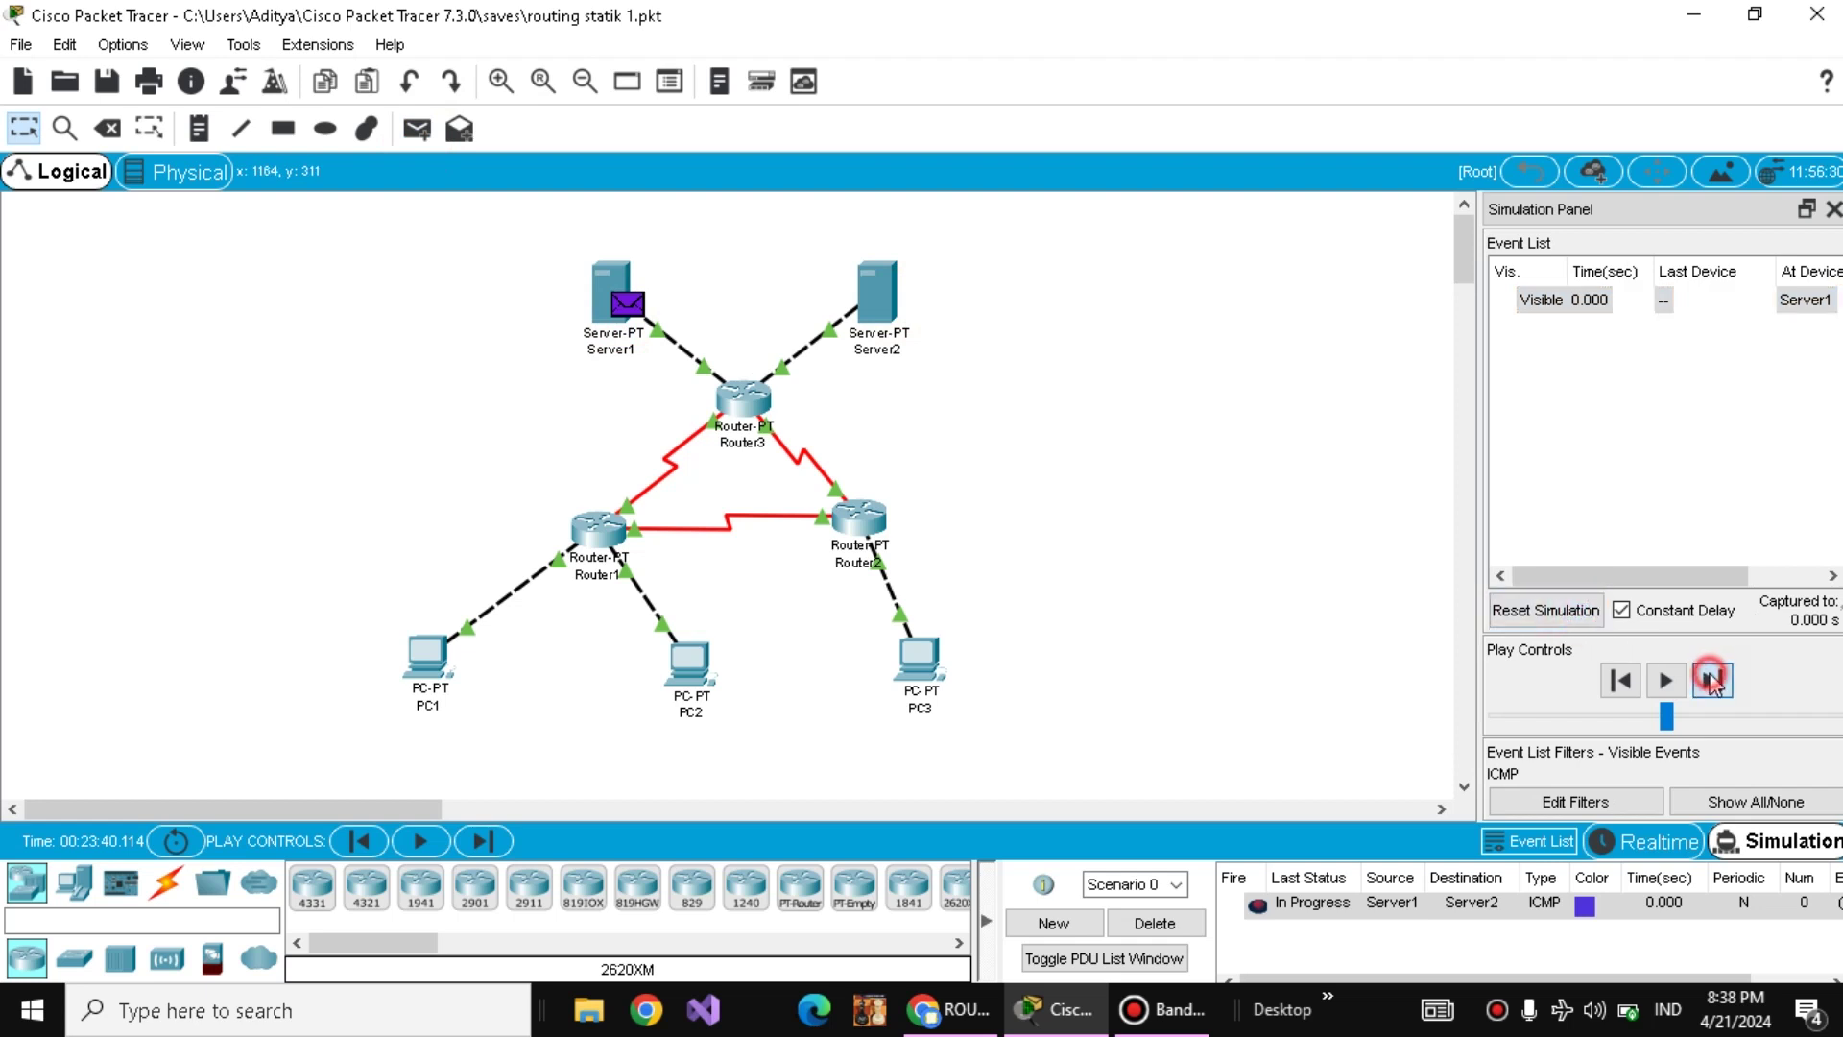
pyautogui.click(1712, 680)
pyautogui.click(1712, 681)
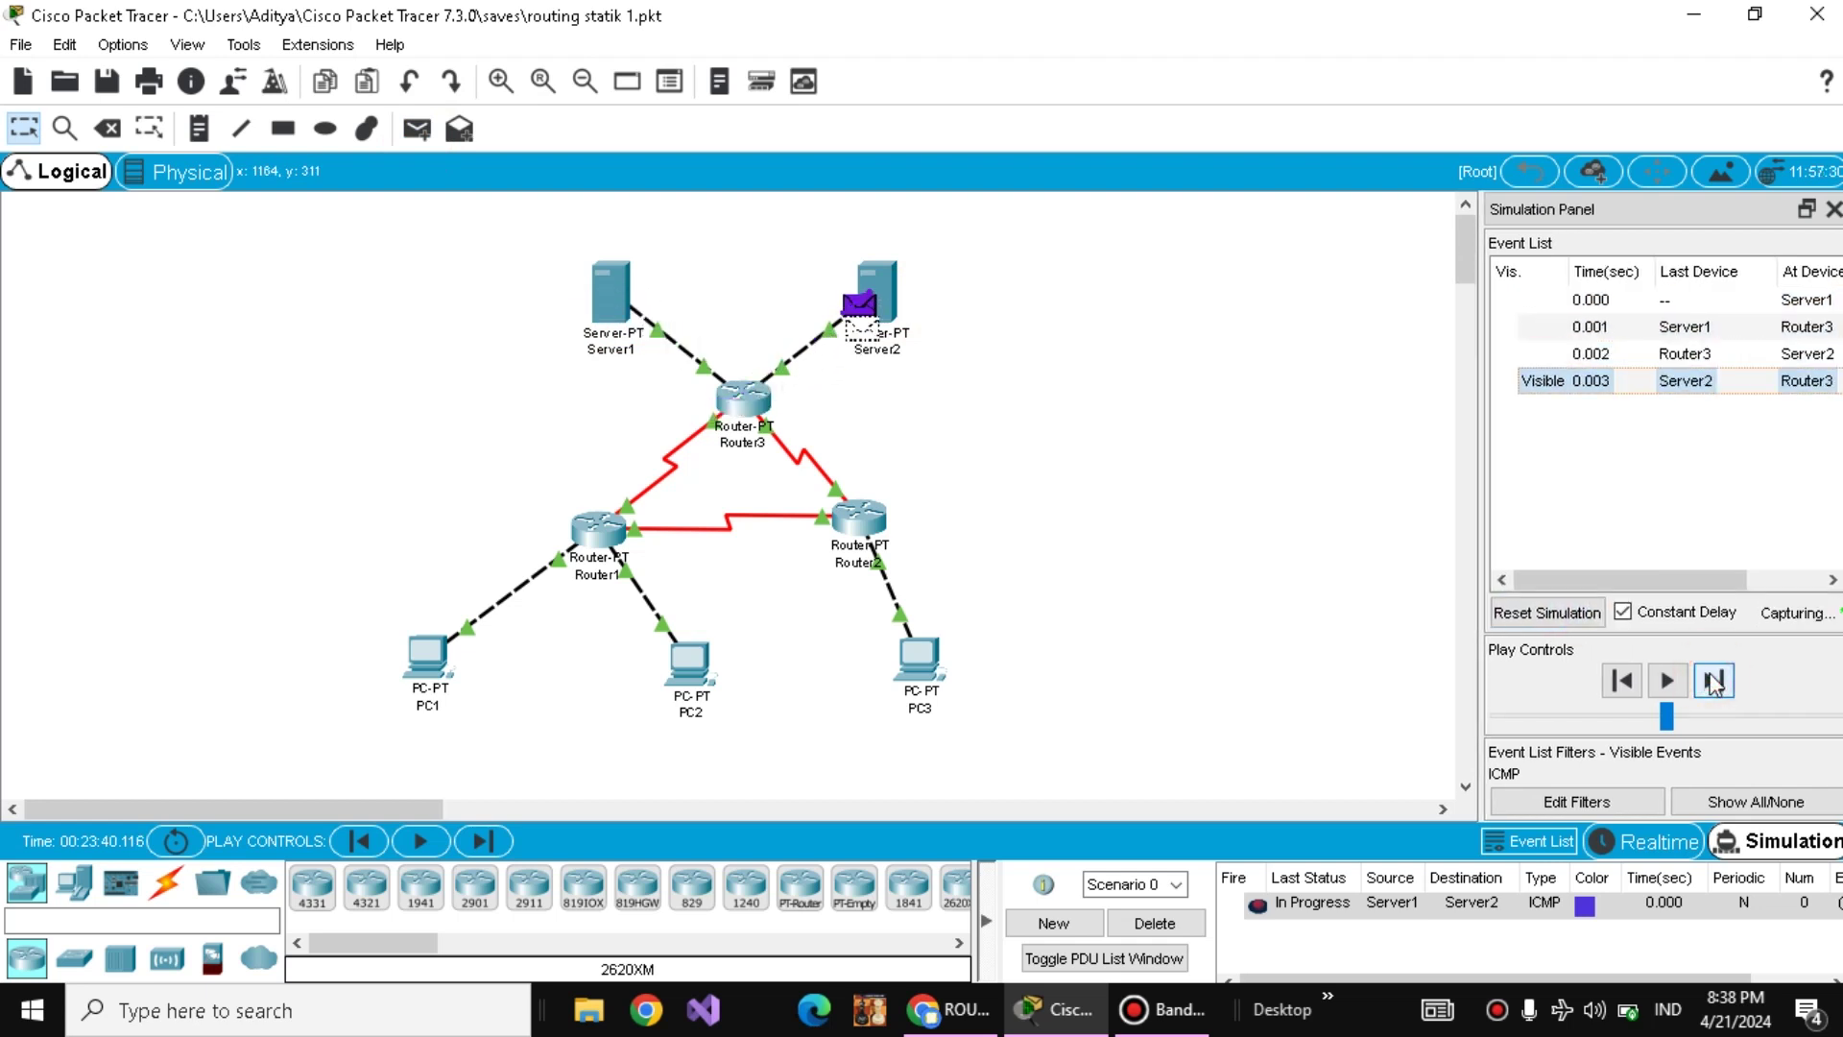
pyautogui.click(1713, 681)
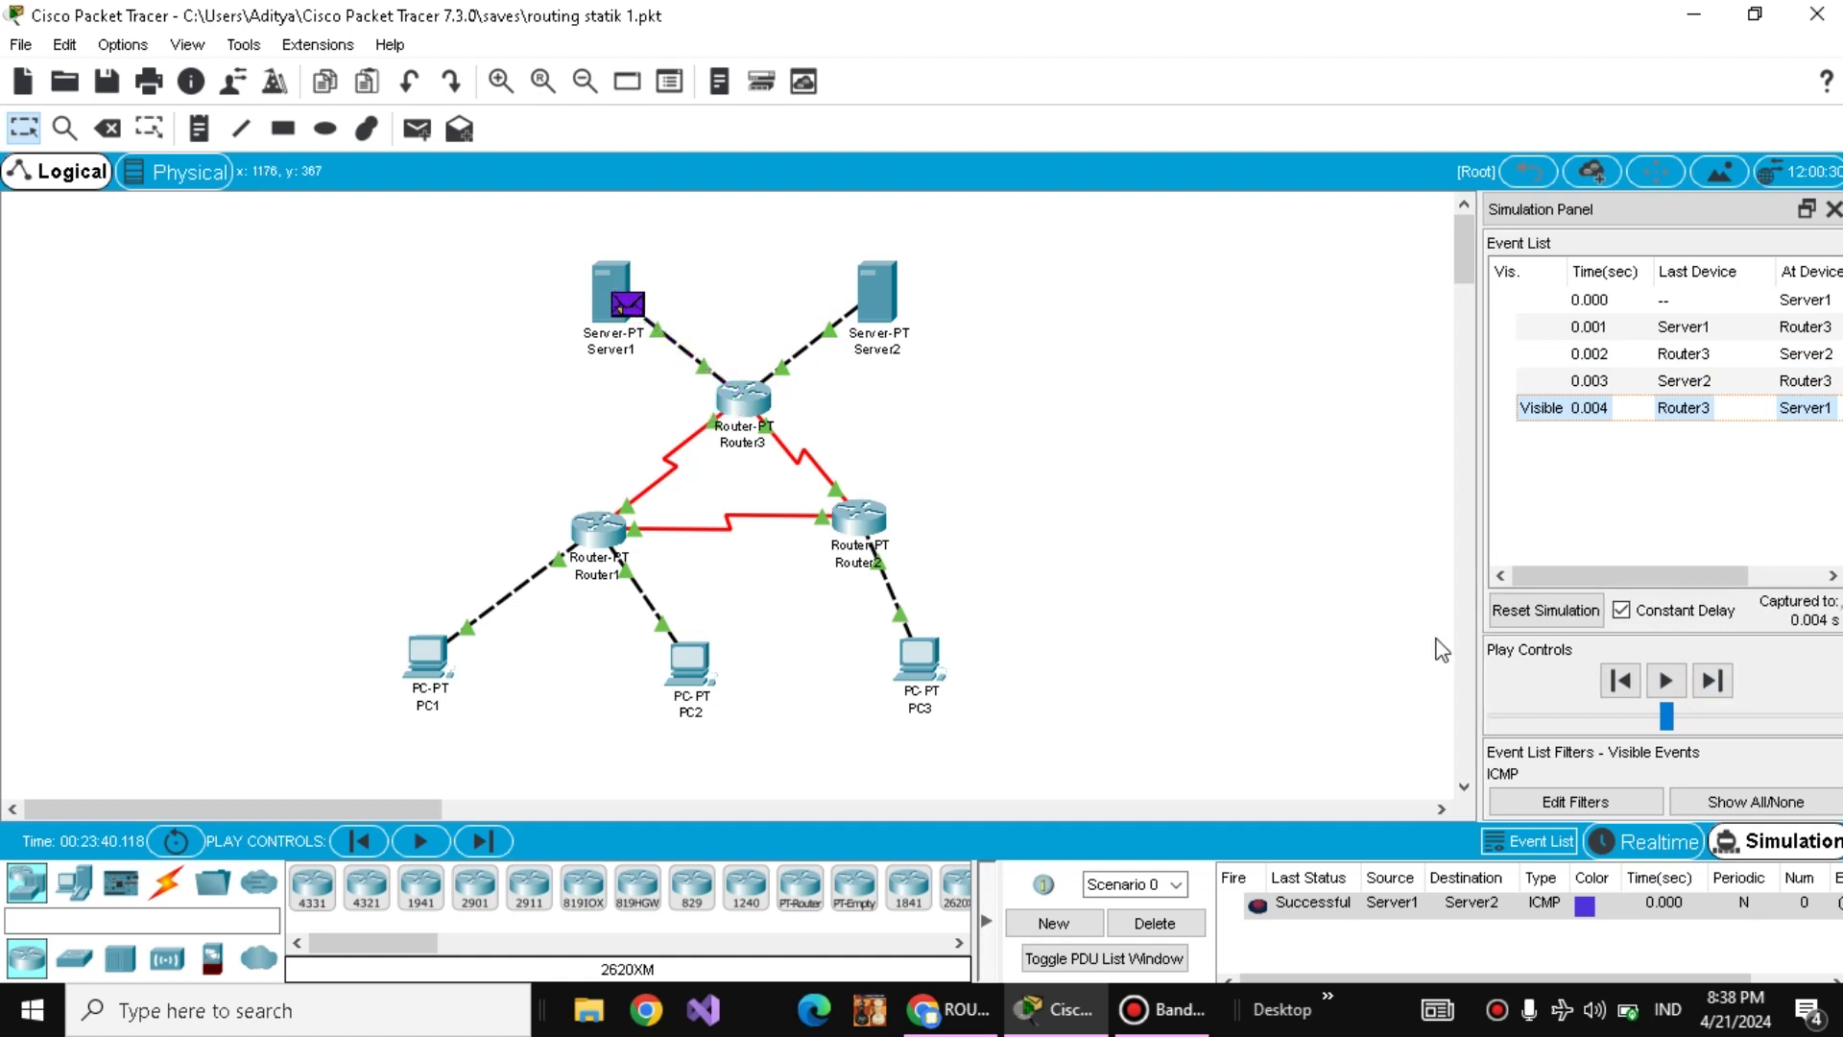
pyautogui.click(1154, 923)
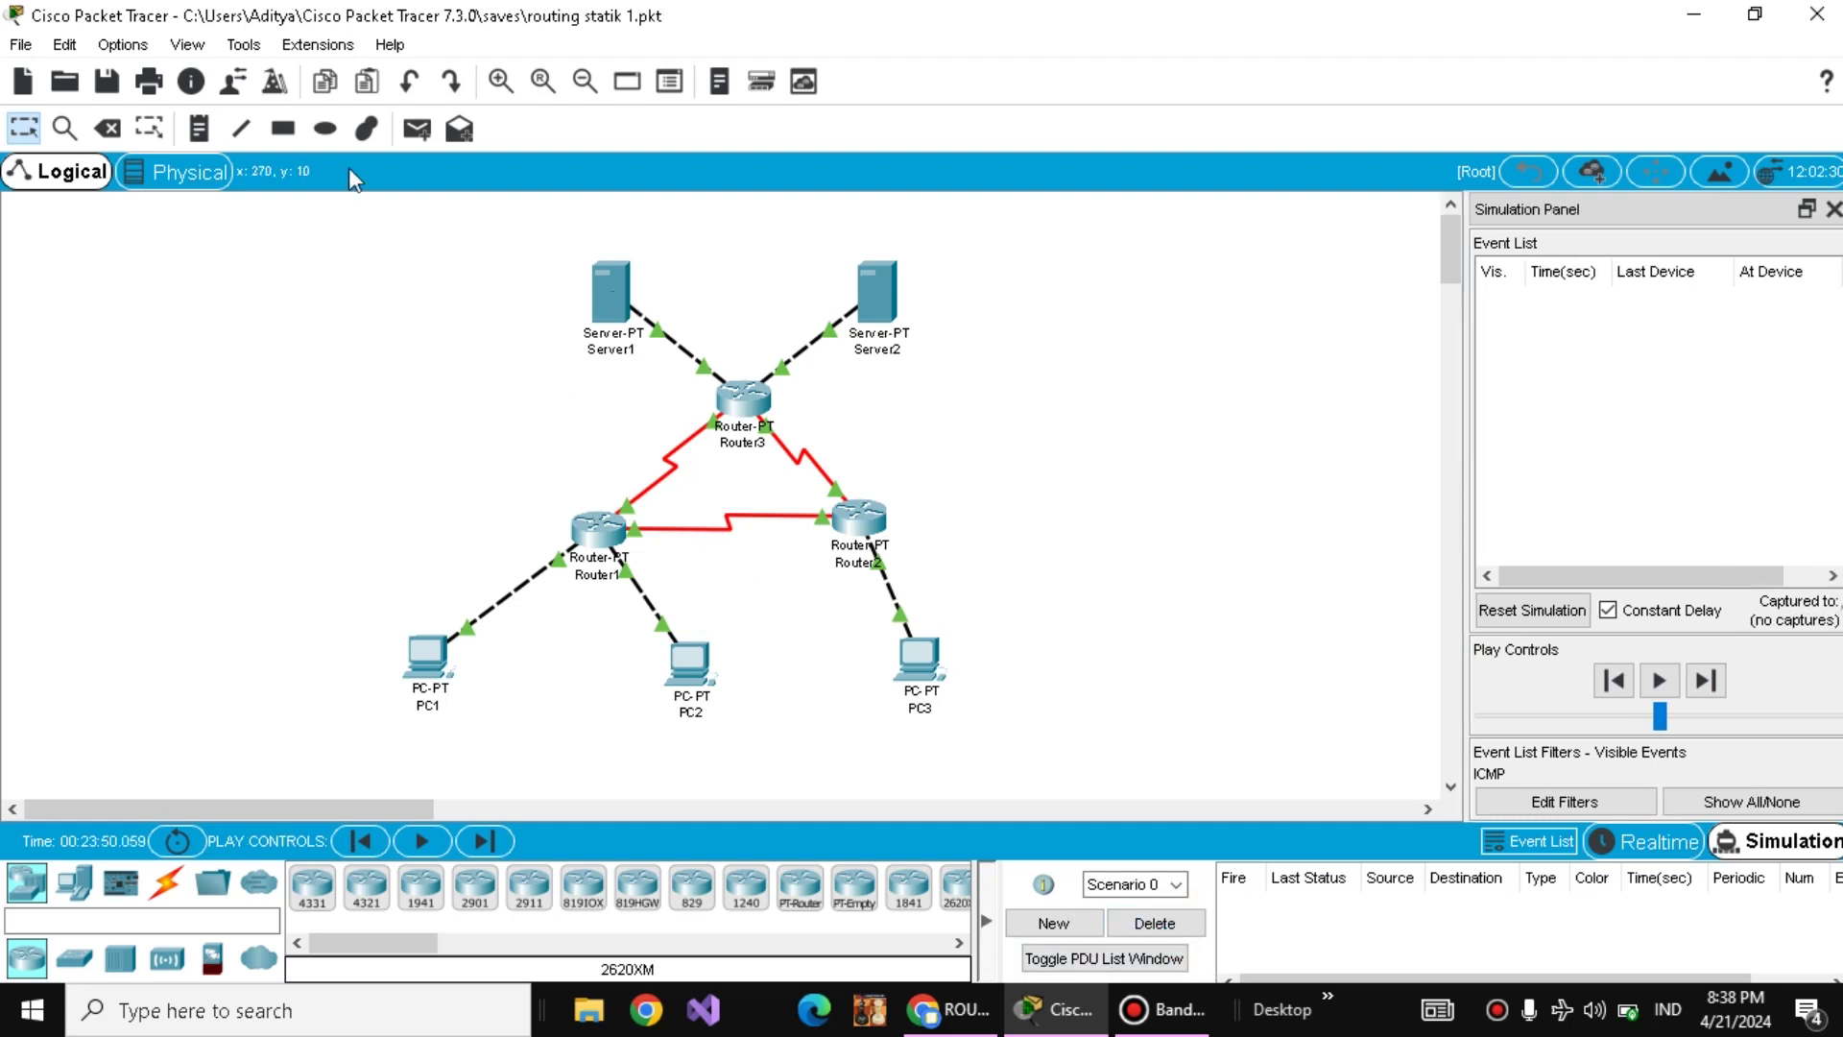
# - Add a simple PDU from Server1 to PC1
pyautogui.click(415, 133)
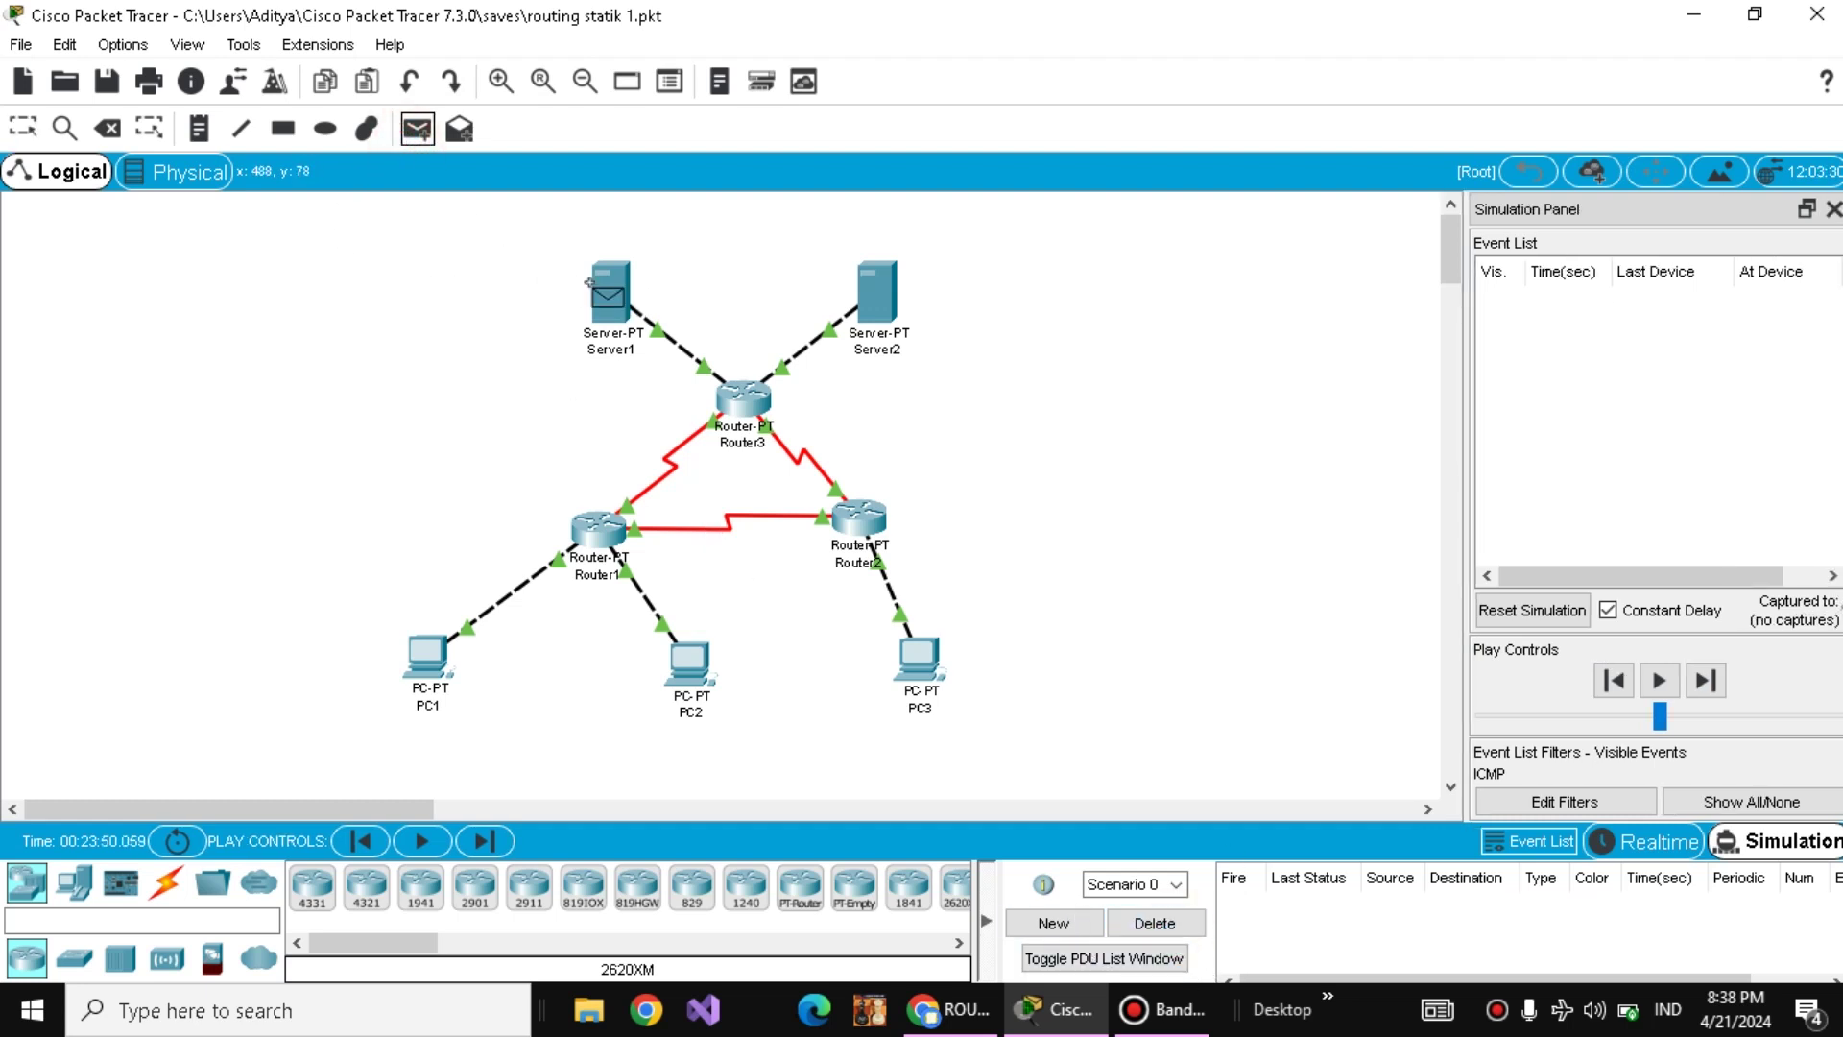
pyautogui.click(621, 292)
pyautogui.click(427, 658)
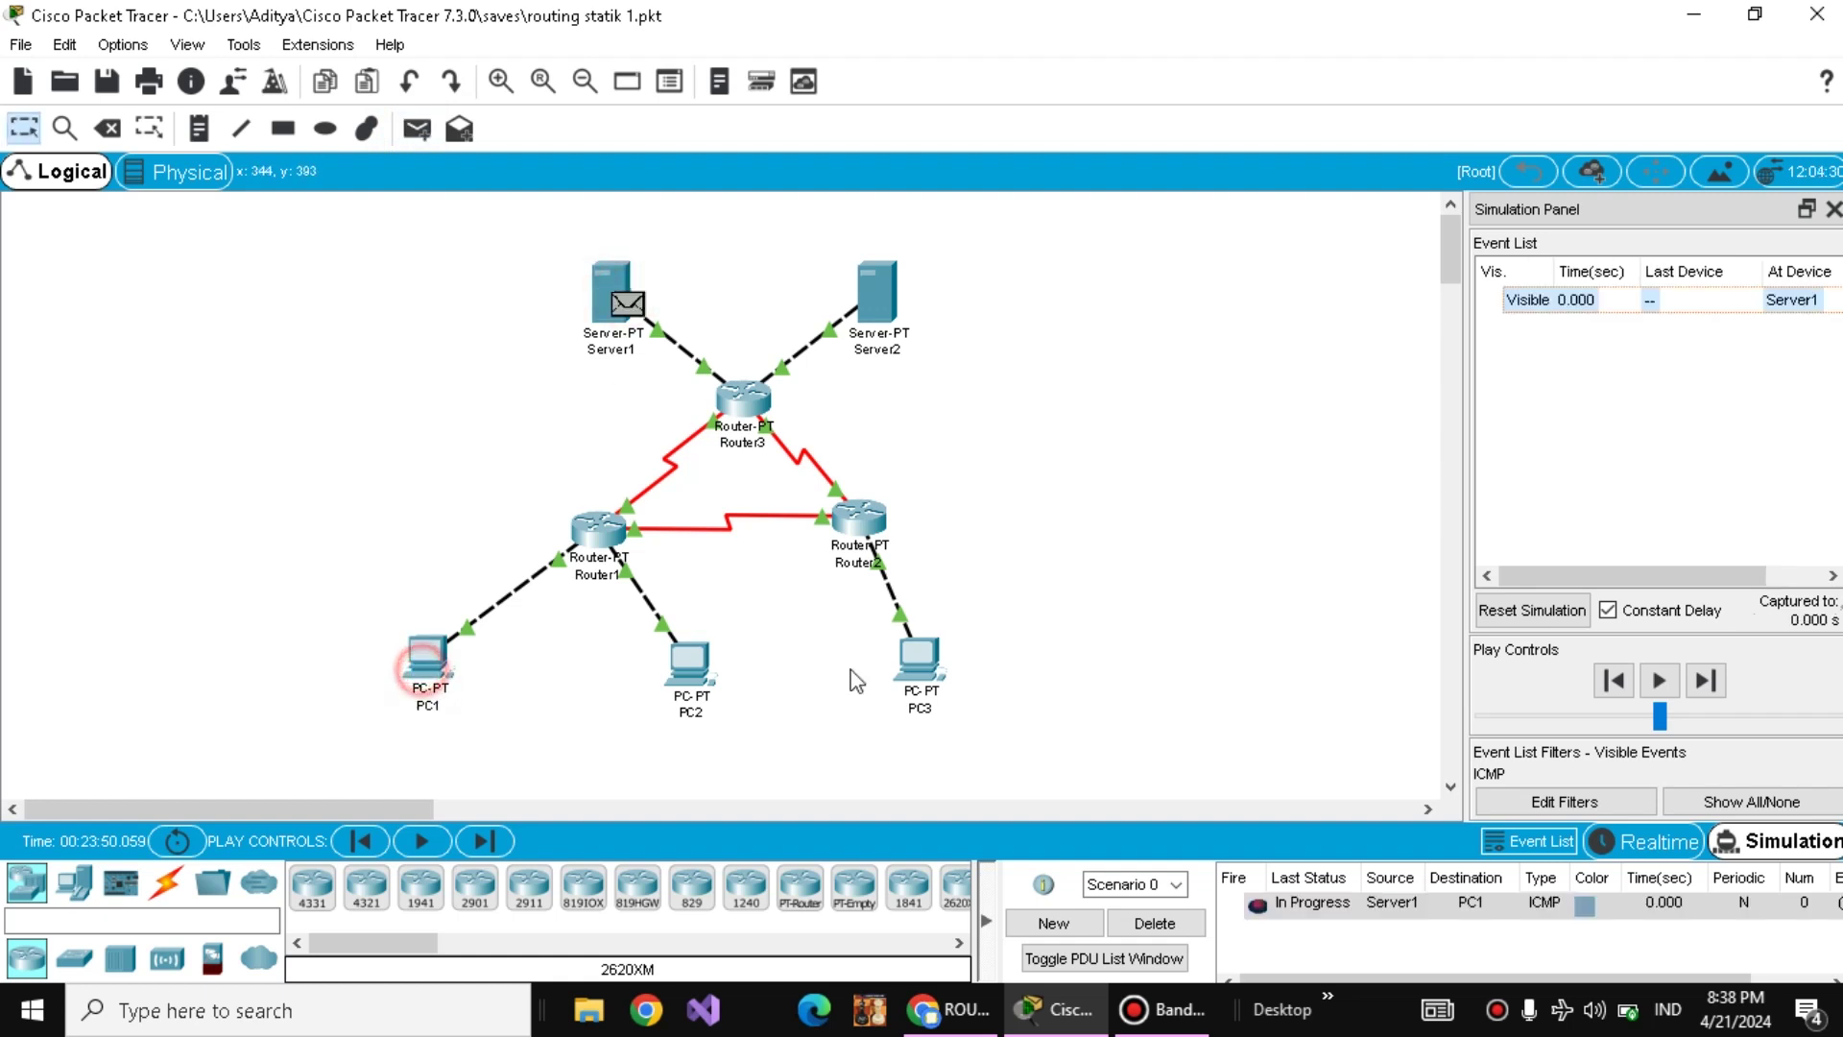
# - Step the Server1-to-PC1 PDU forward through Router3 and Router1 and back toward Server1, and delete the scenario
pyautogui.click(1718, 680)
pyautogui.click(1718, 680)
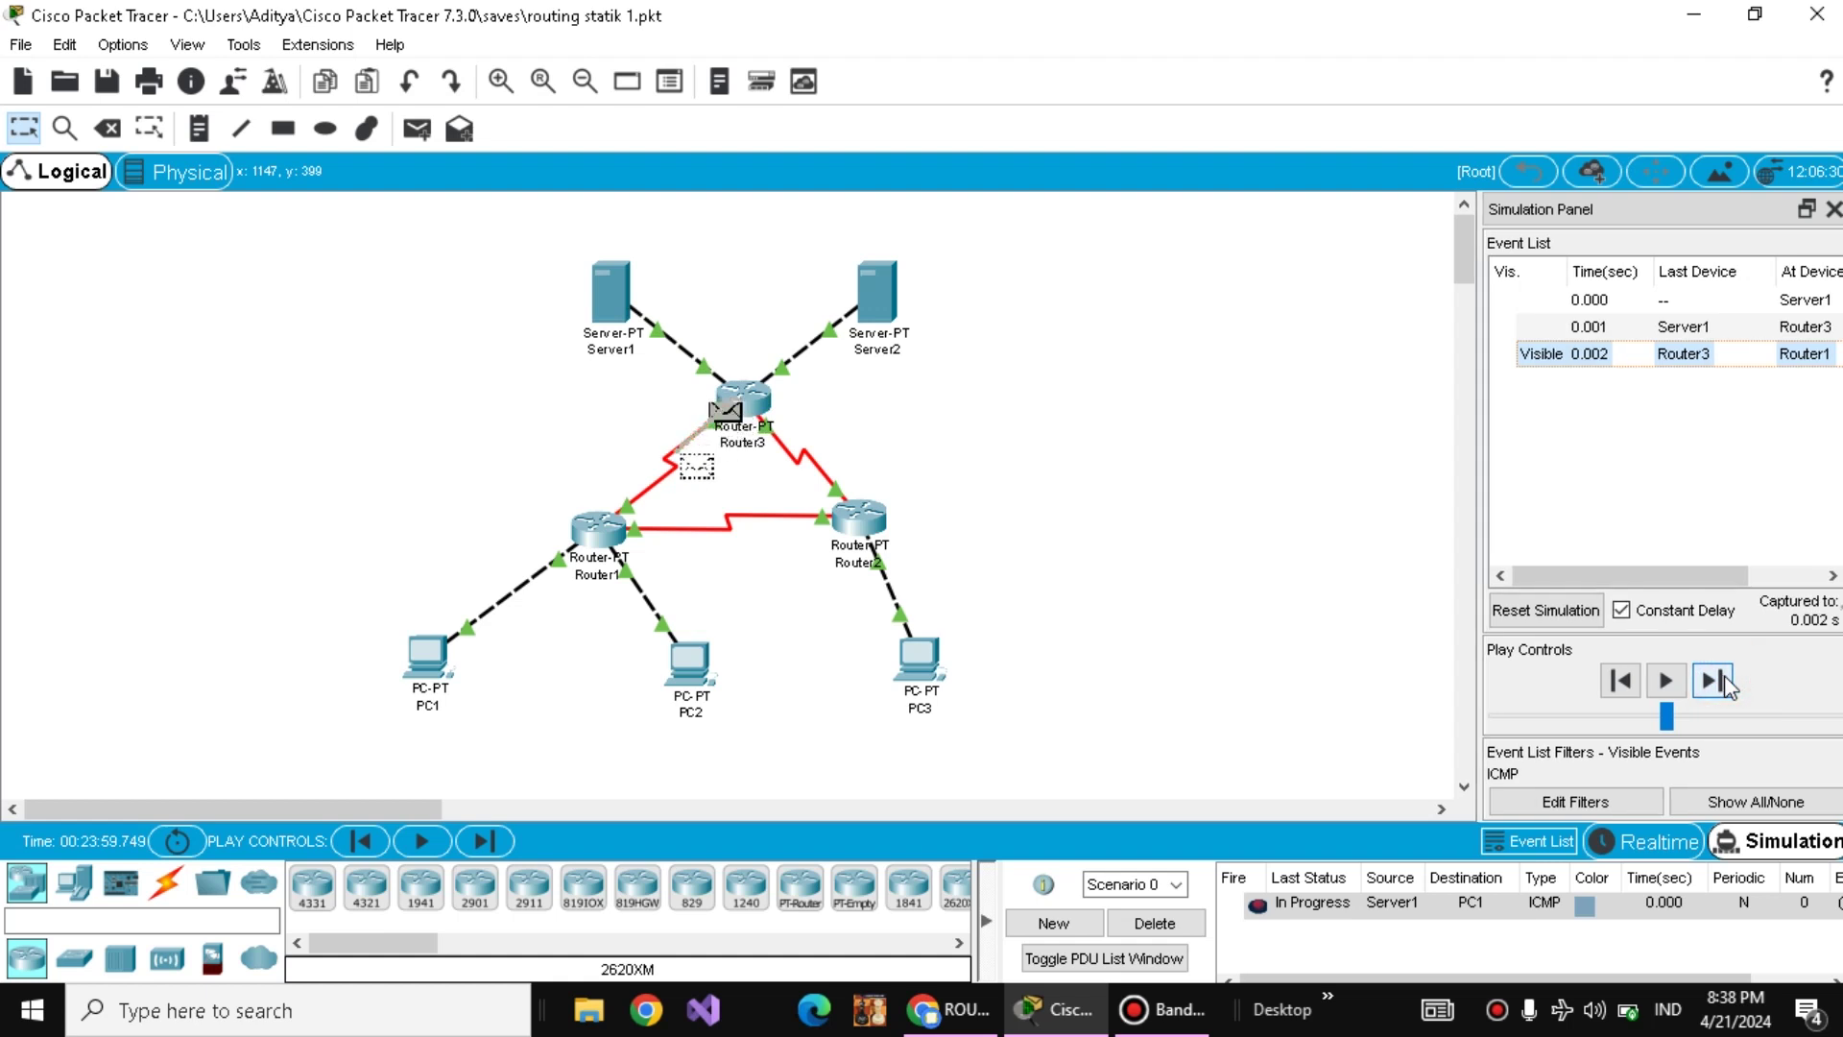
pyautogui.click(1718, 681)
pyautogui.click(1719, 681)
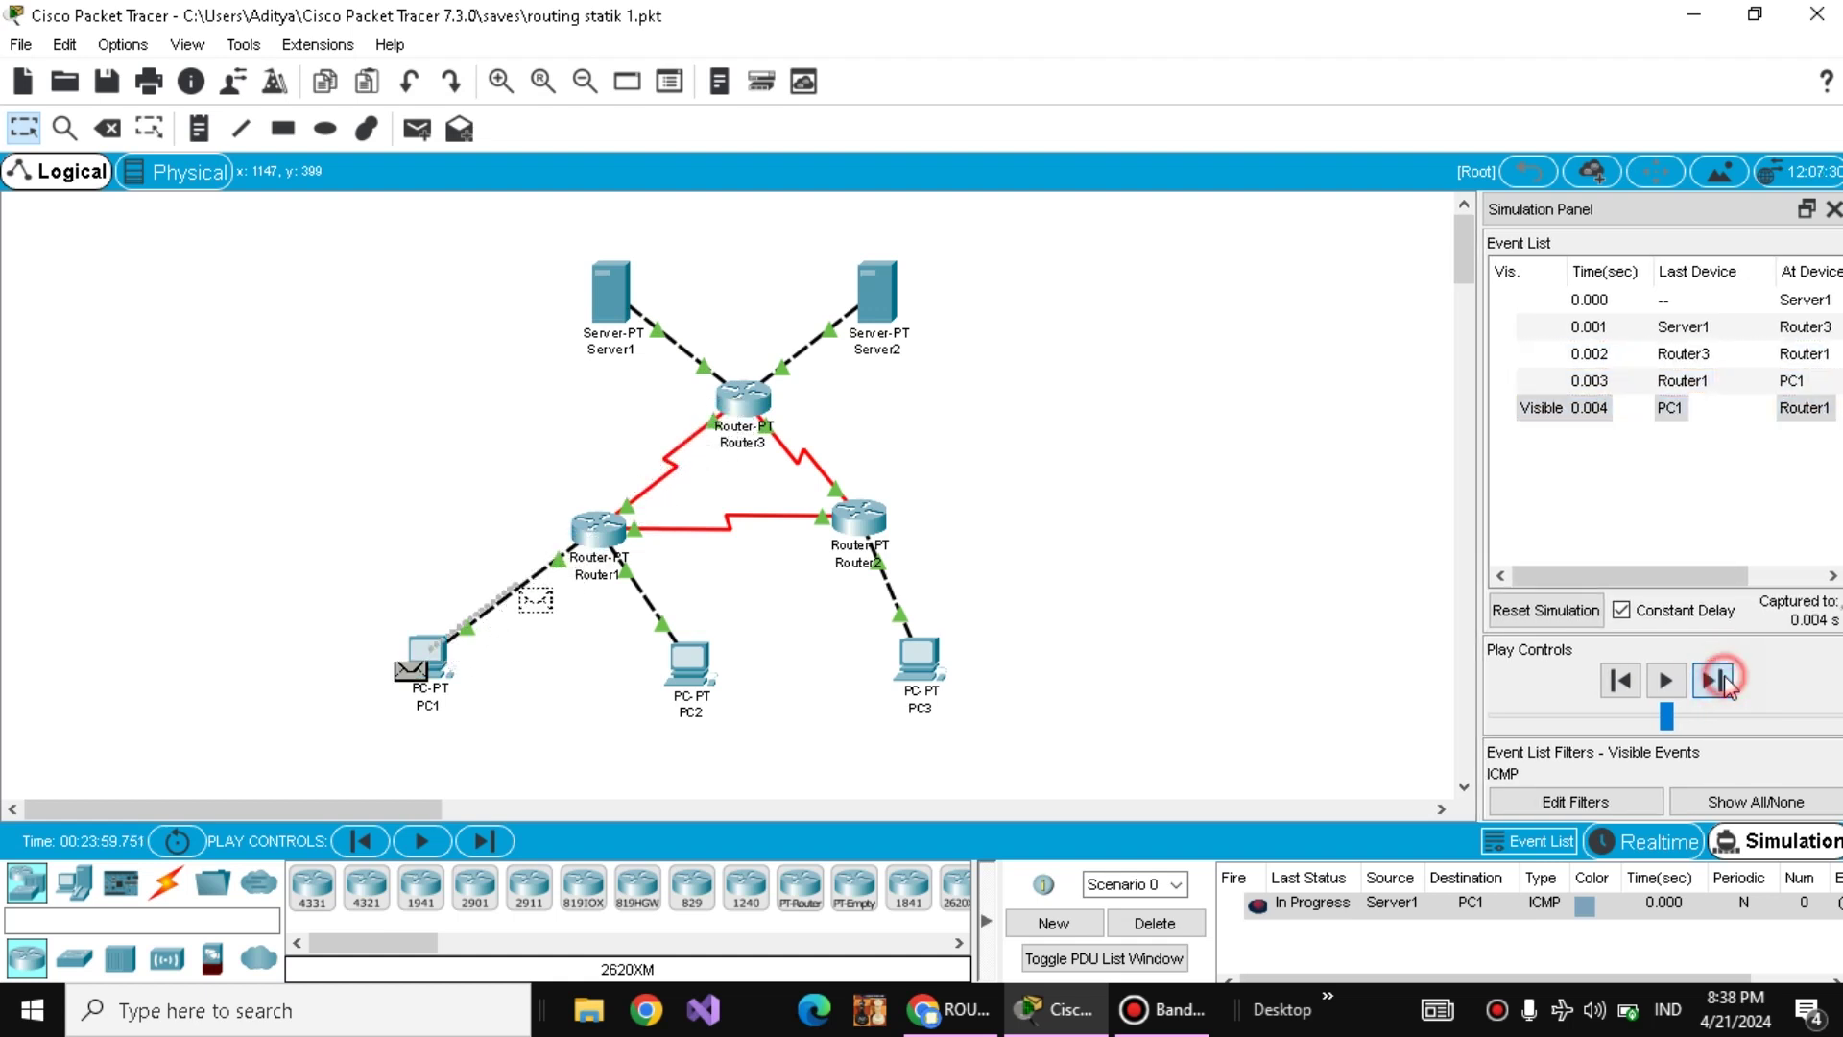
pyautogui.click(1718, 680)
pyautogui.click(1718, 680)
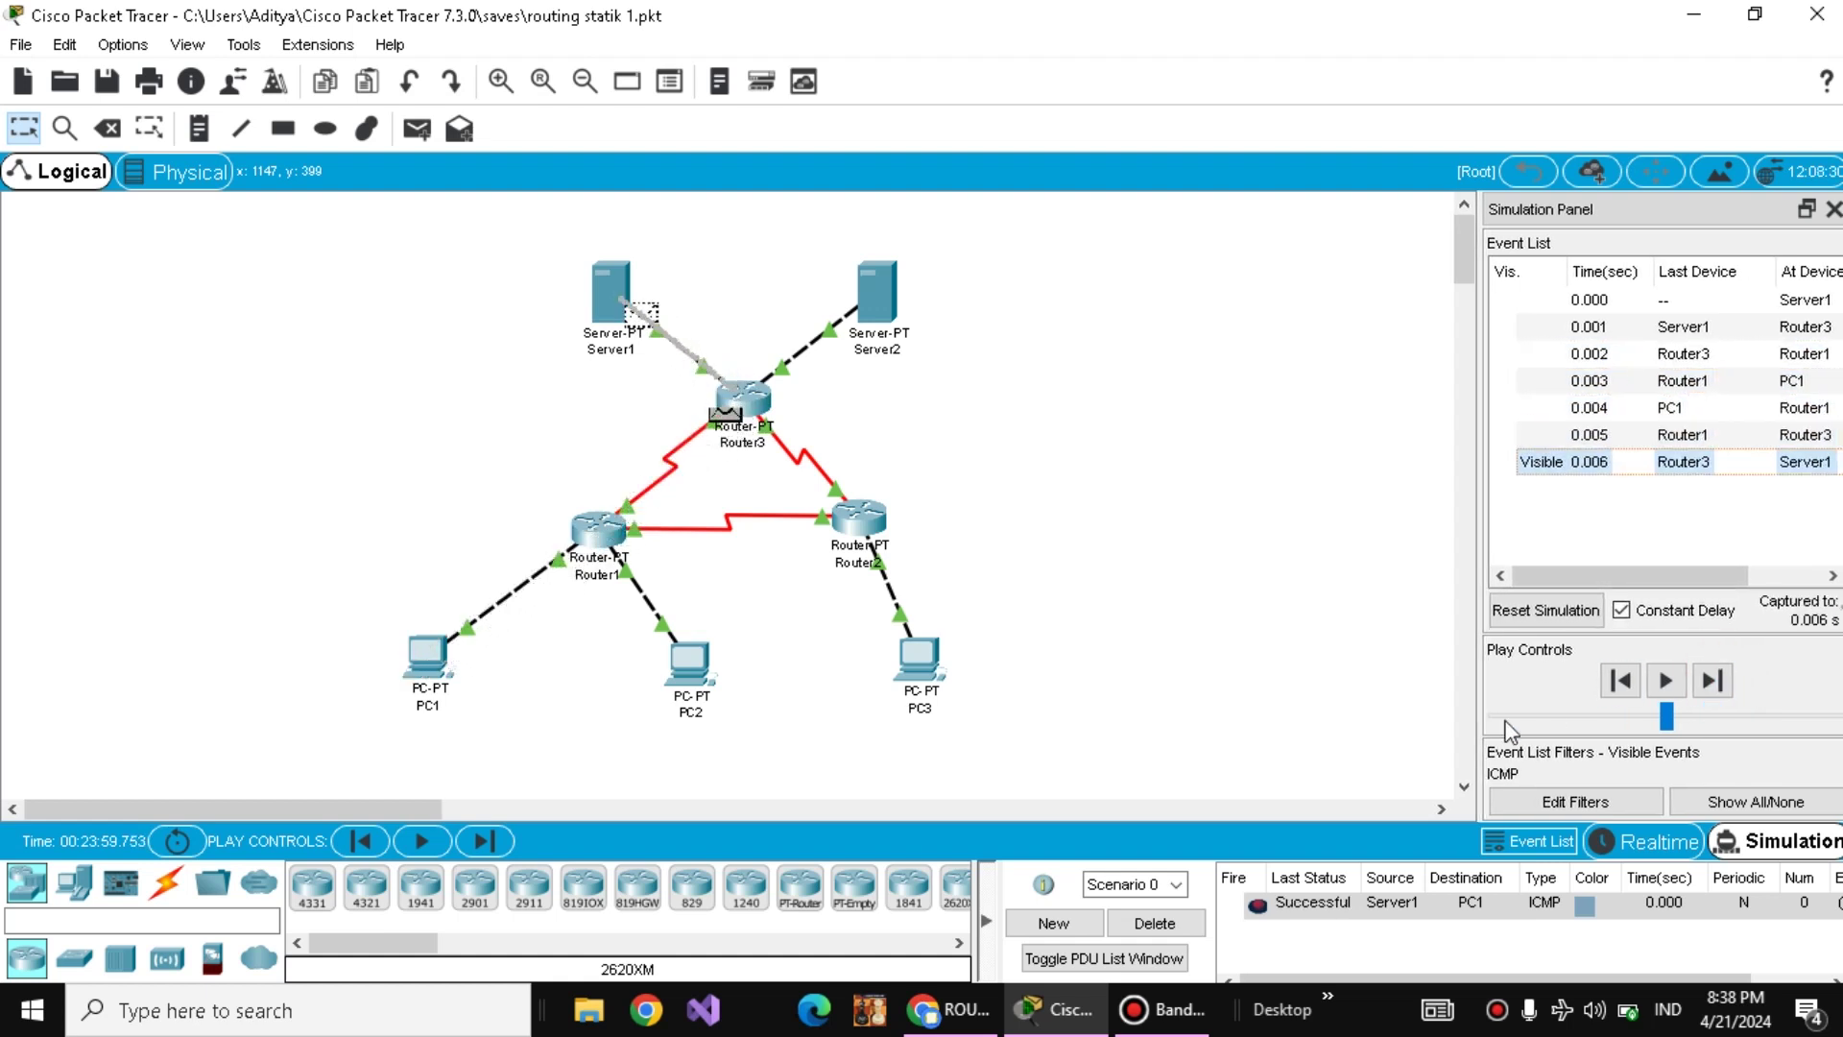
pyautogui.click(1154, 924)
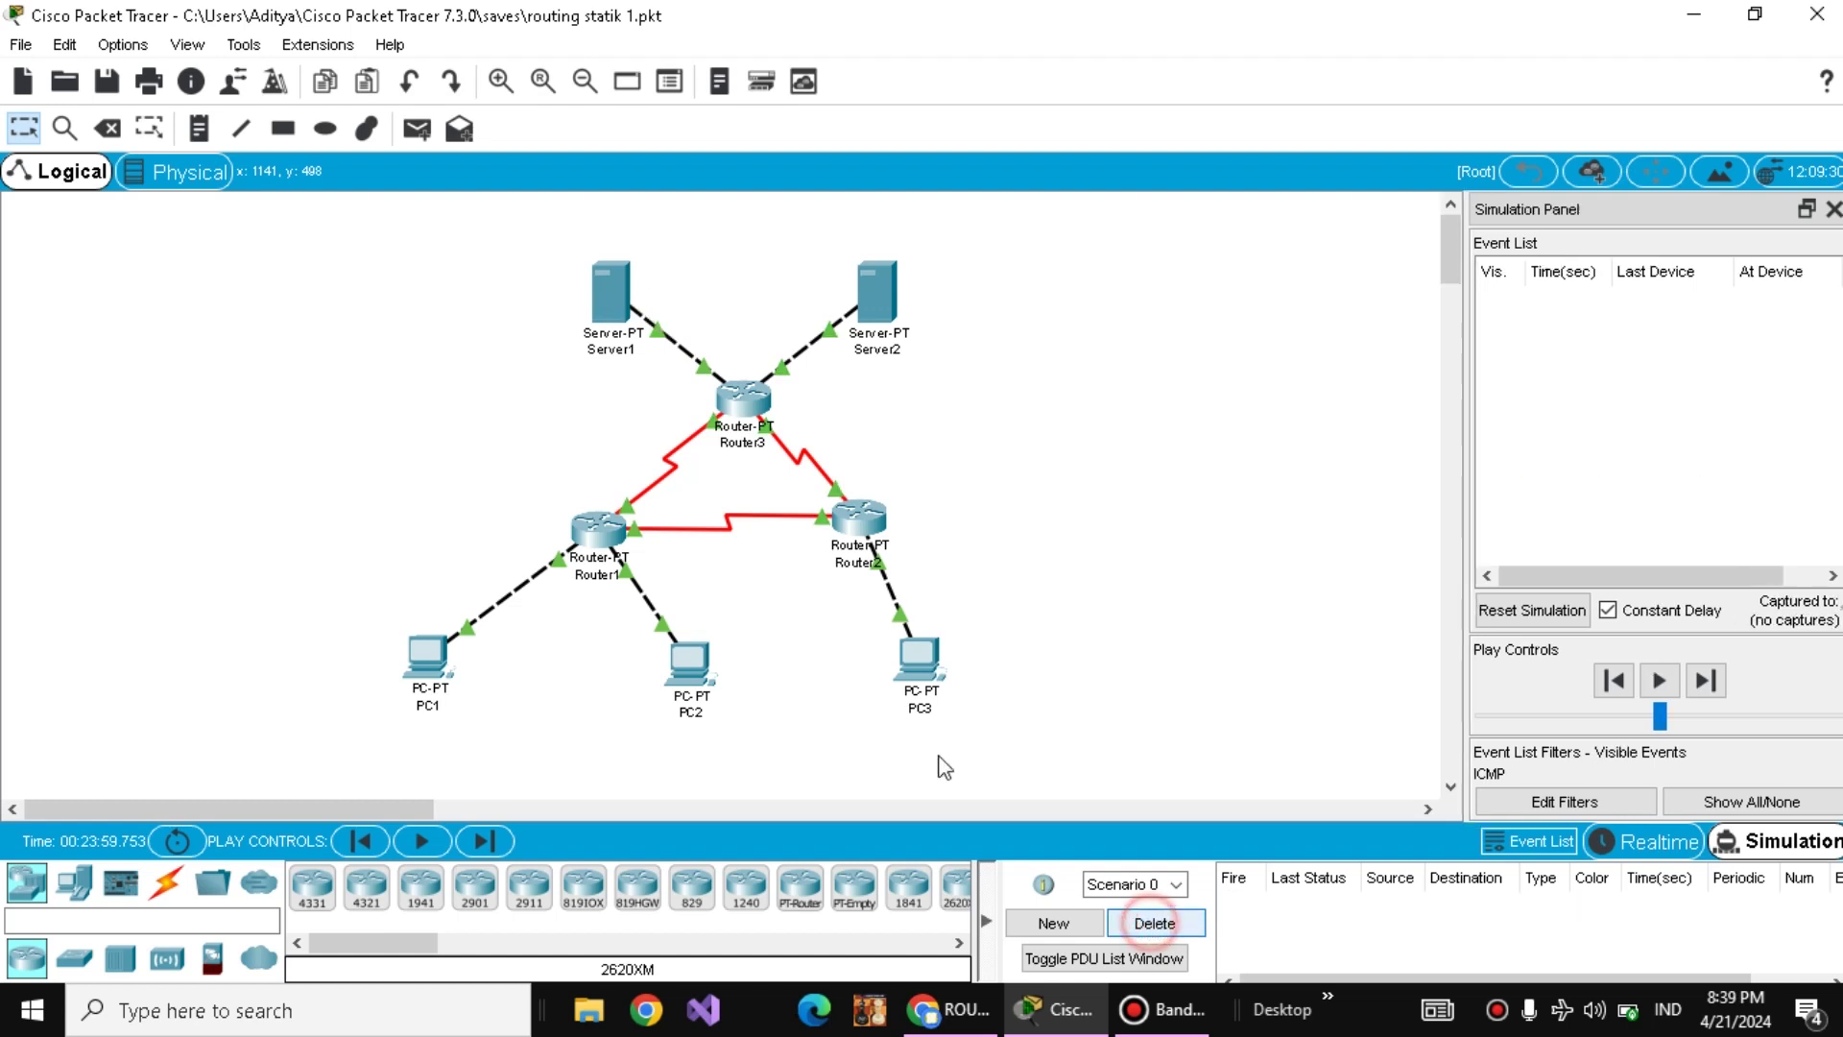
# - Add a simple PDU from Server1 to PC2 and reset the simulation
pyautogui.click(415, 129)
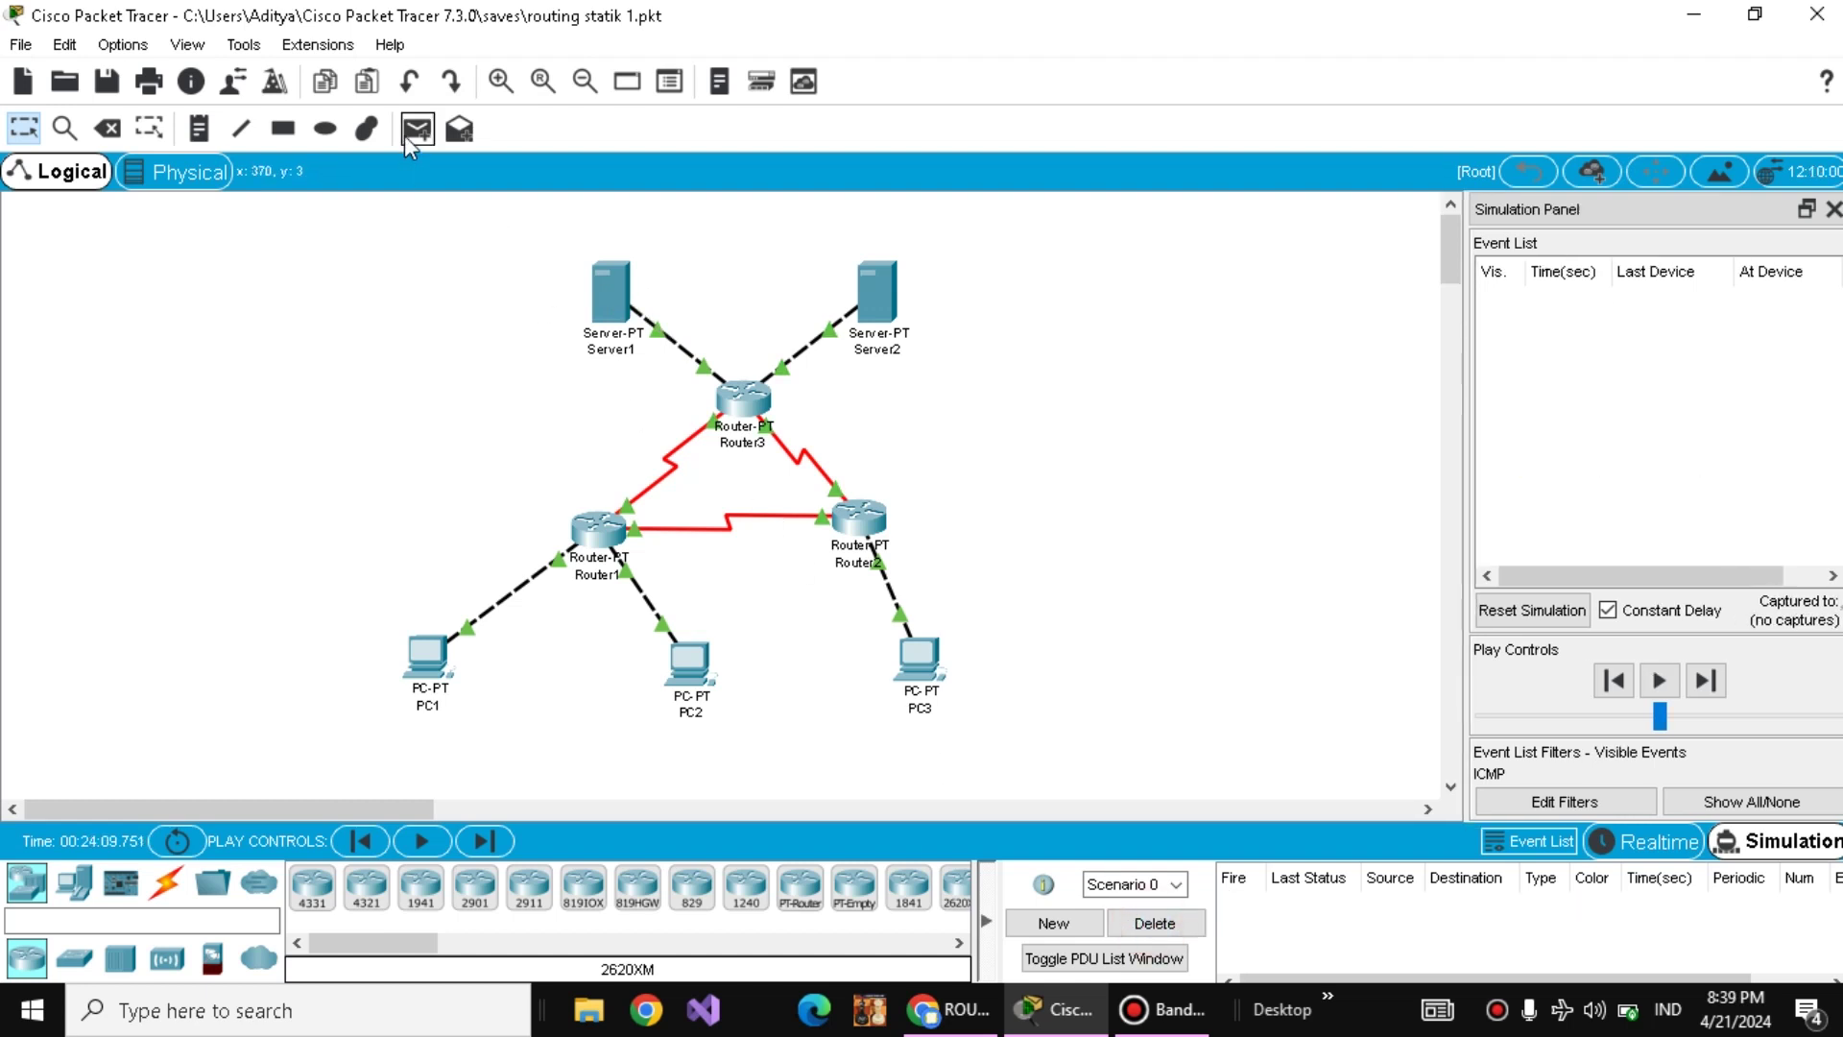
pyautogui.click(610, 292)
pyautogui.click(698, 654)
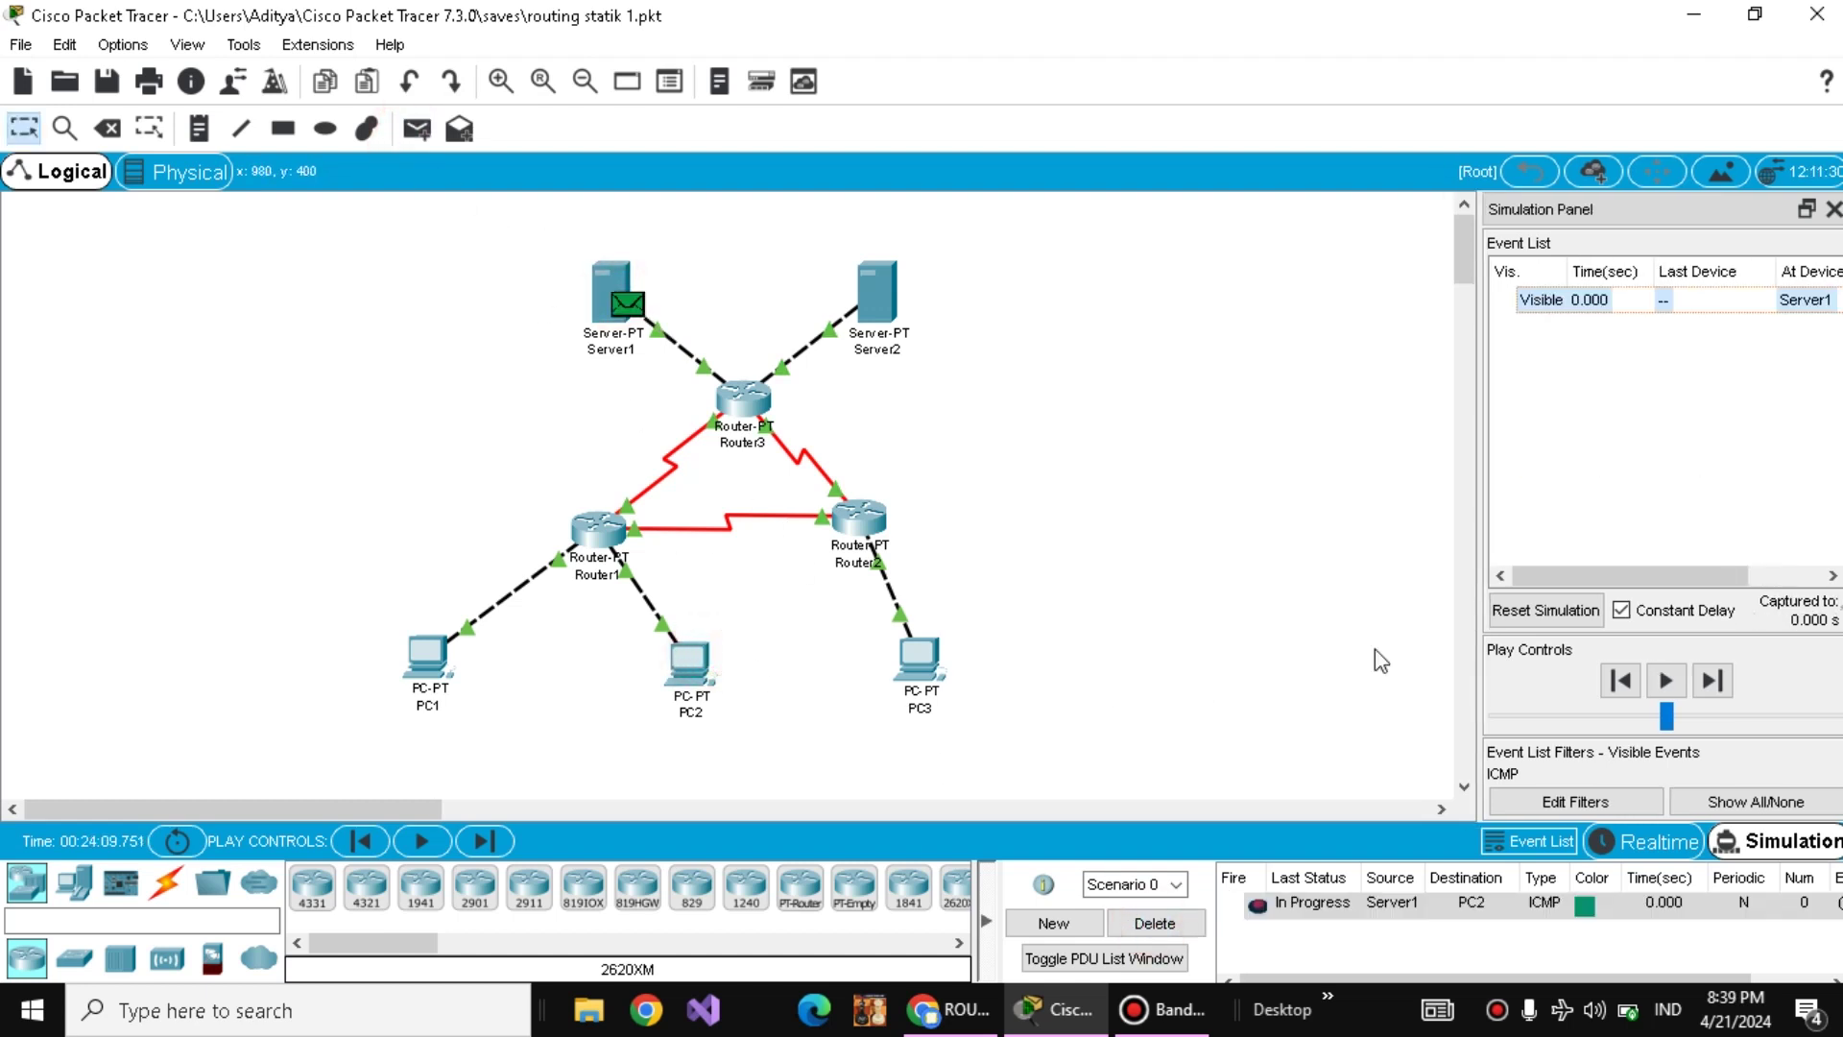
pyautogui.click(1579, 622)
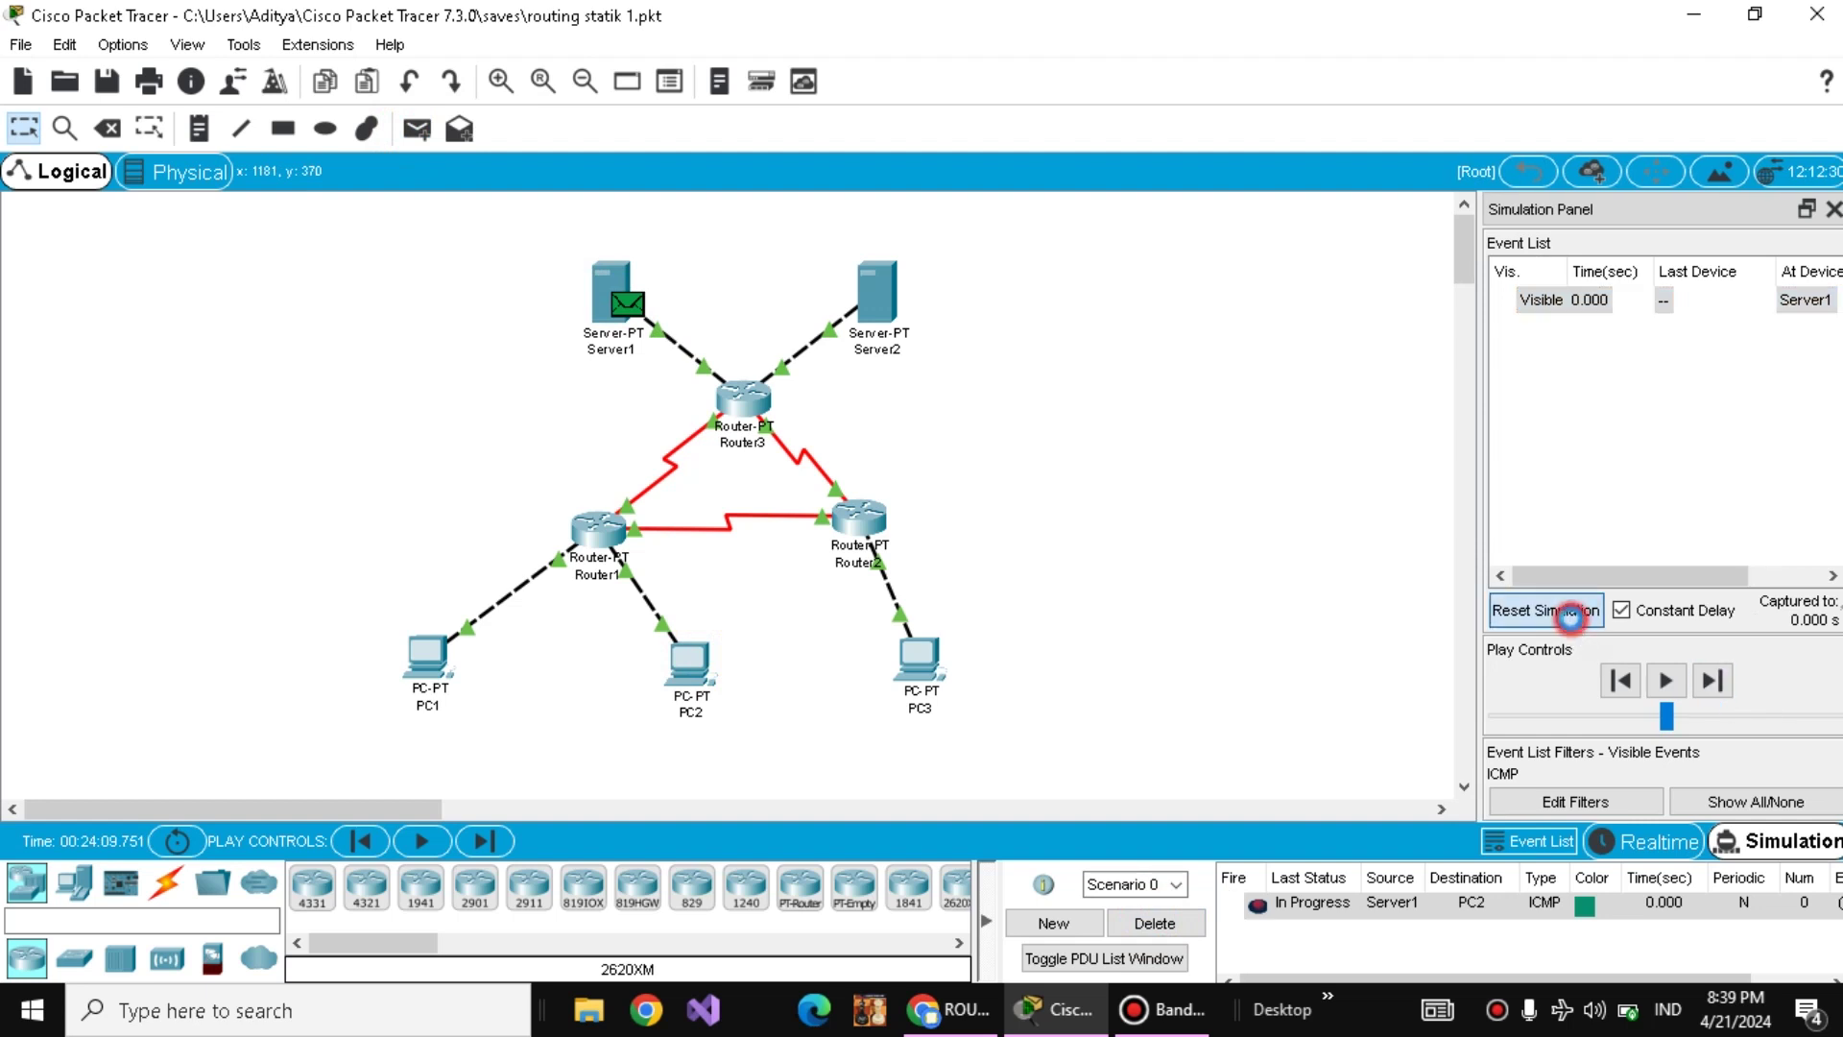
# - Step the Server1-to-PC2 PDU forward event by event until its reply heads back to Server1, and delete the scenario
pyautogui.click(1723, 695)
pyautogui.click(1723, 695)
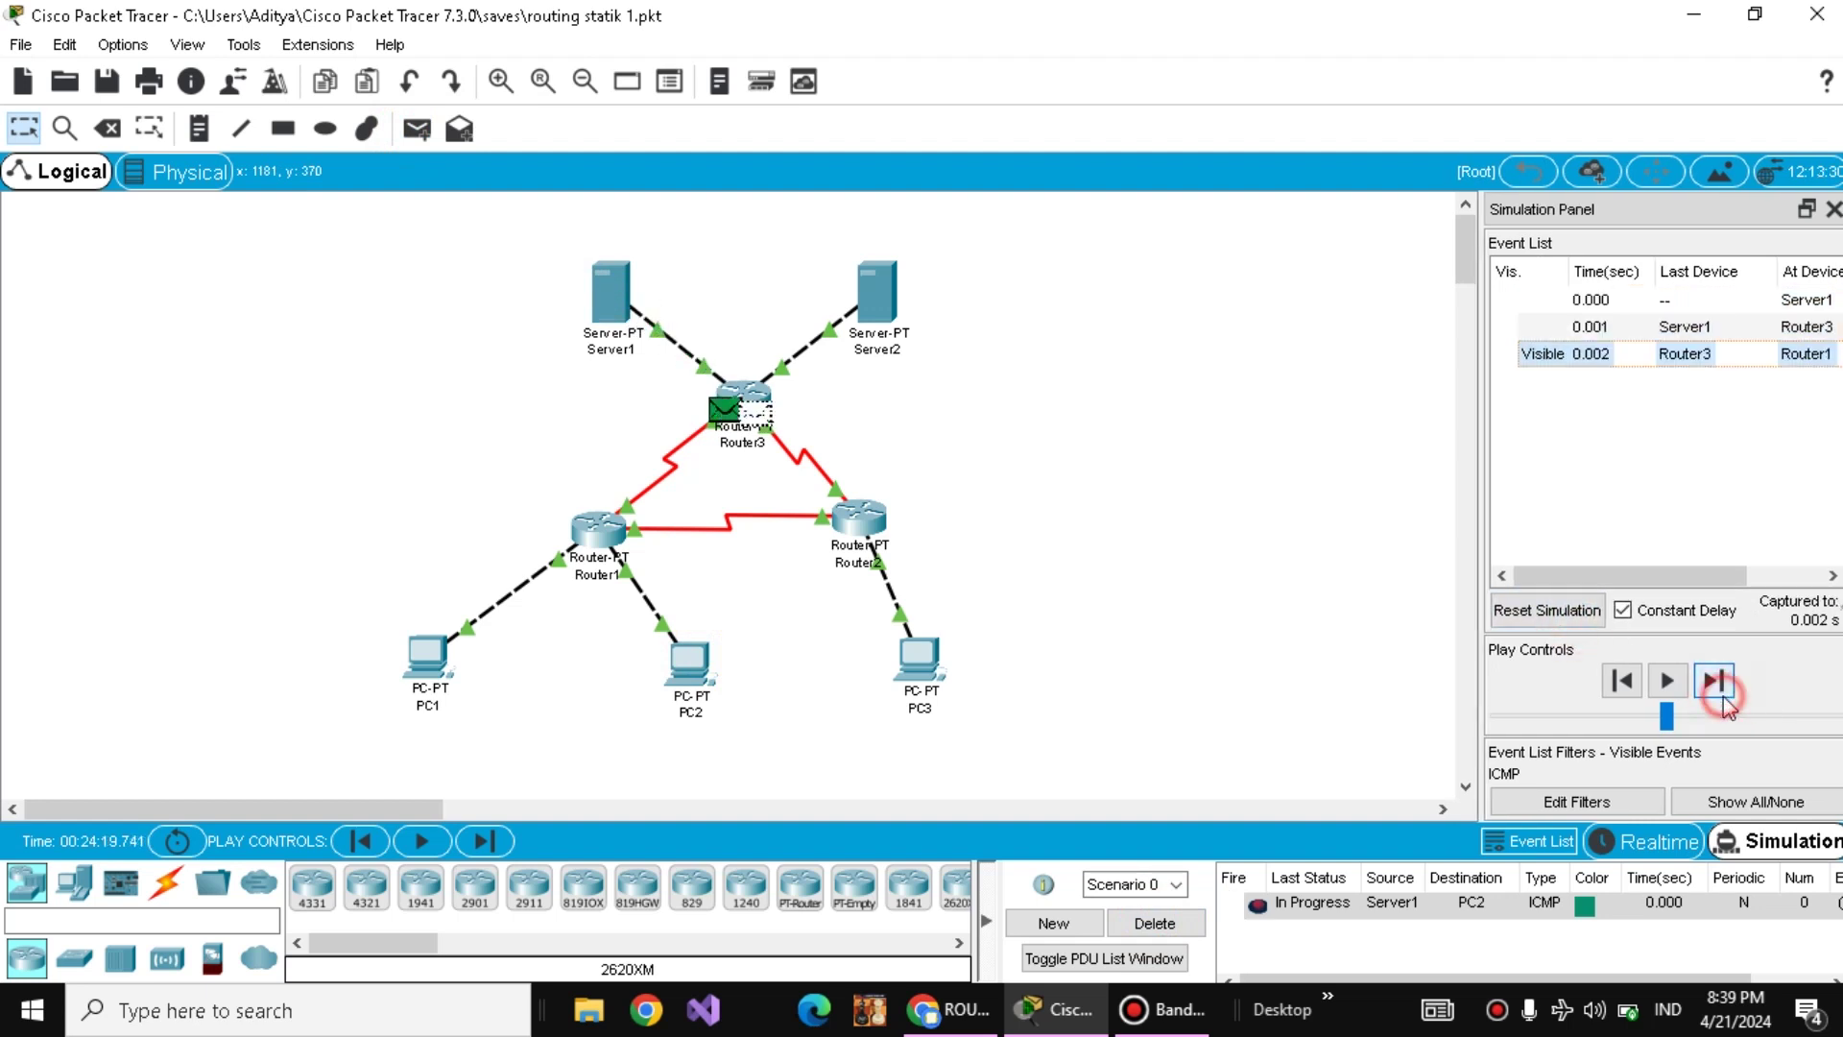
pyautogui.click(1724, 699)
pyautogui.click(1724, 699)
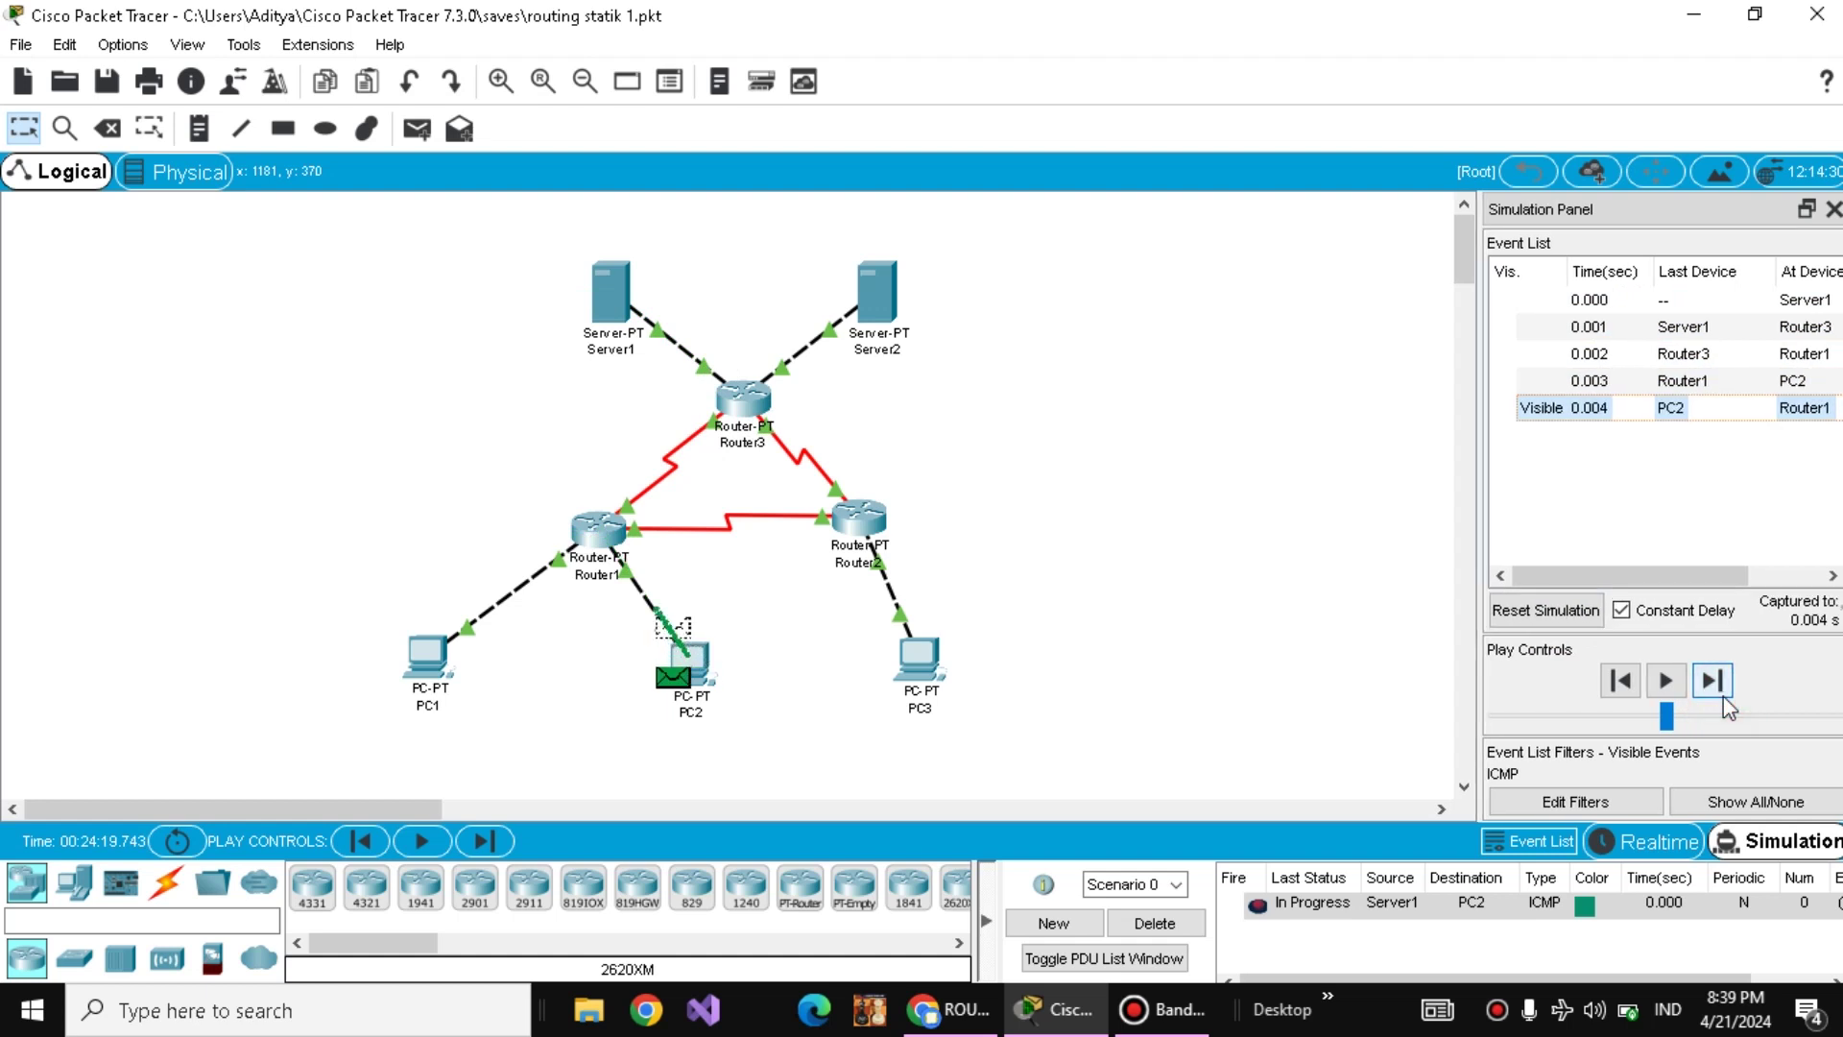
pyautogui.click(1724, 699)
pyautogui.click(1724, 698)
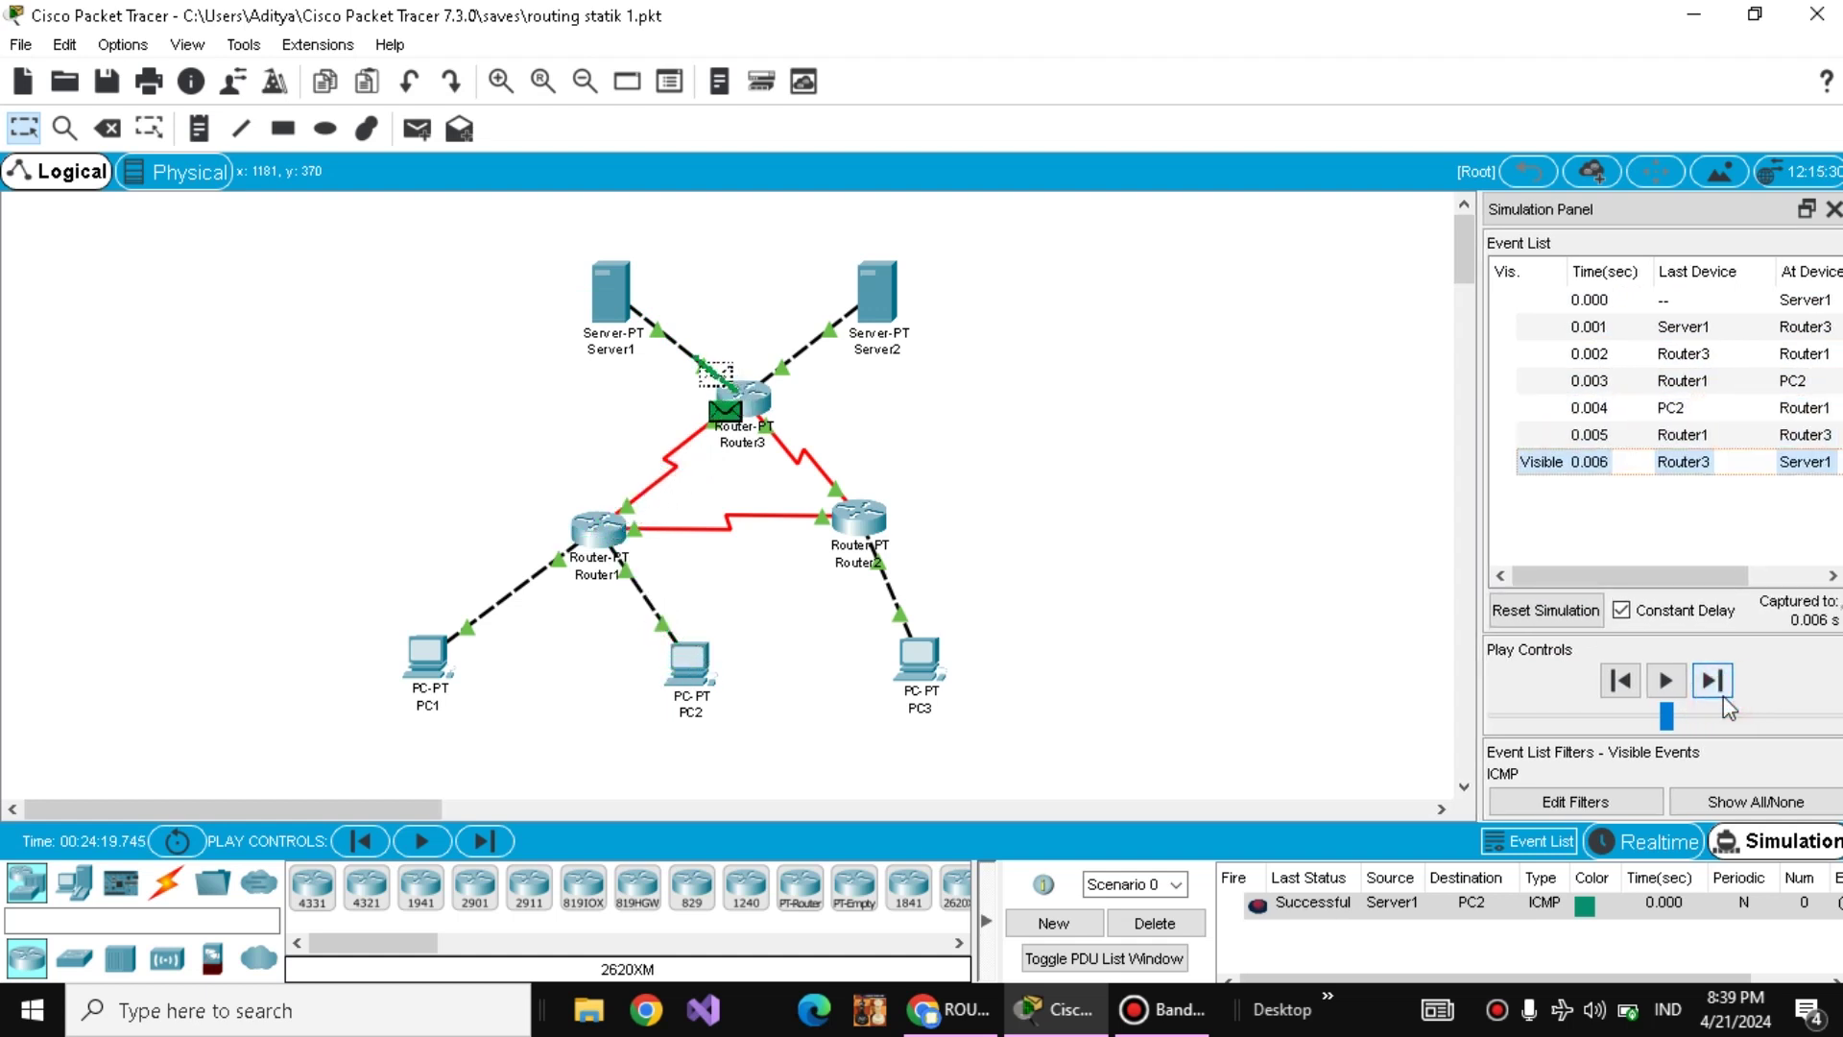
pyautogui.click(1155, 922)
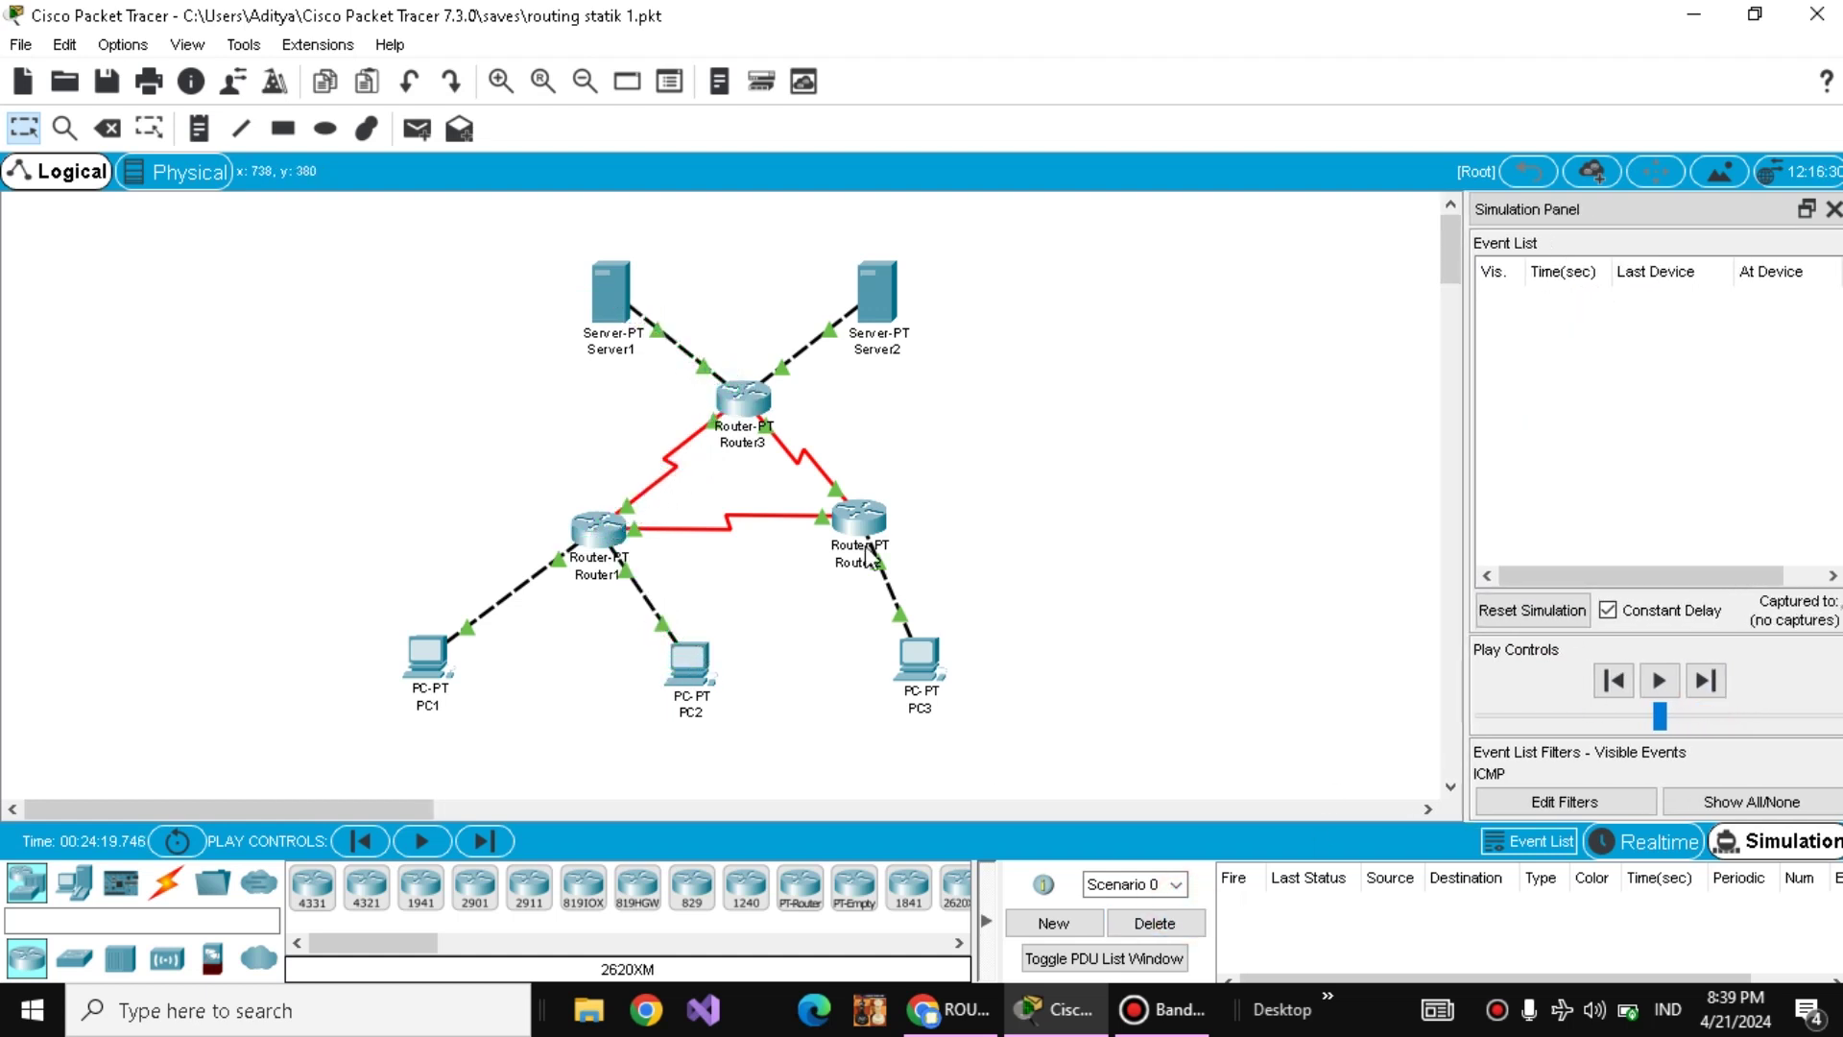
# - Add a simple PDU from Server1 to PC3 and reset the simulation
pyautogui.click(417, 129)
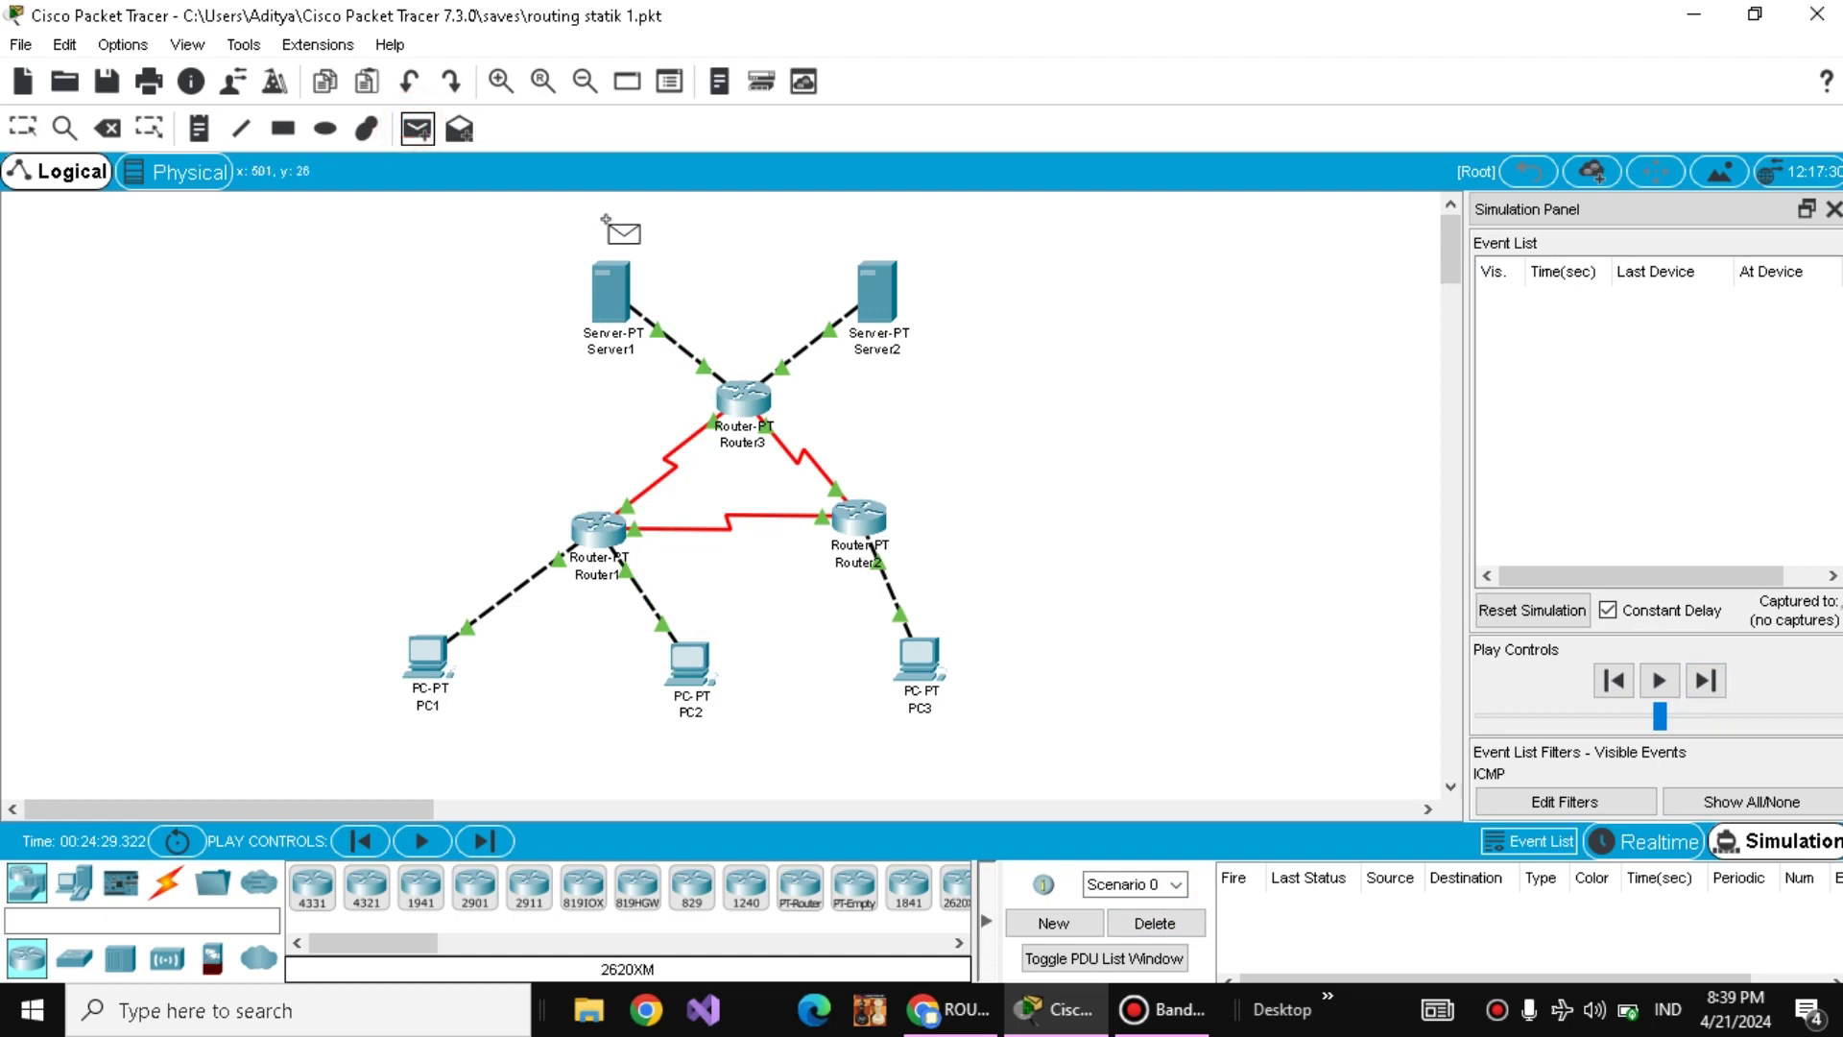
pyautogui.click(608, 271)
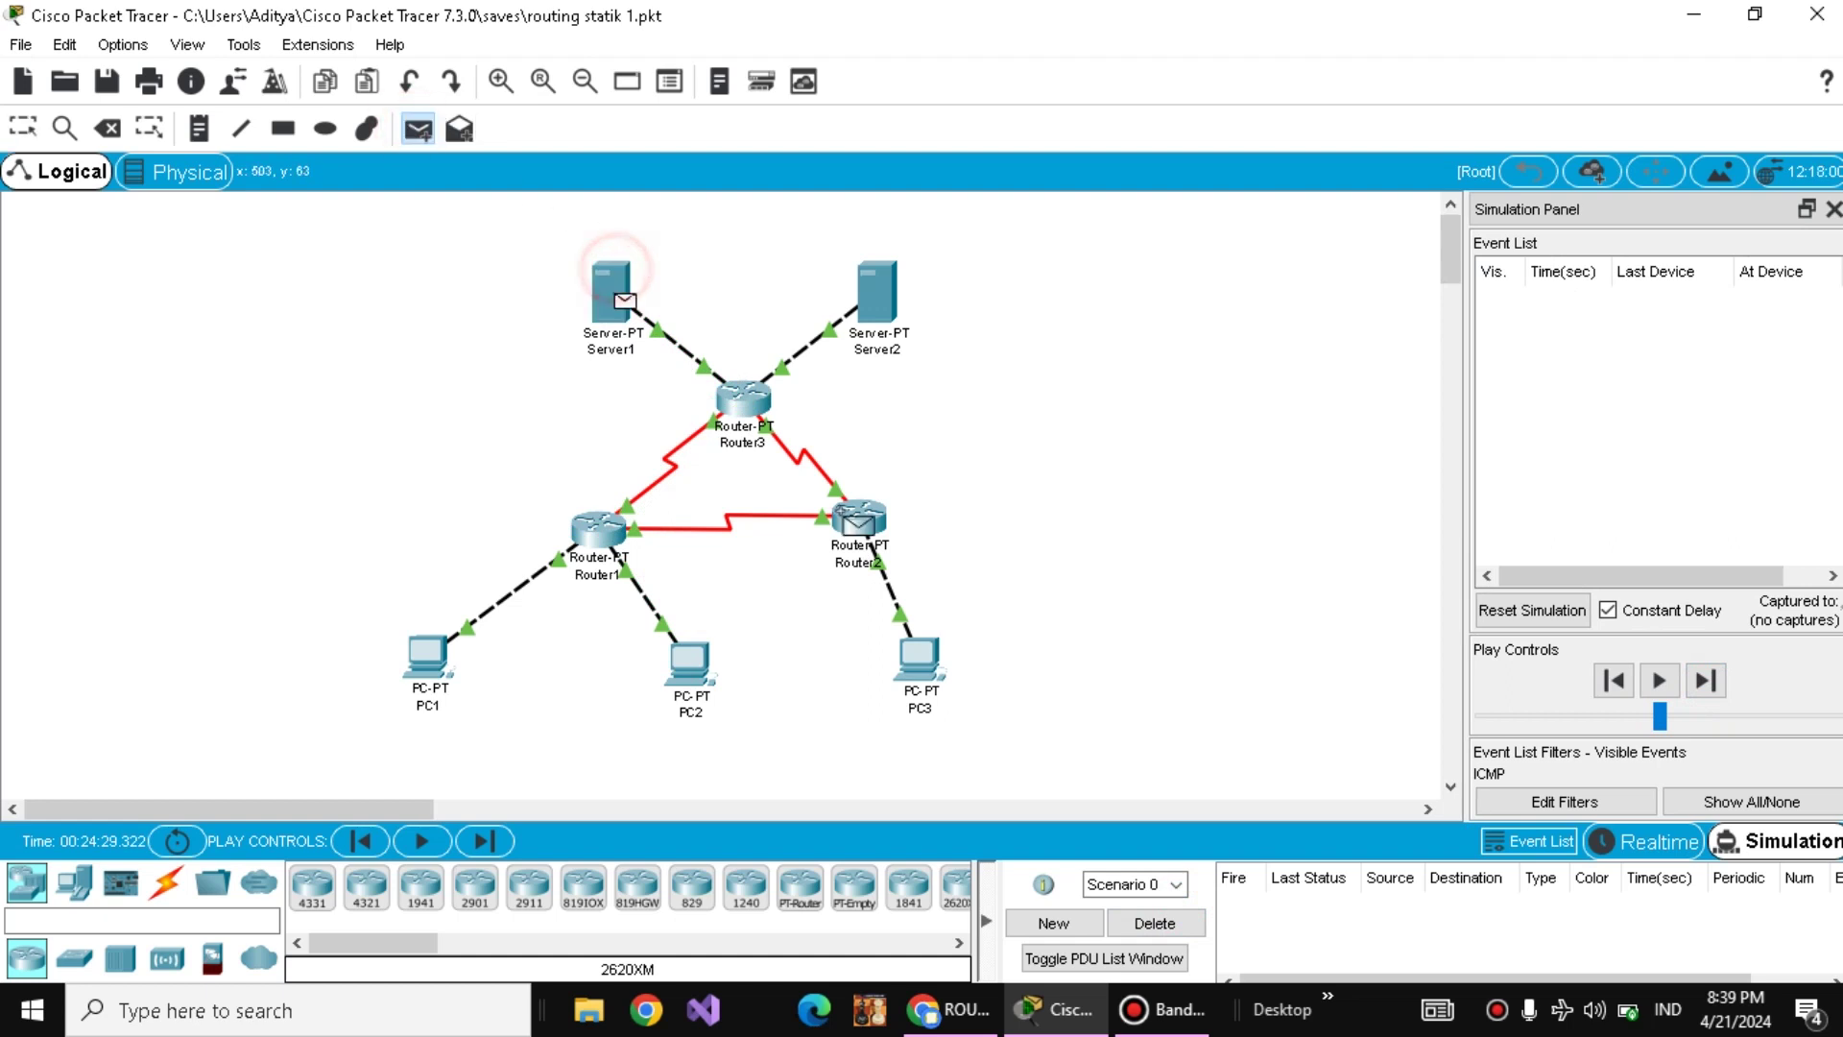
pyautogui.click(921, 661)
pyautogui.click(1560, 614)
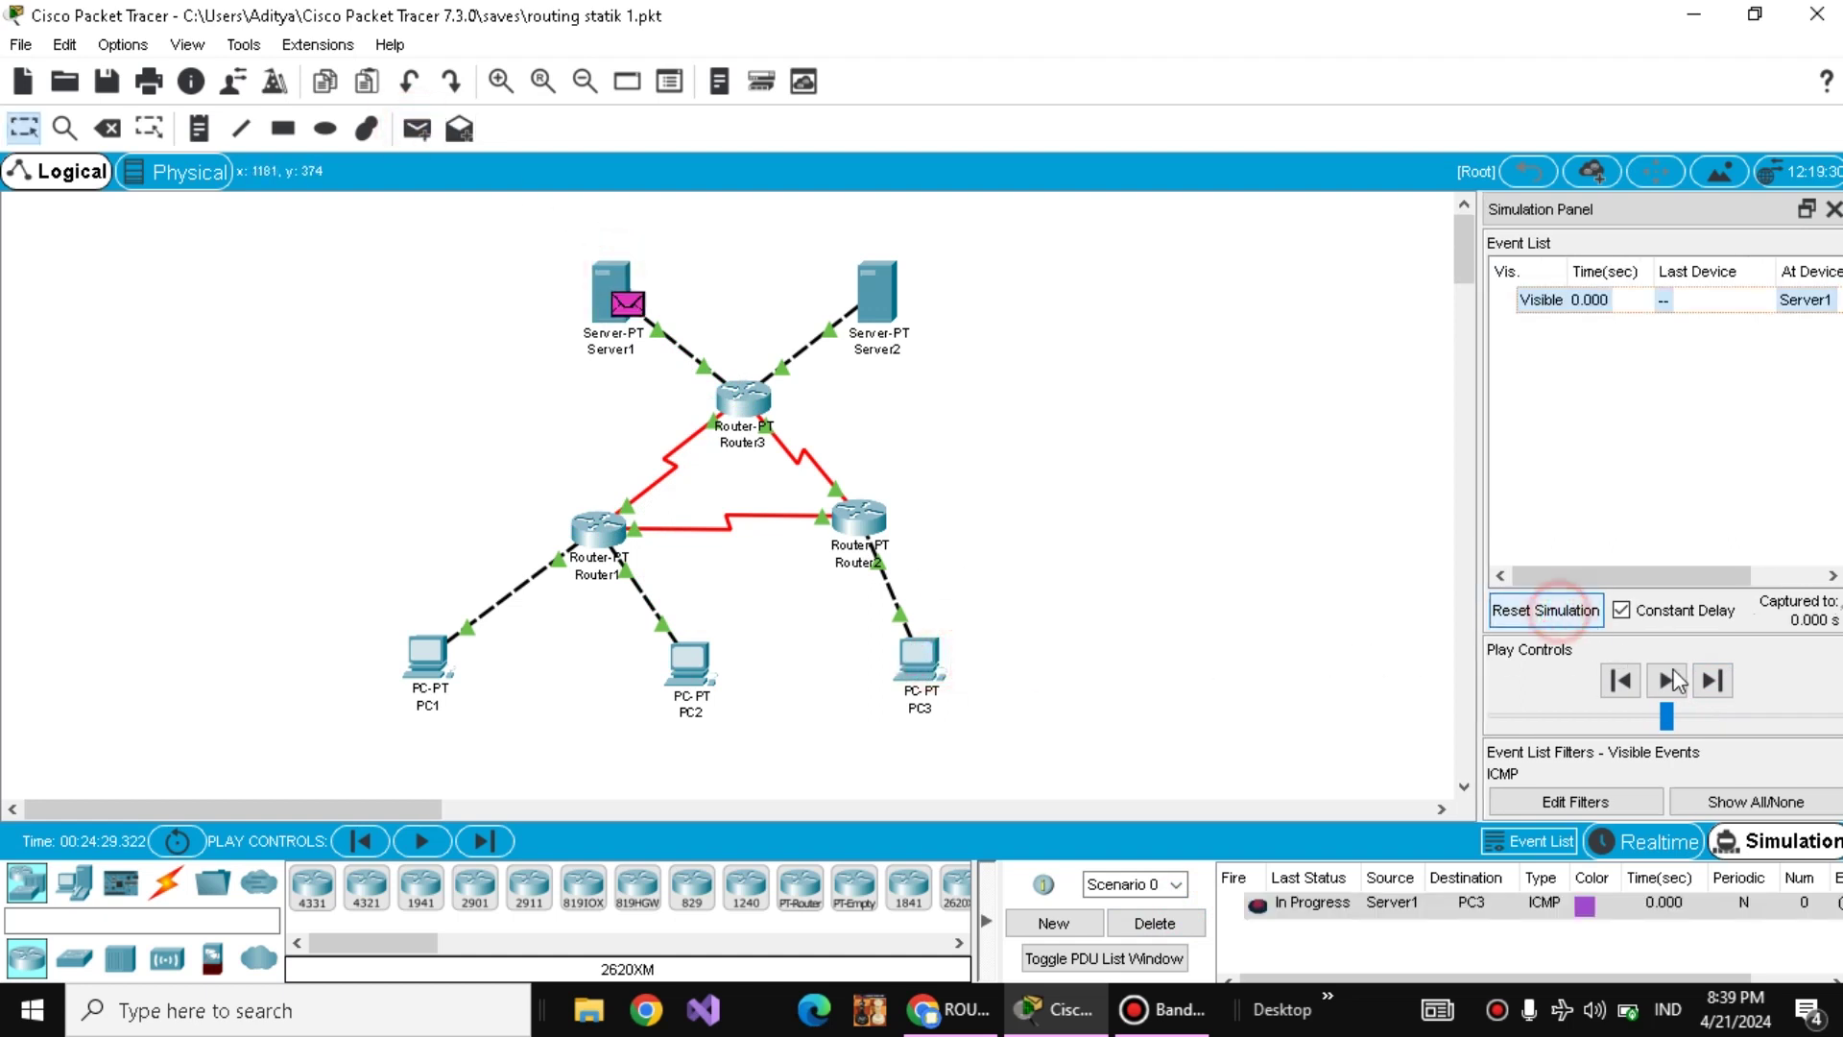
# - Step the Server1-to-PC3 PDU forward through Router3 and Router2 and back toward Server1, and delete the scenario
pyautogui.click(1704, 684)
pyautogui.click(1704, 684)
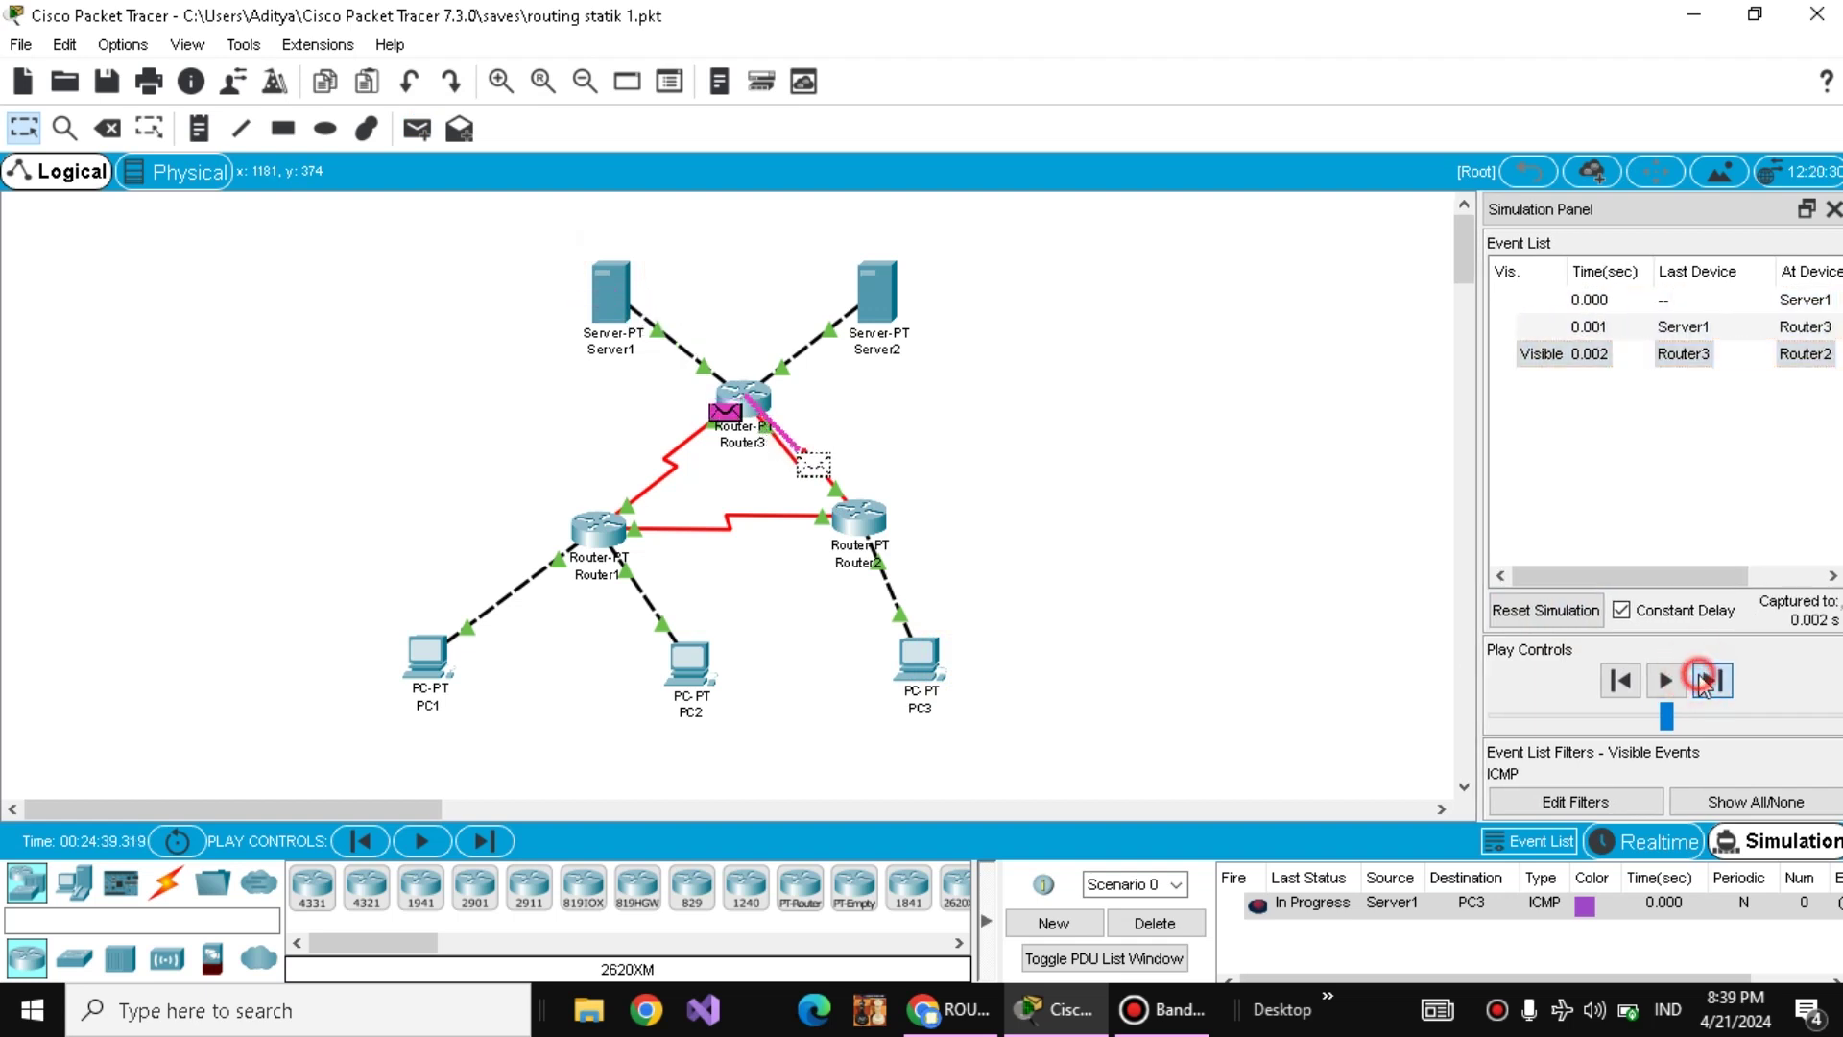
pyautogui.click(1704, 683)
pyautogui.click(1704, 683)
pyautogui.click(1704, 684)
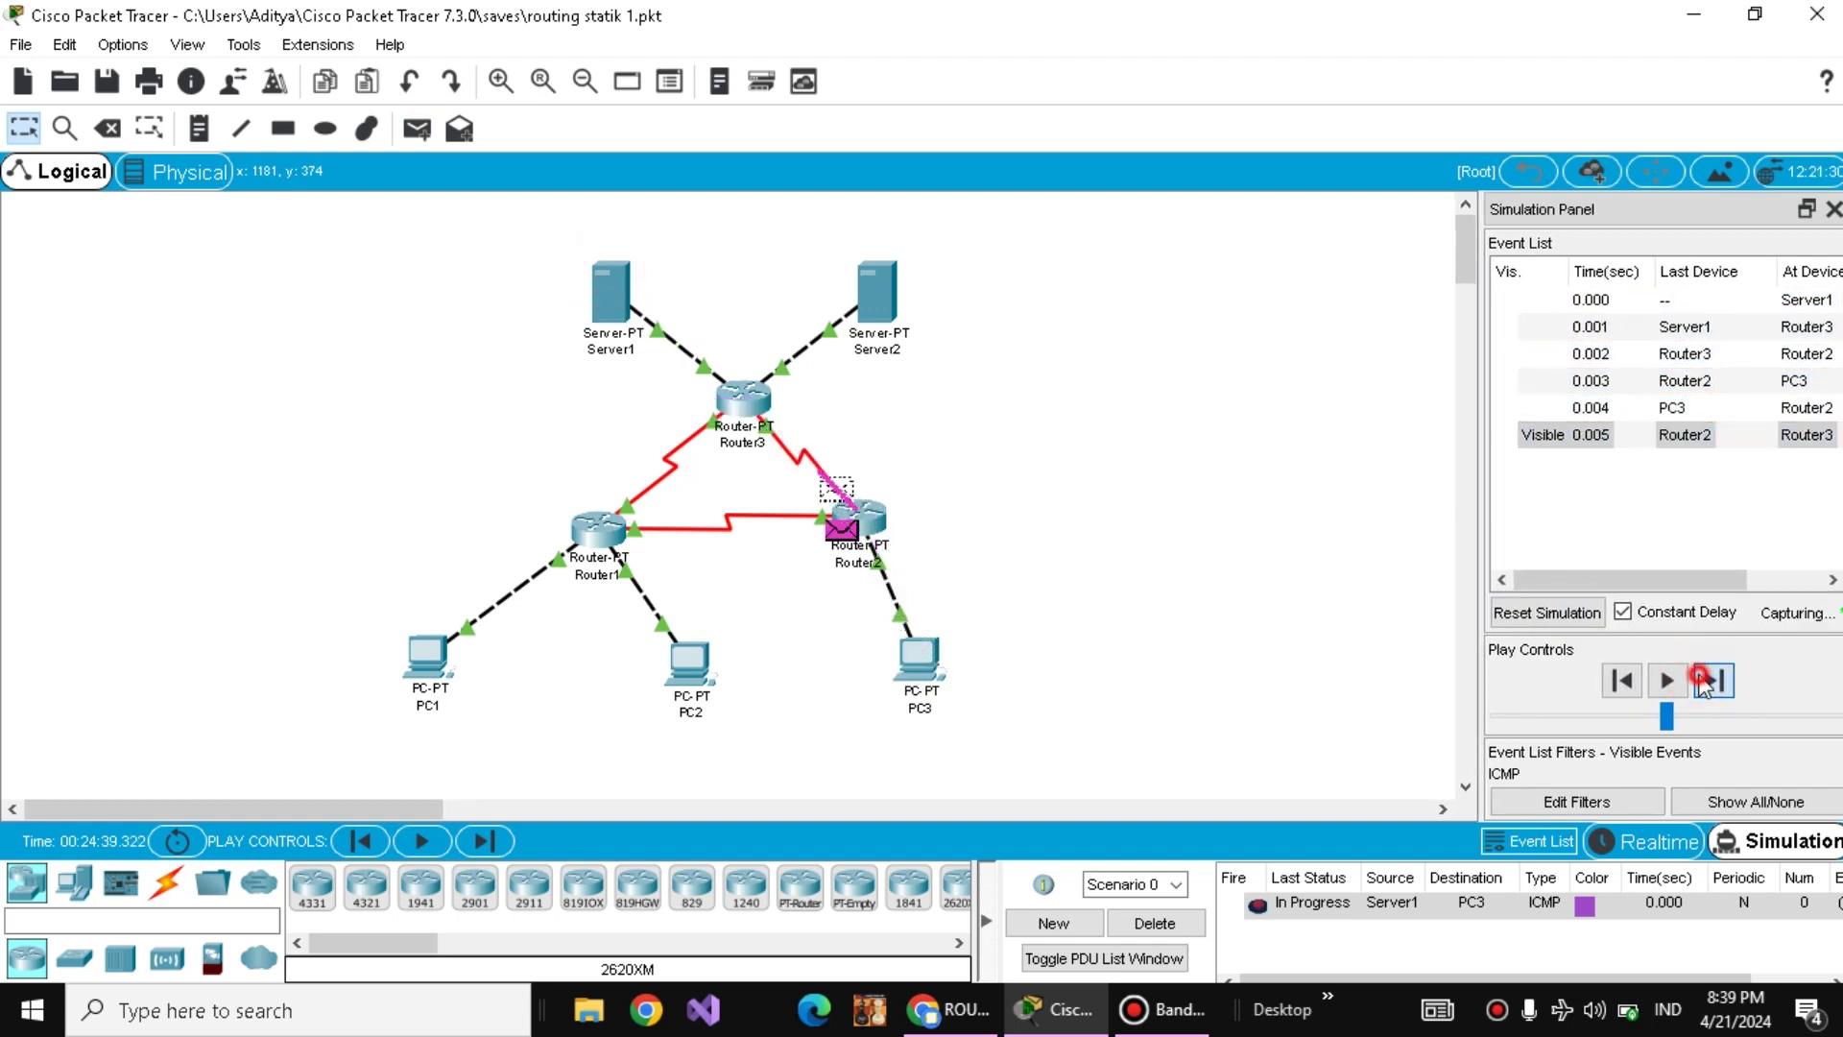
pyautogui.click(1704, 683)
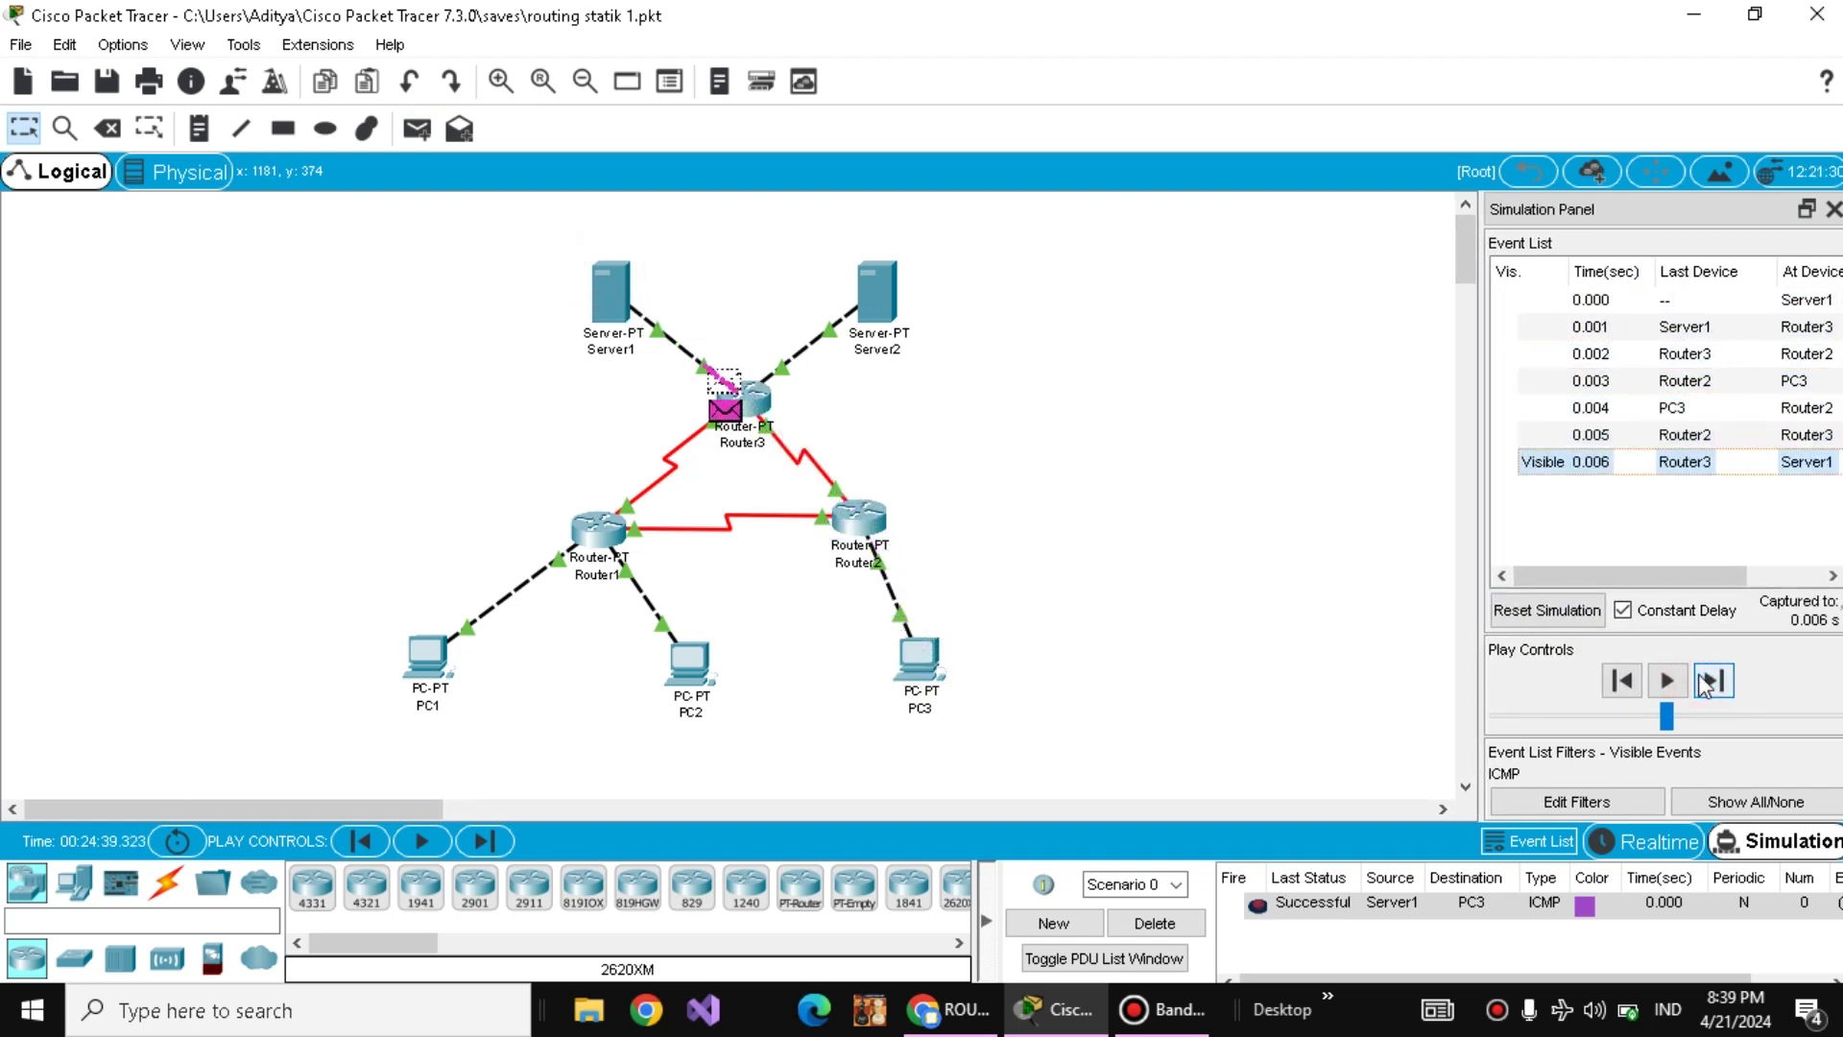
pyautogui.click(1171, 933)
# - Read tutorial points 7 to 10 in Chrome, return to Packet Tracer and switch the network to Realtime mode
pyautogui.click(950, 1009)
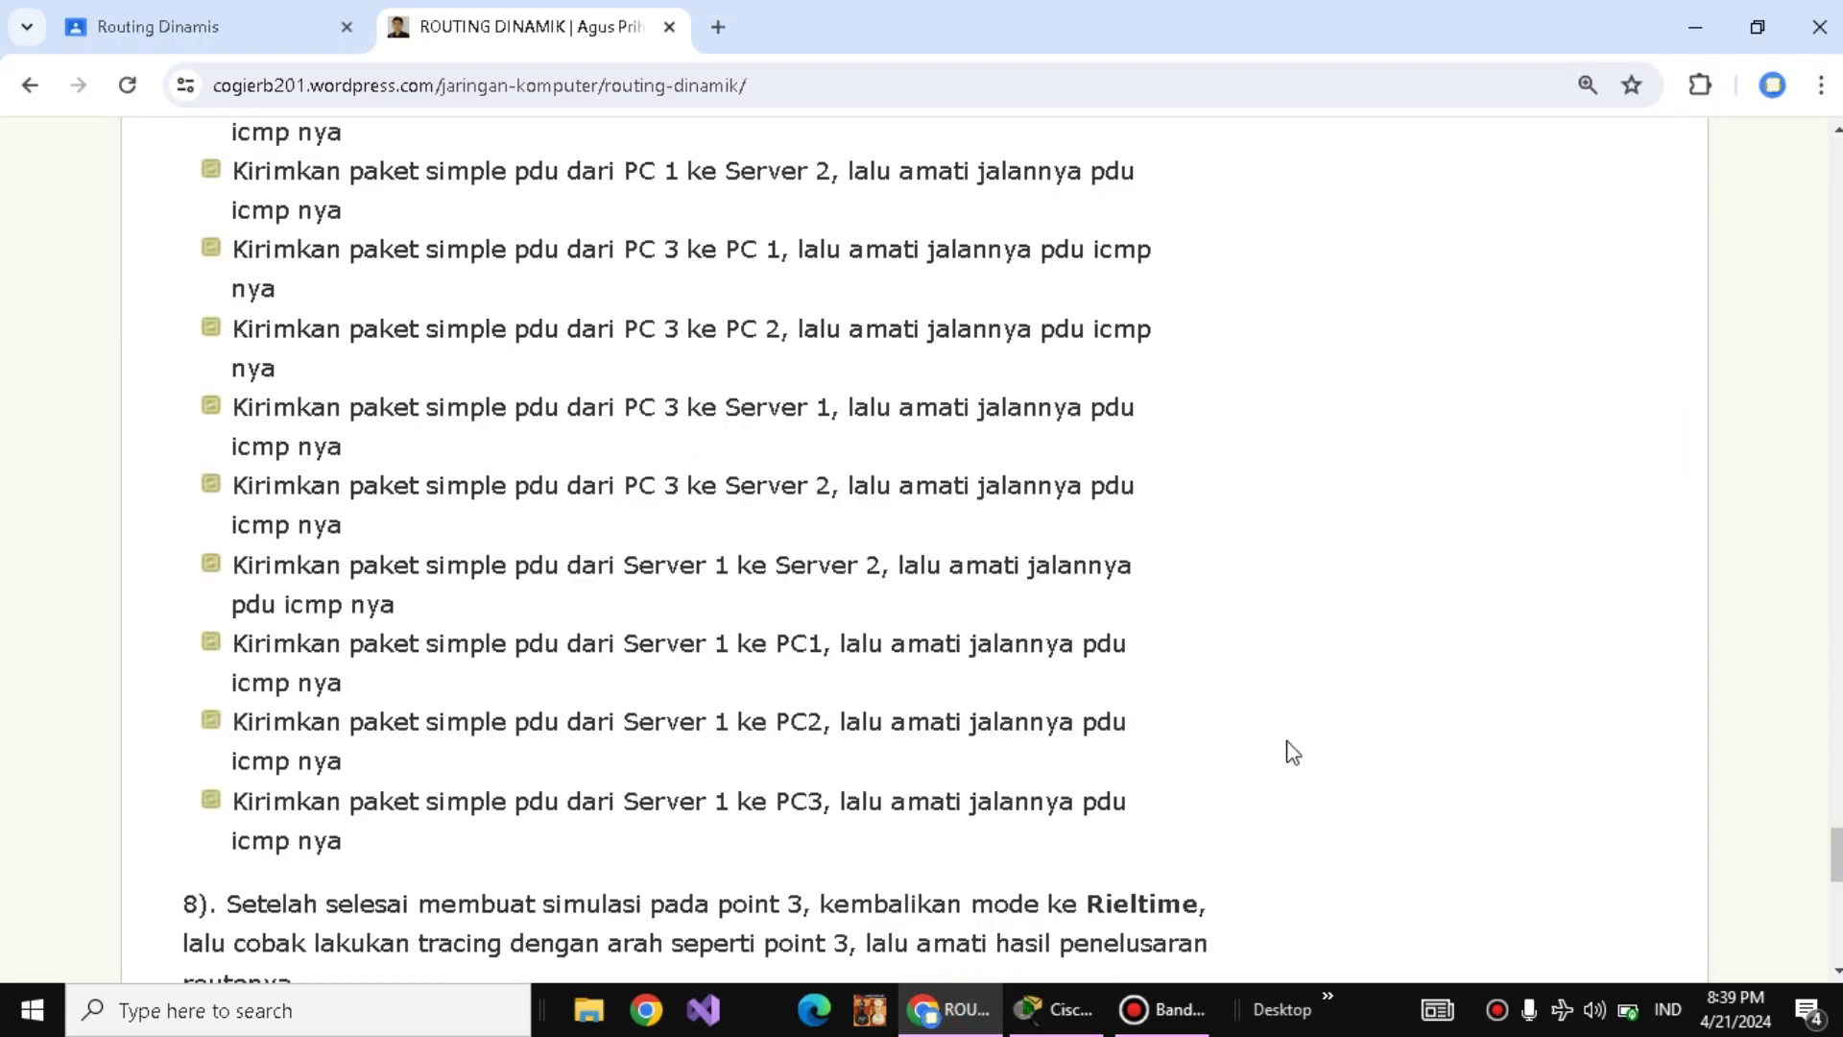
pyautogui.click(1742, 529)
pyautogui.scroll(-3, 1742, 529)
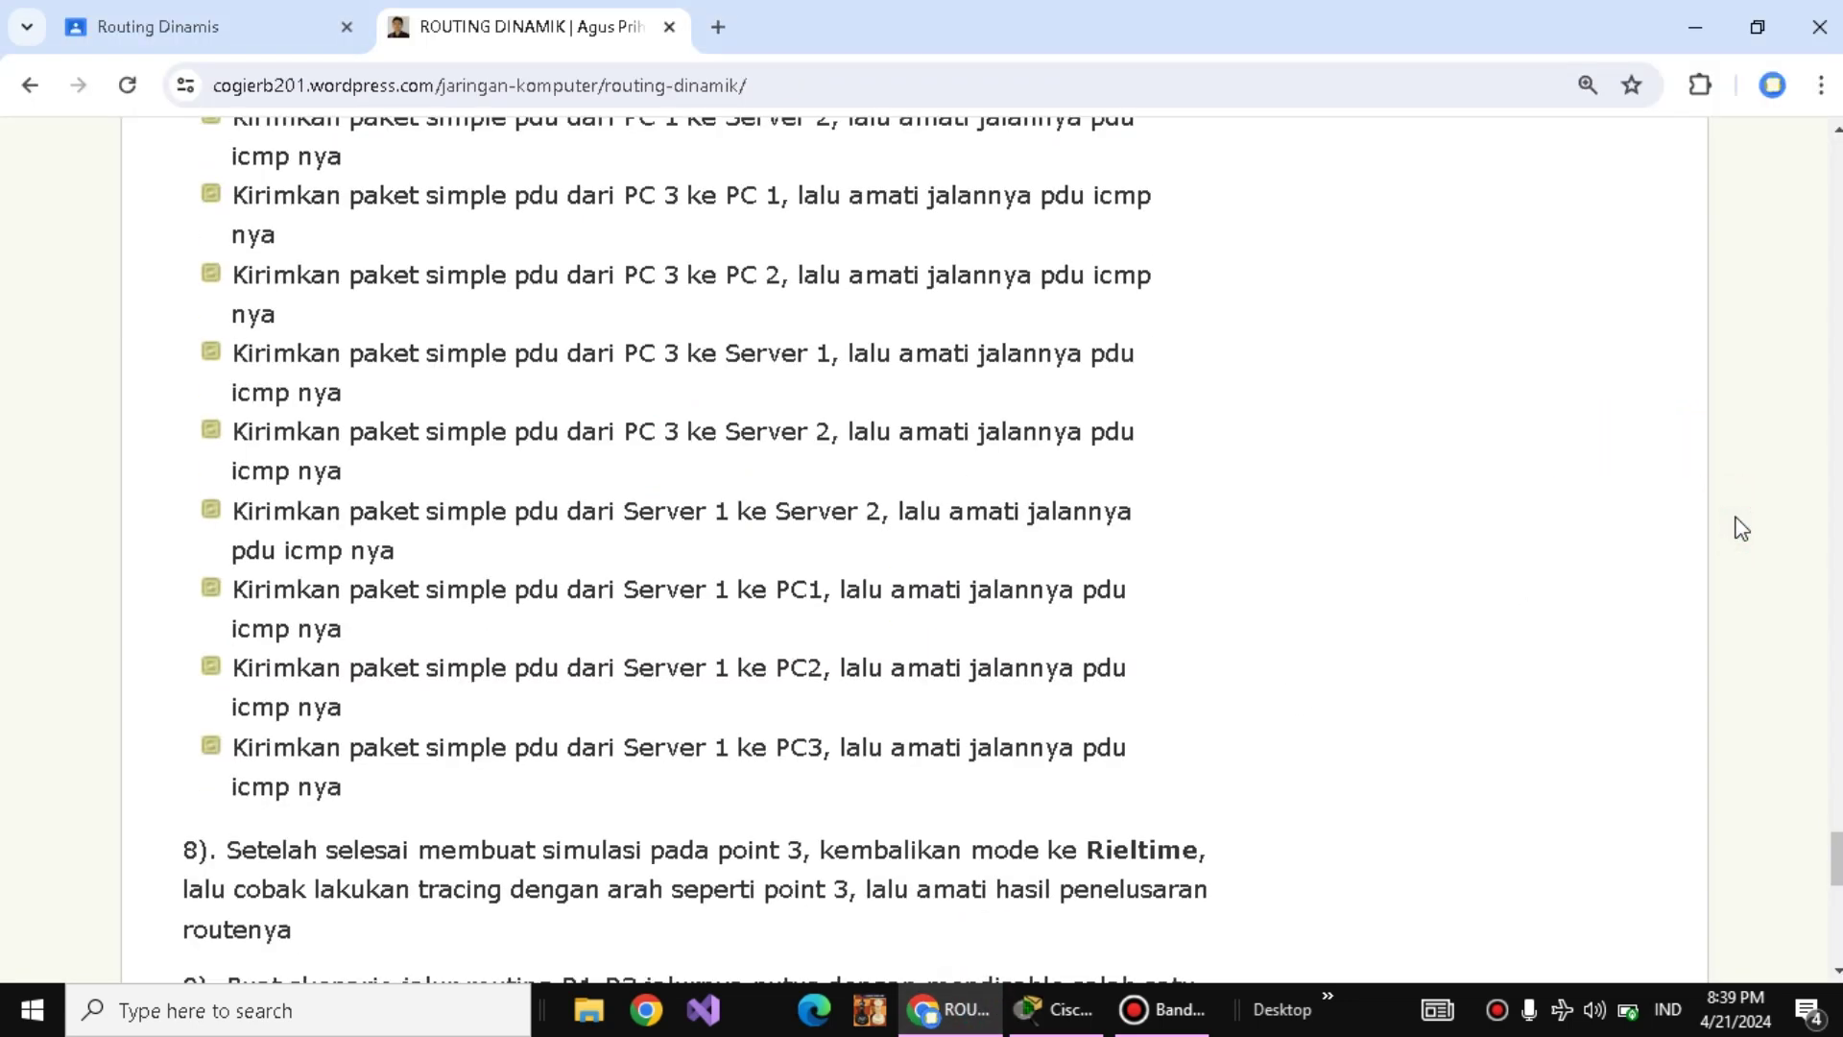
pyautogui.scroll(-1, 1742, 529)
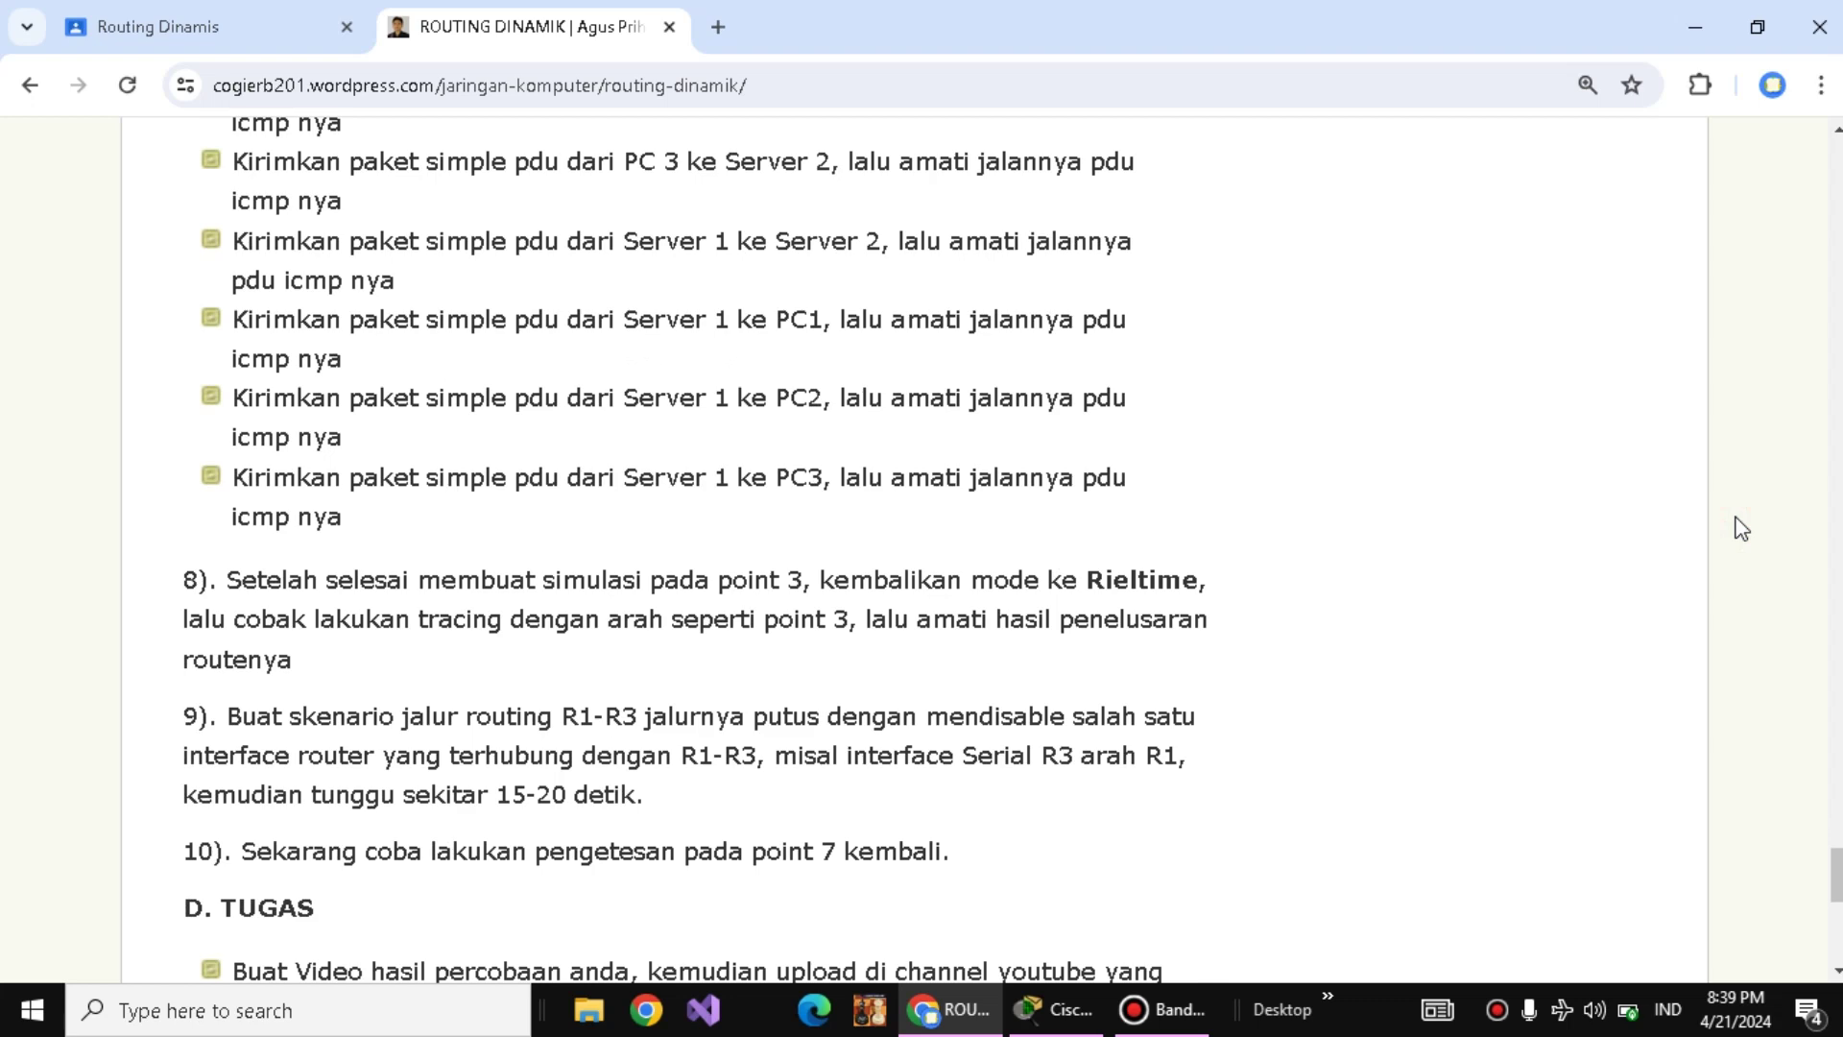
pyautogui.scroll(6, 1742, 529)
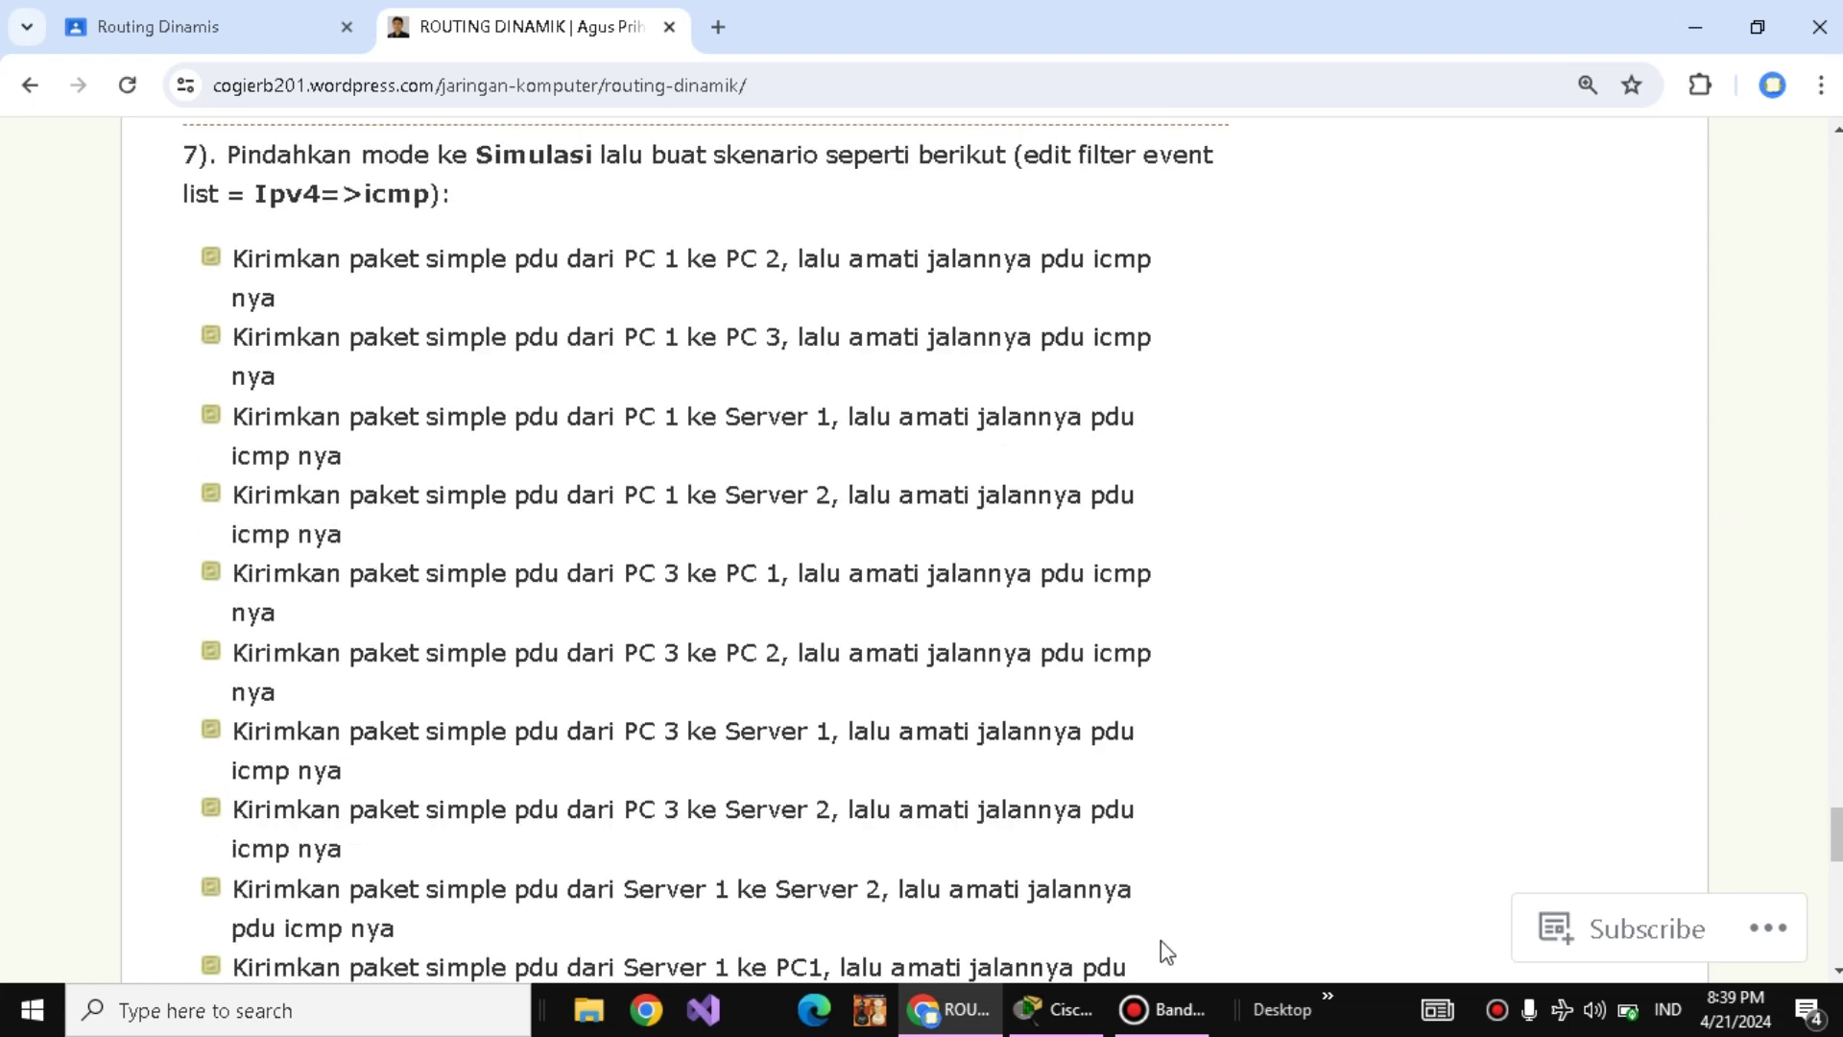
pyautogui.click(1056, 1009)
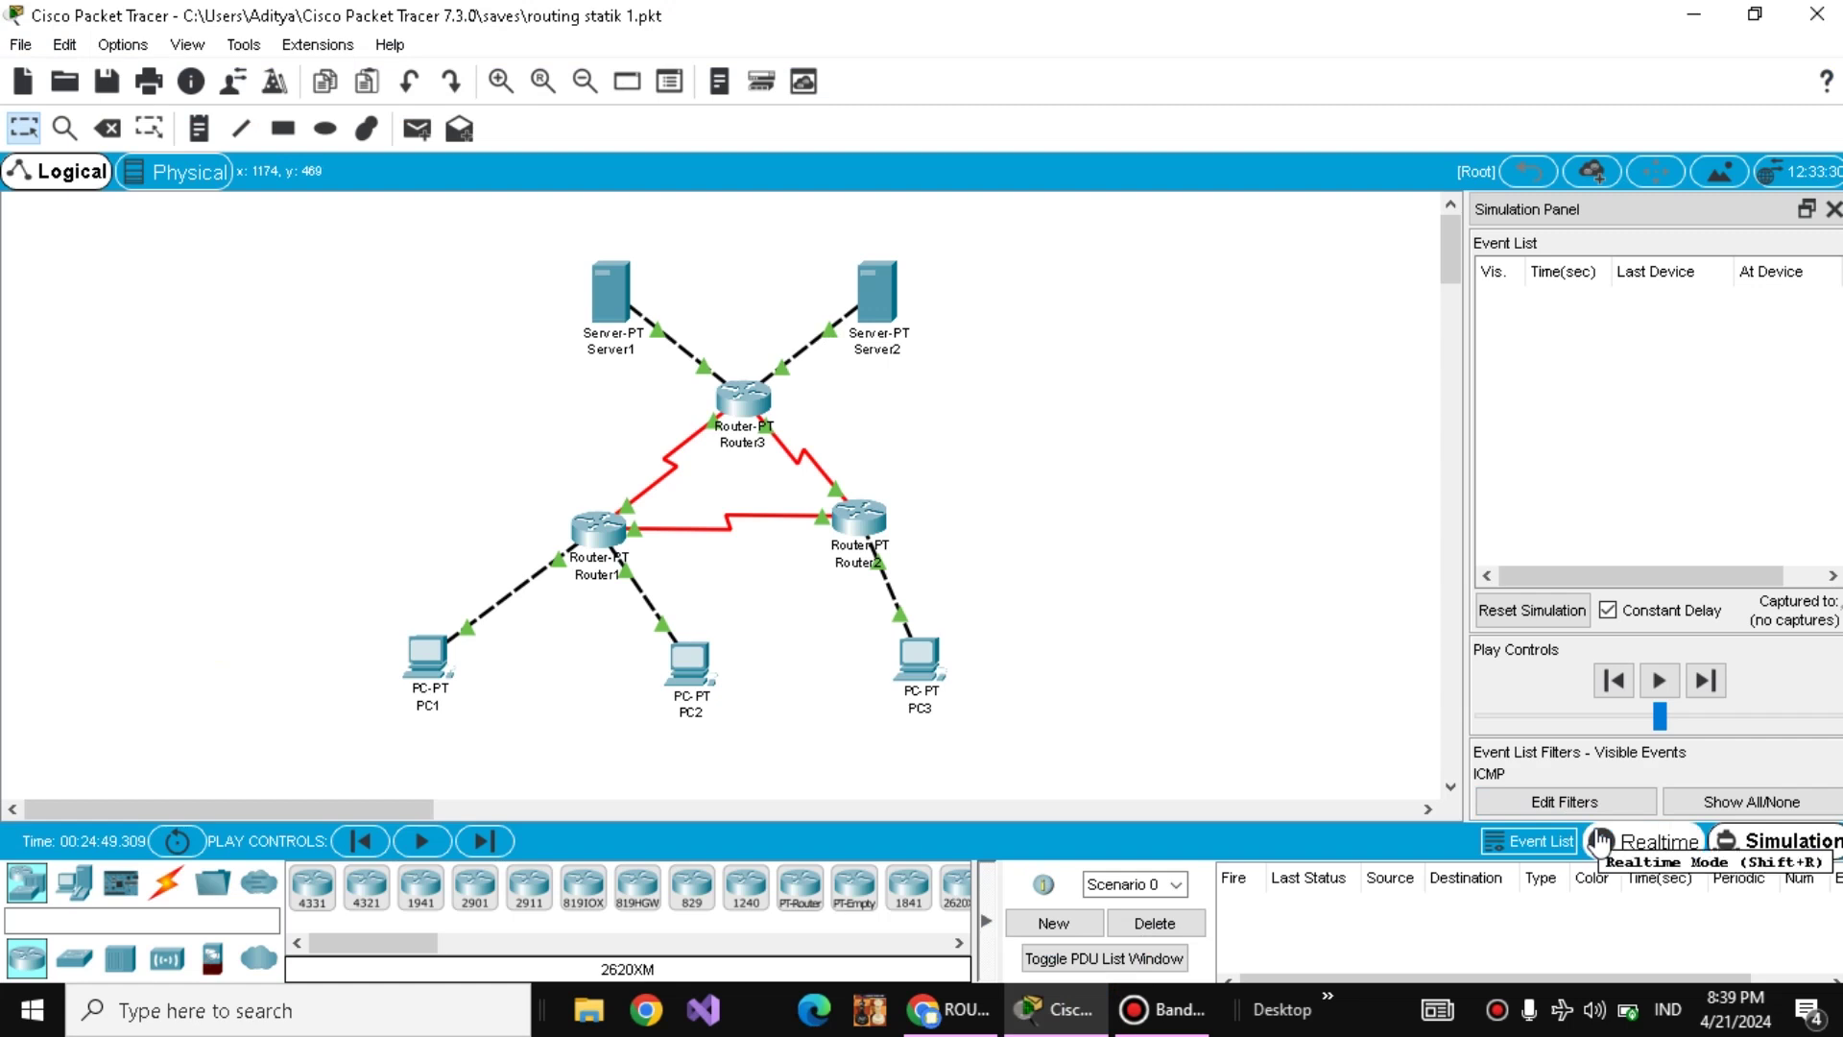
pyautogui.click(1598, 841)
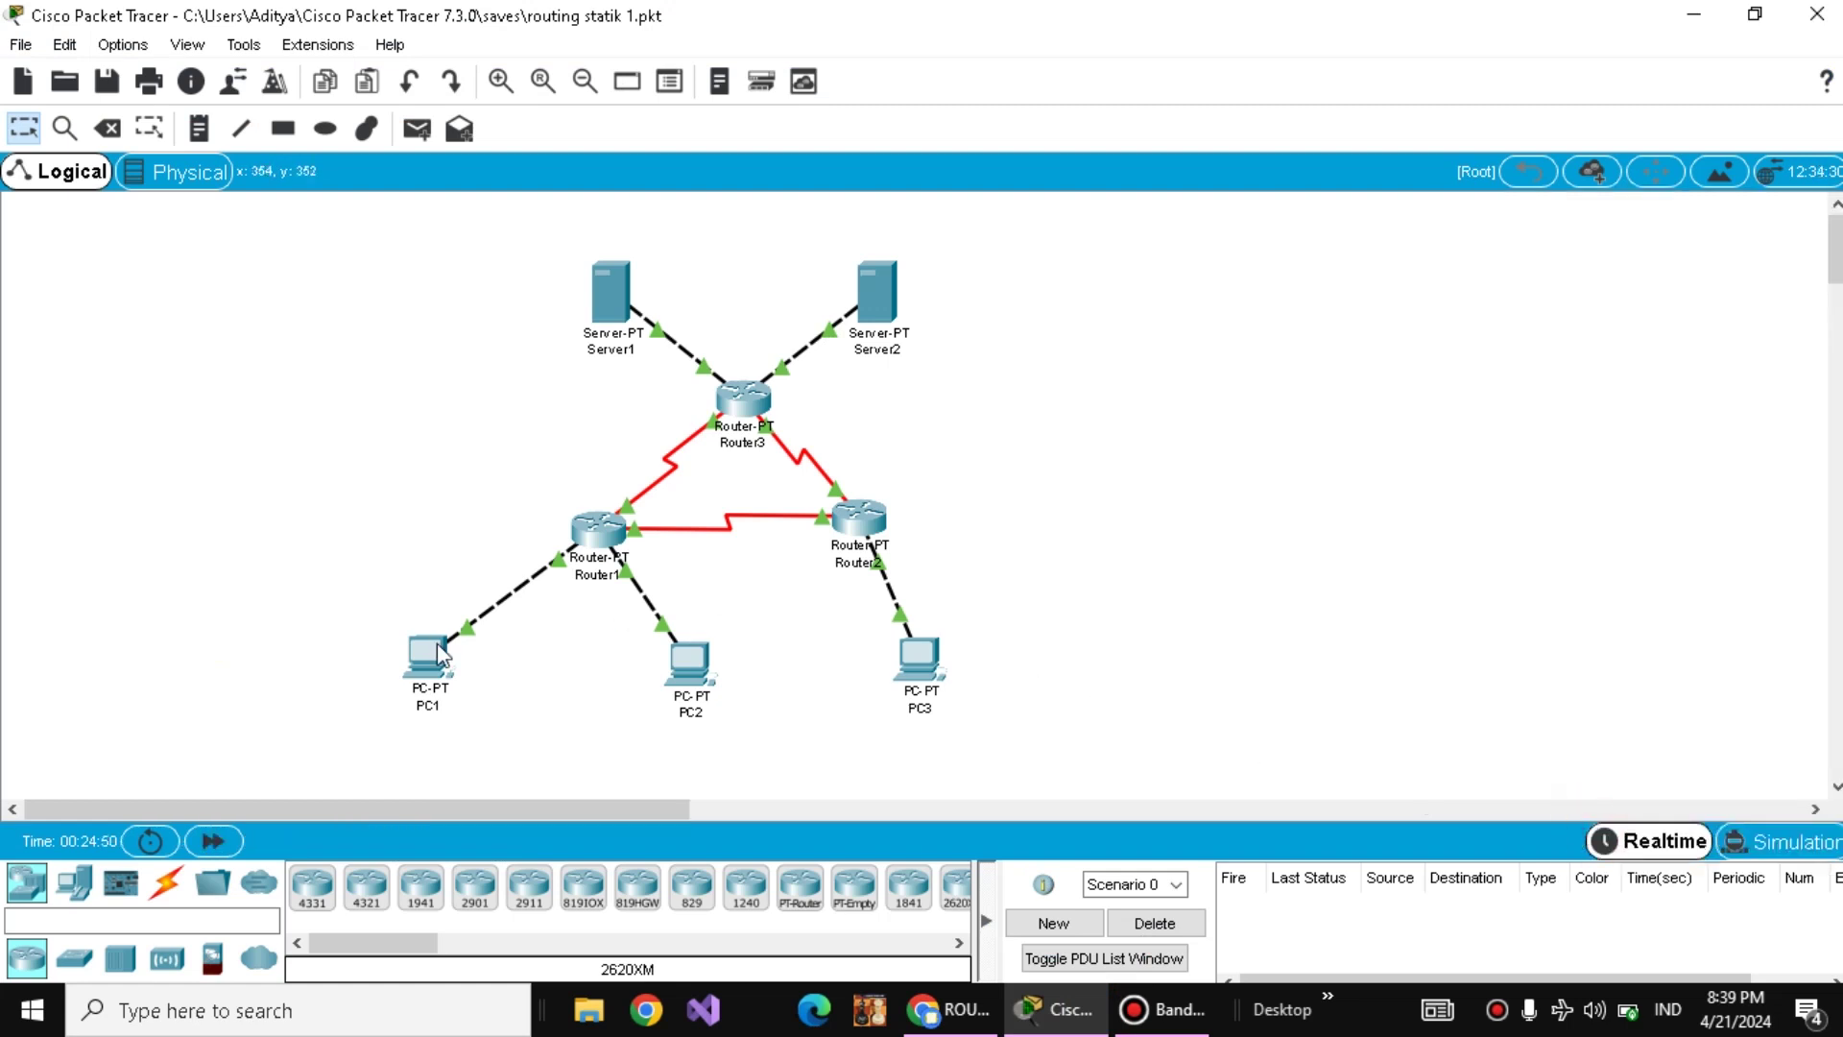
# - Open PC1's Command Prompt and begin a tracert command with the address prefix 192.168.1
pyautogui.click(434, 672)
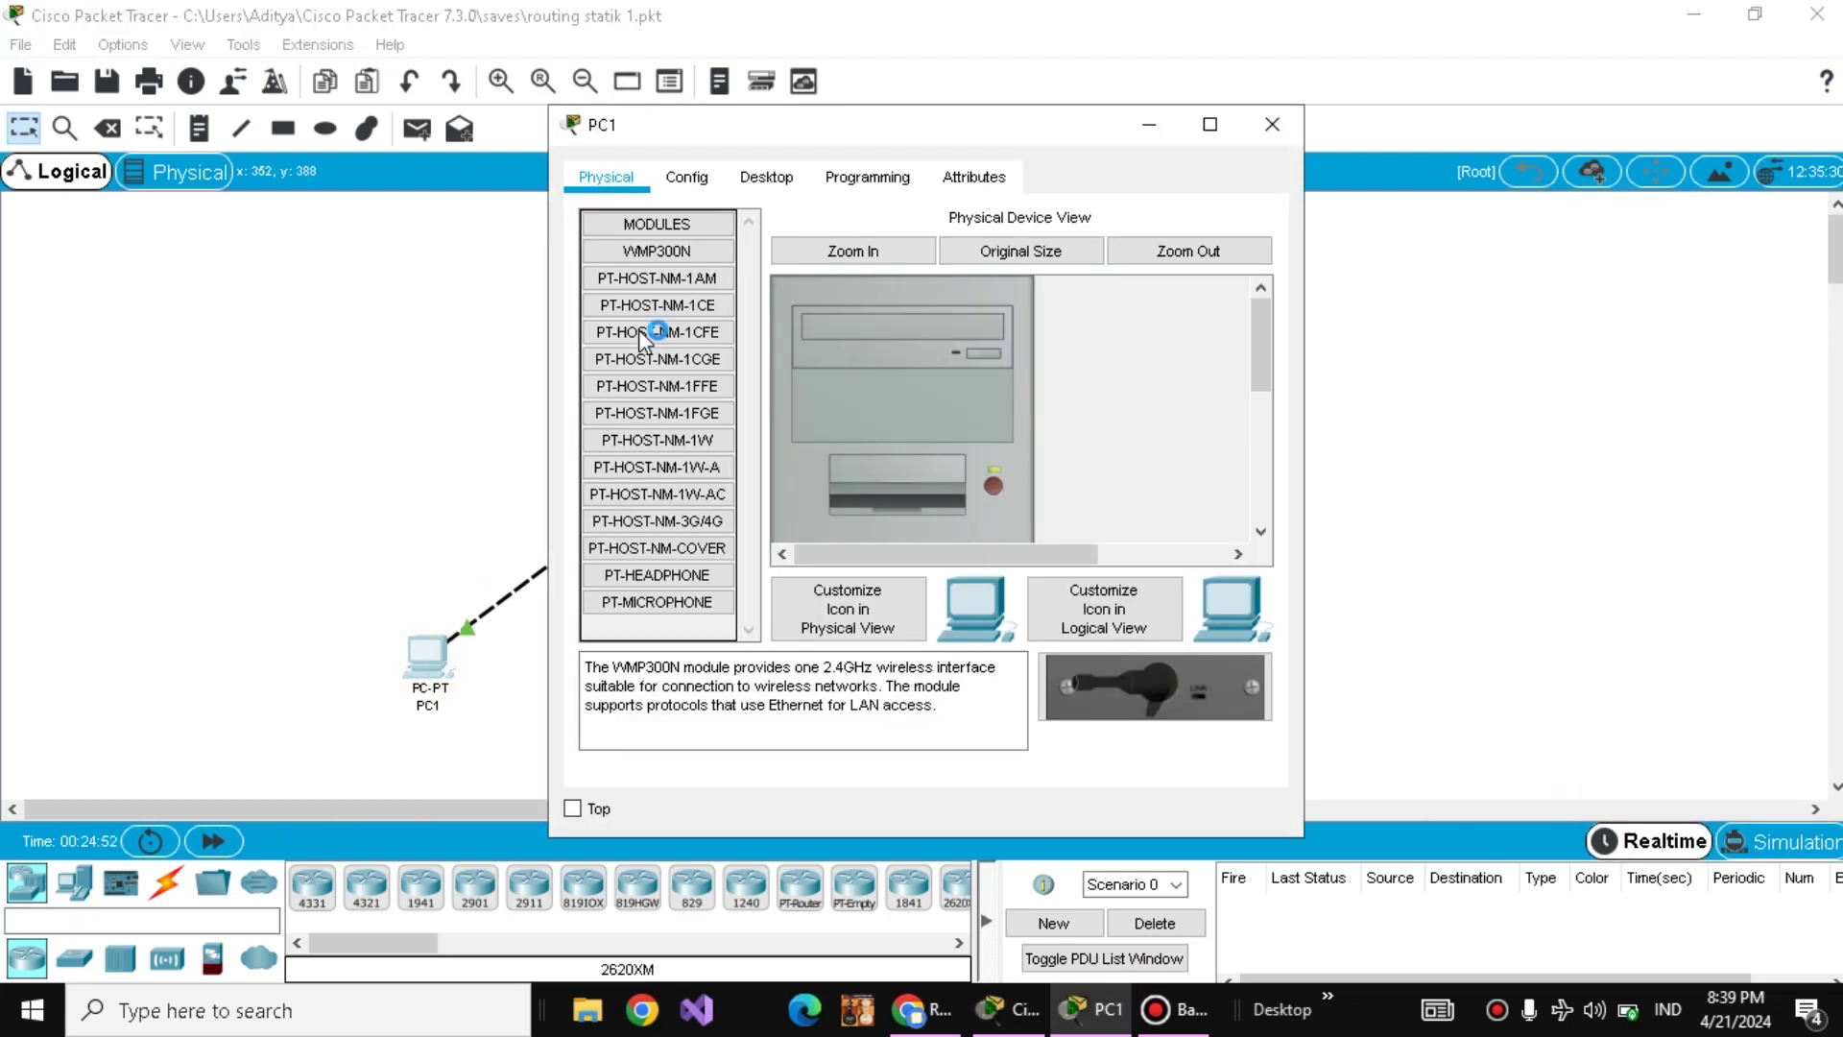
pyautogui.click(760, 183)
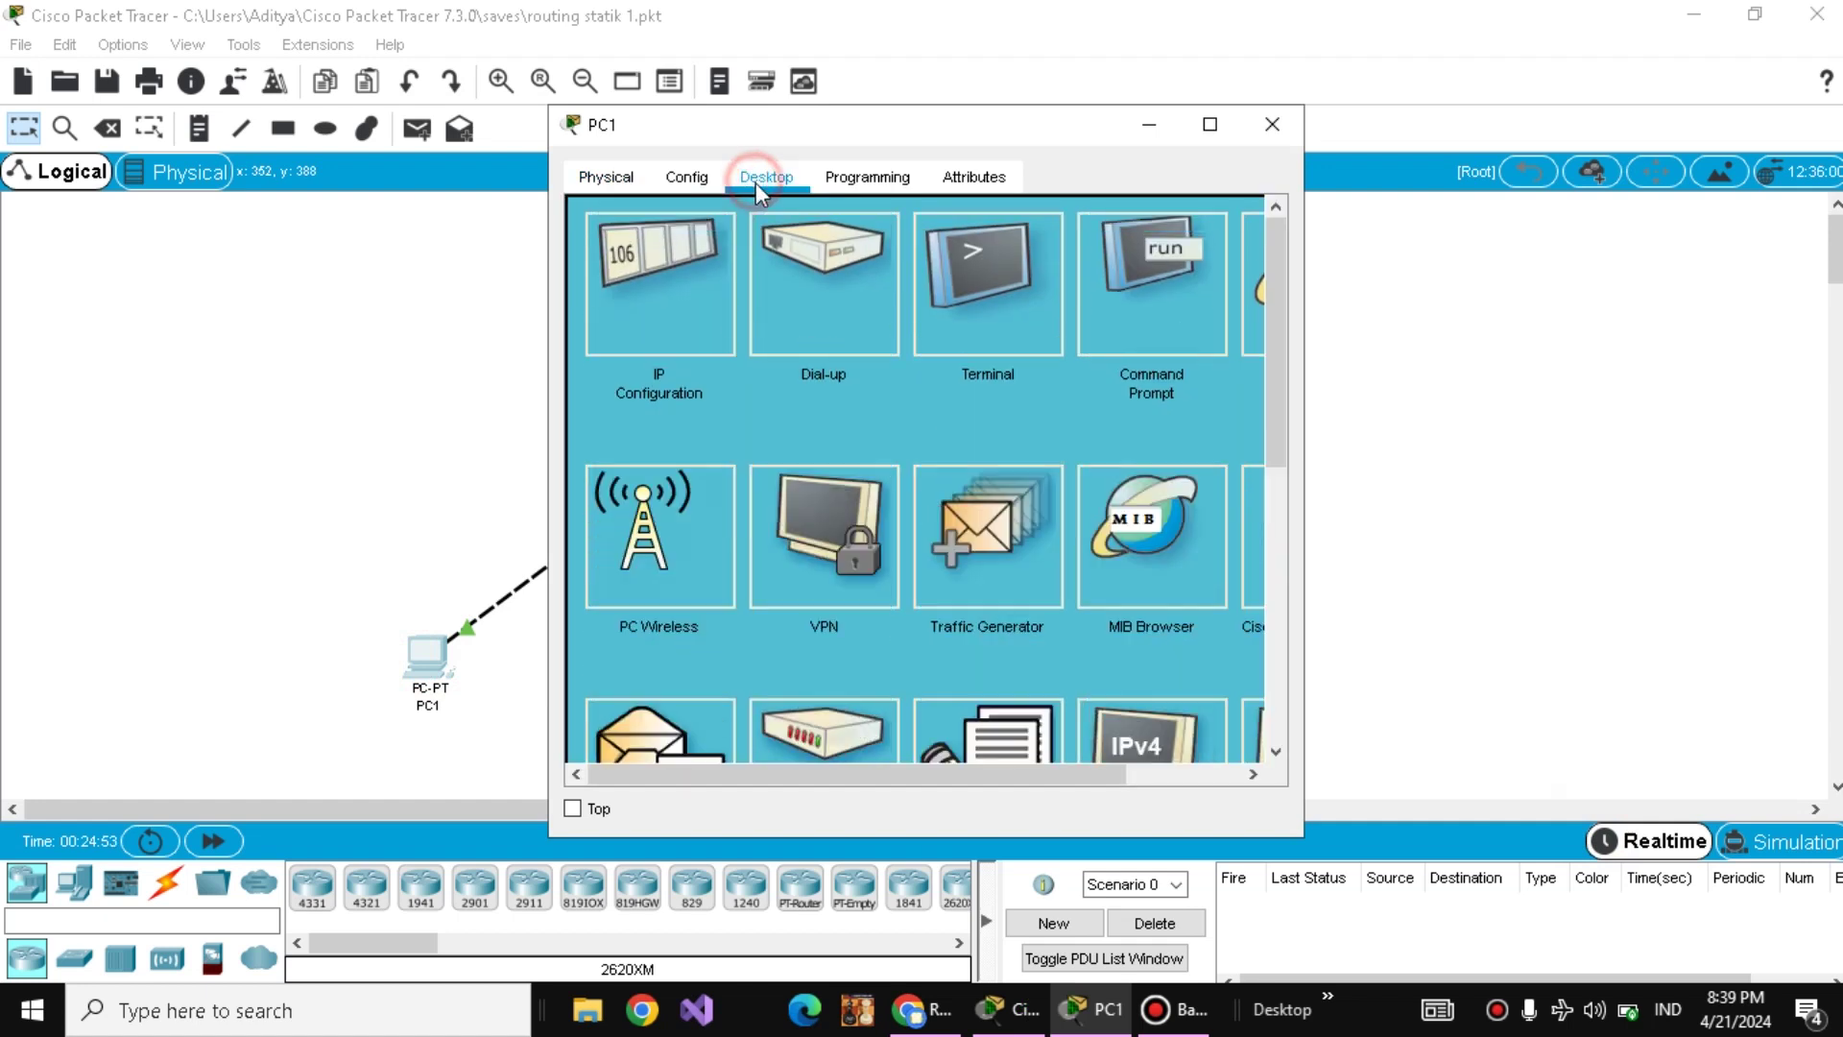
pyautogui.click(1109, 293)
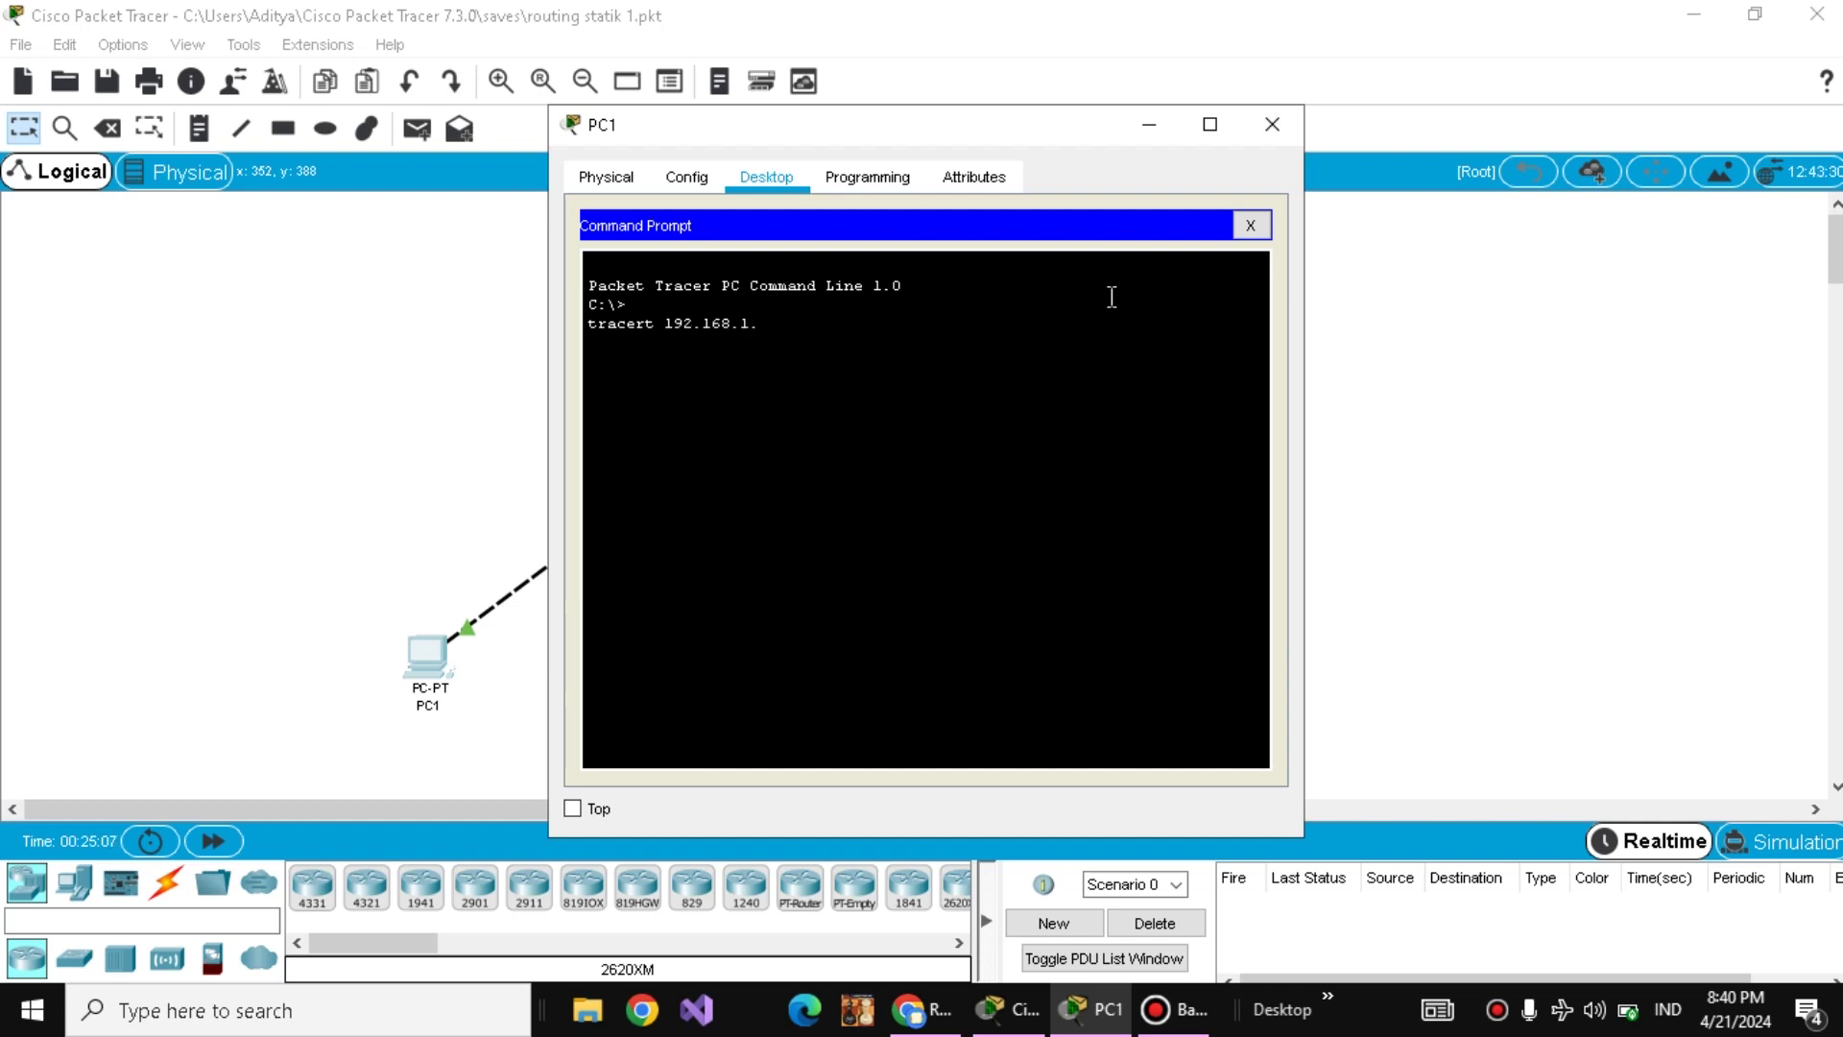
# - Set PC1's window aside and look up PC2's IP address in its IP Configuration
pyautogui.click(1149, 124)
pyautogui.click(692, 669)
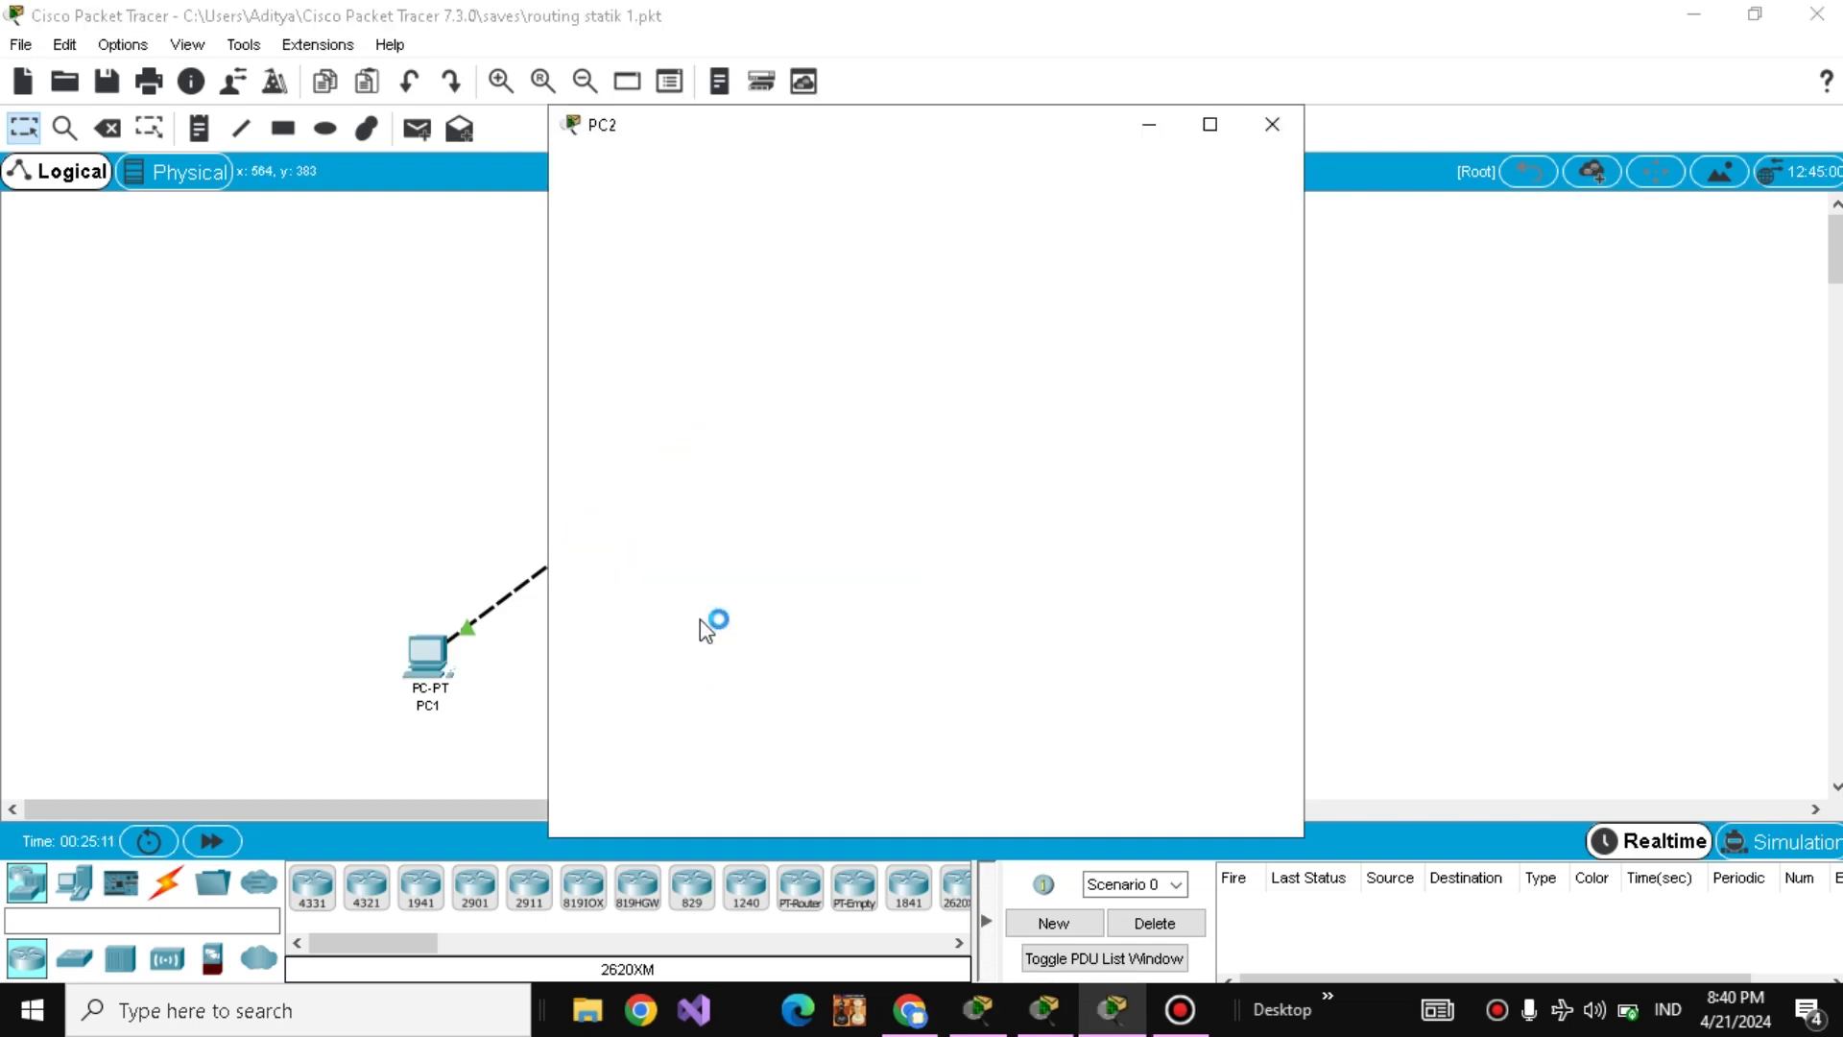
pyautogui.click(784, 192)
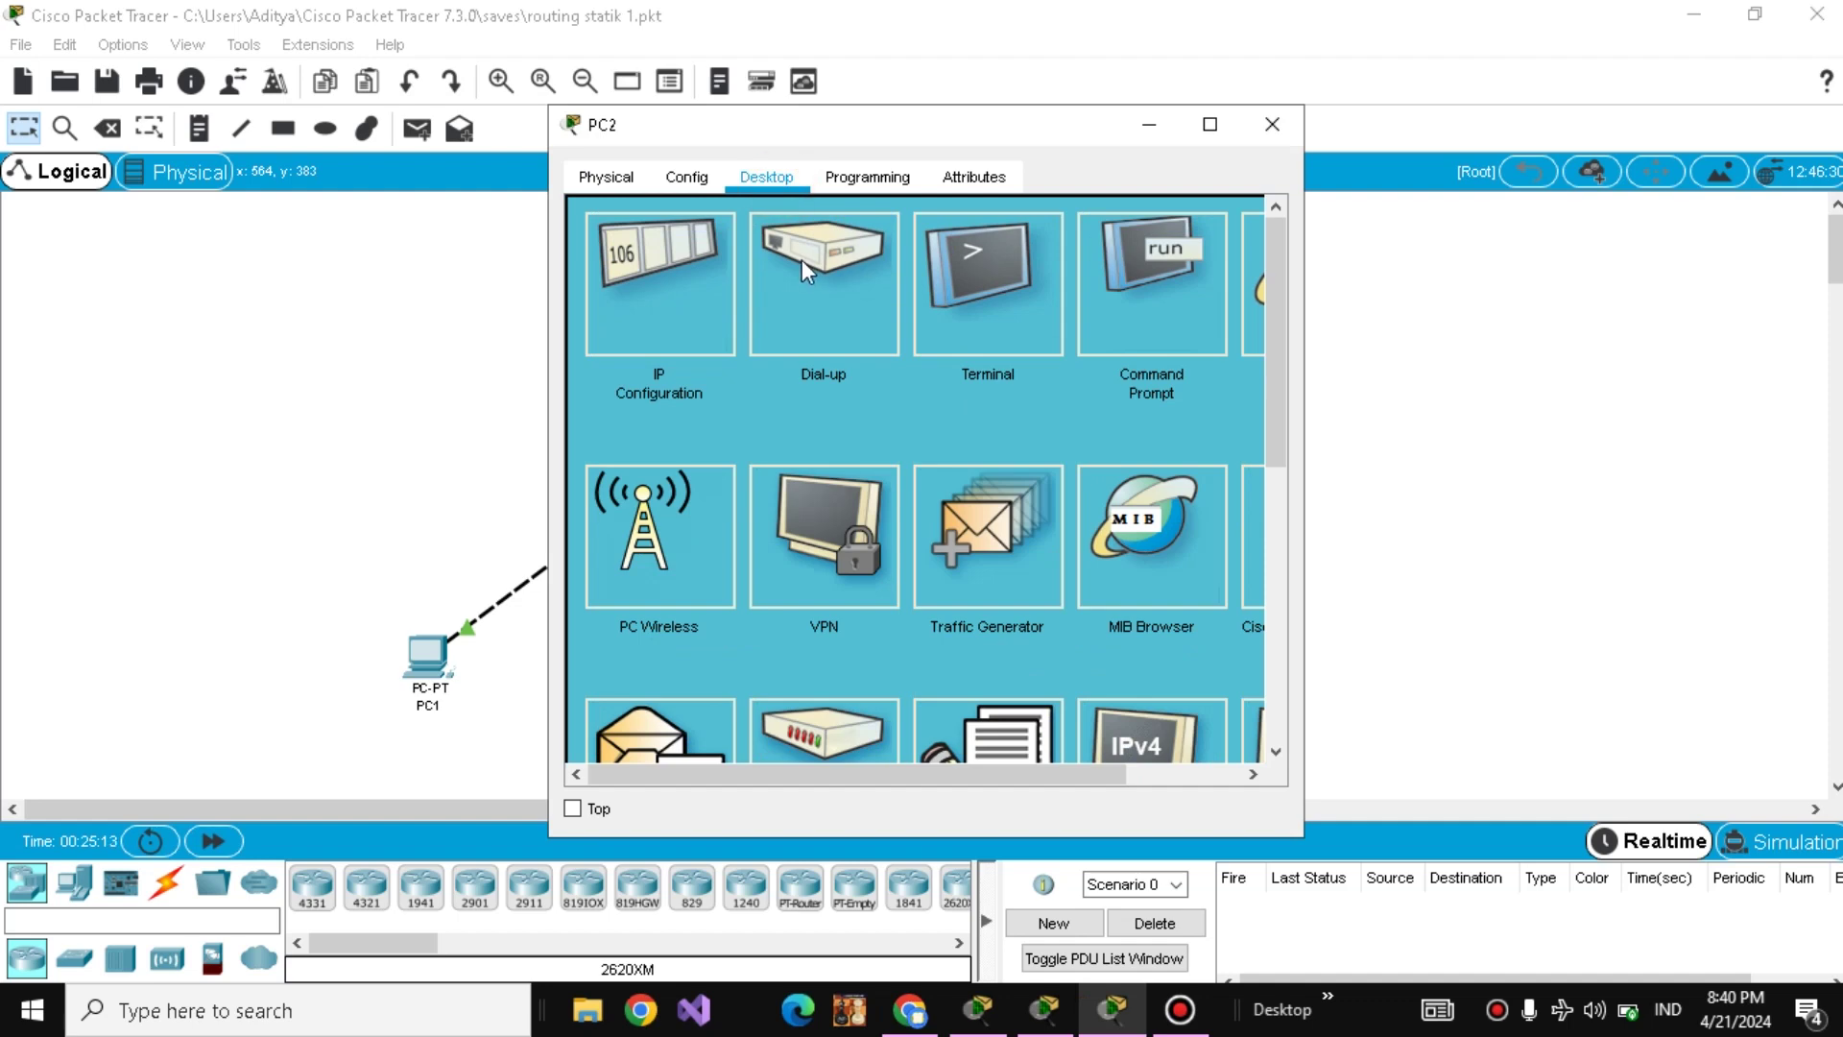
pyautogui.click(631, 295)
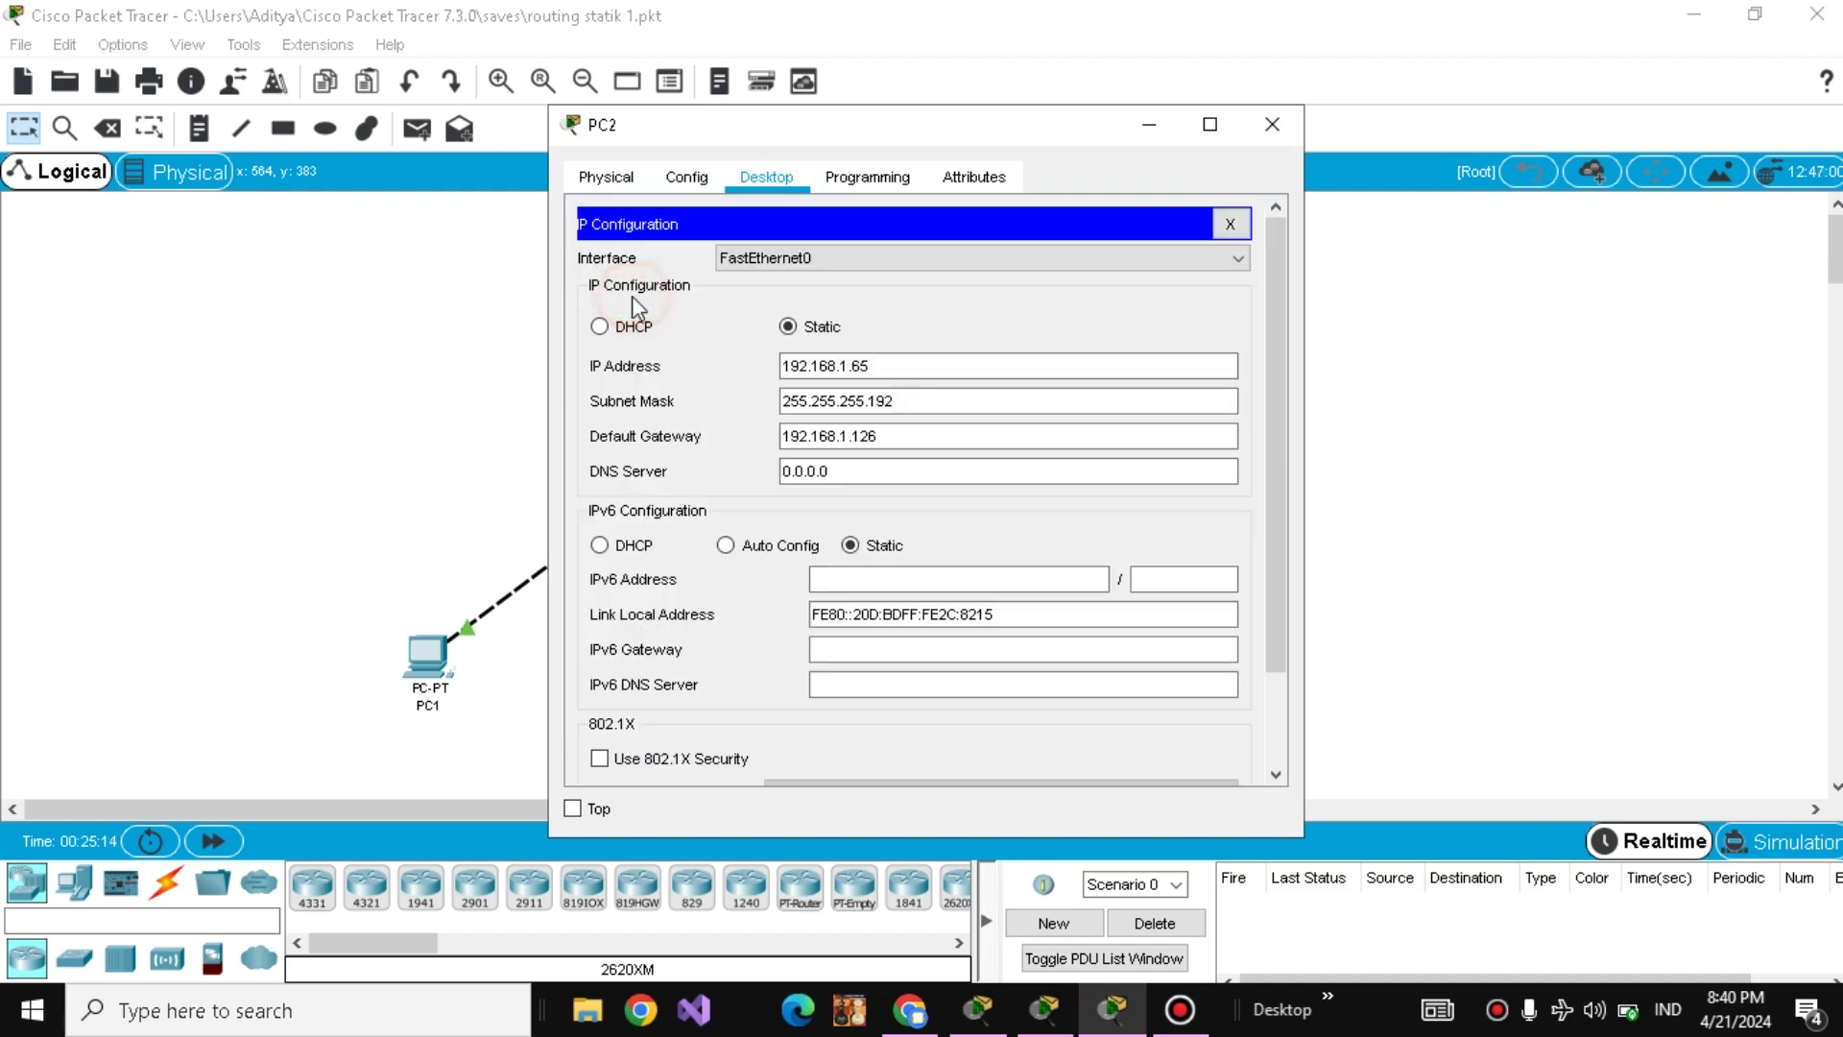
pyautogui.click(1294, 108)
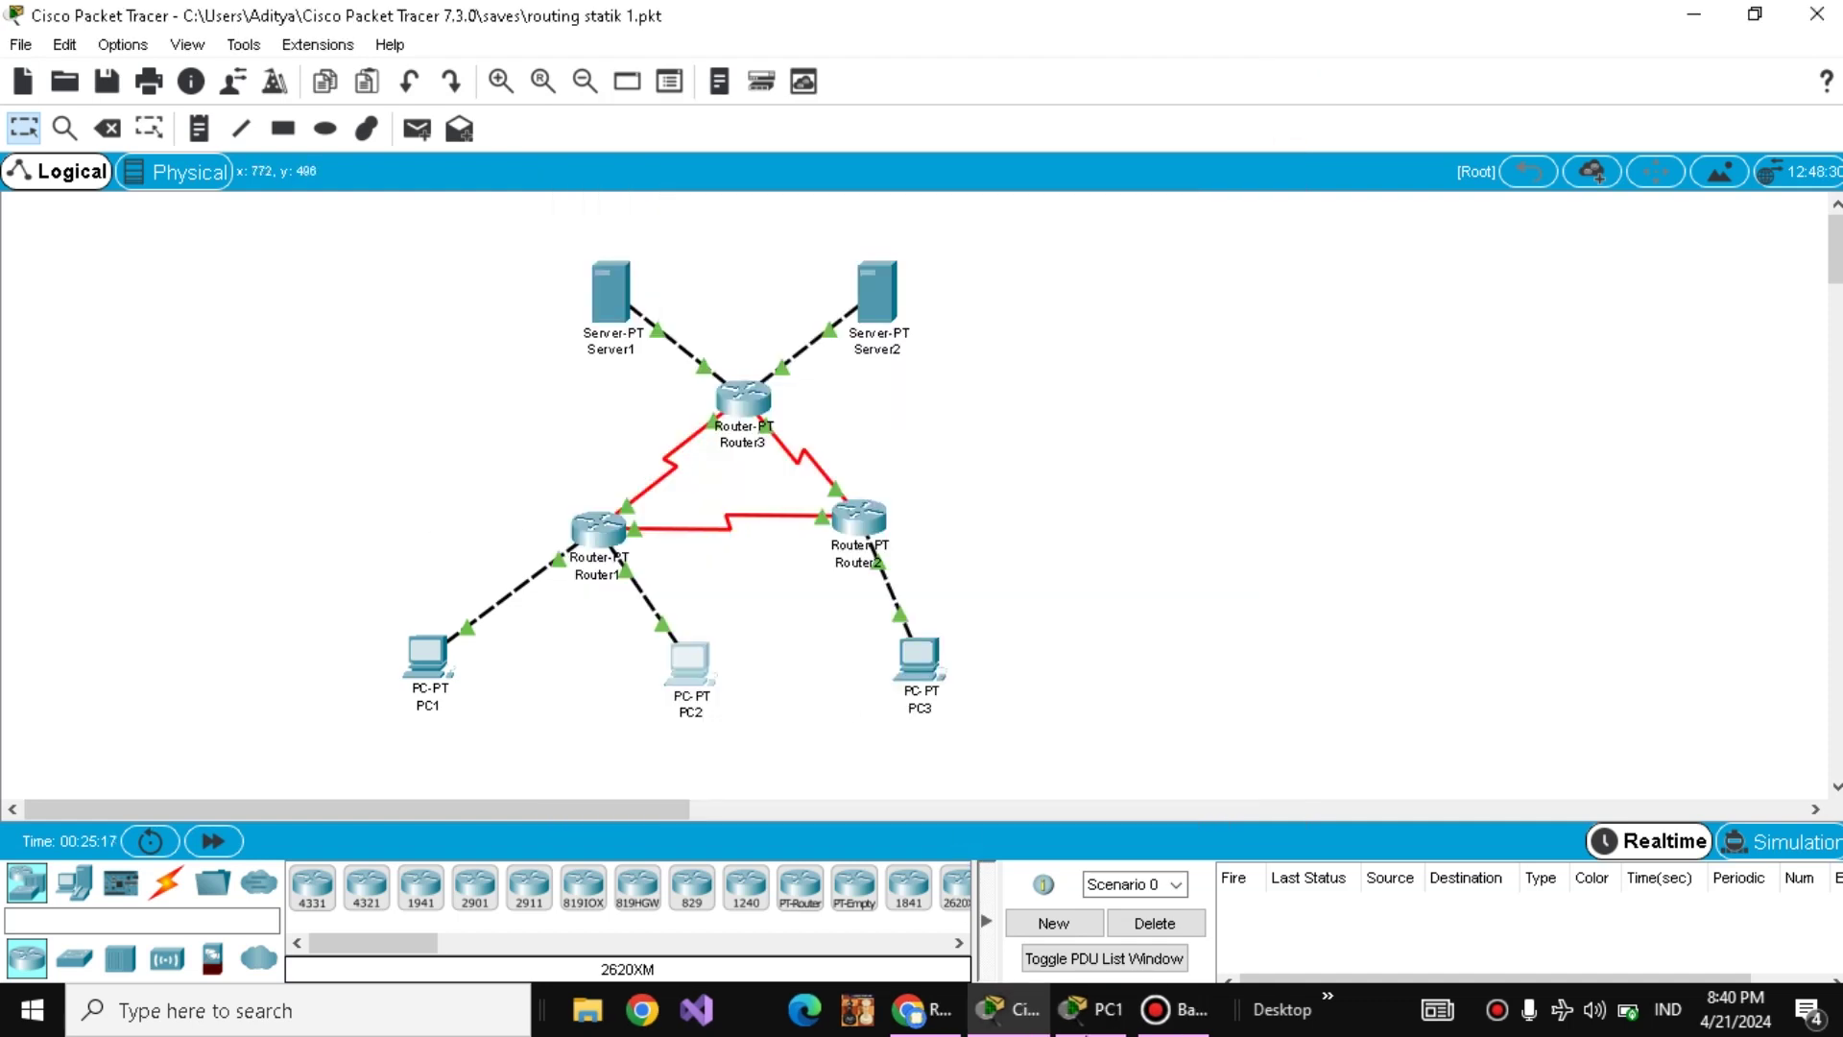
# - Trace the routes from PC1 to PC2 at 192.168.1.65 and to 192.168.1.253
pyautogui.click(1065, 1018)
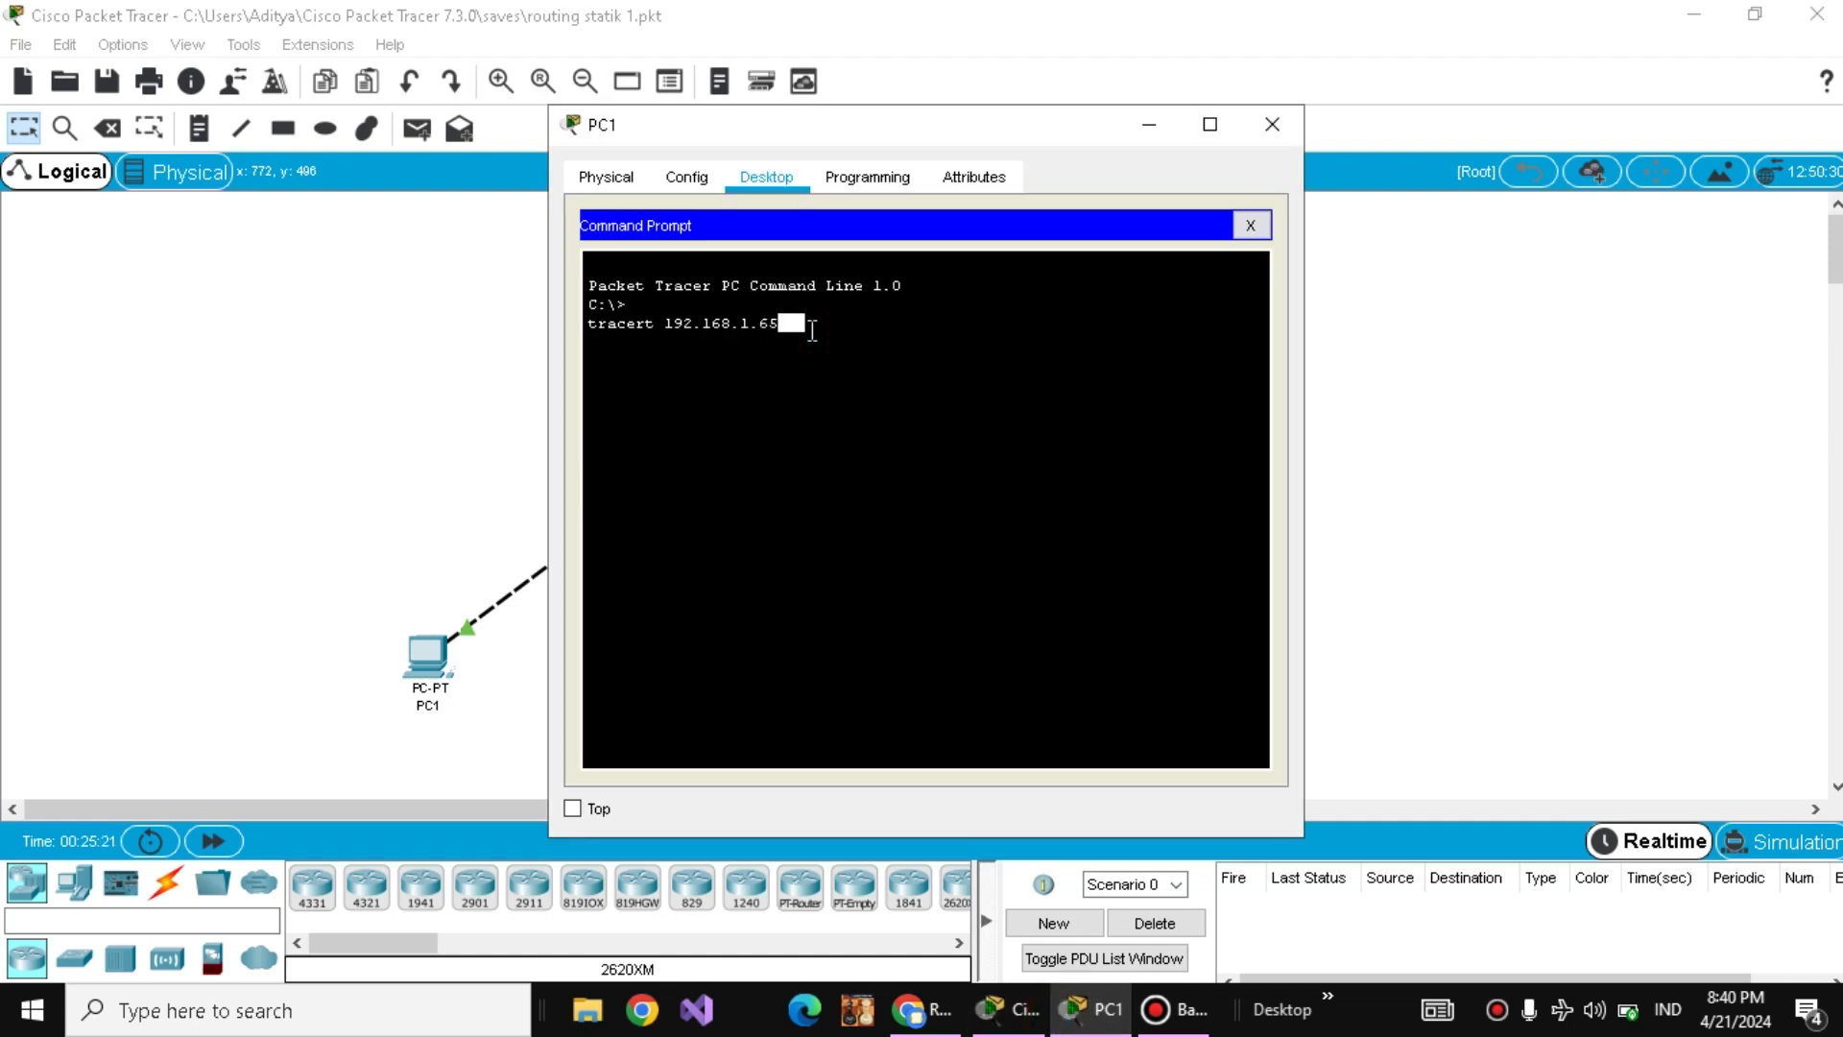
pyautogui.press('Return')
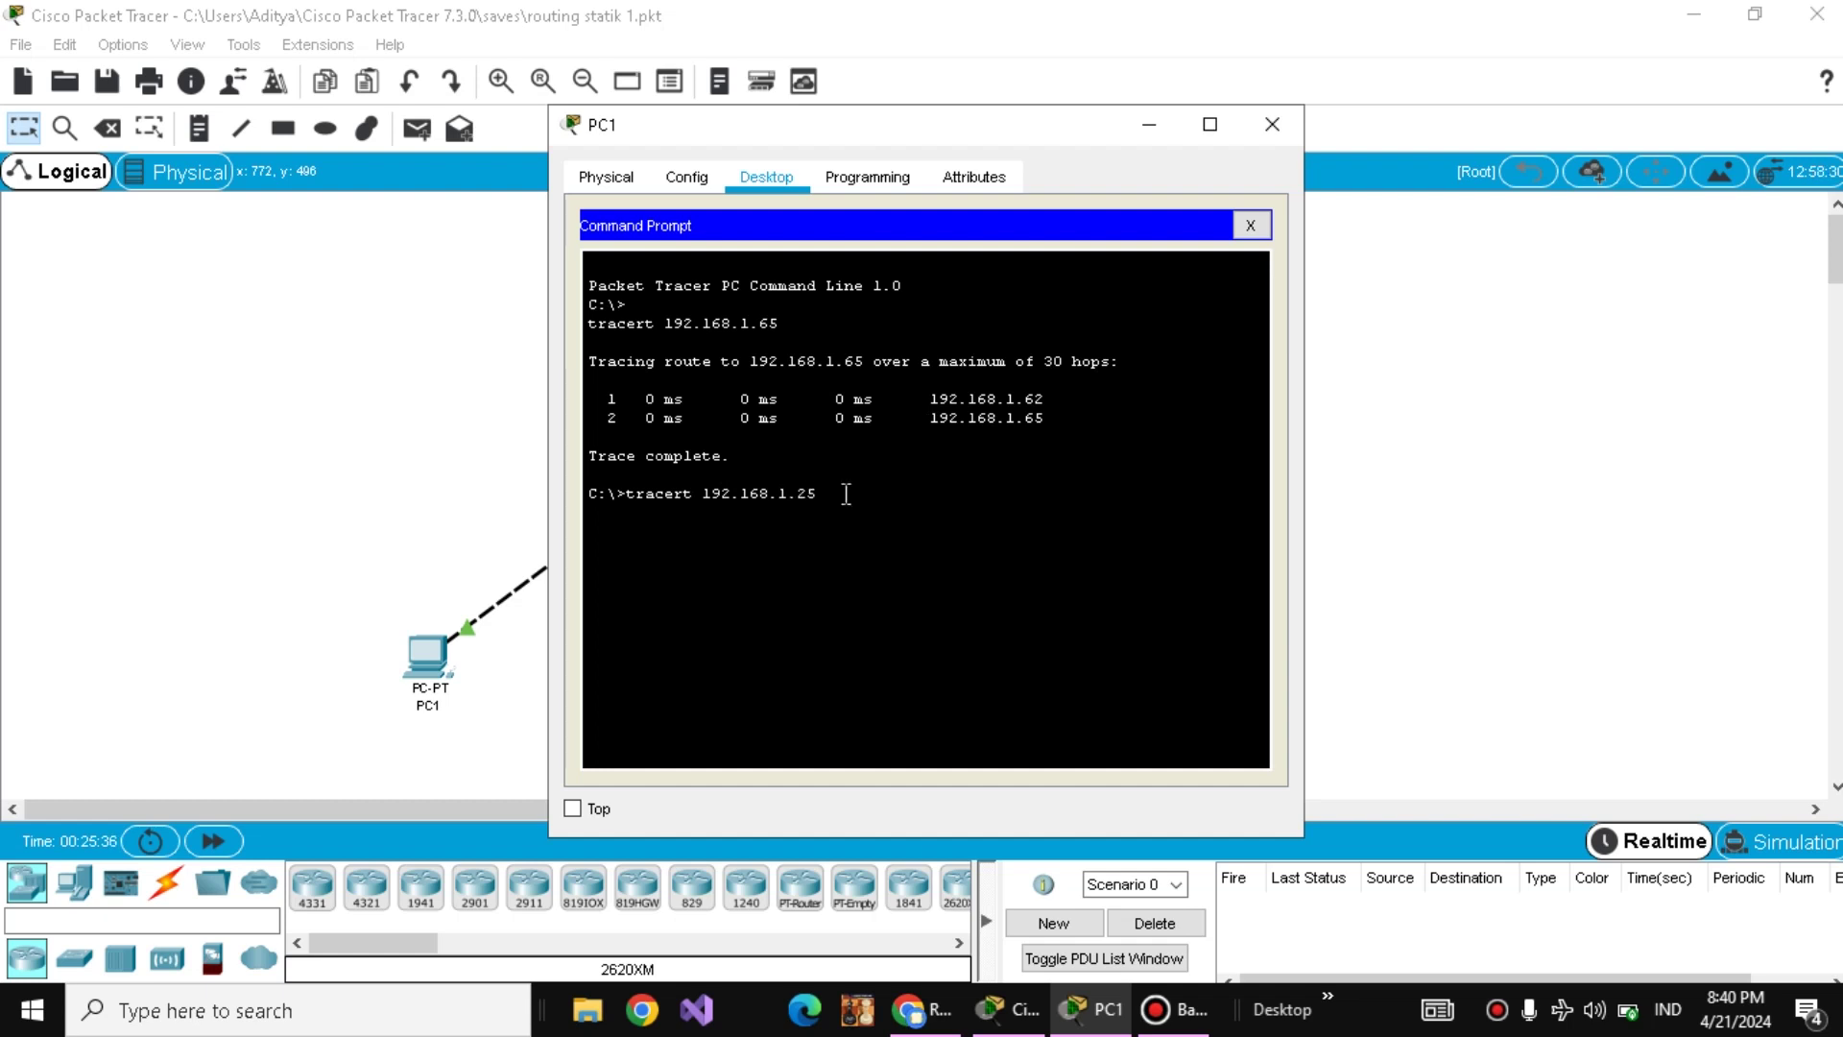
pyautogui.press('Return')
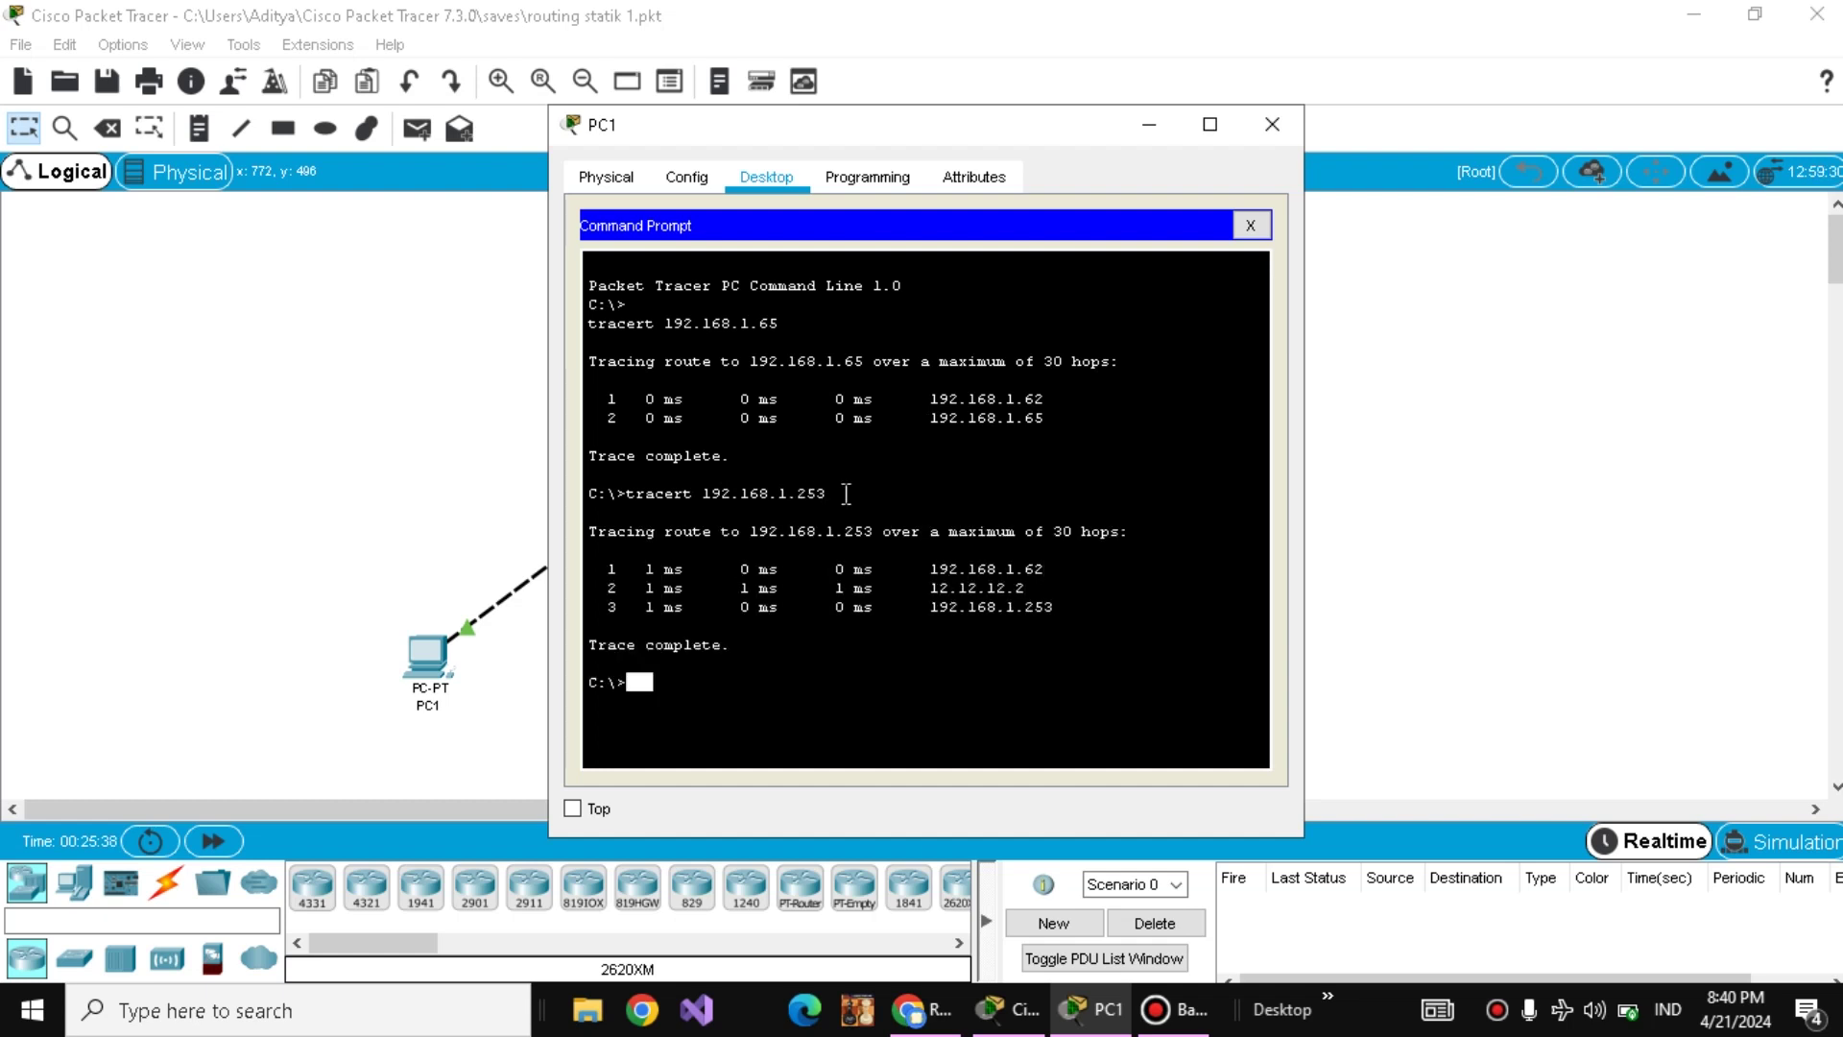
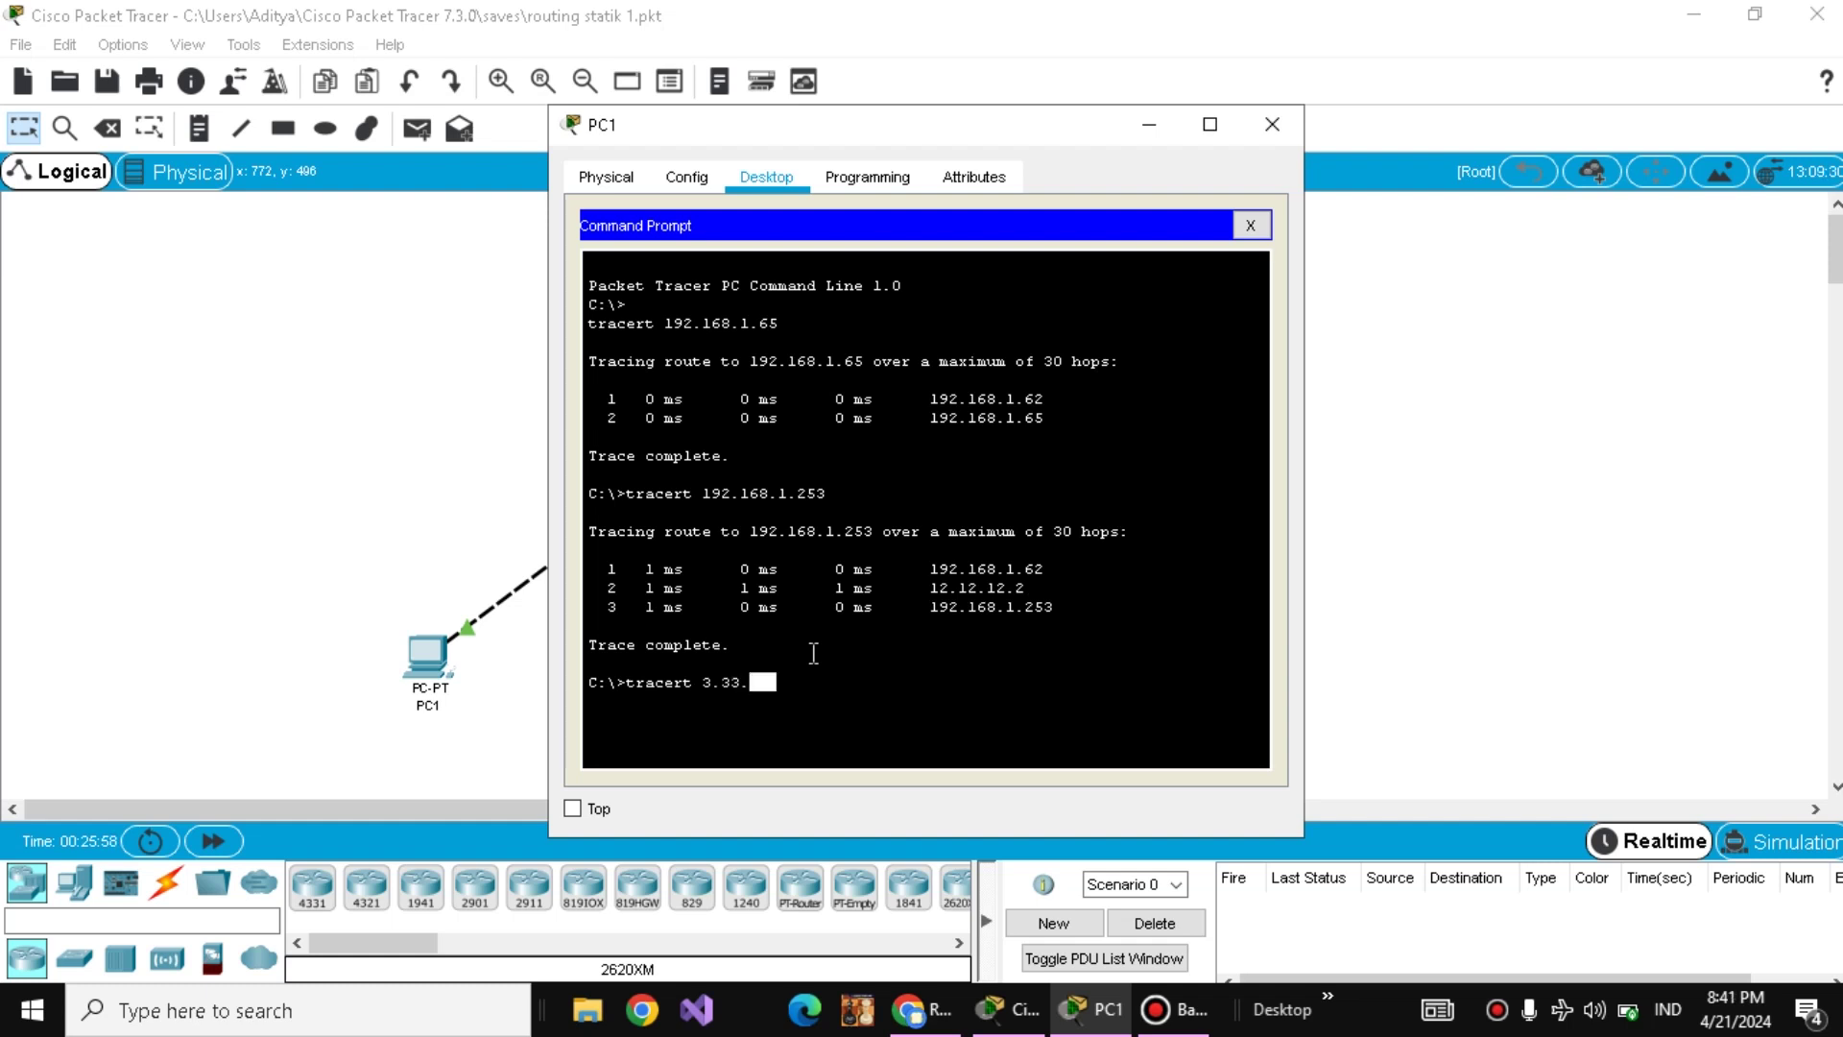
# - Correct the mistyped address in PC1's tracert command and trace the route to 33.33.33.1
pyautogui.press('BackSpace')
pyautogui.press('BackSpace')
pyautogui.press('BackSpace')
pyautogui.press('BackSpace')
pyautogui.press('BackSpace')
pyautogui.press('BackSpace')
pyautogui.write('3')
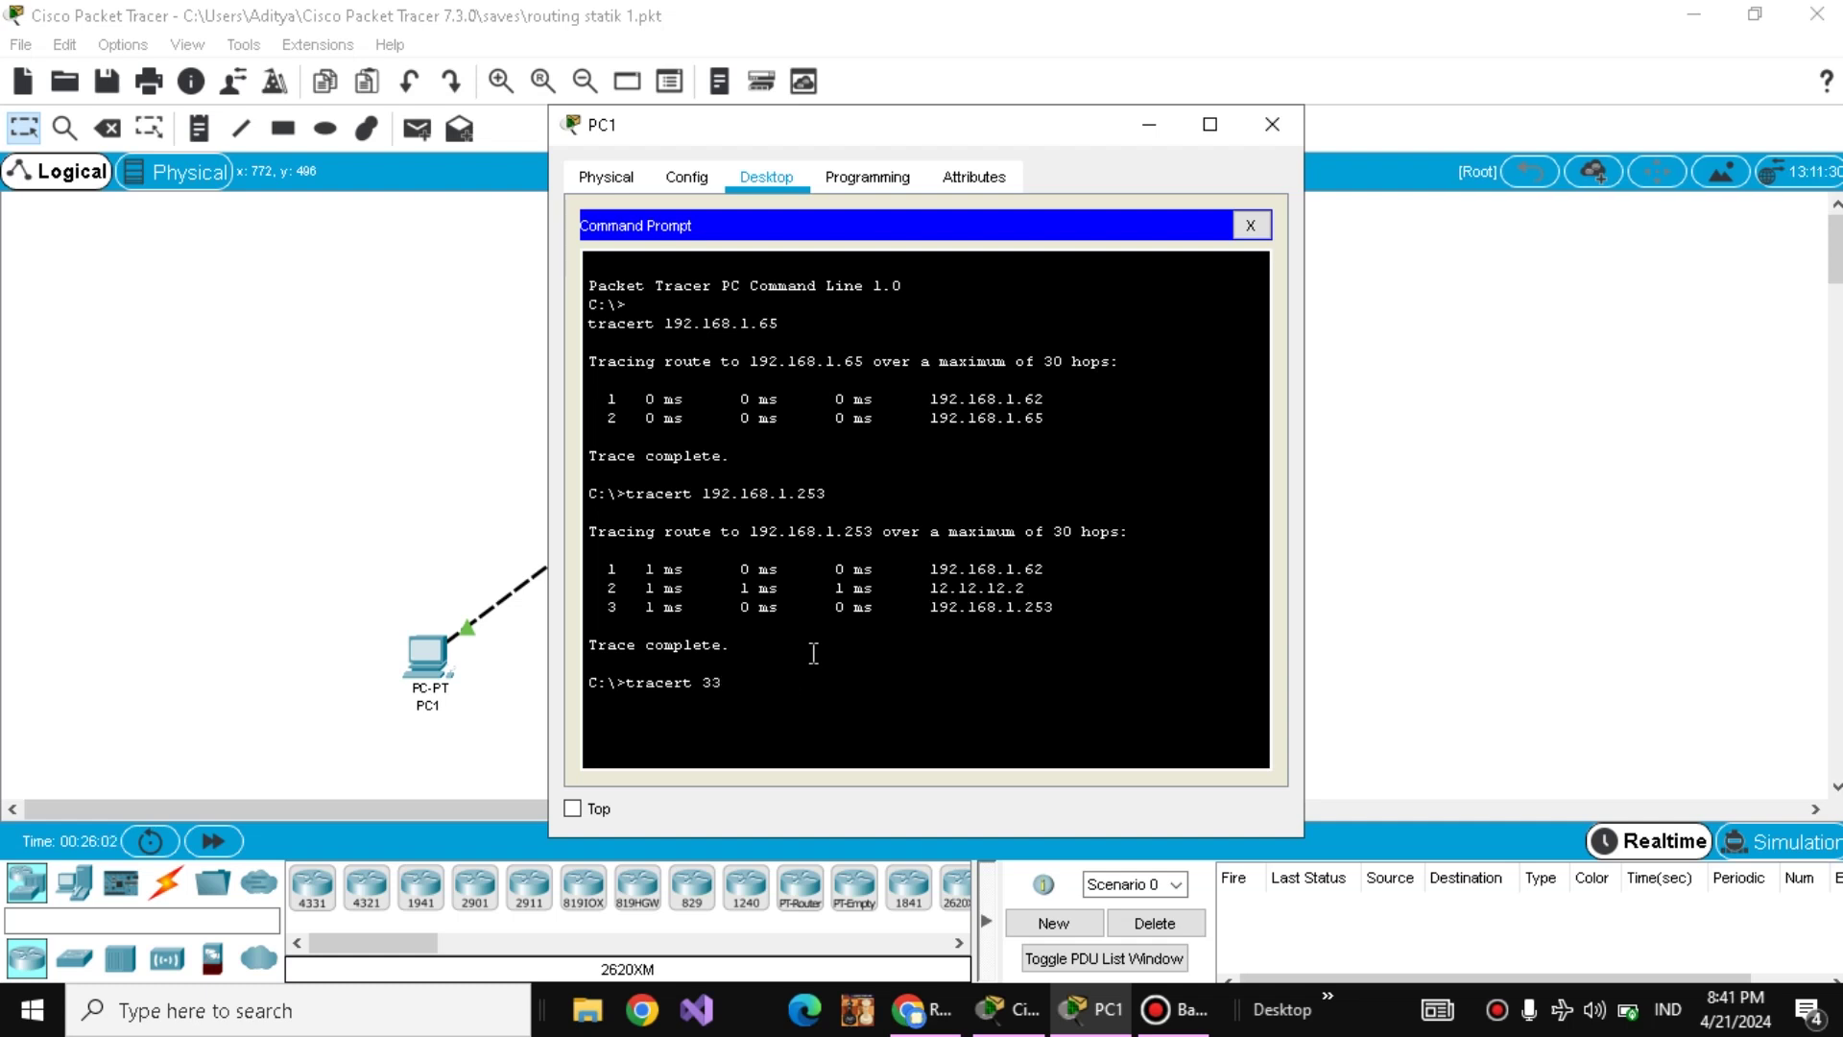
pyautogui.write('.33')
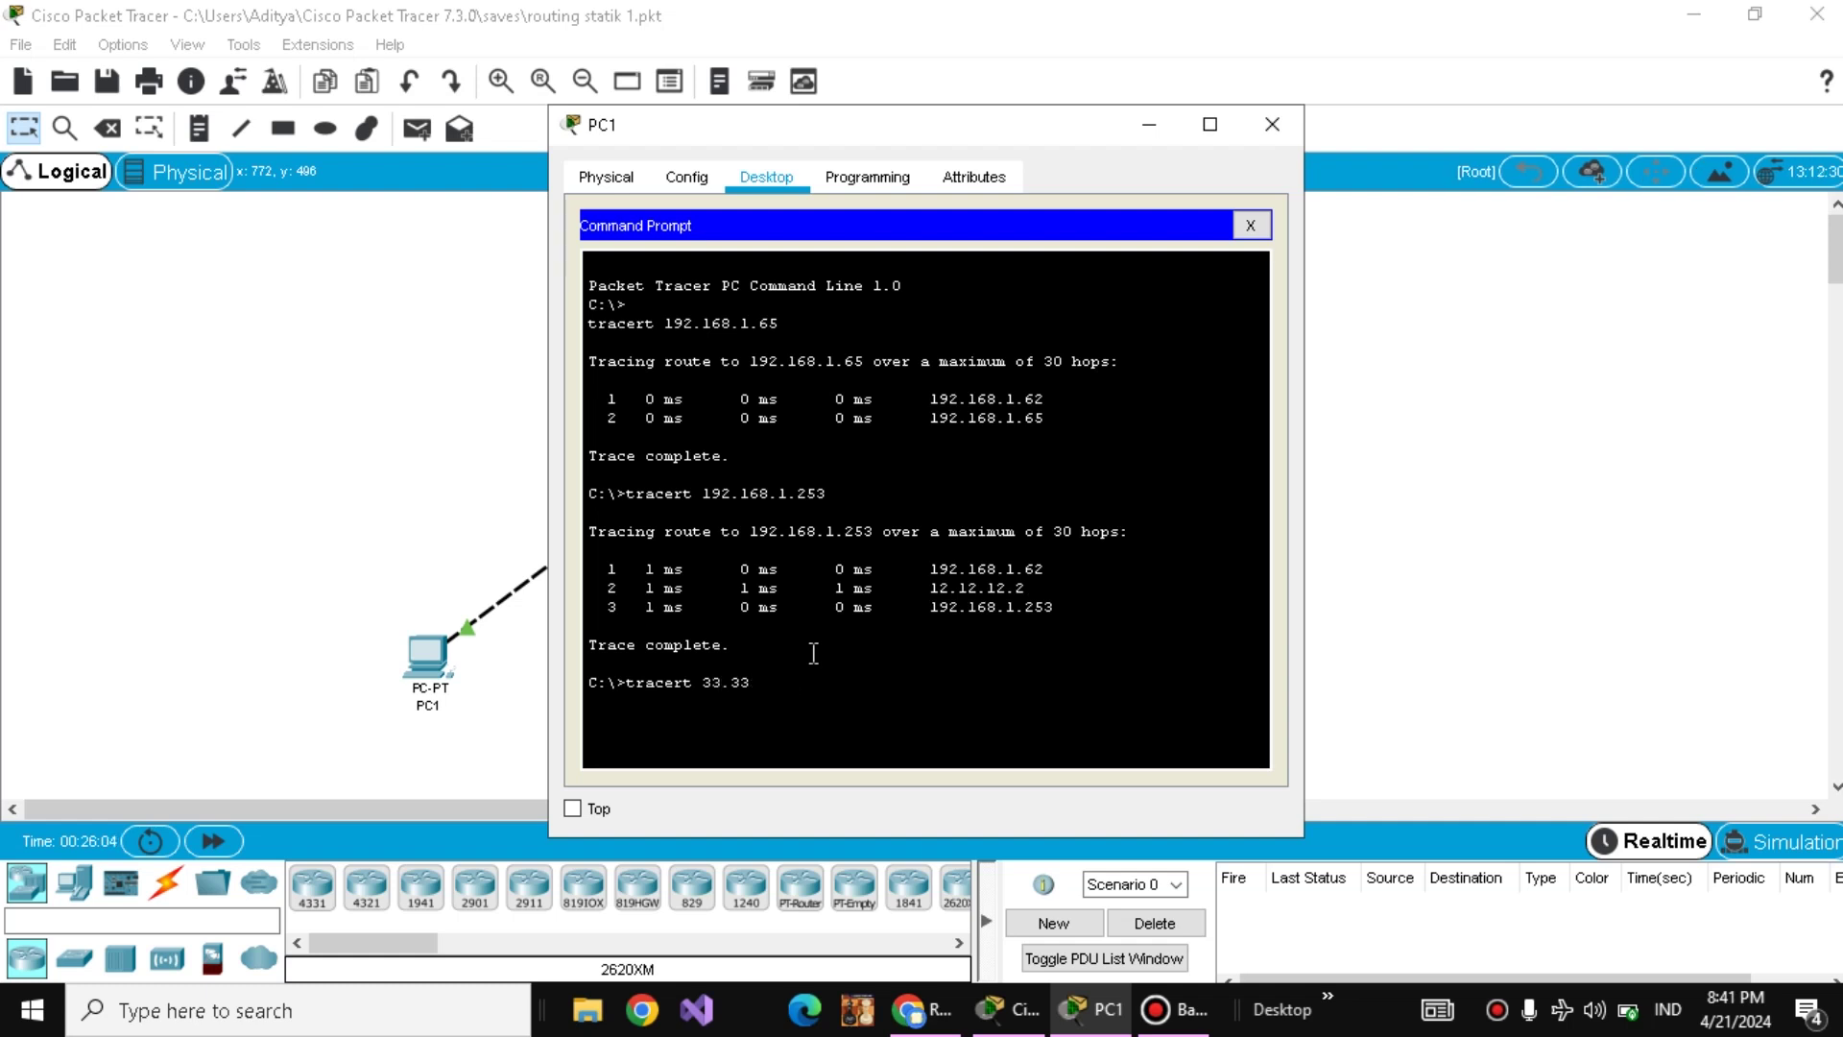
pyautogui.write('.33.1')
pyautogui.press('Return')
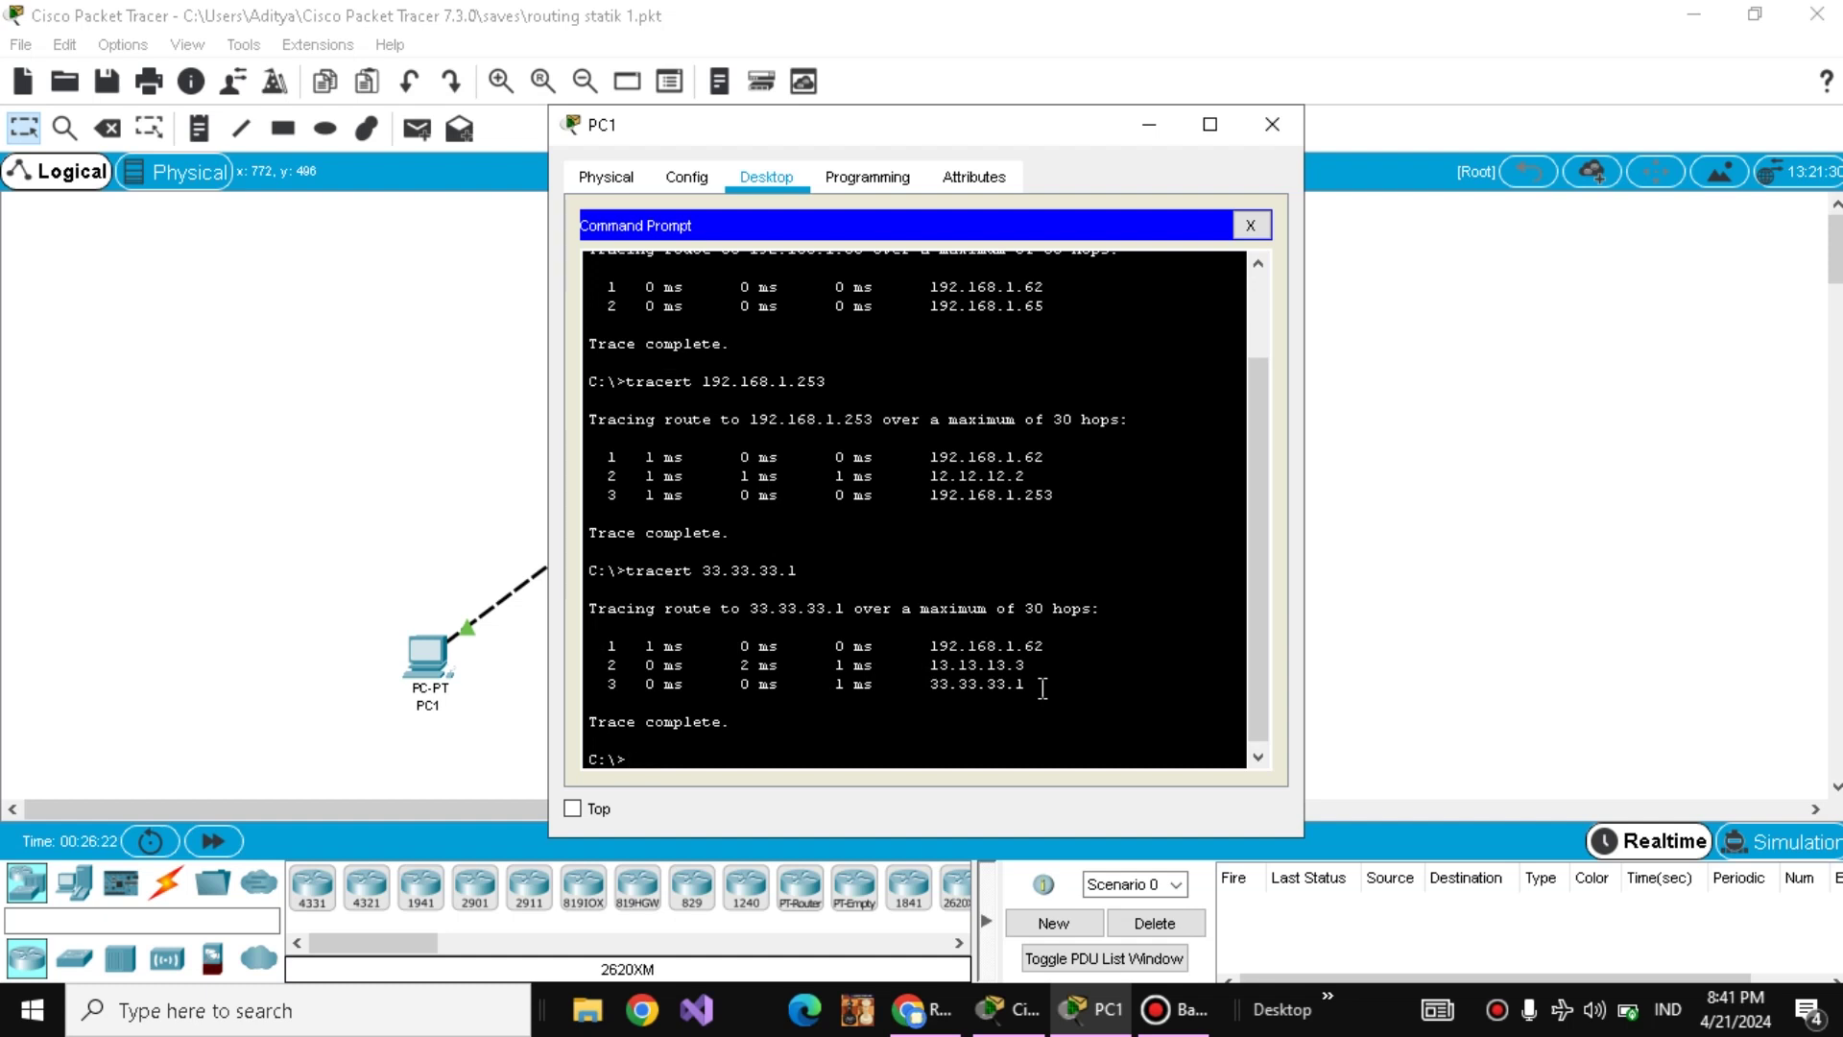
# - Trace the route from PC1 to 43.43.43.1 and close PC1's window
pyautogui.write('tracert 43.43.43')
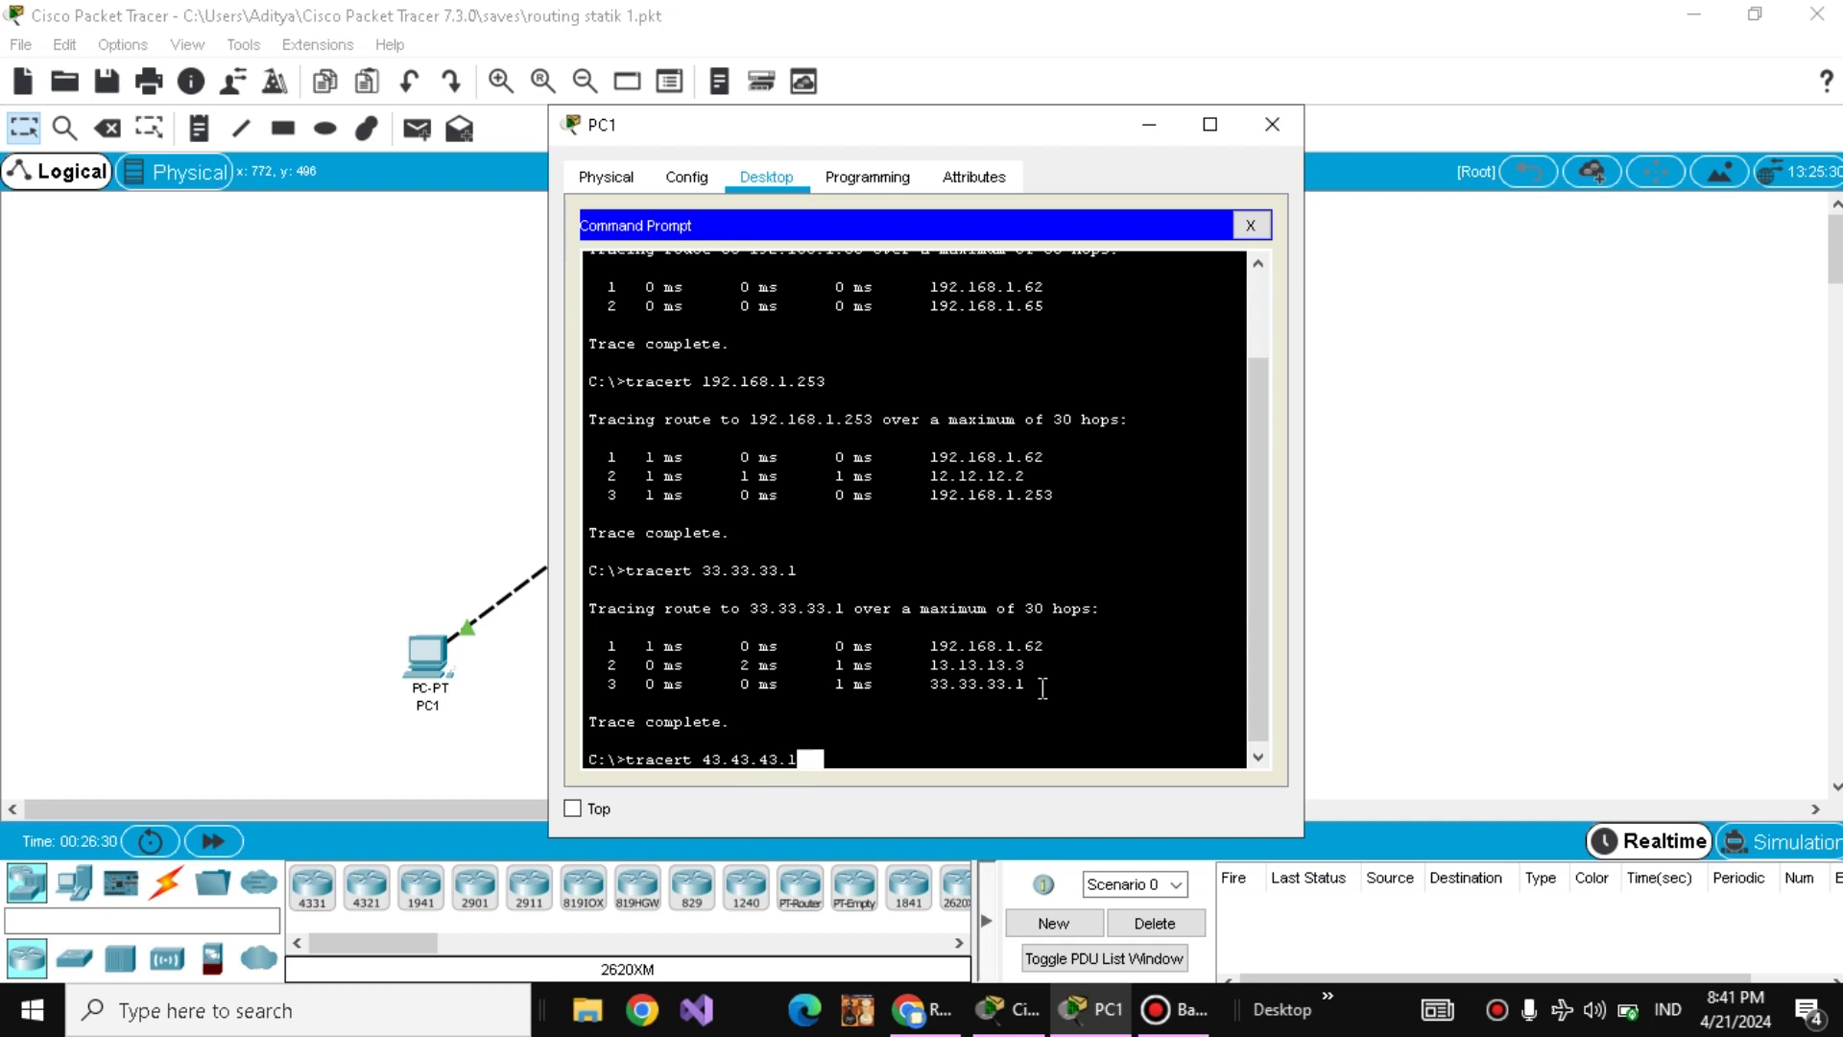
pyautogui.write('.1')
pyautogui.press('Return')
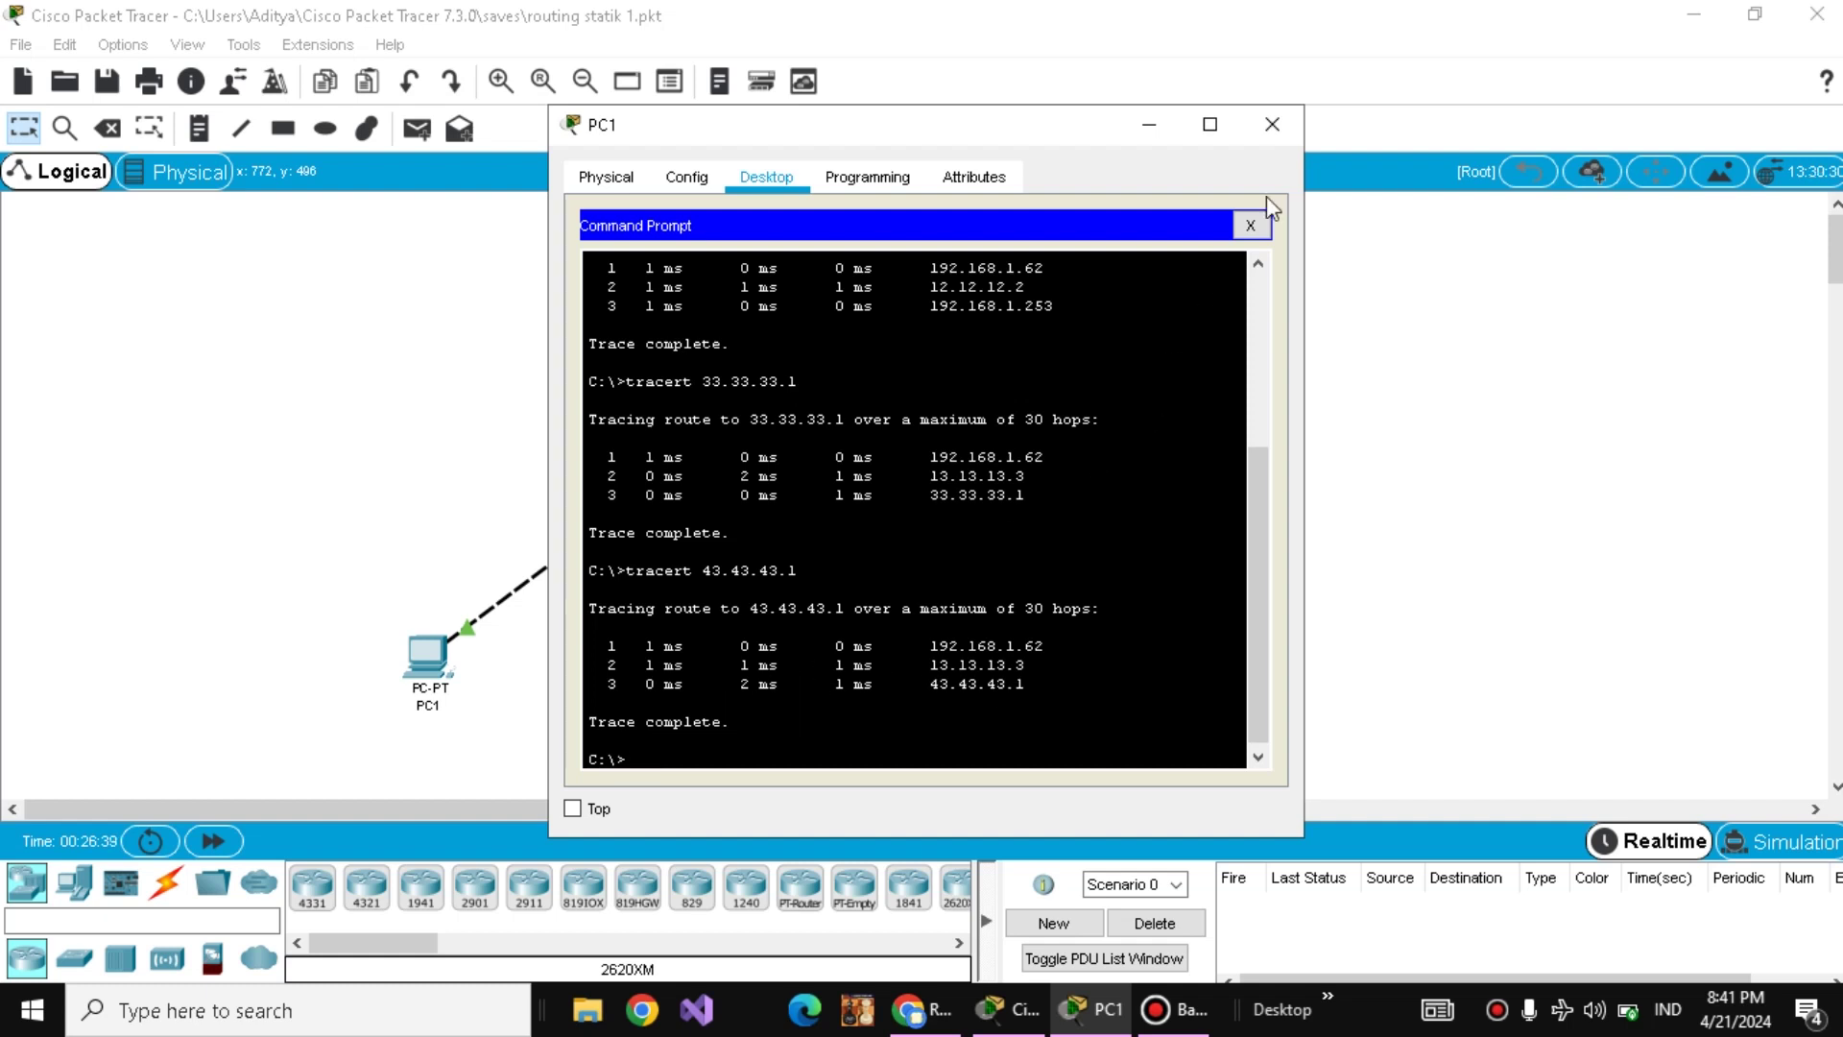
pyautogui.click(1275, 135)
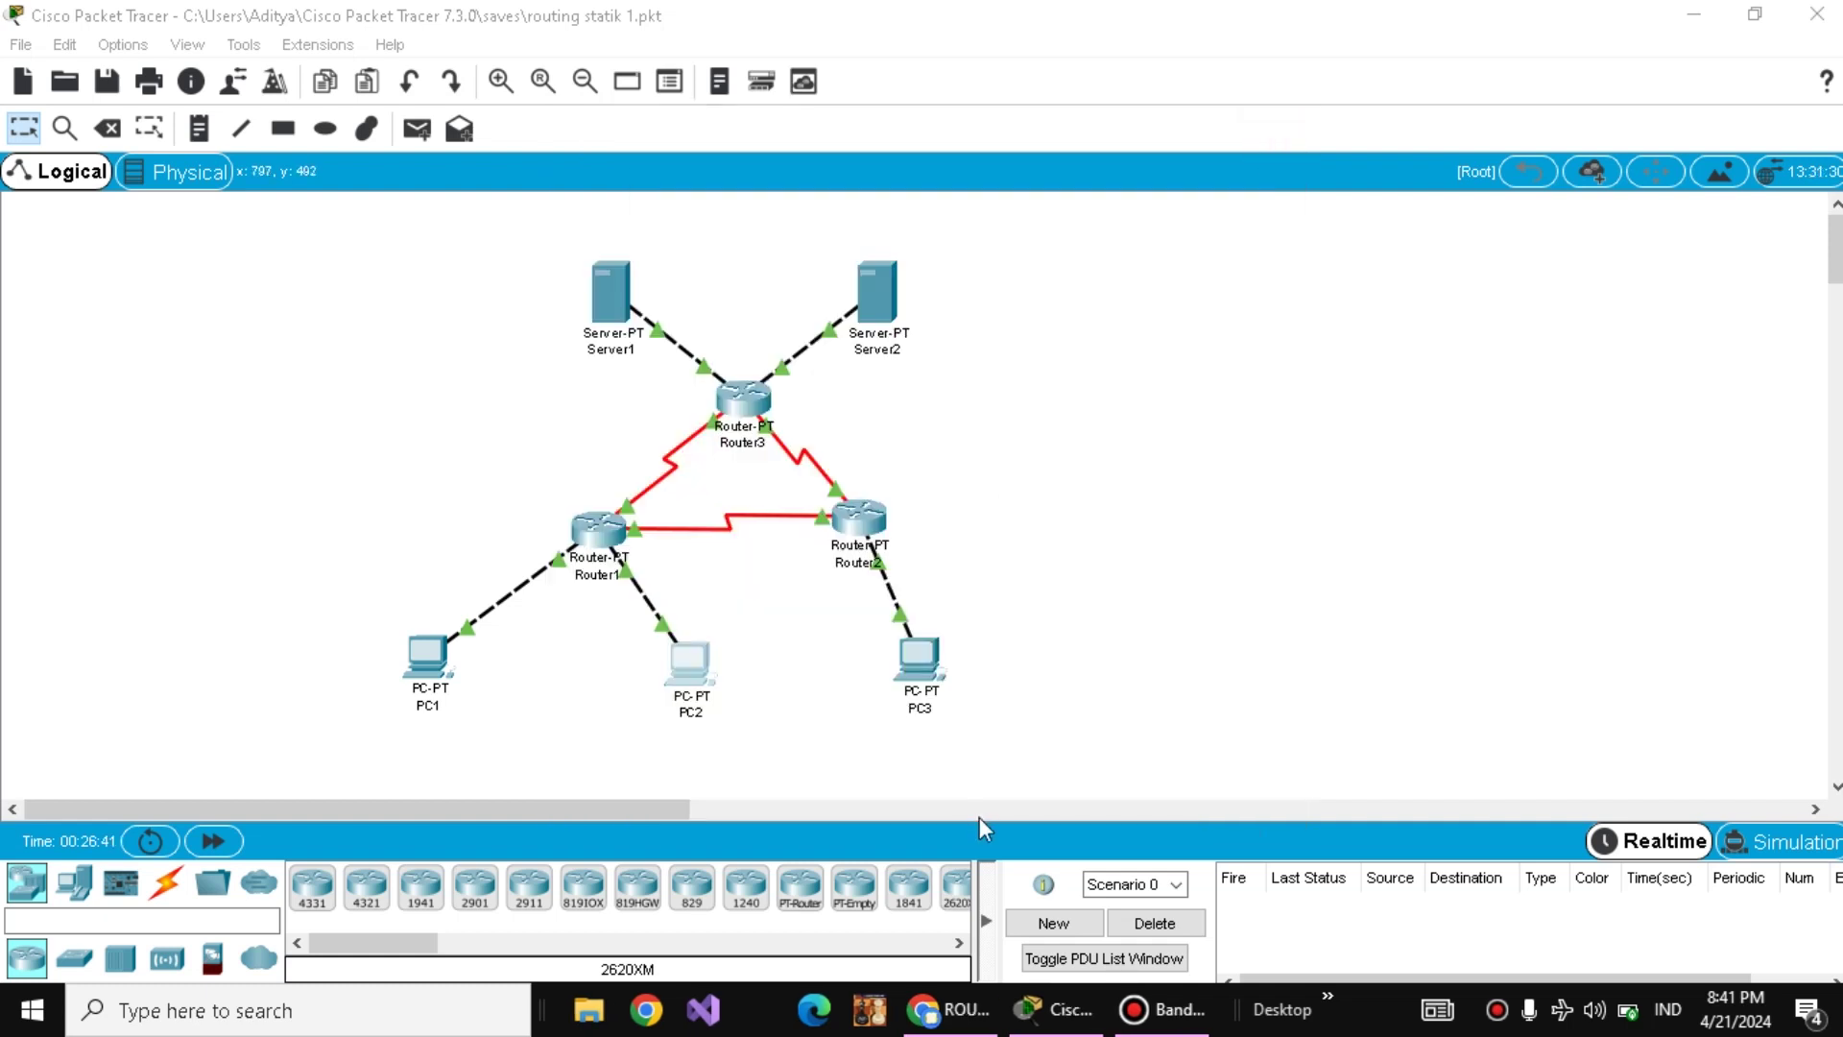
# - Open PC3's Command Prompt and trace the route to PC1 at 192.168.1.1
pyautogui.moveTo(968, 1023)
pyautogui.click(908, 647)
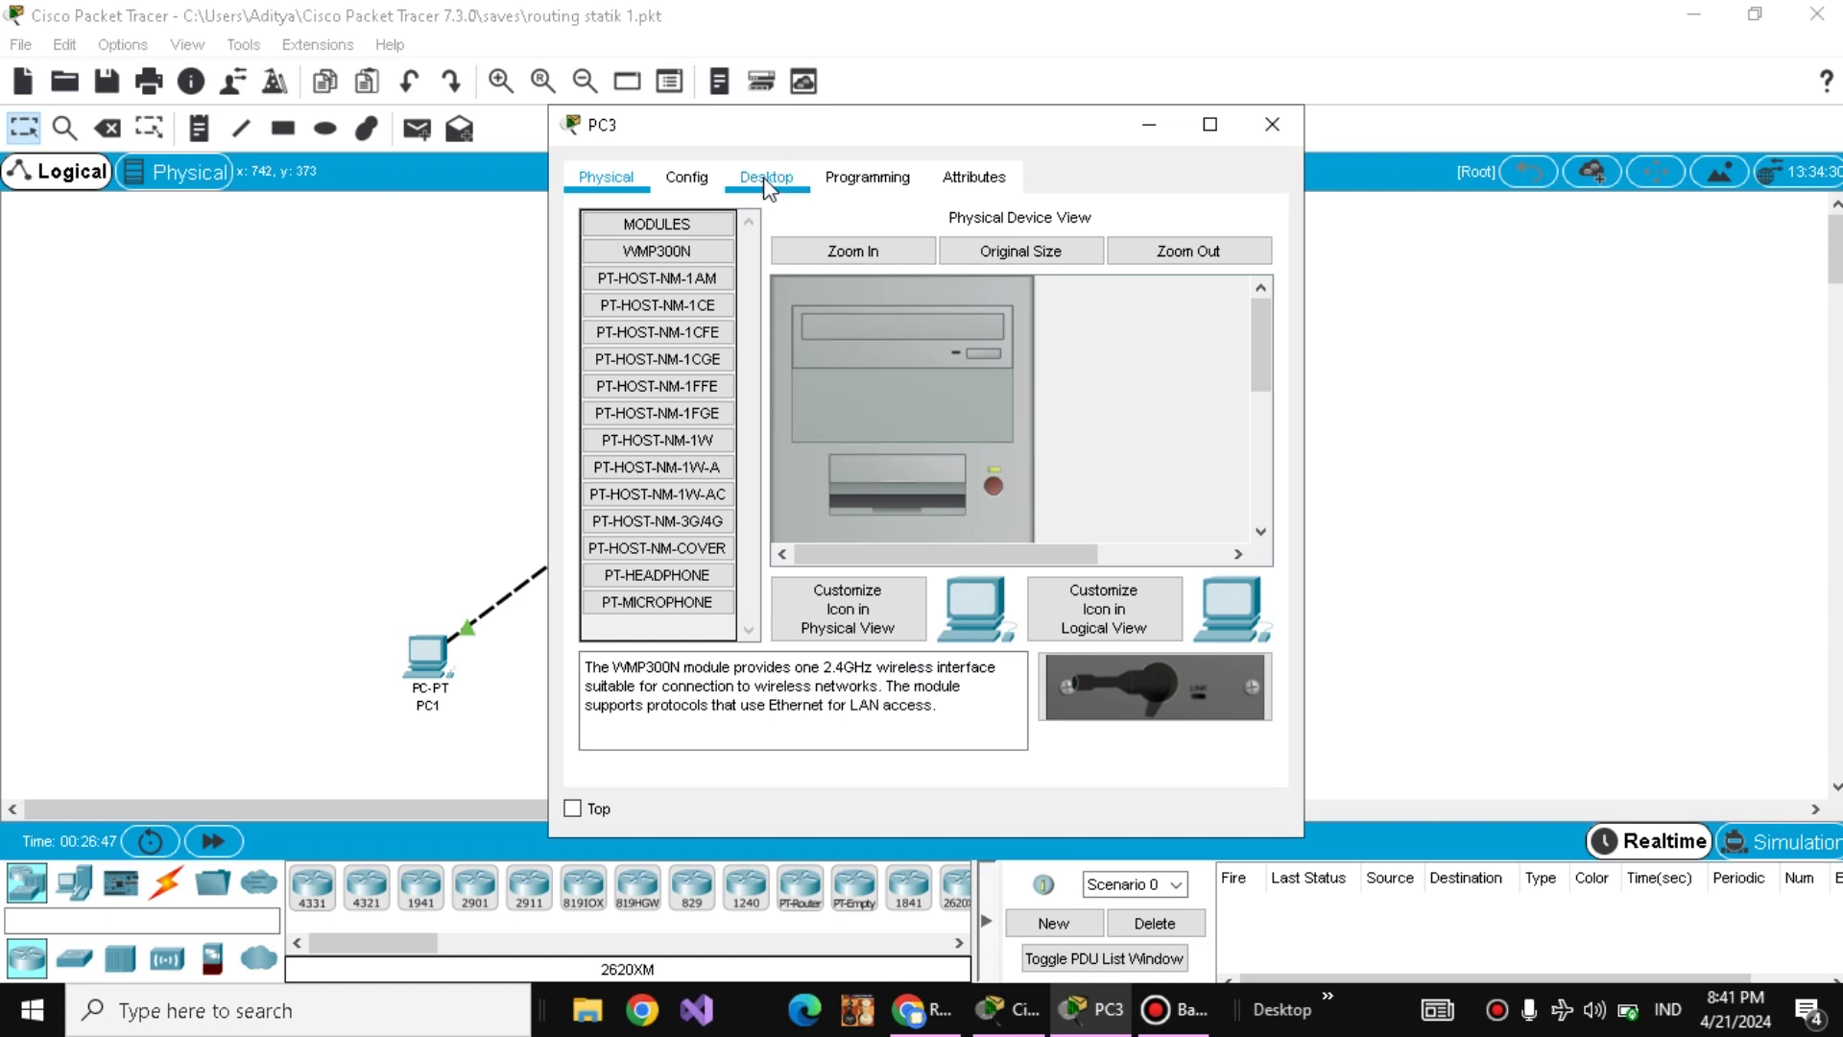
pyautogui.click(766, 176)
pyautogui.click(1208, 286)
pyautogui.write('tra')
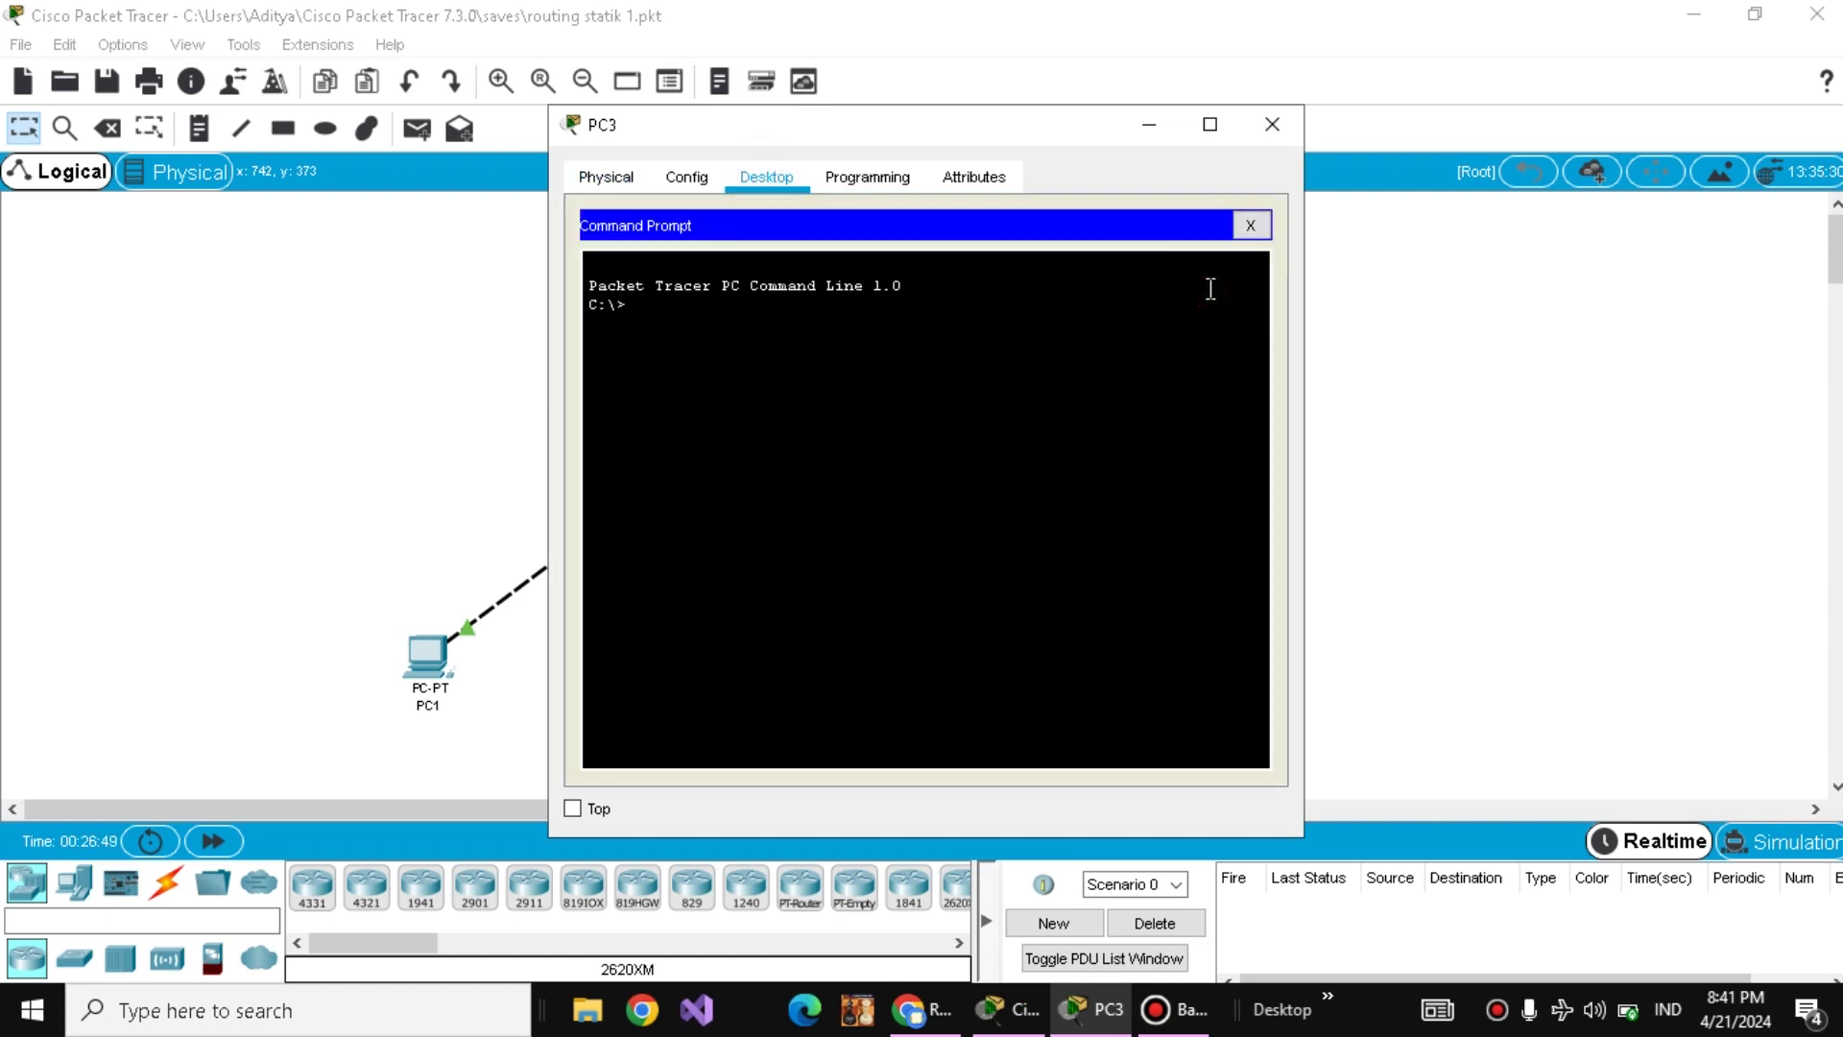
pyautogui.write('cert 192.168.1')
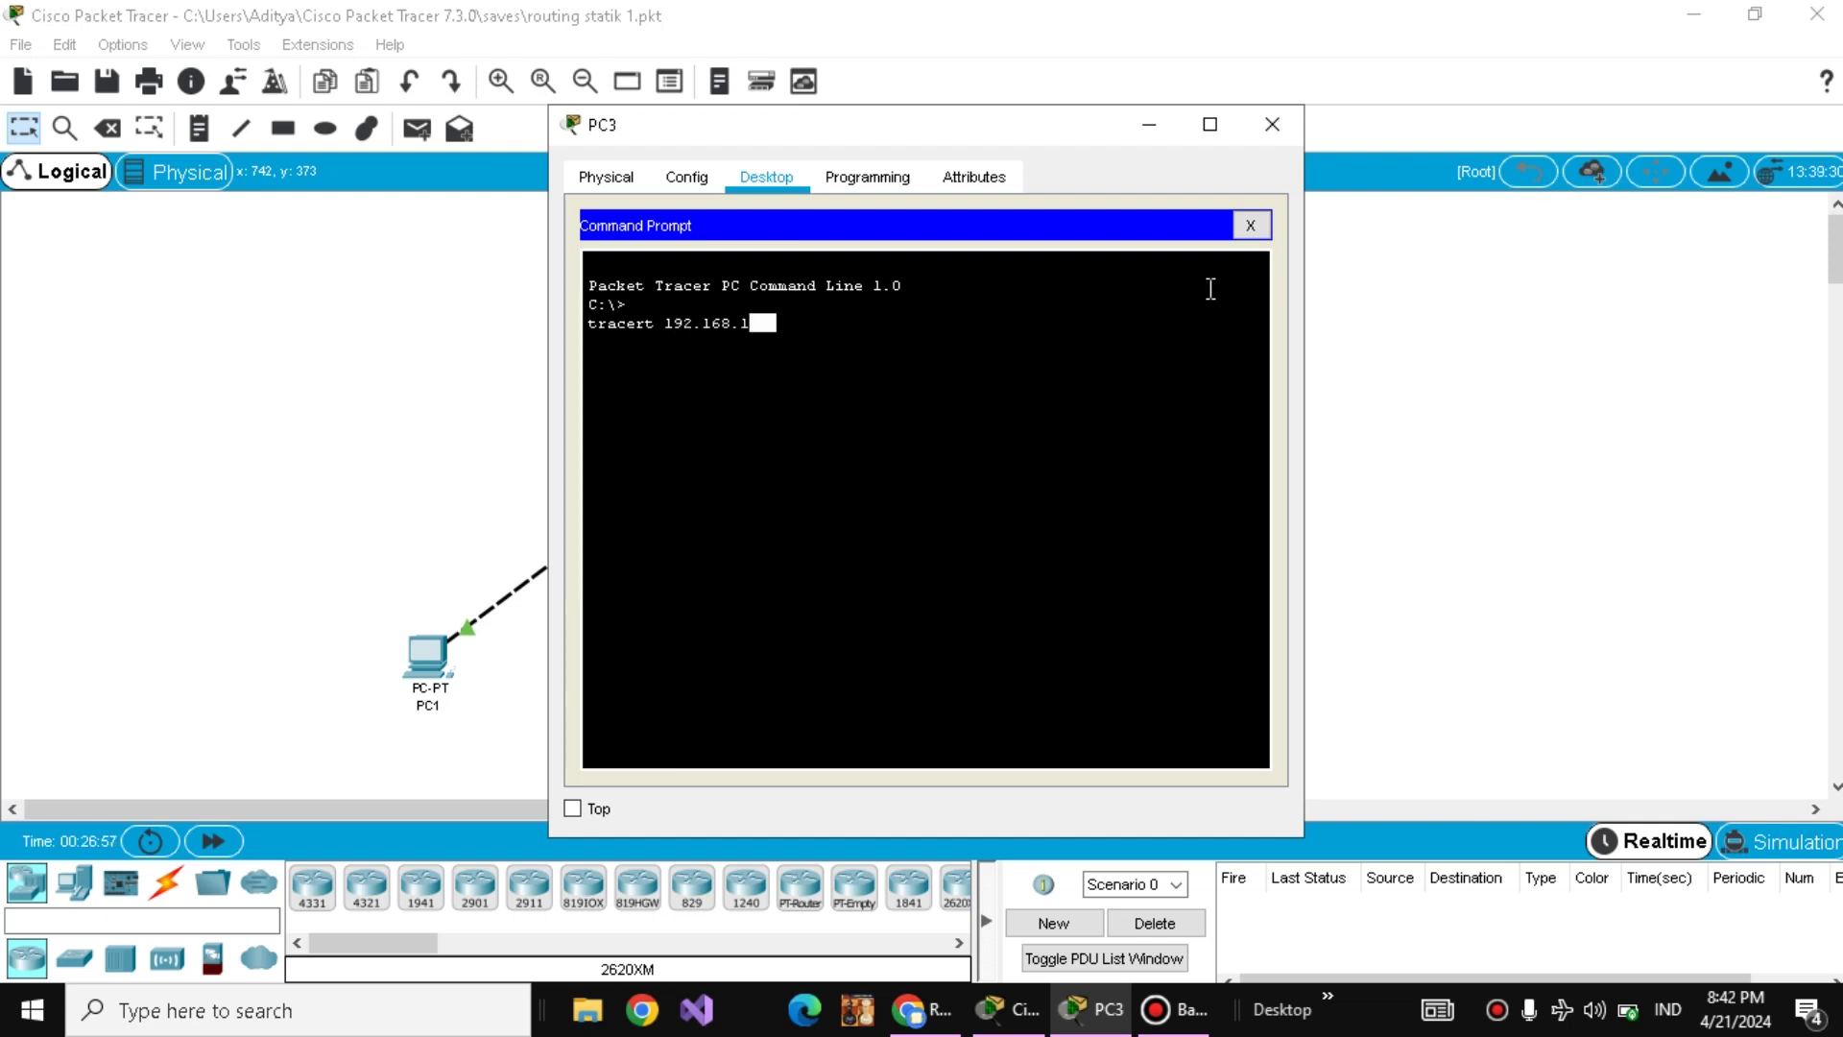
pyautogui.write('.1')
pyautogui.press('Return')
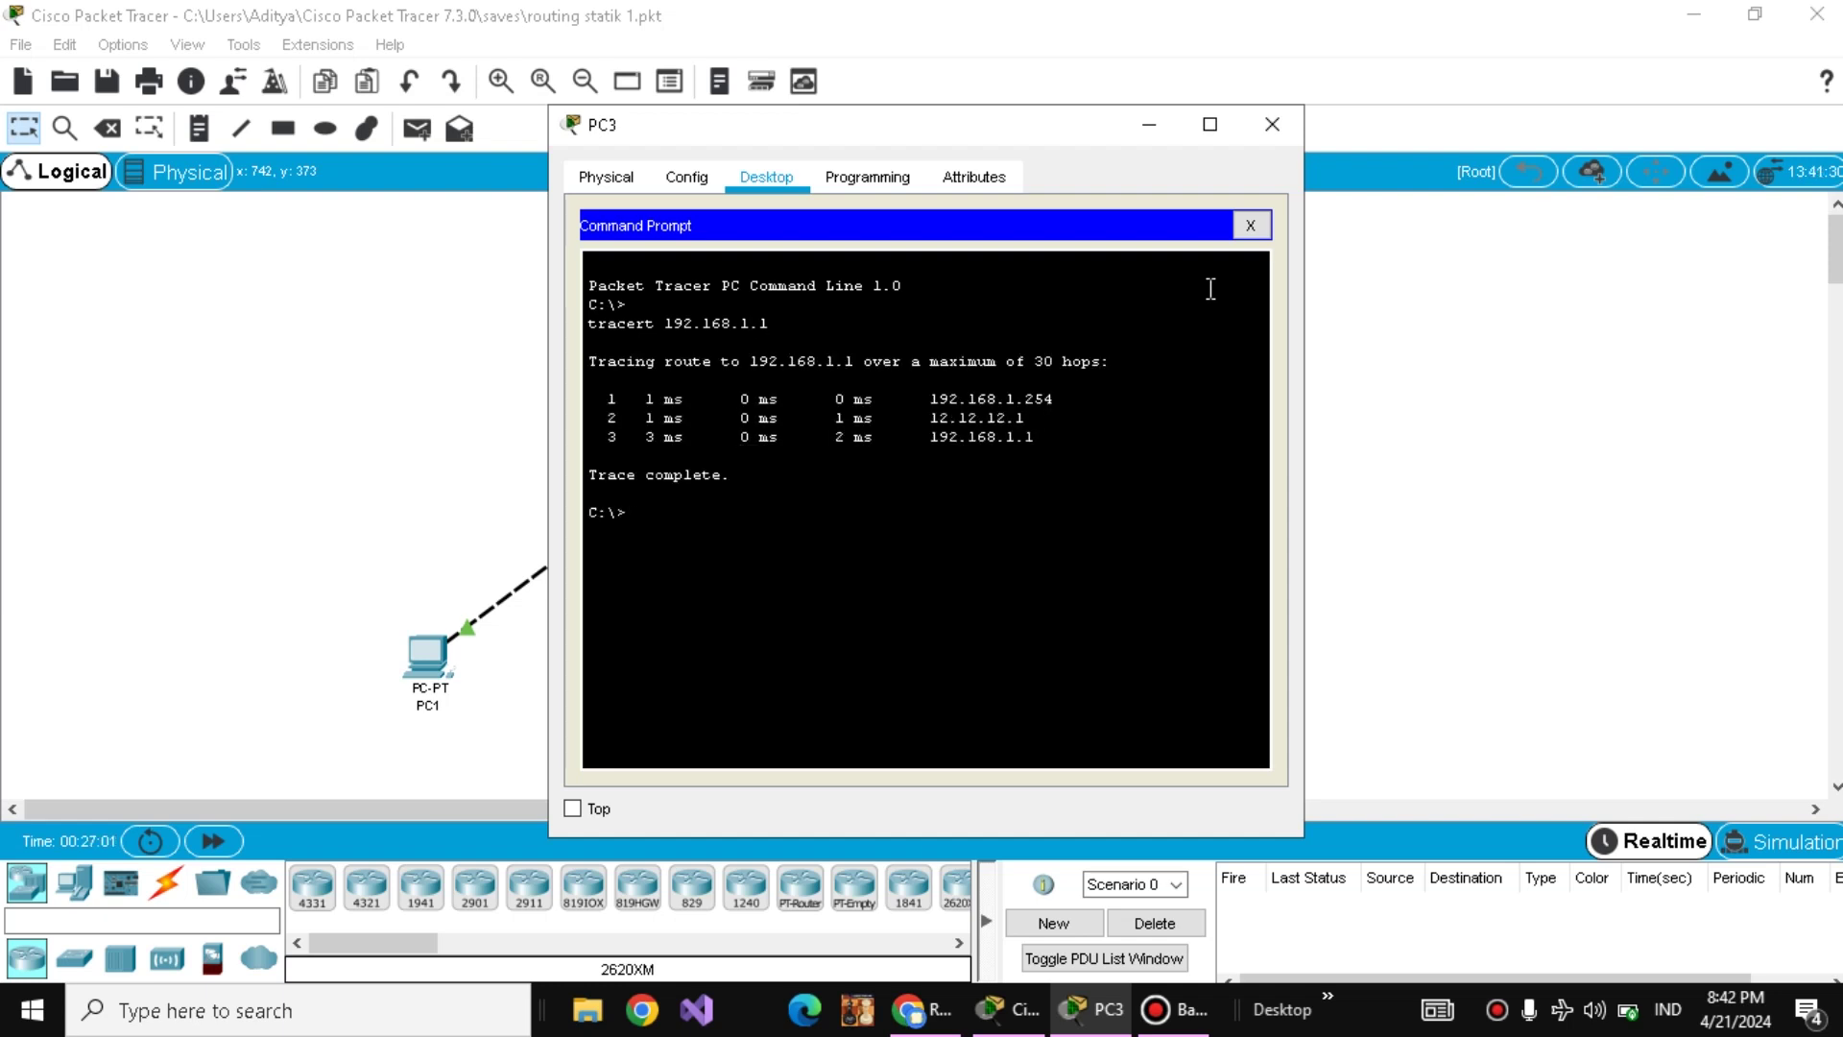
# - Trace the routes from PC3 to 192.168.1.65 and 33.33.33.1
pyautogui.write('tracert 192.168.1.65')
pyautogui.press('Return')
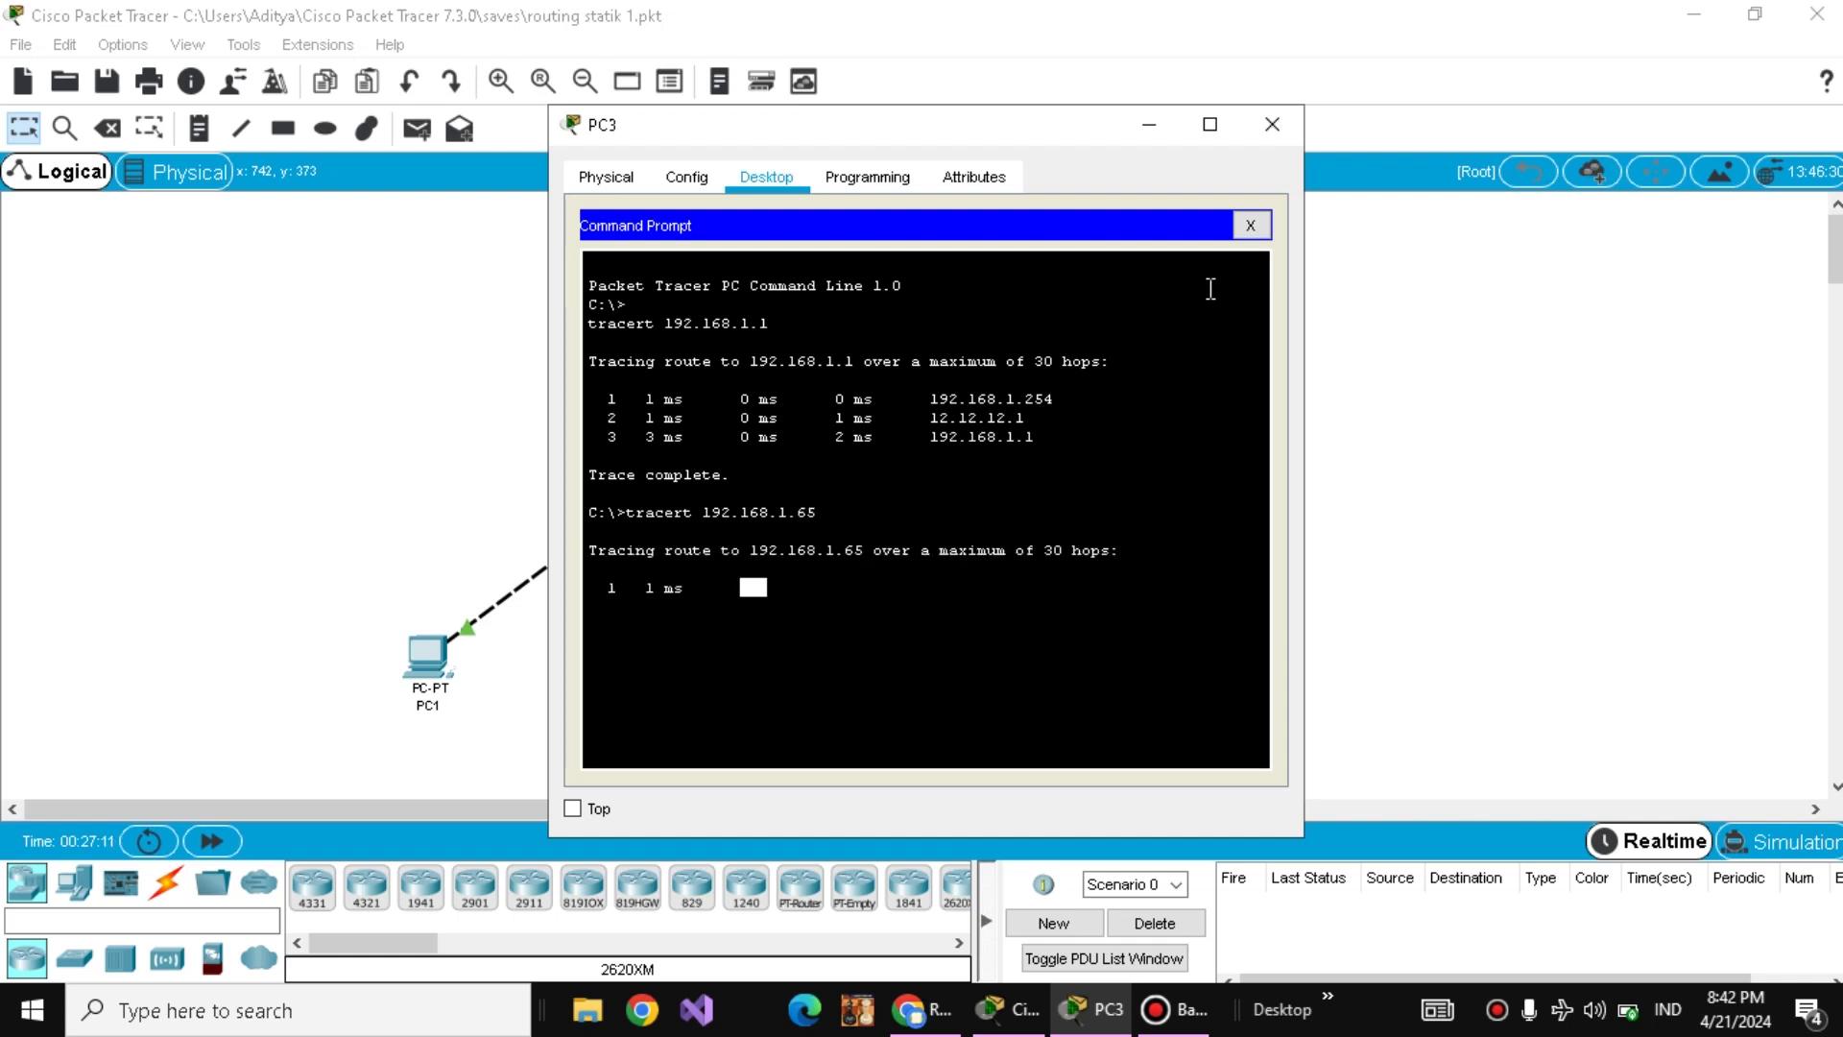
pyautogui.write('trac')
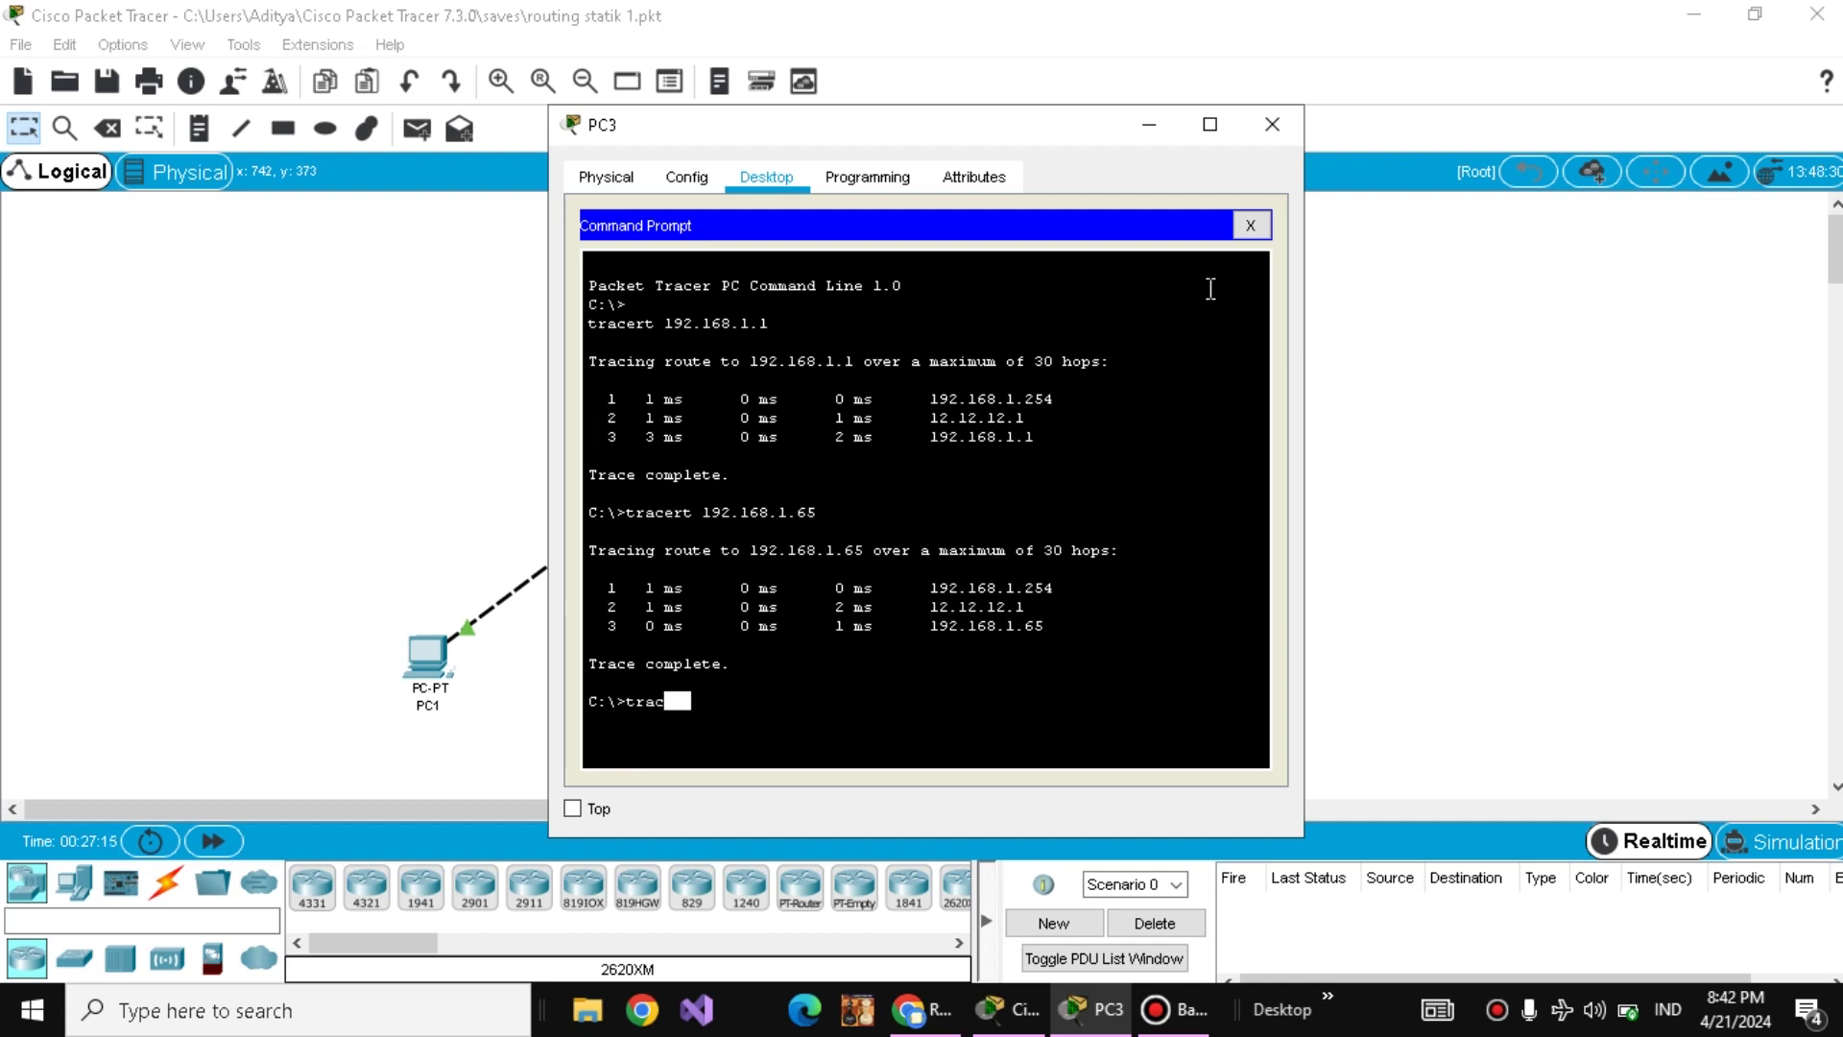
pyautogui.write('ert 33.33.33.1')
pyautogui.press('Return')
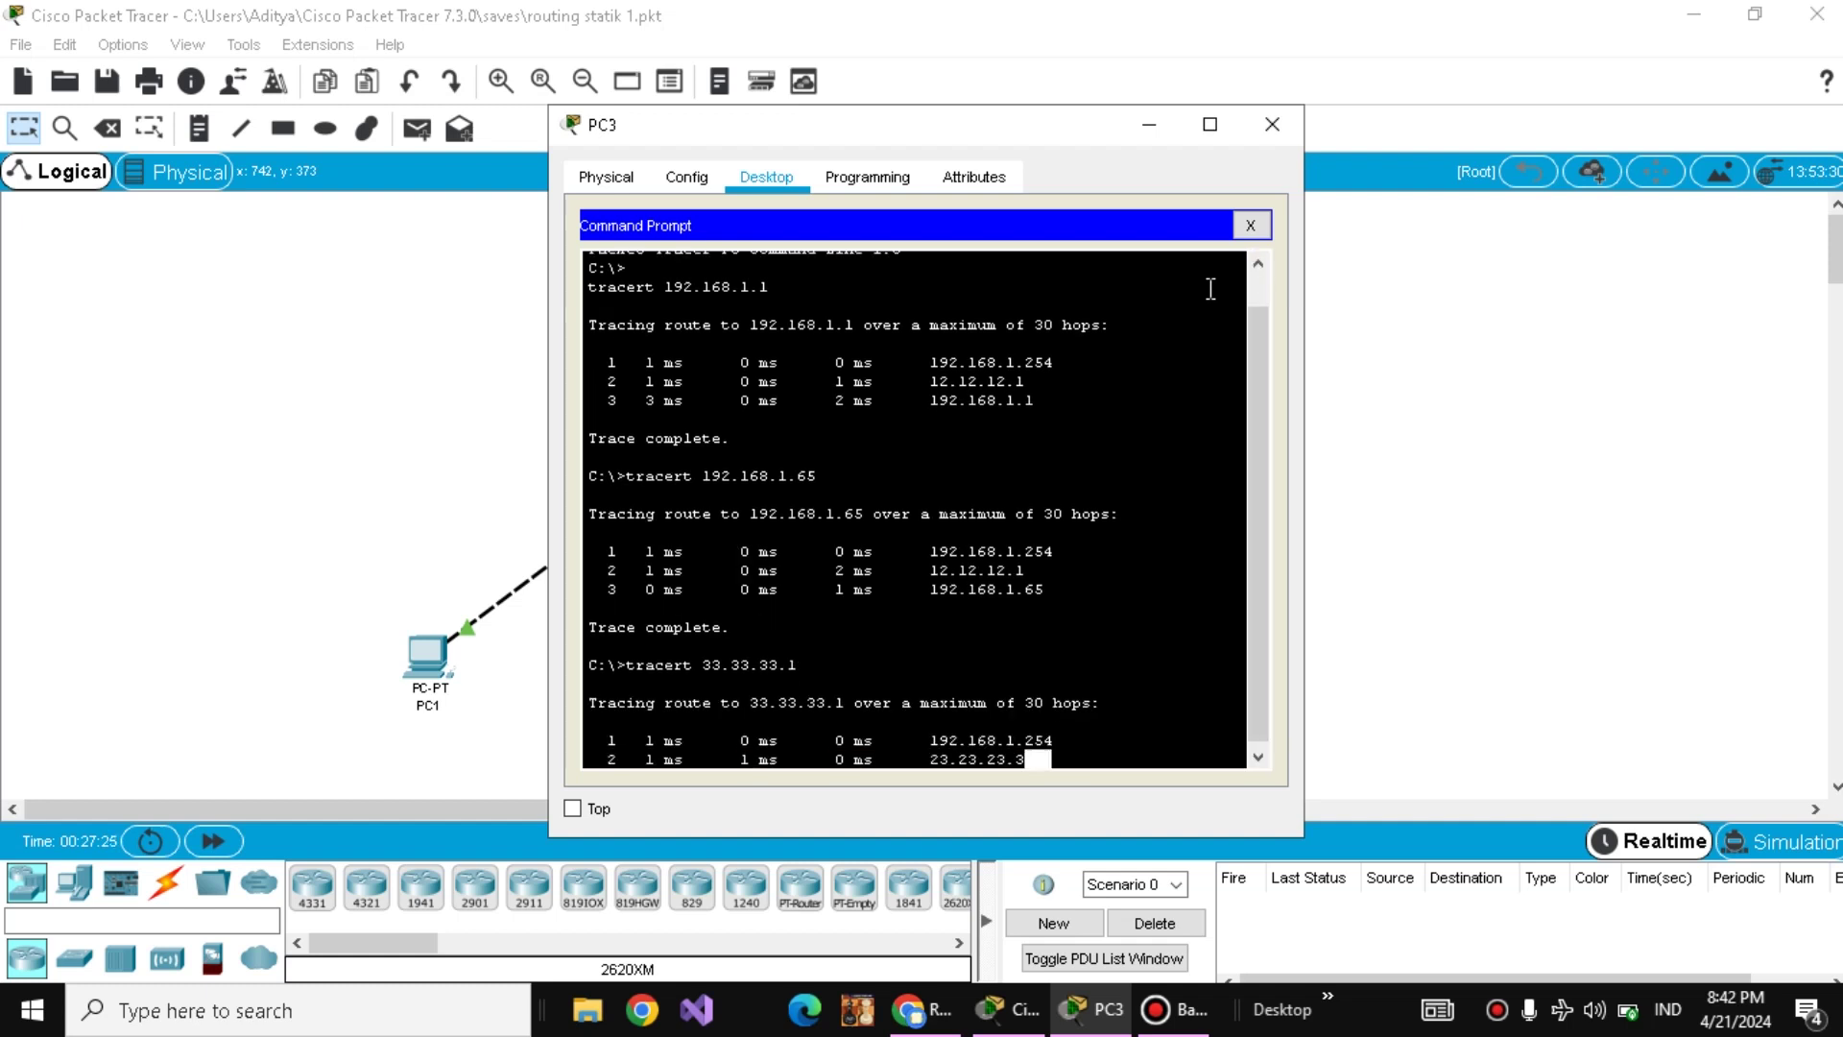
# - Trace the route from PC3 to 43.43.43.1 and close PC3's window
pyautogui.write('tr')
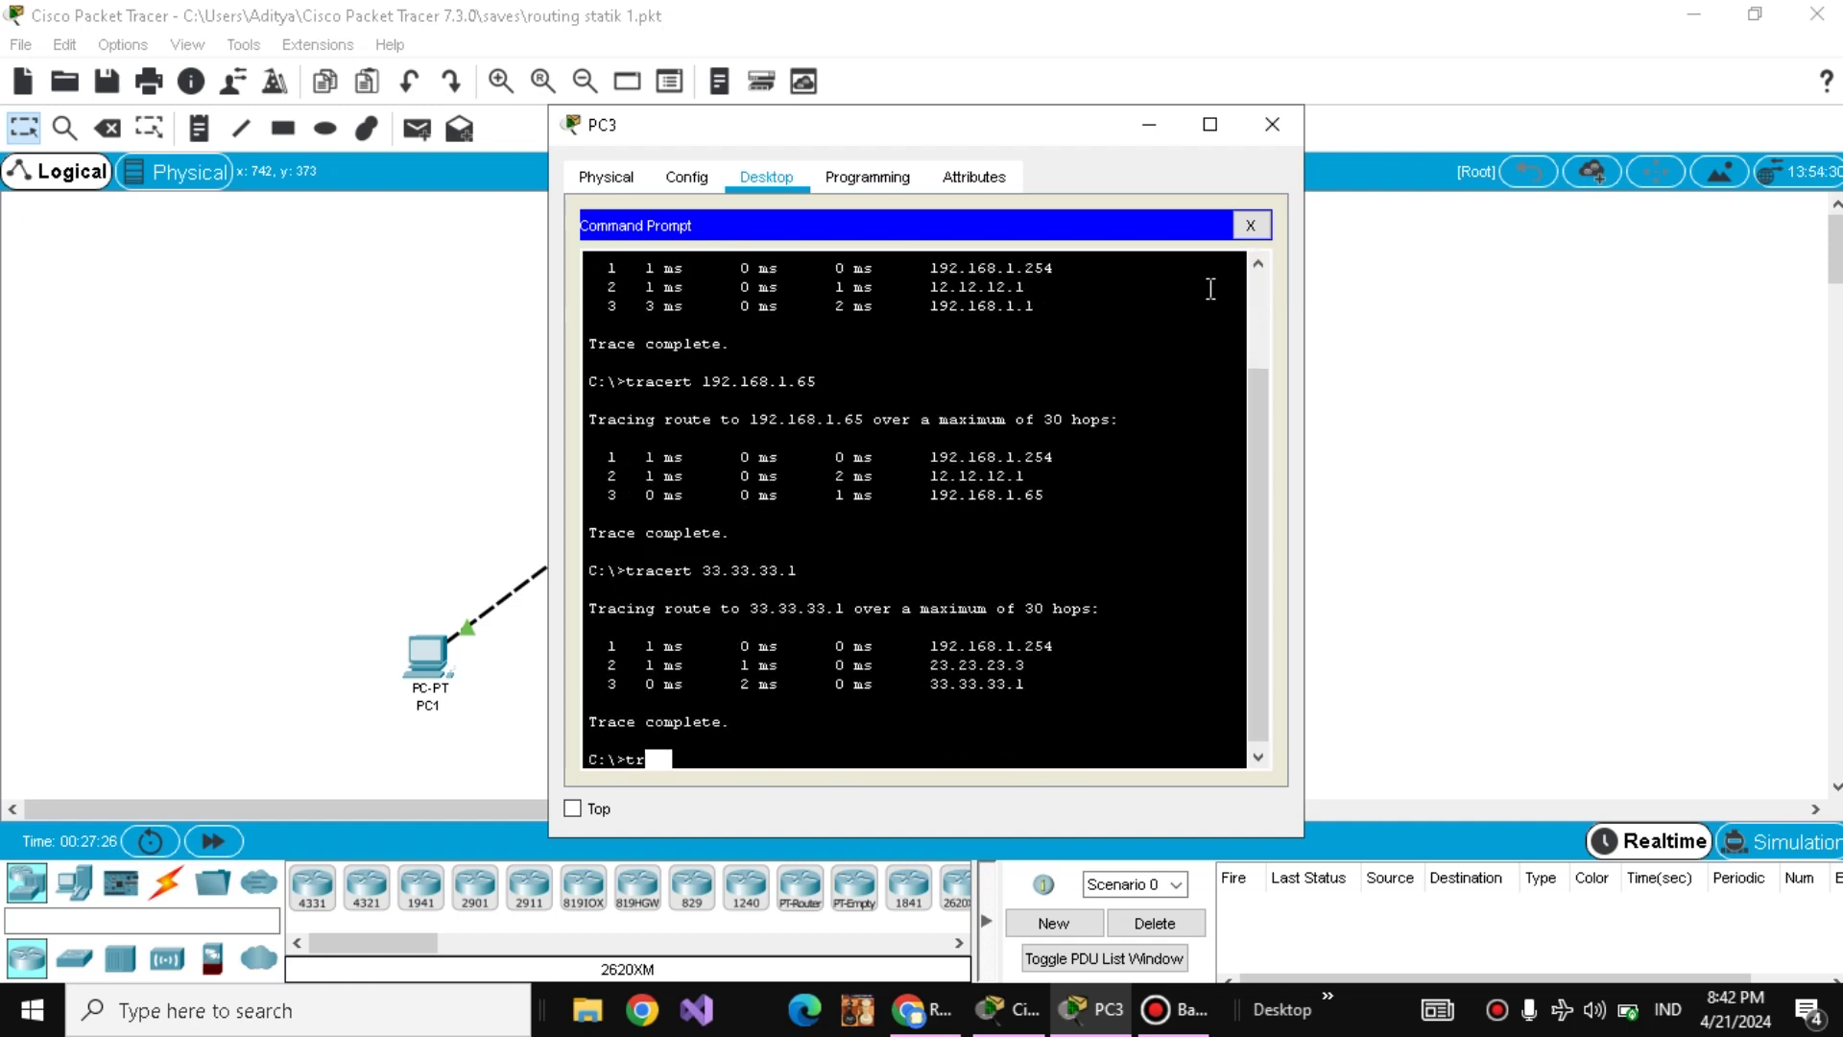
pyautogui.write('acert 43.43.43.1')
pyautogui.press('Return')
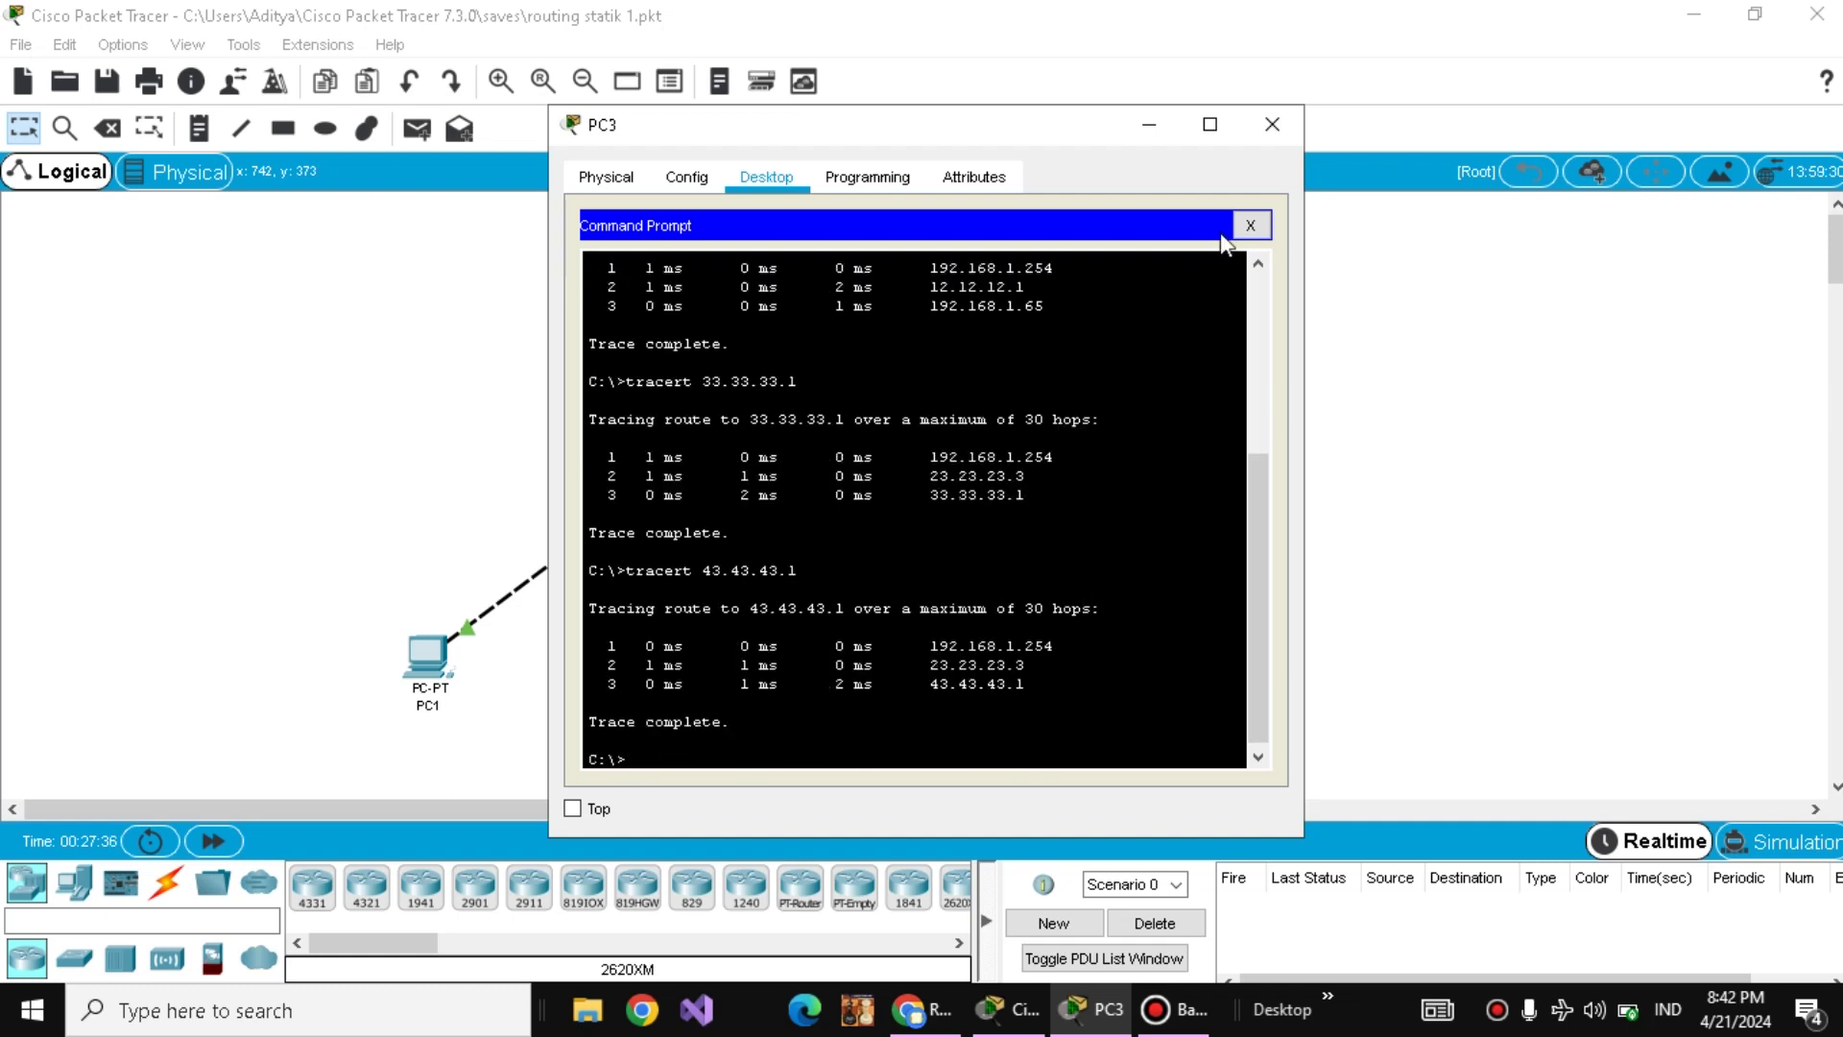
pyautogui.click(1271, 138)
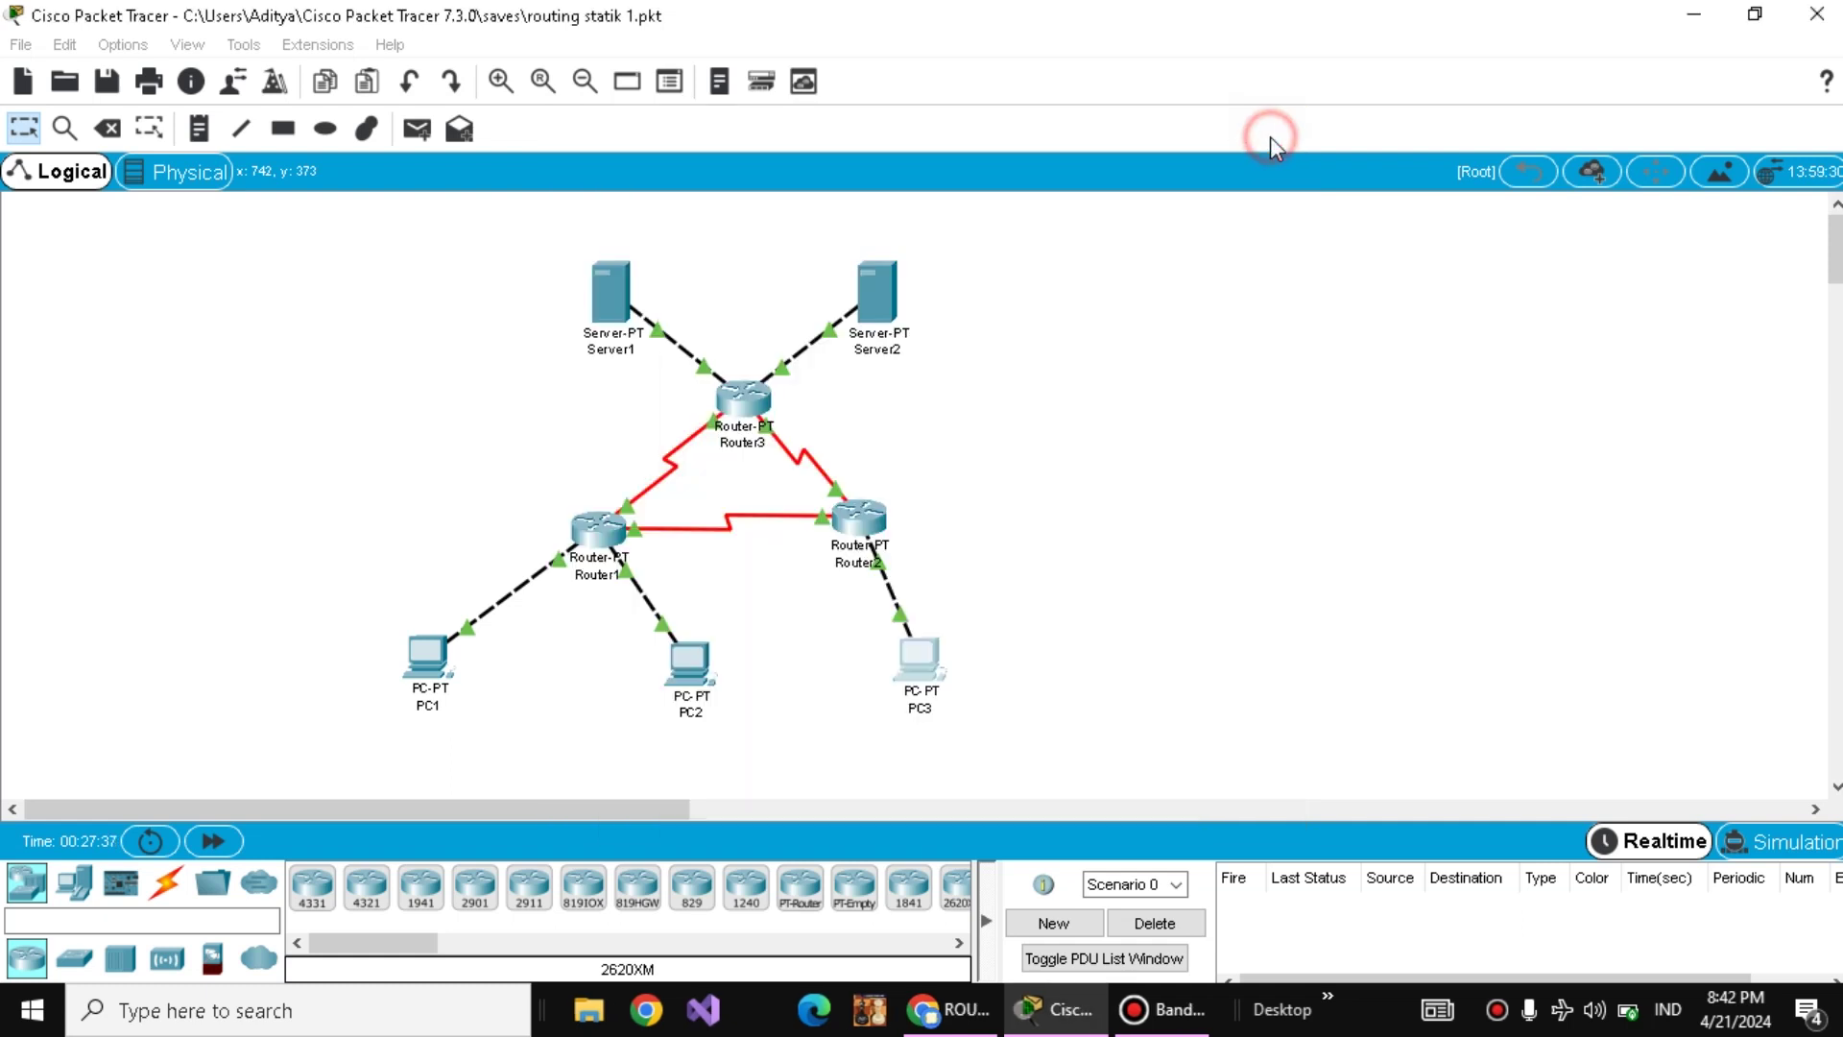
# - Open Server1's Command Prompt and trace the route to 43.43.43.1
pyautogui.click(625, 305)
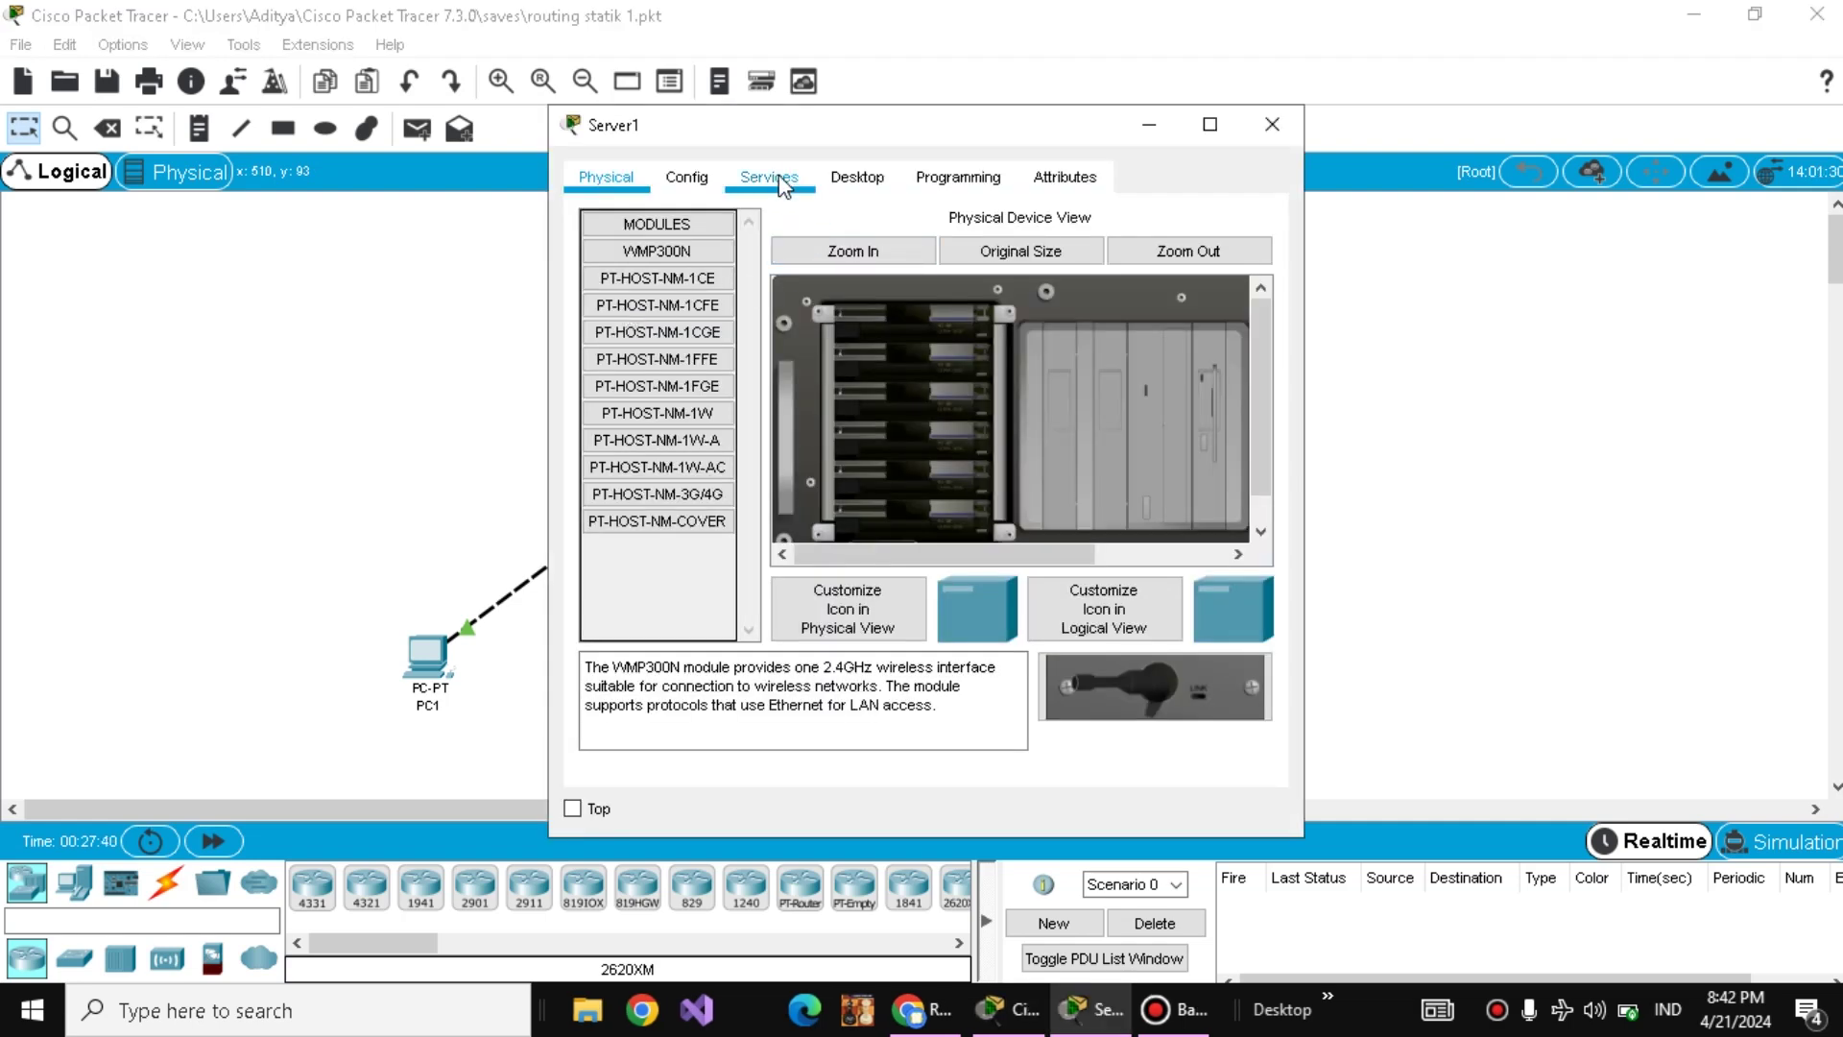
pyautogui.click(855, 177)
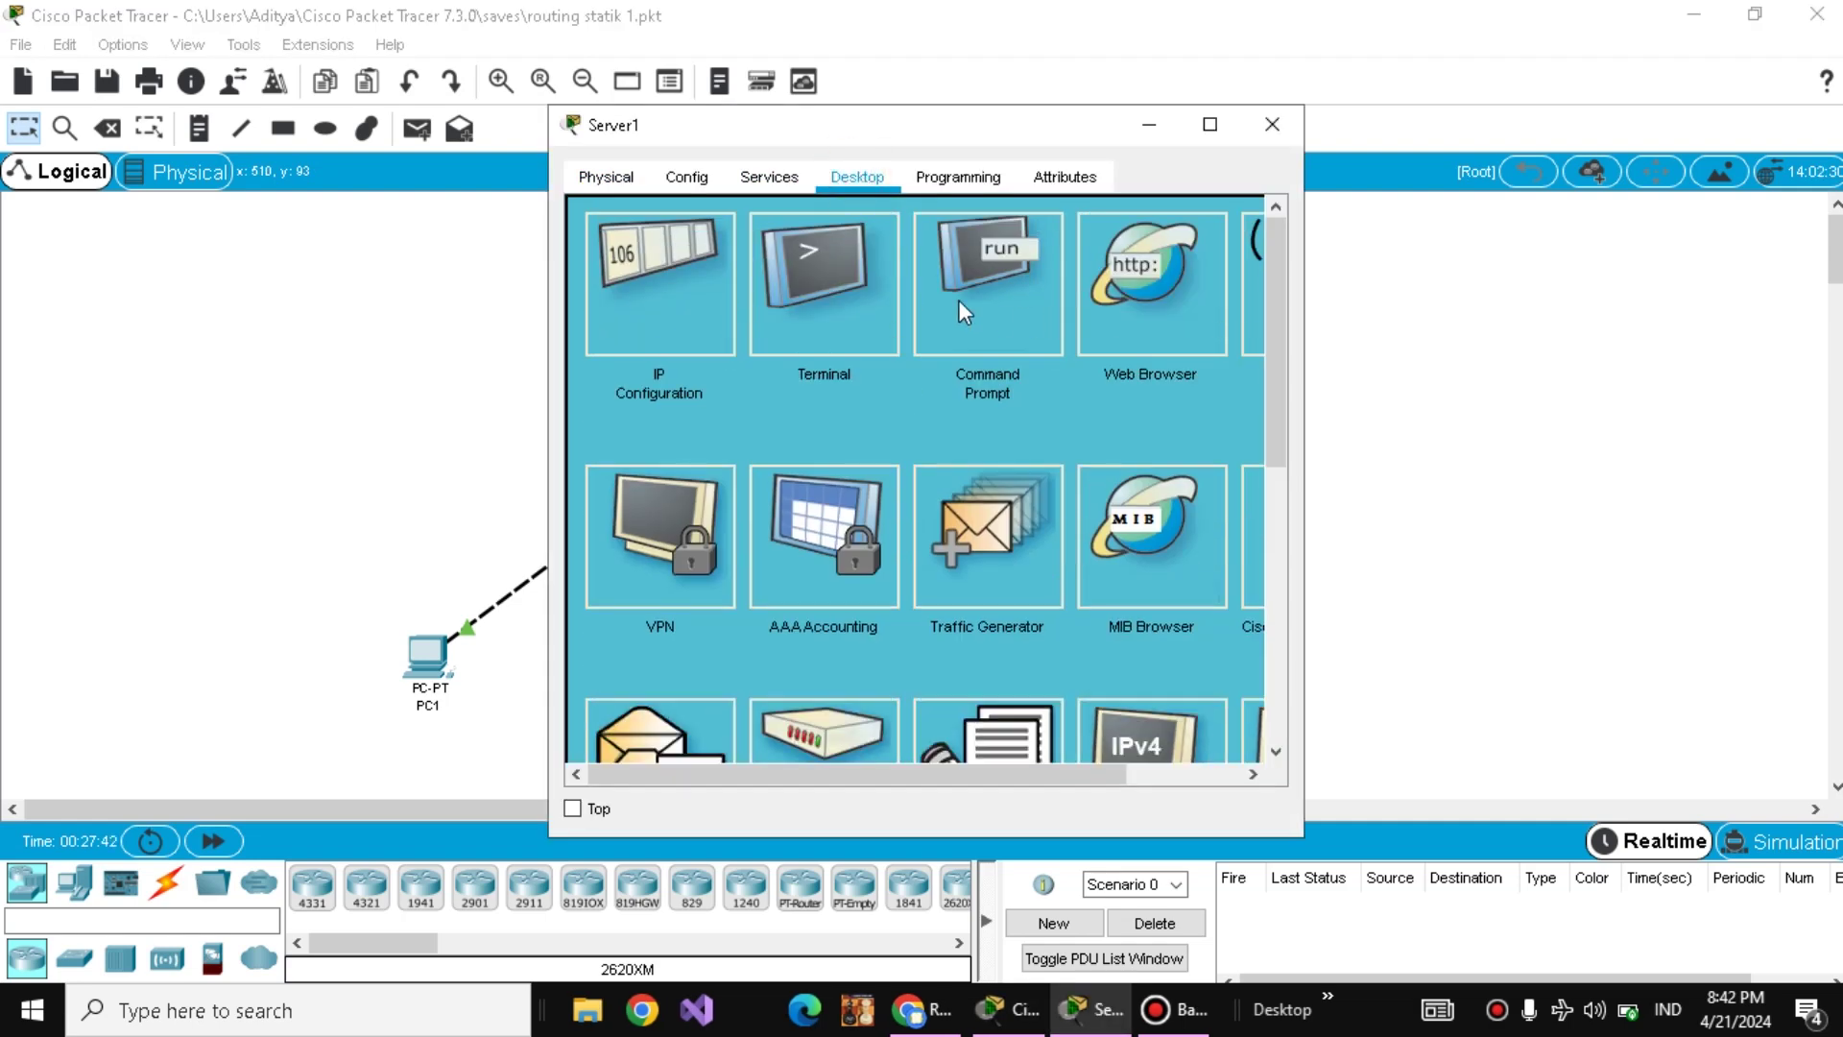
pyautogui.click(962, 305)
pyautogui.write('tracert ')
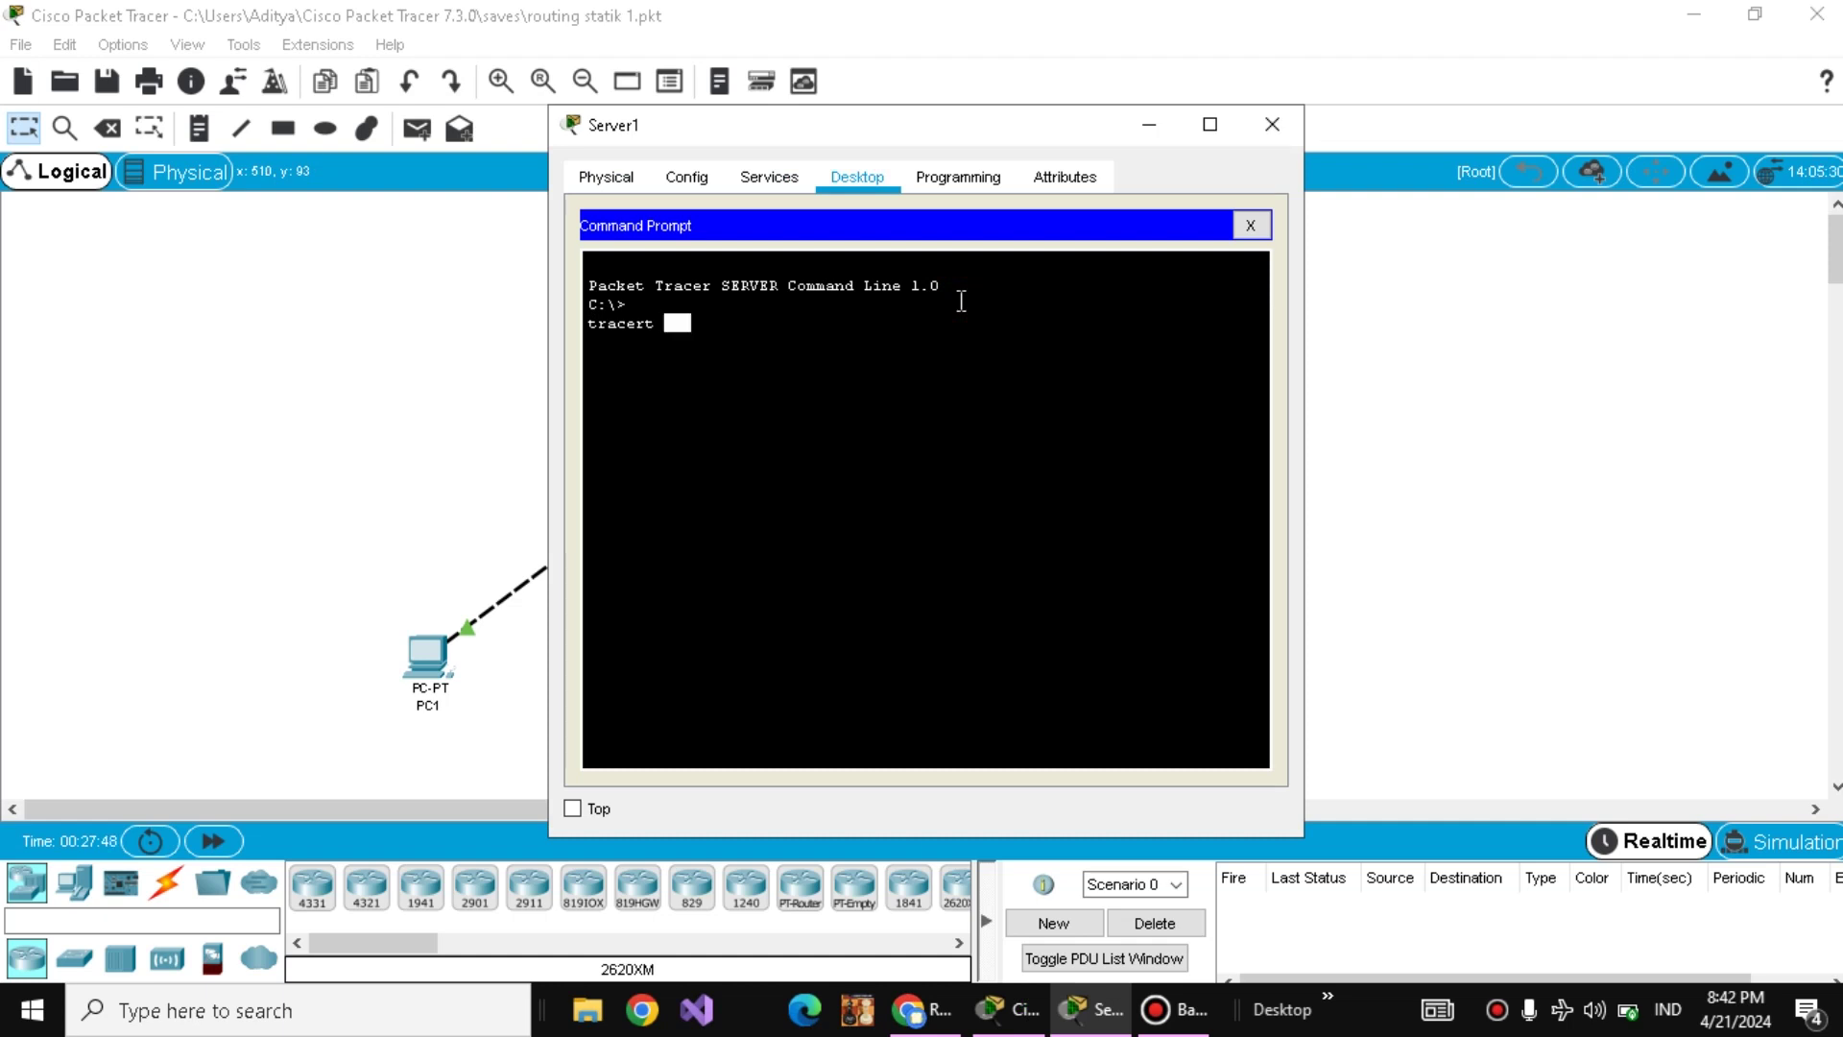
pyautogui.write('1')
pyautogui.press('BackSpace')
pyautogui.write('43.43.43.1')
pyautogui.press('Return')
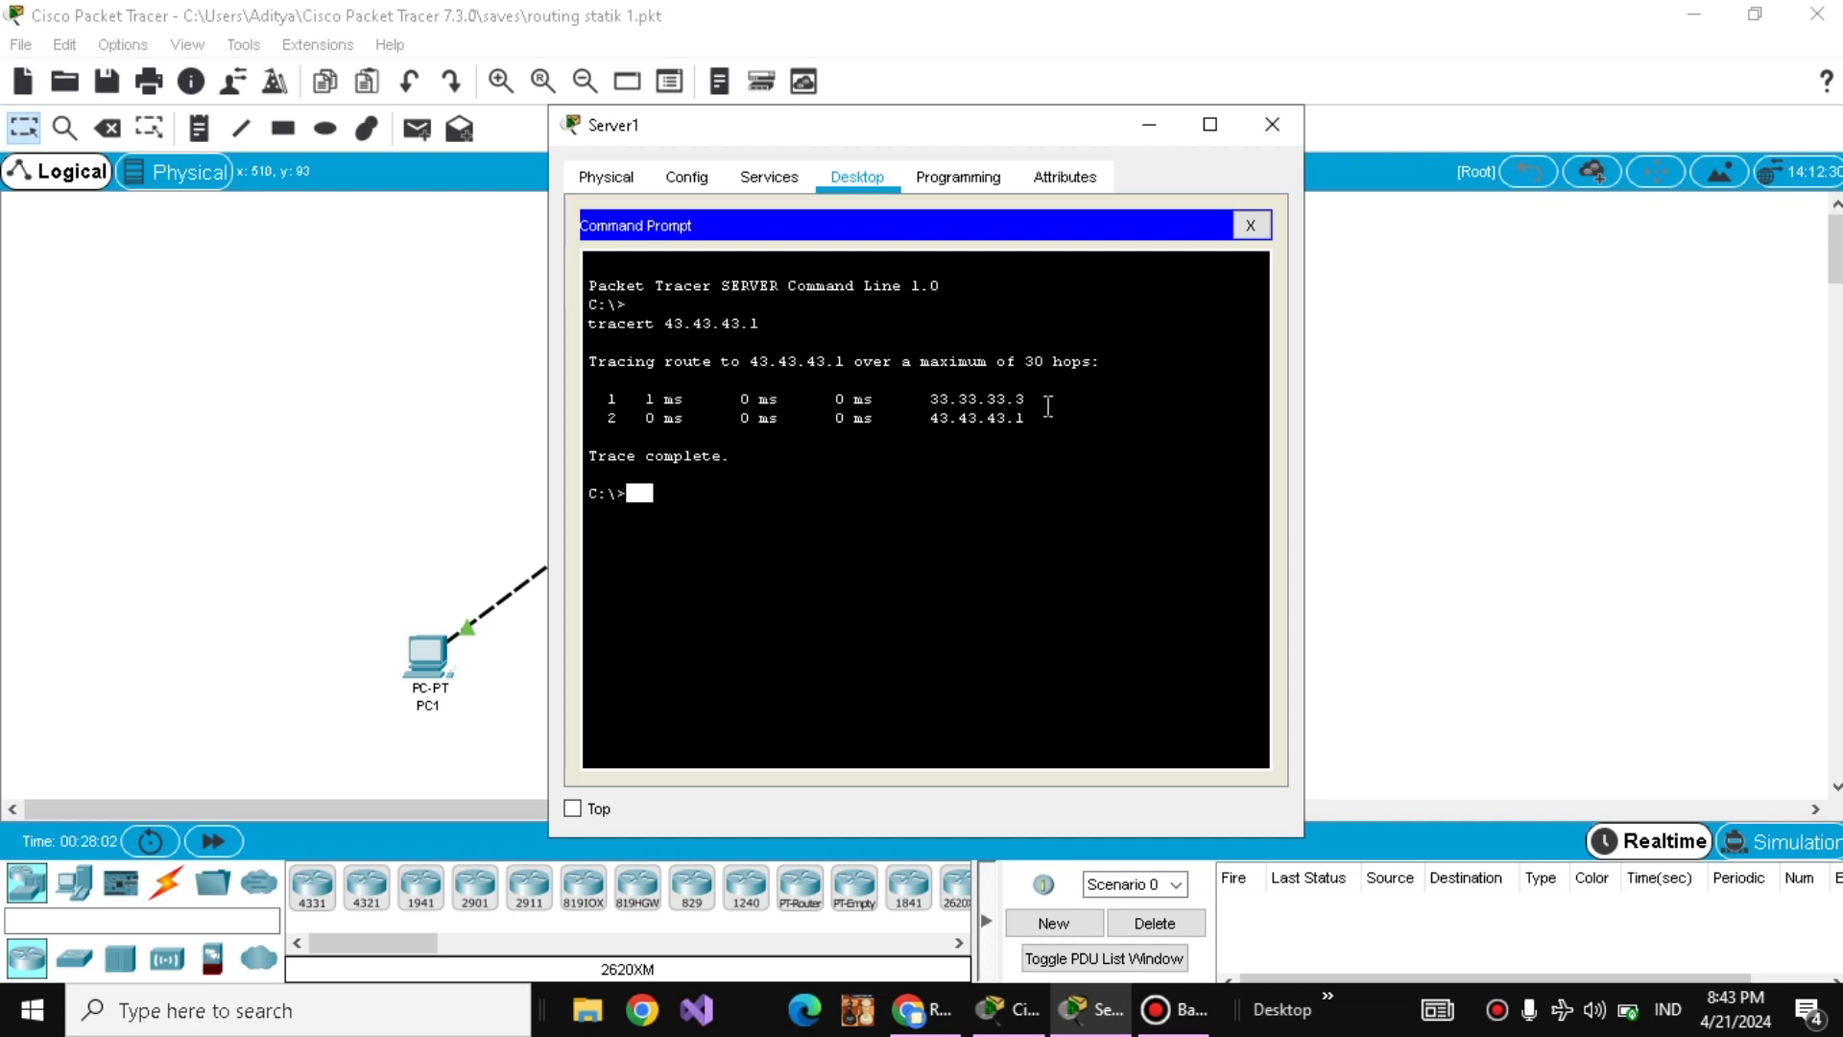
# - Trace the routes from Server1 to 192.168.1.1 and 192.168.1.65
pyautogui.write('tracert 192.168.1.1')
pyautogui.press('Return')
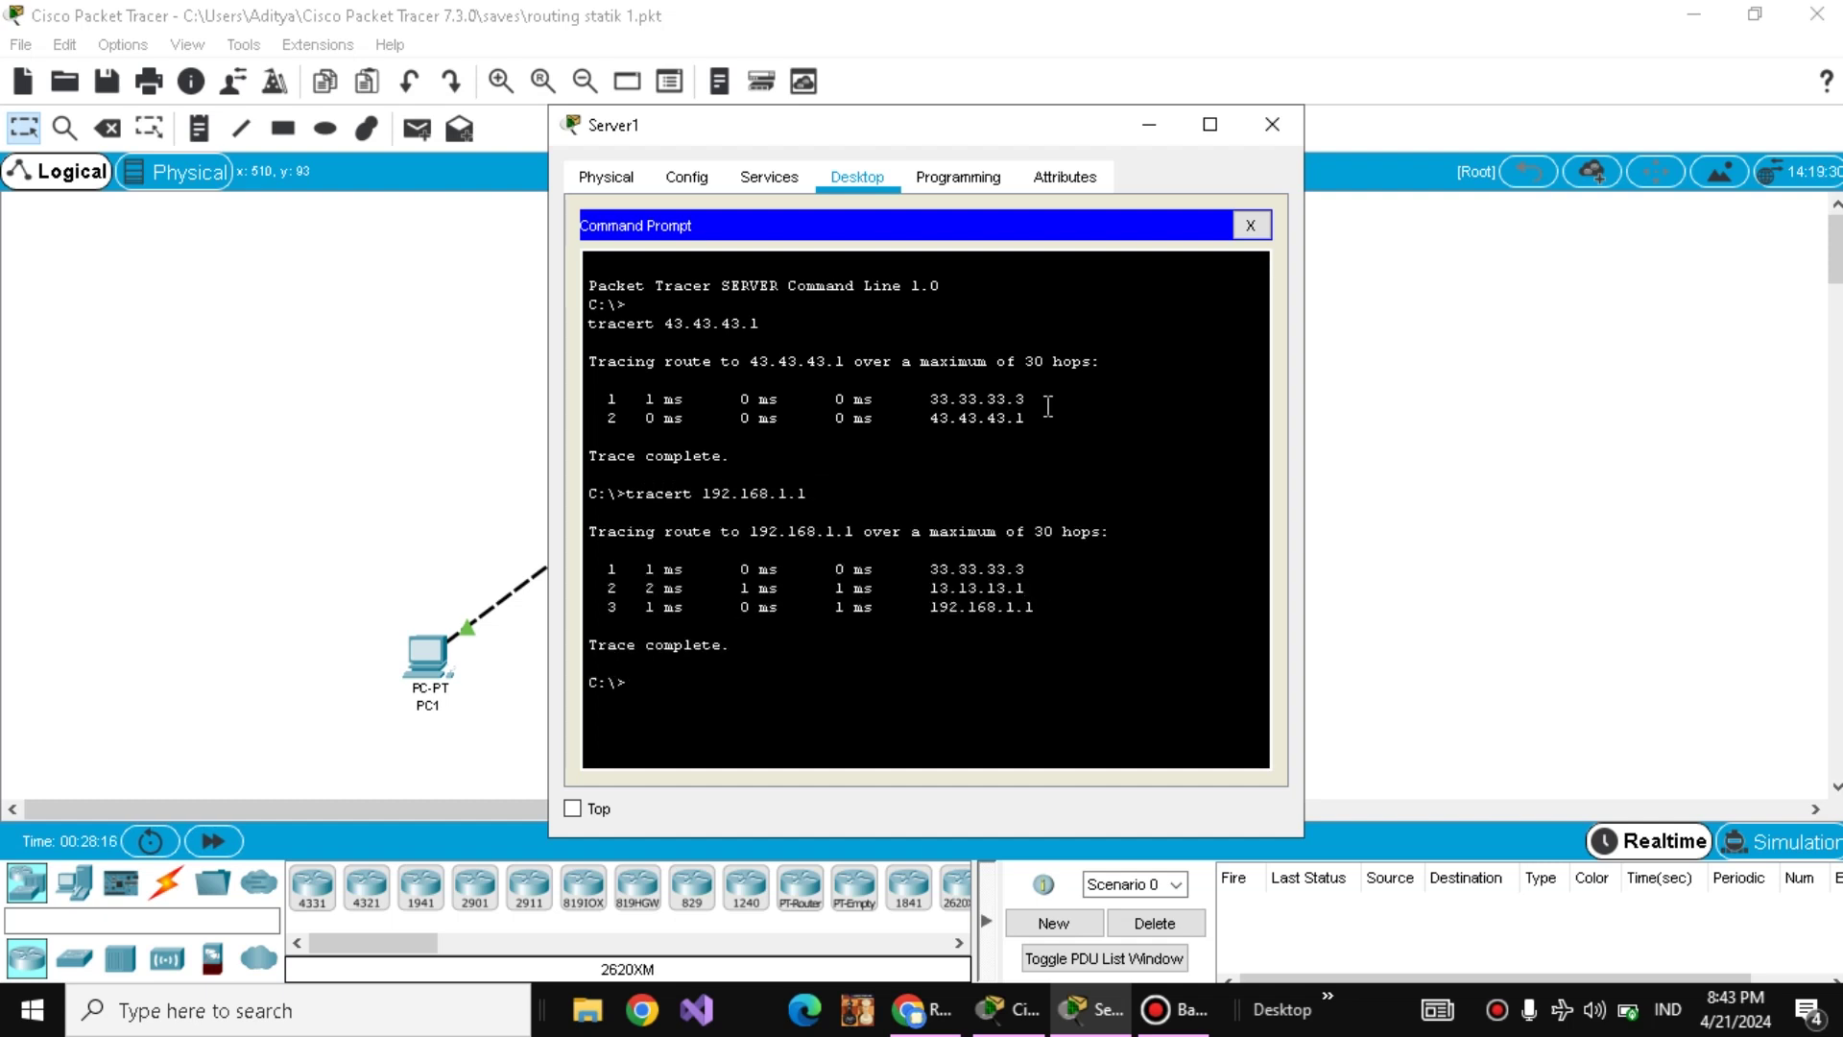
pyautogui.write('tracert 192.168')
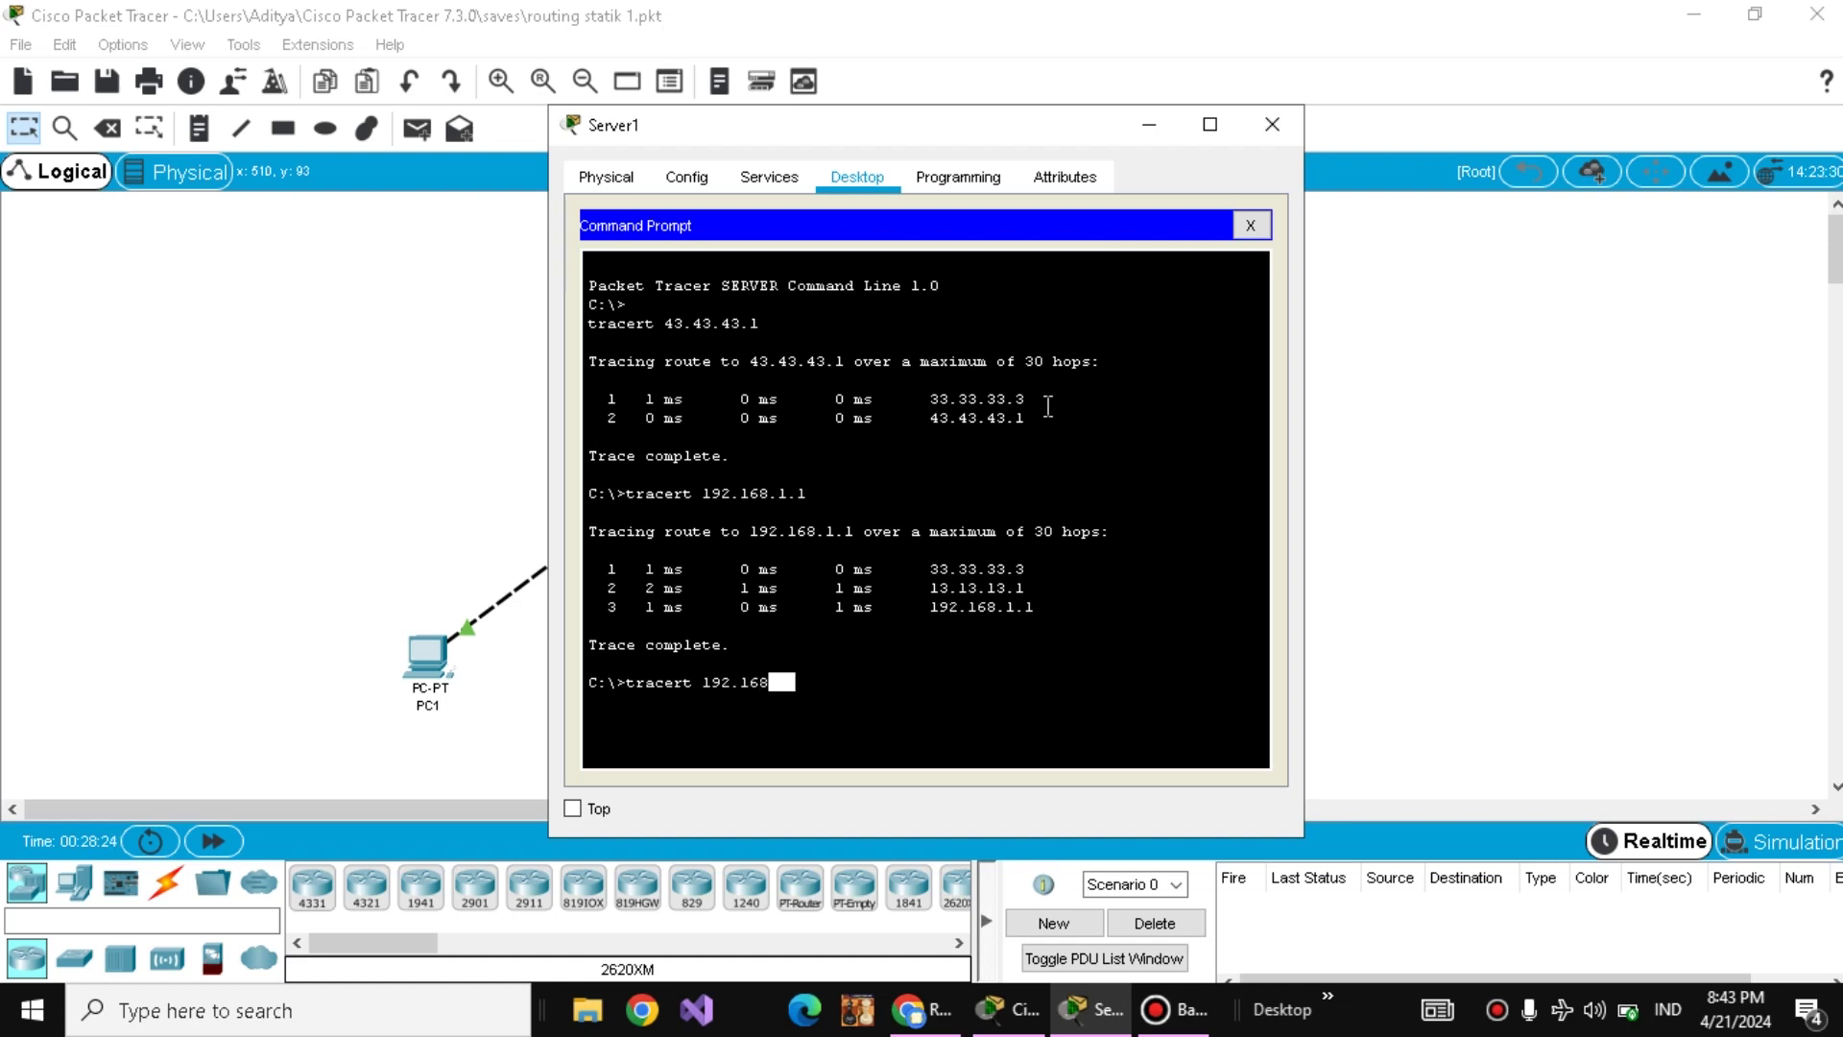
pyautogui.write('.1.65')
pyautogui.press('Return')
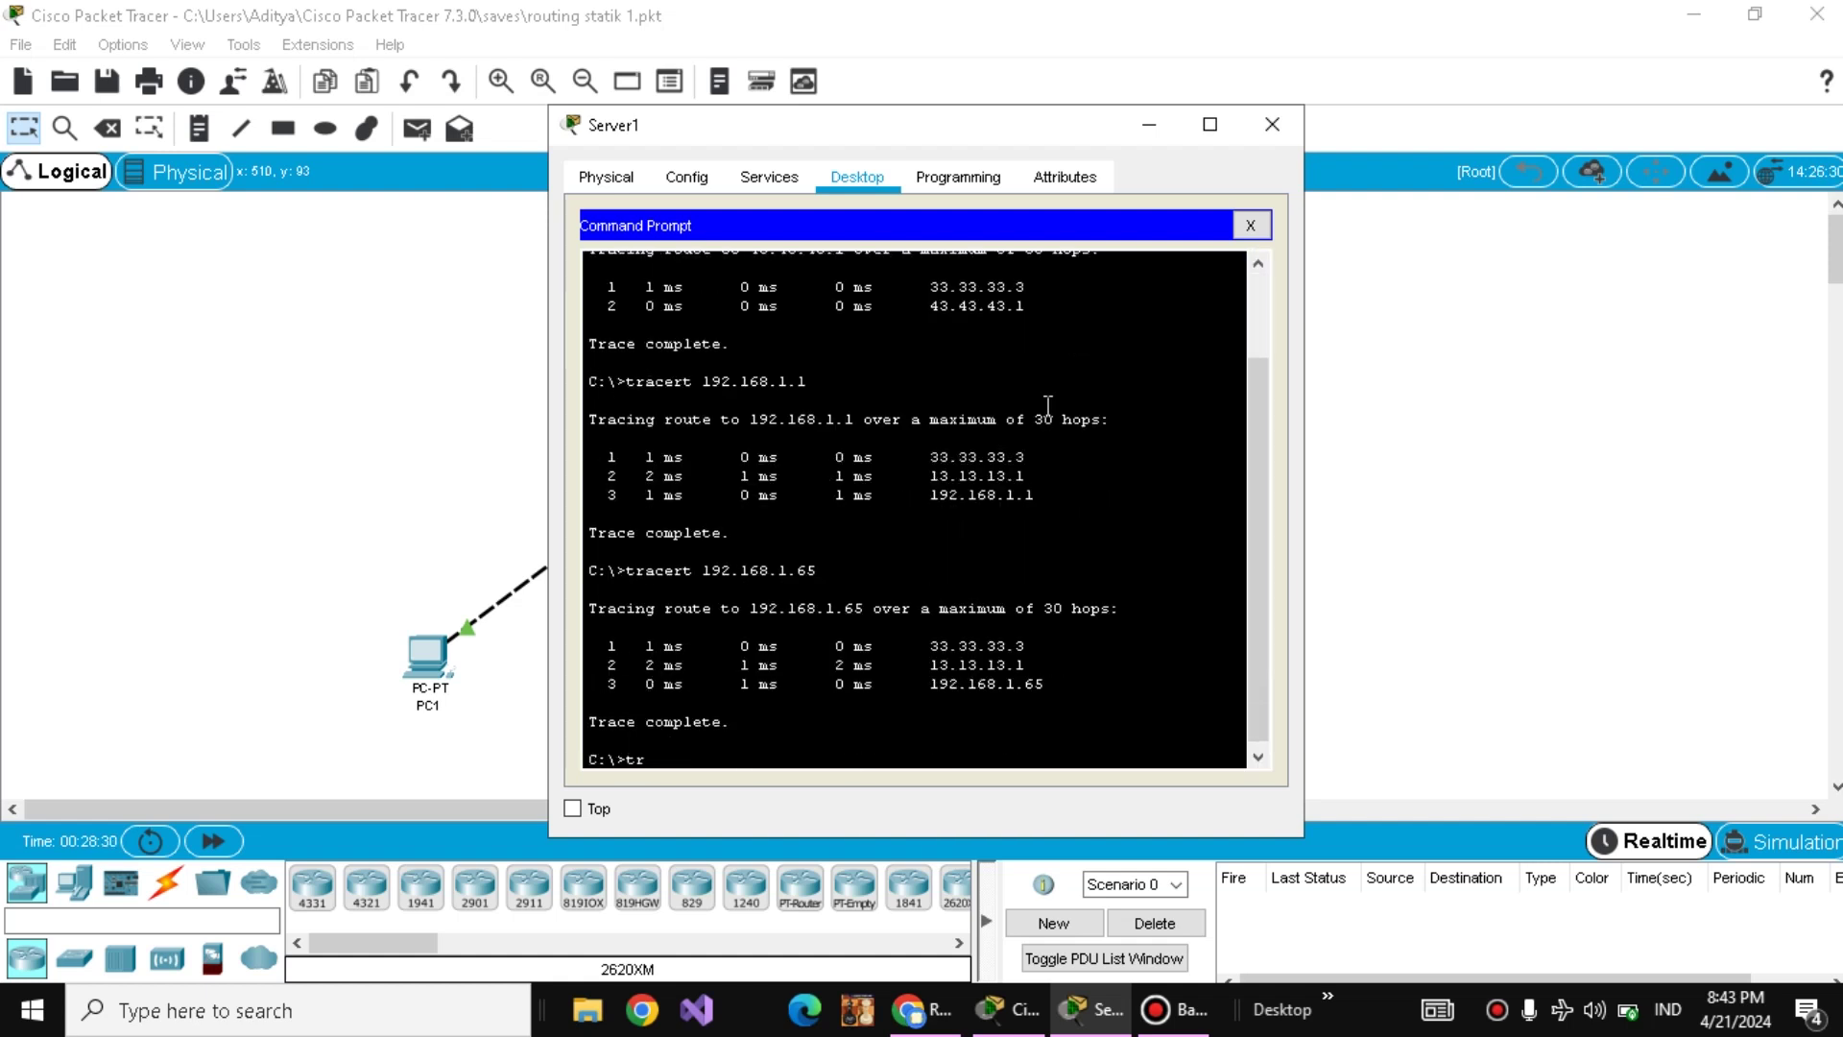
# - Trace the route from Server1 to 192.168.1.253 and close Server1's window
pyautogui.write('tracert 192.168.1.253')
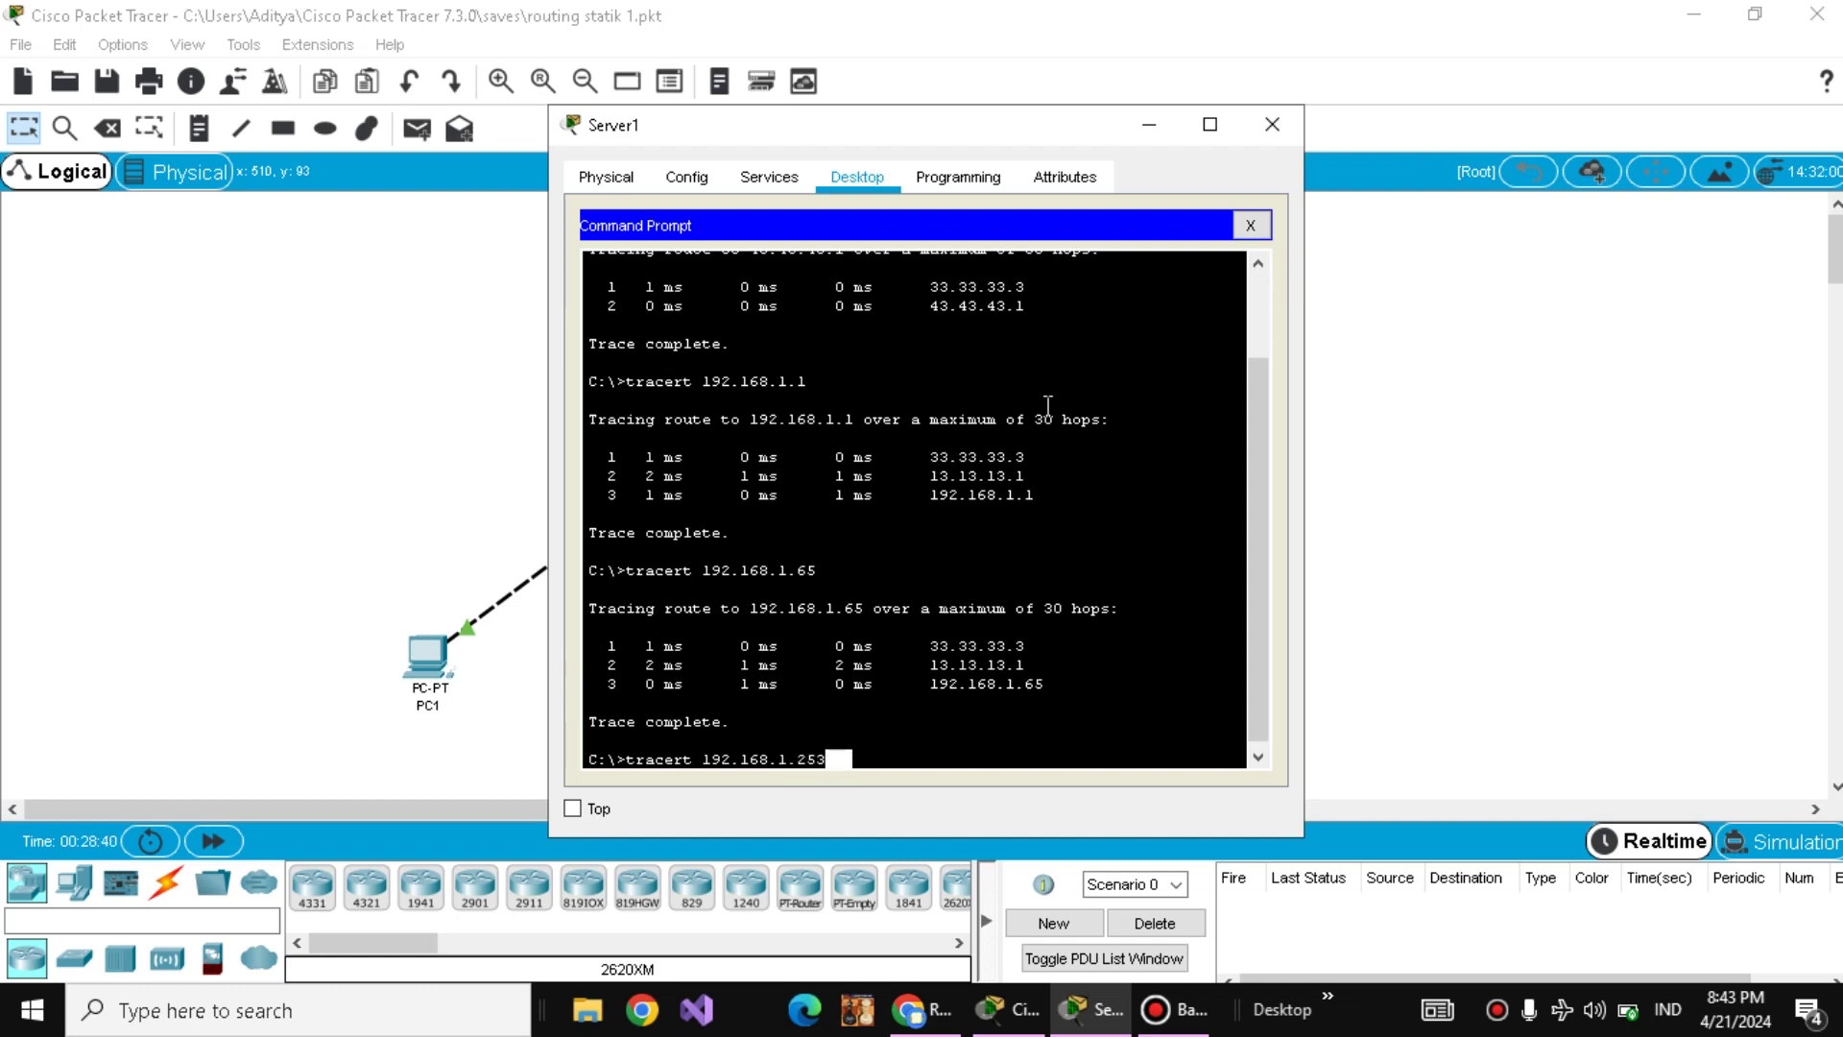
pyautogui.press('Return')
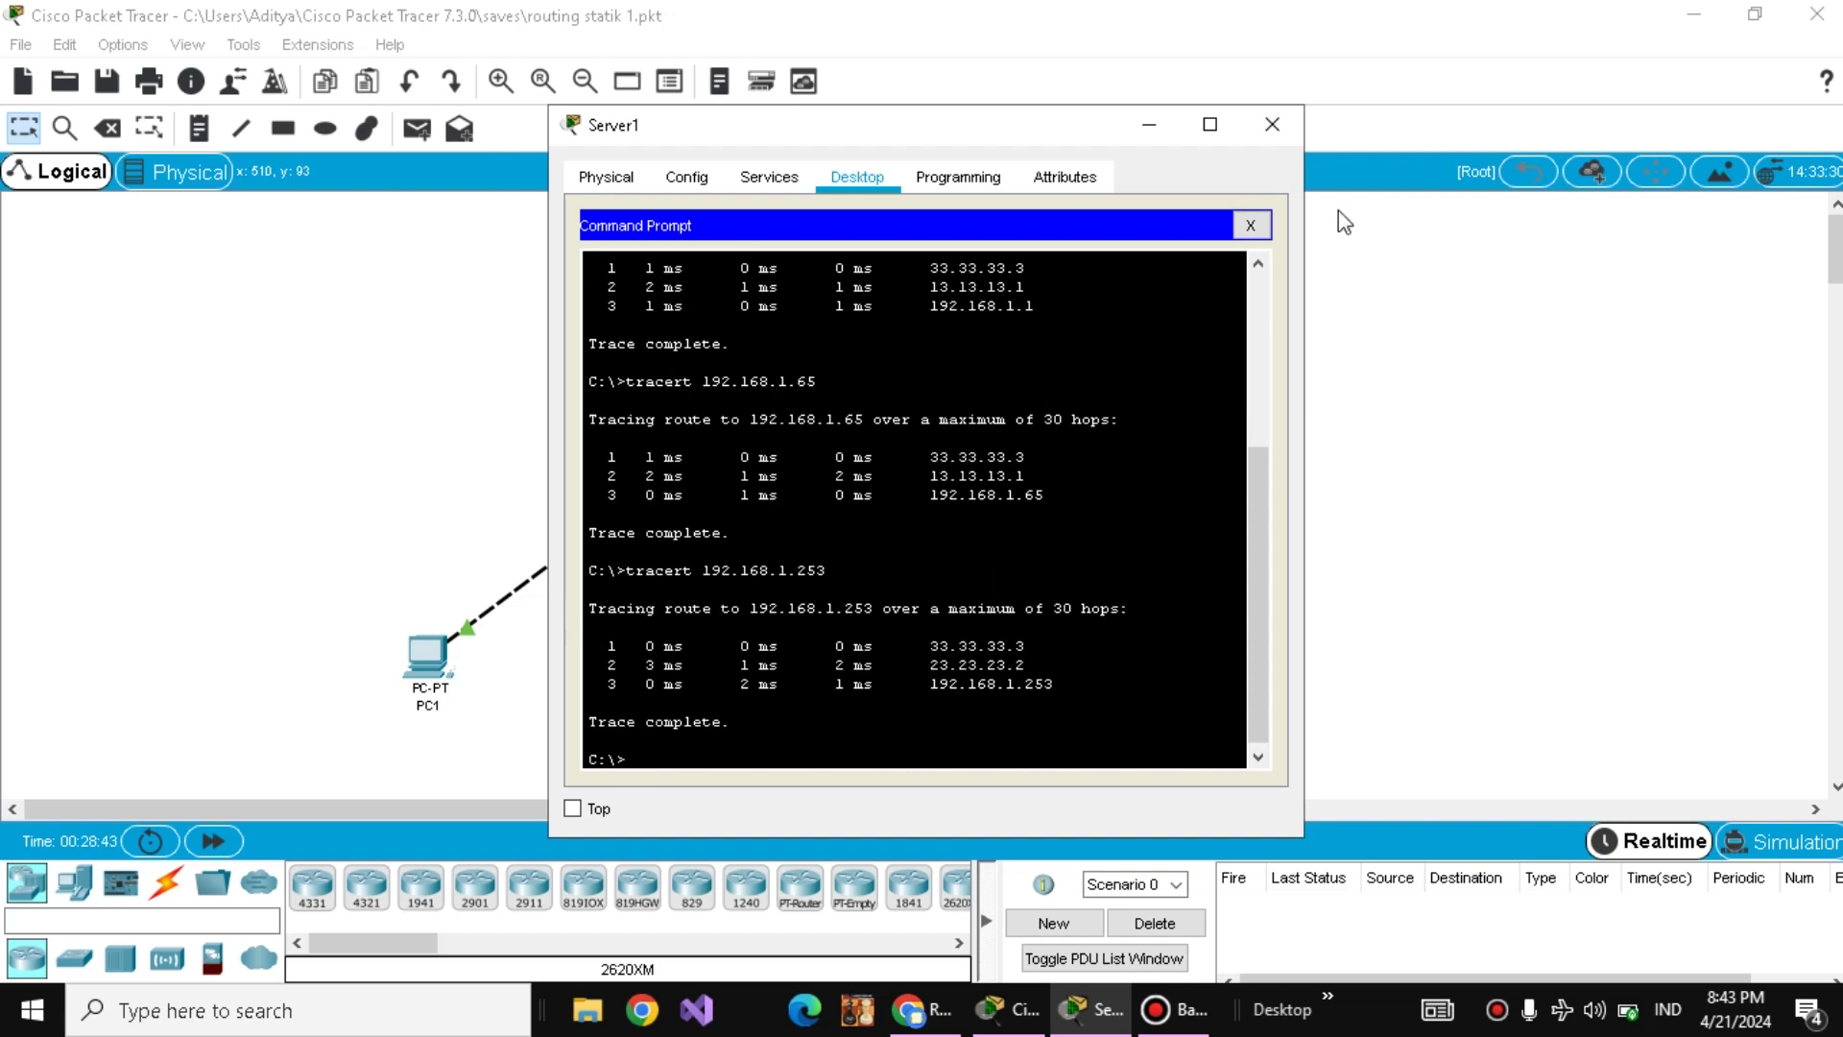
pyautogui.click(1273, 139)
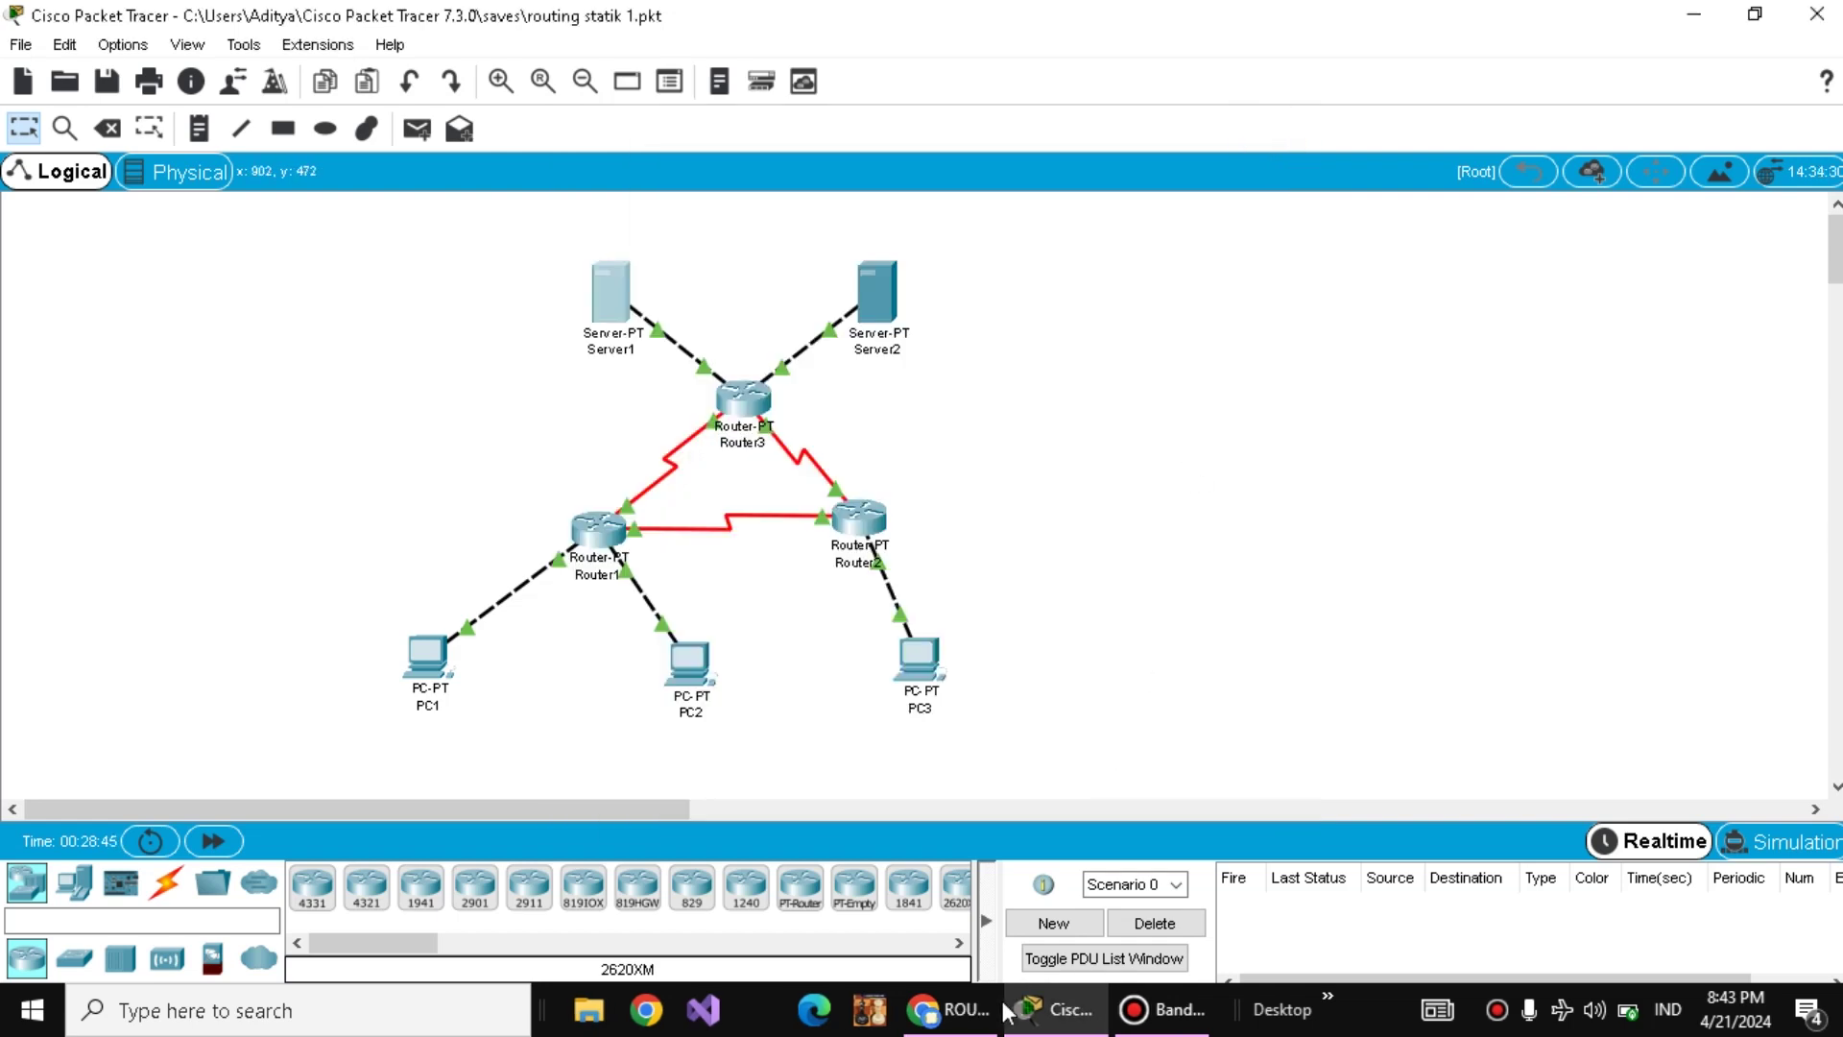
# - Check the remaining exercise points on the Routing Dinamik page in Chrome and turn off Router3's Serial2/0 interface in Packet Tracer
pyautogui.click(936, 1022)
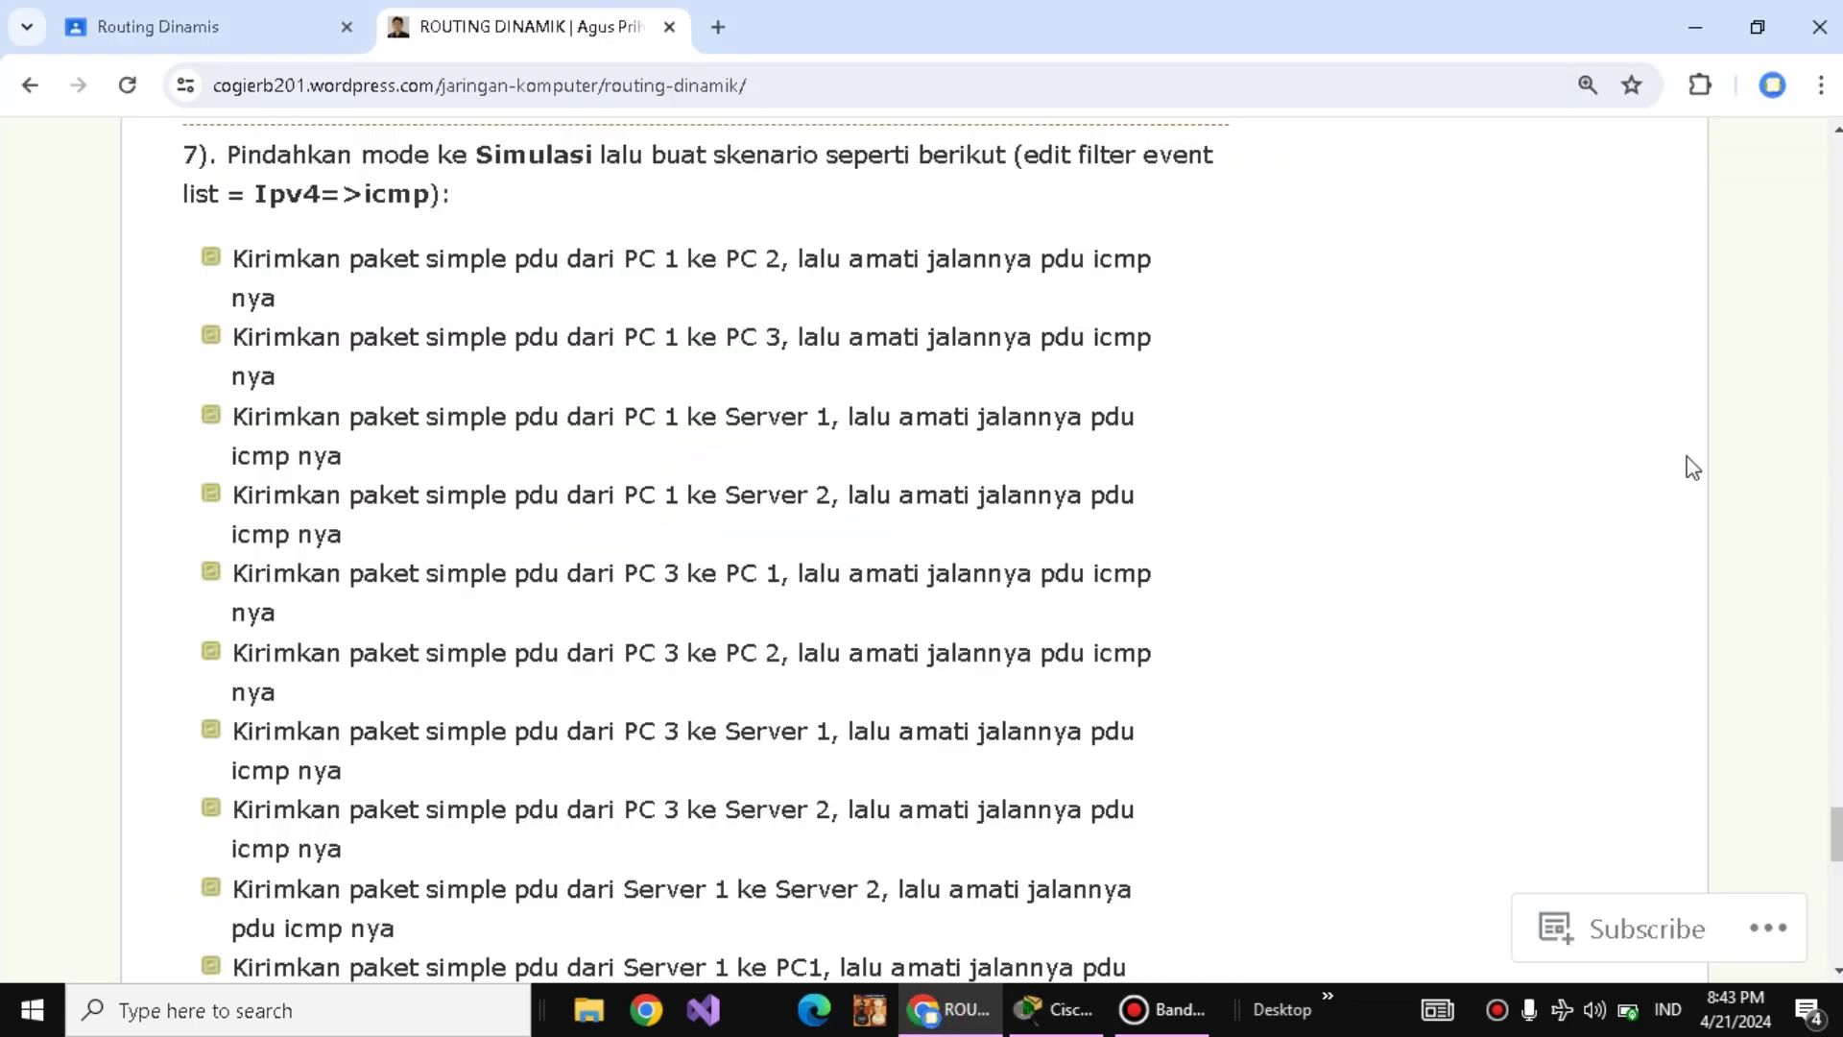
pyautogui.scroll(-2, 1687, 465)
pyautogui.scroll(-5, 1692, 468)
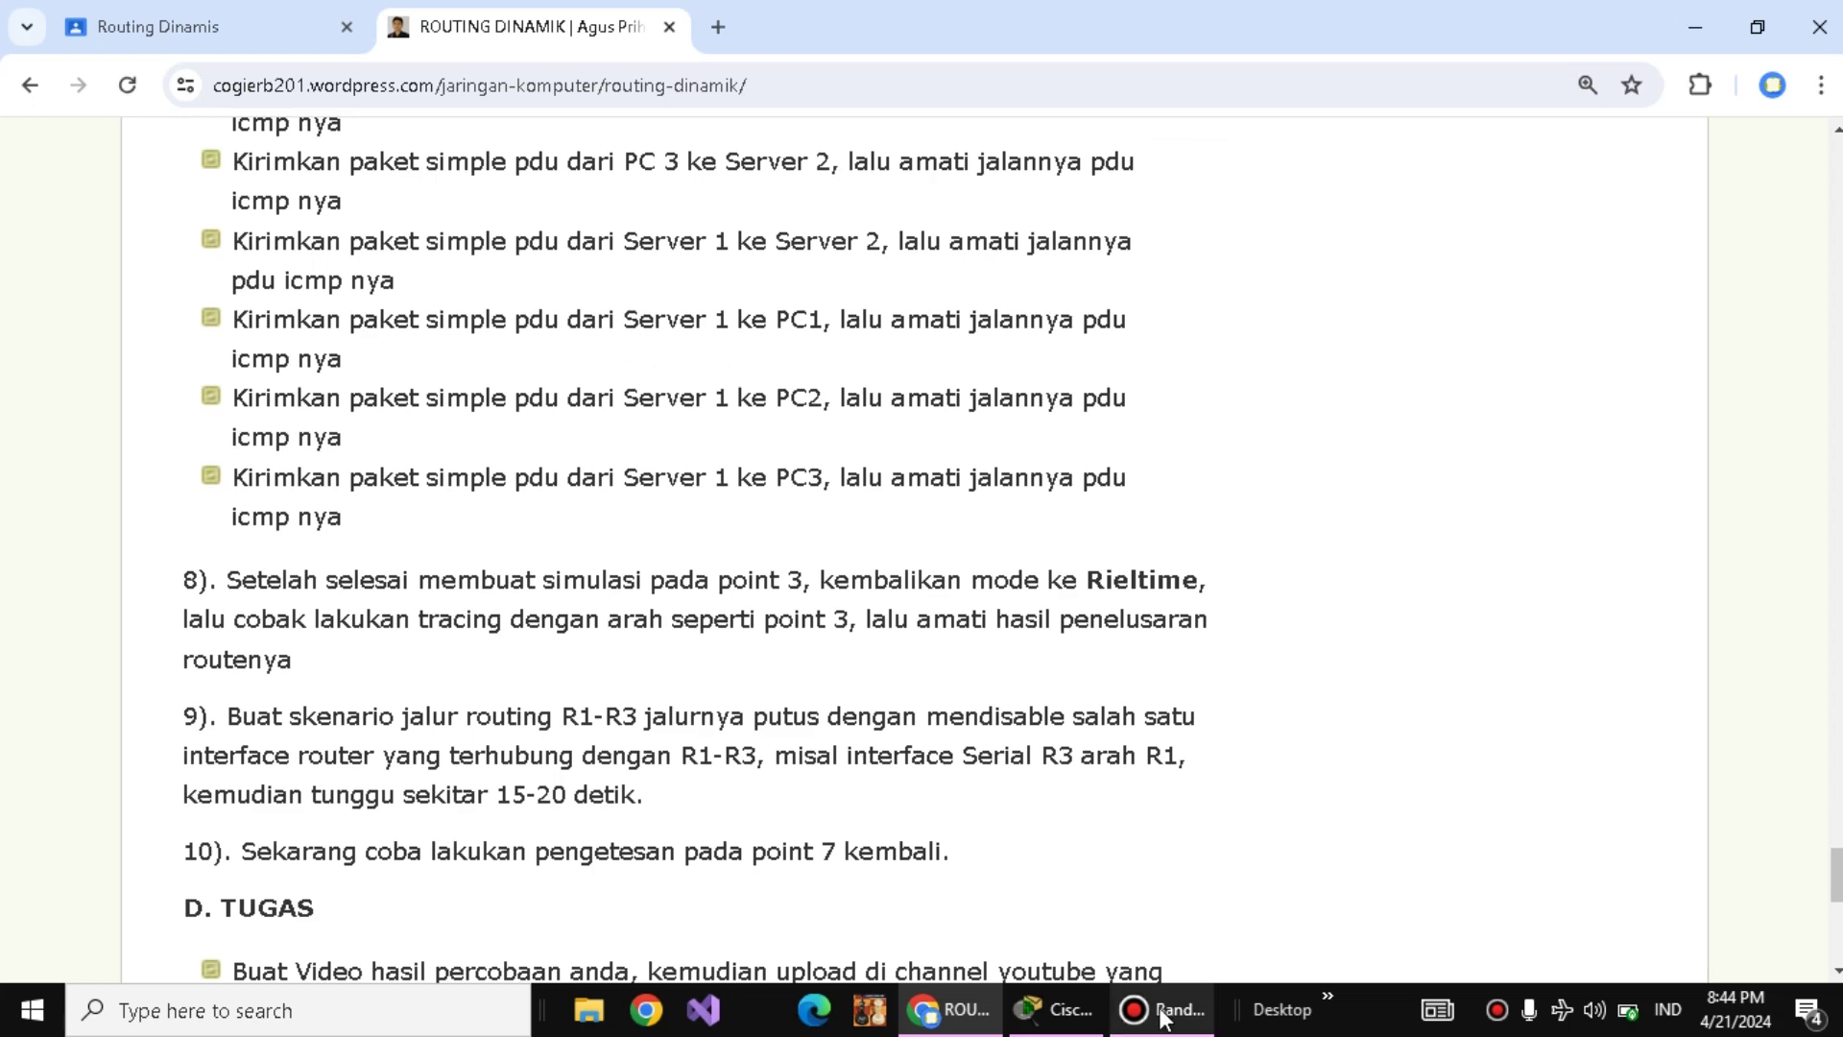
pyautogui.click(1072, 1027)
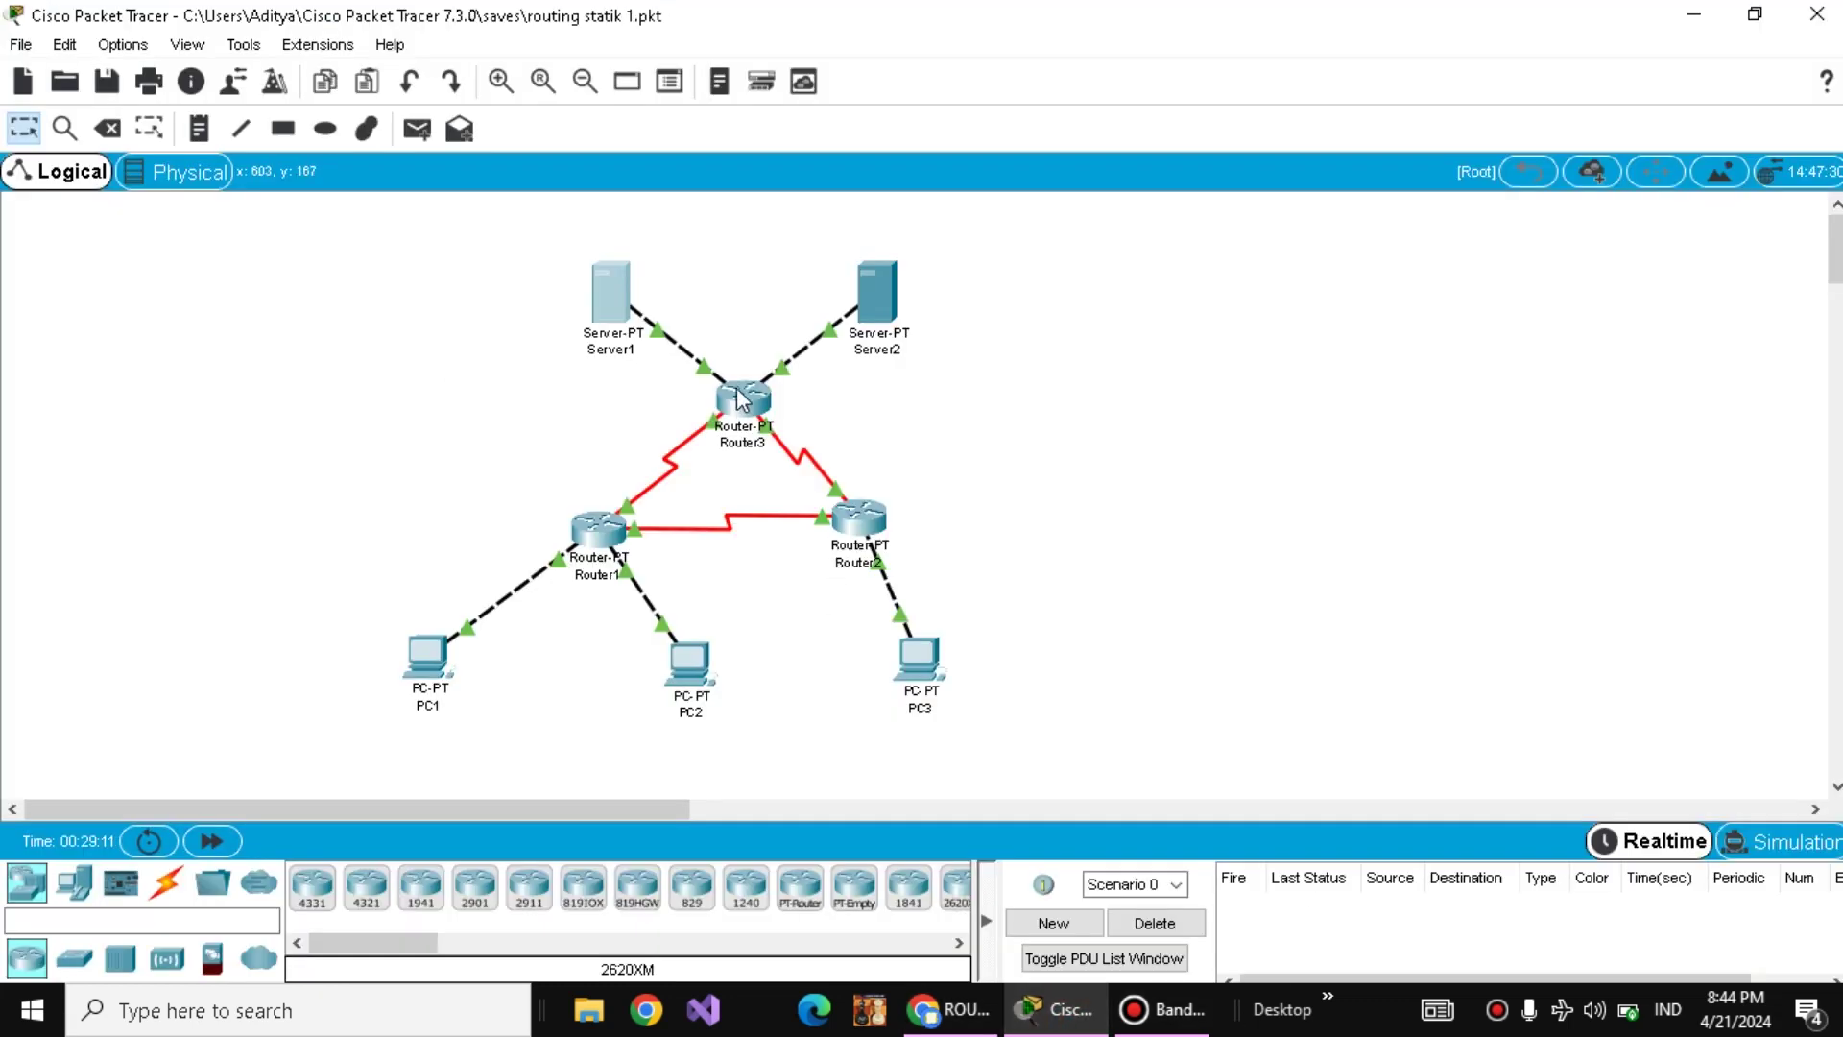
pyautogui.click(742, 417)
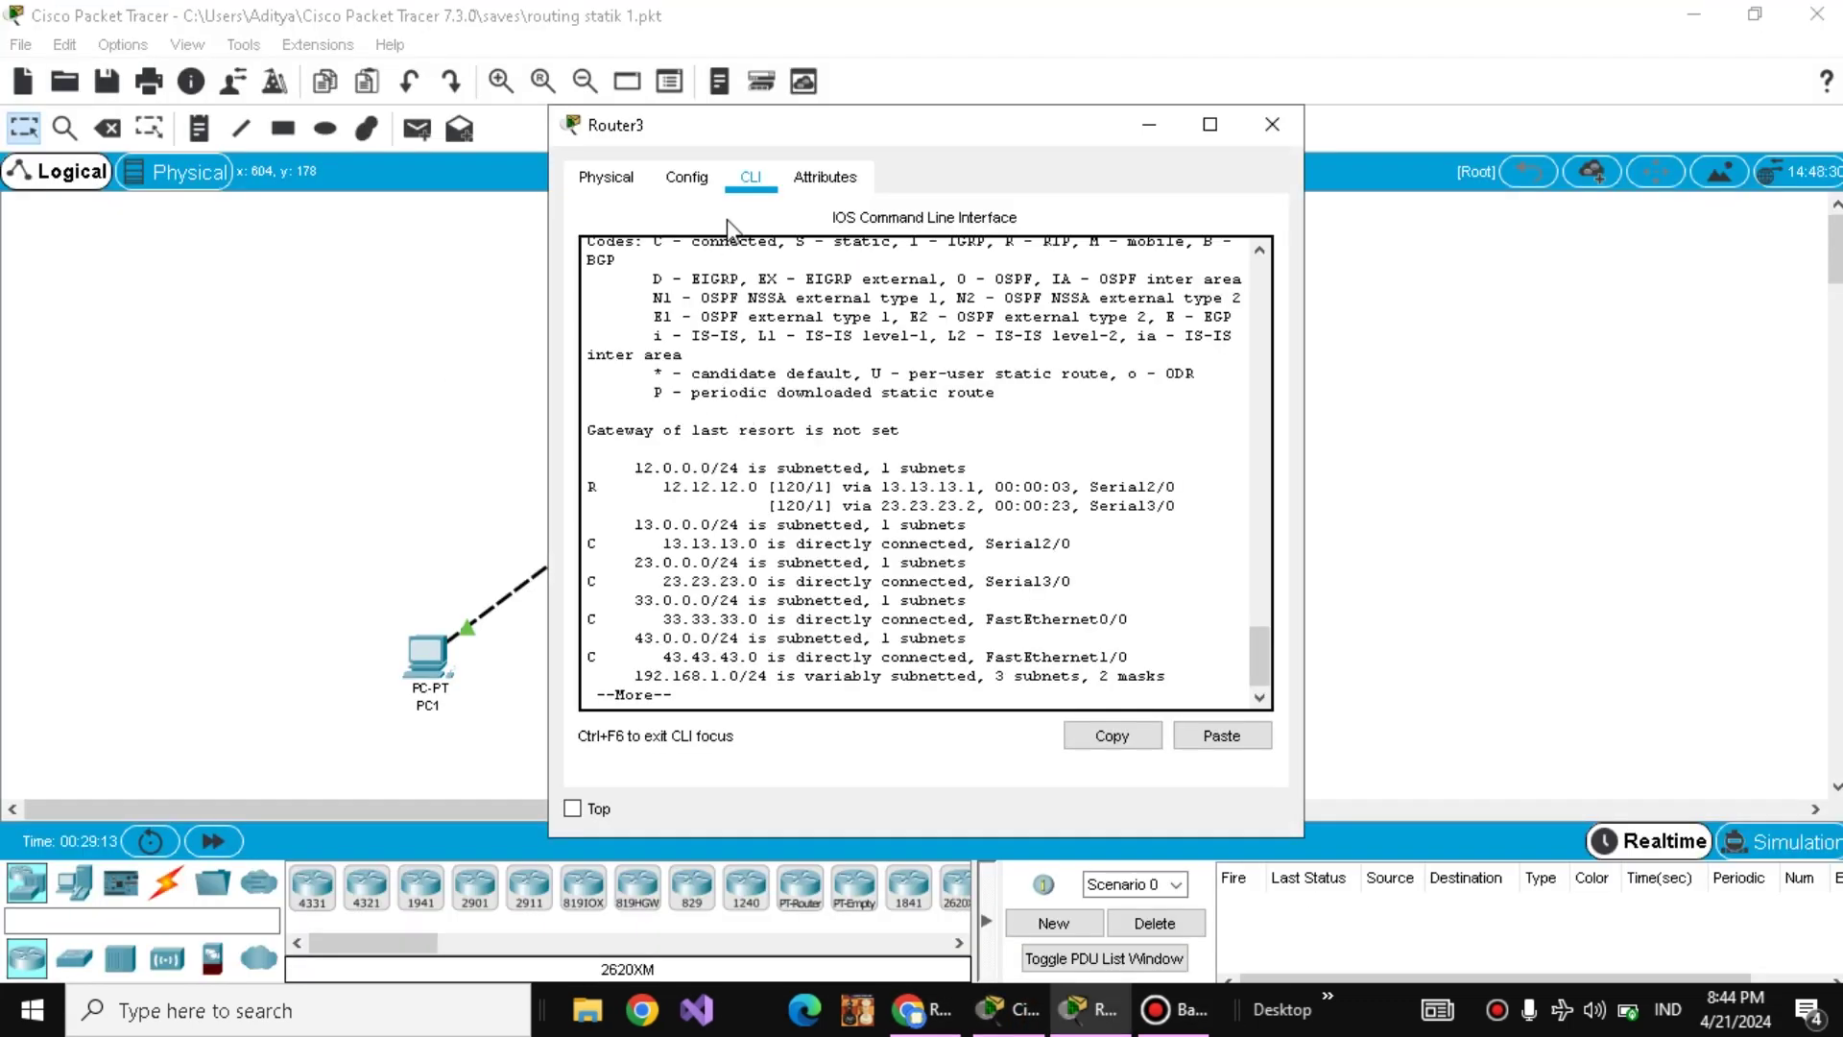
pyautogui.click(704, 183)
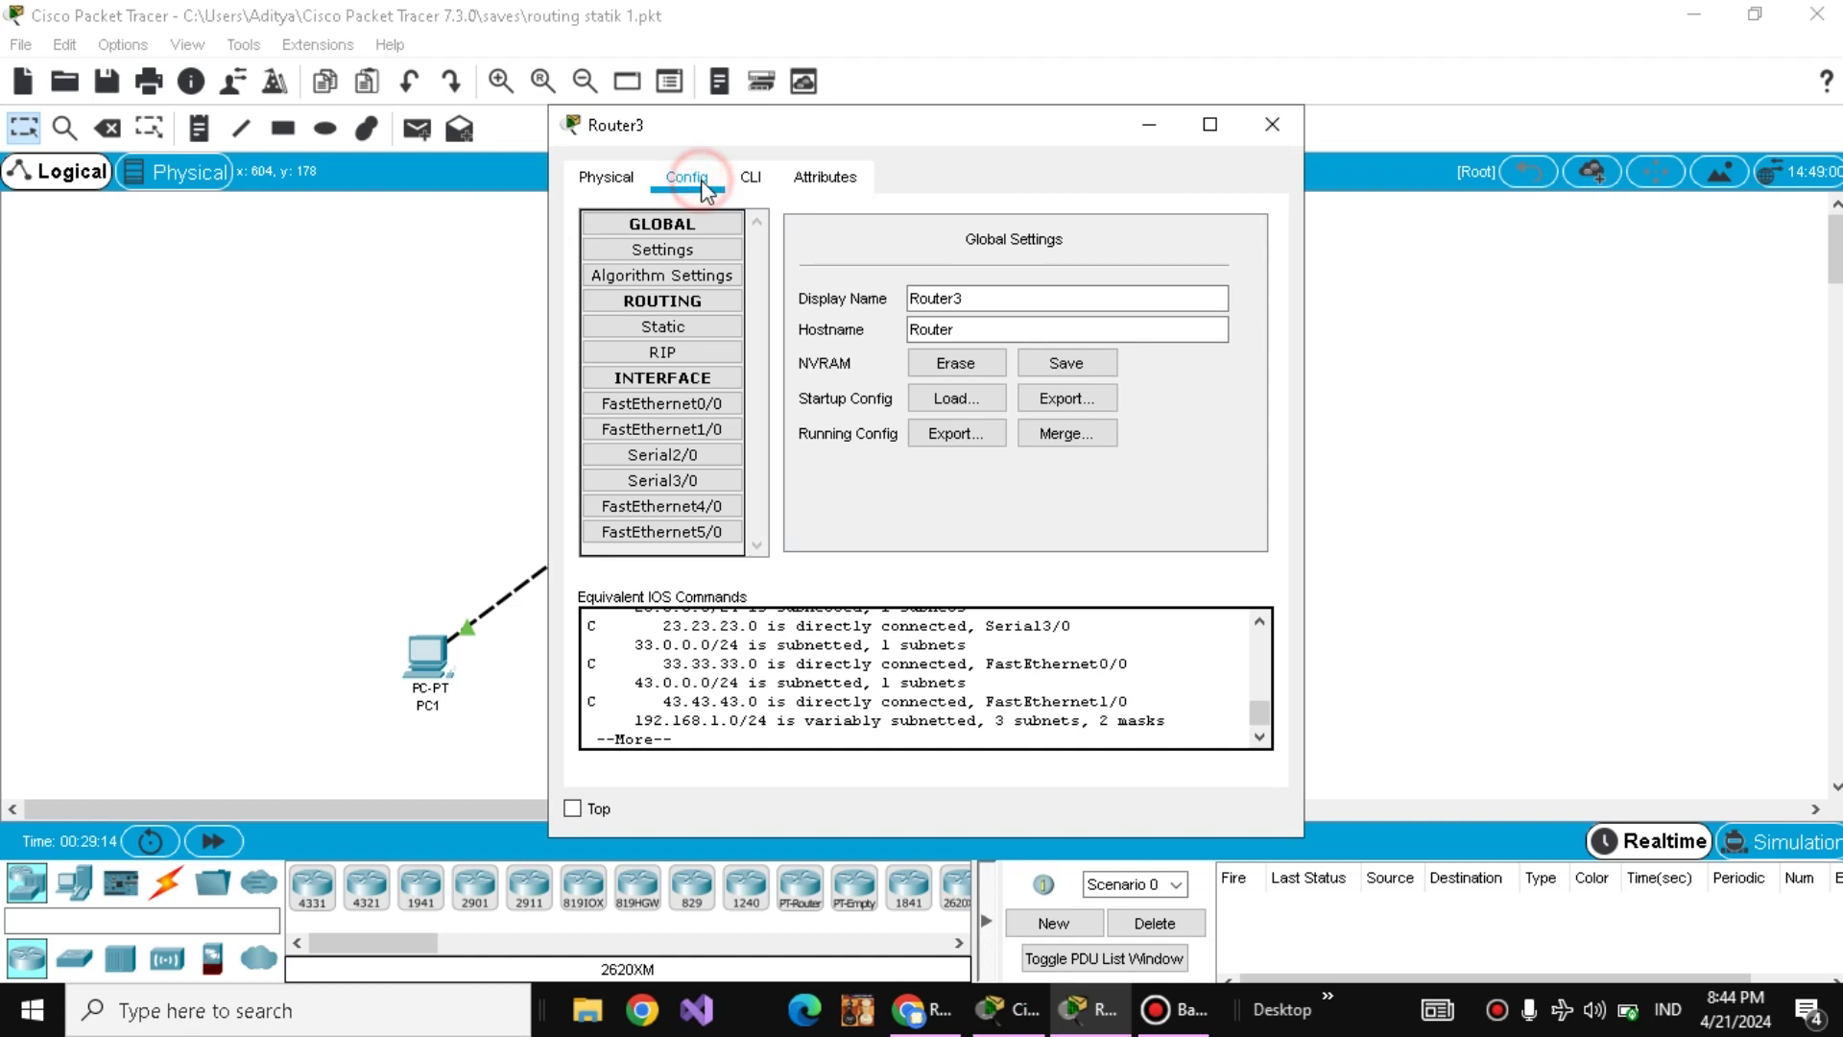
pyautogui.click(698, 459)
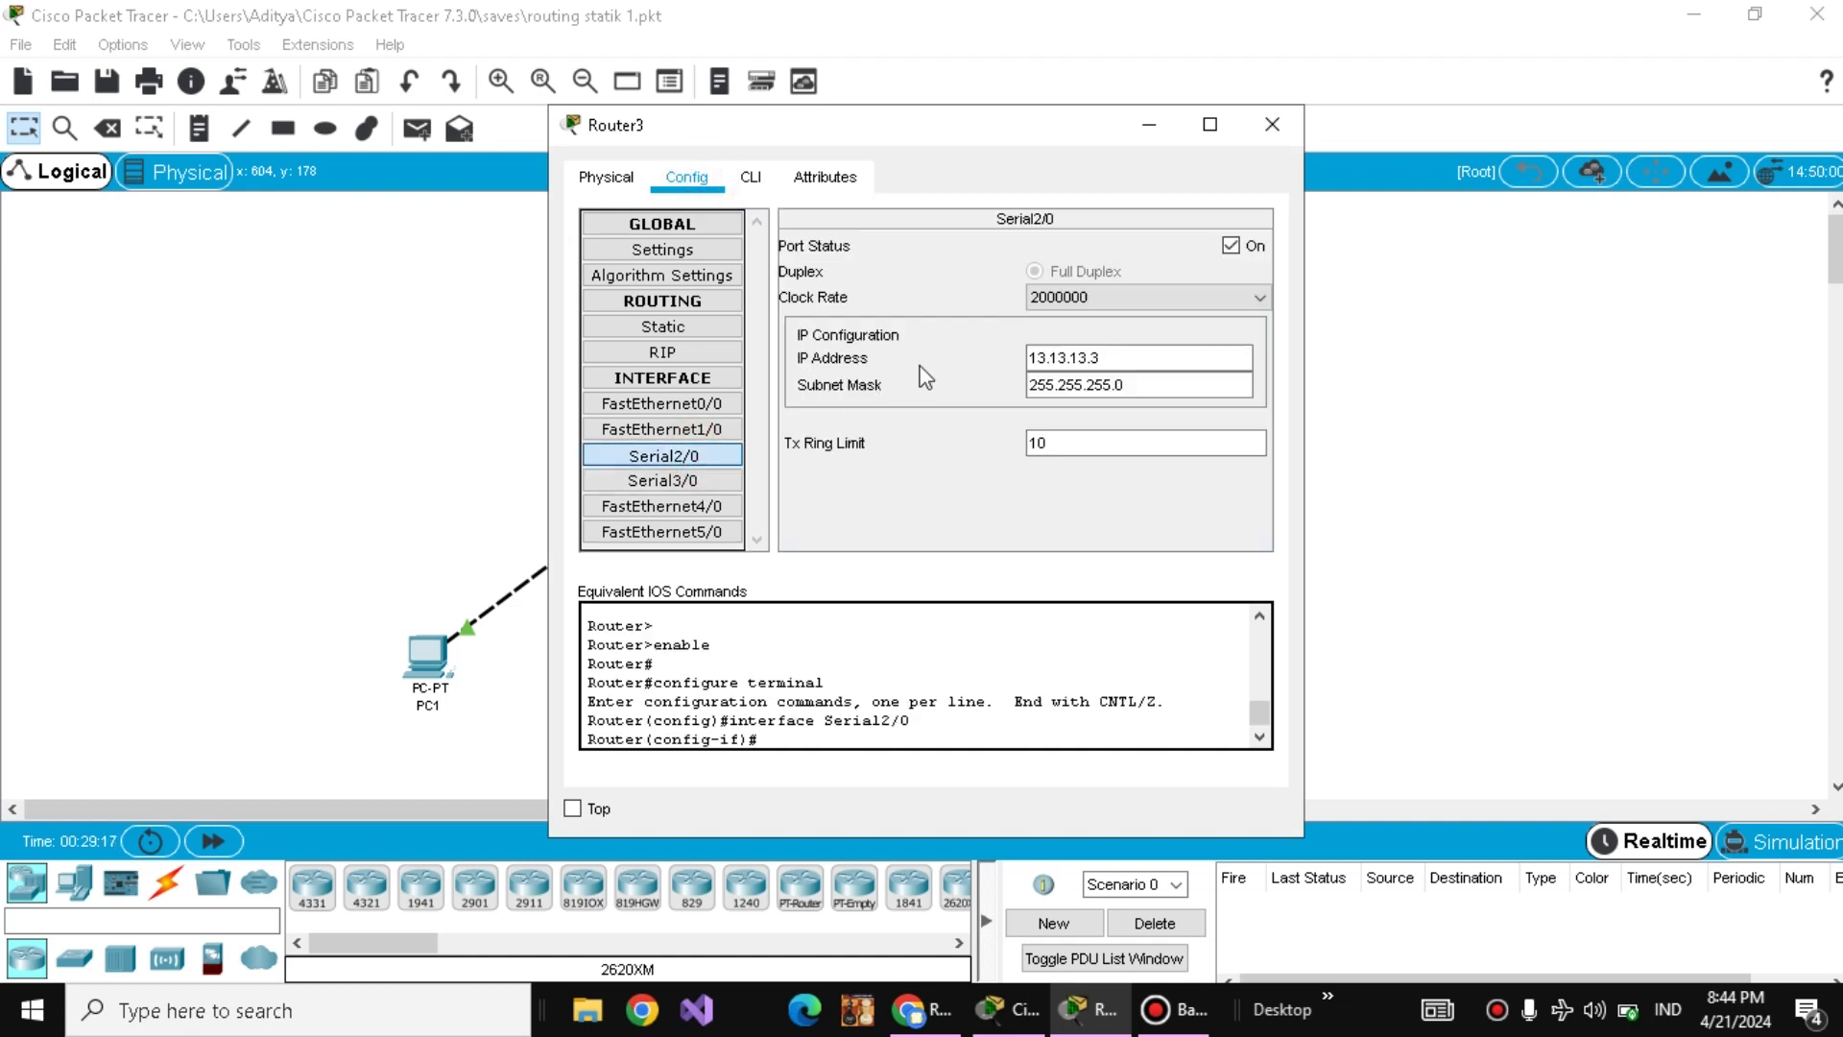
pyautogui.click(1230, 246)
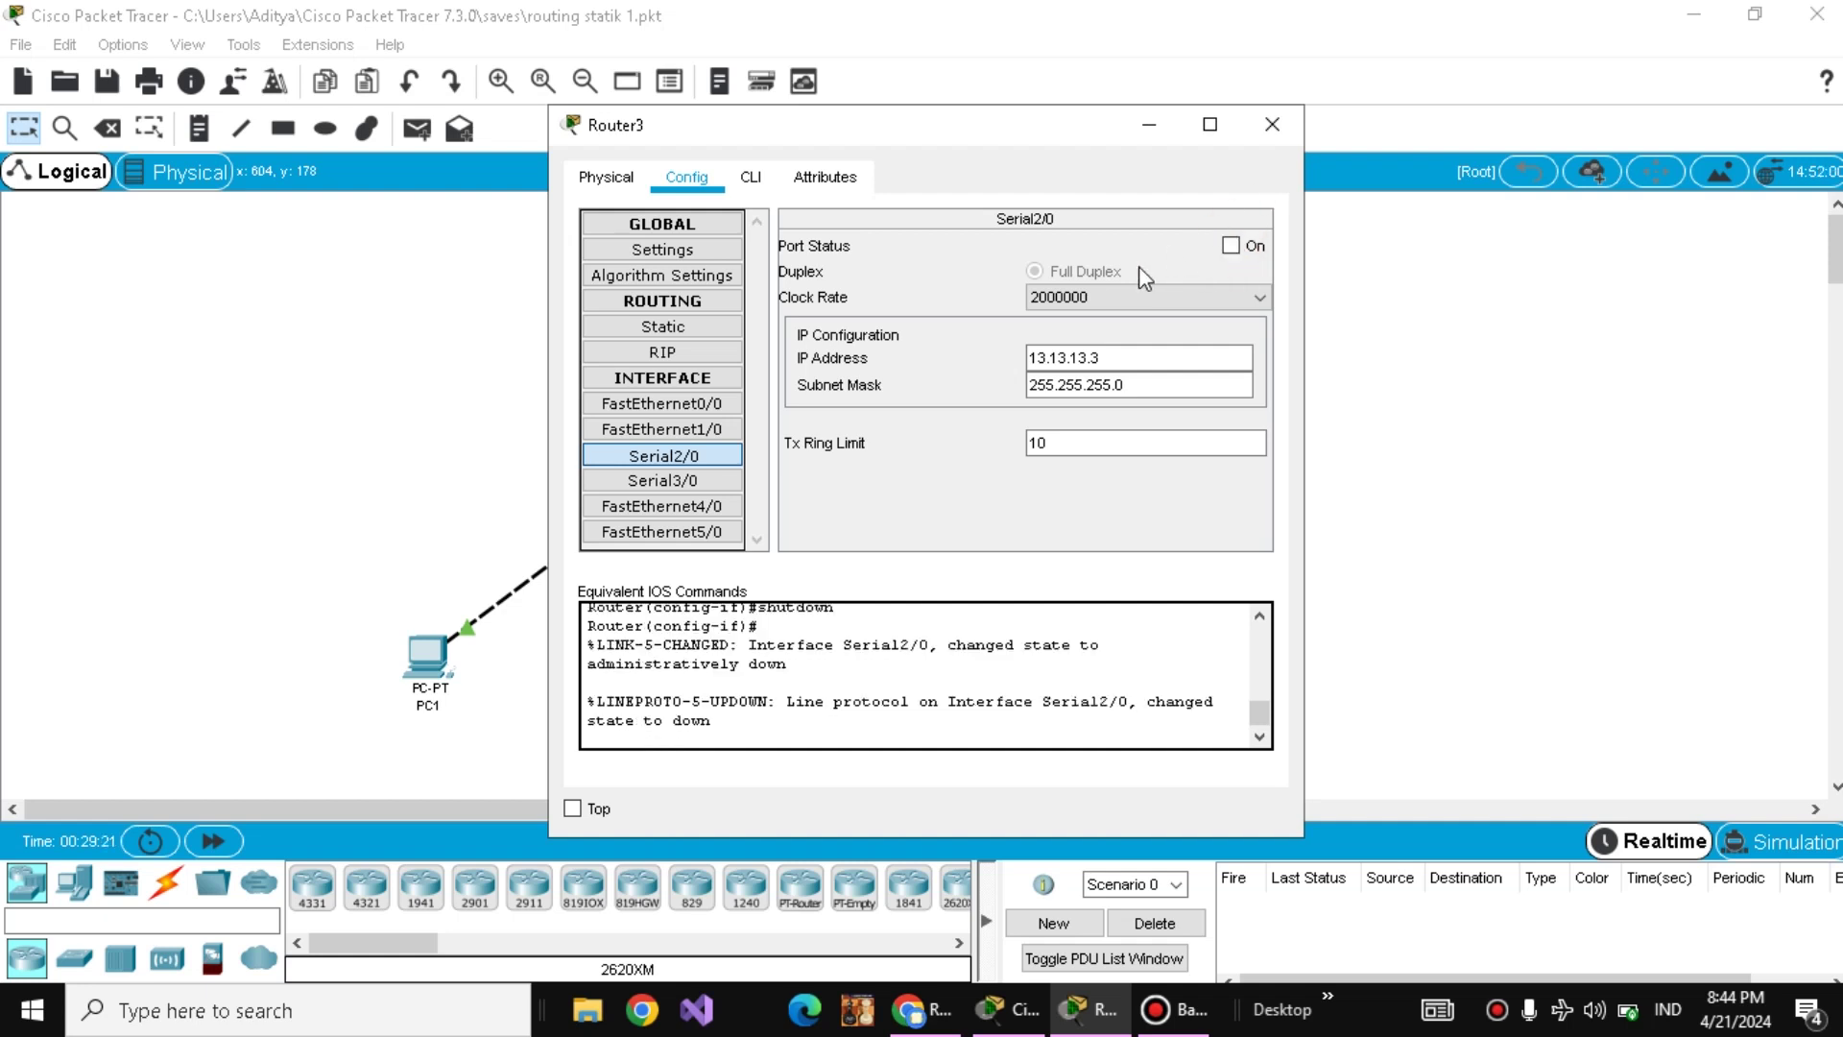
pyautogui.click(1272, 125)
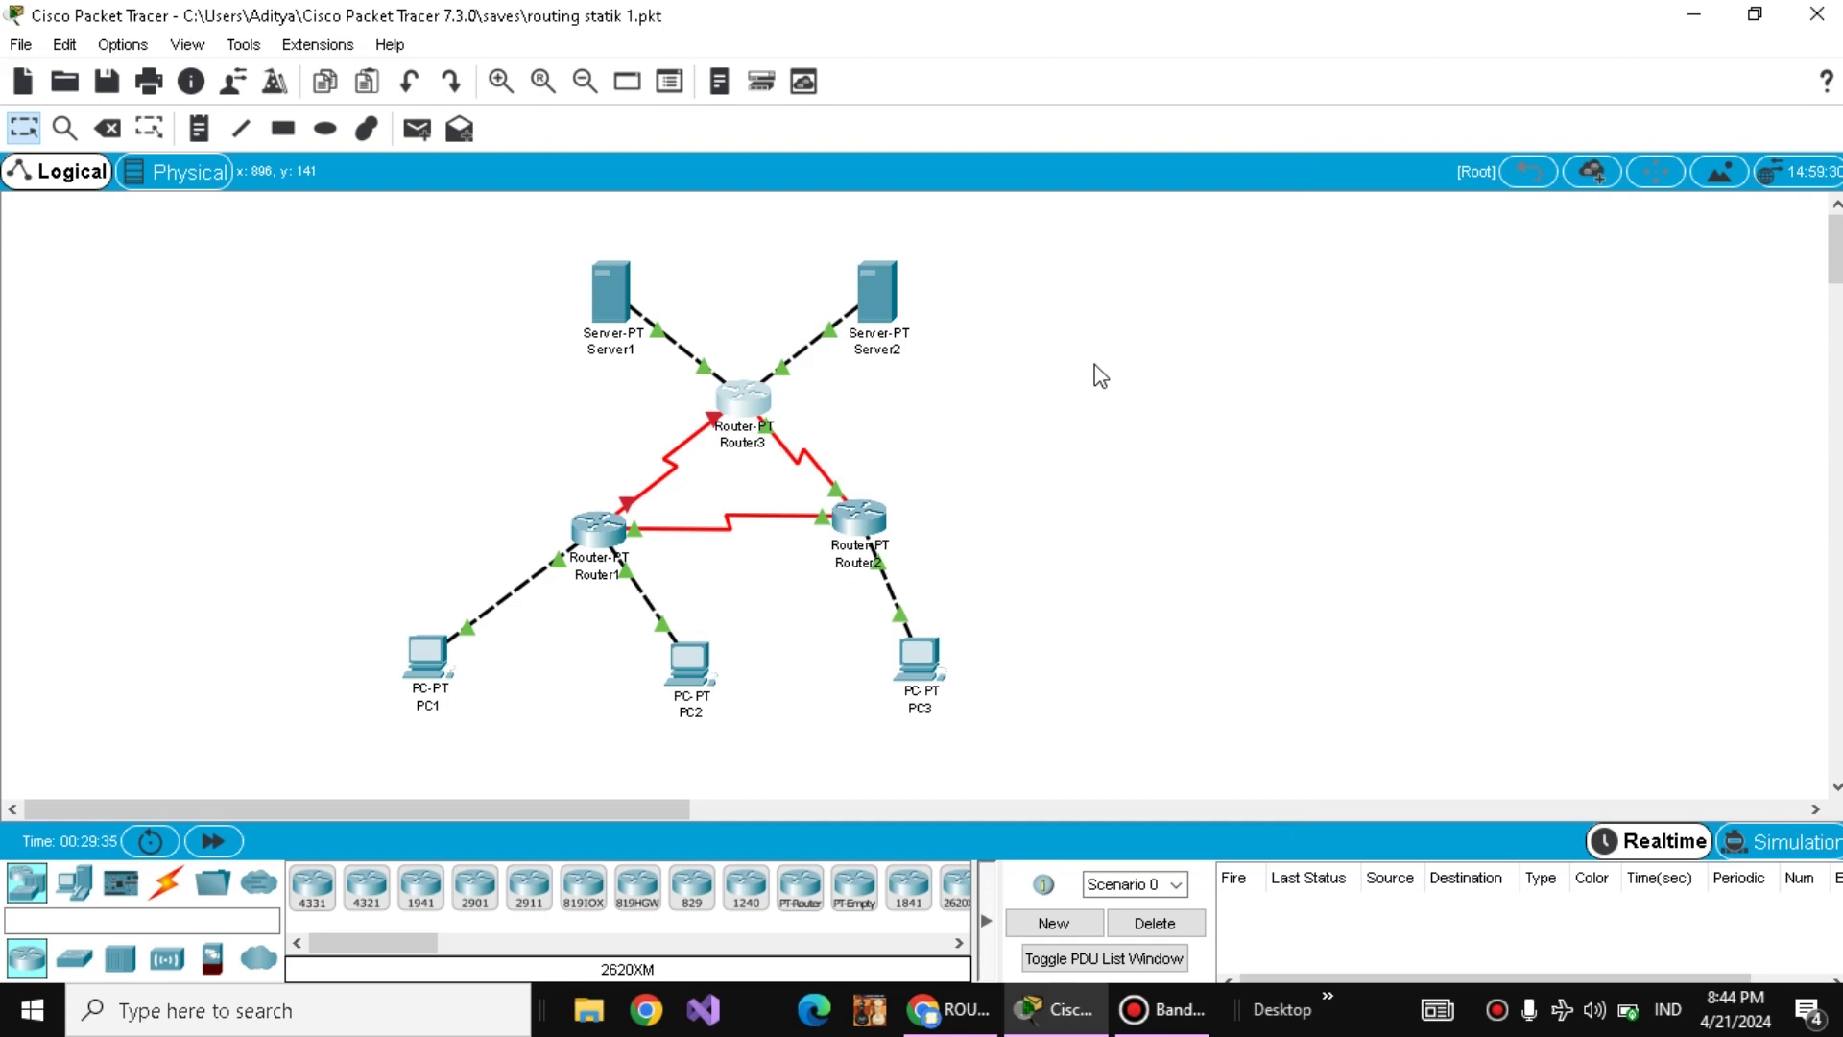
# - Switch to Simulation mode and add a simple PDU from PC1 to Server1
pyautogui.click(1054, 1025)
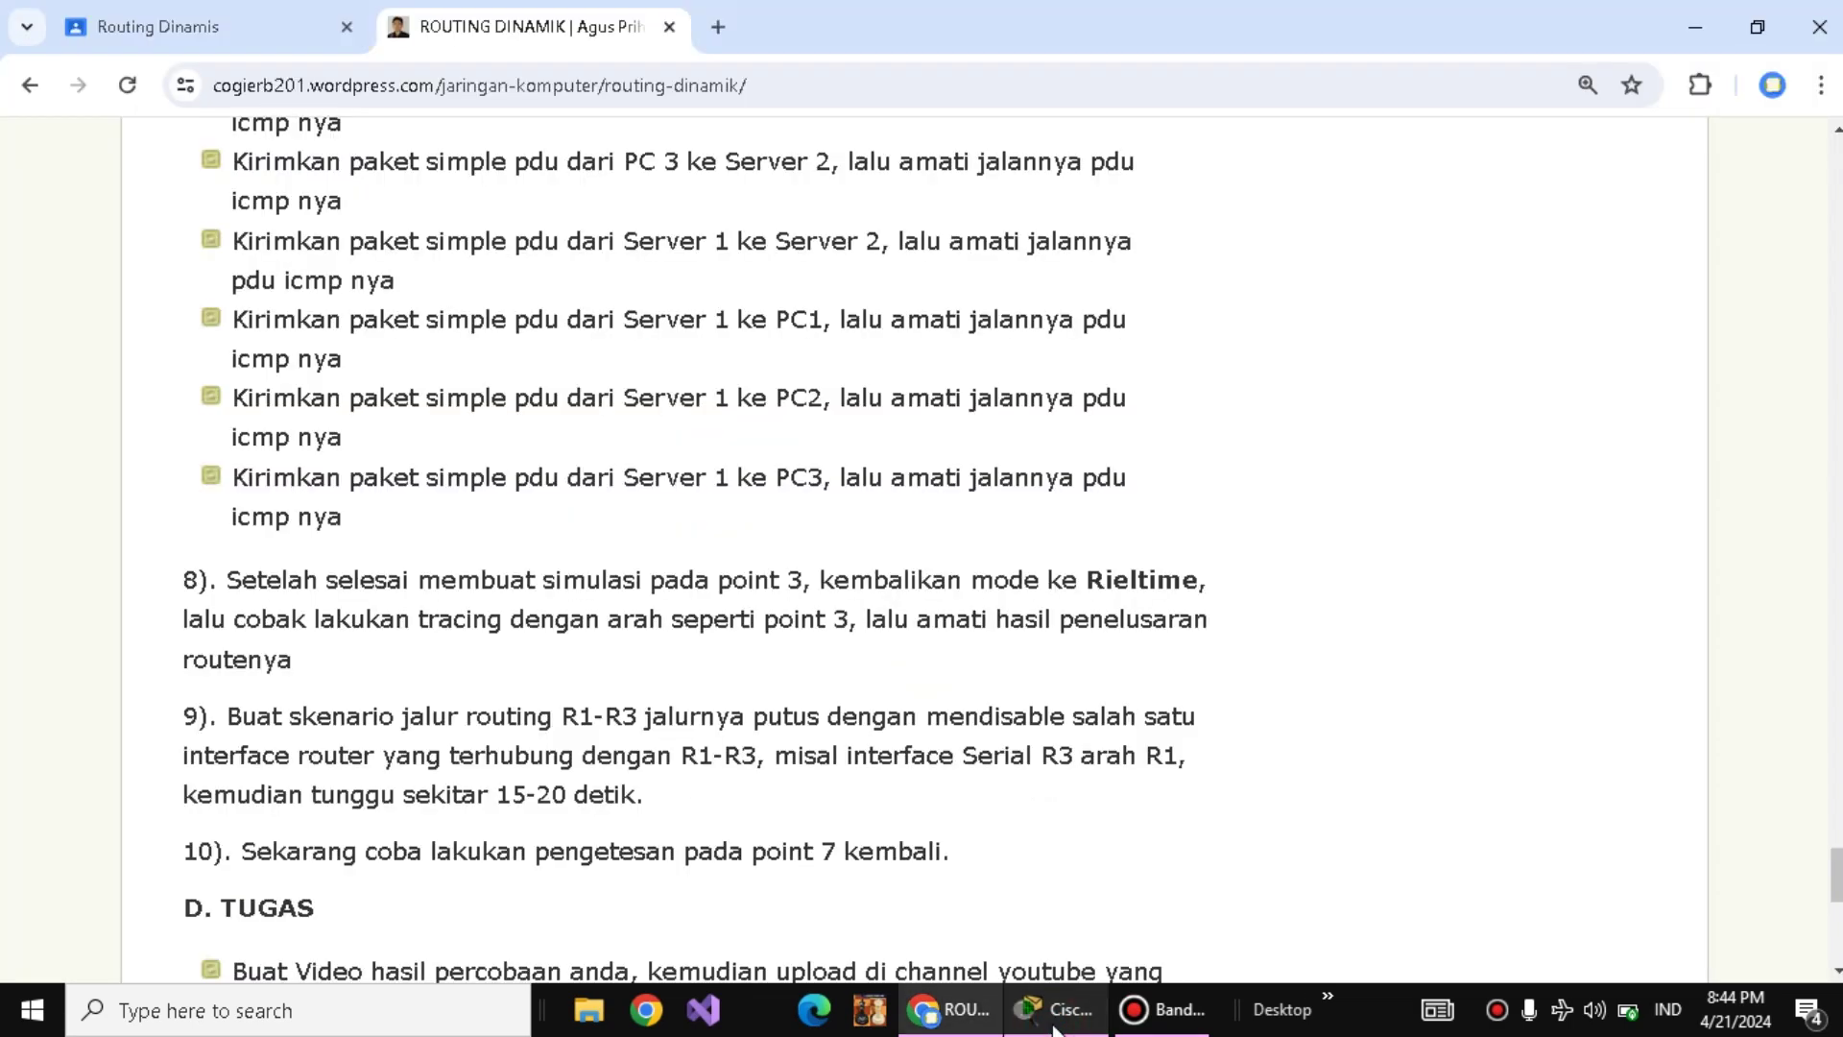
pyautogui.click(1054, 1025)
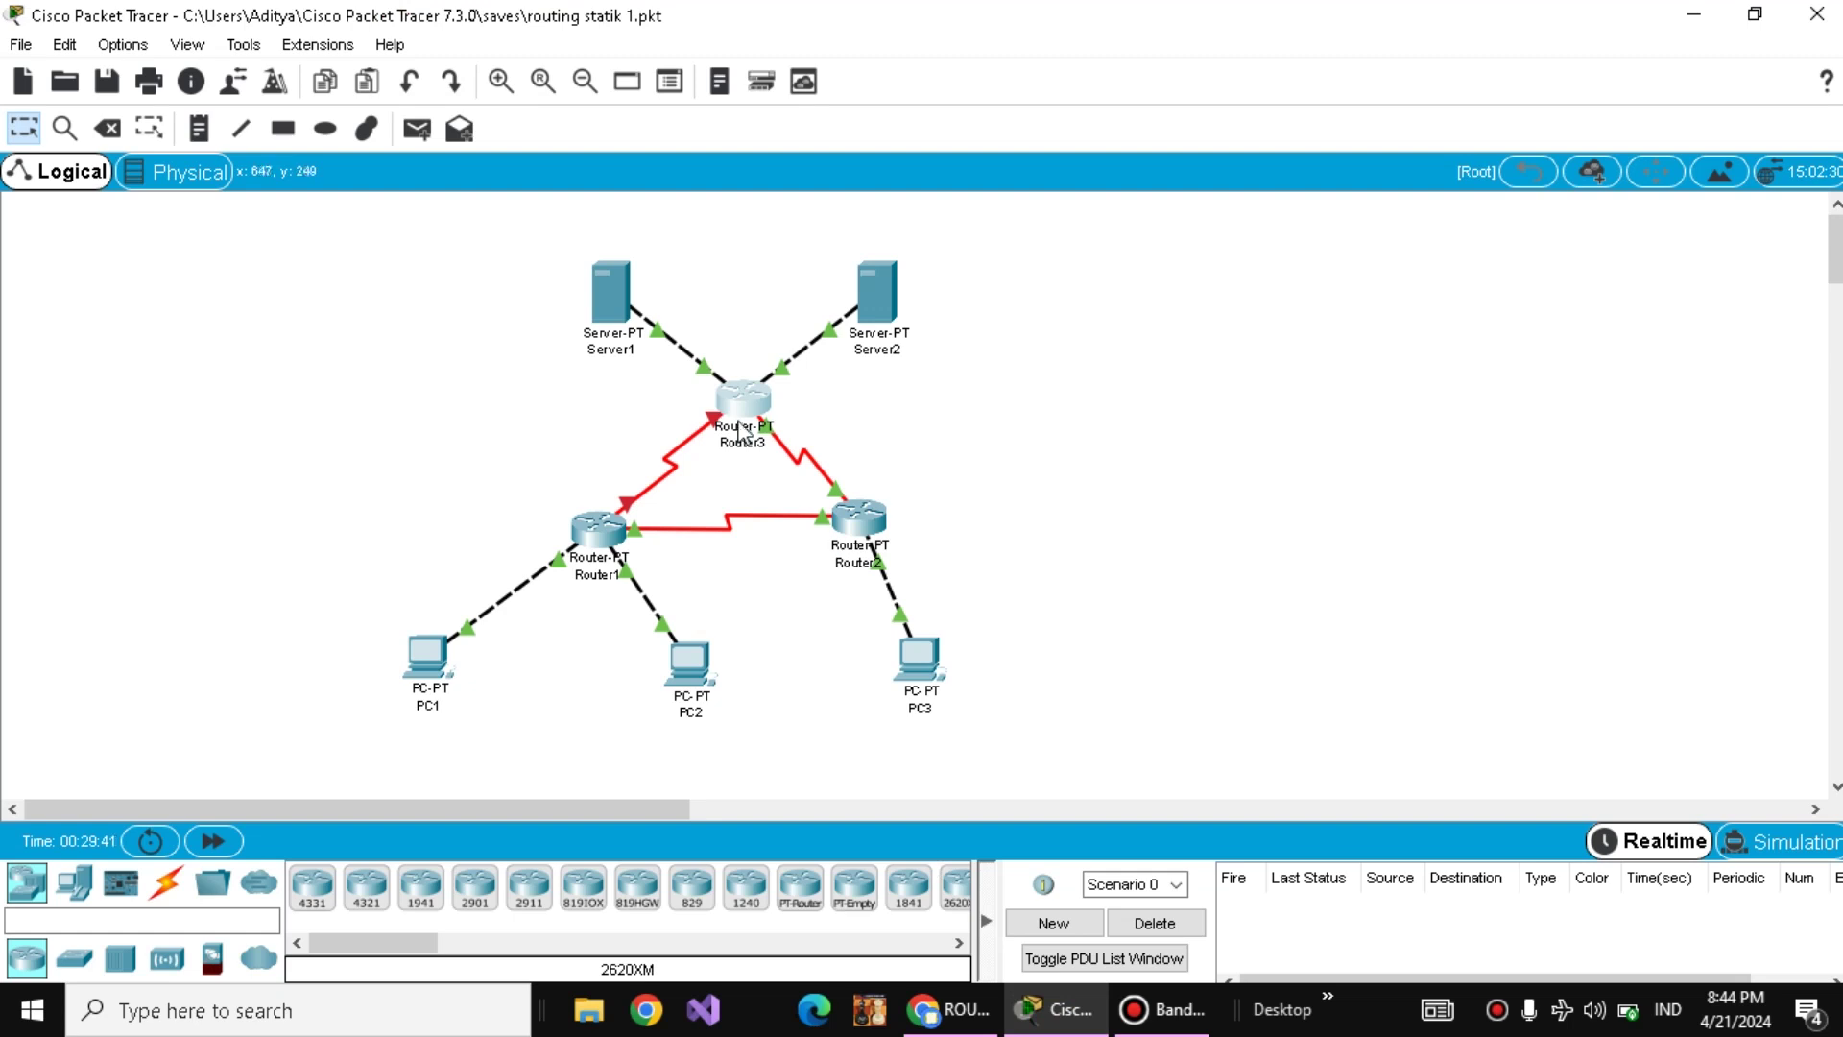
pyautogui.click(1770, 844)
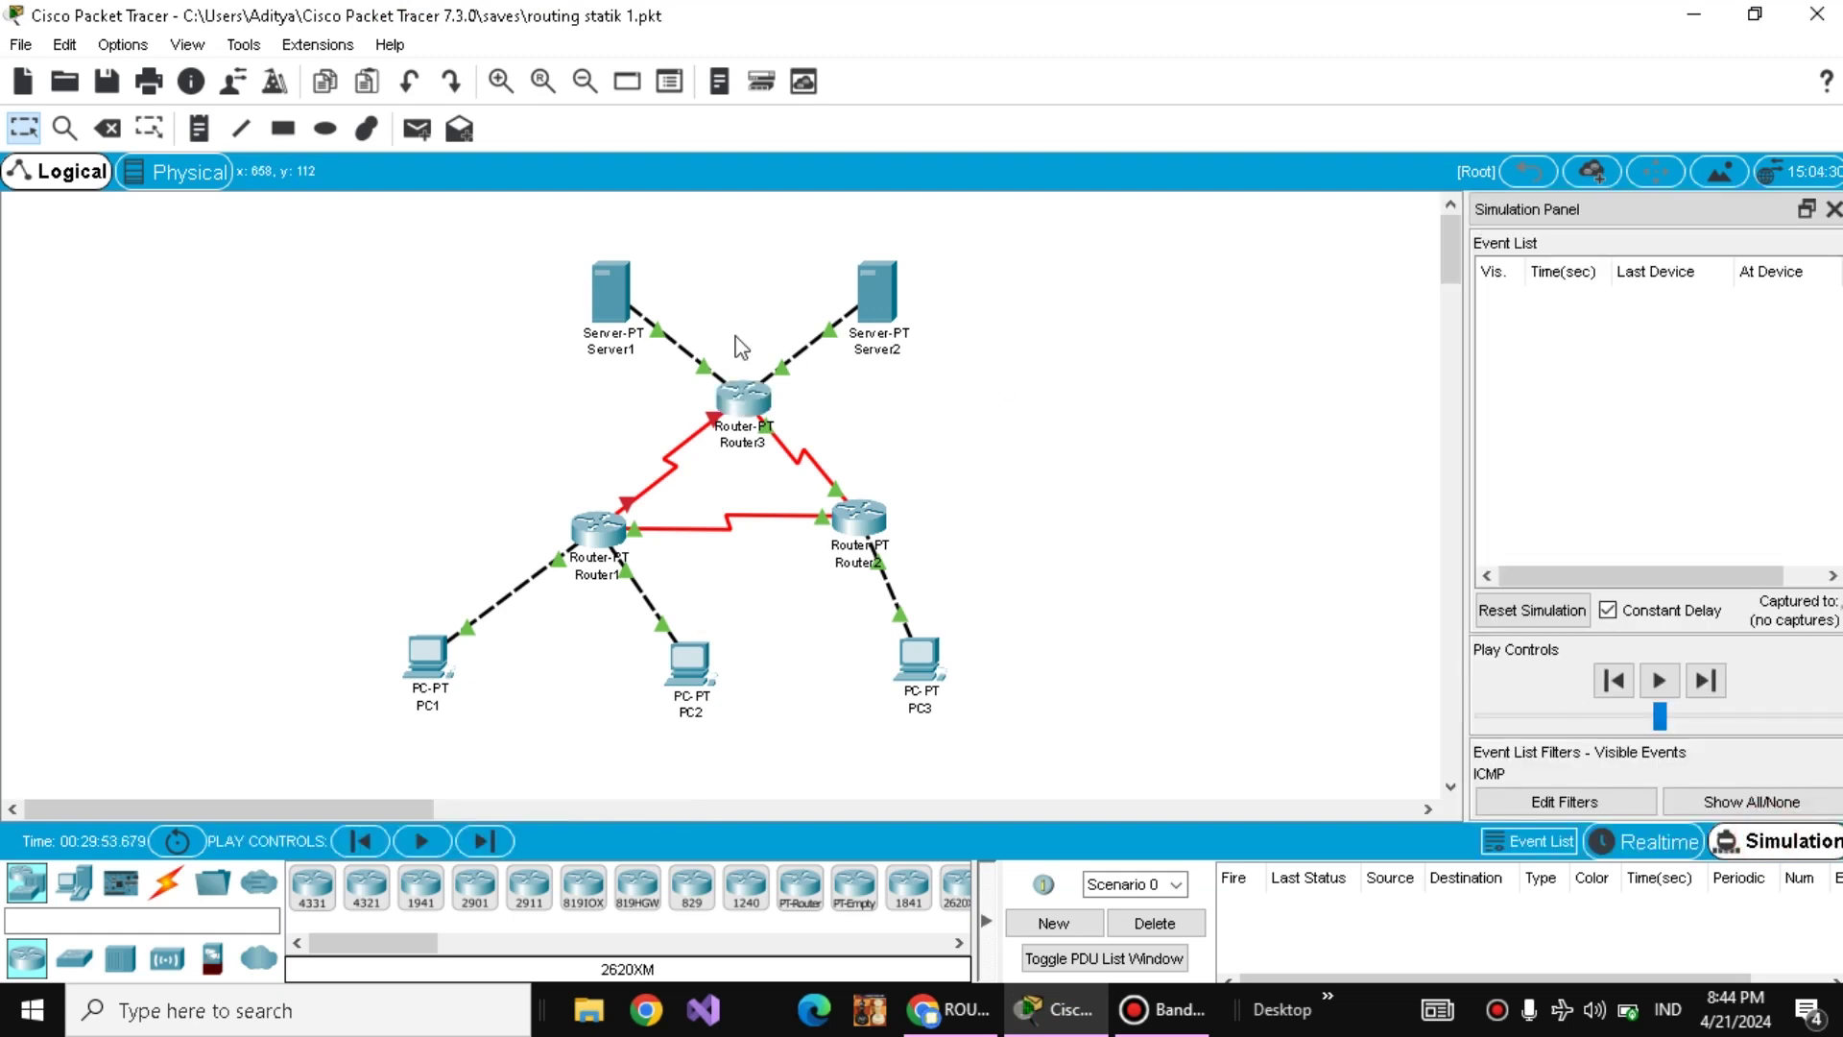
pyautogui.click(417, 129)
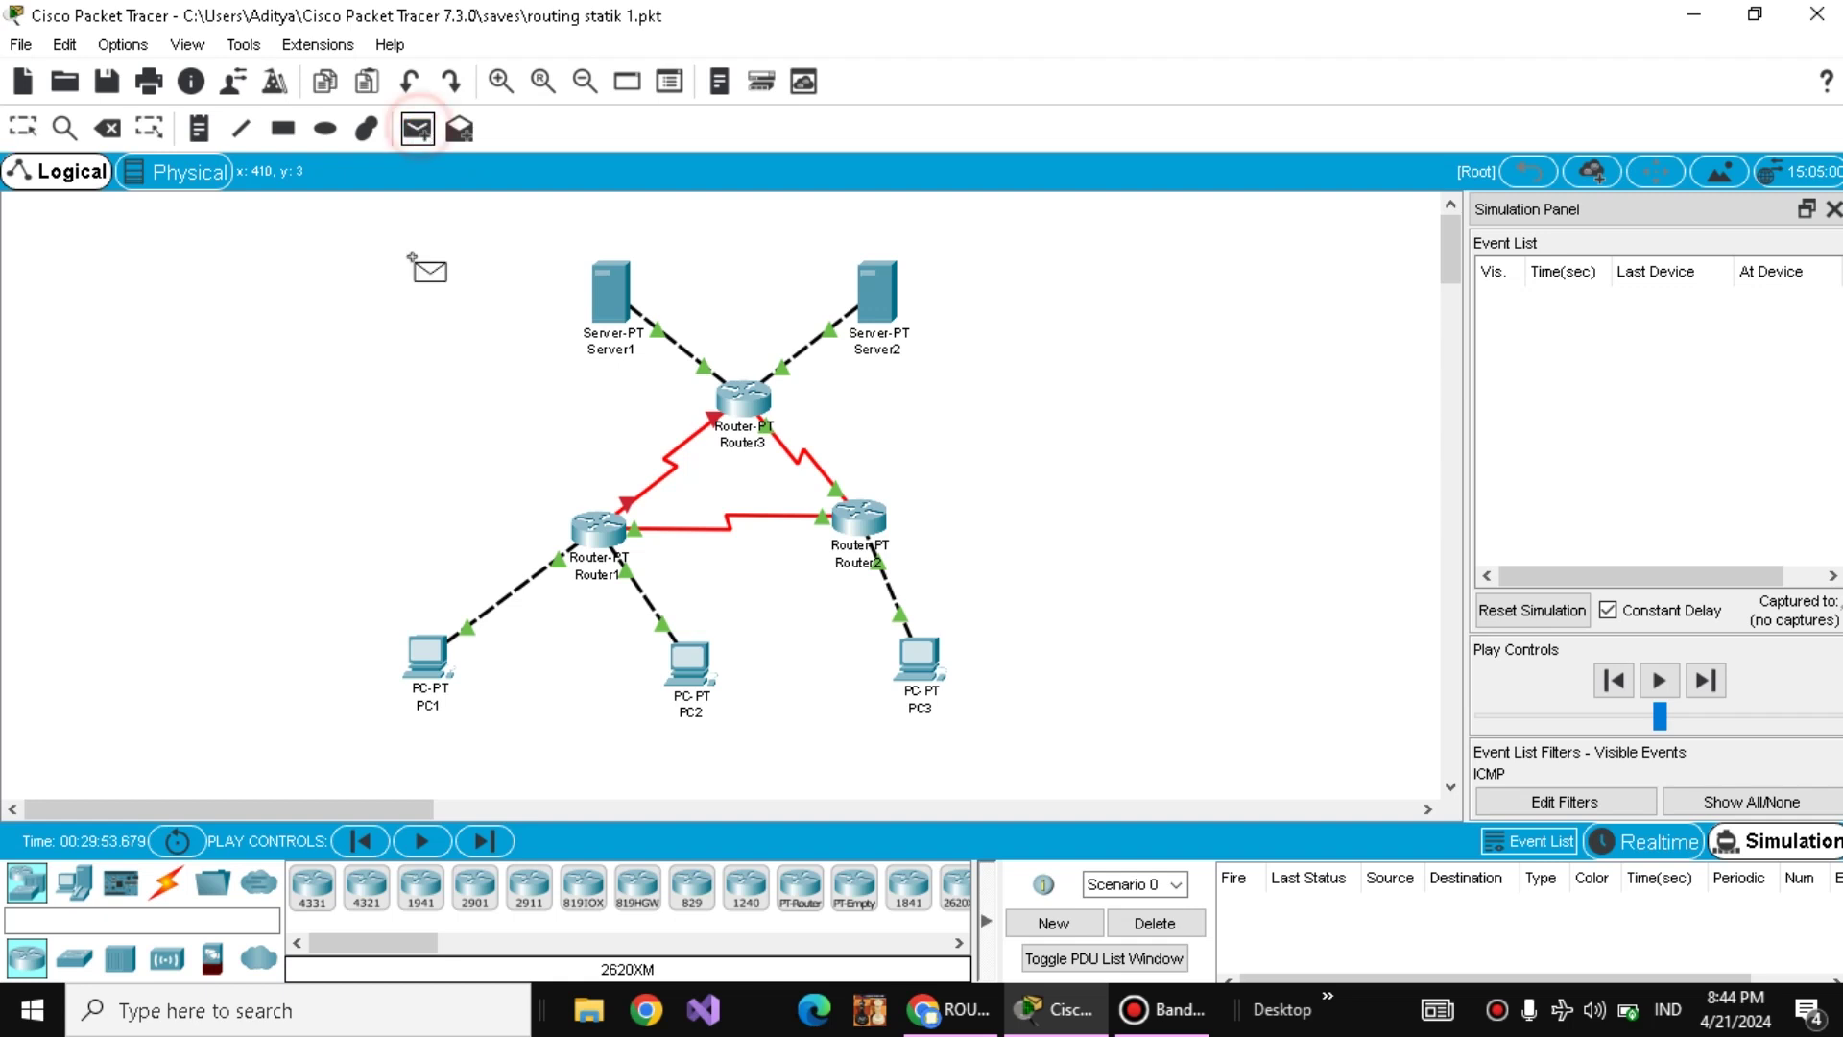
pyautogui.click(443, 652)
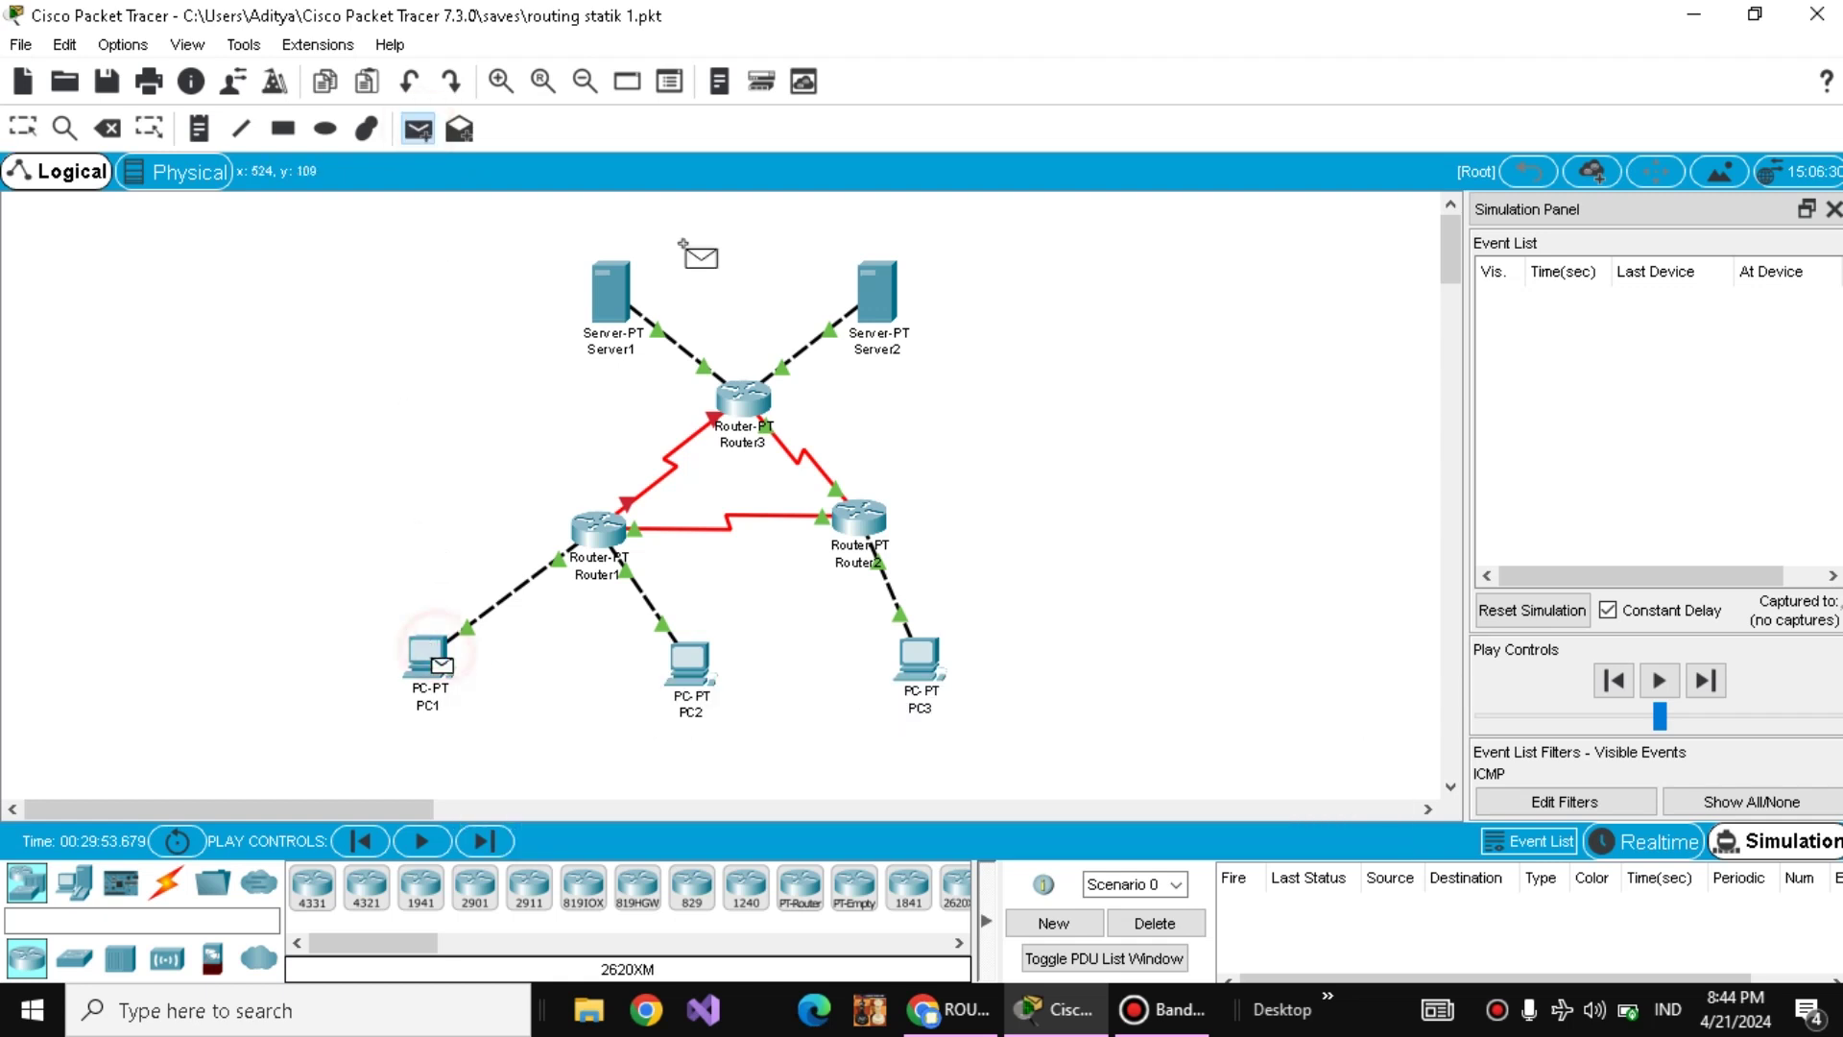
pyautogui.click(616, 288)
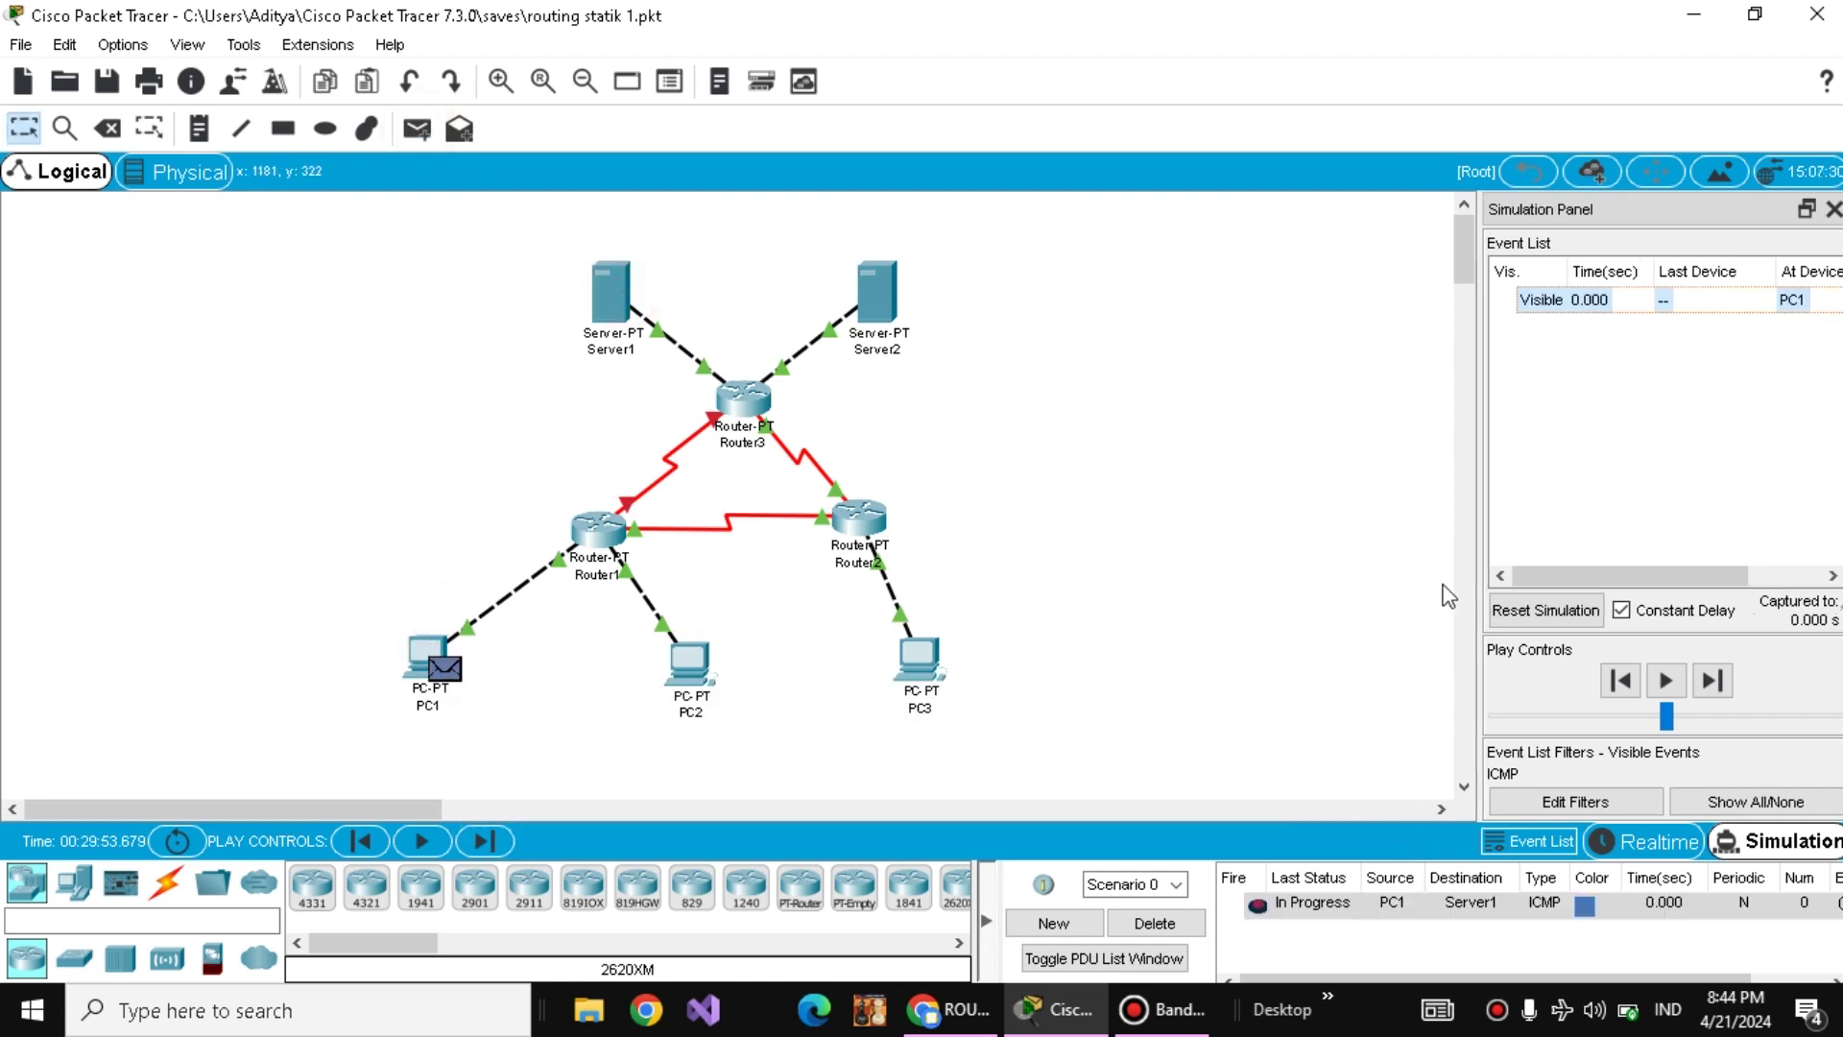
# - Advance the PC1-to-Server1 simulation event by event until the reply returns to PC1, and delete the scenario
pyautogui.click(1713, 682)
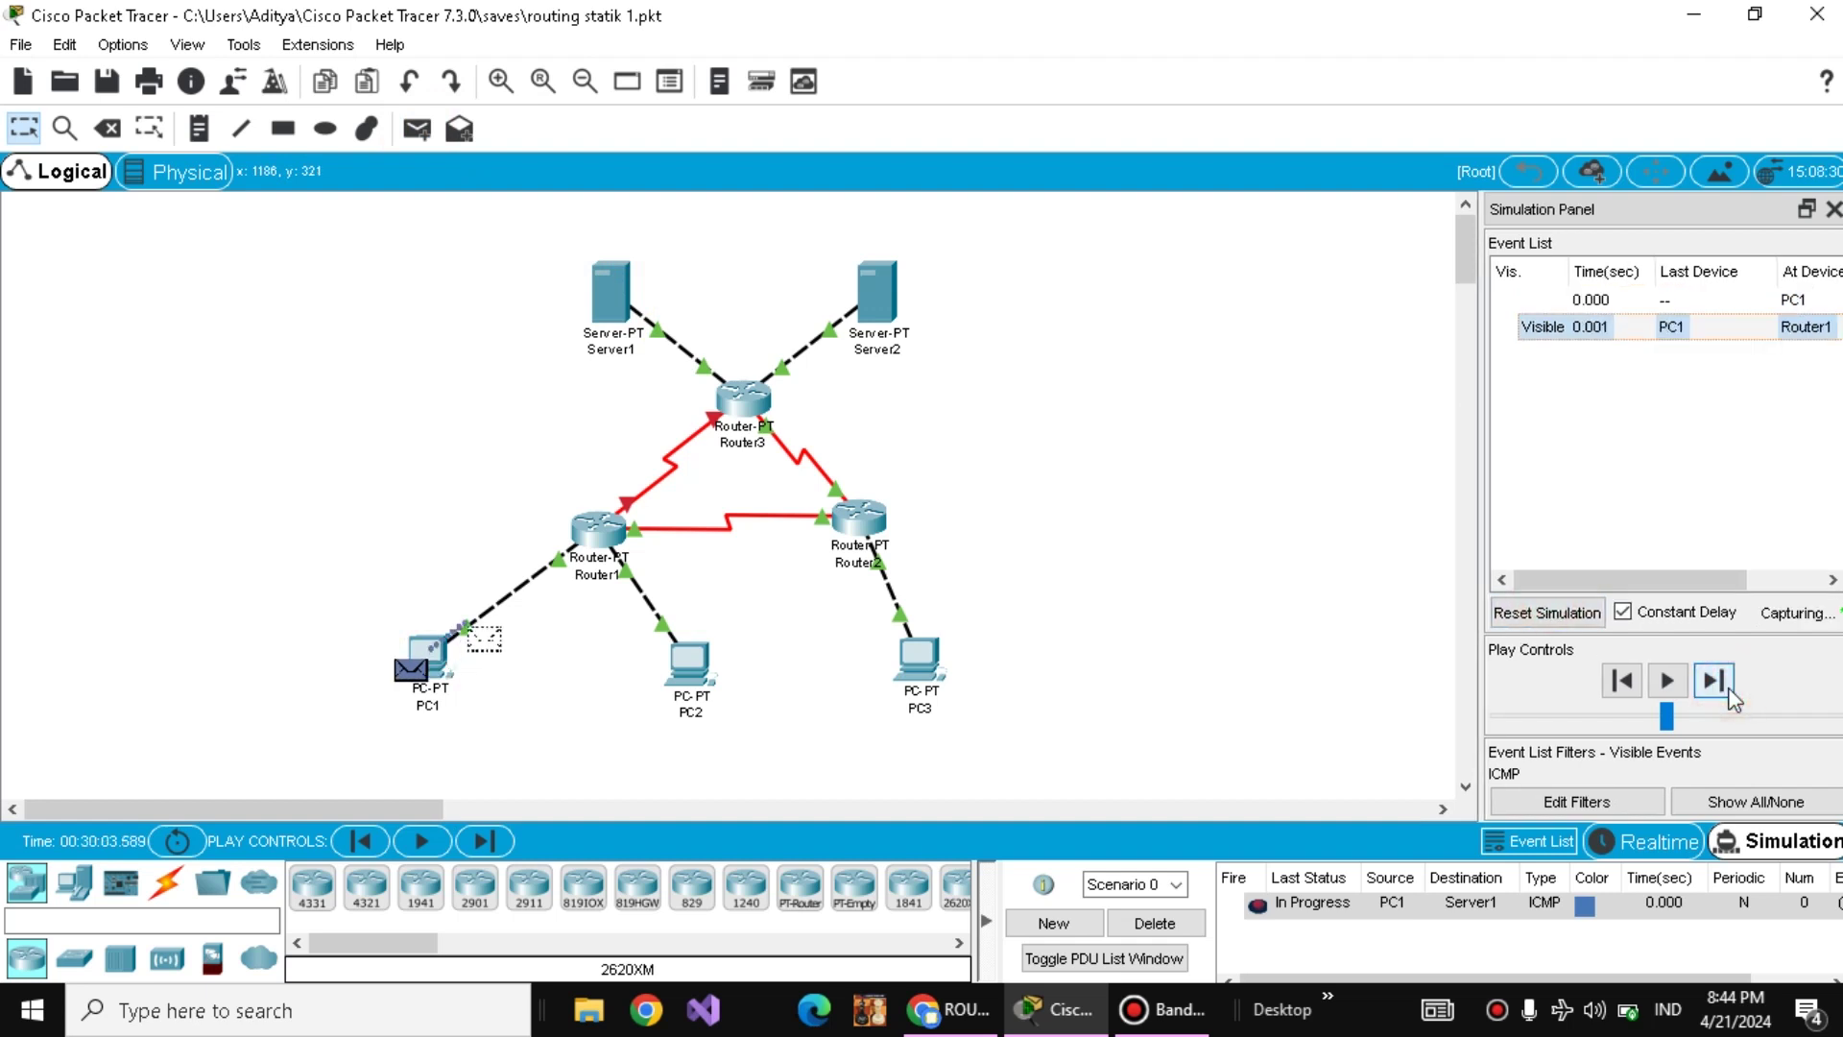
pyautogui.click(1727, 688)
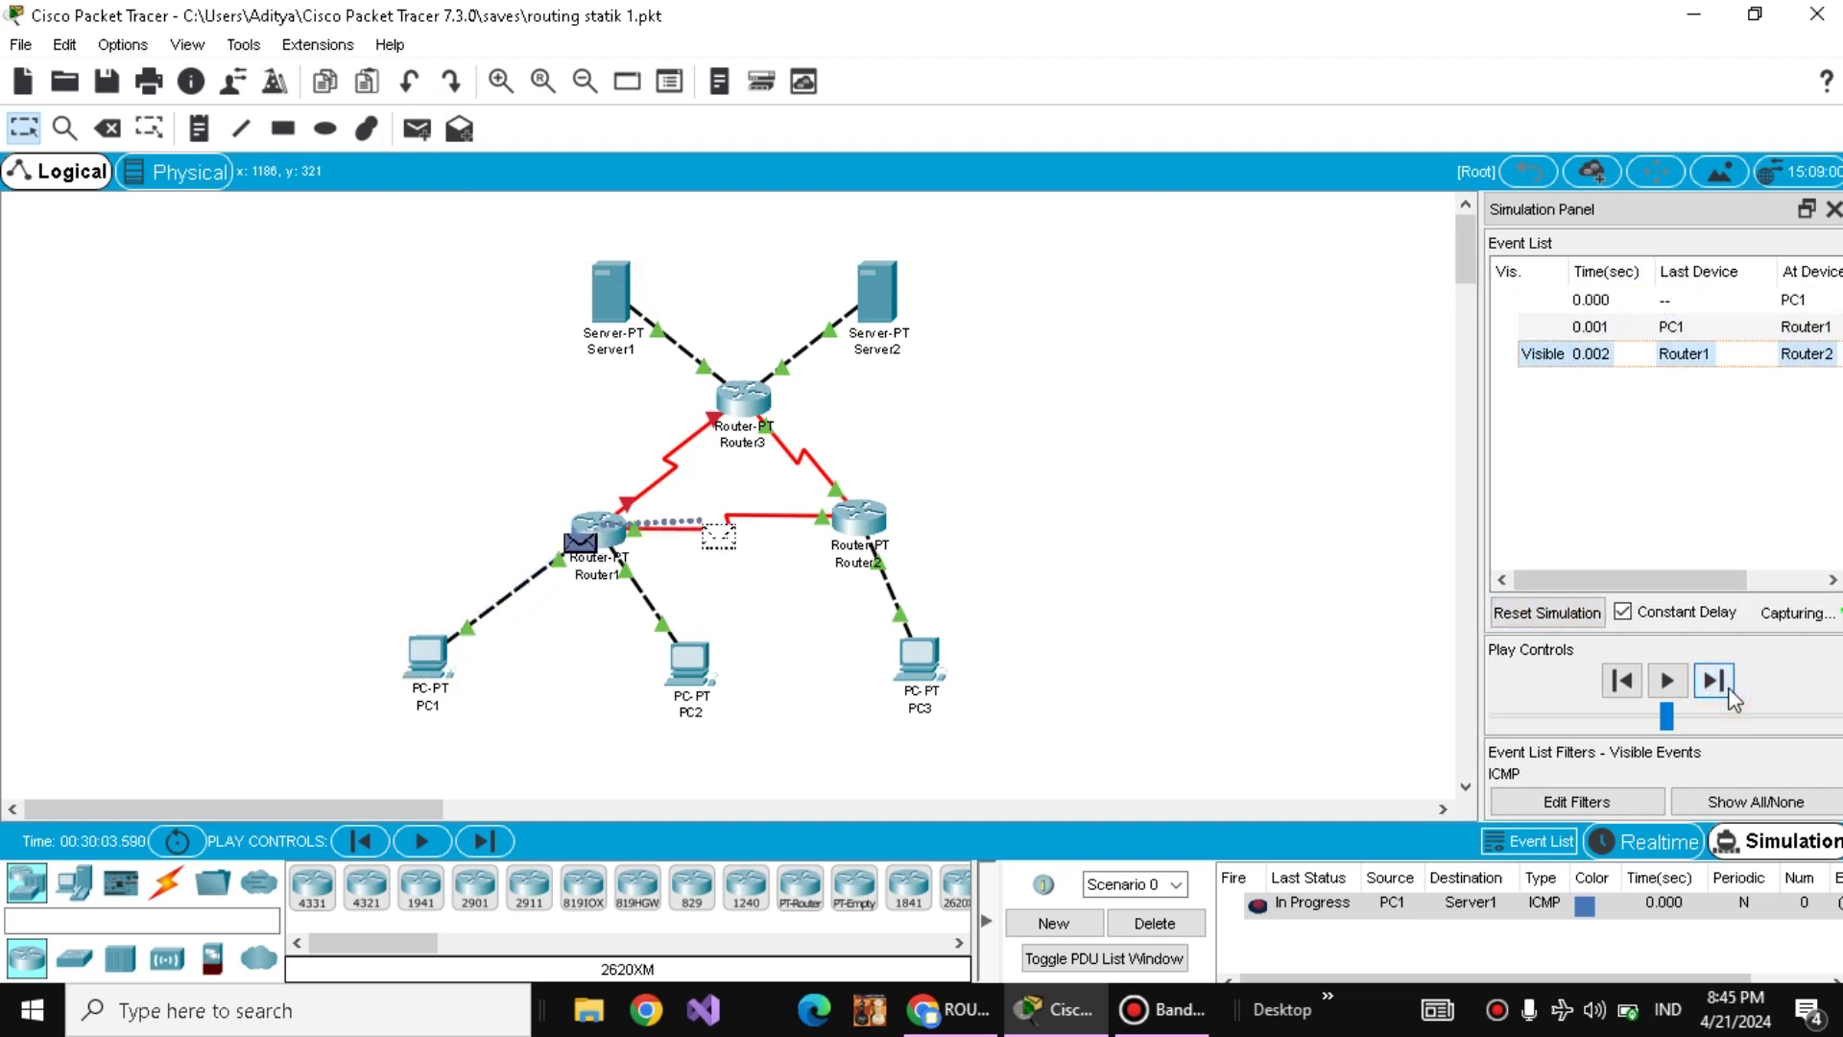
pyautogui.click(1729, 690)
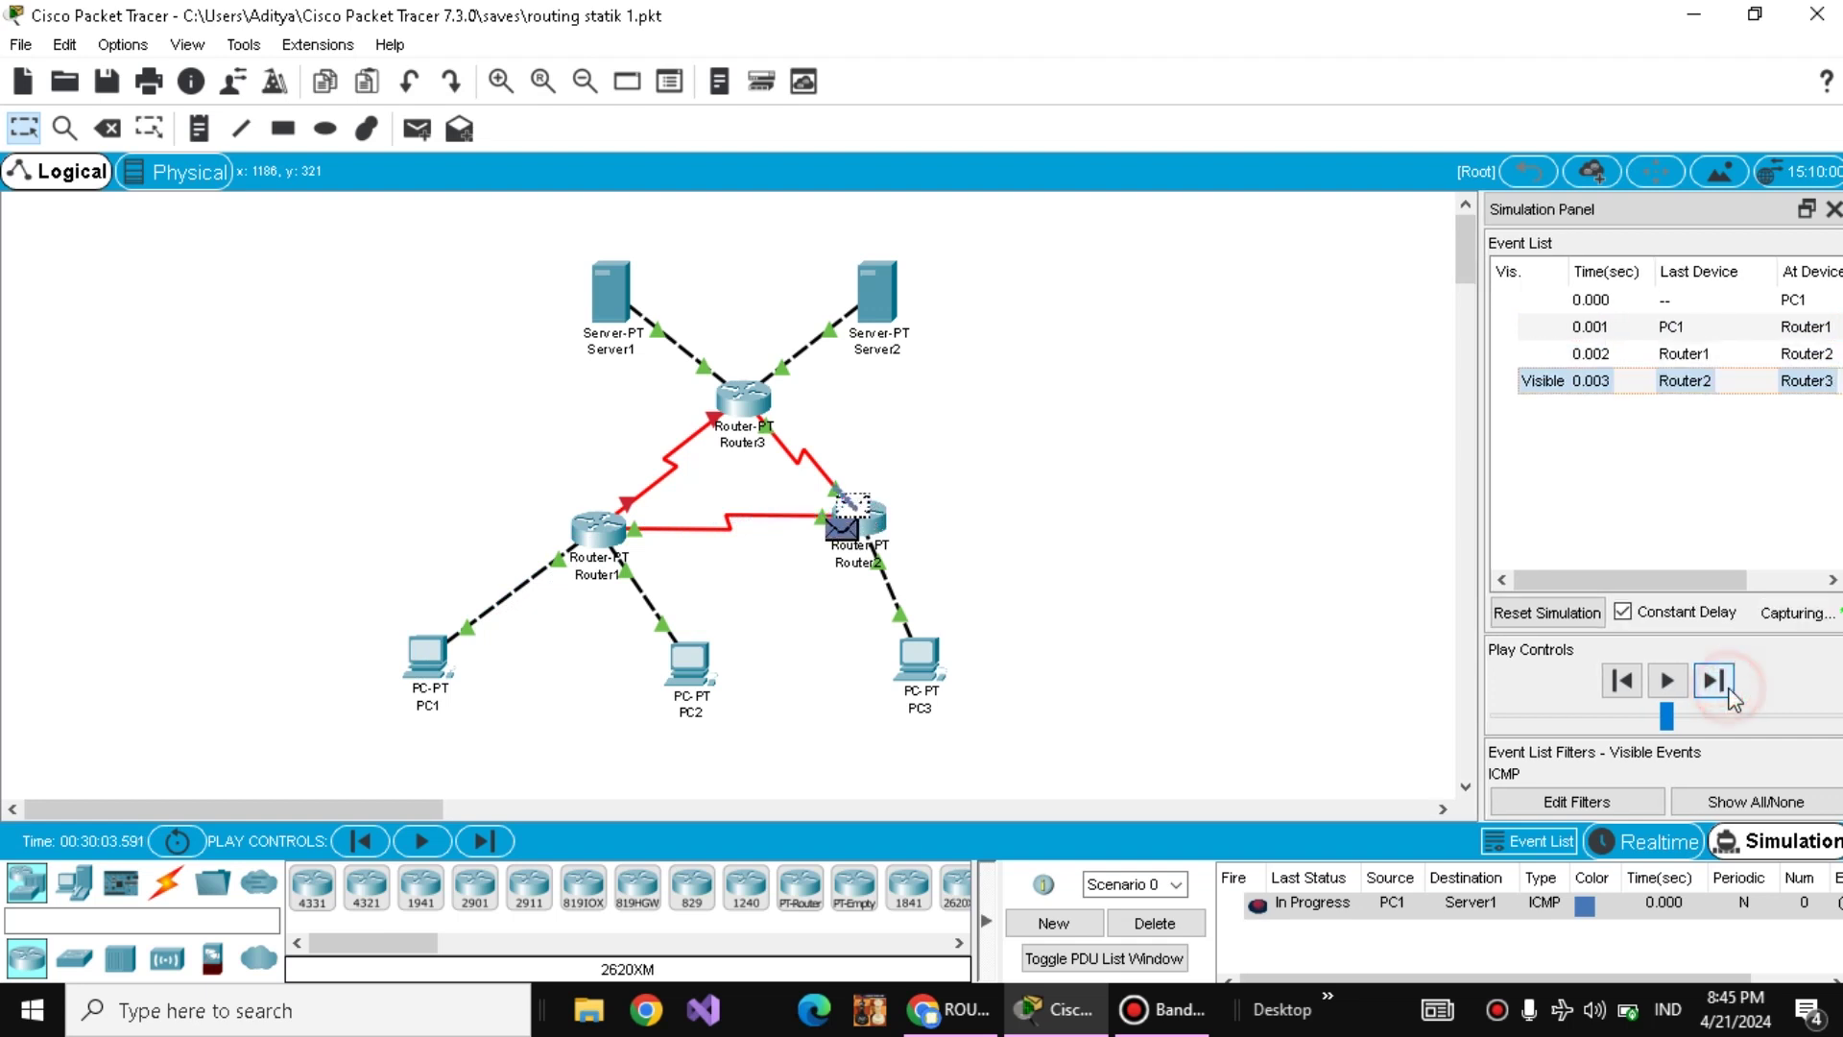
pyautogui.click(1729, 690)
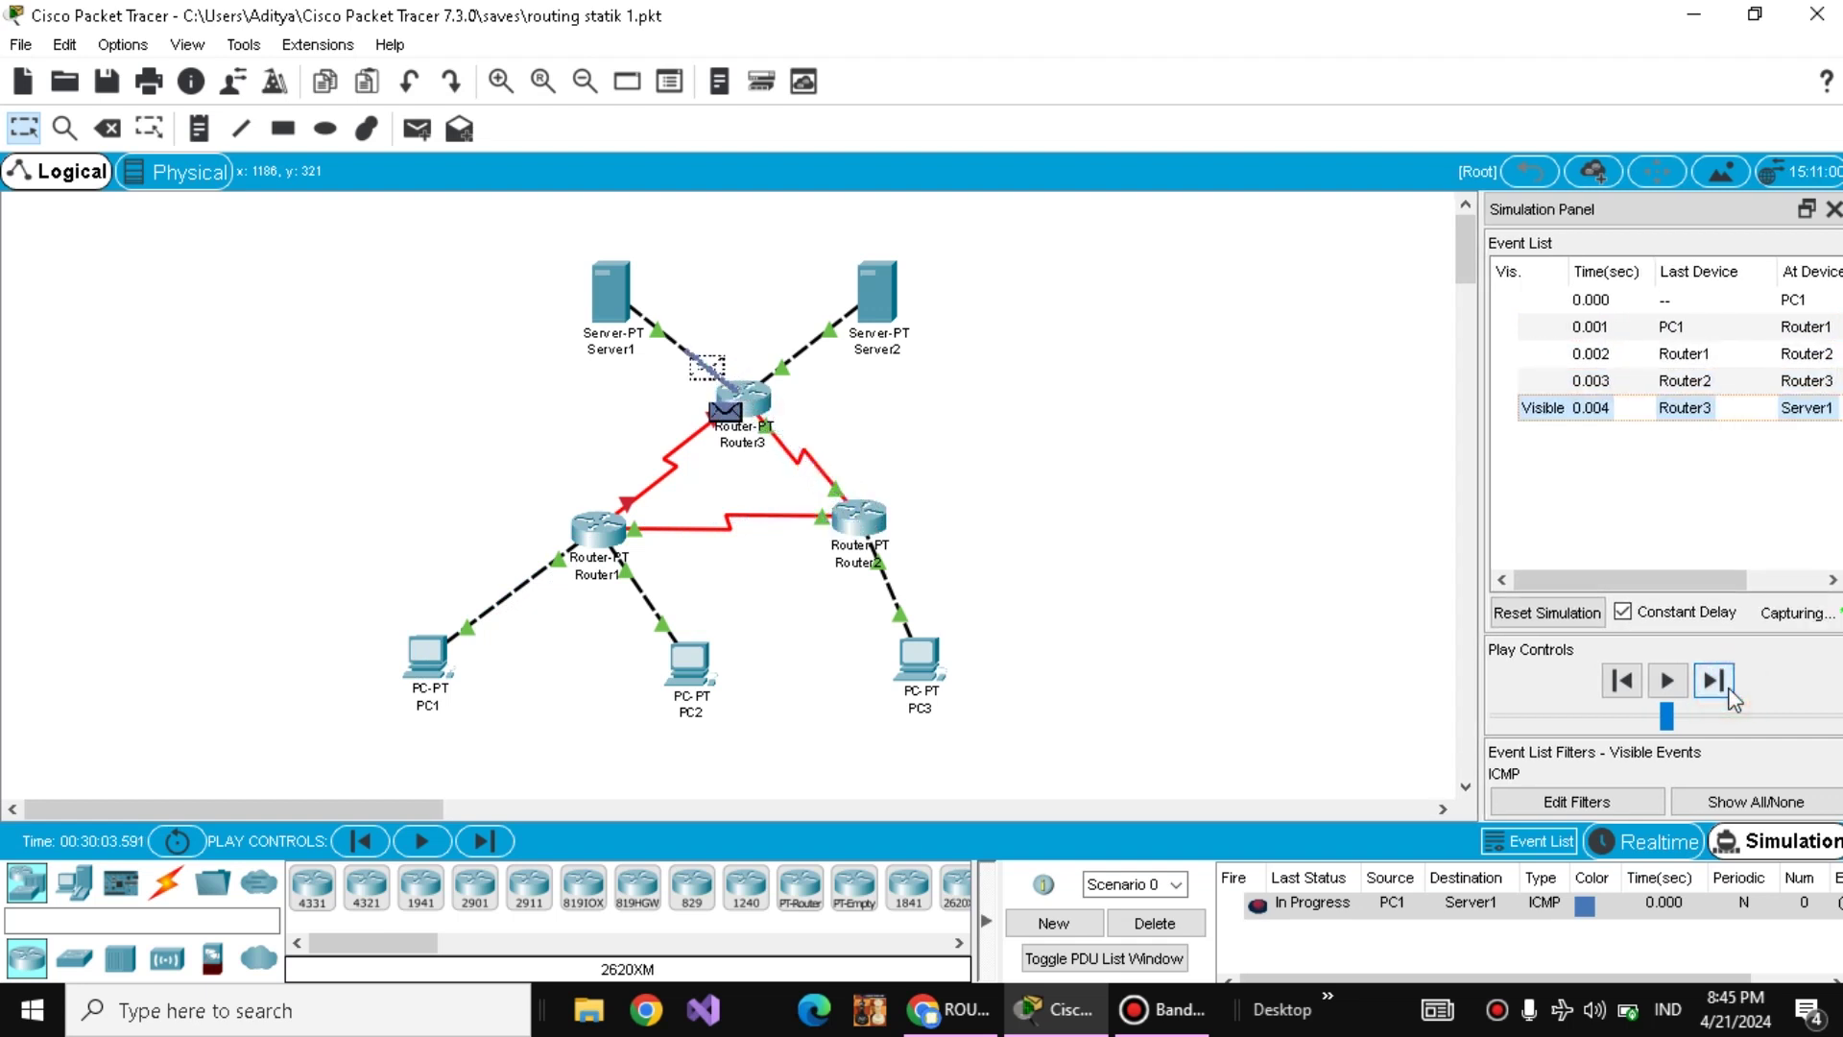
pyautogui.click(1731, 688)
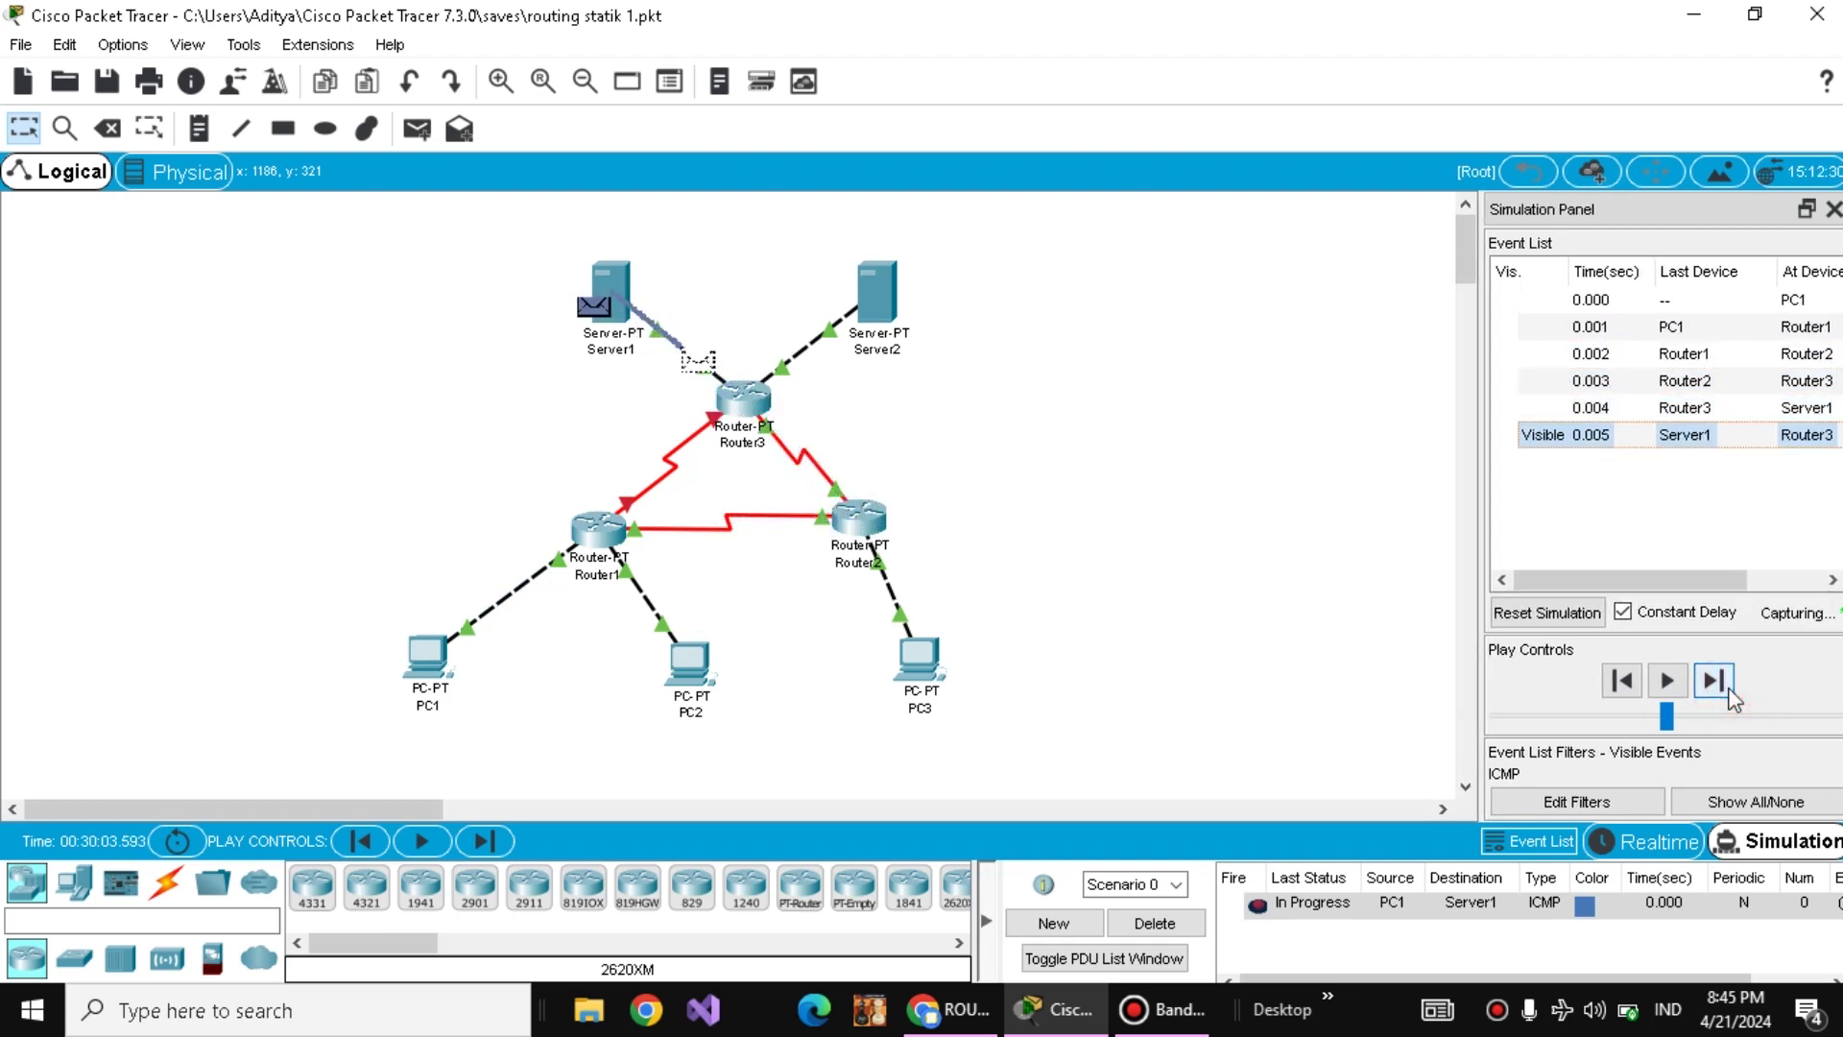
pyautogui.click(1729, 688)
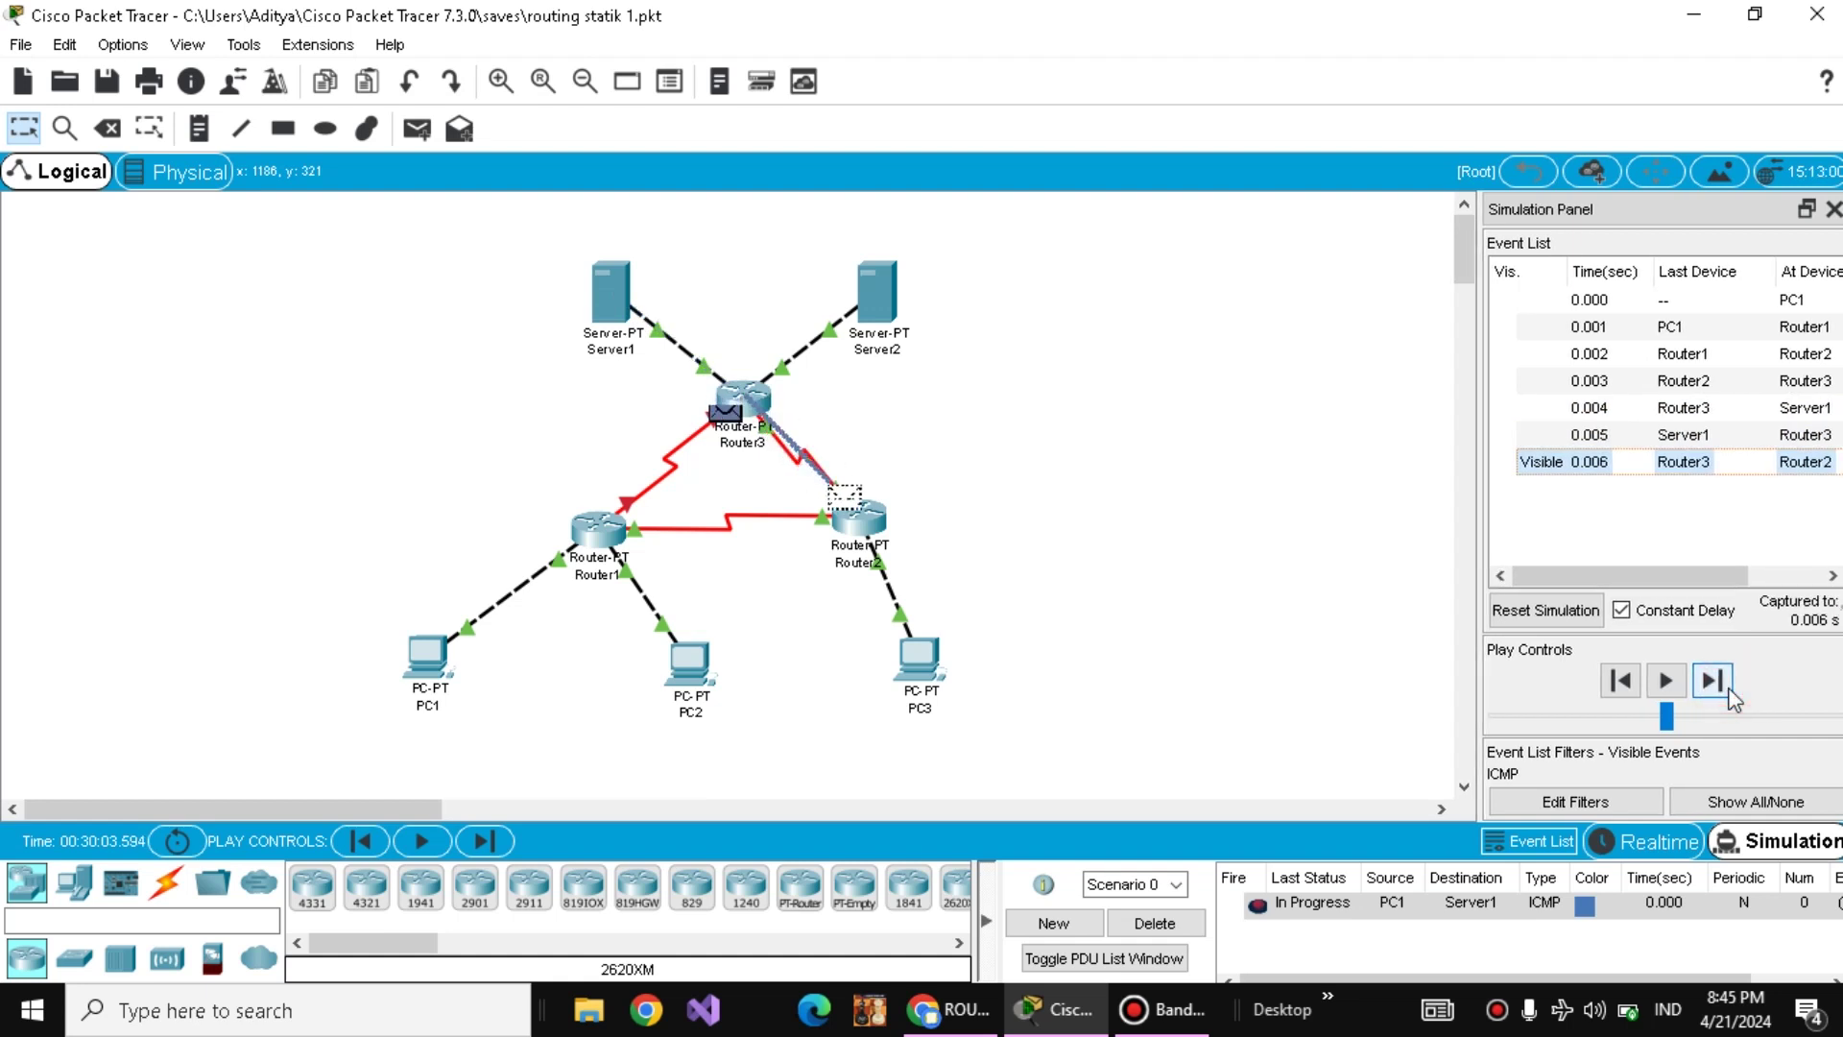
pyautogui.click(1729, 690)
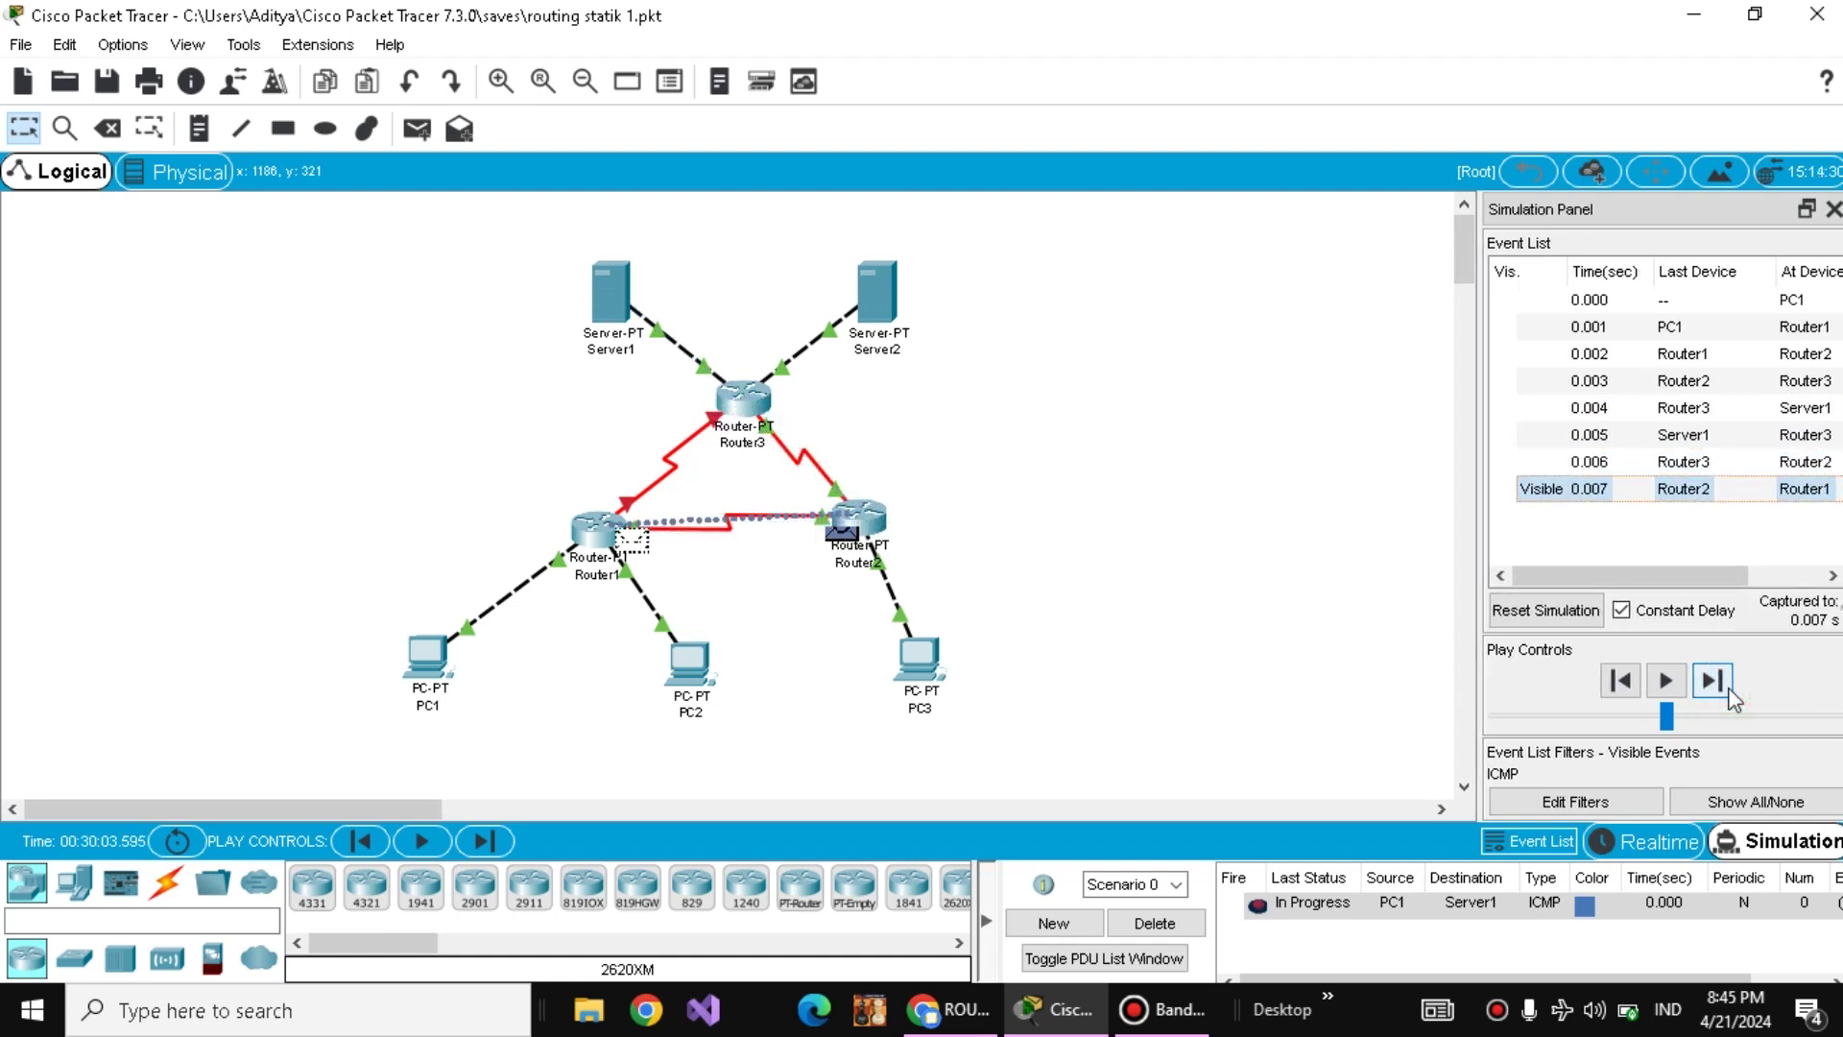
pyautogui.click(1729, 688)
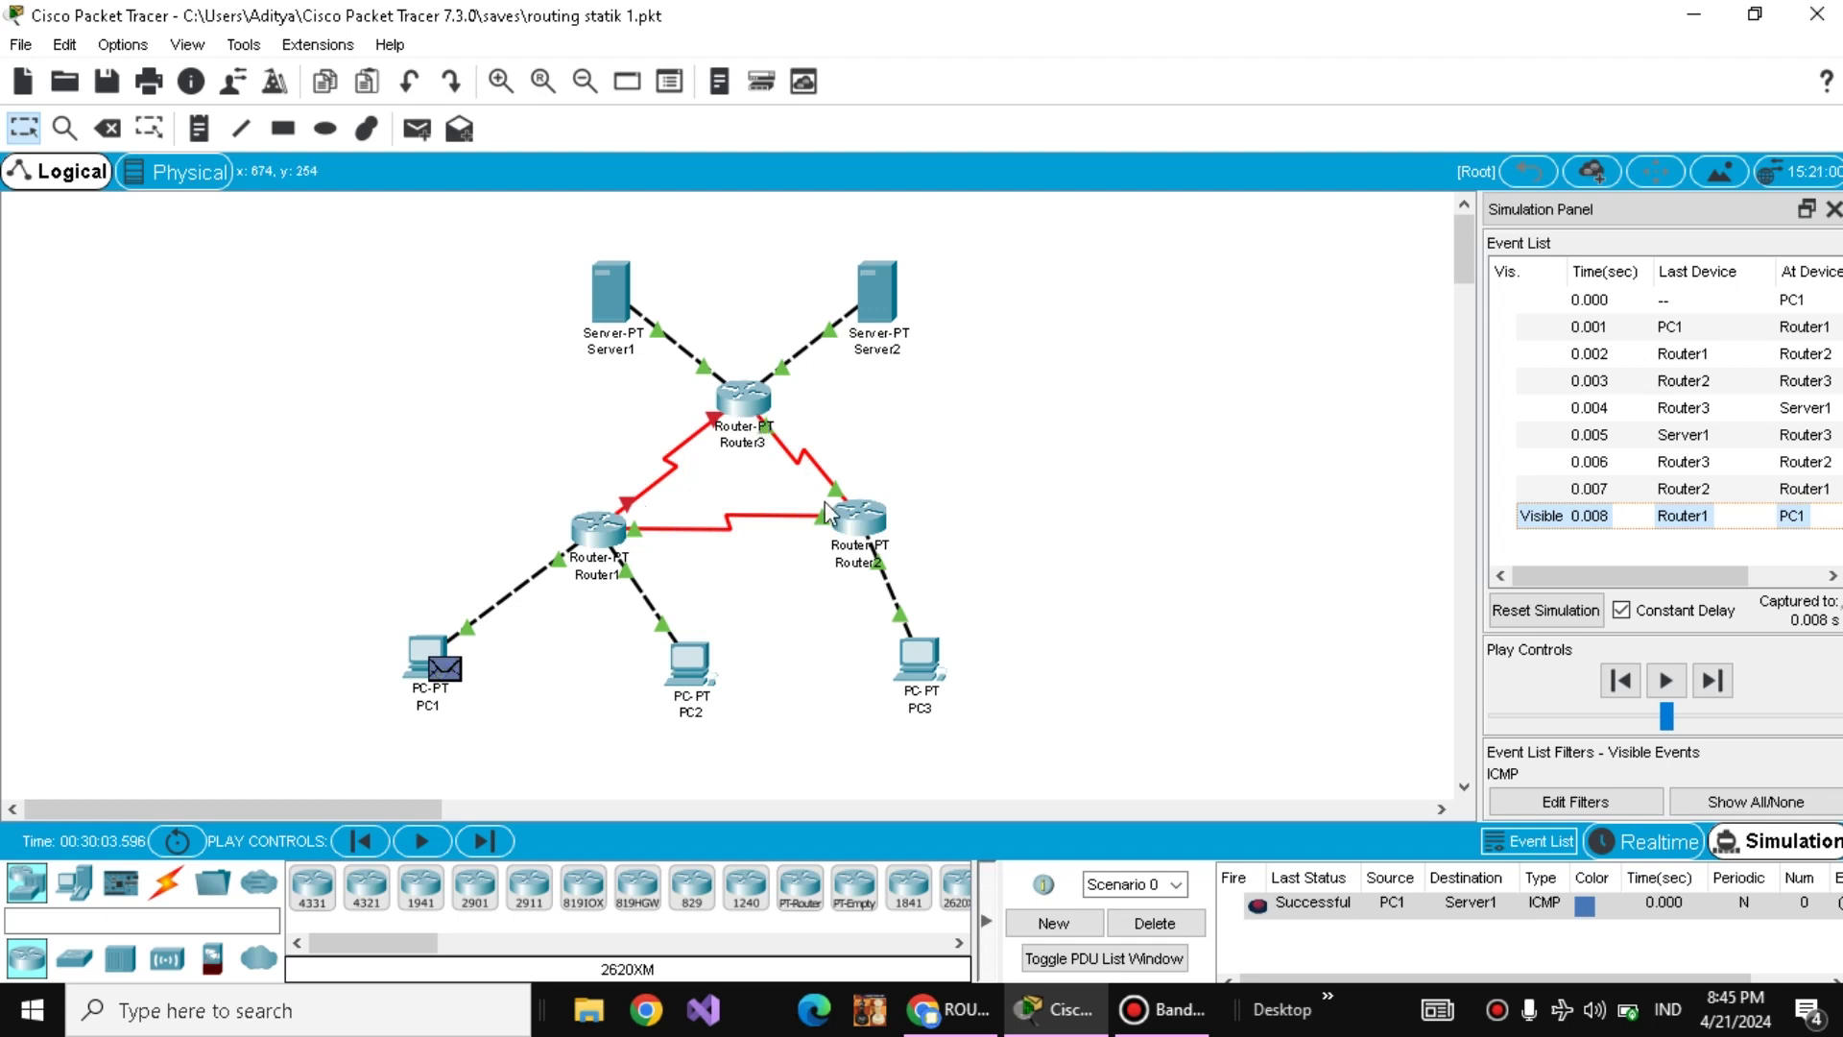
pyautogui.moveTo(825, 502)
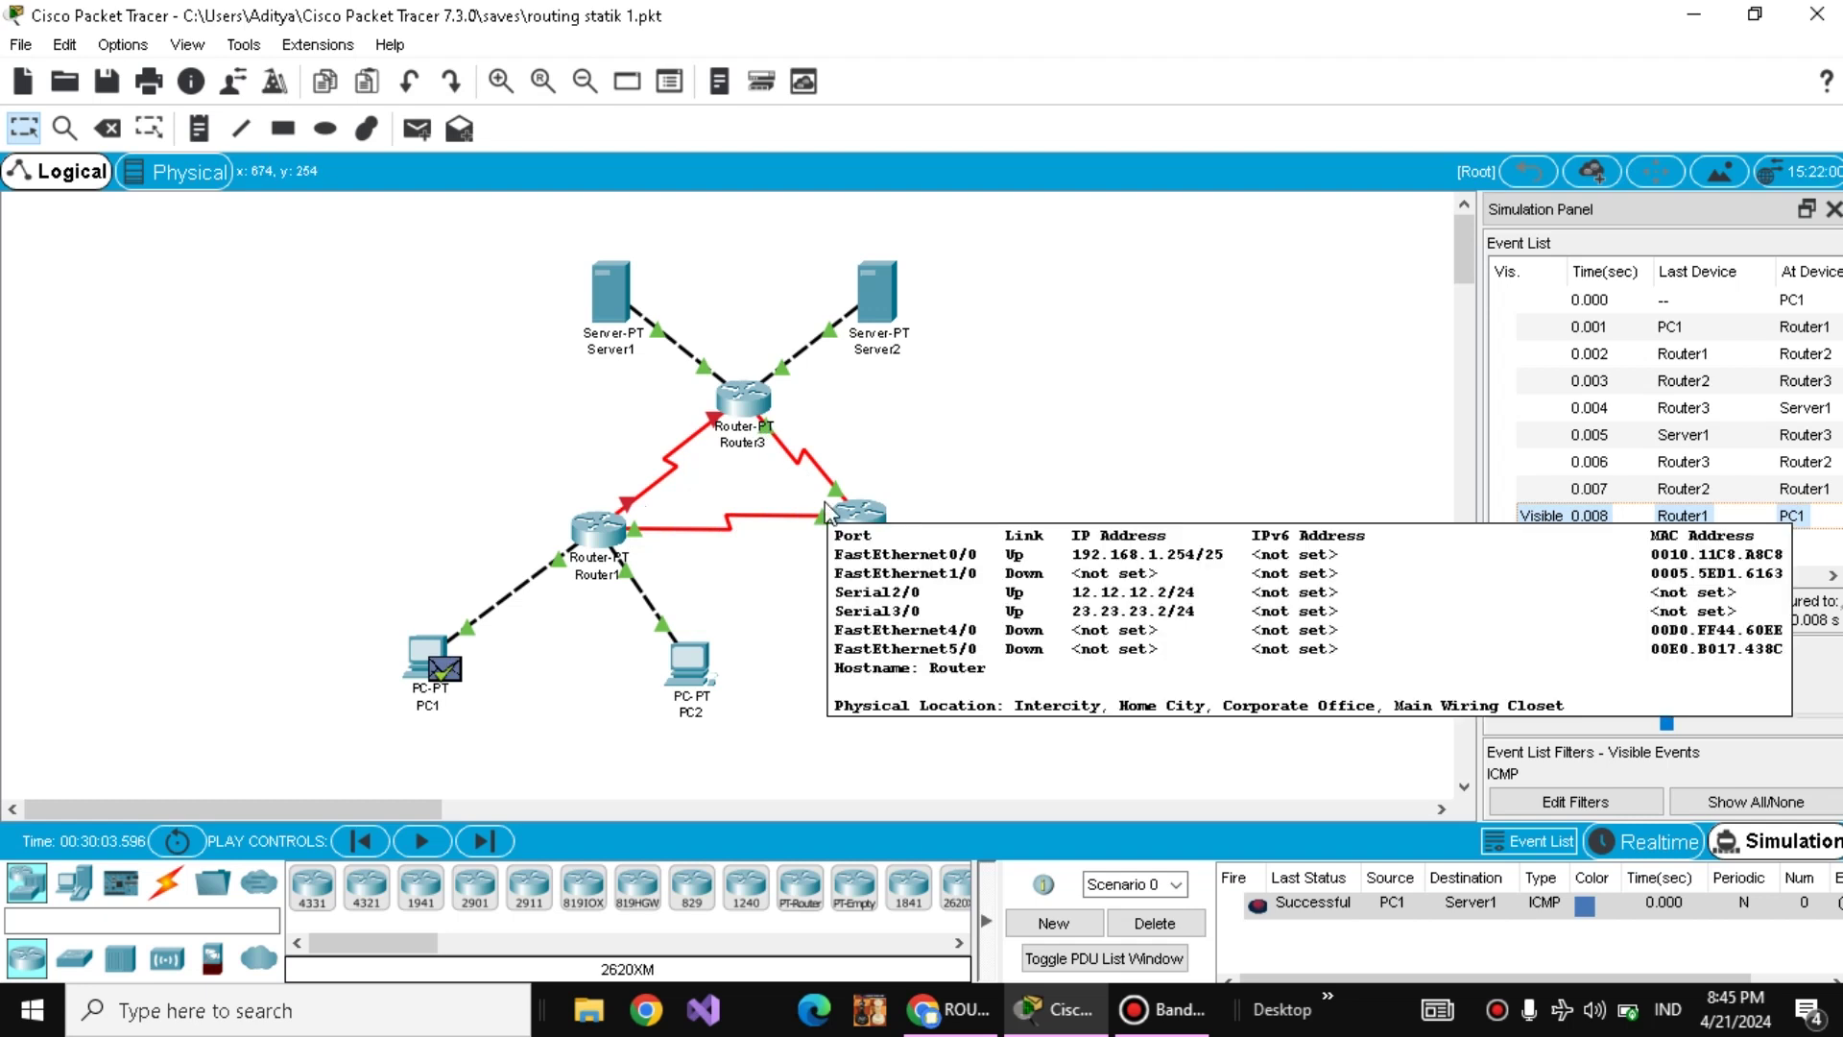
pyautogui.click(1140, 927)
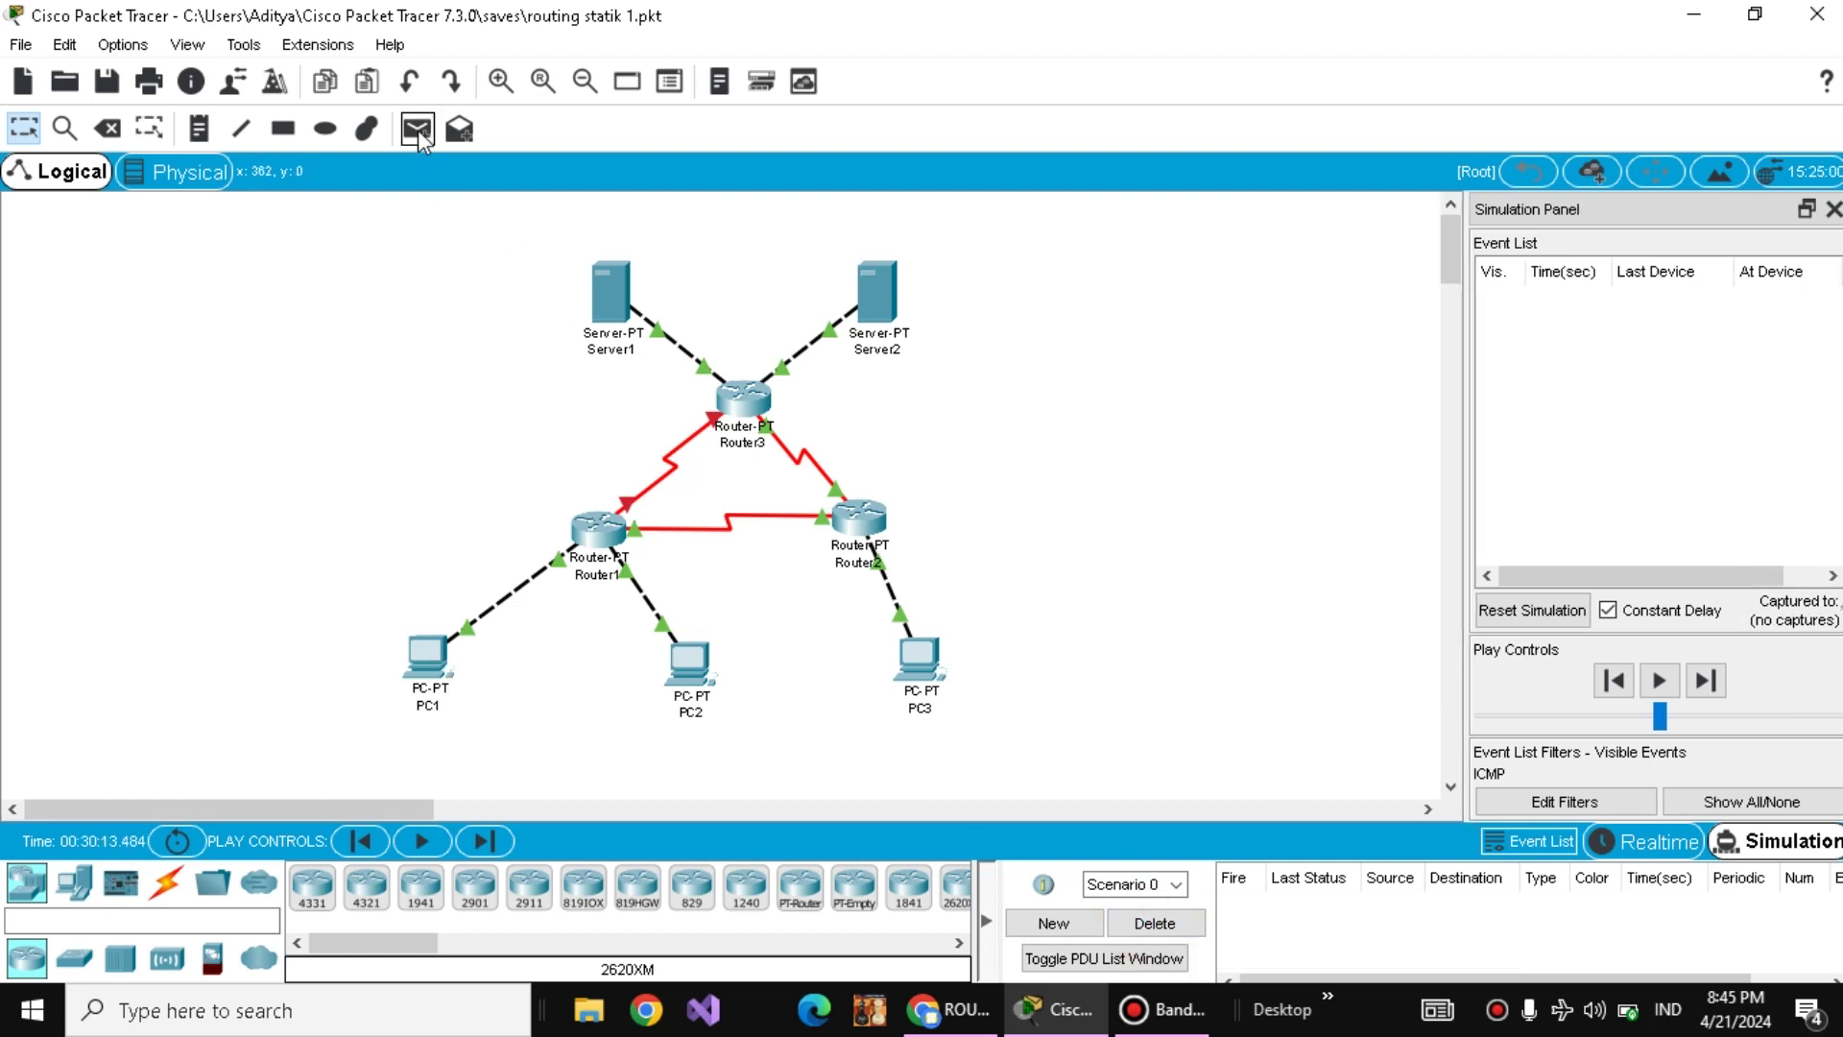
# - Add a simple PDU from PC1 to Server2
pyautogui.click(418, 133)
pyautogui.click(429, 658)
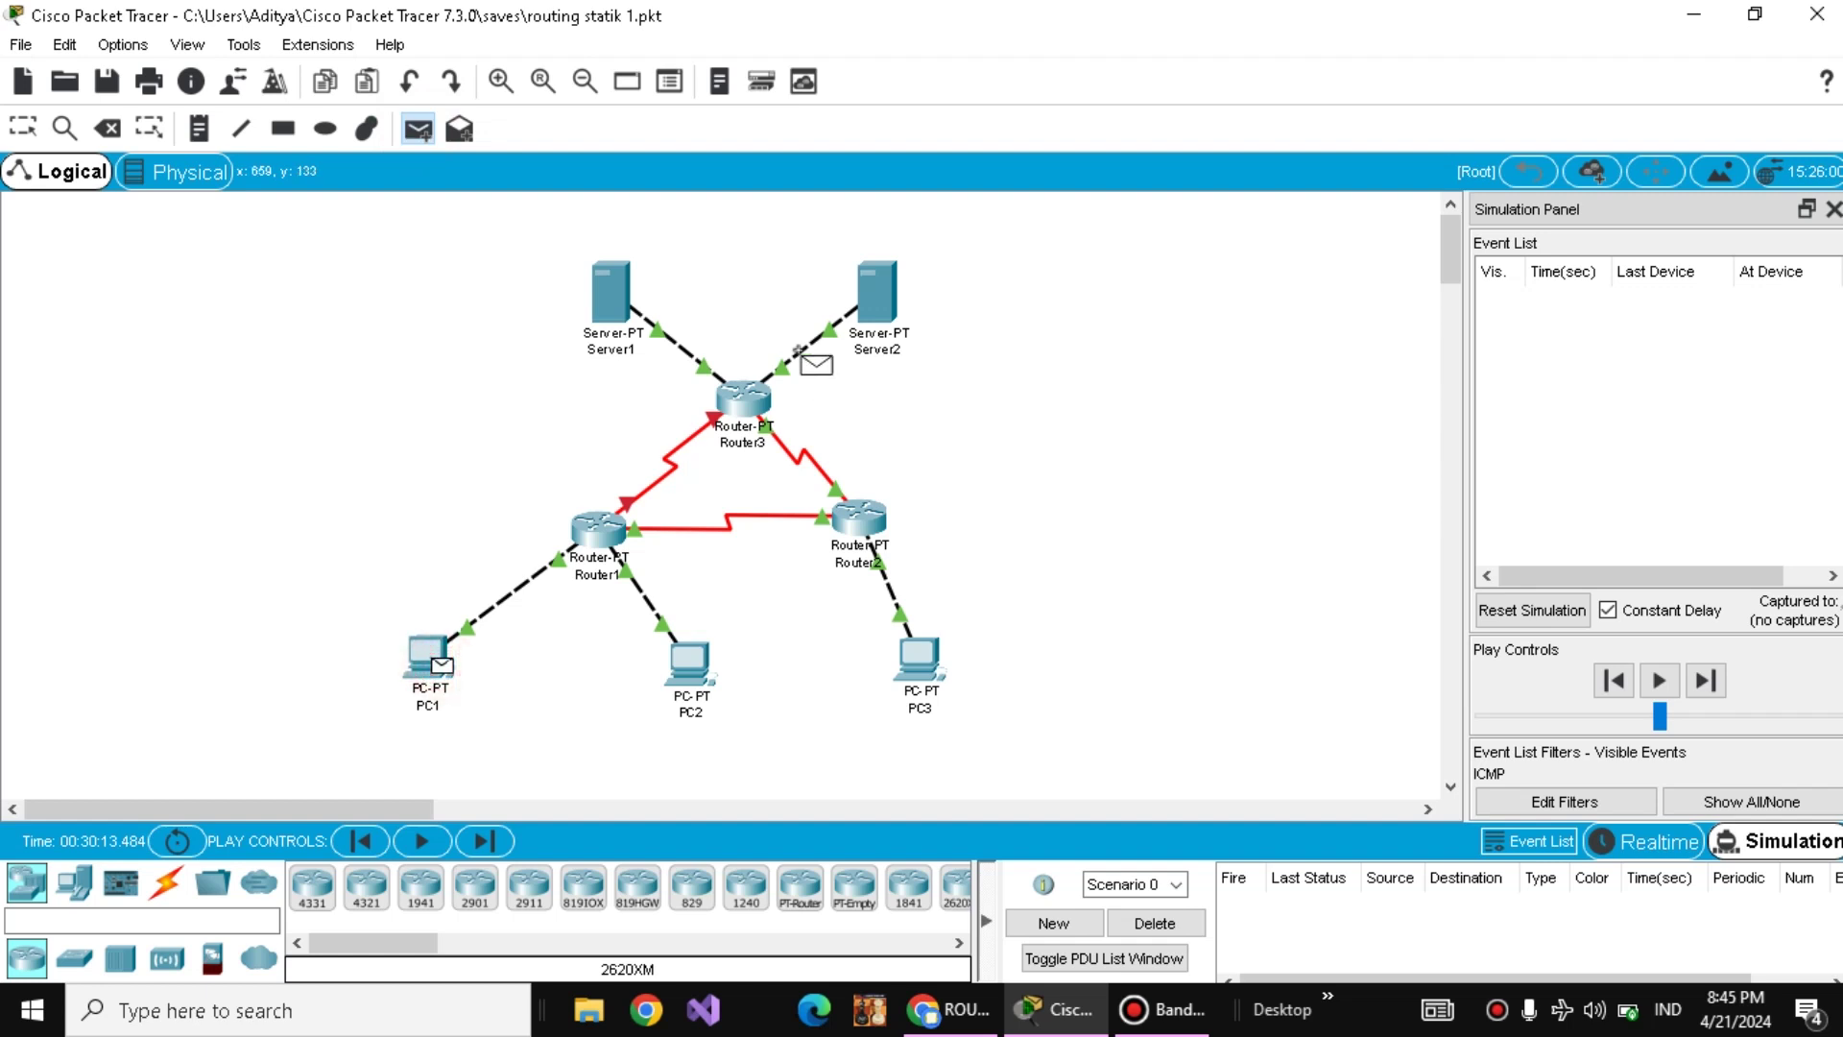
pyautogui.click(877, 292)
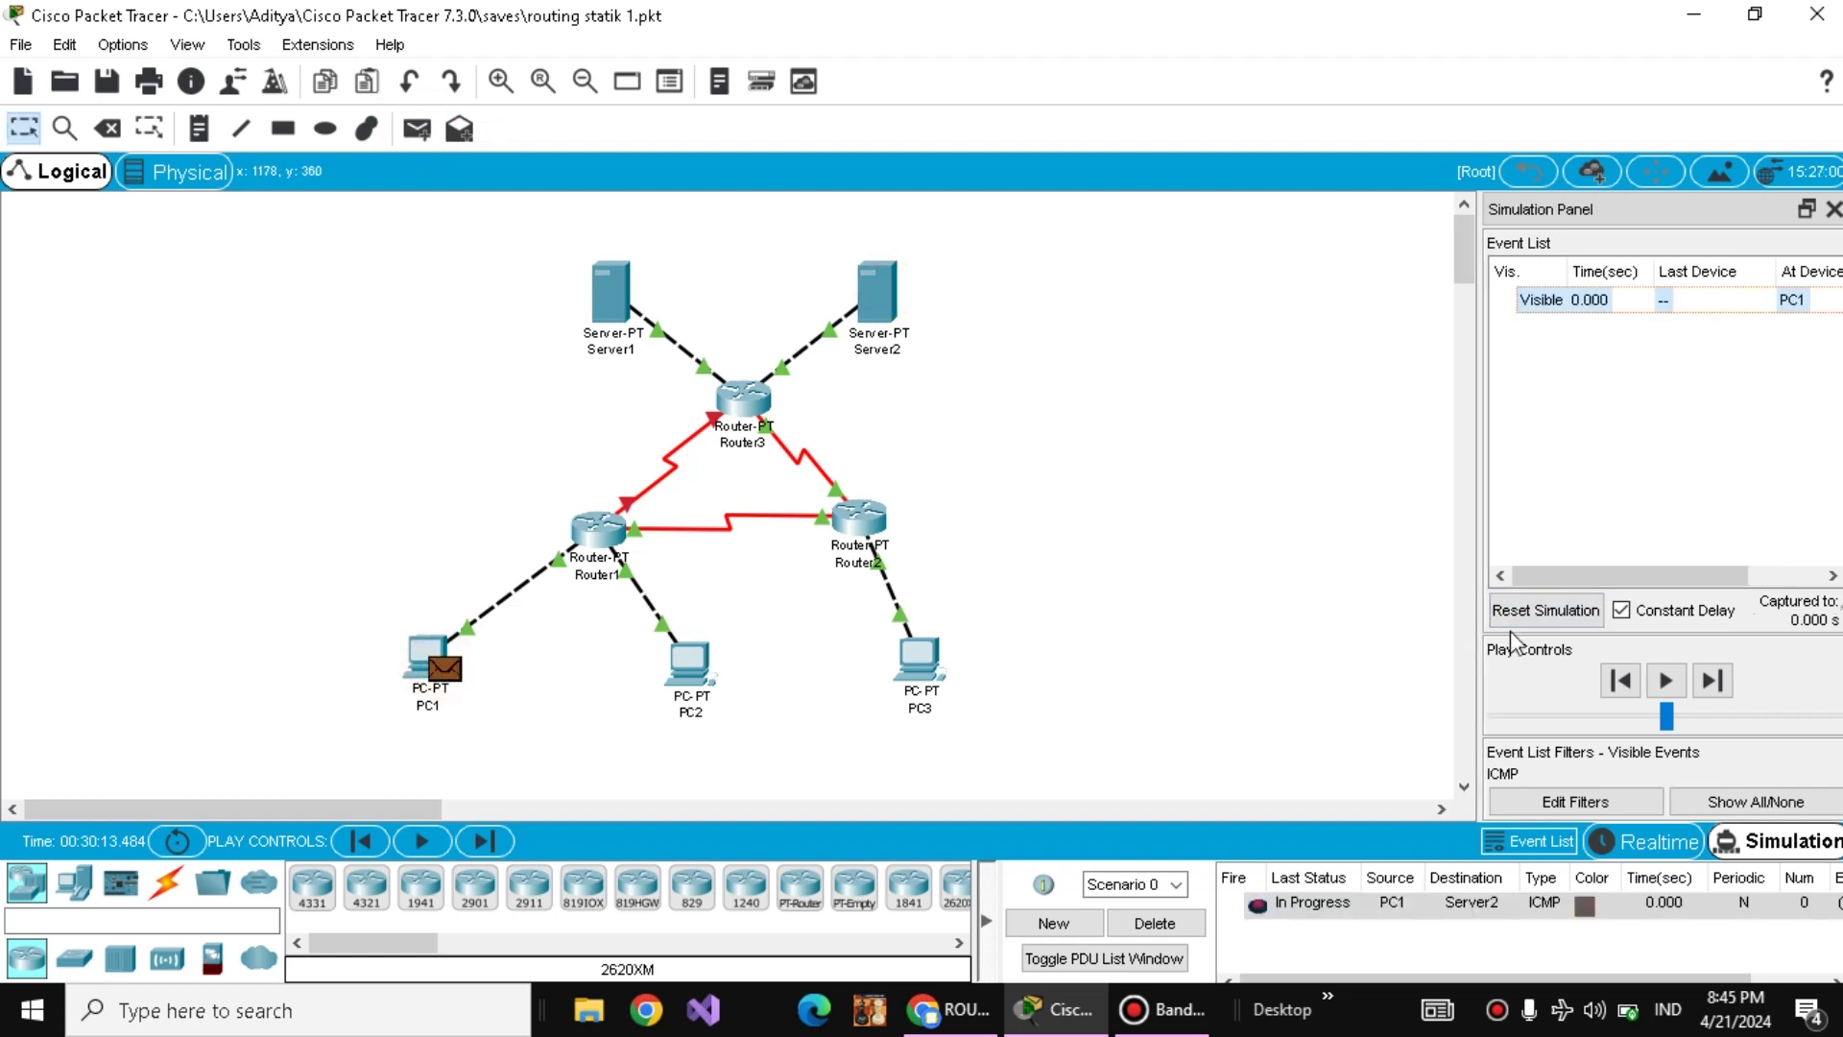
# - Advance the PC1-to-Server2 simulation event by event until the reply returns to PC1
pyautogui.click(1712, 681)
pyautogui.click(1712, 680)
pyautogui.click(1712, 681)
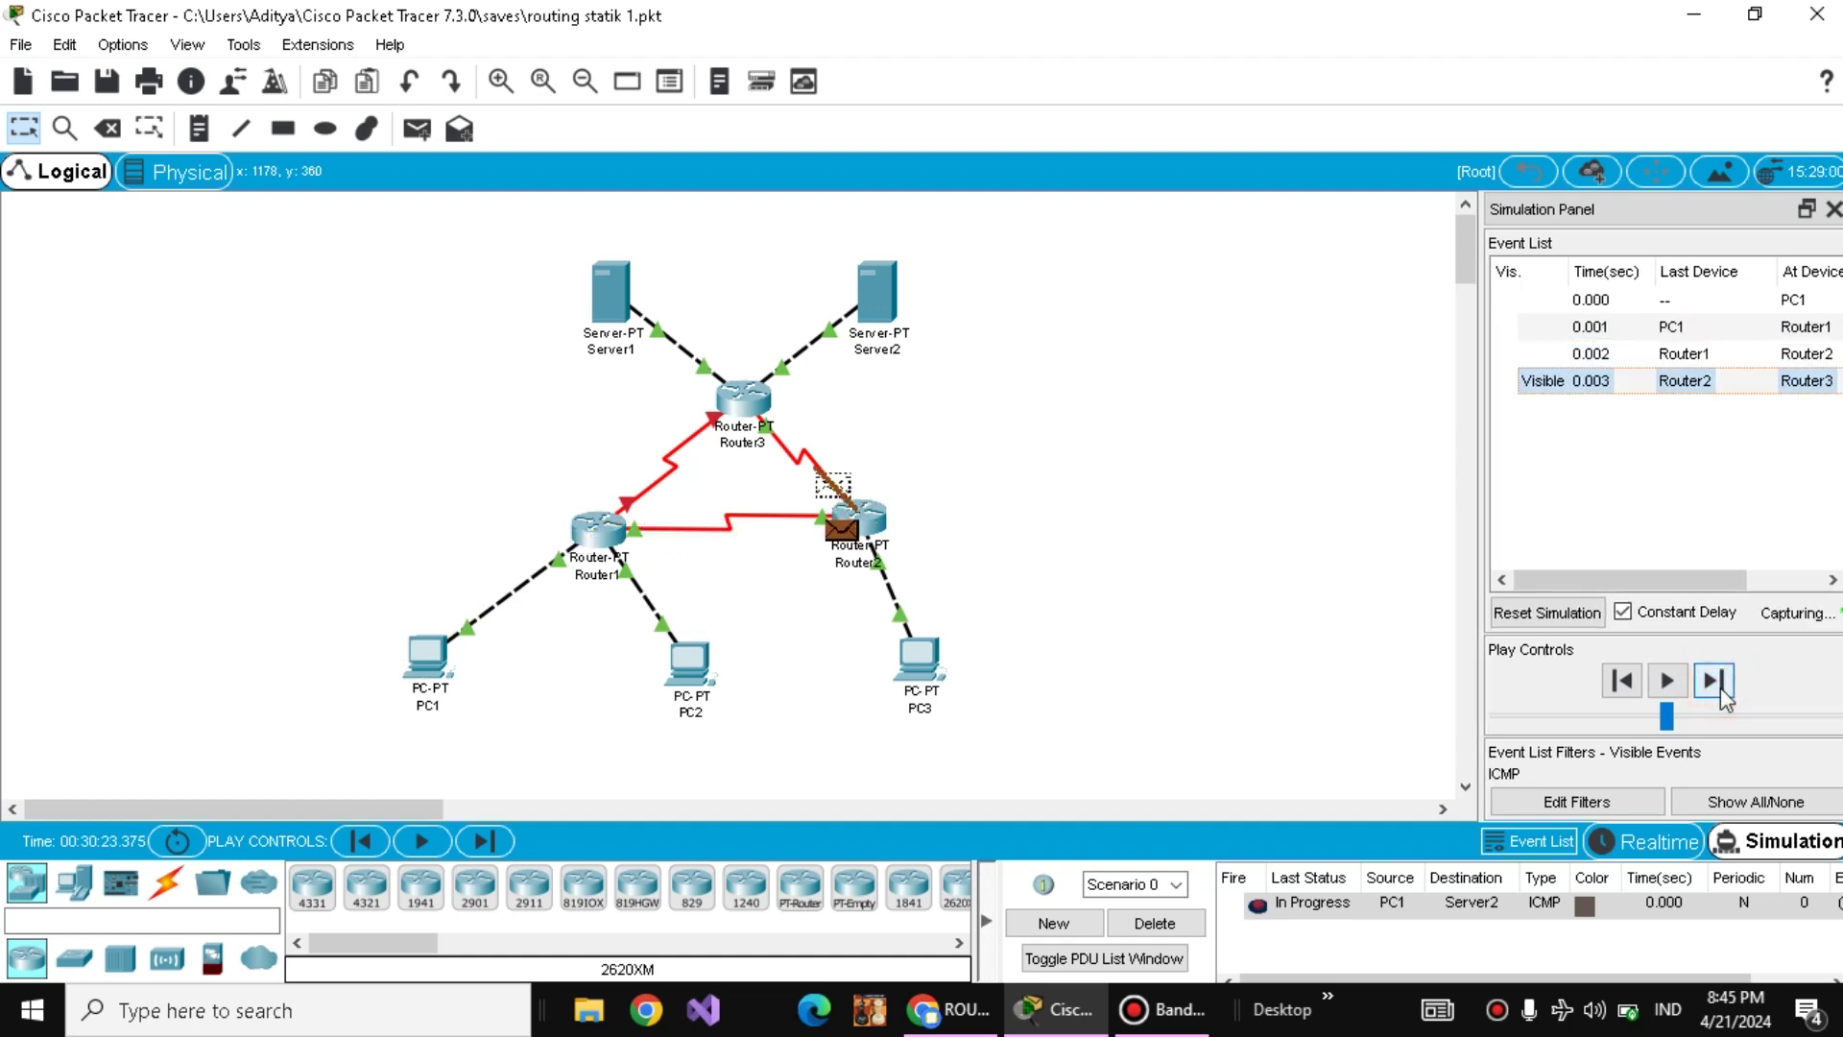
pyautogui.click(1720, 688)
pyautogui.click(1720, 688)
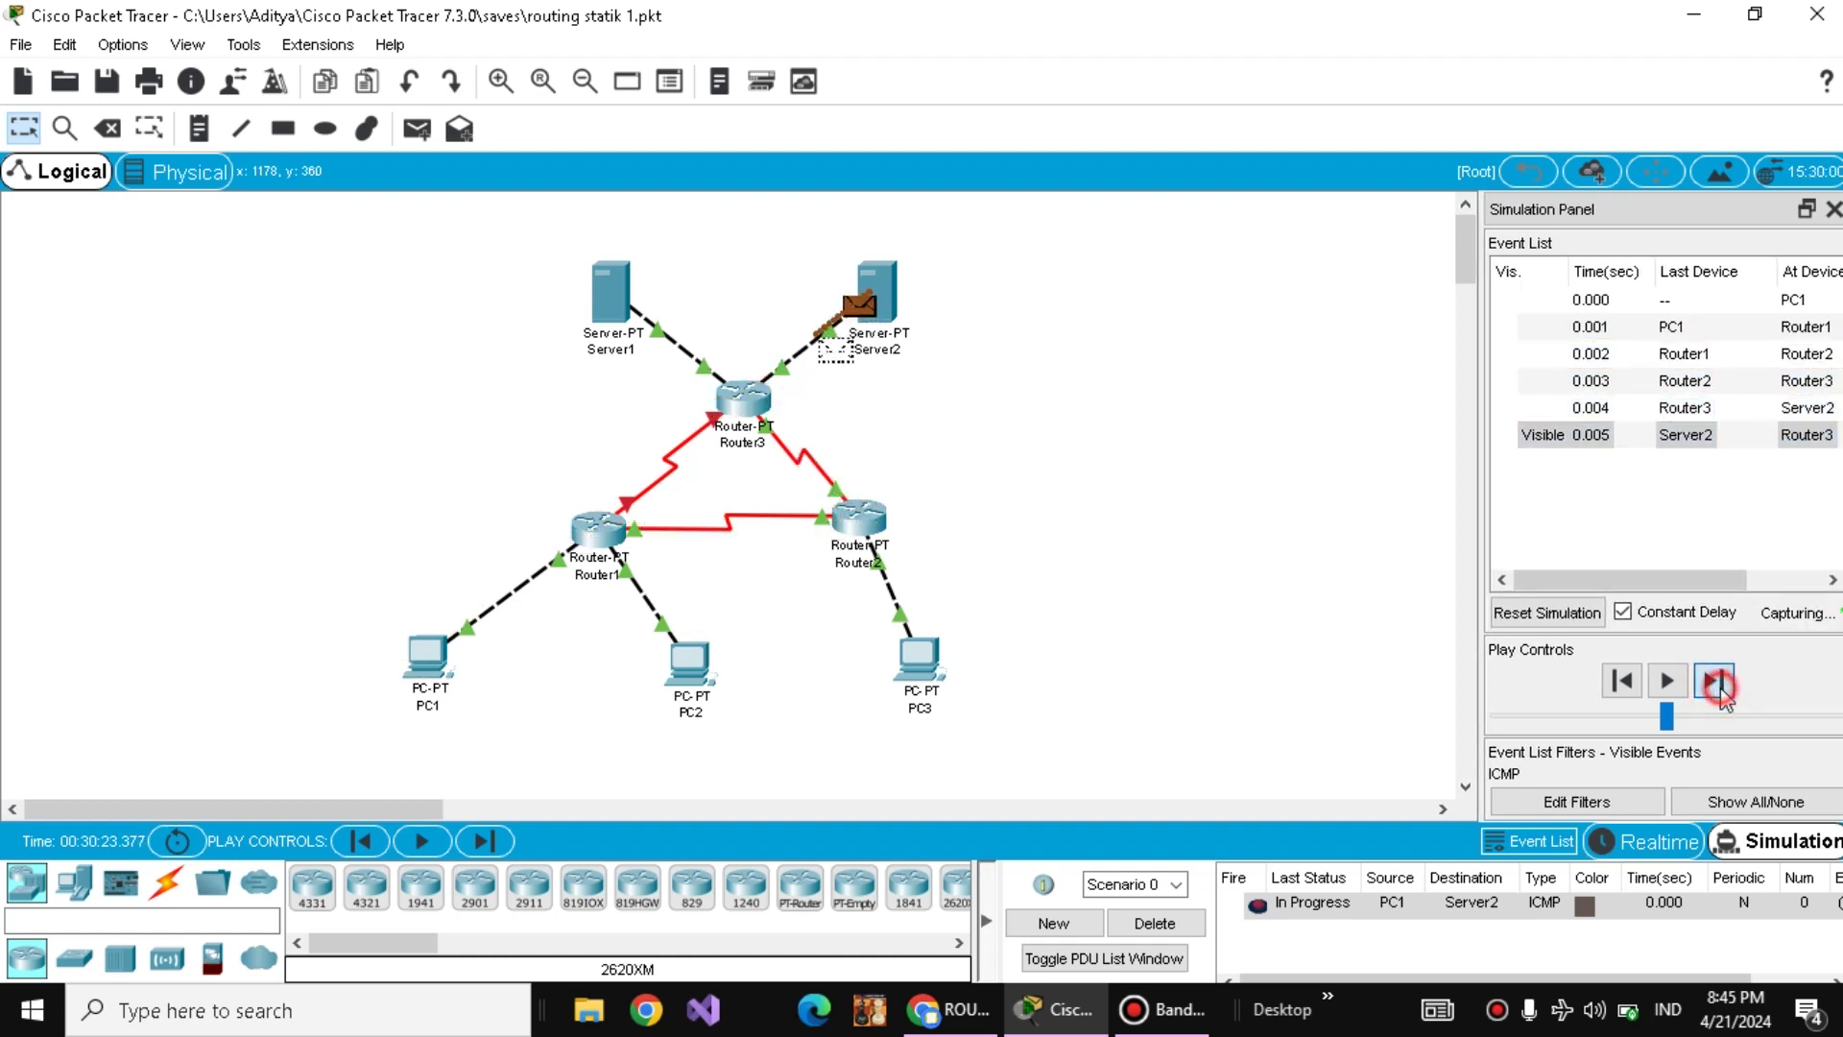
pyautogui.click(1714, 682)
pyautogui.click(1714, 683)
pyautogui.click(1714, 683)
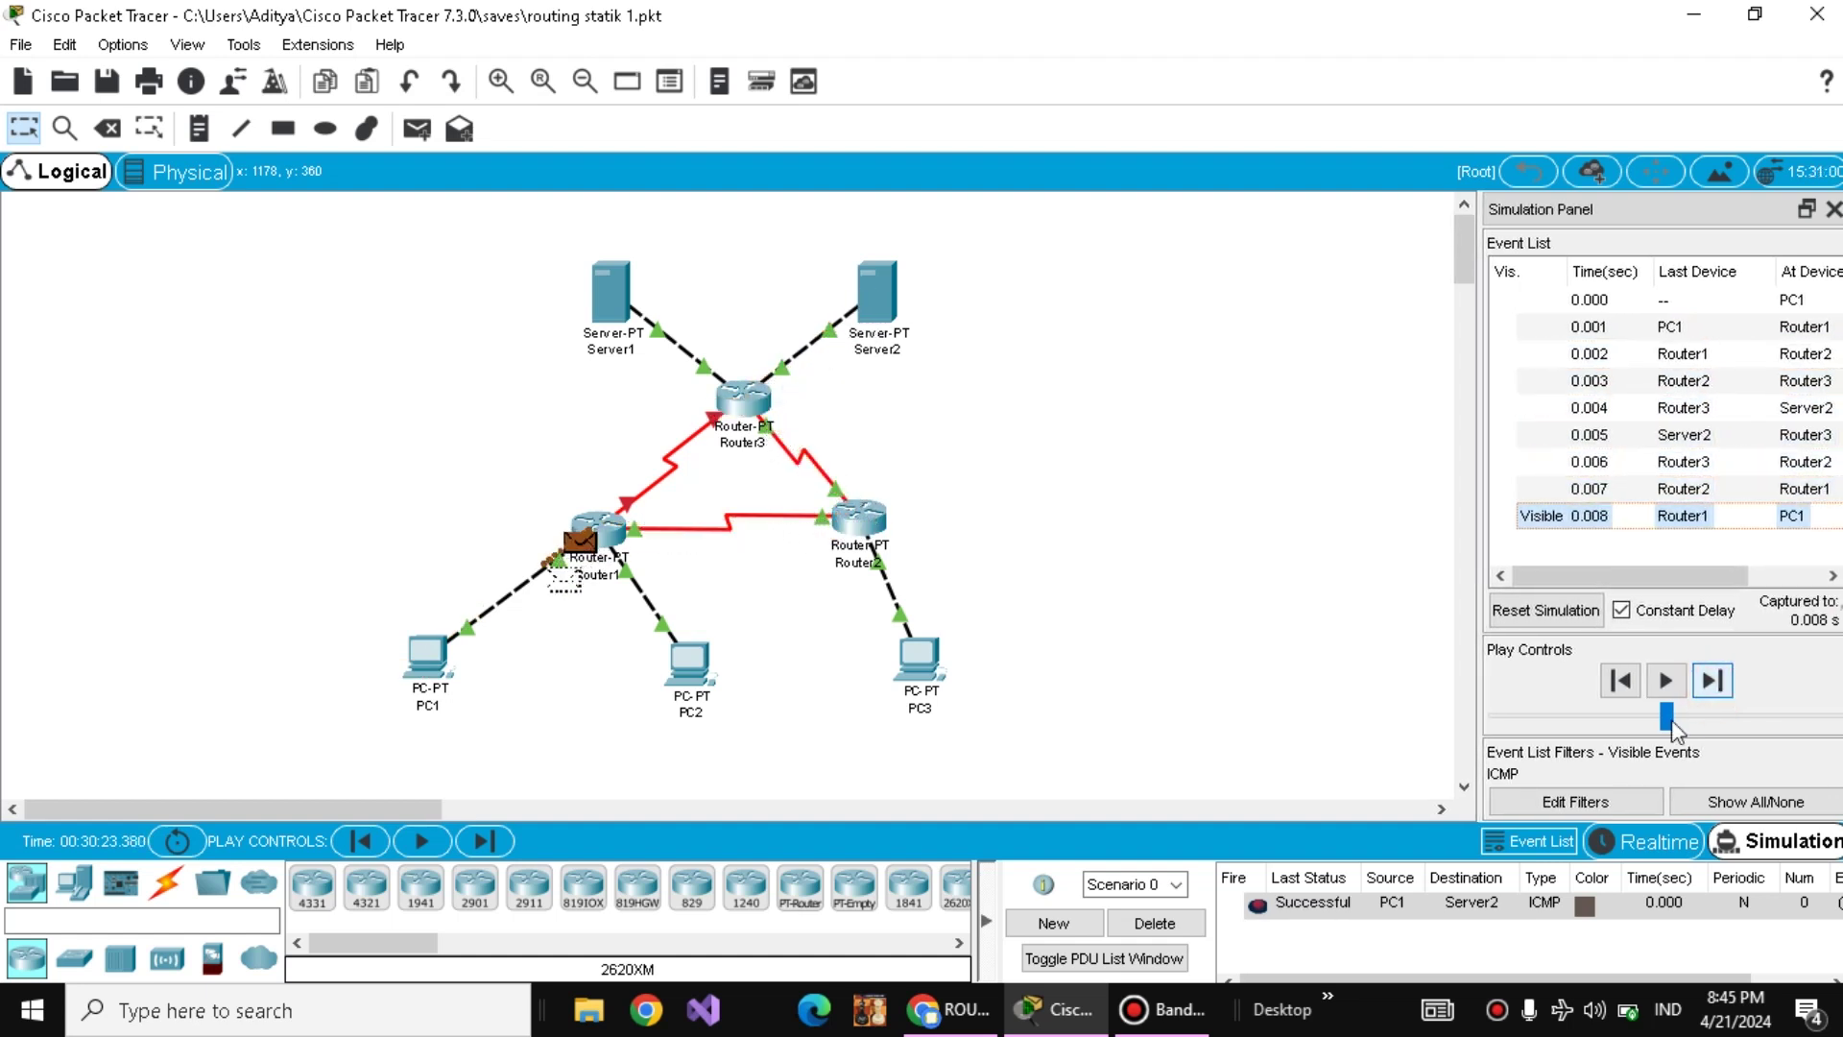
# - Delete the PC1-to-Server2 scenario and recheck exercise points 9 and 10 in Chrome before returning to Packet Tracer
pyautogui.click(1181, 923)
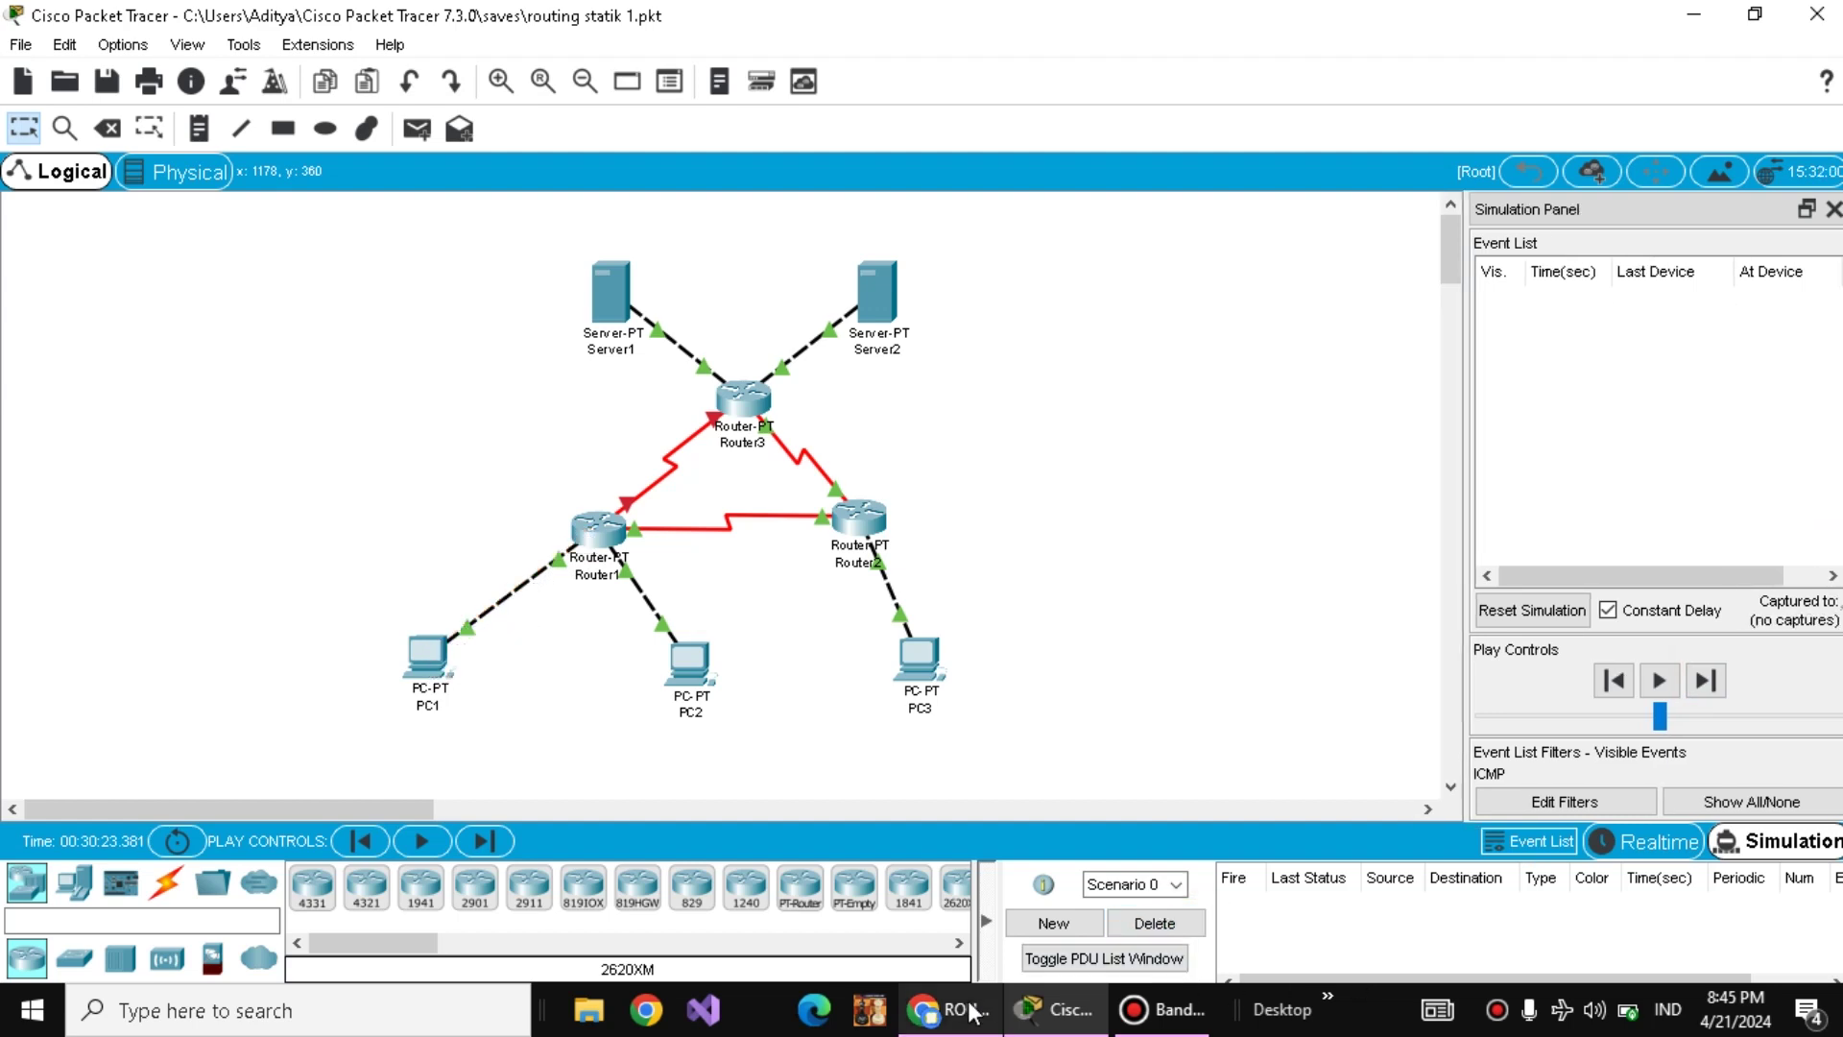
pyautogui.click(972, 1011)
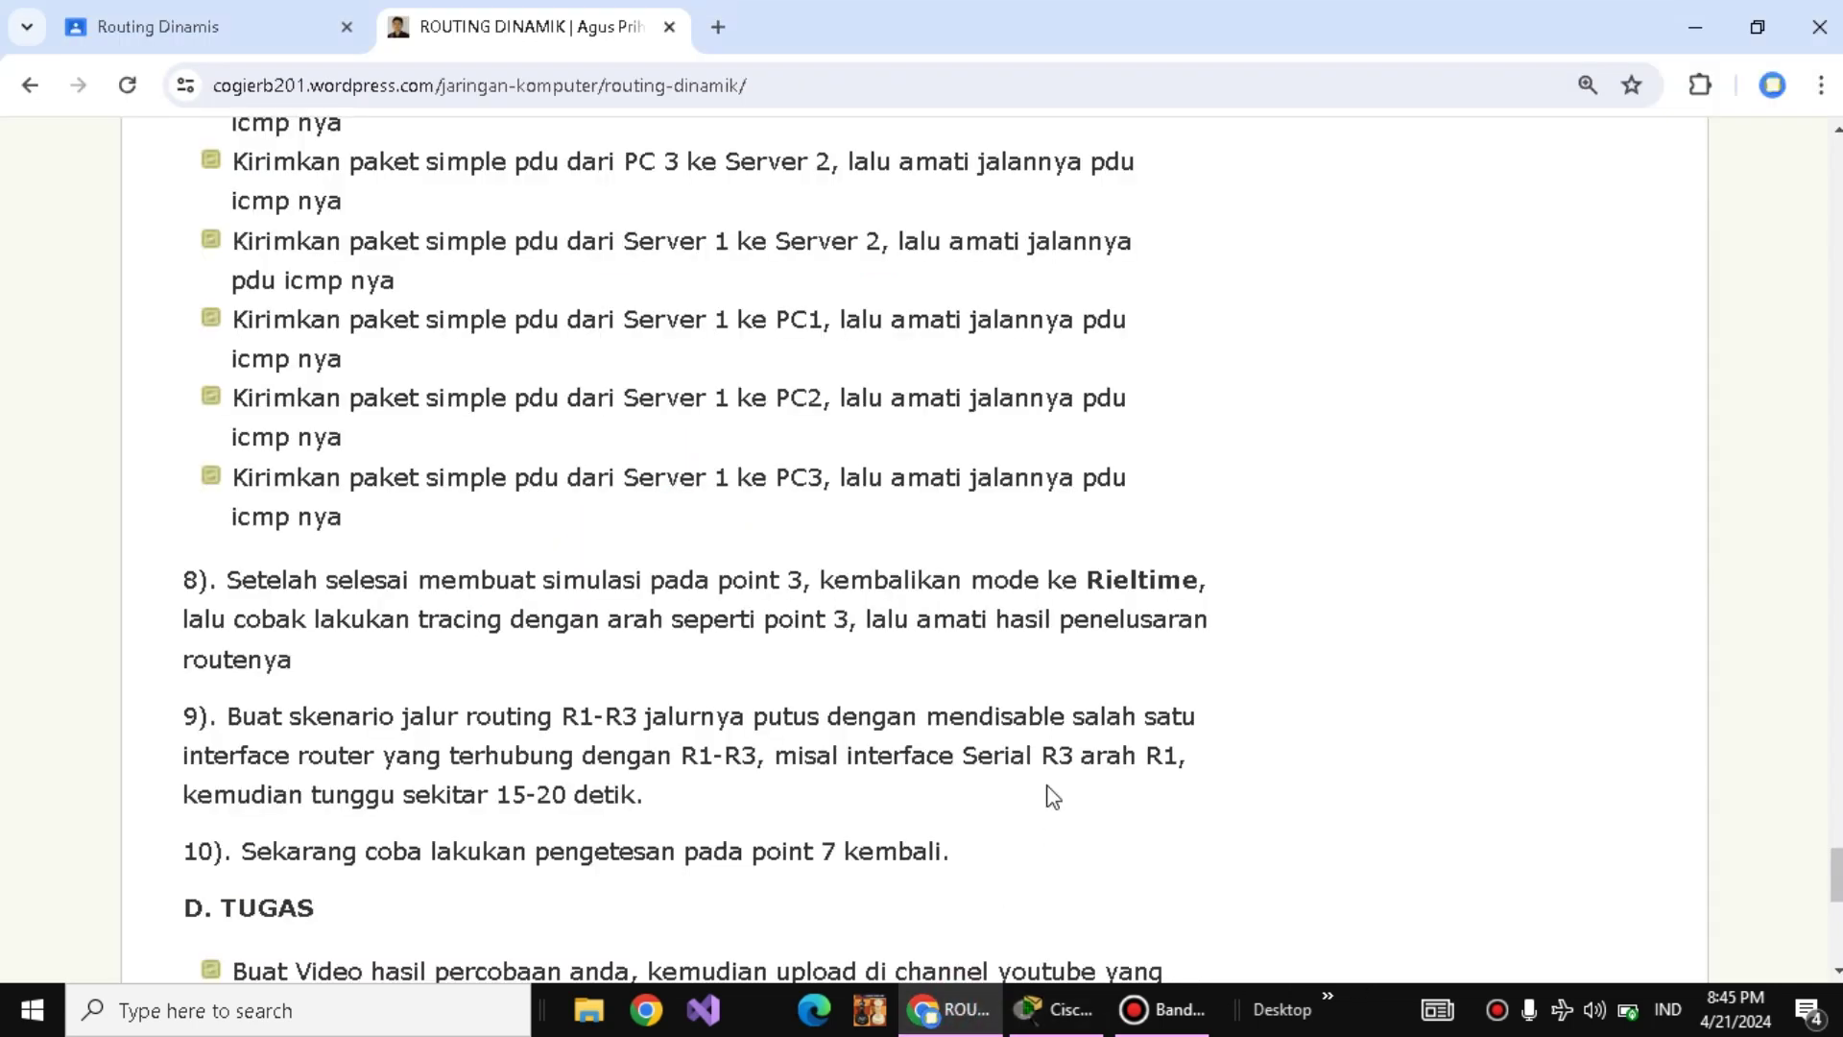
pyautogui.click(1060, 1026)
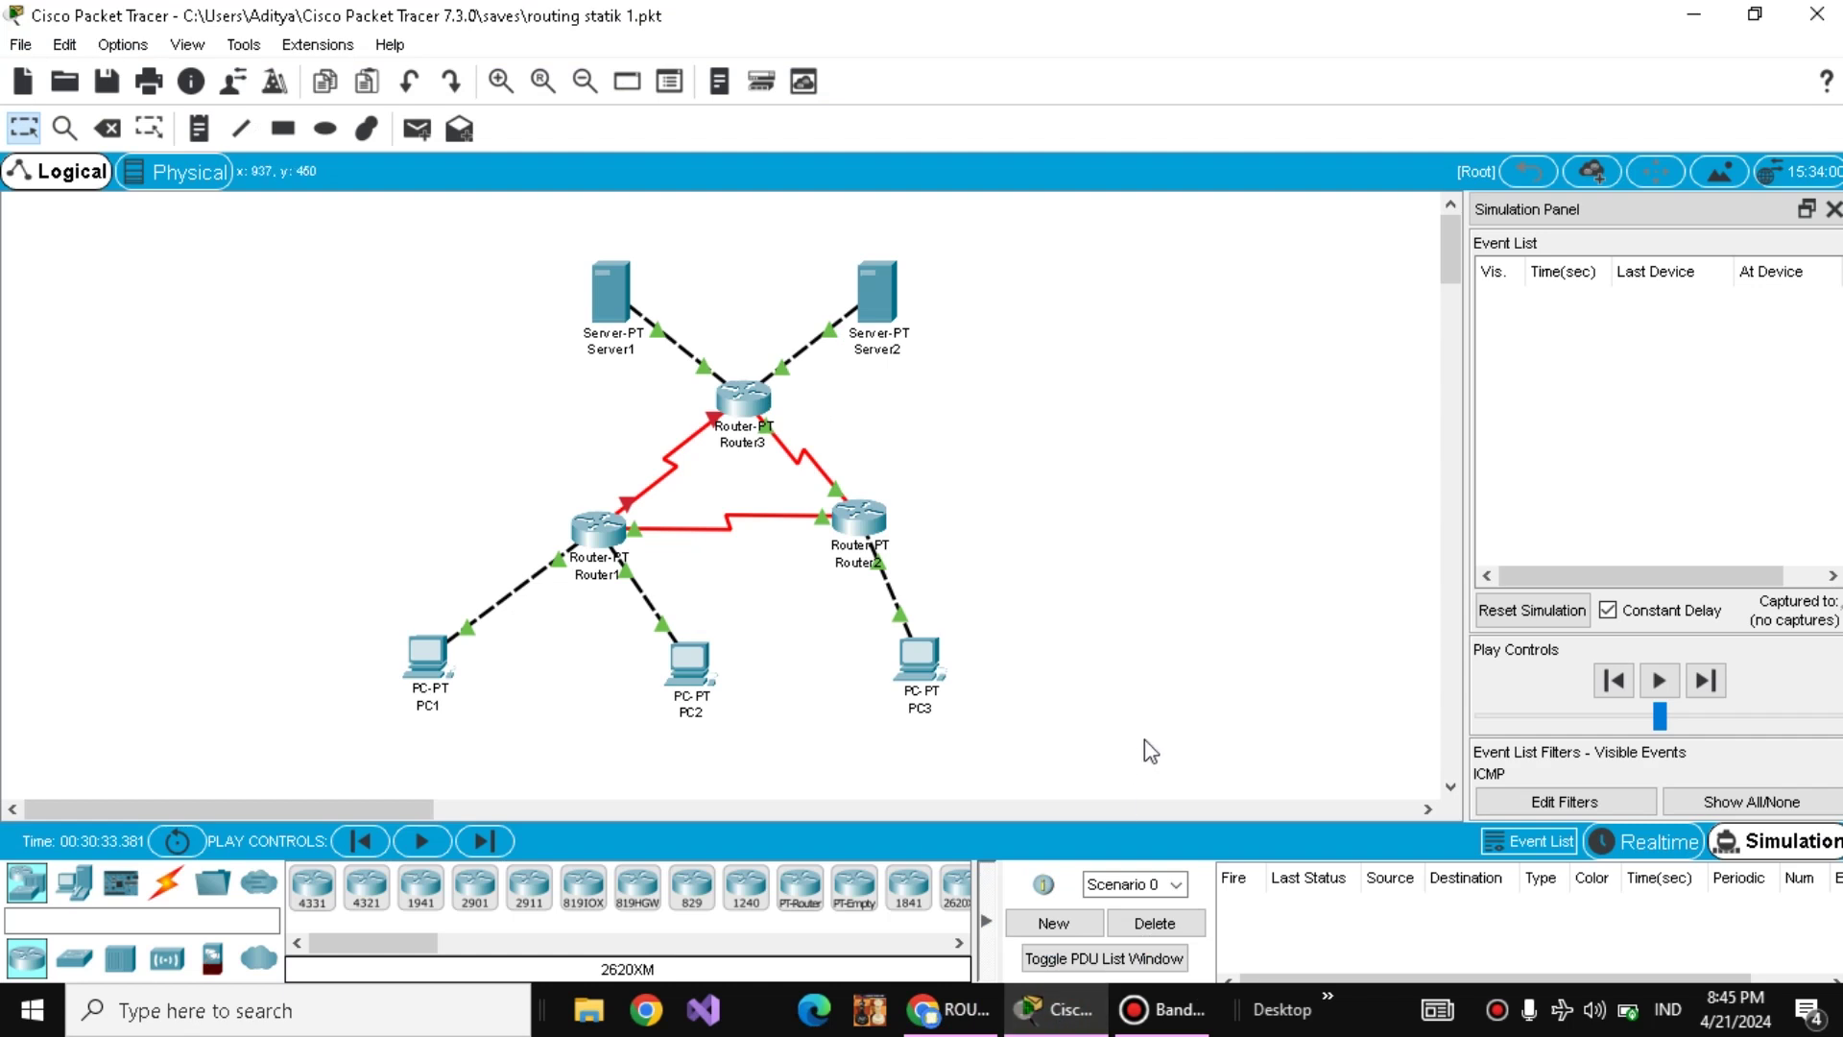